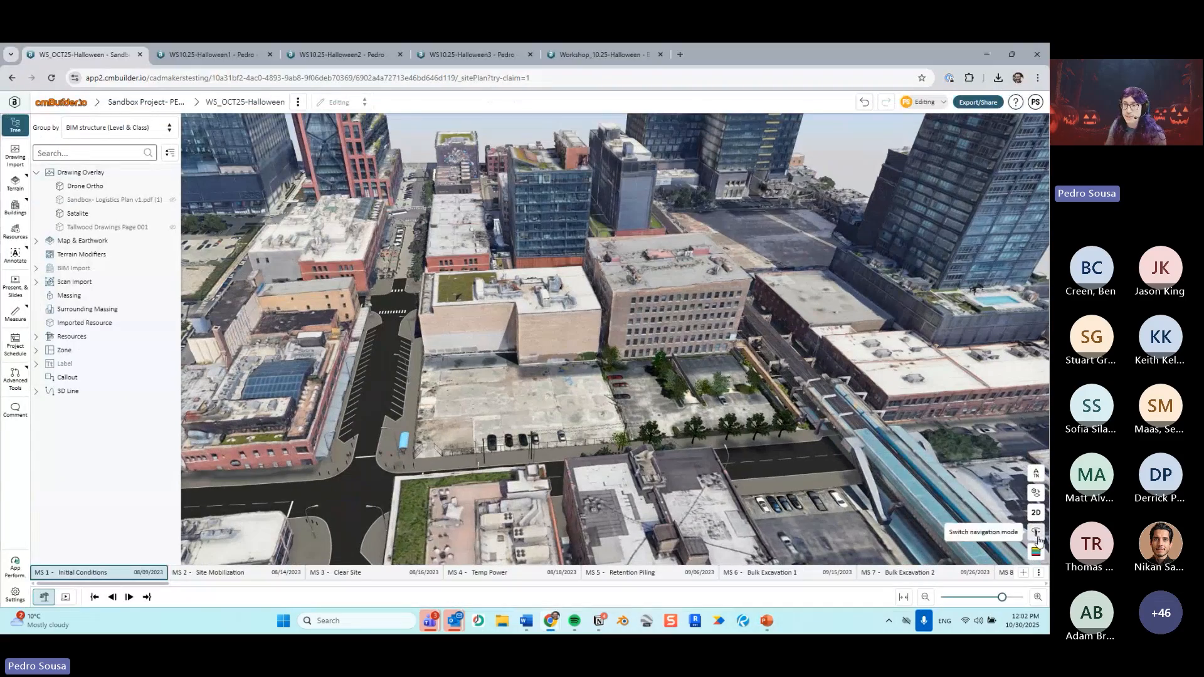
Step: Show the navigation mode controls and examine the parking lot and surrounding blocks in Orbit mode
left_click_drag(669, 326, 752, 366)
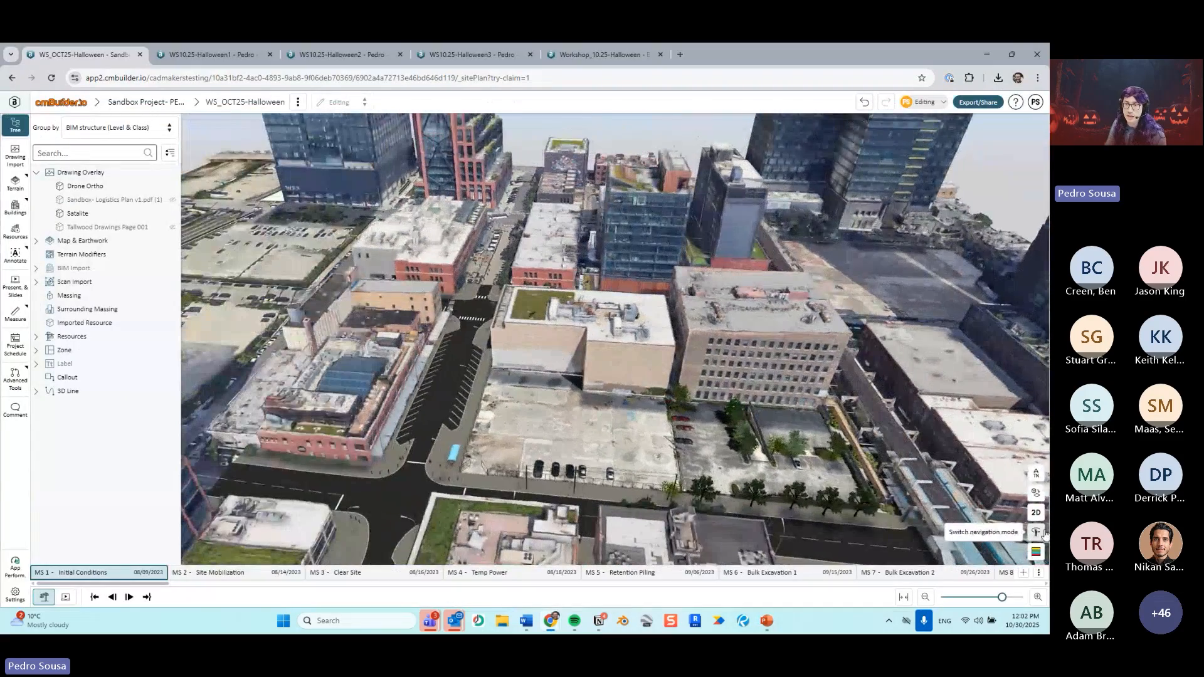
key("ctrl")
key("ctrl")
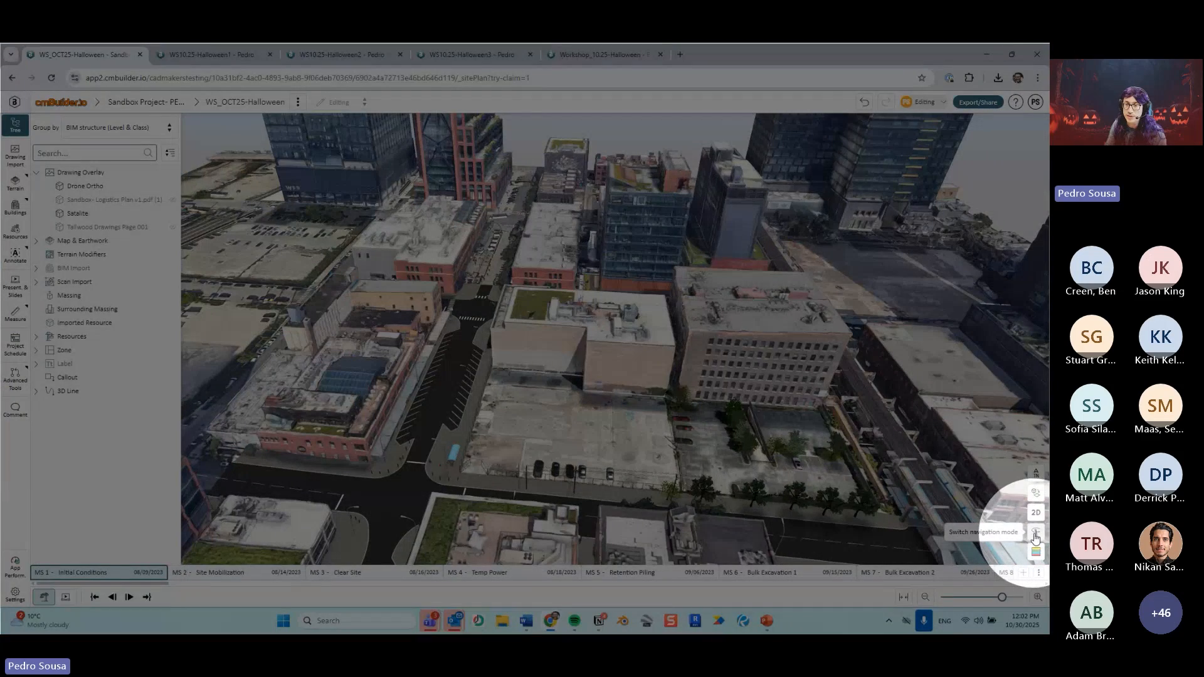
scroll(558, 353, "down", 2)
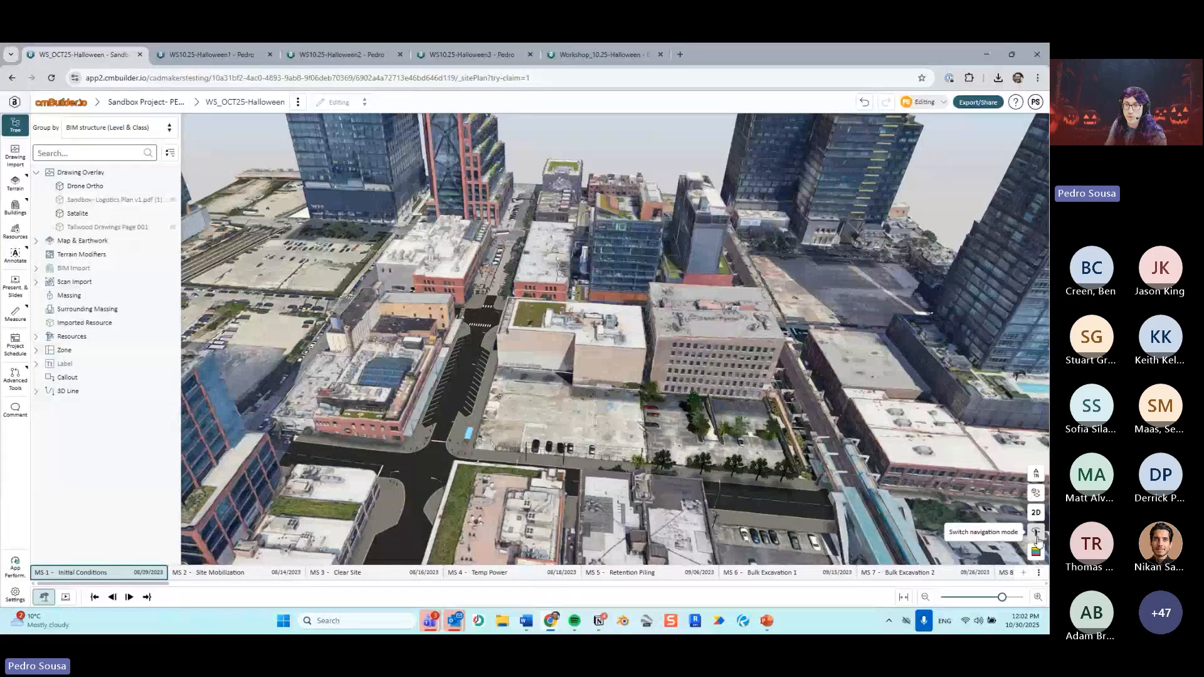
left_click(1037, 534)
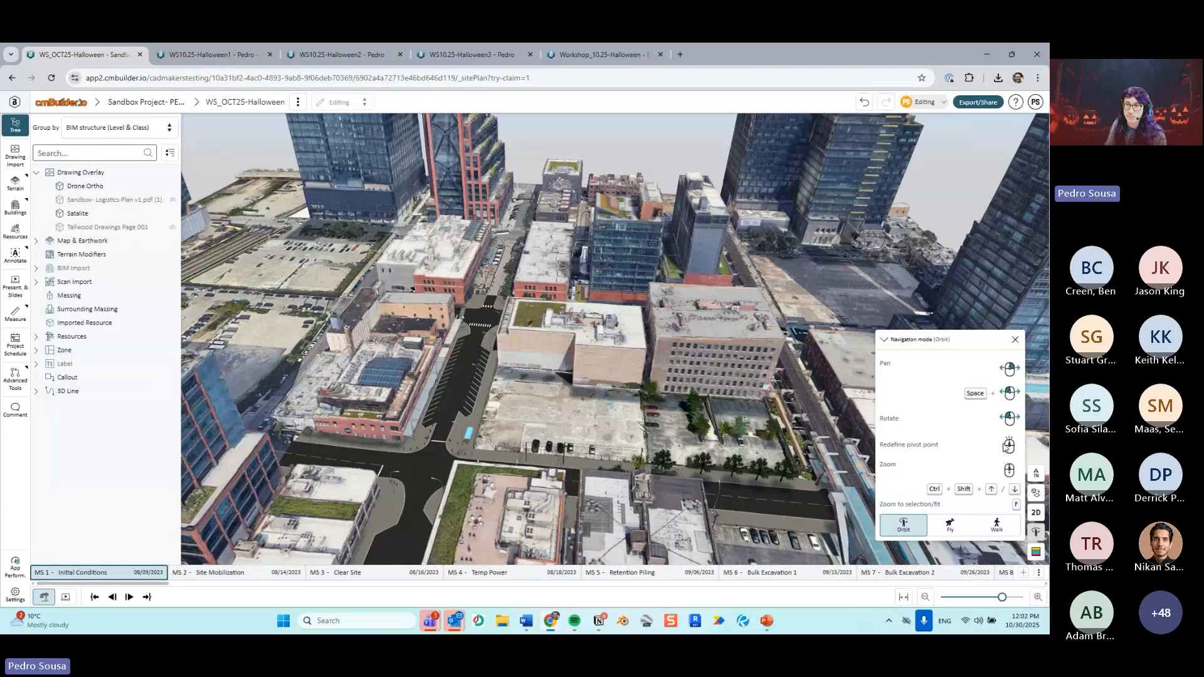
left_click_drag(592, 396, 627, 392)
scroll(628, 392, "up", 3)
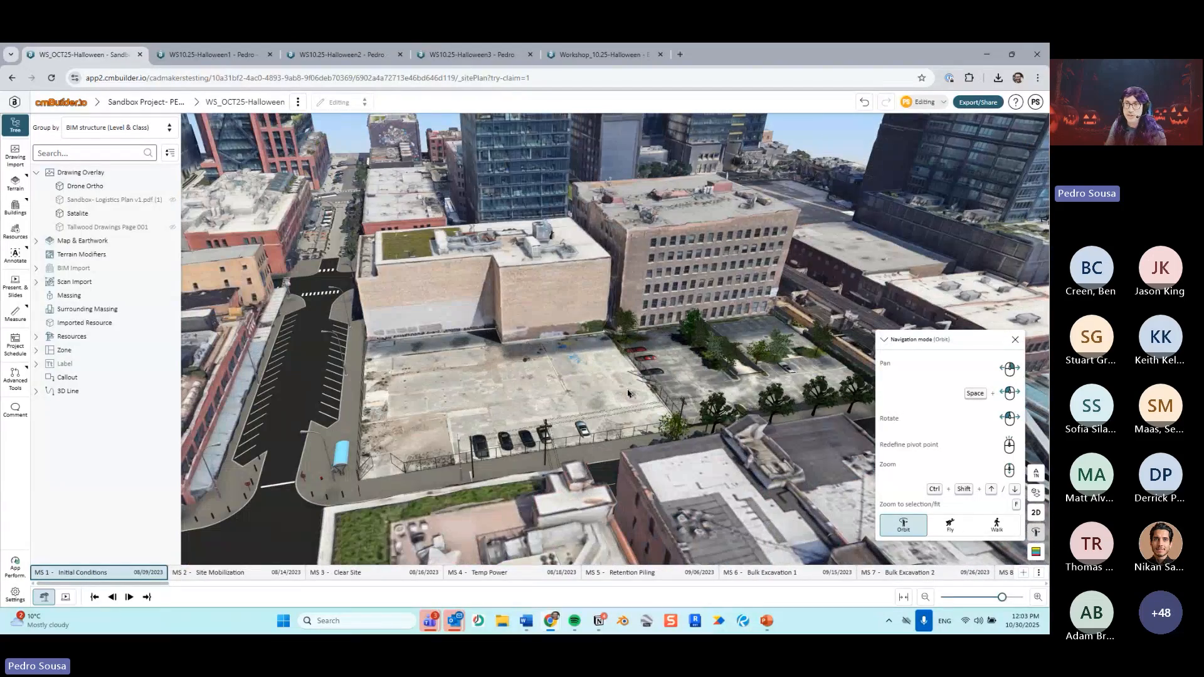
scroll(628, 393, "down", 4)
scroll(628, 393, "up", 4)
left_click_drag(628, 393, 669, 423)
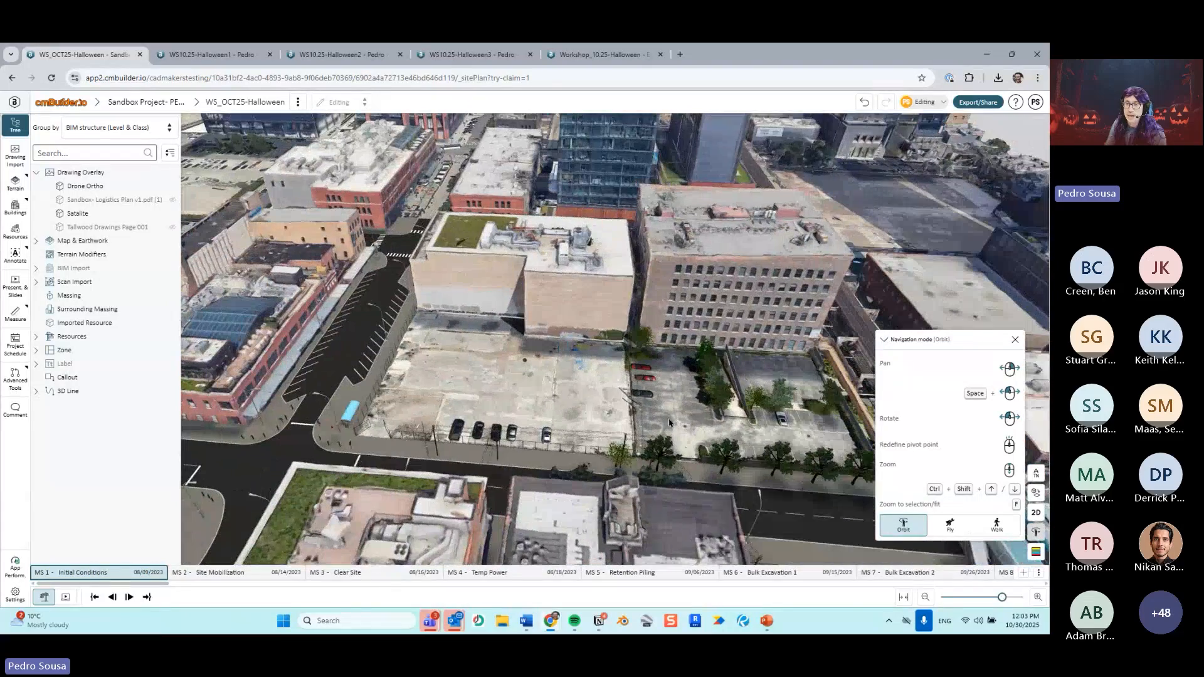
Step: Switch to Fly navigation and fly low over the rooftops to view the fenced parking lot
left_click(964, 530)
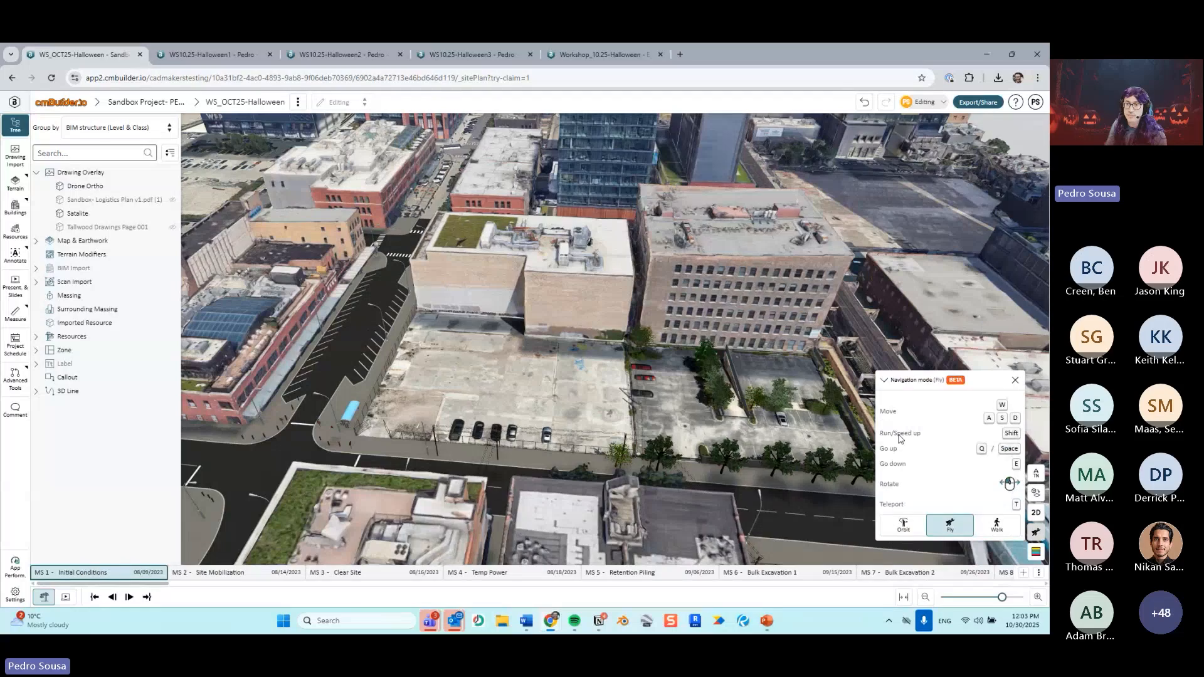
mouse_move(562, 343)
left_mouse_down()
mouse_move(477, 301)
mouse_move(671, 307)
mouse_move(563, 343)
left_mouse_up()
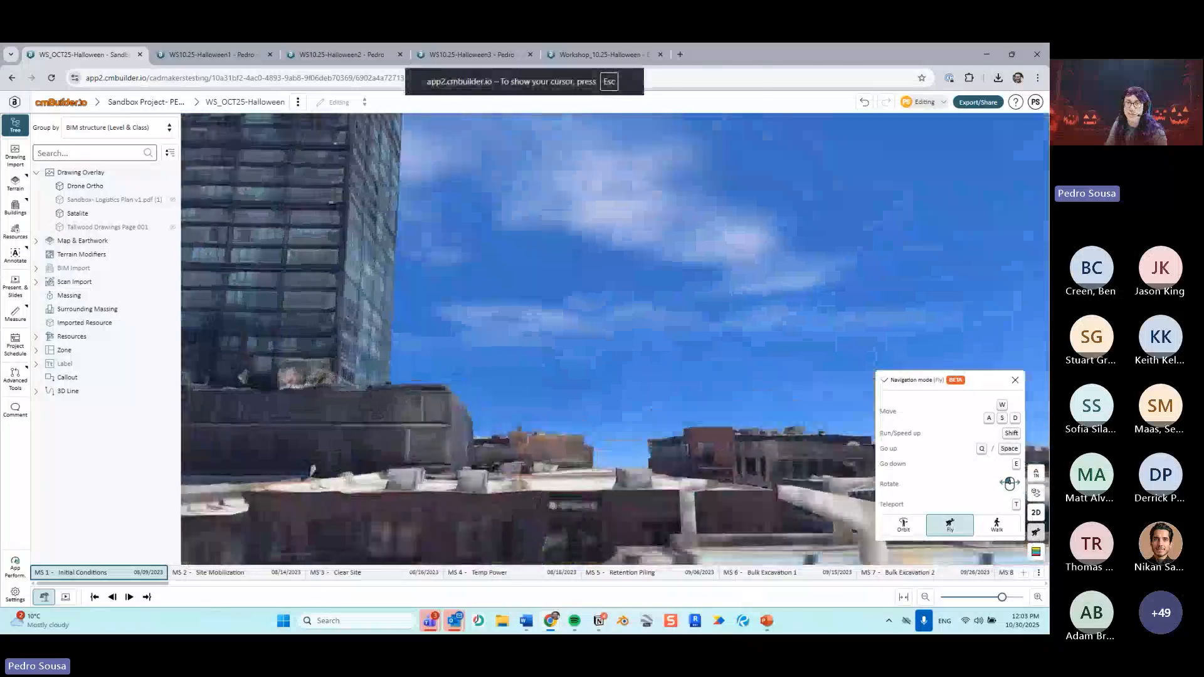
key("w")
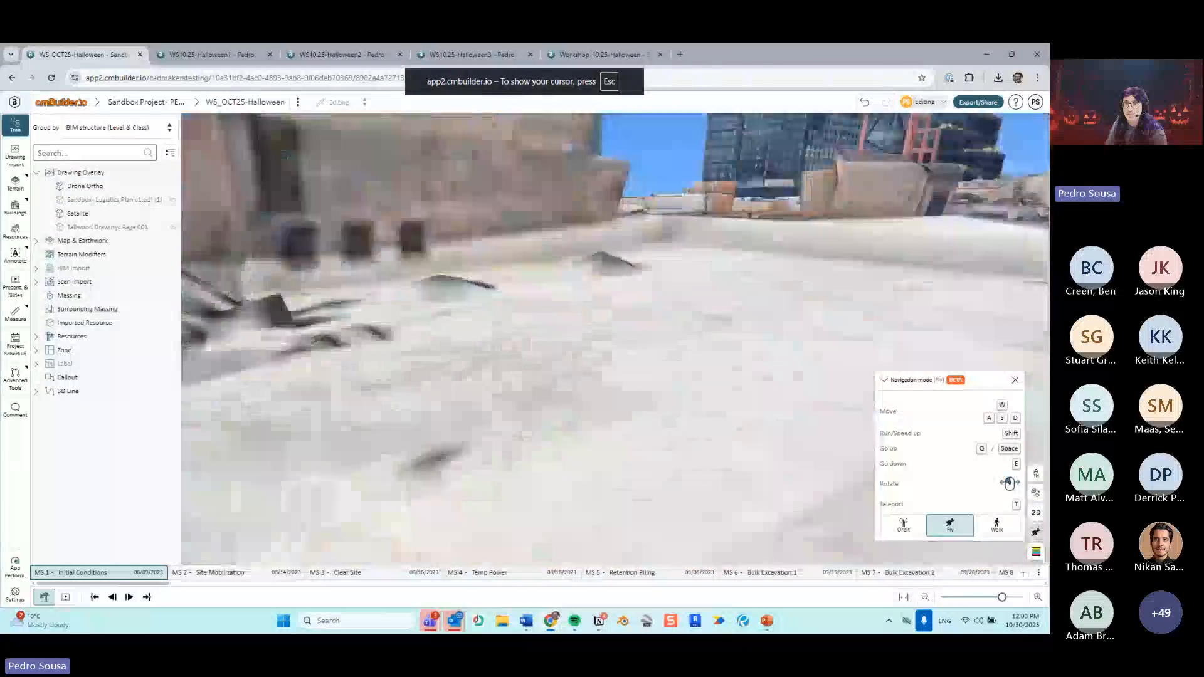
left_click_drag(512, 394, 746, 420)
key("w")
key("w")
left_click_drag(614, 339, 401, 432)
key("w")
key("w")
key("d")
left_click_drag(536, 297, 659, 301)
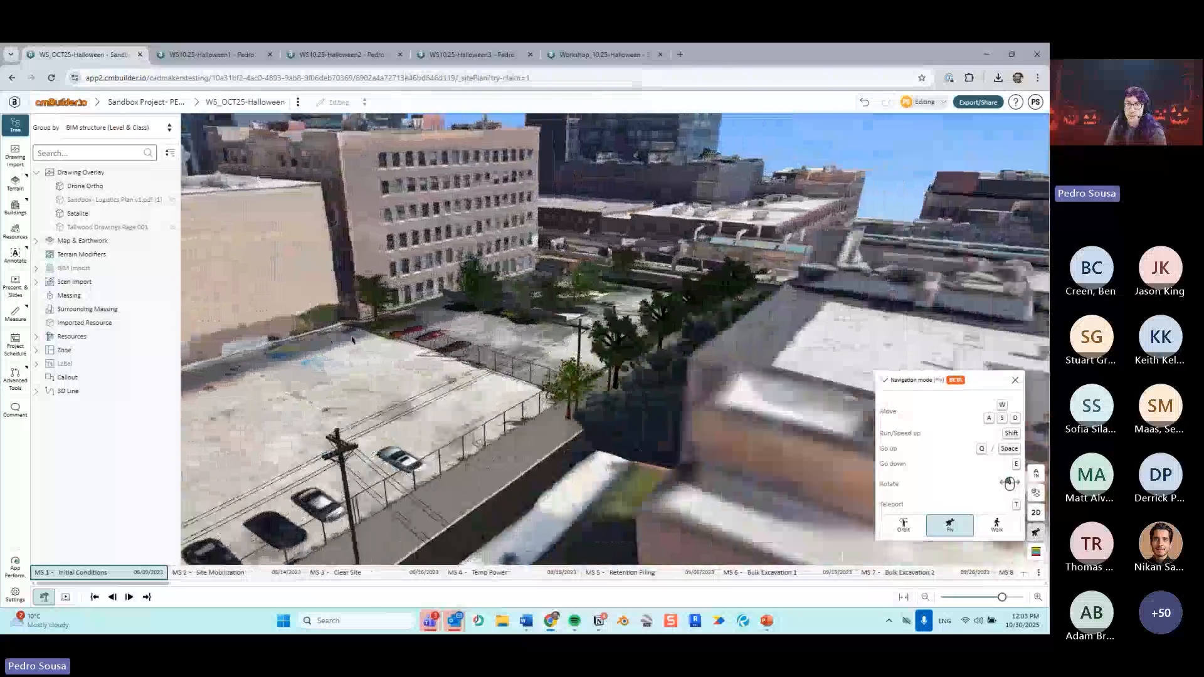
Step: Fly up and back from the parking lot, raising and lowering the viewpoint to view the neighbouring buildings
left_click(536, 297)
left_click_drag(536, 297, 464, 307)
key("q")
left_click_drag(536, 301, 539, 229)
key("q")
left_click_drag(589, 370, 550, 360)
key("s")
left_click_drag(553, 402, 595, 345)
key("q")
key("e")
key("q")
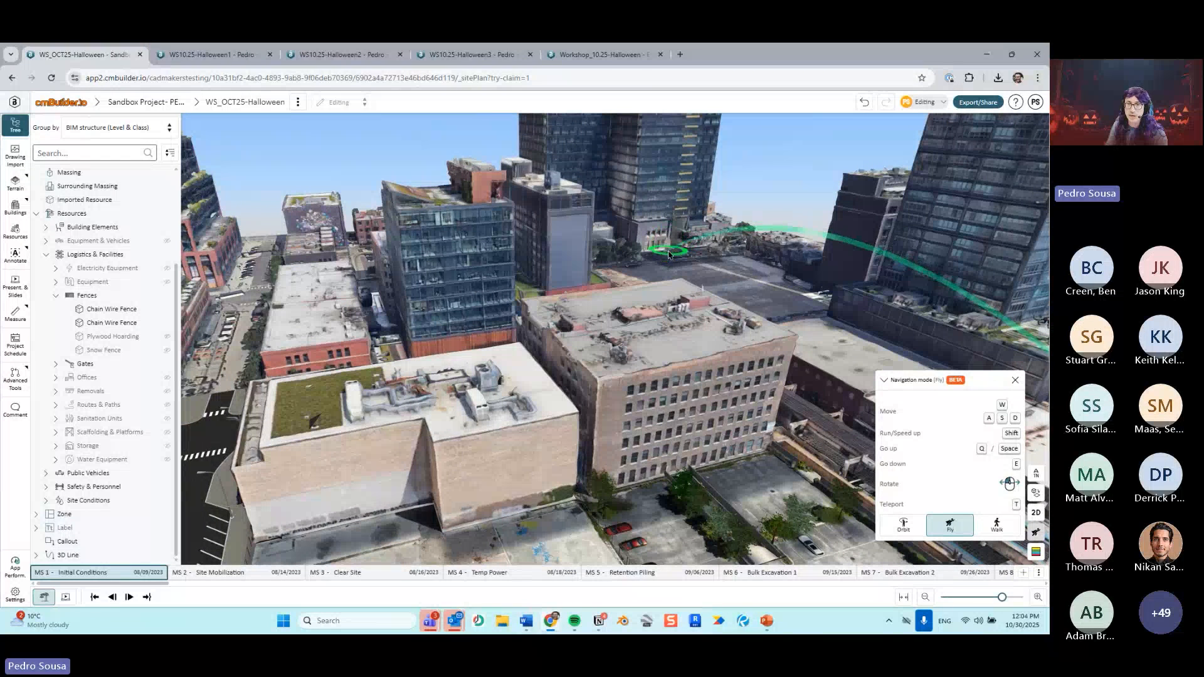
Step: Teleport to the distant open lot near the towers, look around, and fly back to a high overview of the site
left_click(668, 252)
key("s")
left_click_drag(597, 315, 289, 270)
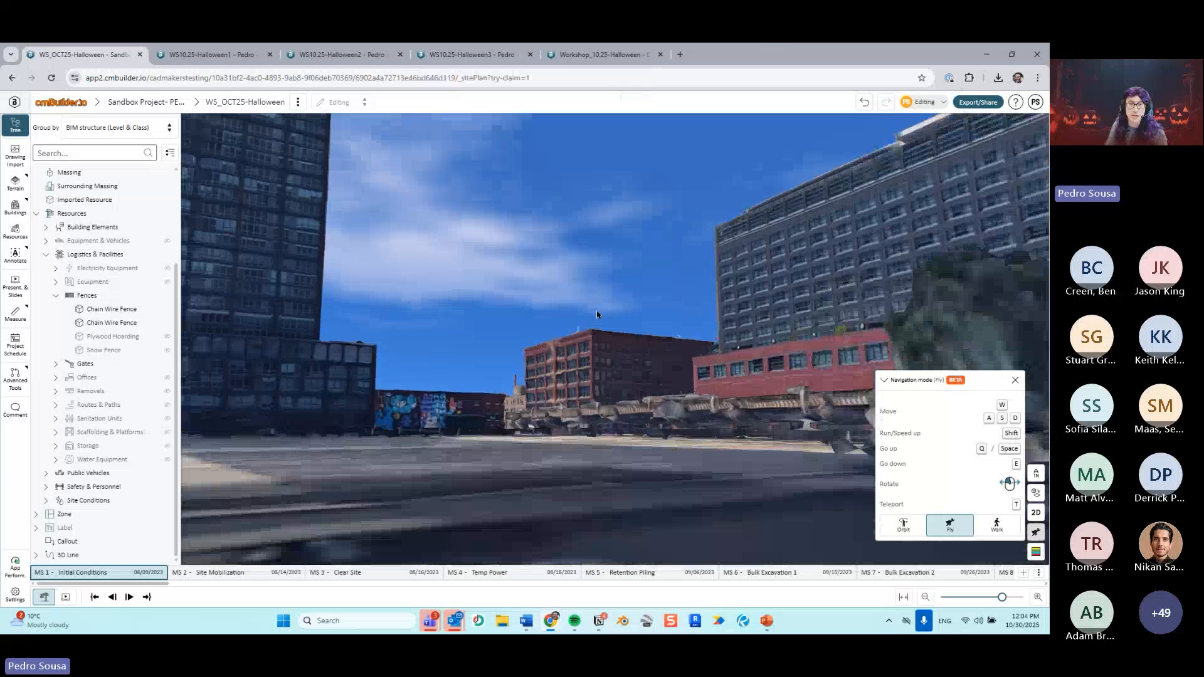
key("w")
left_click_drag(597, 315, 708, 370)
key("s")
key("a")
key("s")
key("s")
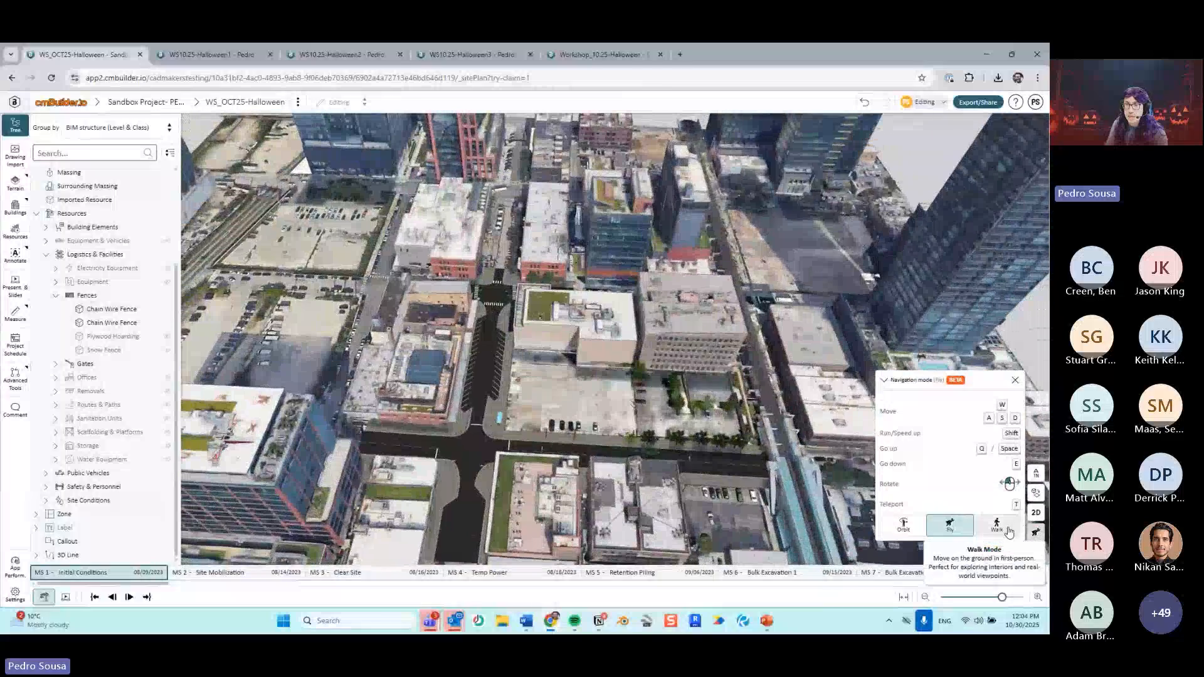
Step: Switch to Walk navigation and walk along the street toward the modelled intersection near the site
left_click(997, 526)
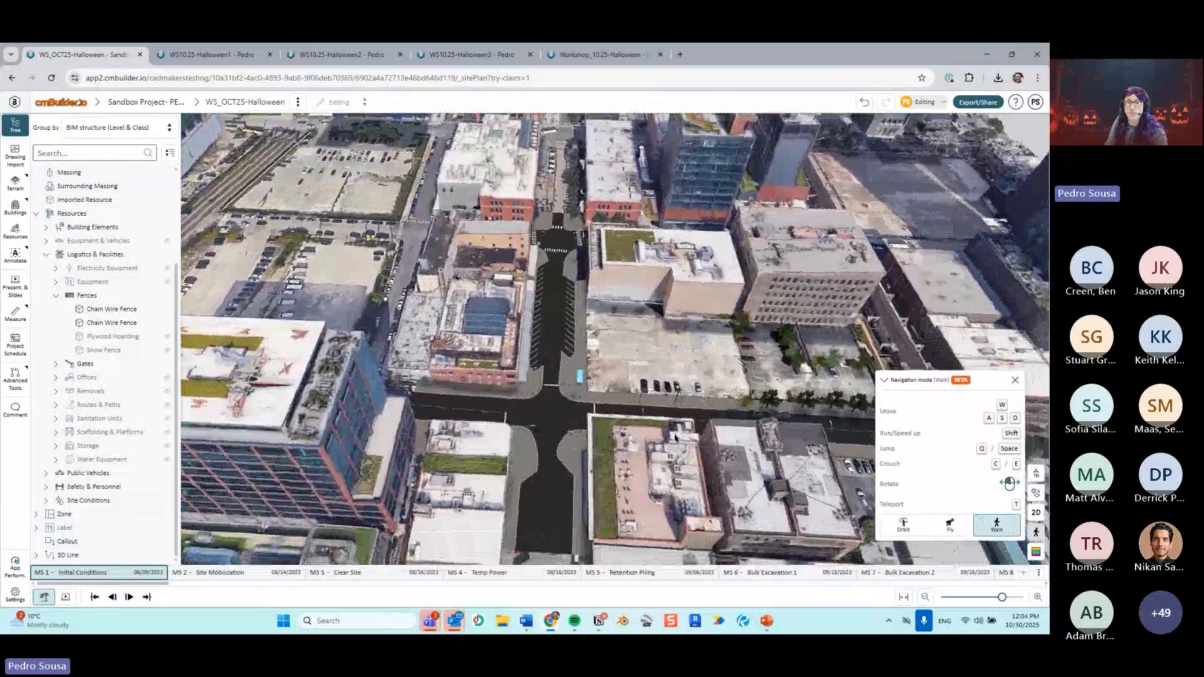
left_click_drag(675, 438, 680, 363)
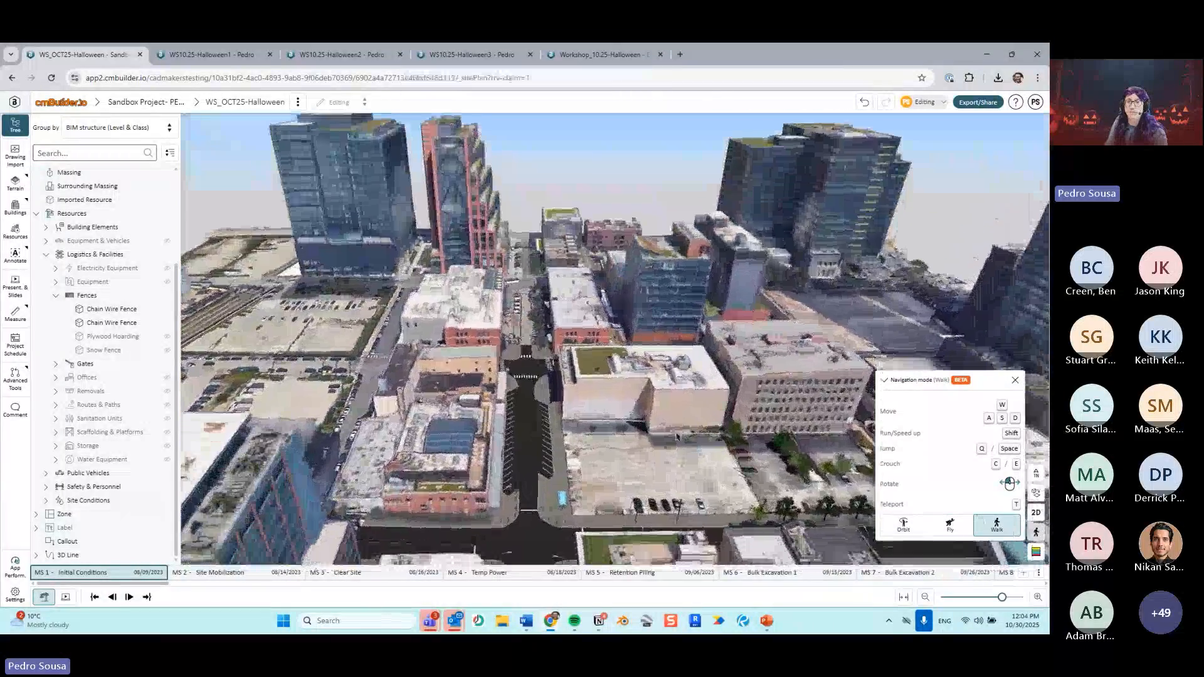
left_click_drag(675, 437, 677, 435)
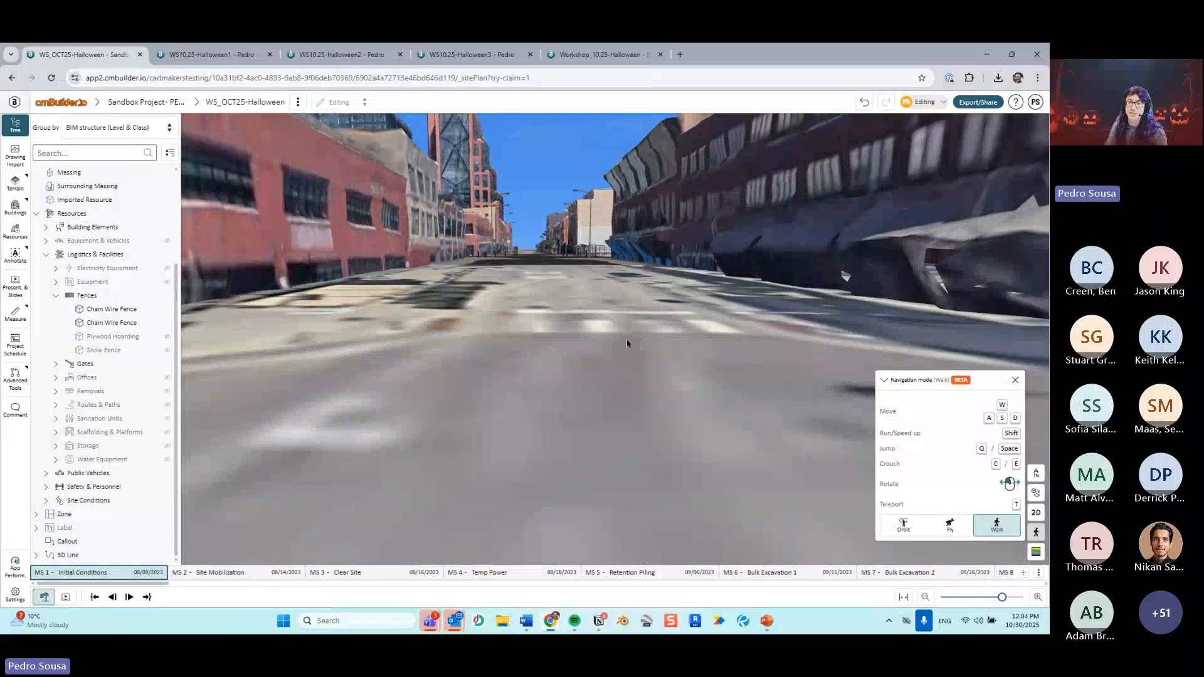
key("w")
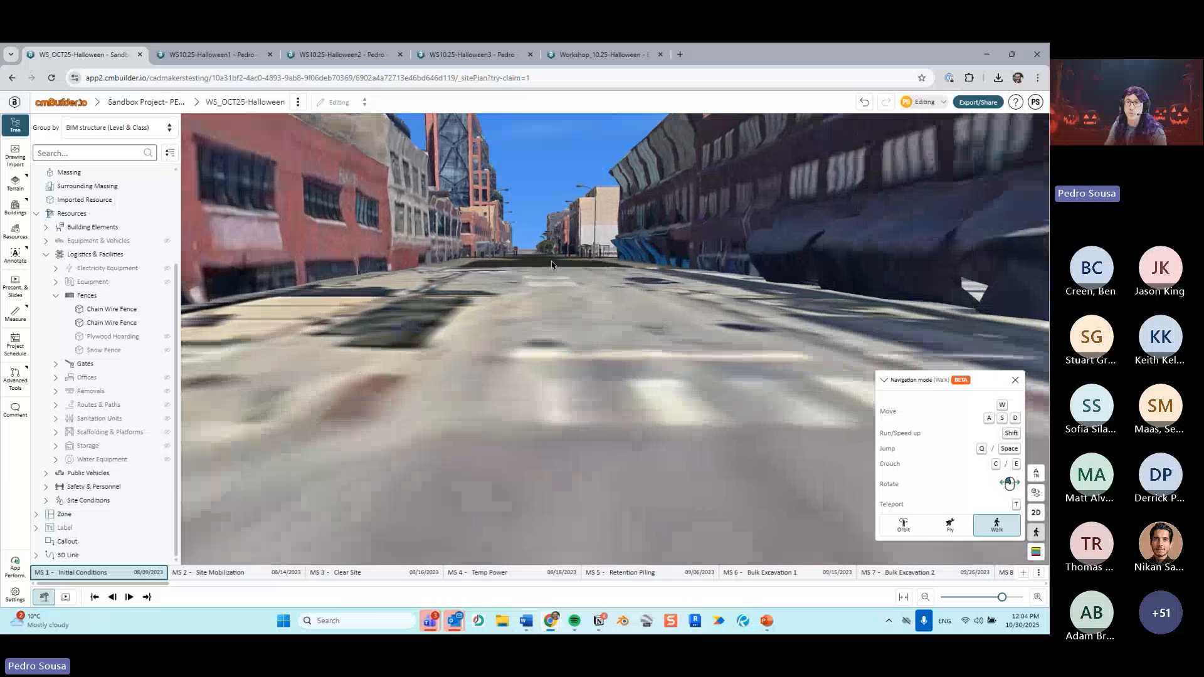
key("w")
key("w")
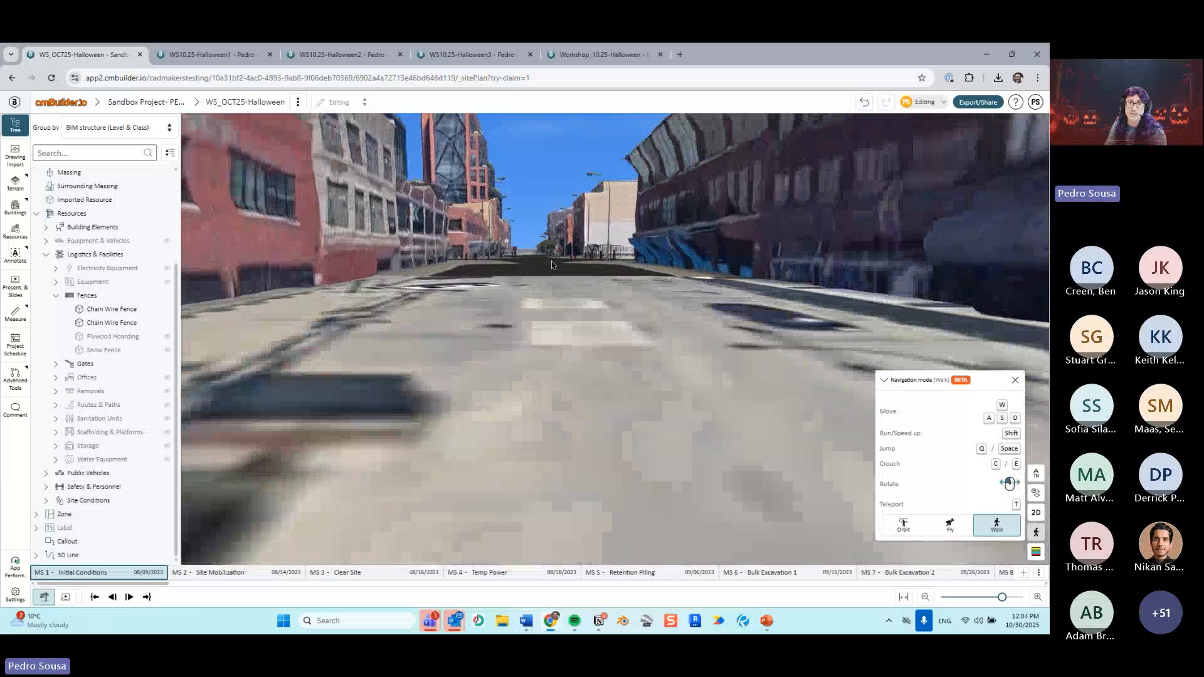
key("w")
key("w")
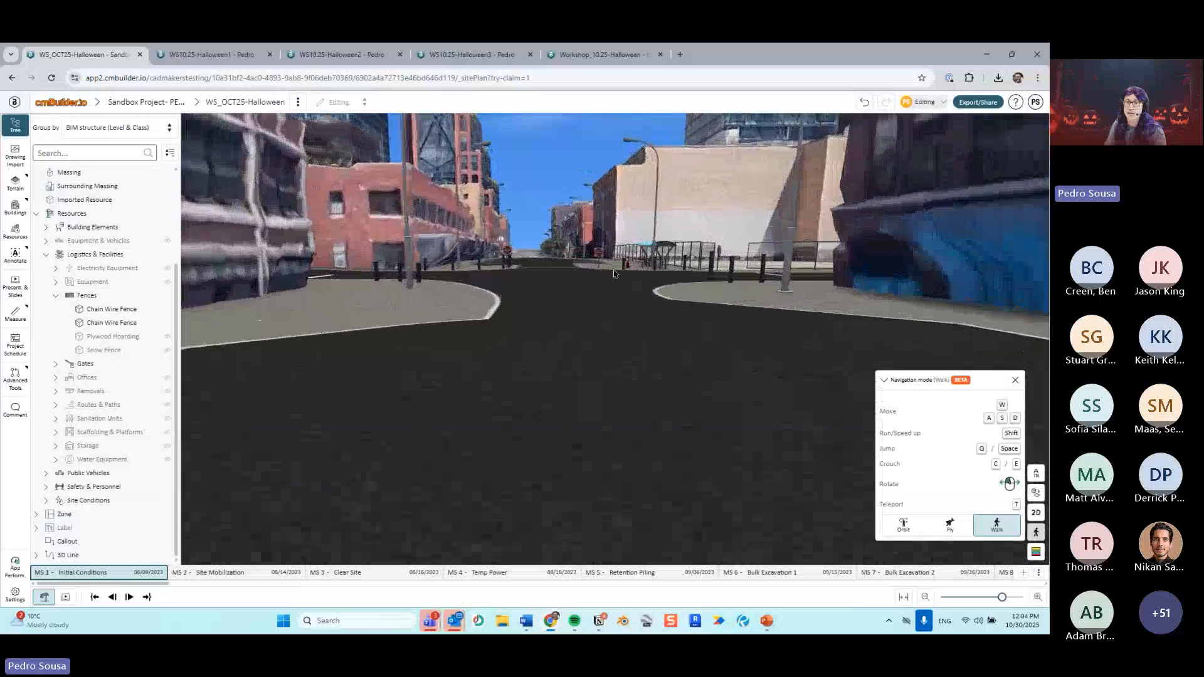
Step: Walk across the intersection and through the open gate in the chain wire fence into the empty lot
left_click_drag(645, 280, 771, 281)
key("w")
key("w")
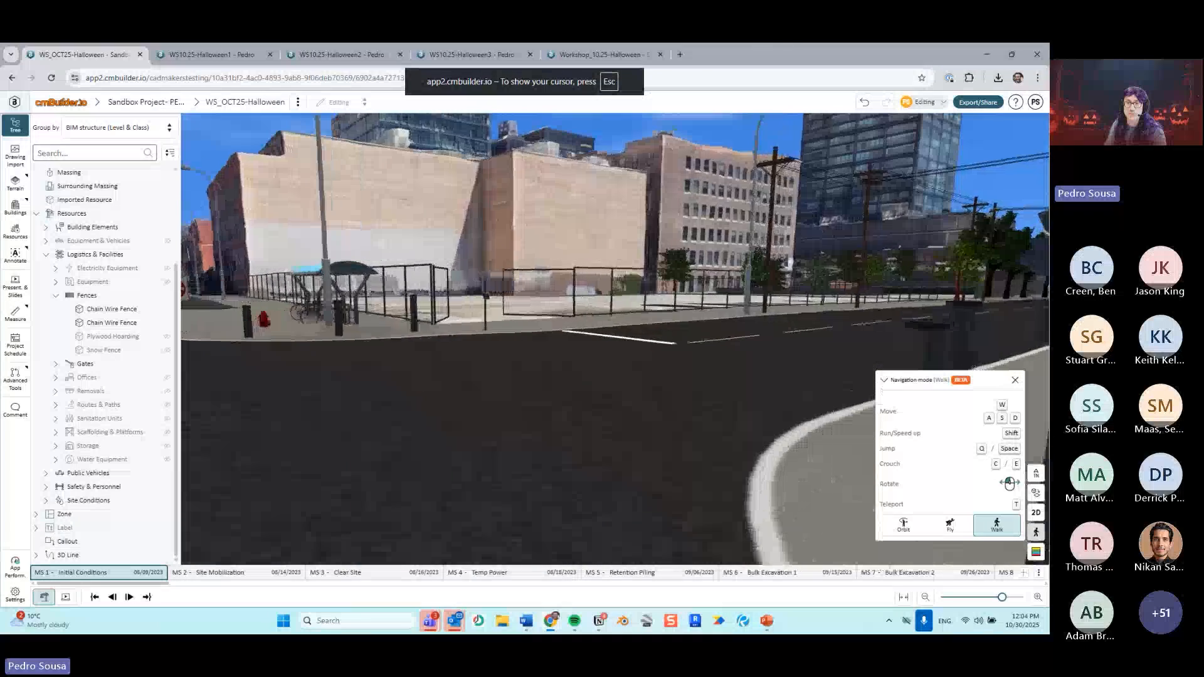
key("w")
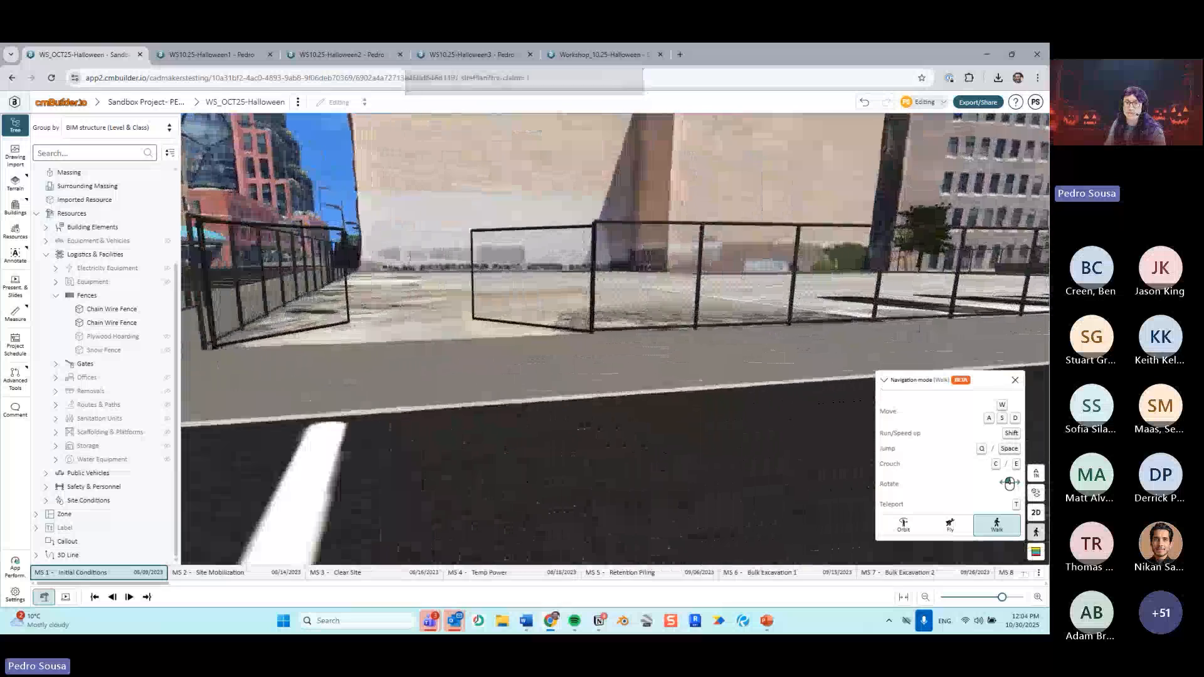
key("w")
key("a")
key("d")
key("w")
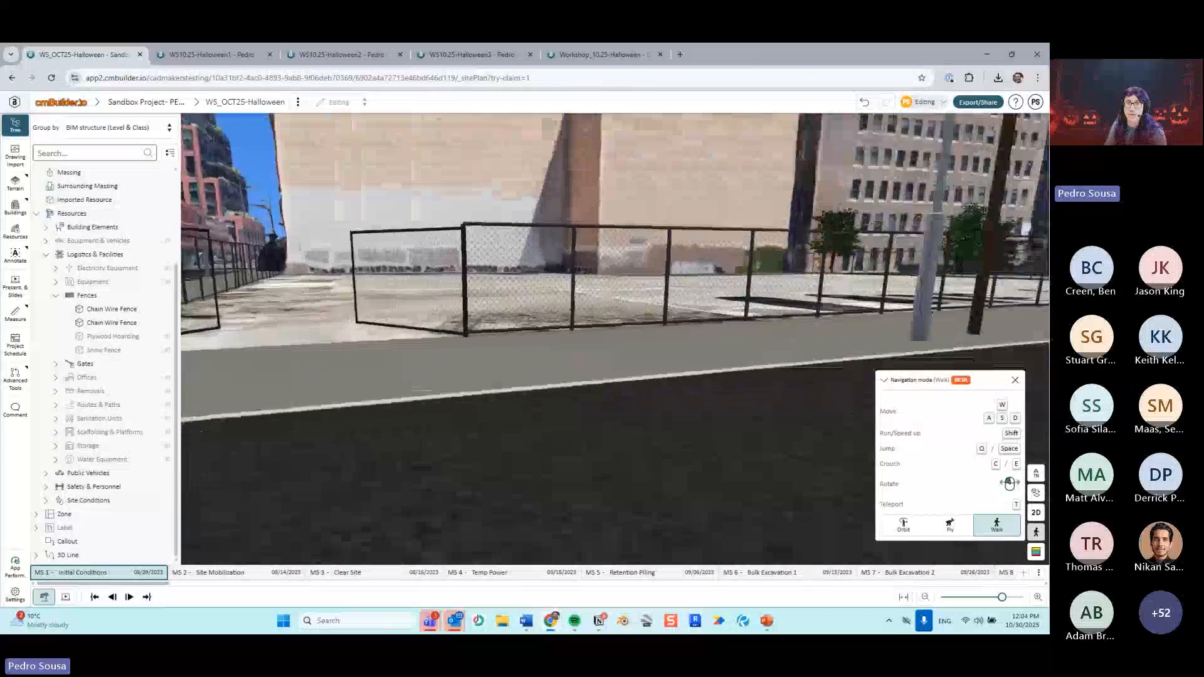
key("w")
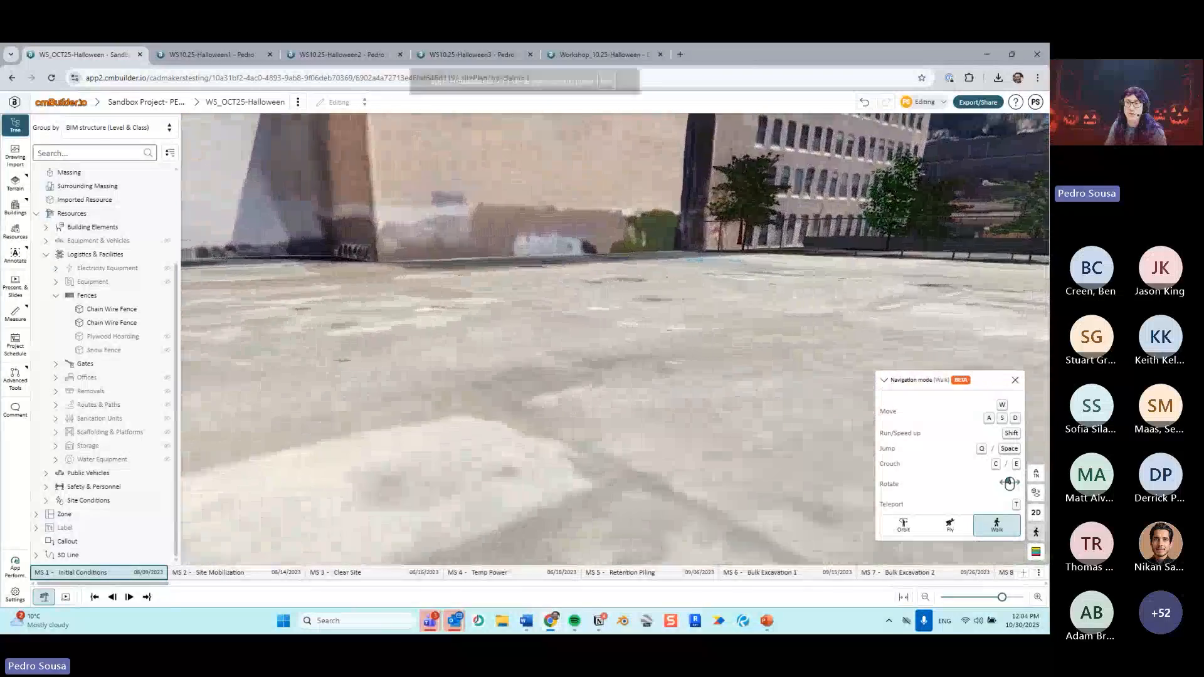
Step: Look around from inside the empty lot at walking height and jump to view the surroundings from higher up
left_click(657, 283)
left_click_drag(650, 271, 520, 270)
left_click_drag(655, 270, 815, 270)
key("space")
key("space")
left_click_drag(660, 271, 668, 236)
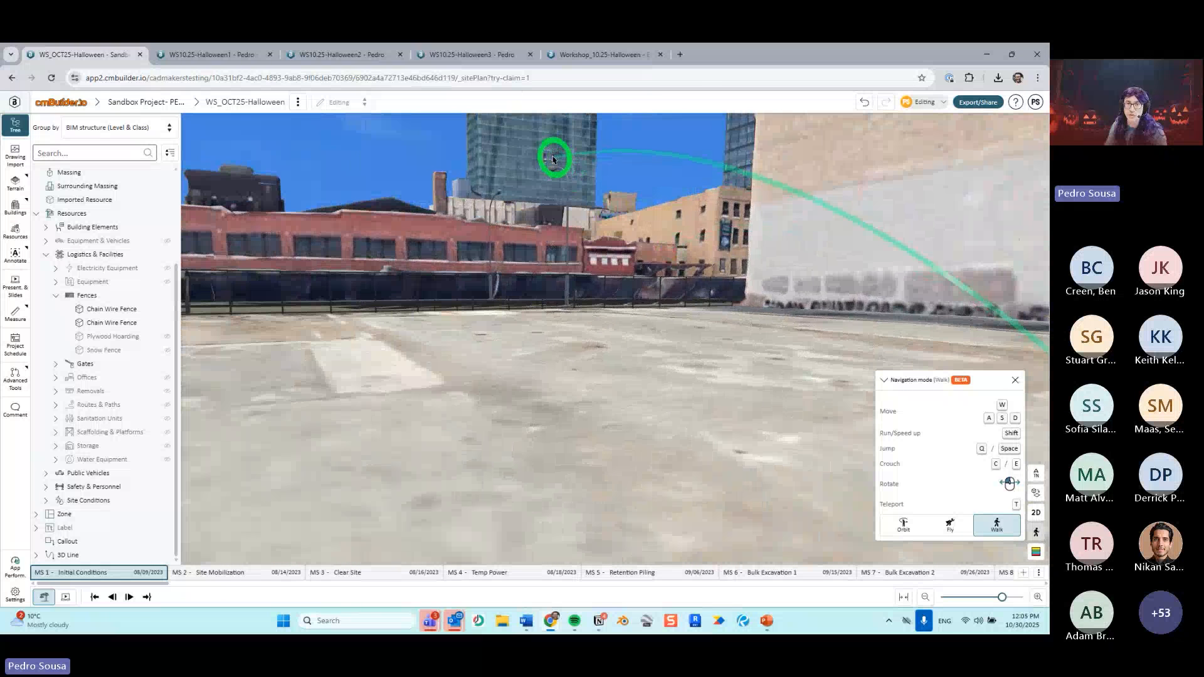
Step: Teleport to the distant glass tower and look around at the surrounding skyline in Walk mode
left_click(553, 159)
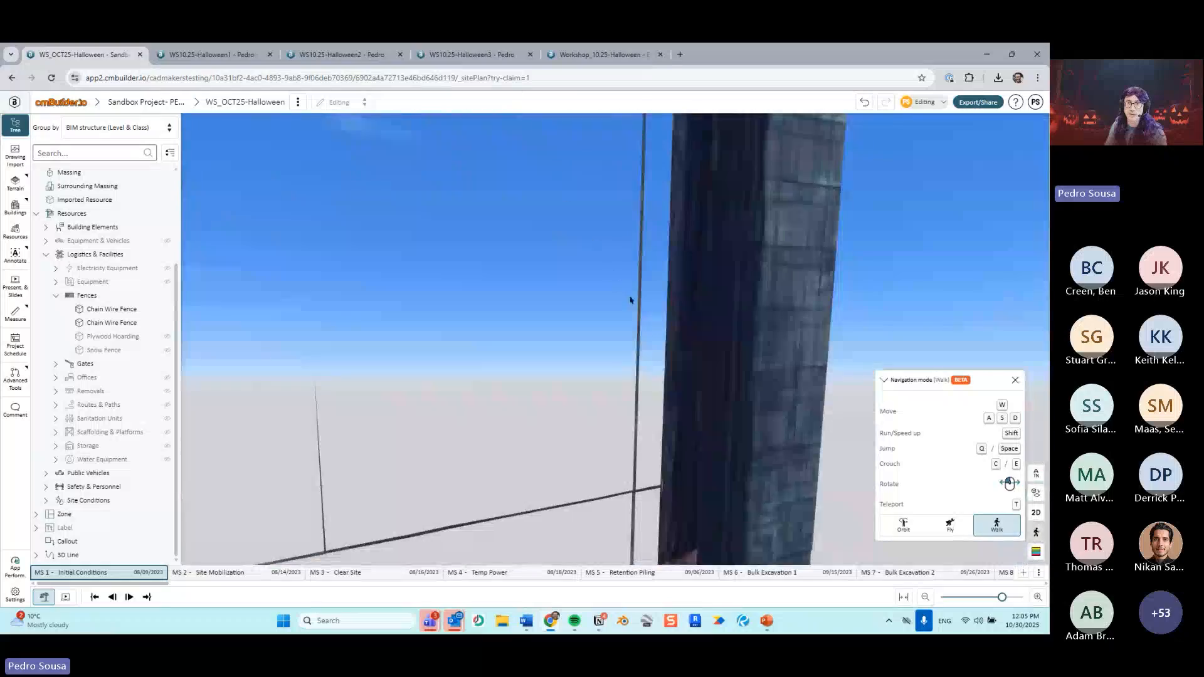
left_click_drag(632, 299, 821, 386)
left_click_drag(767, 337, 678, 401)
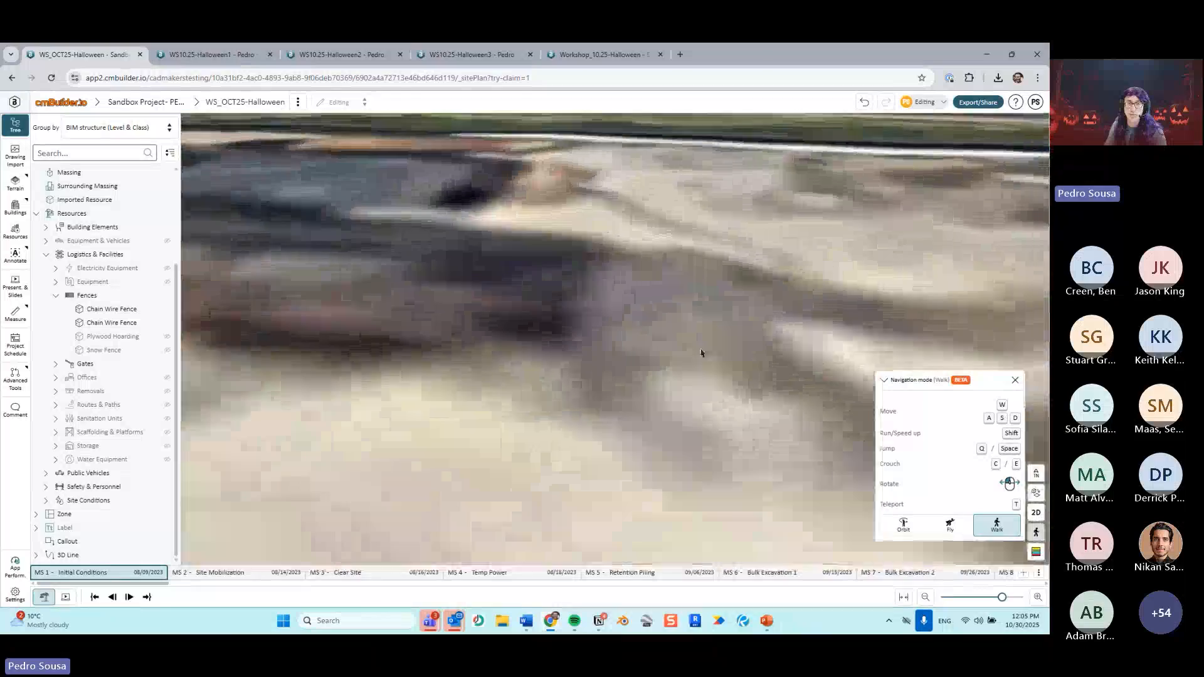
left_click_drag(704, 352, 778, 261)
key("w")
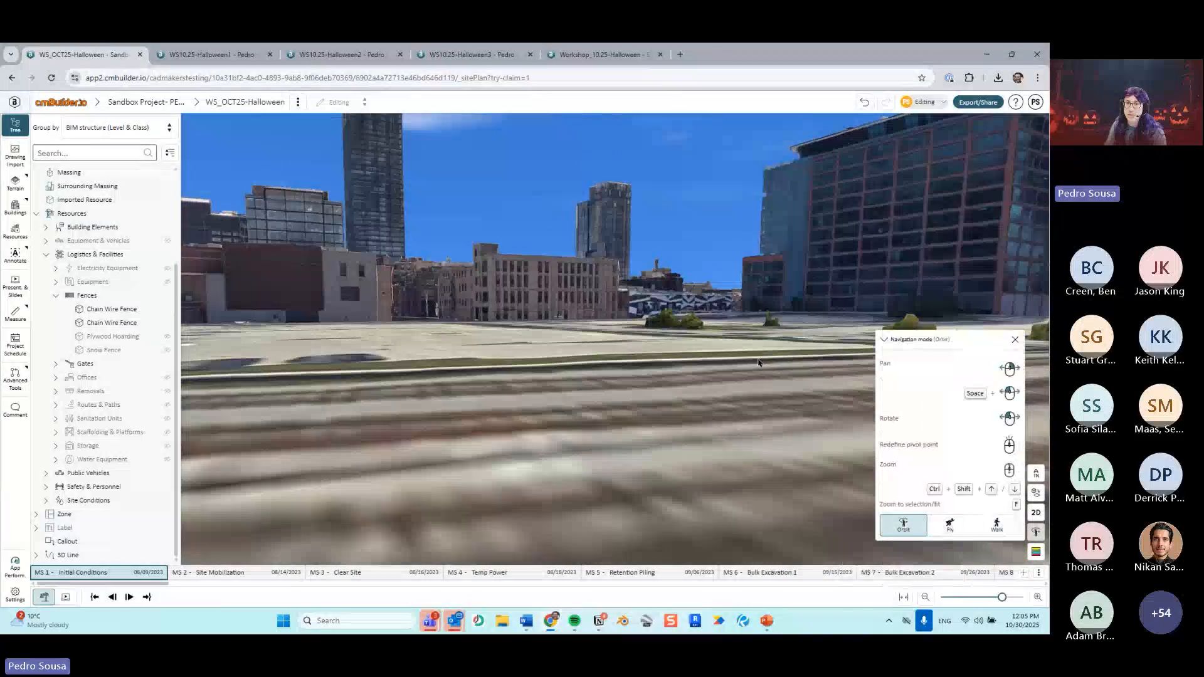
Step: Return to Orbit navigation and bring the view back to the empty lot beside the beige buildings
left_click_drag(747, 330, 575, 360)
scroll(581, 333, "down", 8)
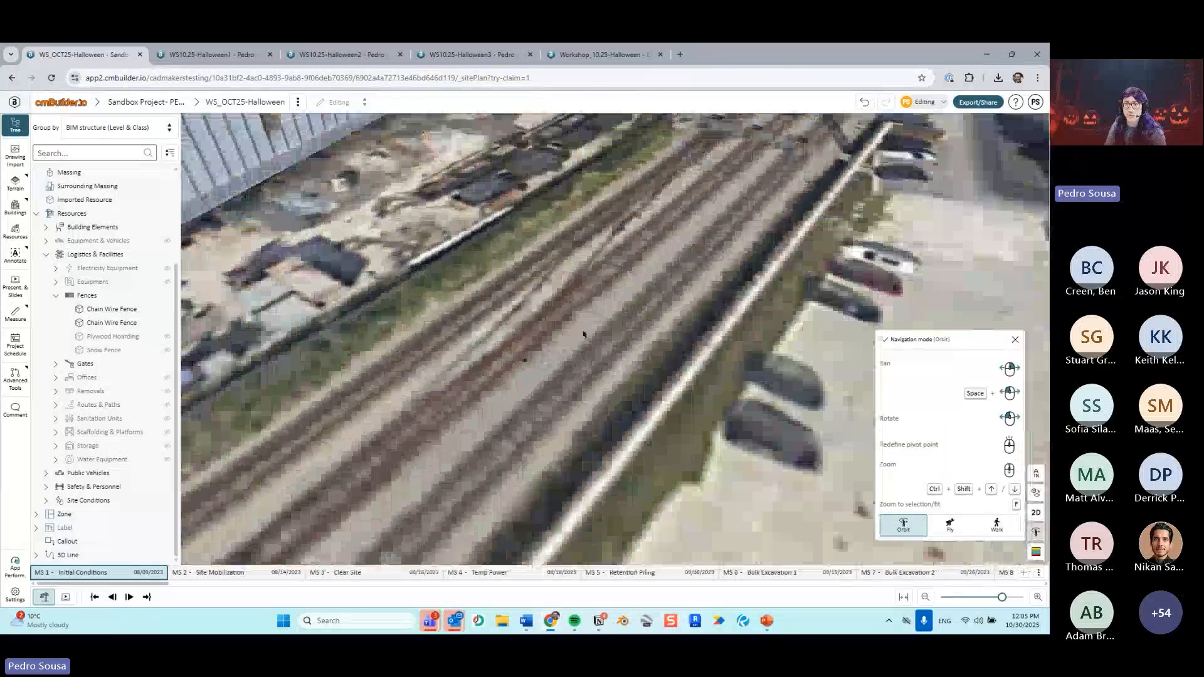
scroll(578, 323, "down", 8)
scroll(551, 357, "up", 12)
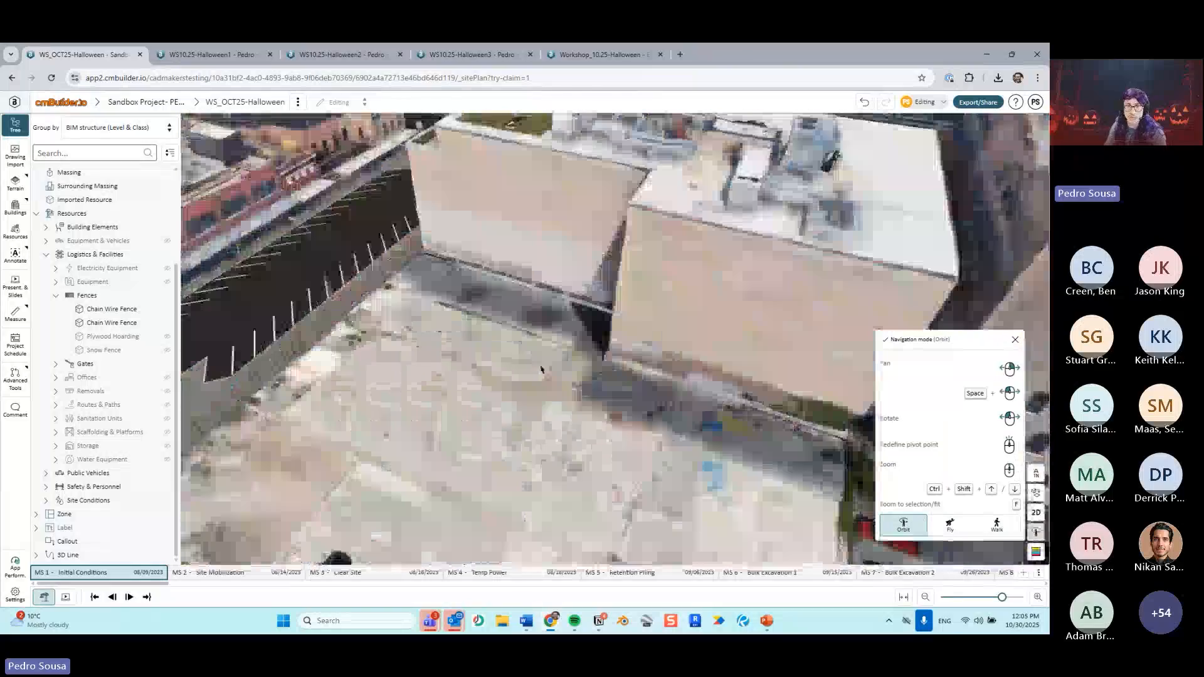
left_click_drag(541, 370, 828, 348)
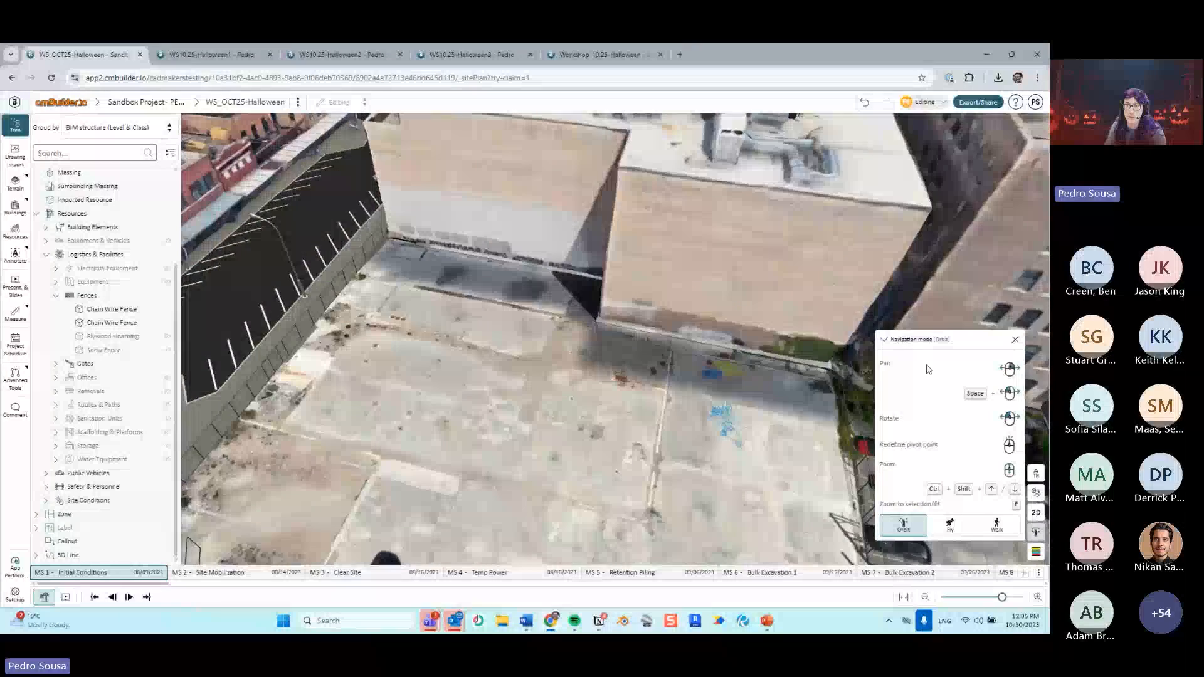
left_click_drag(928, 369, 721, 376)
Step: Show milestone MS 3 - Clear Site and advance through the following milestones to the excavation stage
left_click(375, 573)
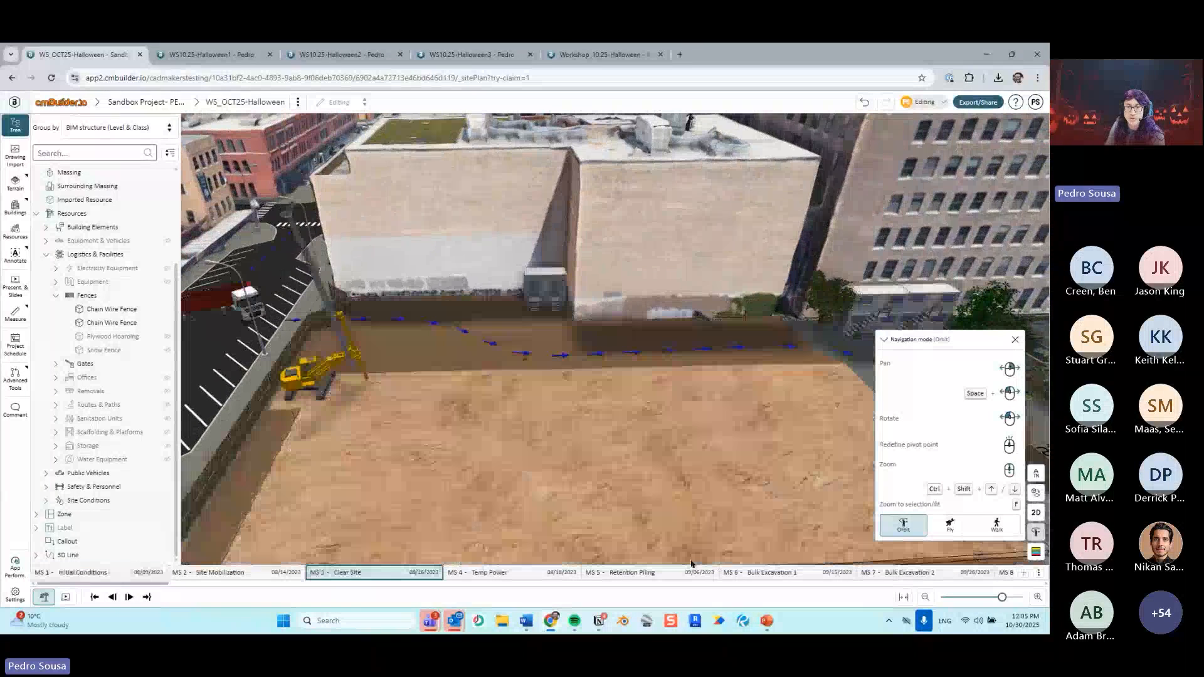
key("Right")
key("Right")
key("Right")
key("Right")
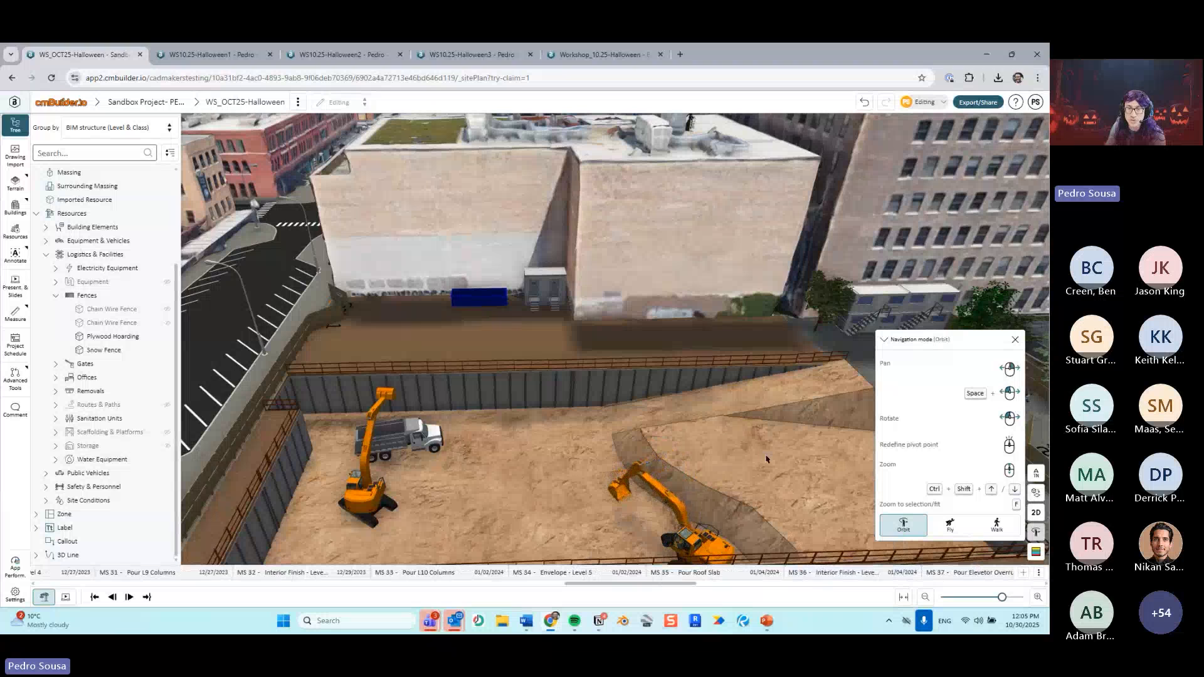
Step: Show milestone MS 36 - Interior Finish and move the view inside a room of the building
scroll(643, 409, "up", 6)
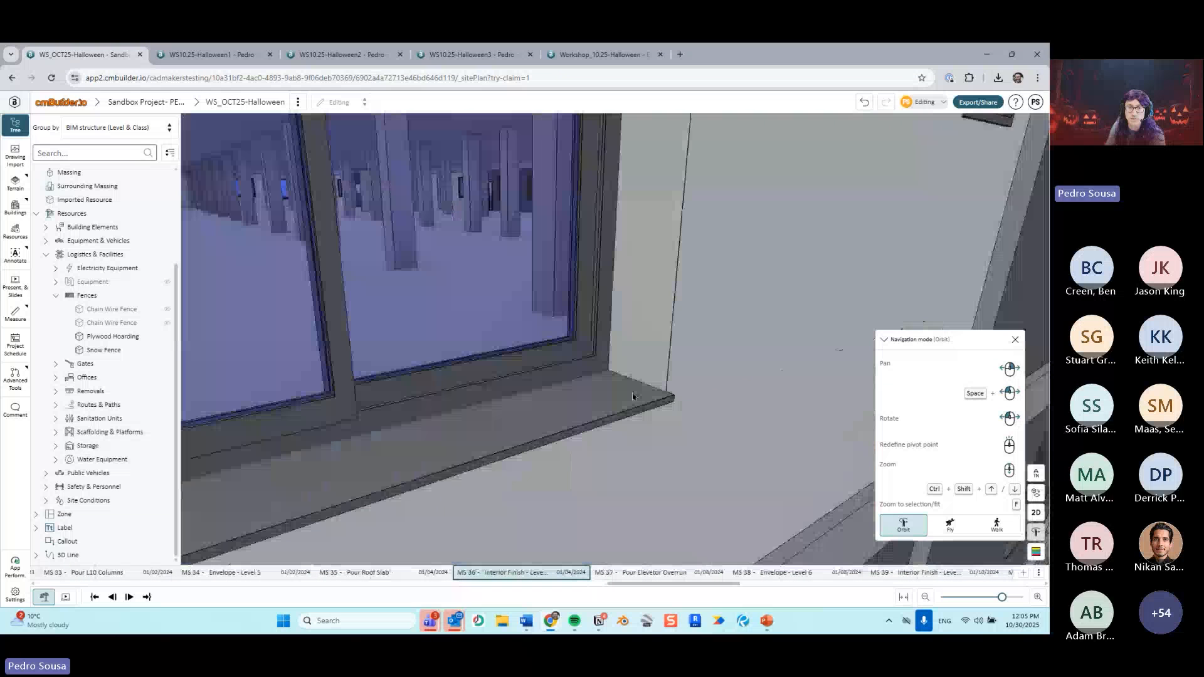
scroll(643, 382, "up", 10)
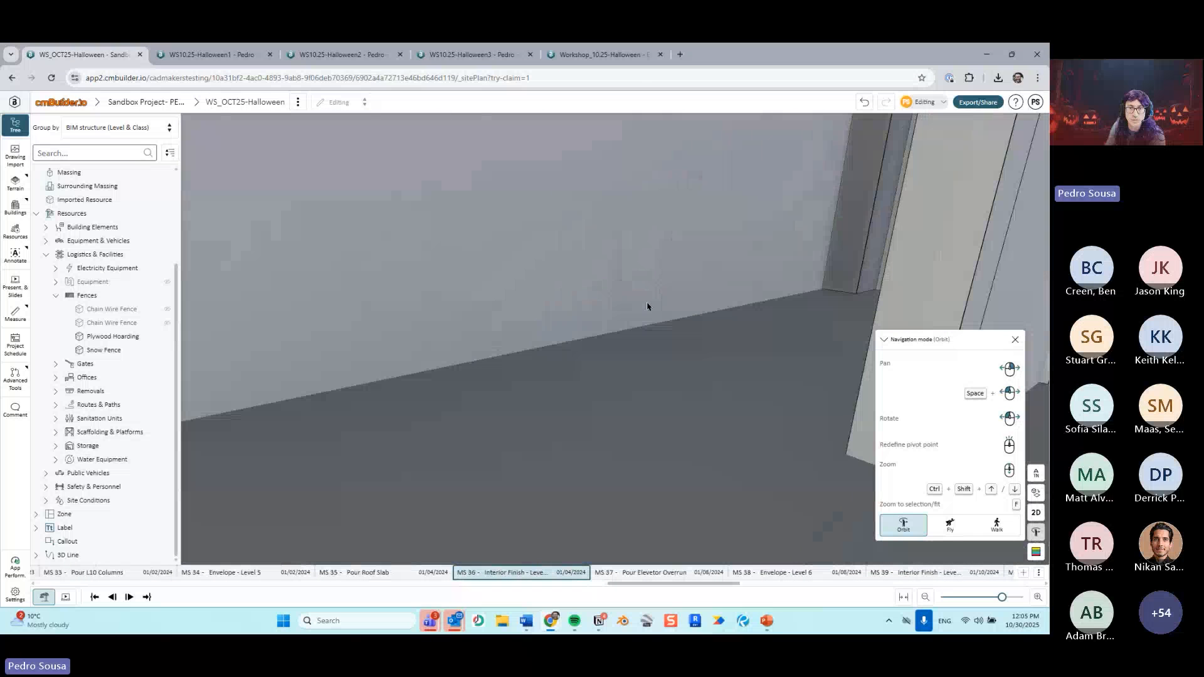
scroll(627, 355, "up", 10)
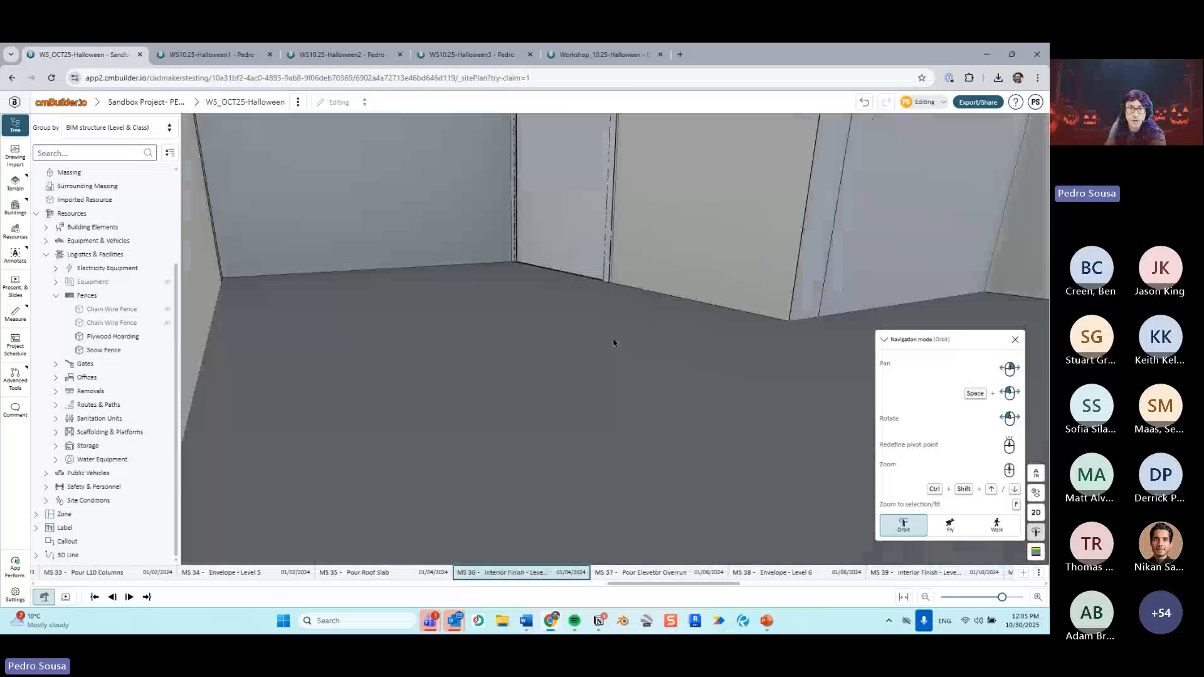
Step: Move the Orbit view through the interior rooms and doorways to inspect the walls and doors
scroll(606, 362, "up", 10)
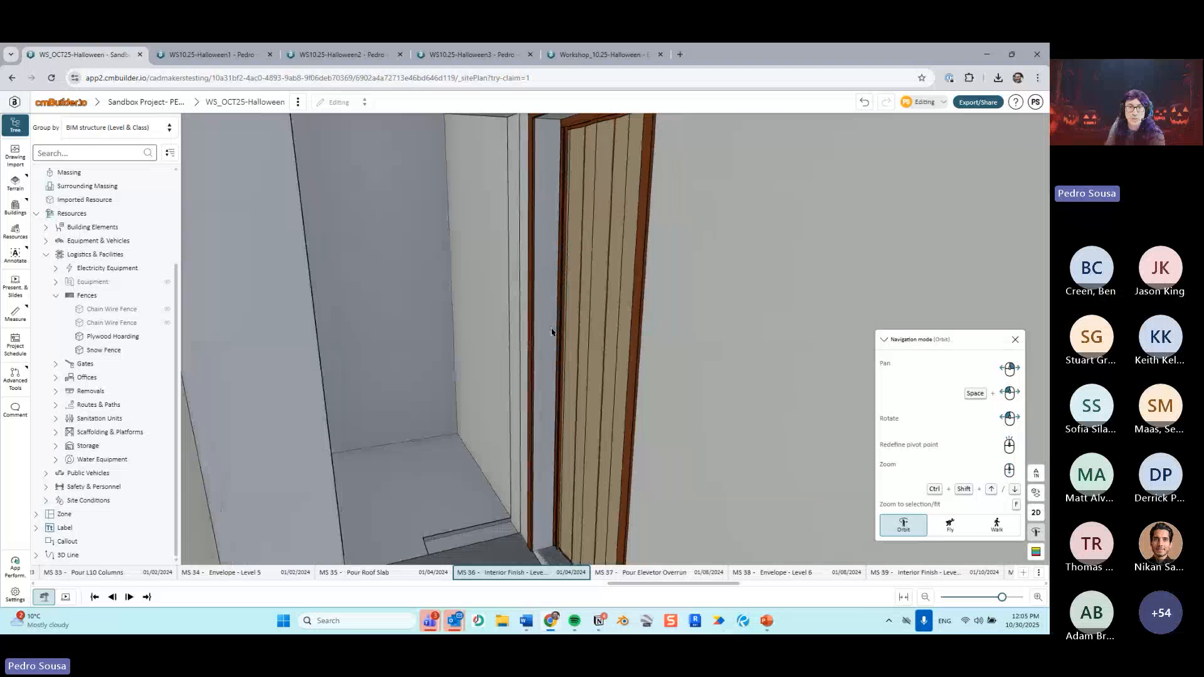
scroll(427, 370, "up", 10)
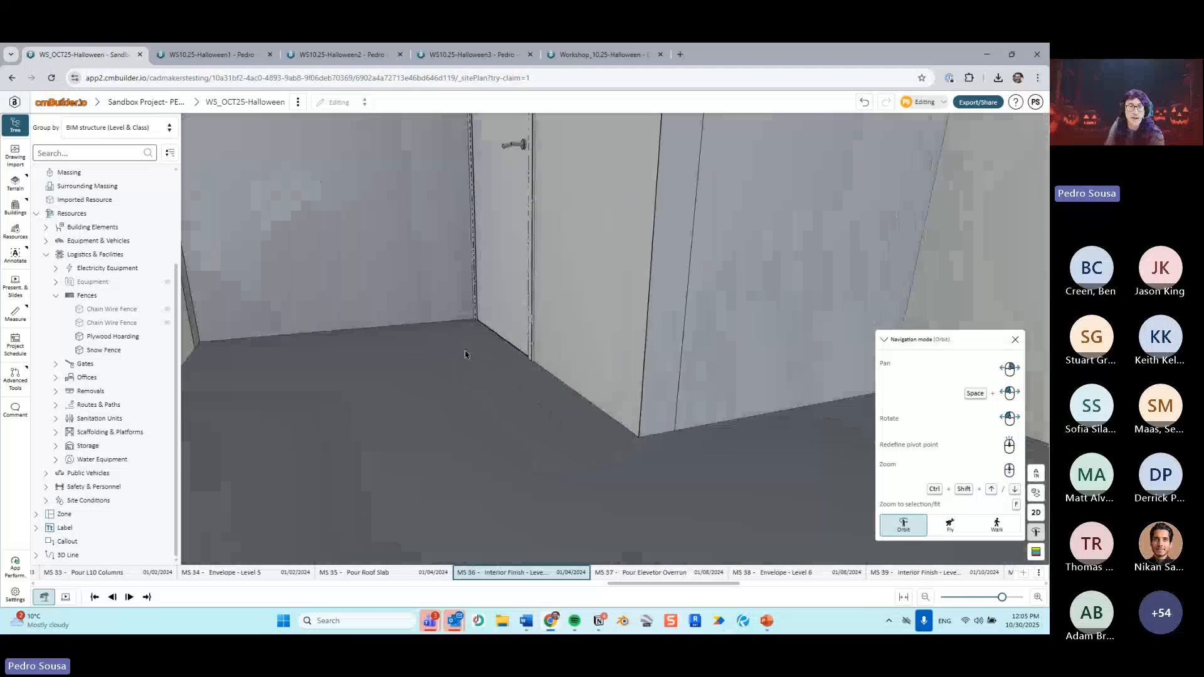
scroll(450, 317, "up", 10)
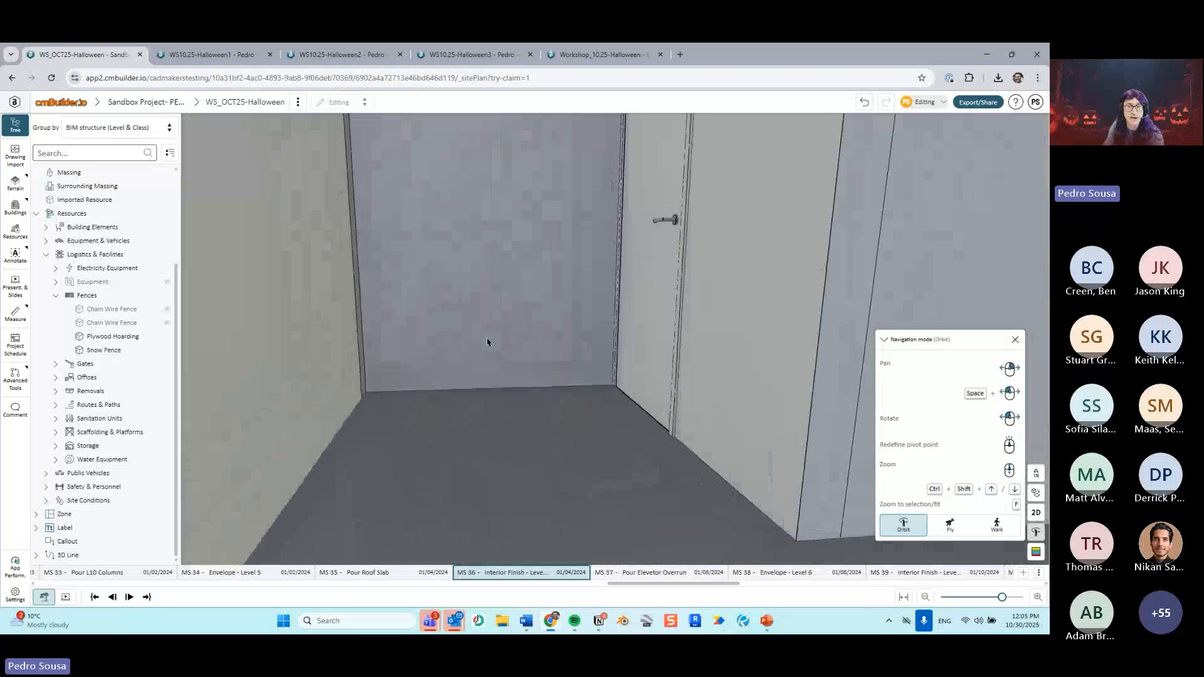
scroll(545, 377, "down", 8)
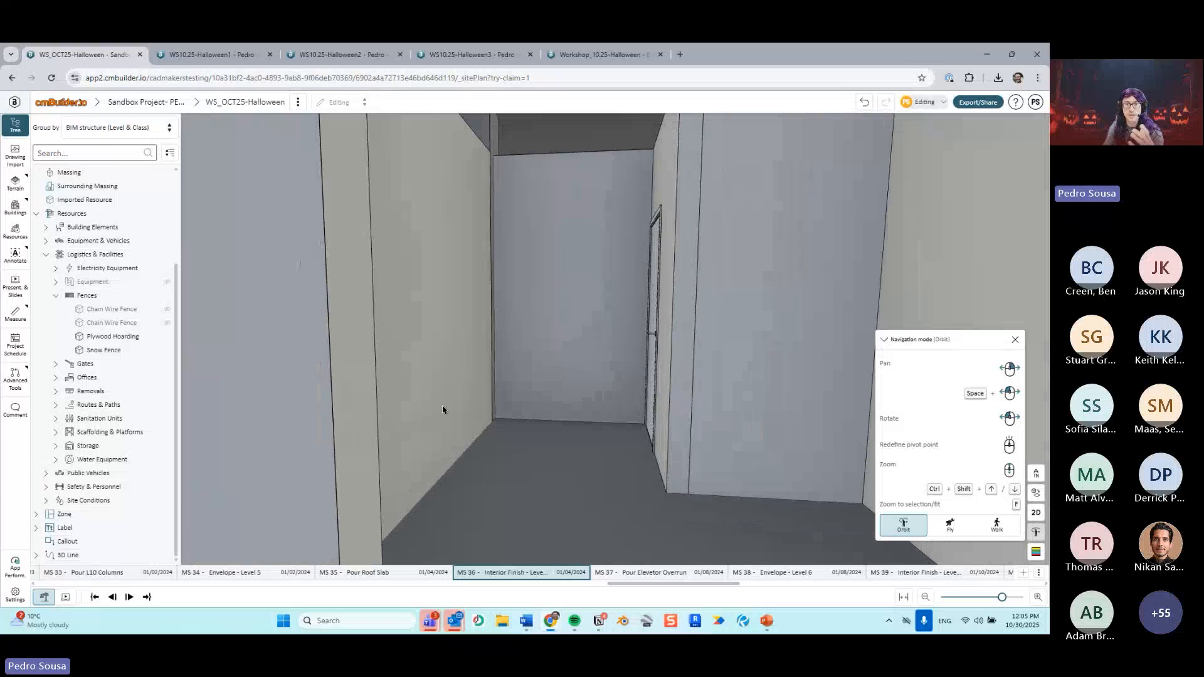
left_click_drag(524, 359, 478, 412)
Step: Set the perspective camera's field of view angle to 80° and turn the view across the column hall
left_click(16, 595)
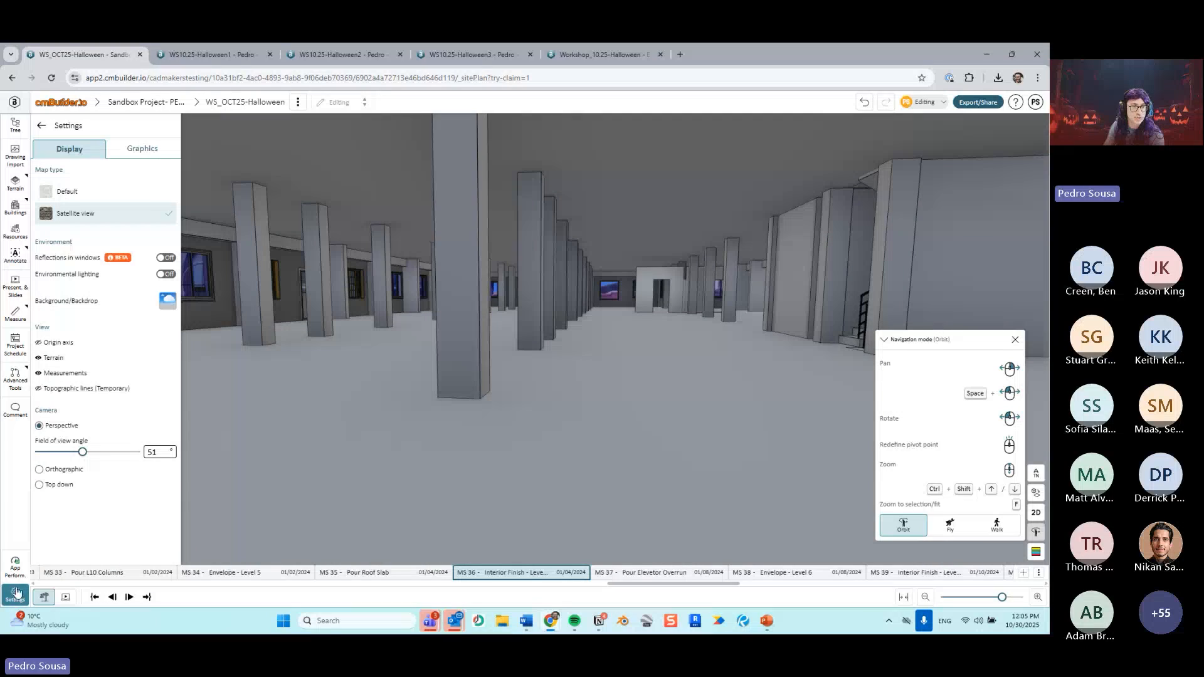
left_click_drag(85, 456, 113, 453)
left_click_drag(545, 377, 468, 366)
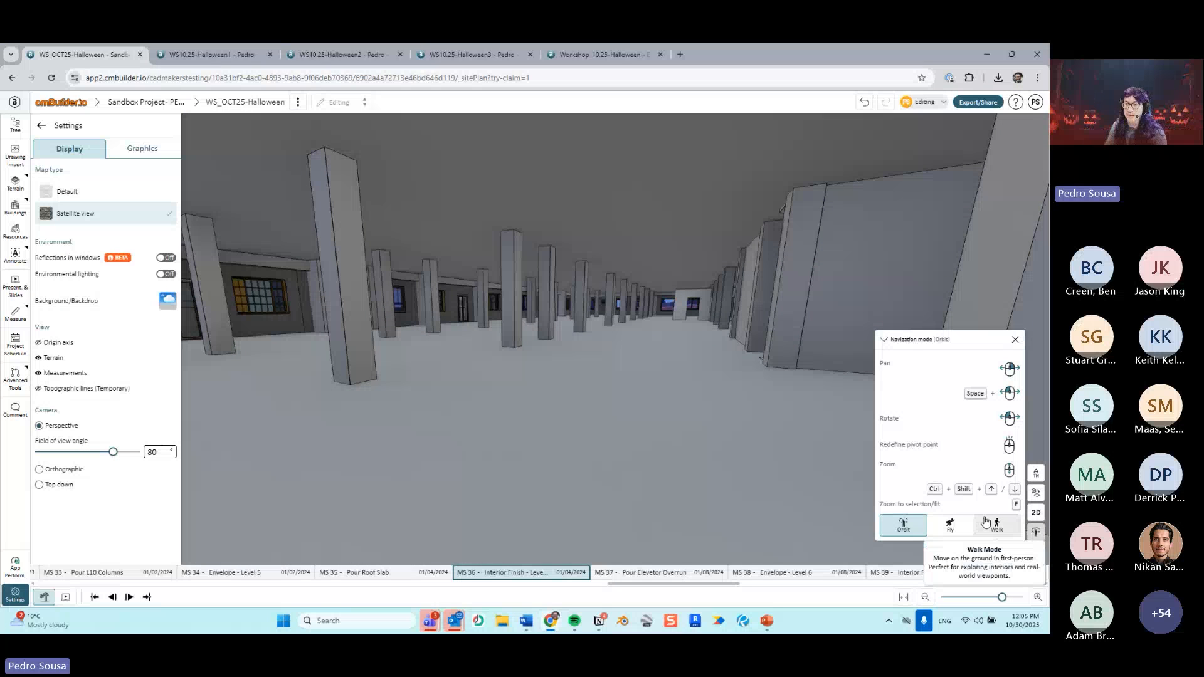
Step: Switch to Walk navigation and walk from the corridor into the adjoining rooms, looking around the internal walls
key("w")
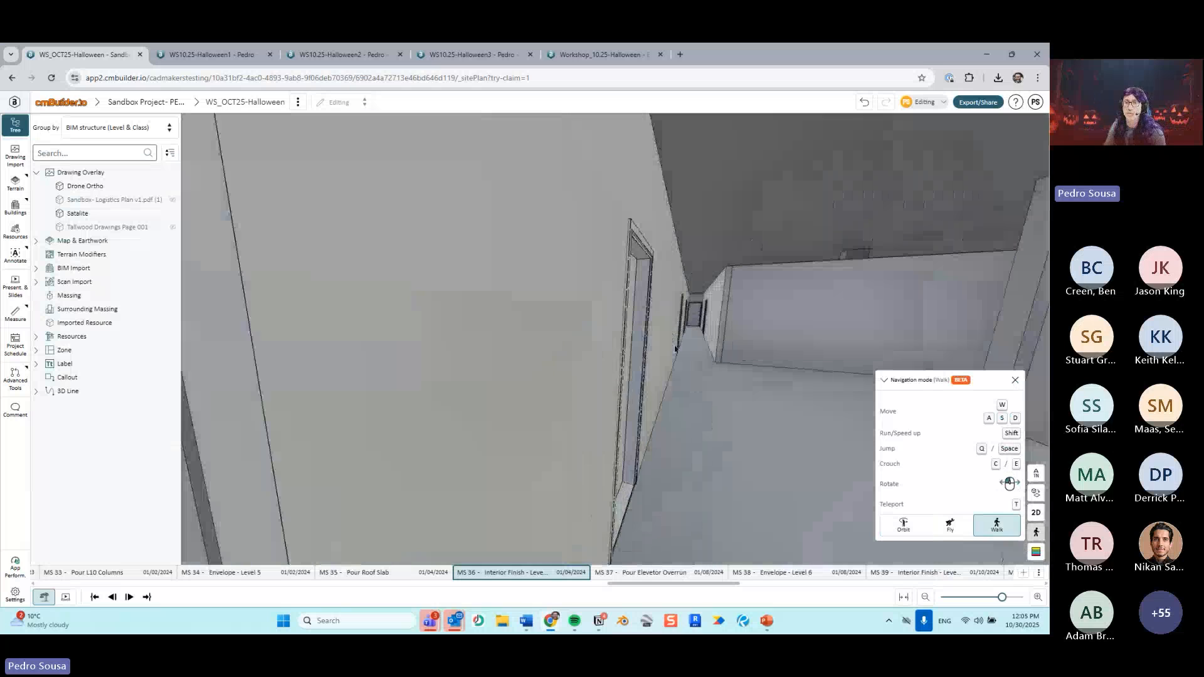
left_click(671, 342)
key("w")
left_click_drag(686, 344, 682, 323)
right_click(583, 331)
left_click_drag(758, 305, 688, 279)
key("d")
key("w")
key("a")
key("d")
key("w")
key("a")
left_click_drag(627, 285, 669, 285)
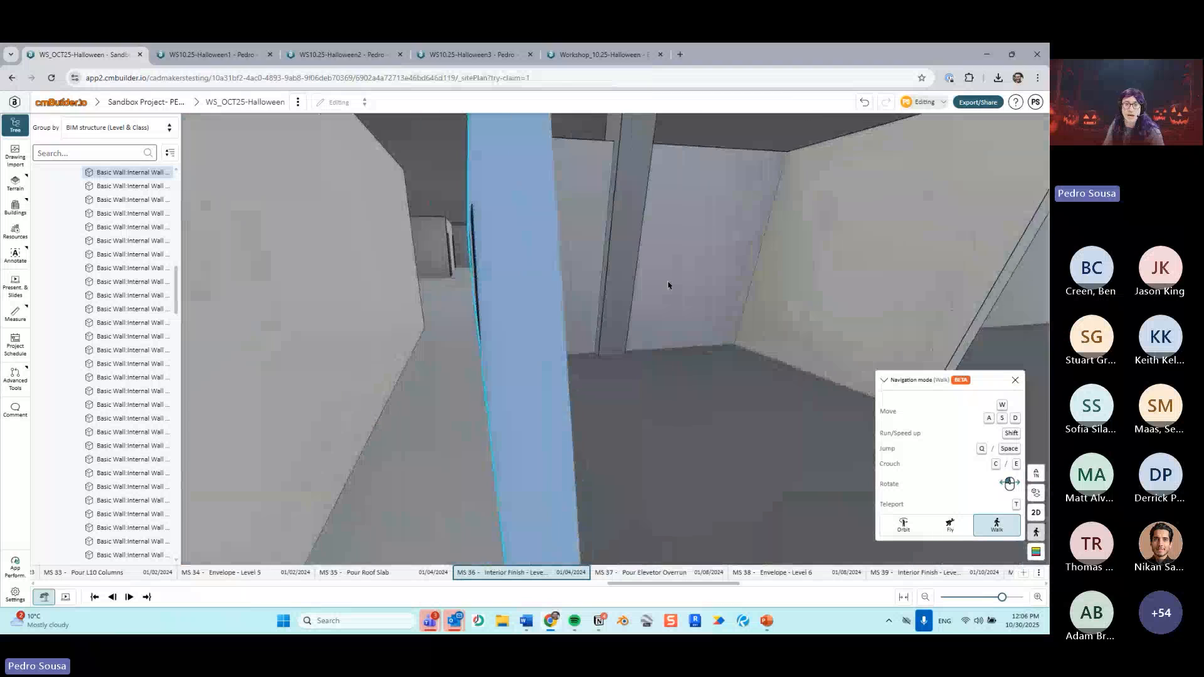
Step: Walk past the highlighted internal wall, clear its selection and approach the closed door with the lever handle
key("w")
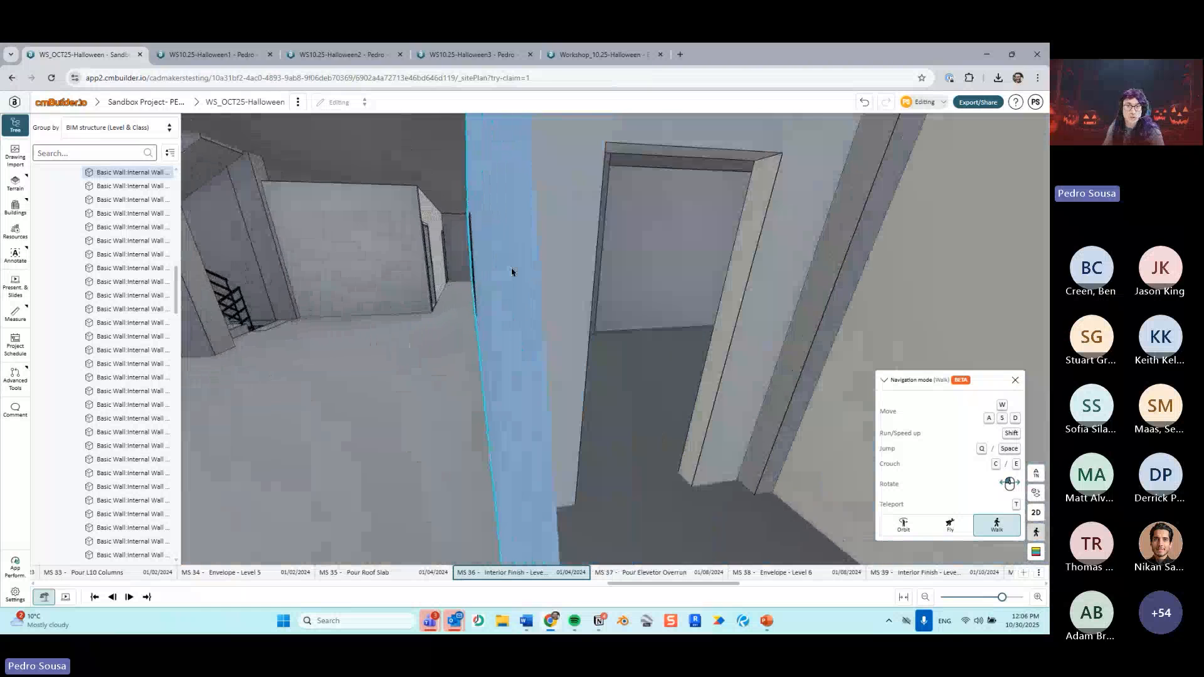
key("a")
key("w")
left_click_drag(464, 276, 701, 284)
left_click(512, 279)
key("w")
key("w")
key("w")
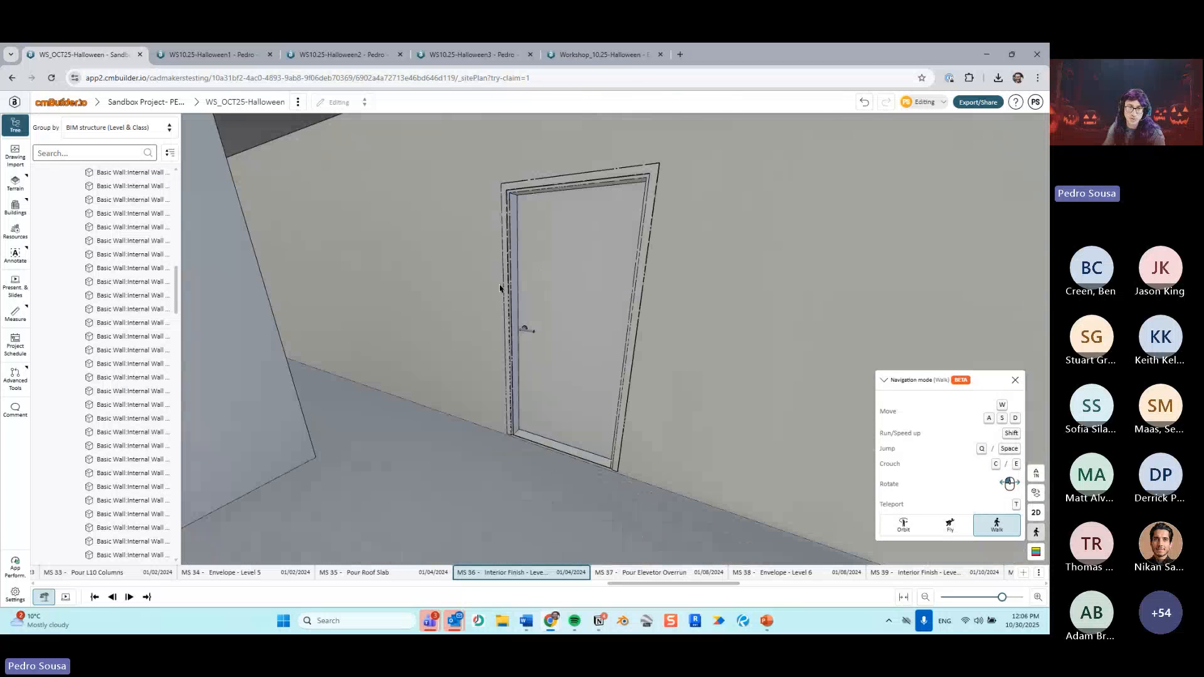
Step: Return the object tree to its beginning and walk up to and through the closed door
left_click_drag(176, 278, 173, 168)
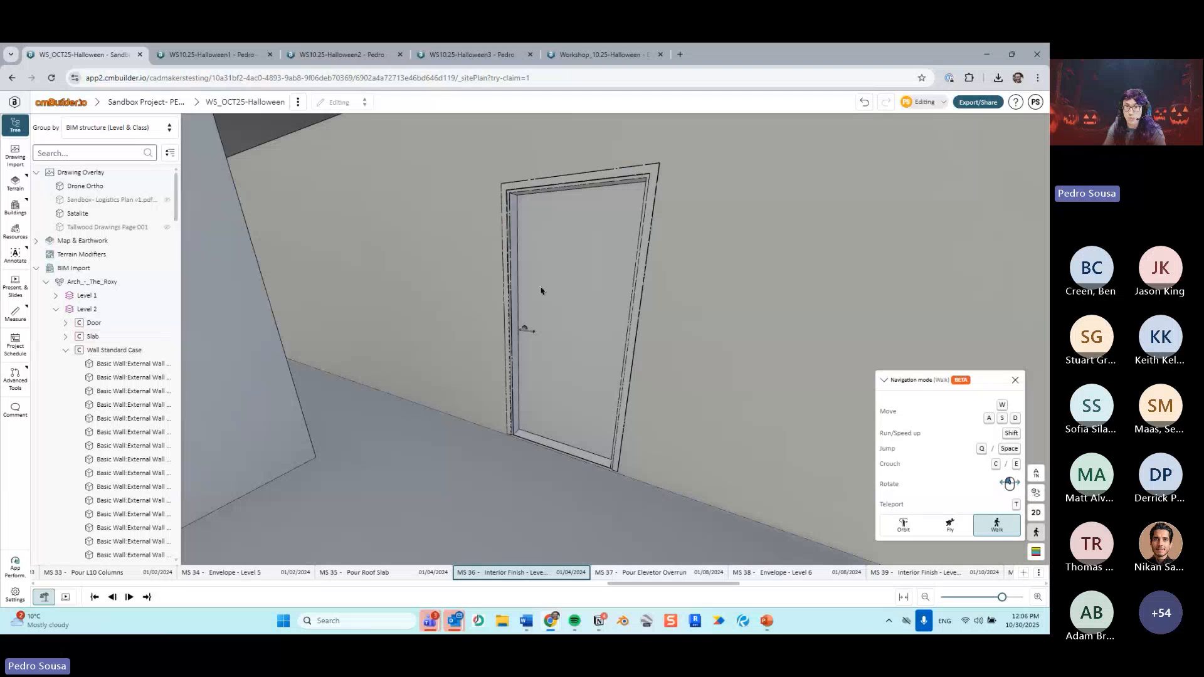
left_click(603, 318)
key("w")
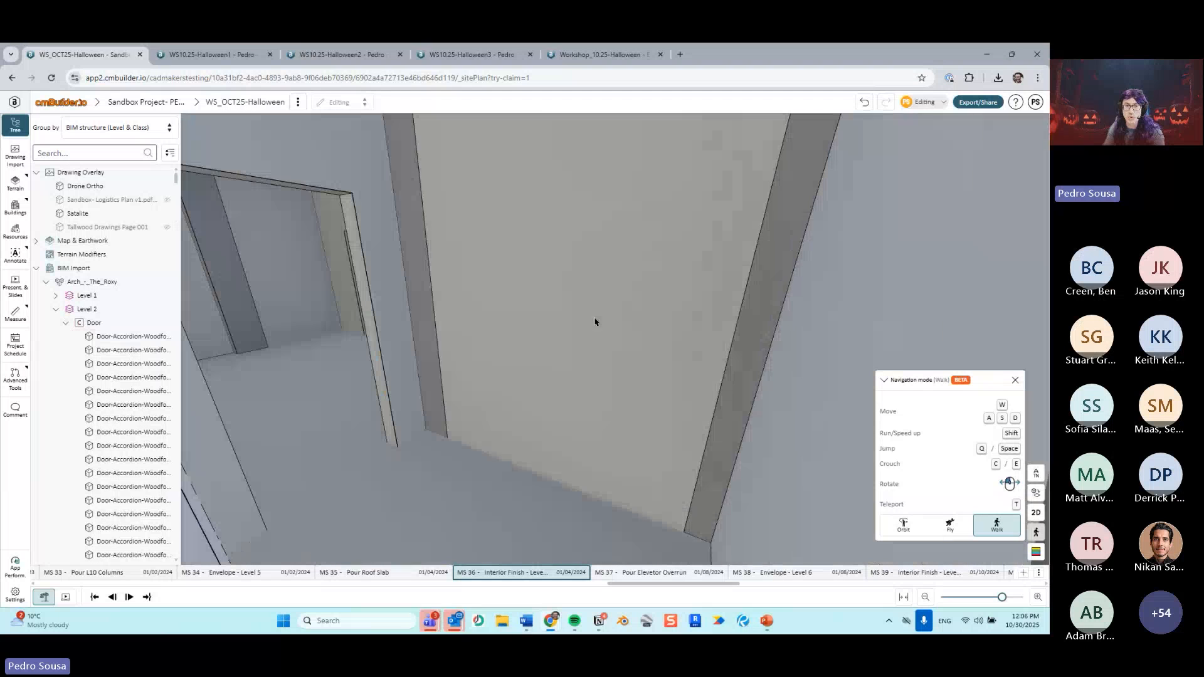
key("w")
key("w")
key("s")
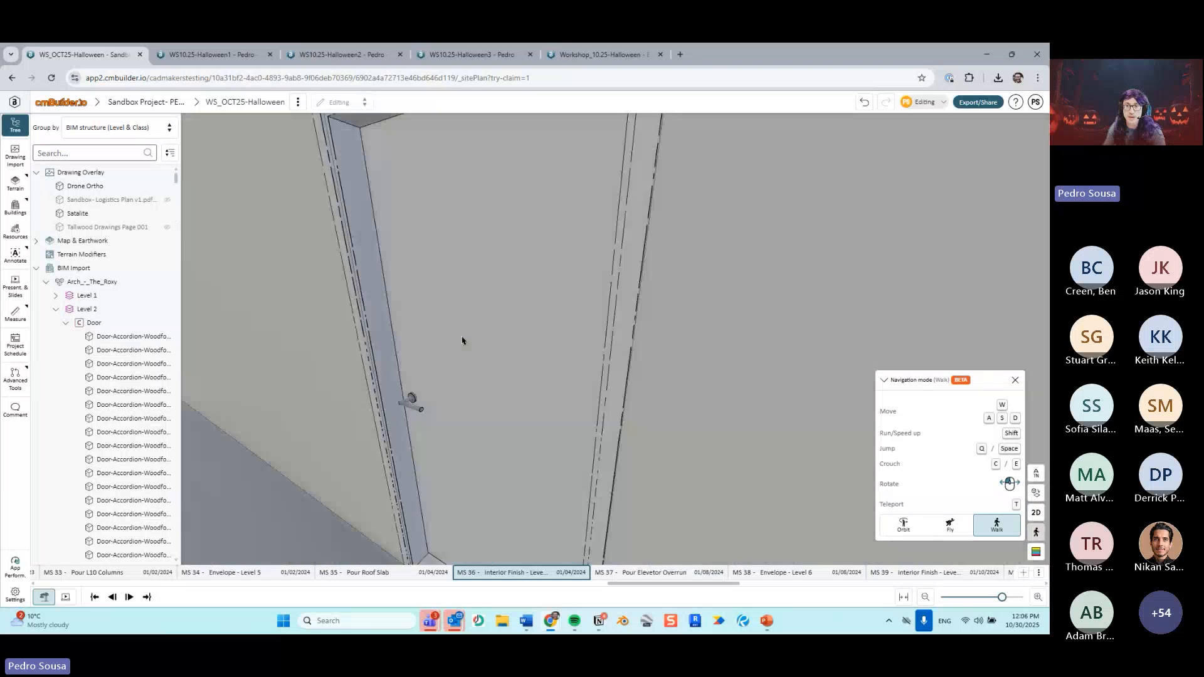
Step: Walk through the rooms to the stairwell and face the staircase with black railings
left_click_drag(459, 341, 417, 360)
key("w")
key("w")
key("d")
key("a")
key("d")
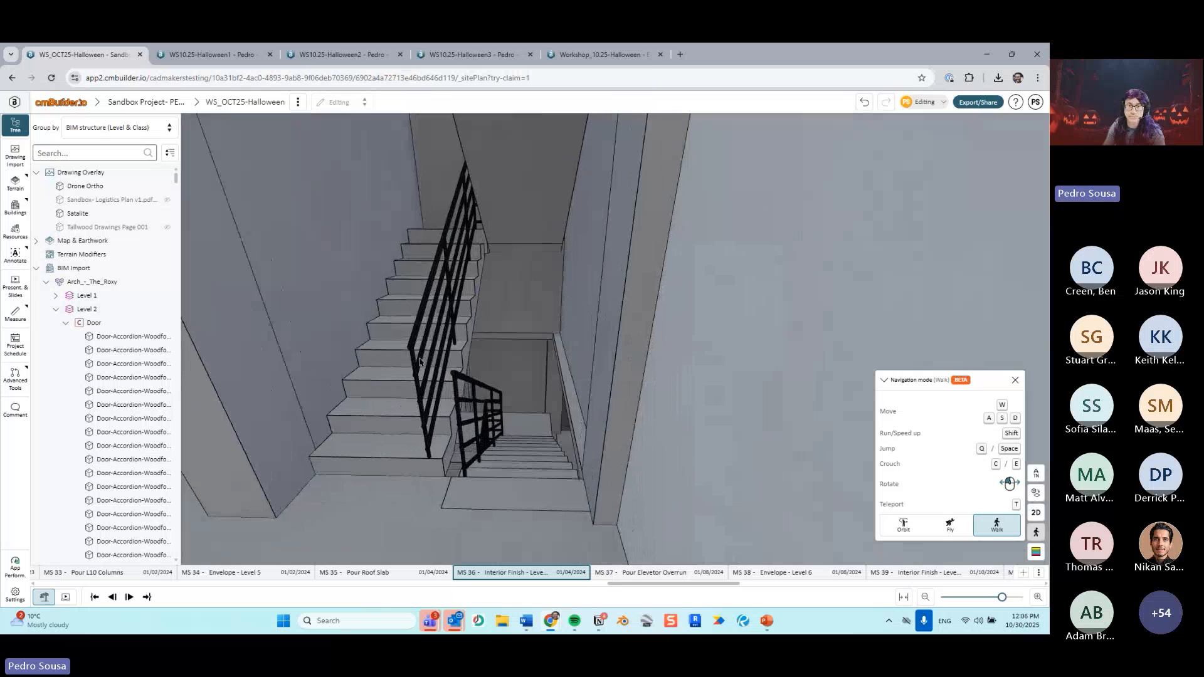
key("w")
key("s")
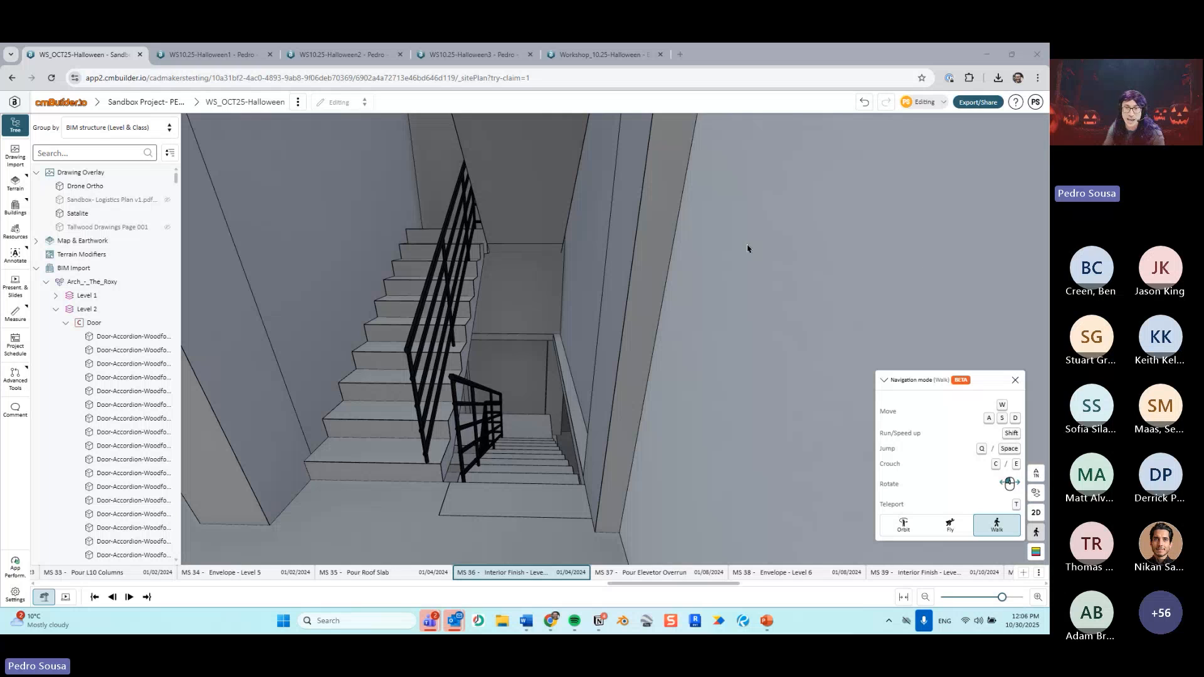
Step: Back away from the staircase, look around the landing and turn to face along the corridor
left_click_drag(478, 309, 444, 314)
key("a")
key("s")
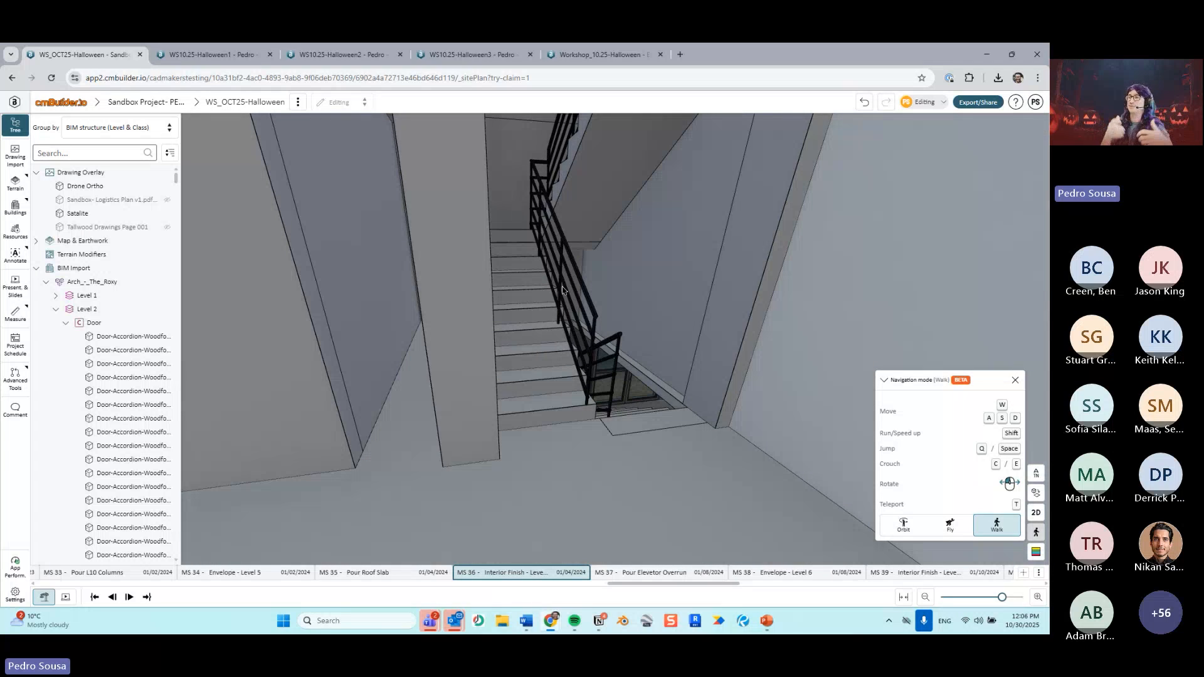
left_click_drag(547, 298, 796, 301)
key("a")
left_click_drag(437, 279, 407, 280)
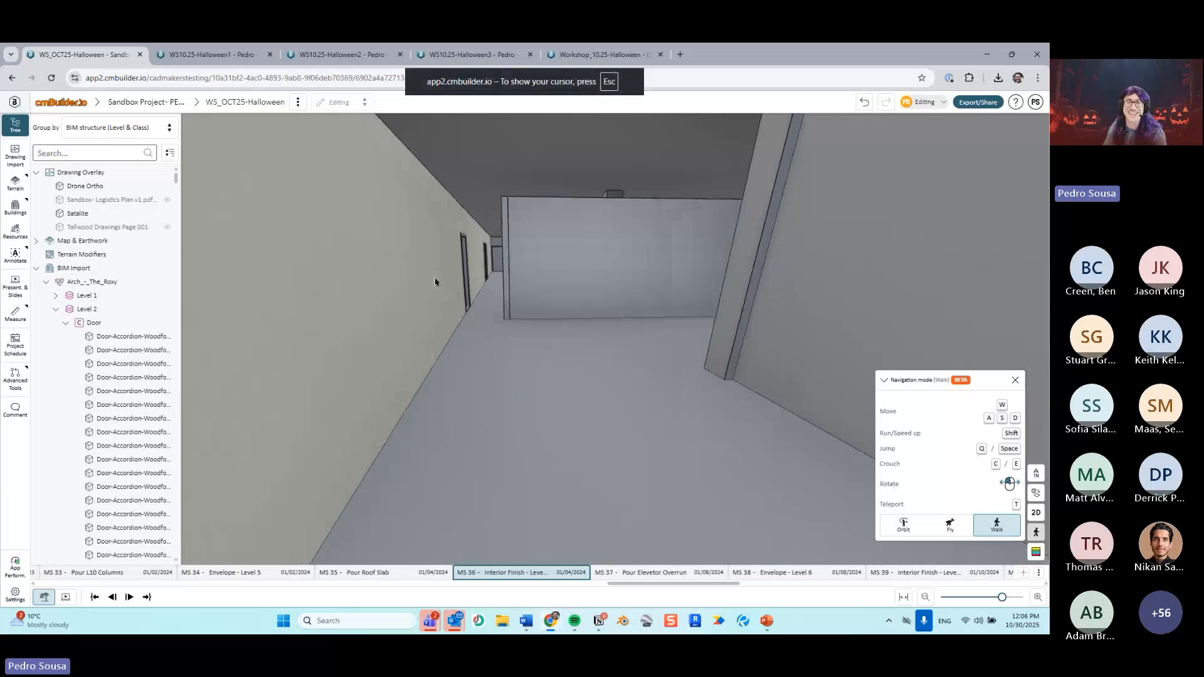
key("w")
key("w")
key("s")
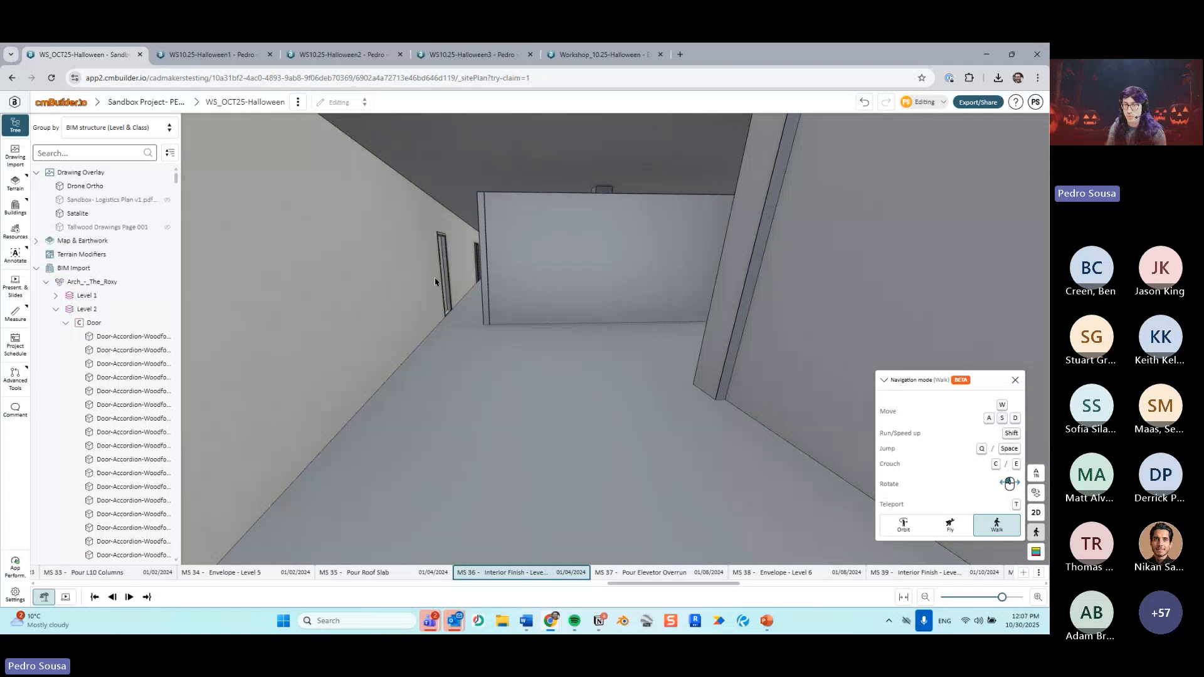
Step: Return to Orbit navigation and view the building's exterior, tower crane and Gate 2 from outside
left_click(904, 525)
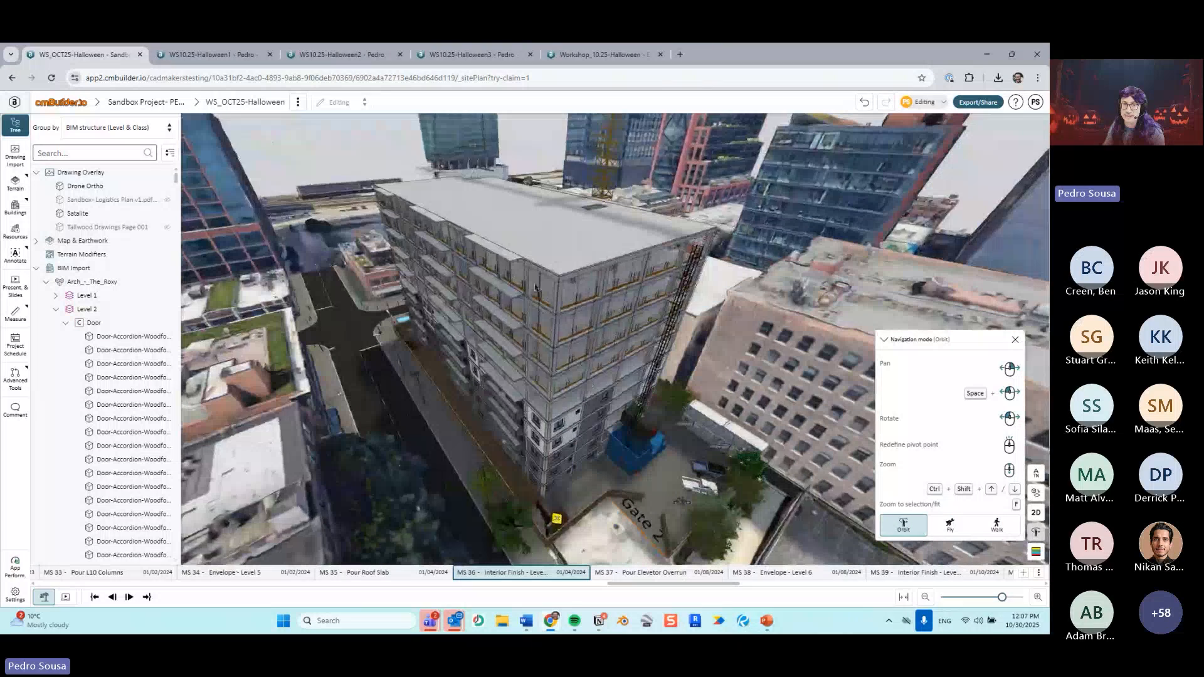
left_click_drag(520, 139, 524, 305)
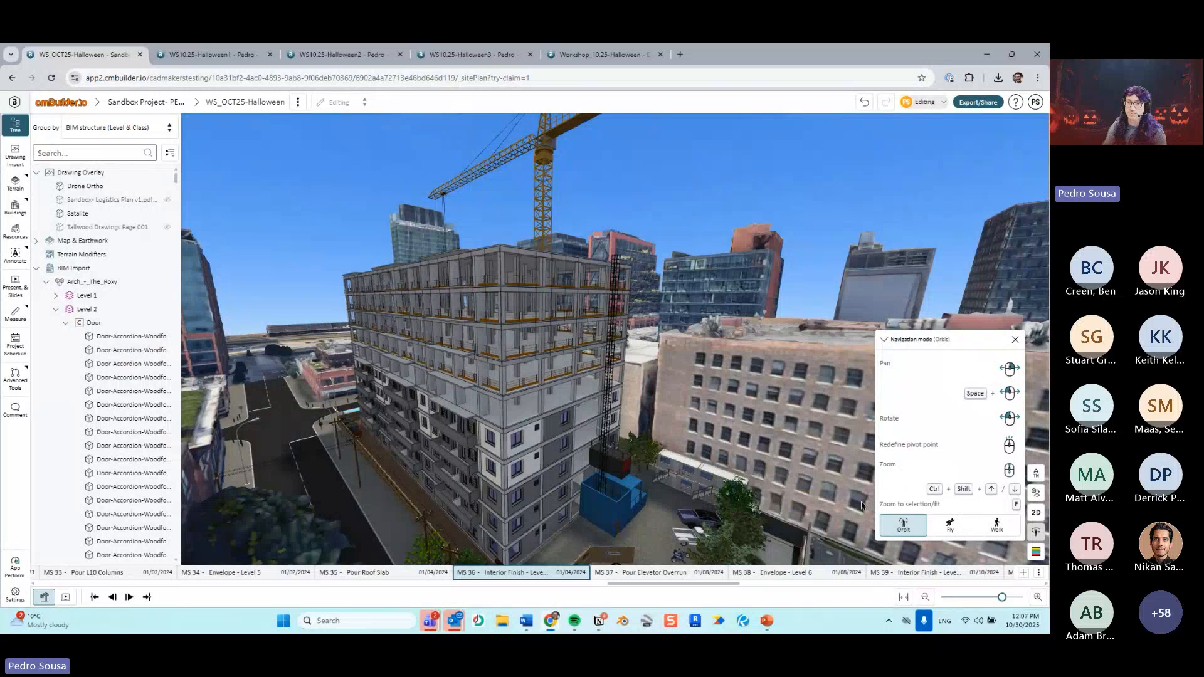
mouse_move(772, 620)
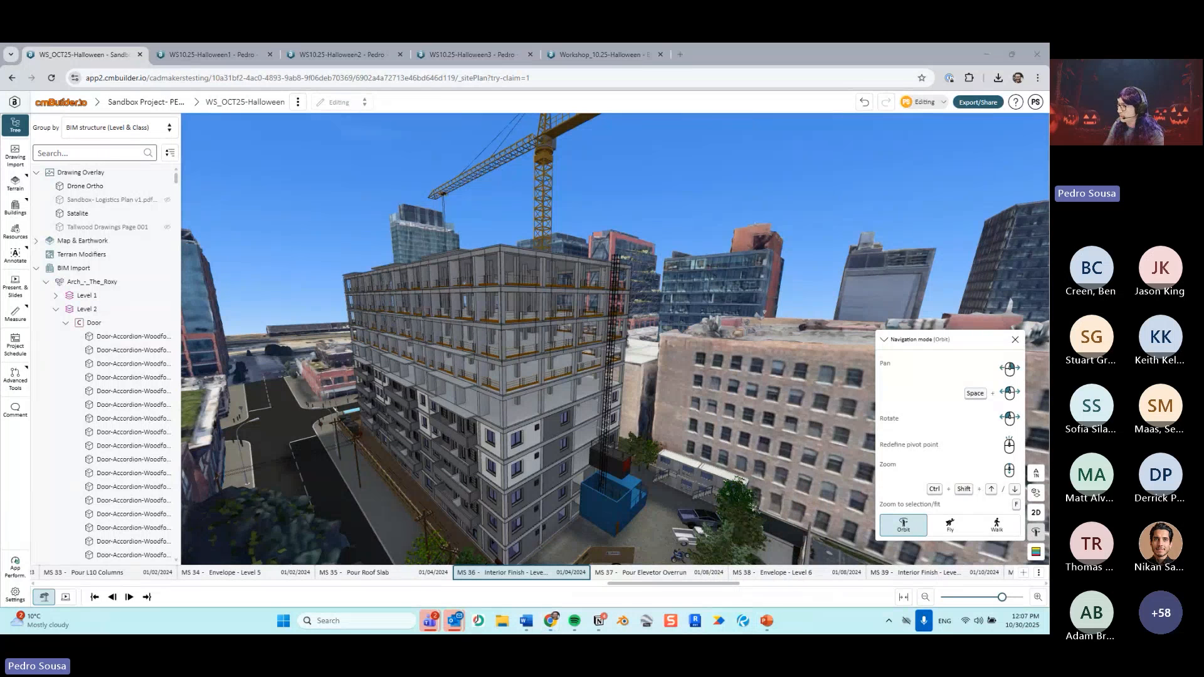
scroll(649, 332, "down", 5)
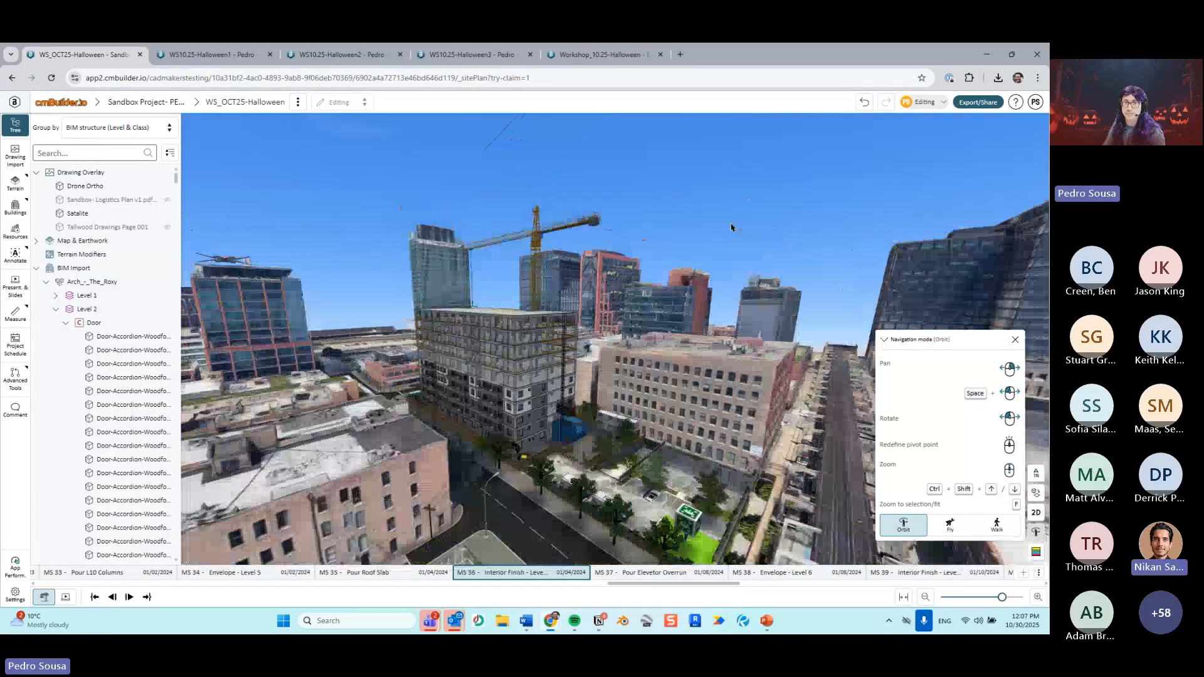
scroll(517, 422, "up", 5)
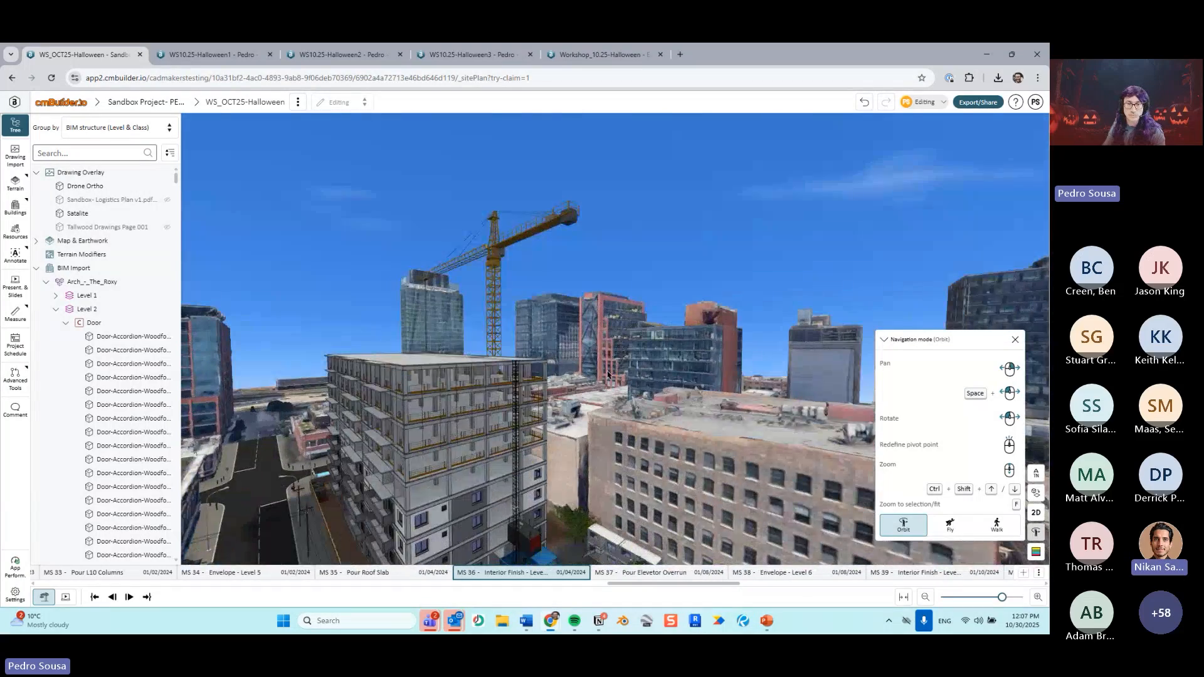
right_click_drag(517, 423, 517, 375)
left_click_drag(517, 375, 449, 395)
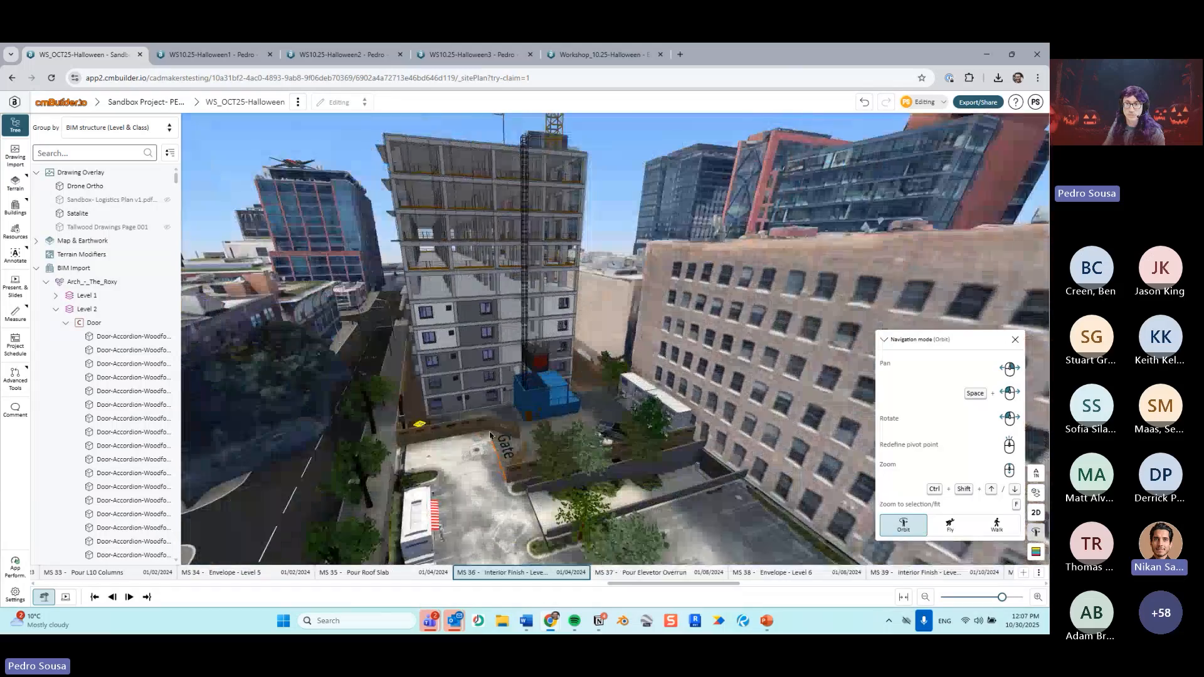
Step: Switch to Walk navigation at the green assembly area and walk to the stormtrooper beside the parked trucks
left_click(1000, 526)
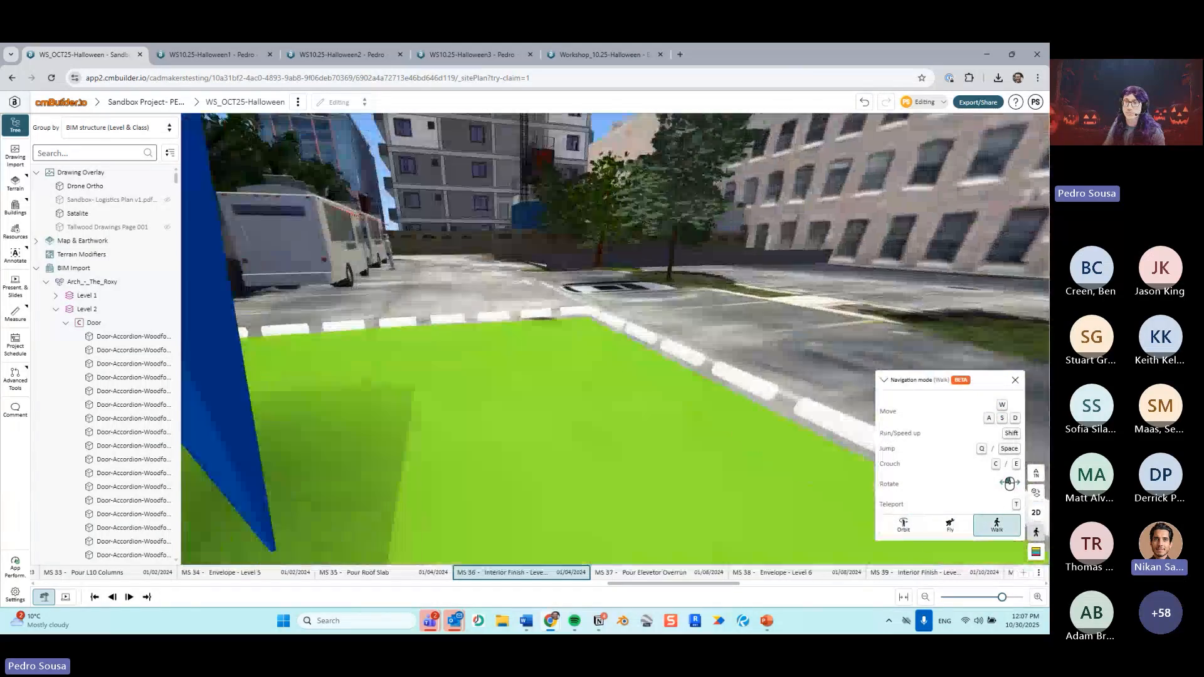
key("w")
left_click_drag(701, 363, 721, 363)
key("w")
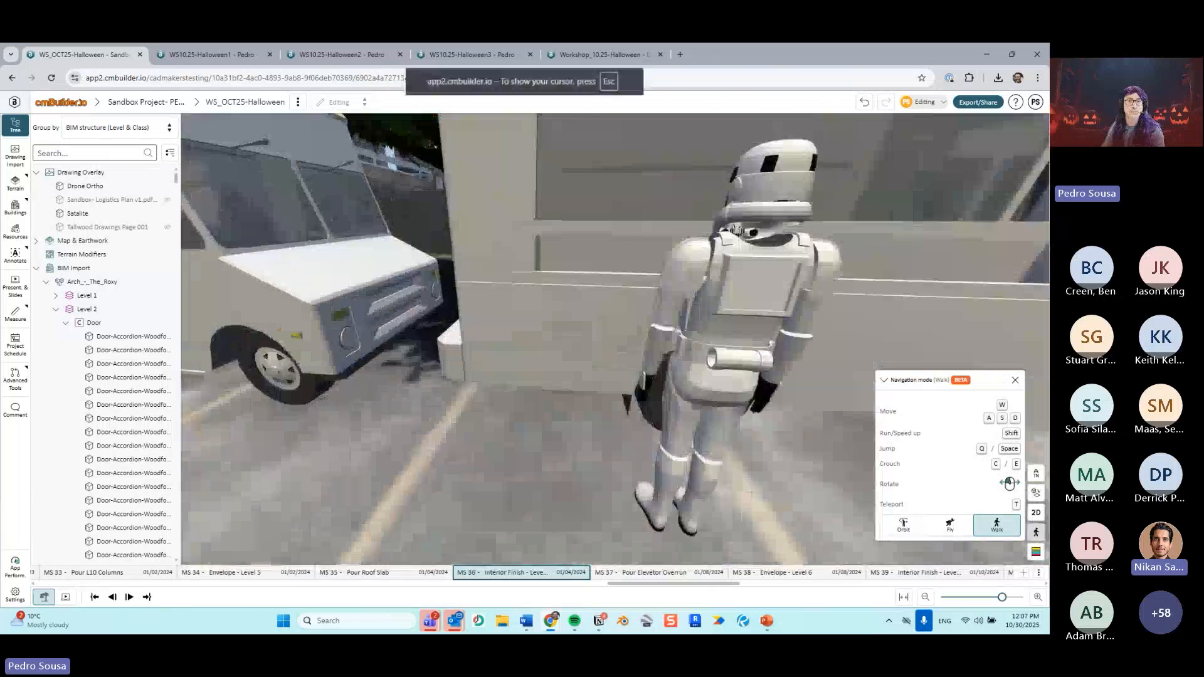
left_click_drag(523, 237, 484, 272)
key("a")
key("w")
key("s")
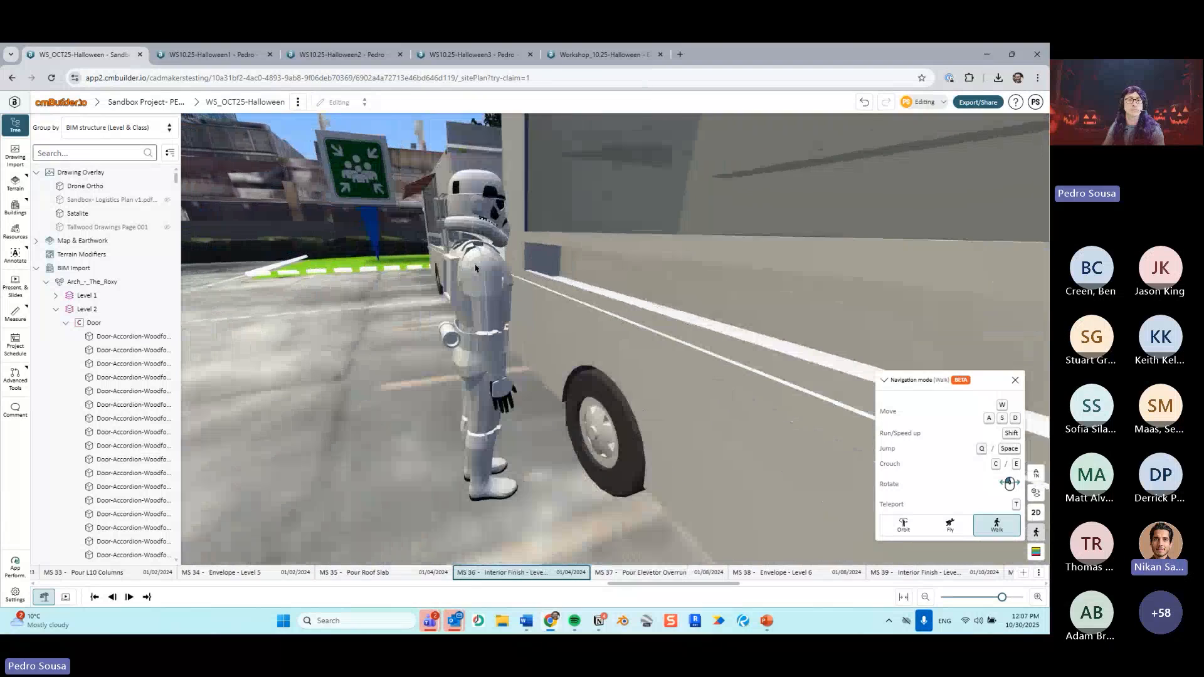
Step: Walk from the stormtrooper through Gate 2 and up to the motorcyclist inside the plywood hoarding
key("s")
left_click_drag(475, 264, 584, 239)
key("w")
key("w")
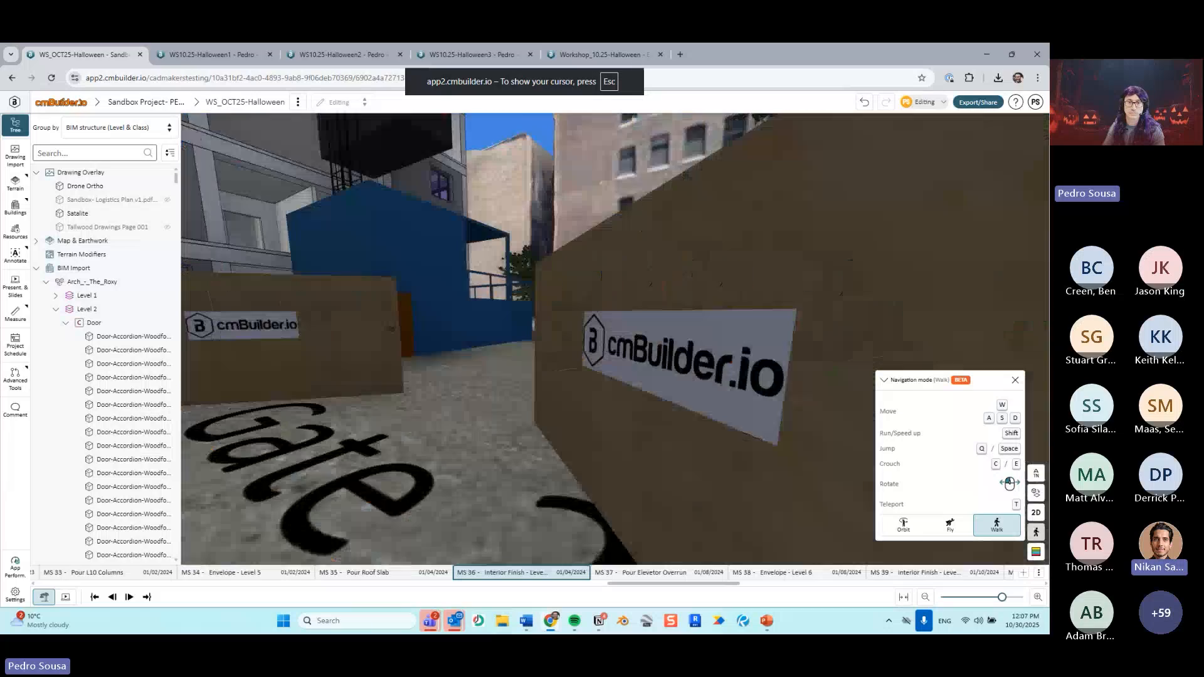
key("w")
key("s")
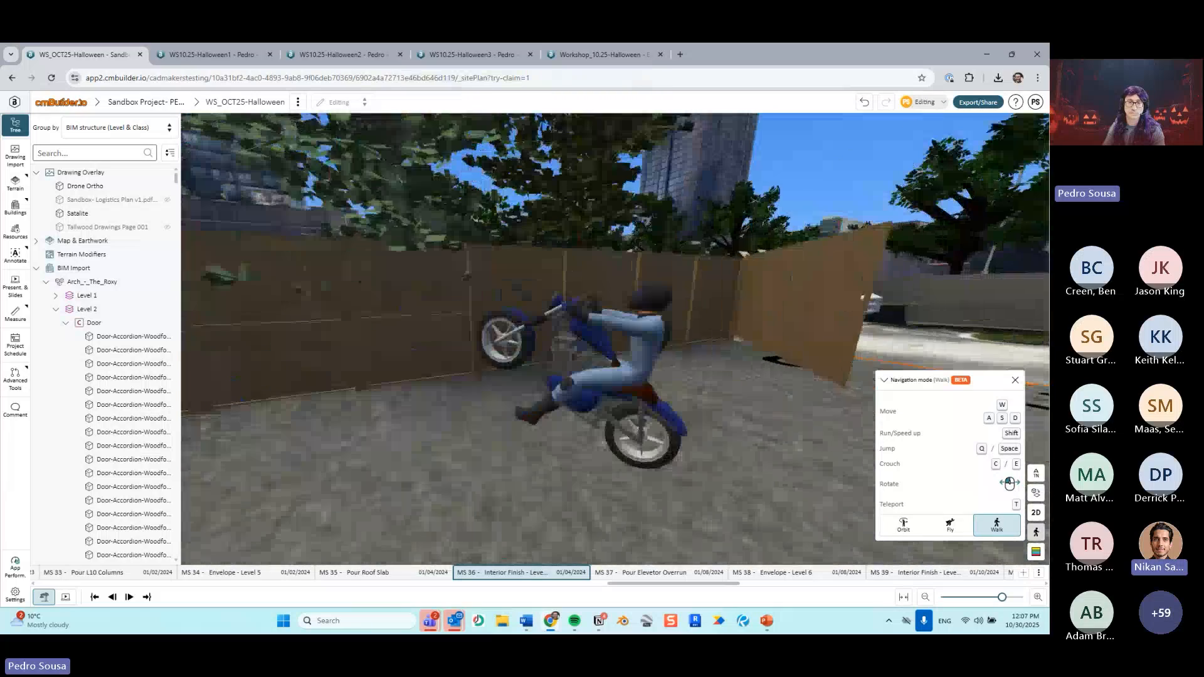
key("w")
key("w")
key("s")
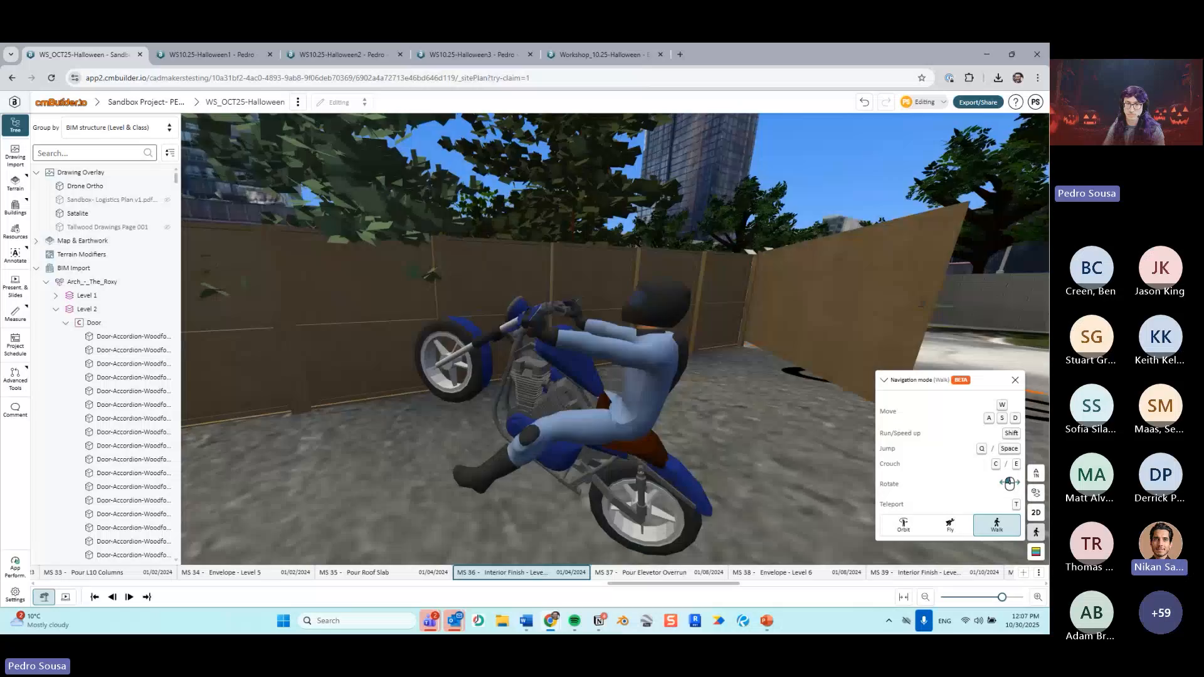
Step: Jump onto the white pickup truck, walk over its cab and look towards the site offices
left_click_drag(584, 251, 376, 251)
key("s")
key("w")
key("space")
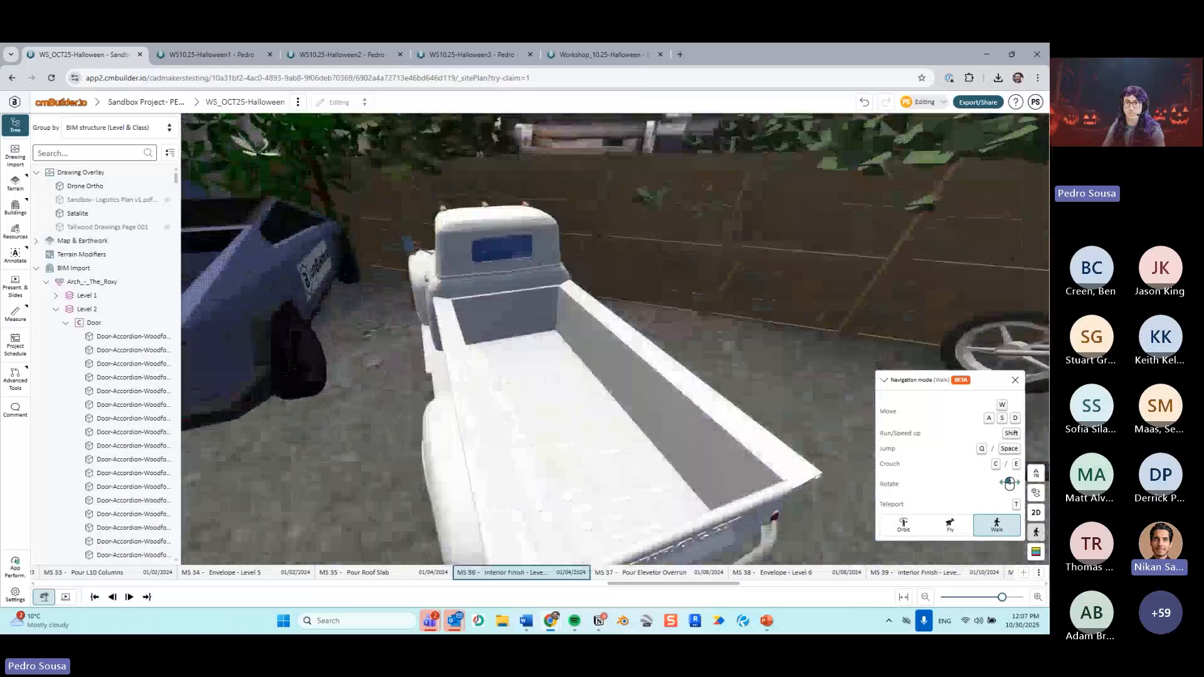
key("w")
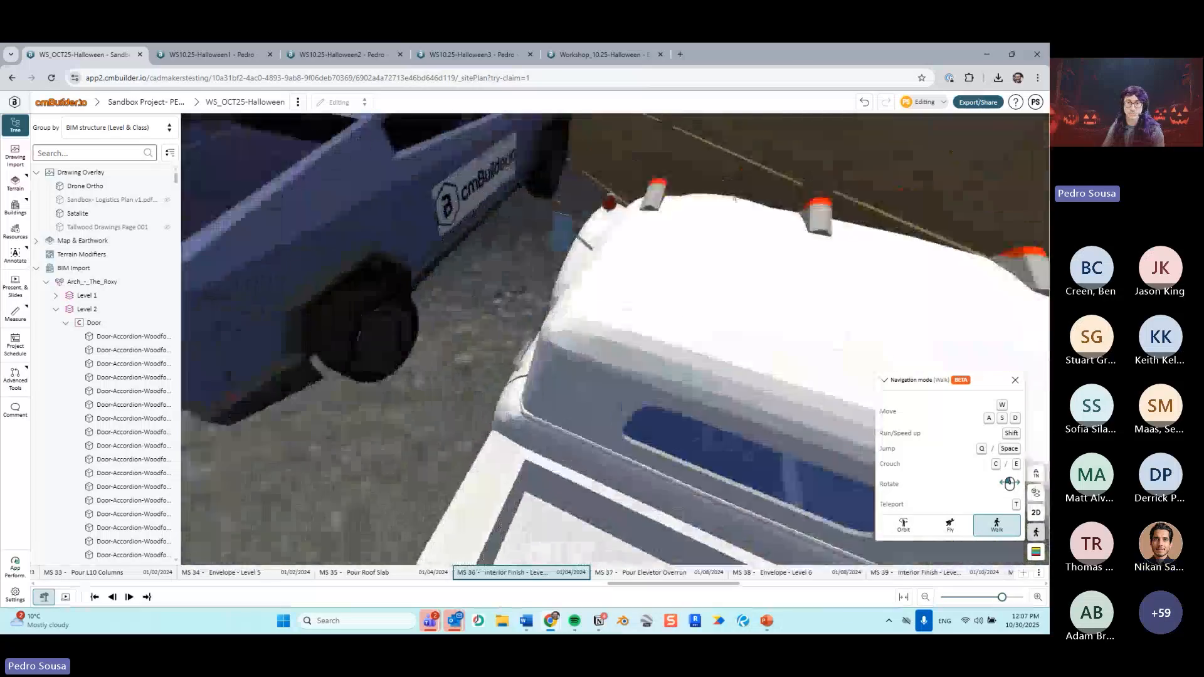
left_click_drag(614, 338, 502, 294)
key("w")
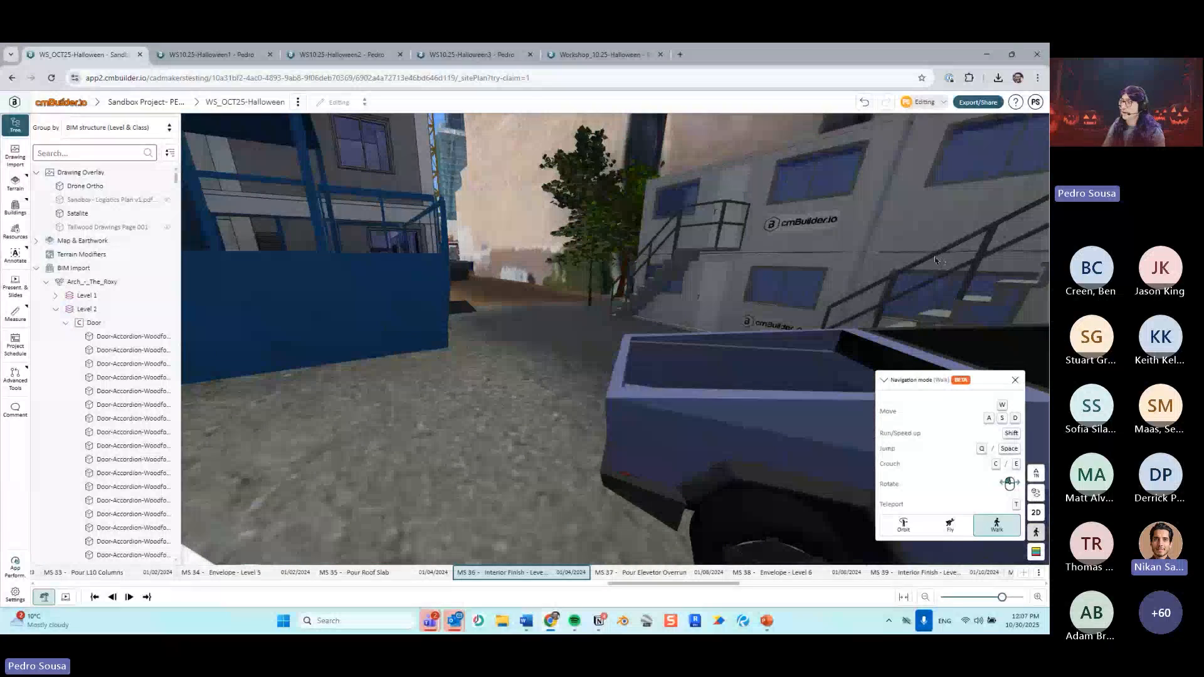
Step: Switch to the PowerPoint presentation and show slide 4, Fill - Selective Slopes
left_click(765, 623)
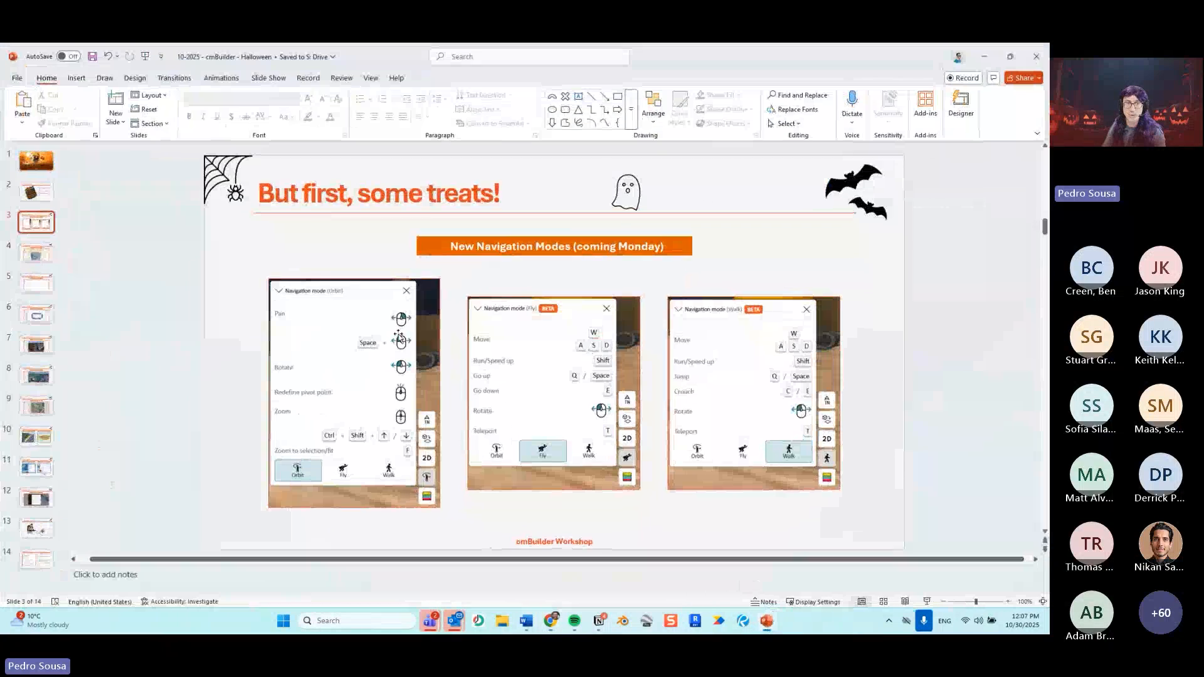
left_click(41, 254)
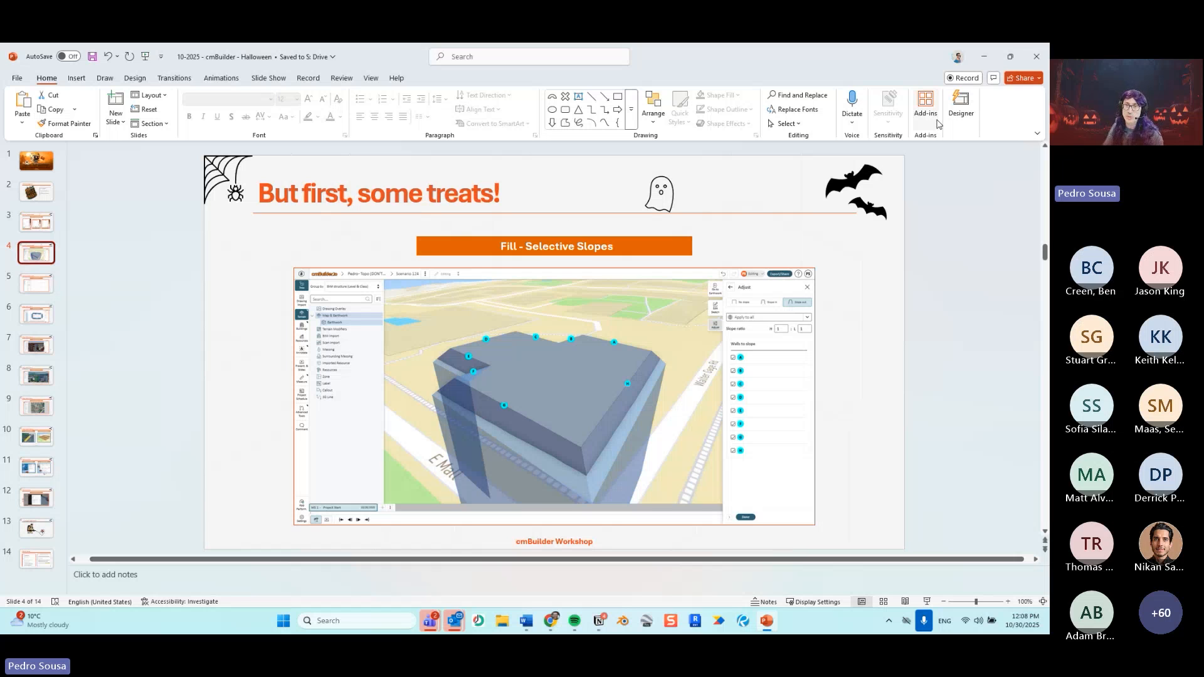
Step: Switch to the WS10.25-Halloween1 site plan in the browser and look over the existing earthwork beside Walter Gage Rd
left_click(984, 56)
left_click(212, 55)
scroll(590, 340, "down", 3)
left_click_drag(578, 344, 433, 346)
right_click_drag(432, 347, 567, 336)
left_click_drag(567, 336, 549, 274)
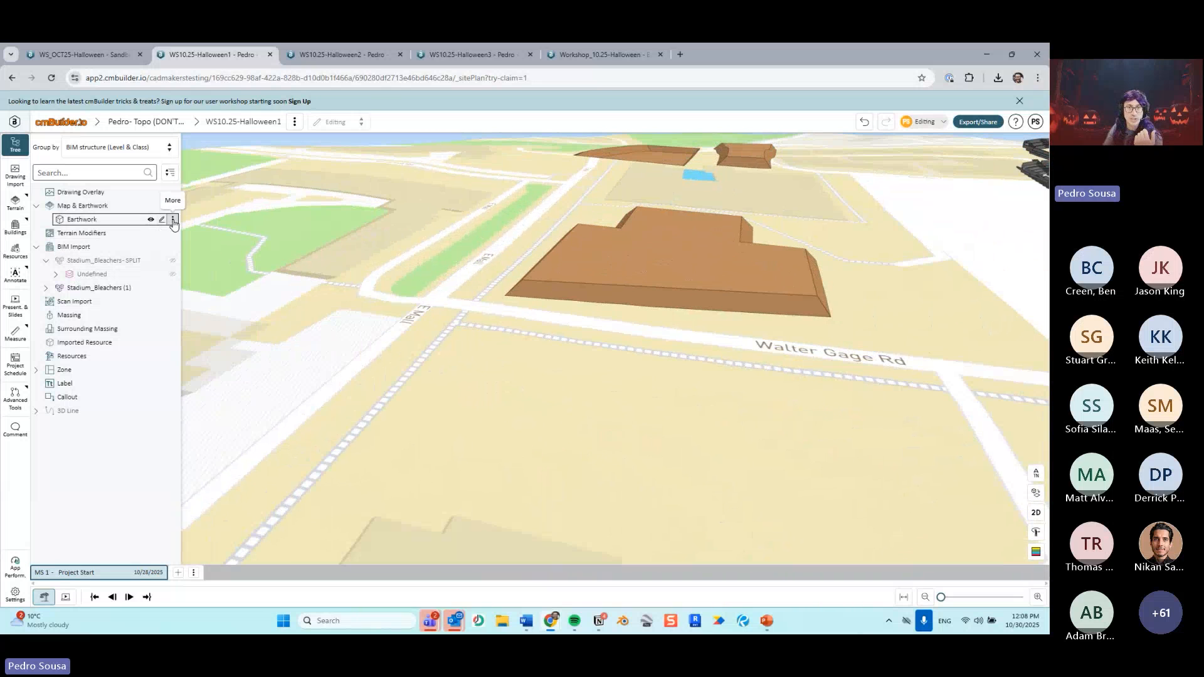
Step: Open the earthwork plan and add a fill, sketching a closed four-sided outline of about 1213 m² across Walter Gage Rd from the existing fill
left_click(173, 220)
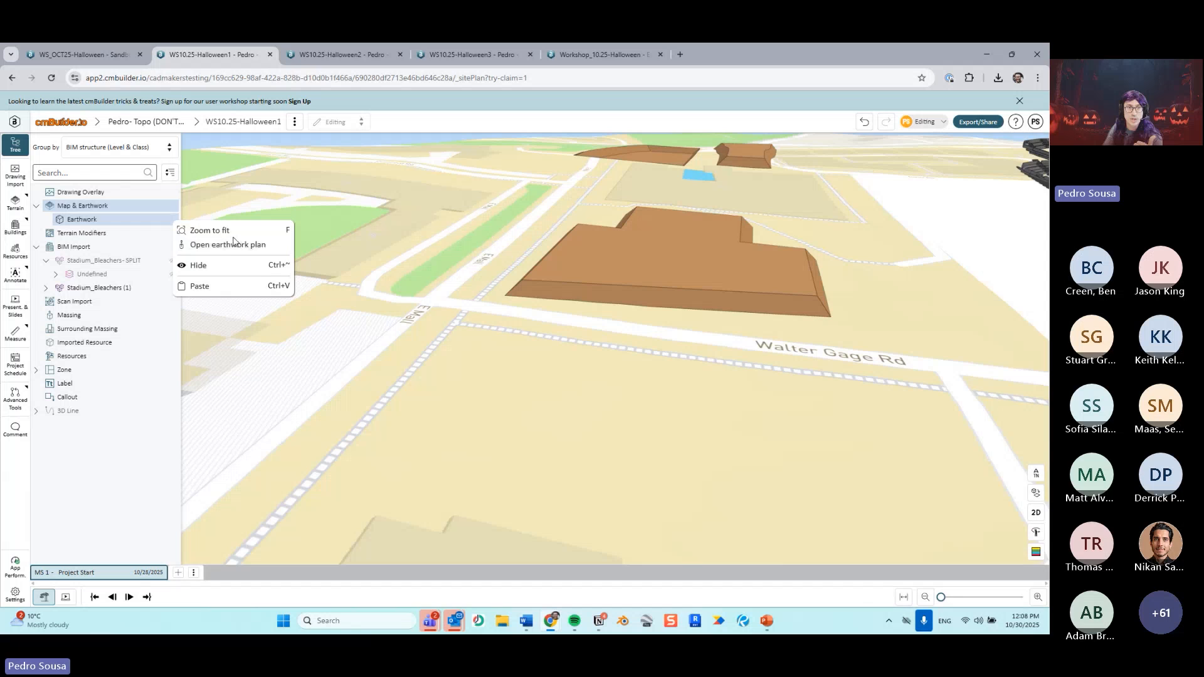
left_click(233, 244)
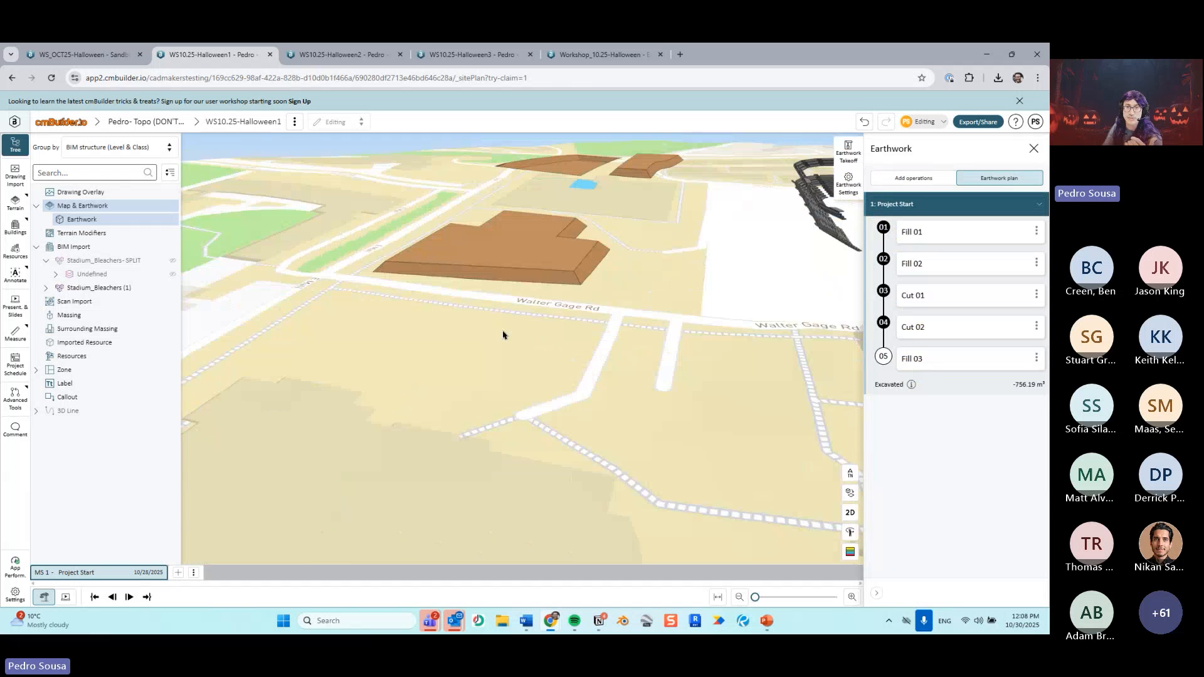
left_click(949, 181)
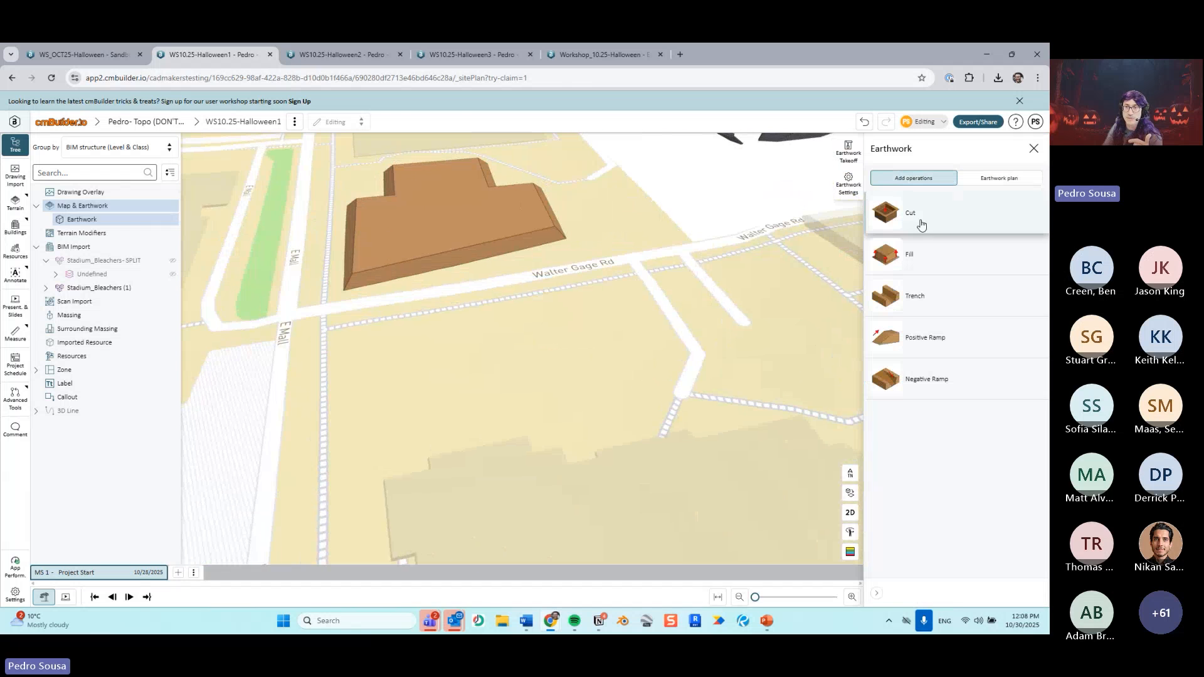
left_click(922, 261)
left_click(409, 288)
left_click(439, 507)
left_click(701, 464)
left_click(602, 270)
left_click(409, 288)
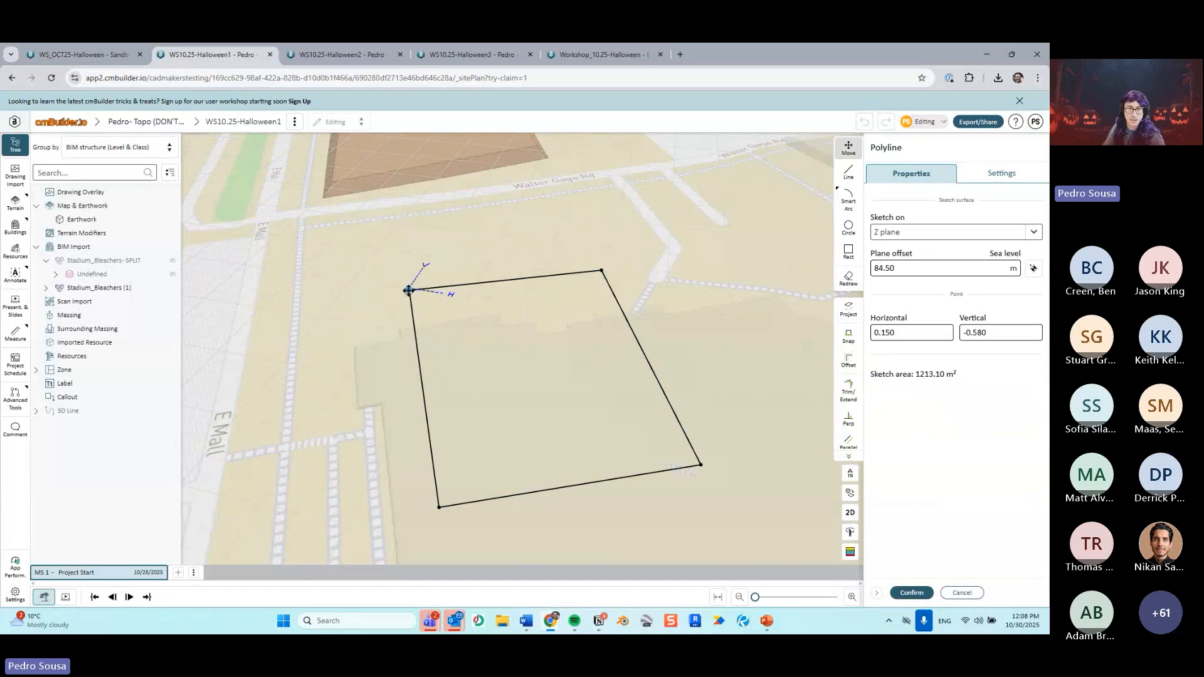
left_click(928, 593)
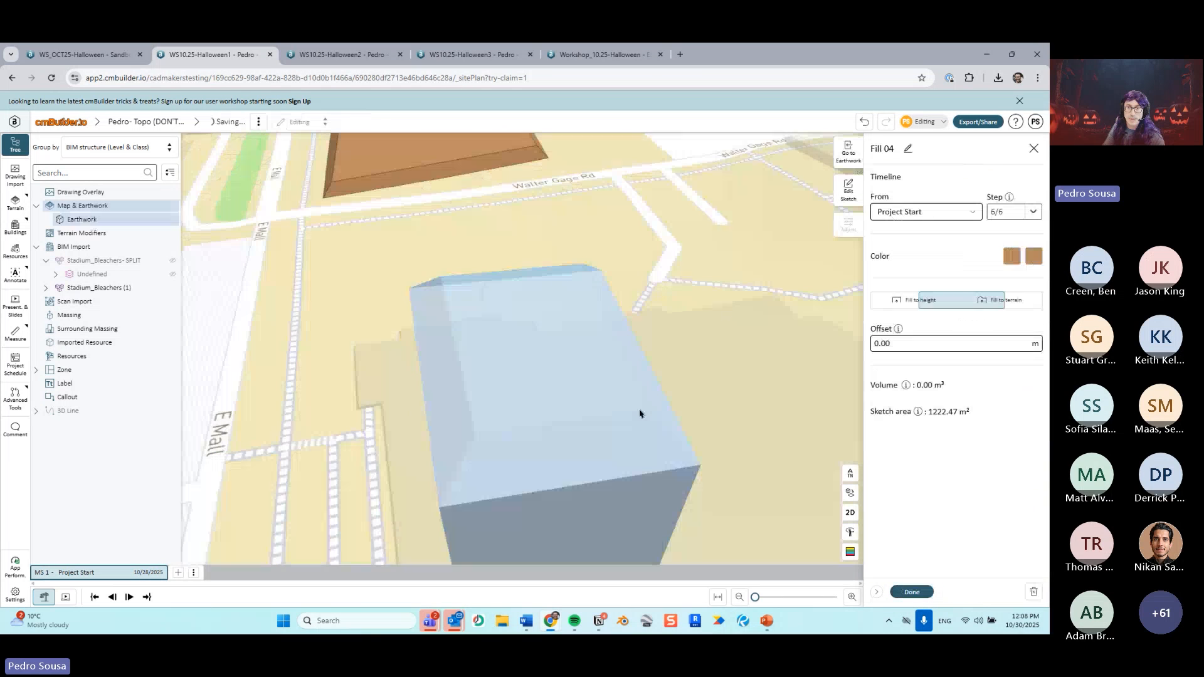
Step: Set the new fill to Fill to height and adjust all of its walls to Slope in
right_click_drag(752, 345, 789, 346)
left_click(902, 301)
scroll(792, 331, "up", 6)
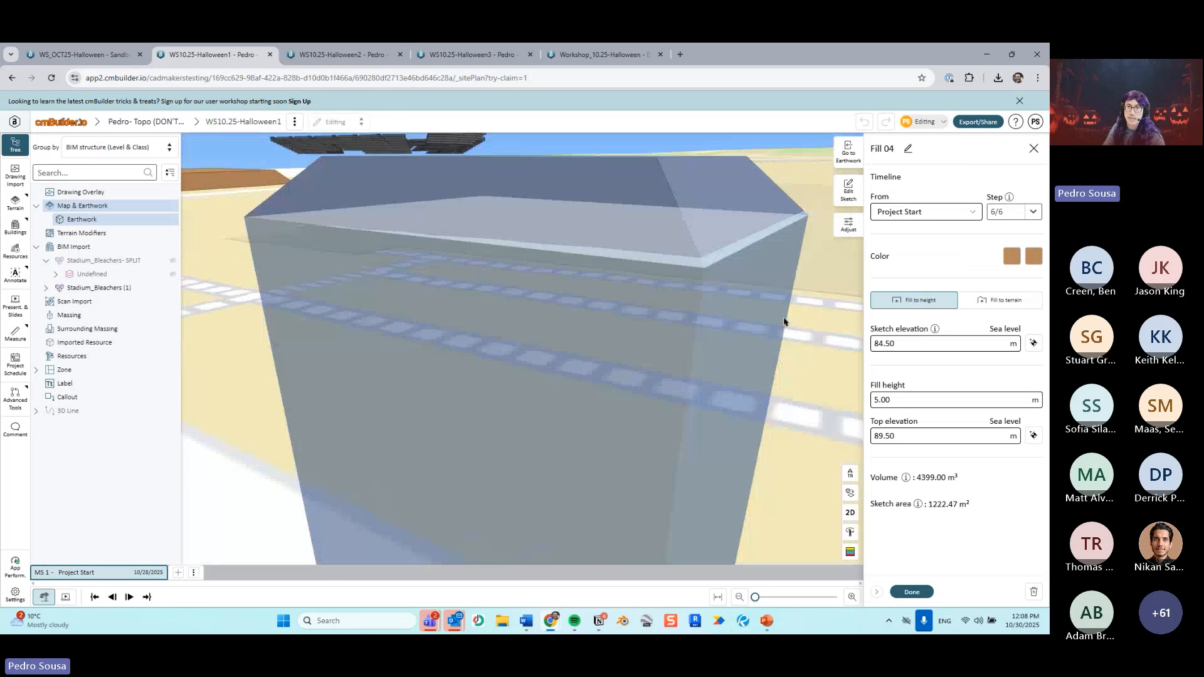
scroll(784, 322, "down", 5)
left_click(848, 224)
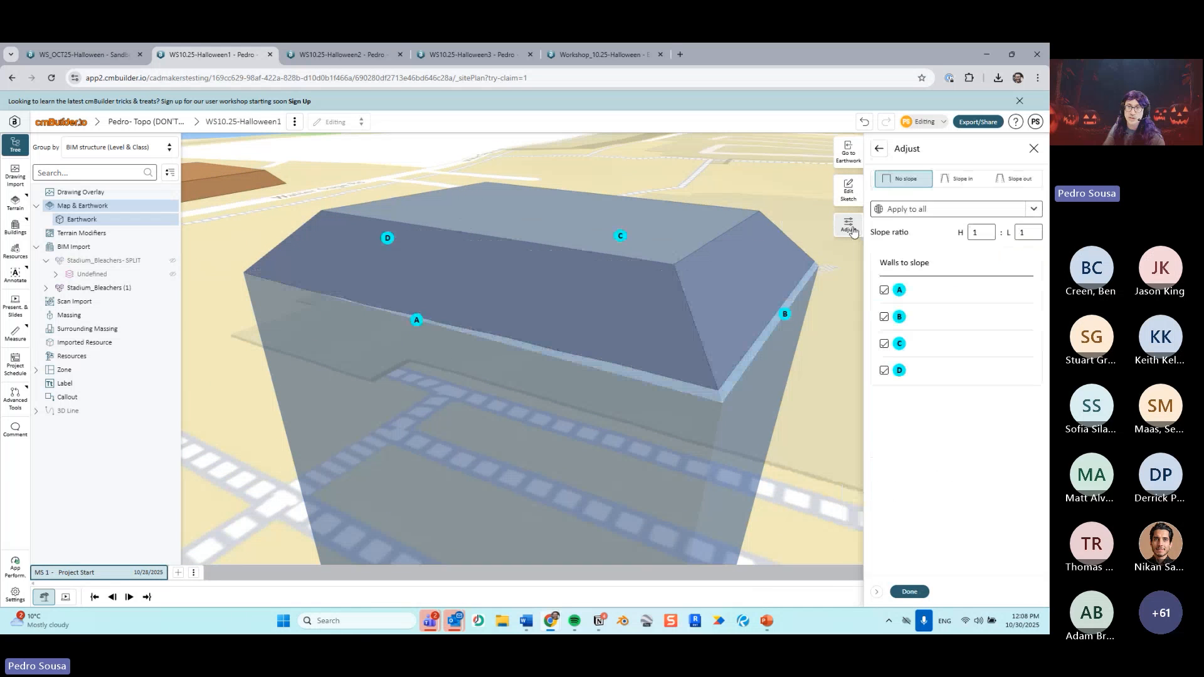
left_click(956, 178)
Step: Exclude walls A, D and C from the slope so that only wall B slopes inward
right_click_drag(741, 276, 373, 367)
left_click(339, 351)
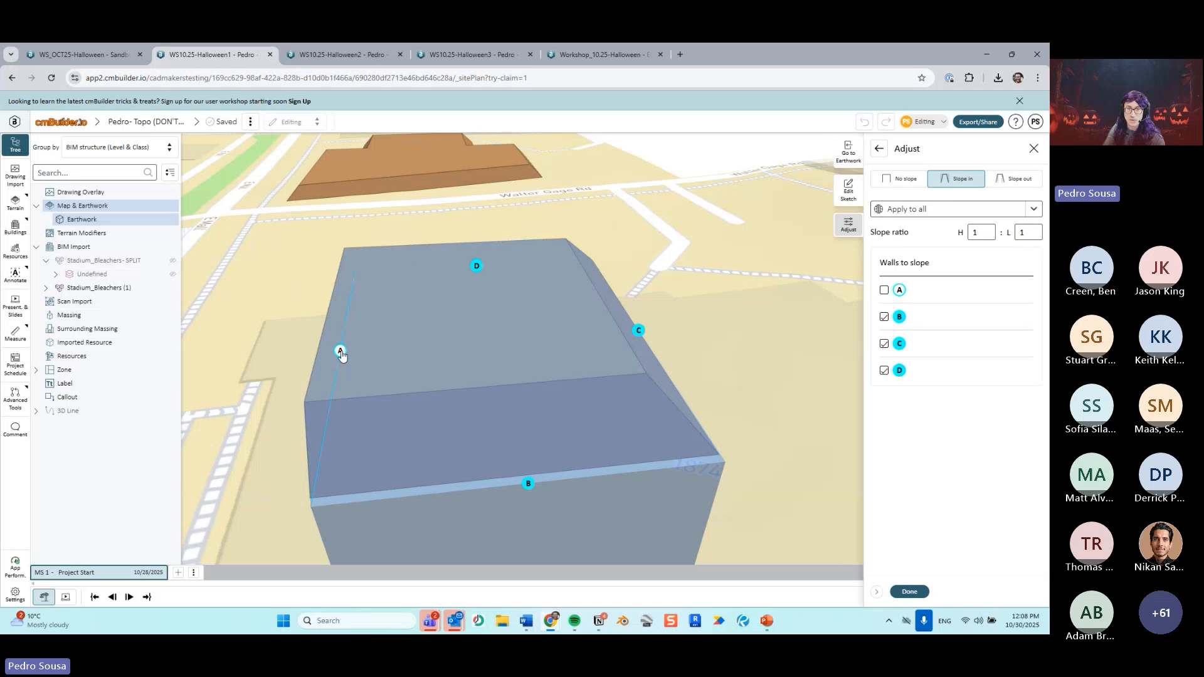
left_click(340, 352)
left_click(340, 351)
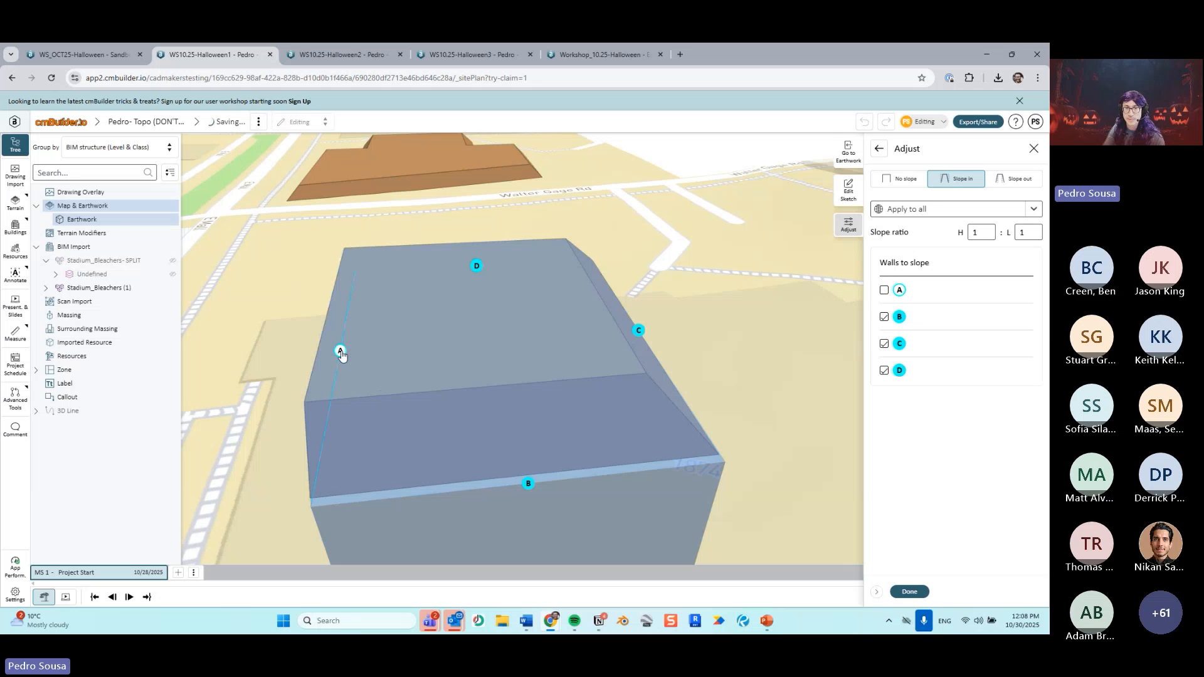
left_click(477, 268)
scroll(491, 371, "down", 2)
mouse_move(491, 372)
left_mouse_down()
mouse_move(657, 364)
mouse_move(799, 401)
left_mouse_up()
mouse_move(626, 423)
left_mouse_down()
mouse_move(543, 347)
mouse_move(652, 351)
mouse_move(567, 357)
mouse_move(510, 325)
left_mouse_up()
left_click(433, 406)
mouse_move(532, 360)
left_mouse_down()
mouse_move(671, 362)
mouse_move(716, 396)
left_mouse_up()
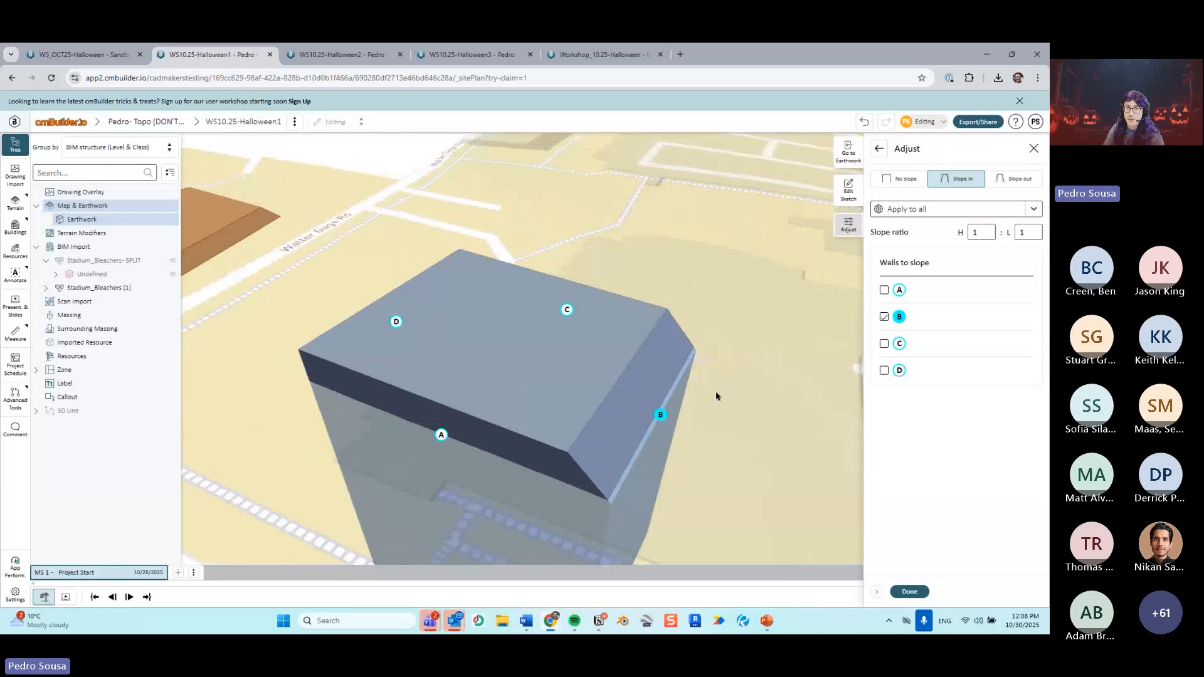
Step: Include walls A, D and C in the inward slope again and finish the slope adjustment
left_click(662, 416)
left_click(661, 416)
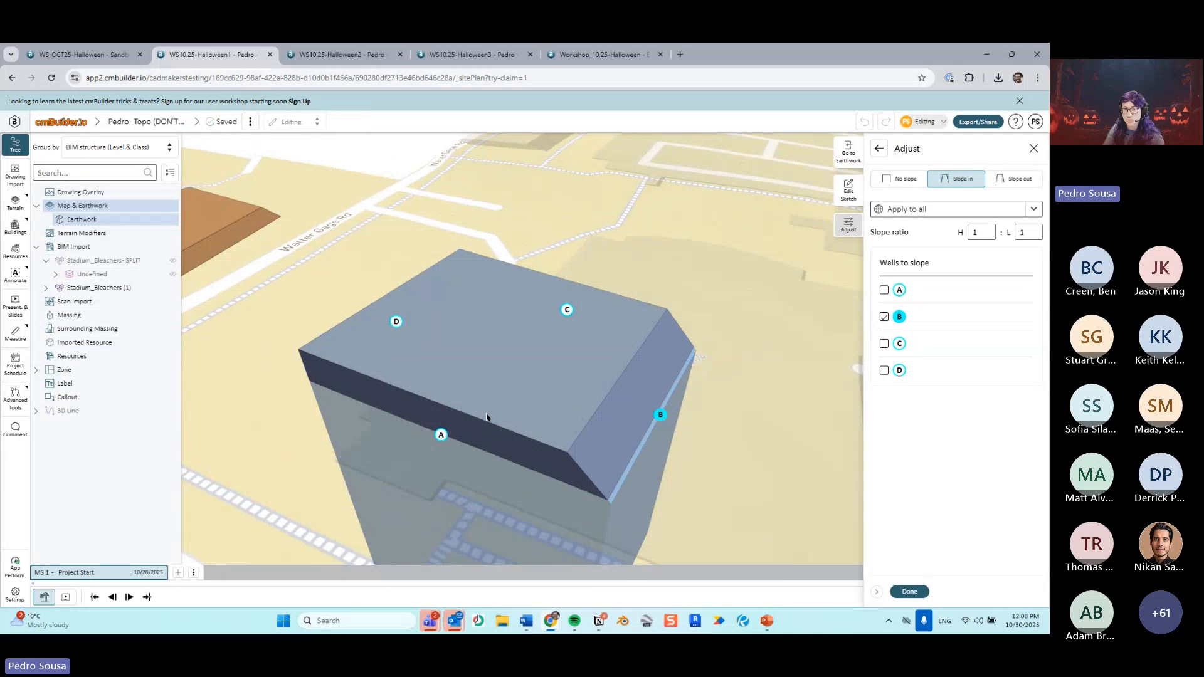
left_click(442, 432)
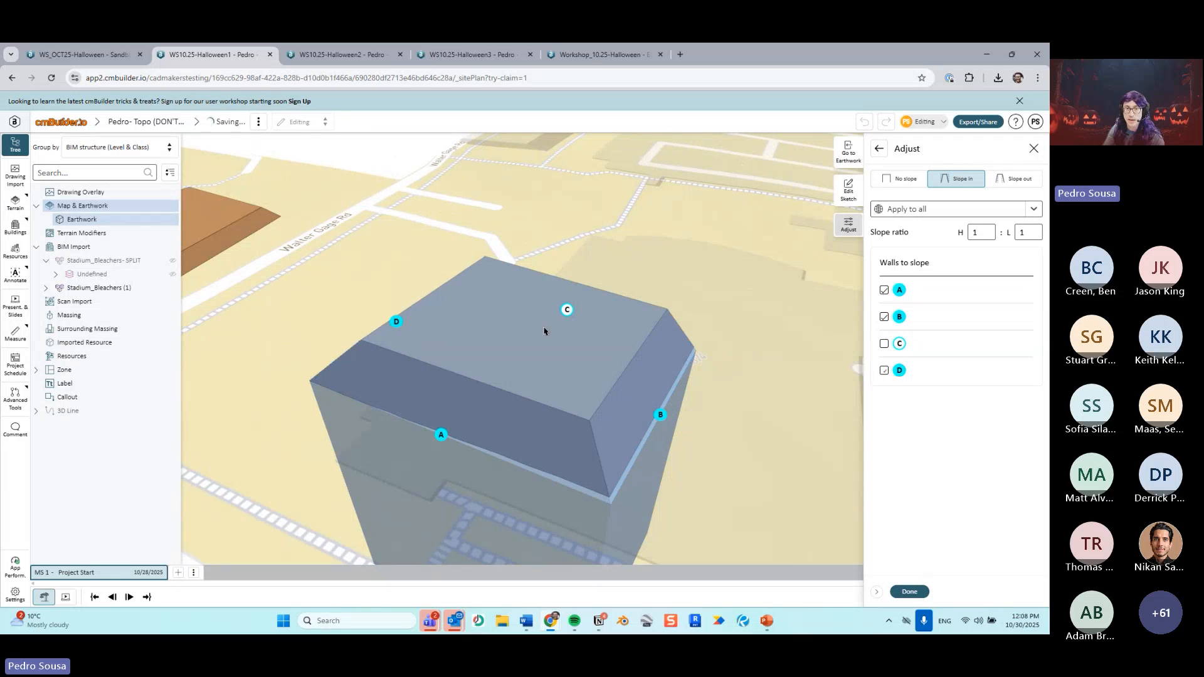
left_click(566, 309)
right_click_drag(669, 267, 549, 291)
scroll(605, 303, "down", 2)
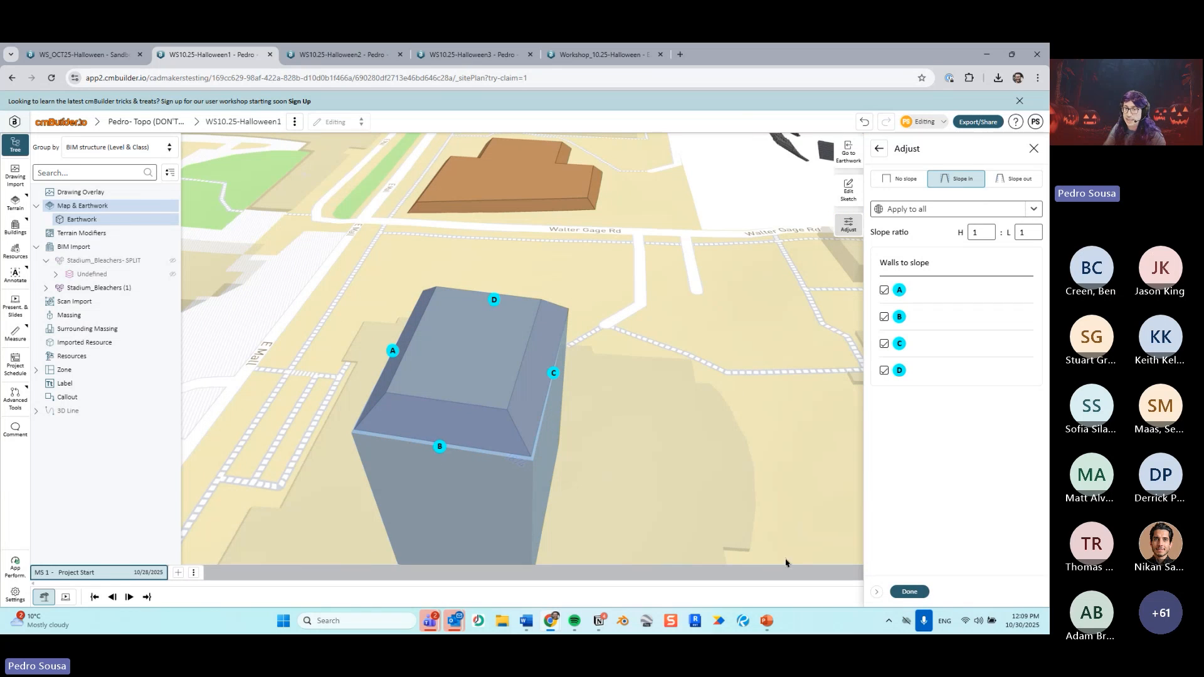
left_click(918, 591)
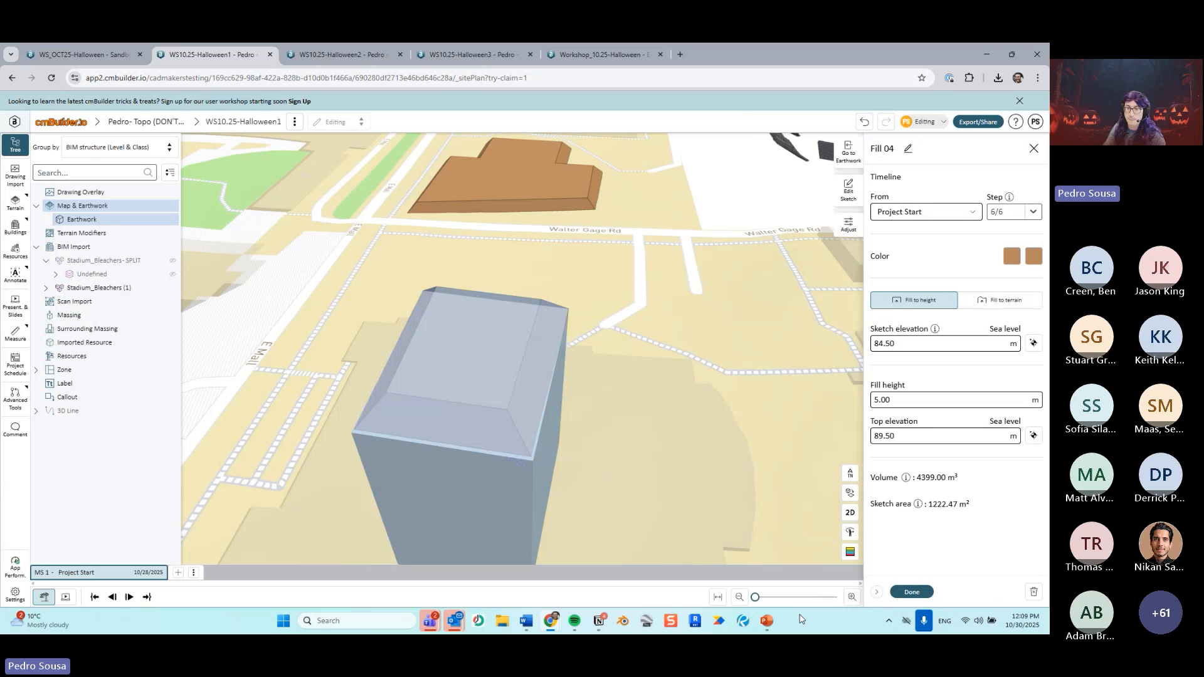
Step: Switch to the PowerPoint presentation and show slide 5, Company Notifications
left_click(776, 552)
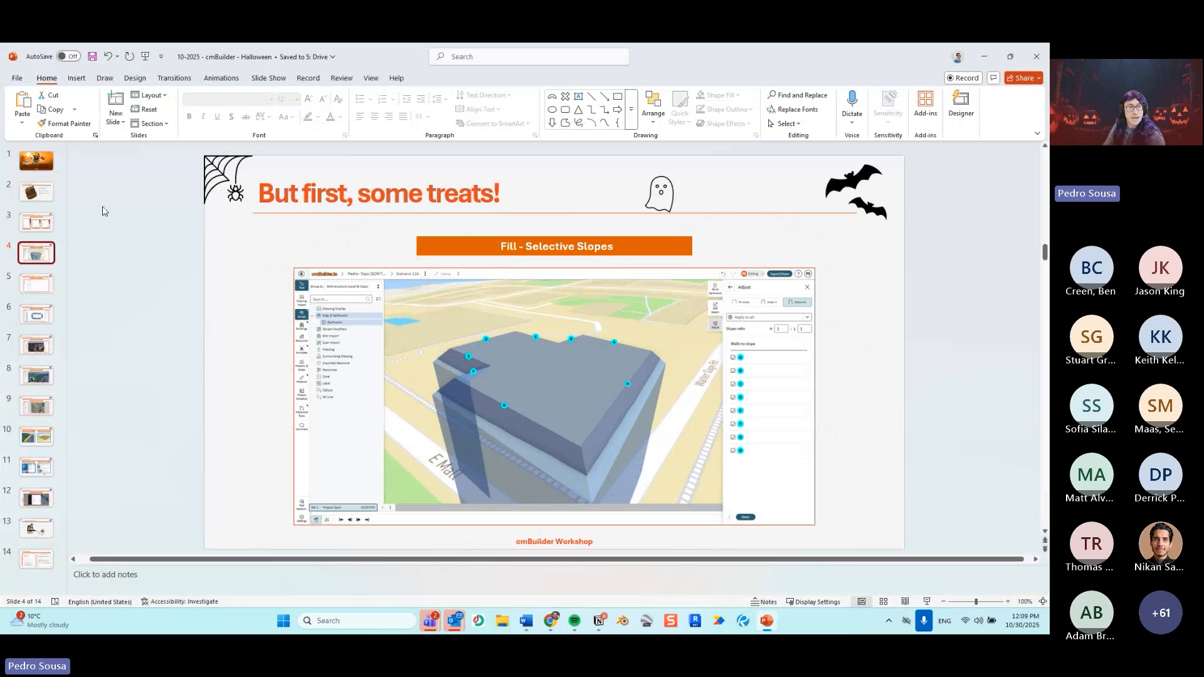
left_click(30, 288)
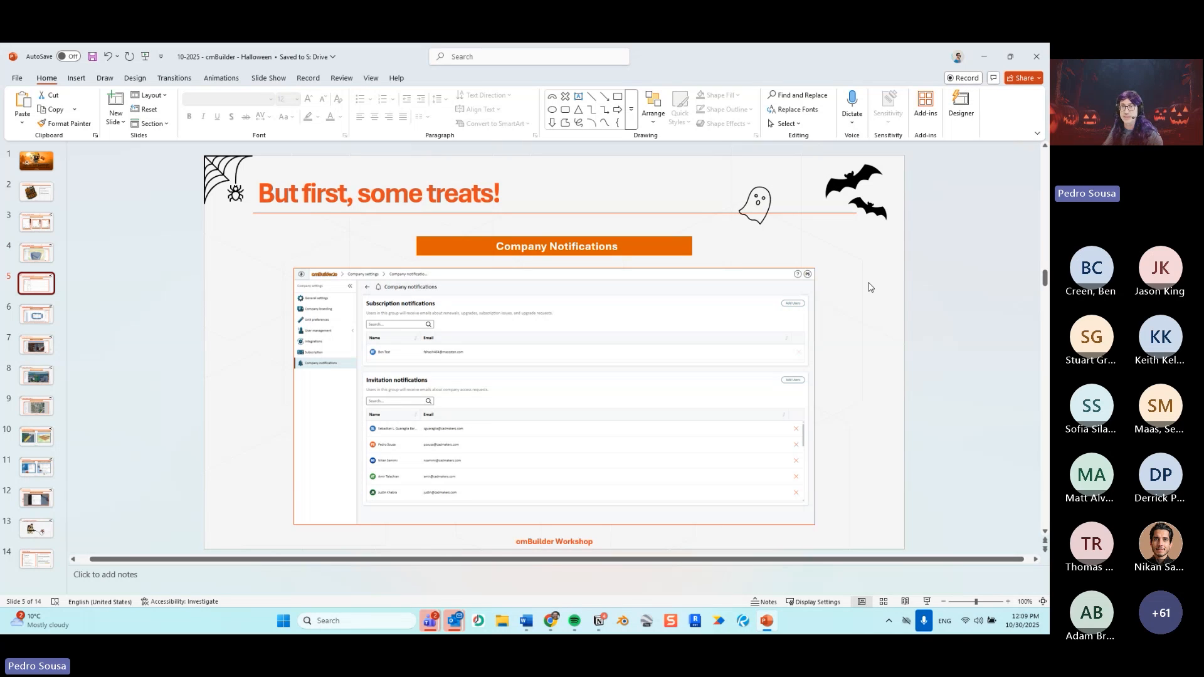
Step: Return to the site plan in the browser, finish the new fill and view it together with the surrounding earthwork
left_click(986, 56)
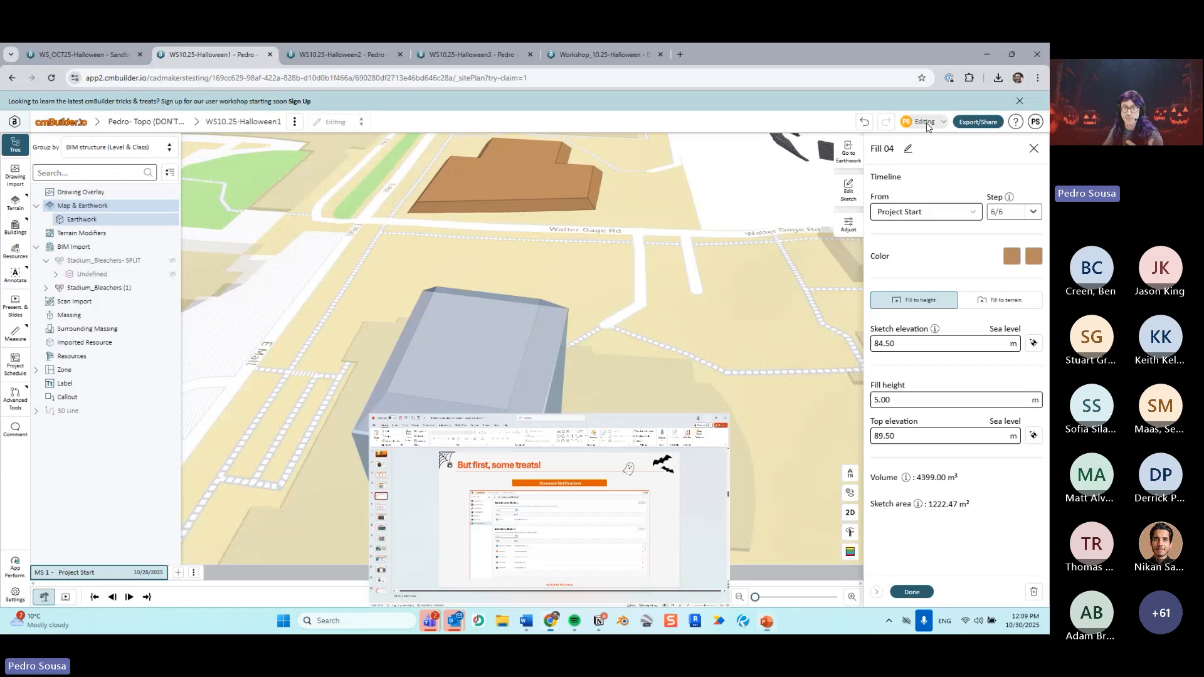
scroll(677, 332, "down", 3)
left_click_drag(694, 336, 489, 352)
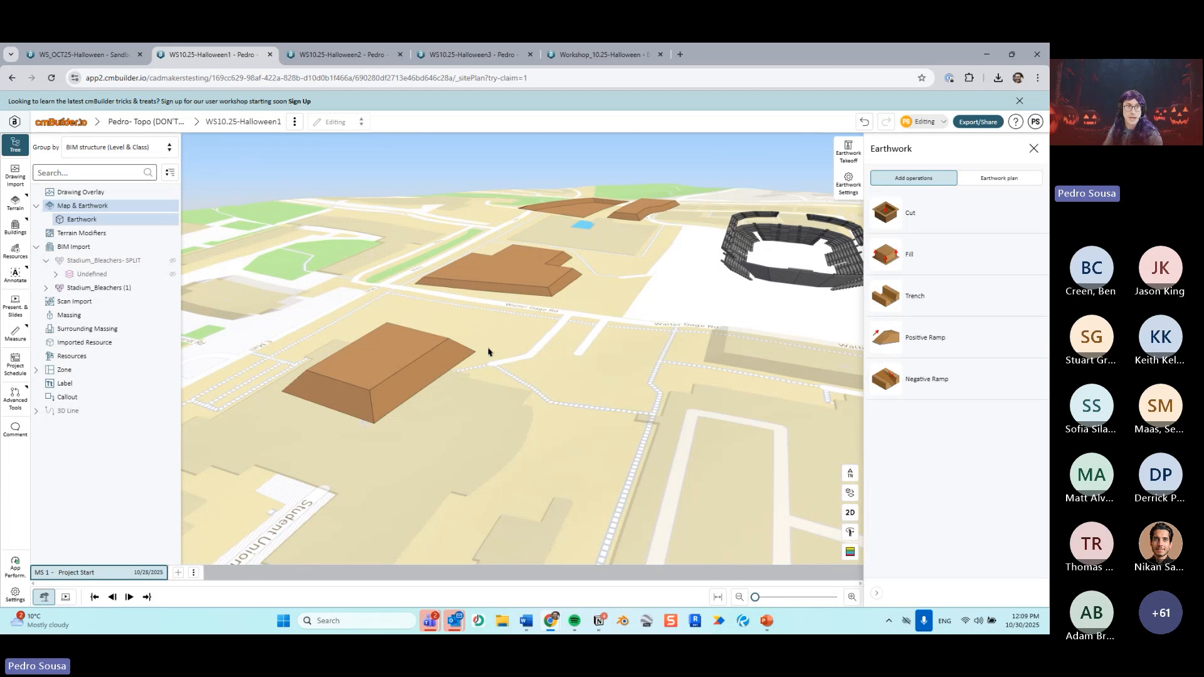
left_click_drag(487, 350, 516, 349)
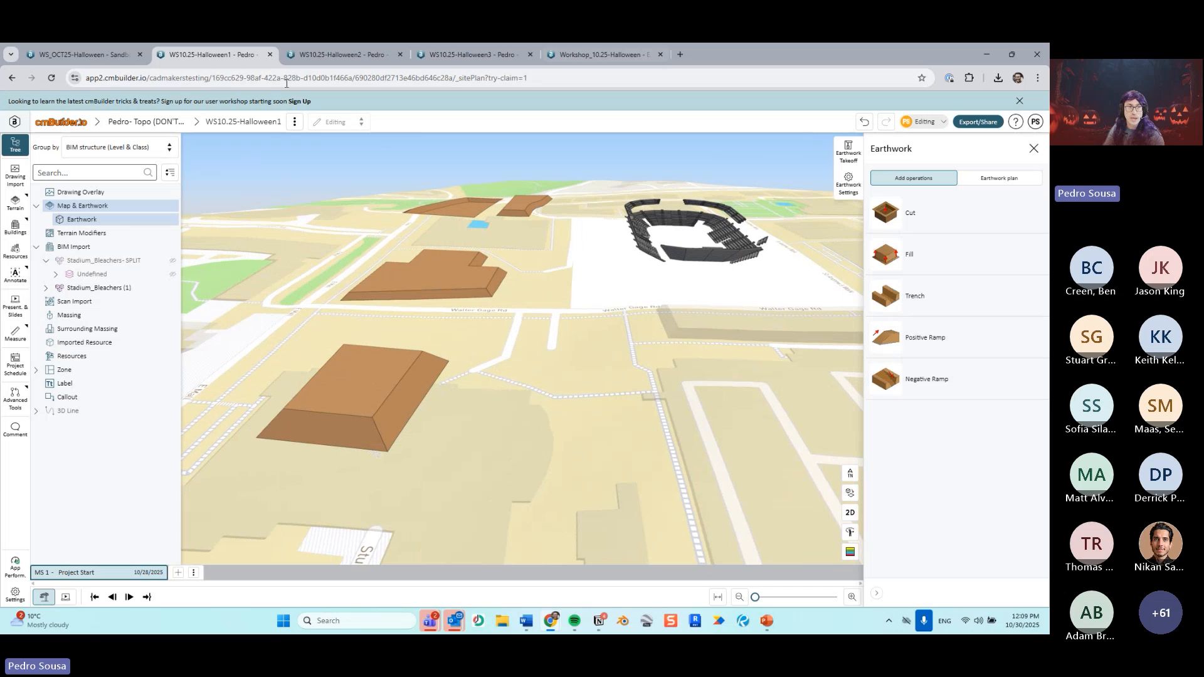
Step: Open the company home page separately, go to the Company notifications settings and view the form for adding subscription notification users
middle_click(43, 123)
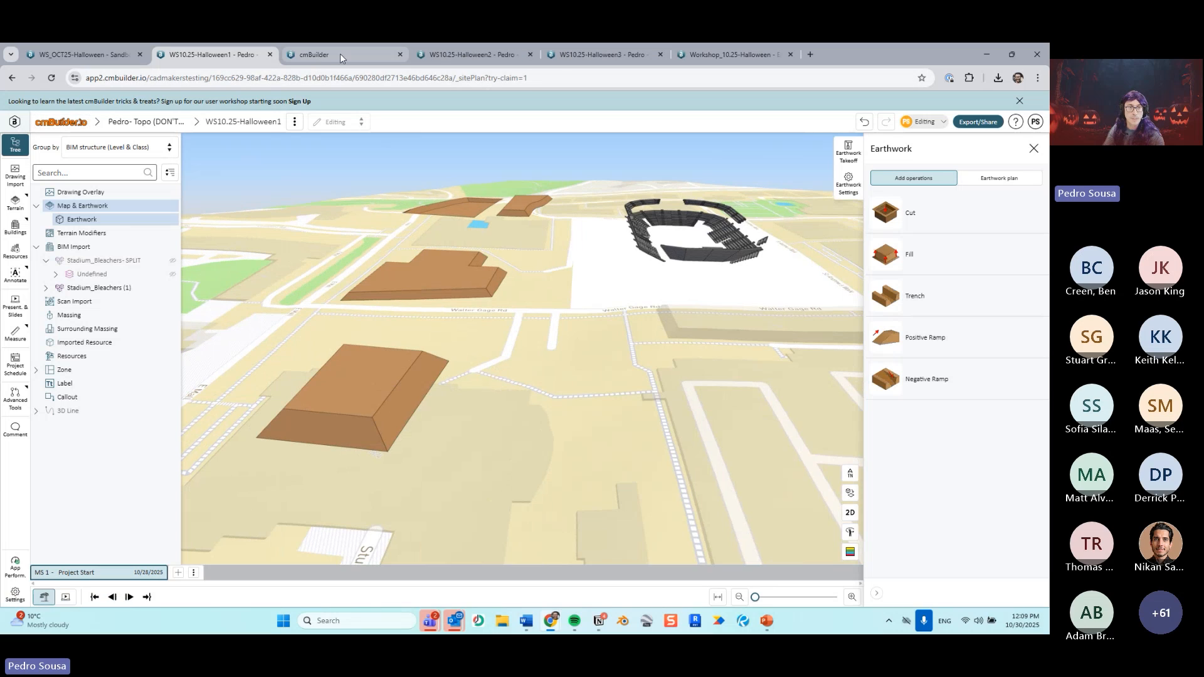
left_click(340, 54)
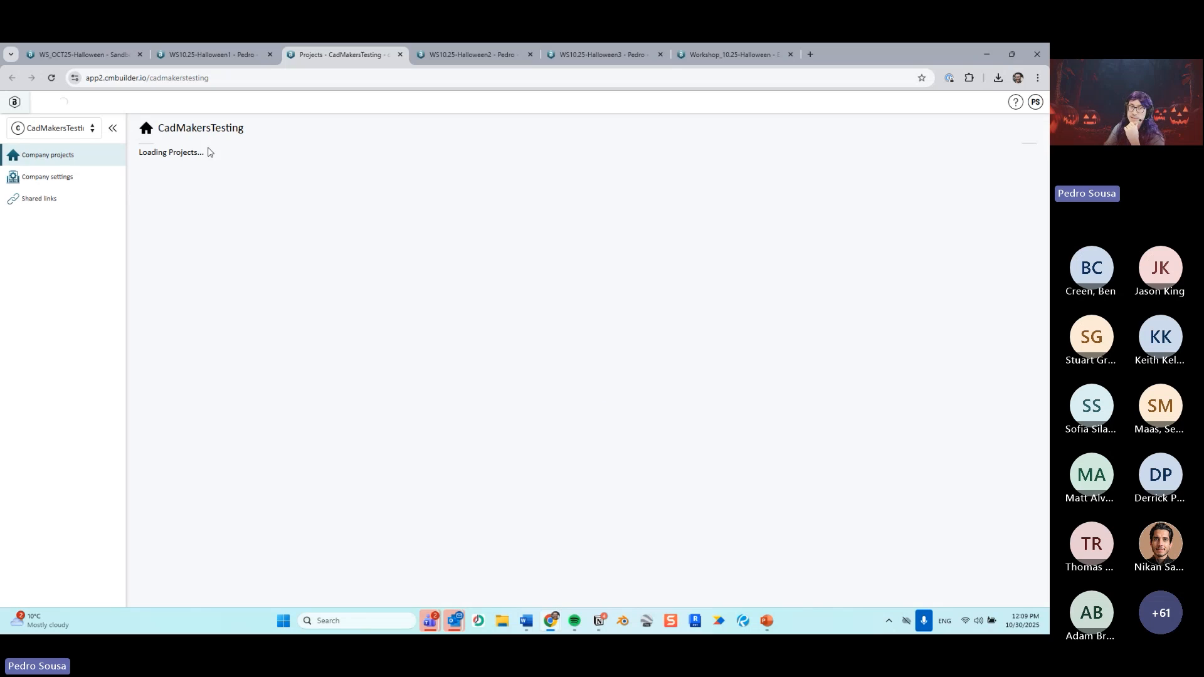
left_click(47, 176)
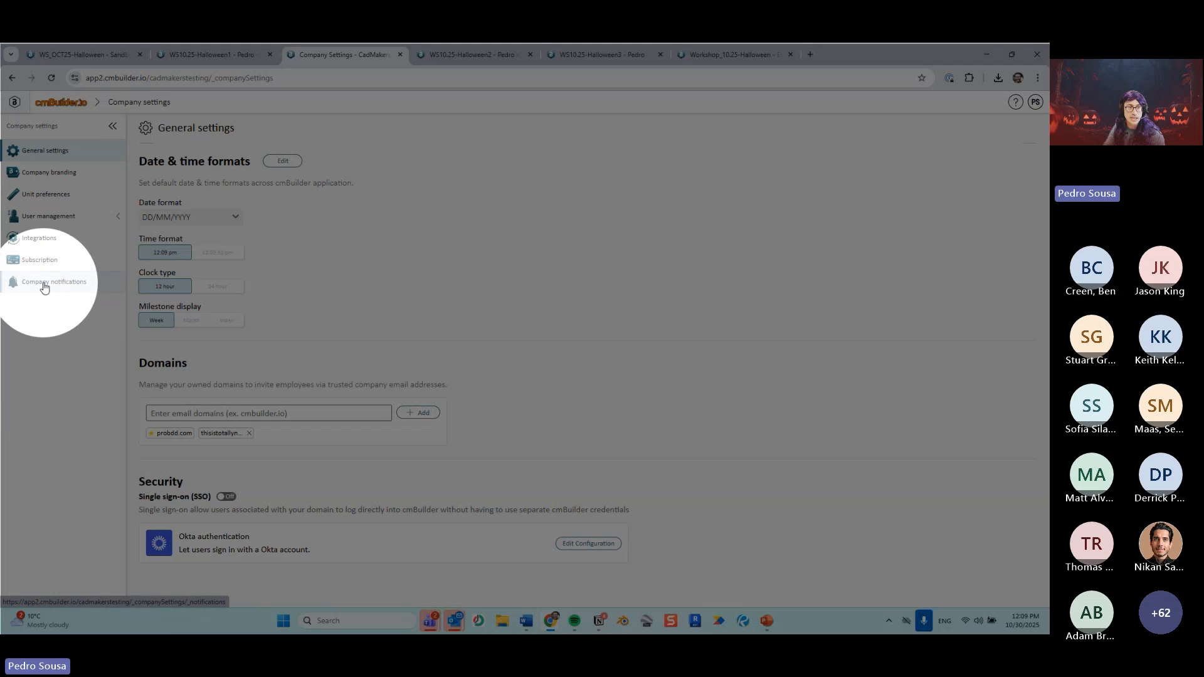
left_click(44, 283)
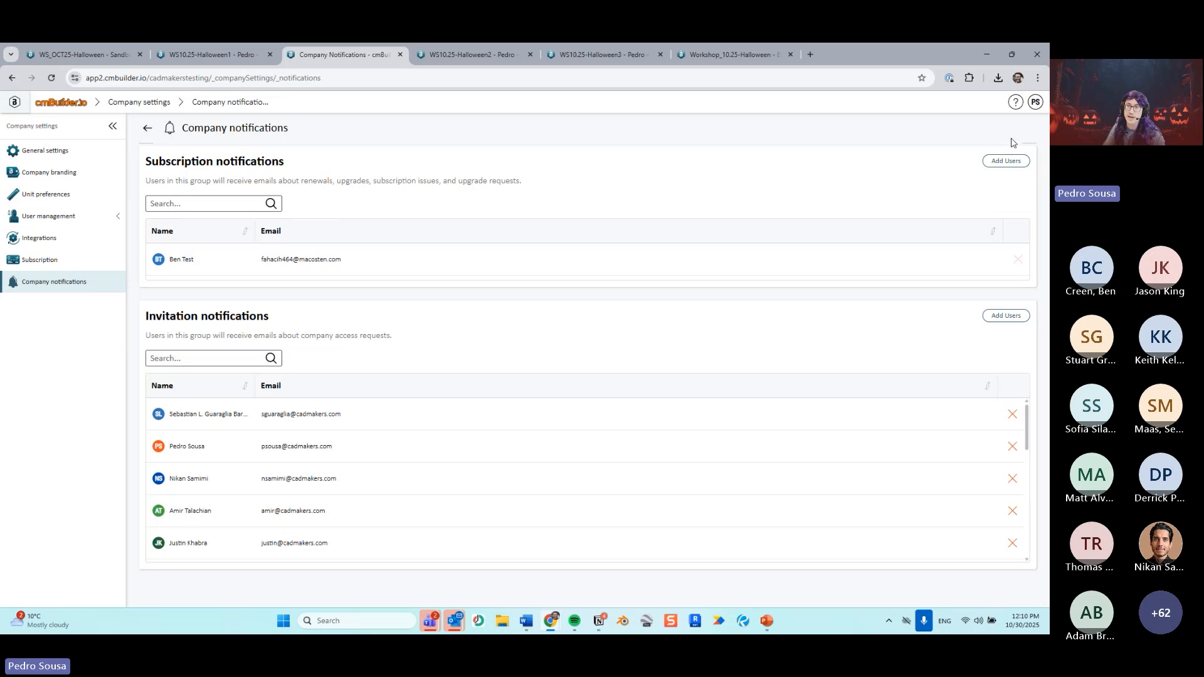
left_click(1005, 161)
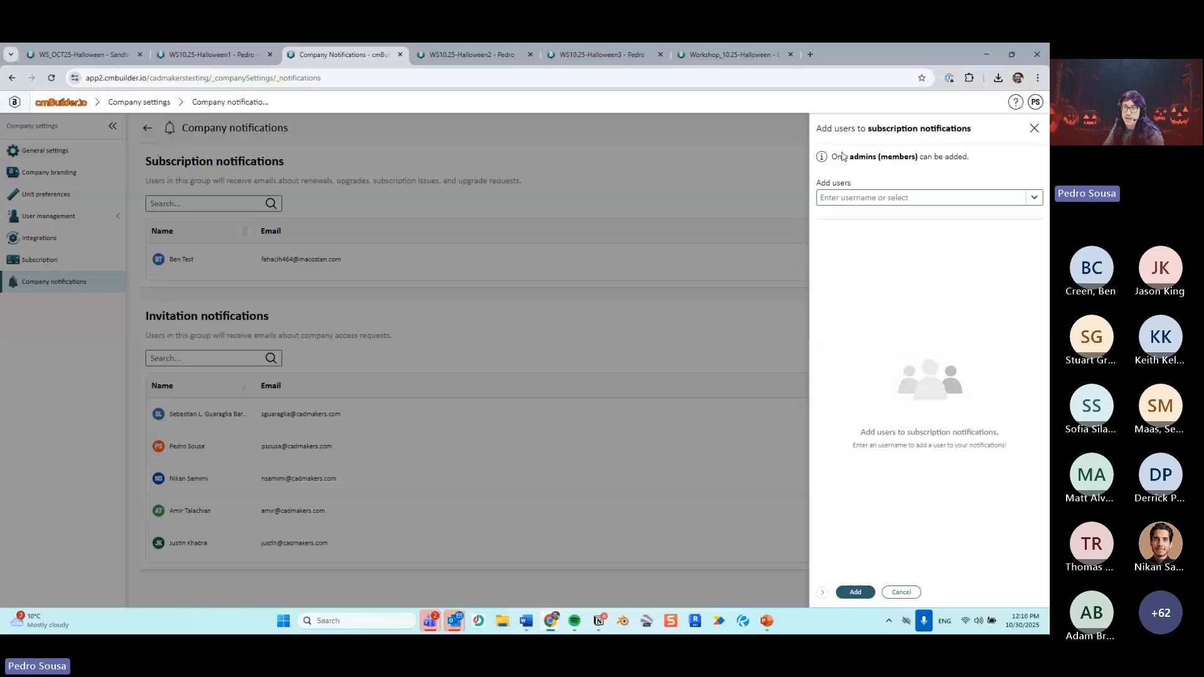
left_click(1034, 128)
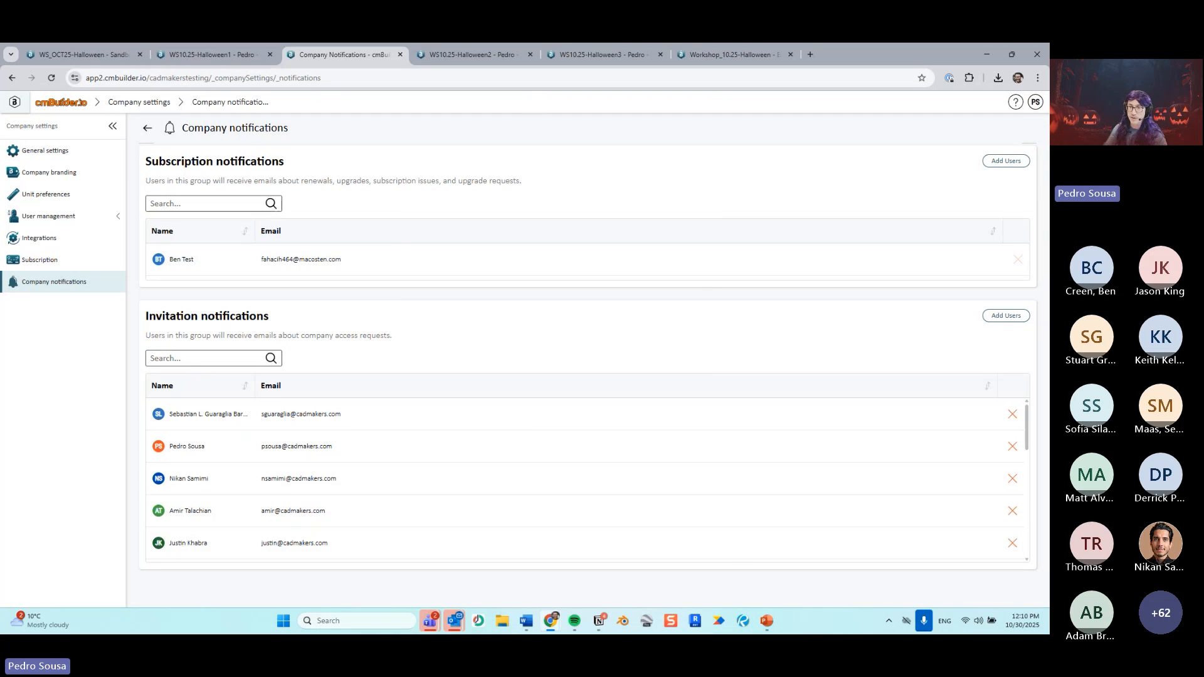
Step: Switch to the PowerPoint presentation and show slide 6, Splitting Tool – Best Practices
mouse_move(776, 622)
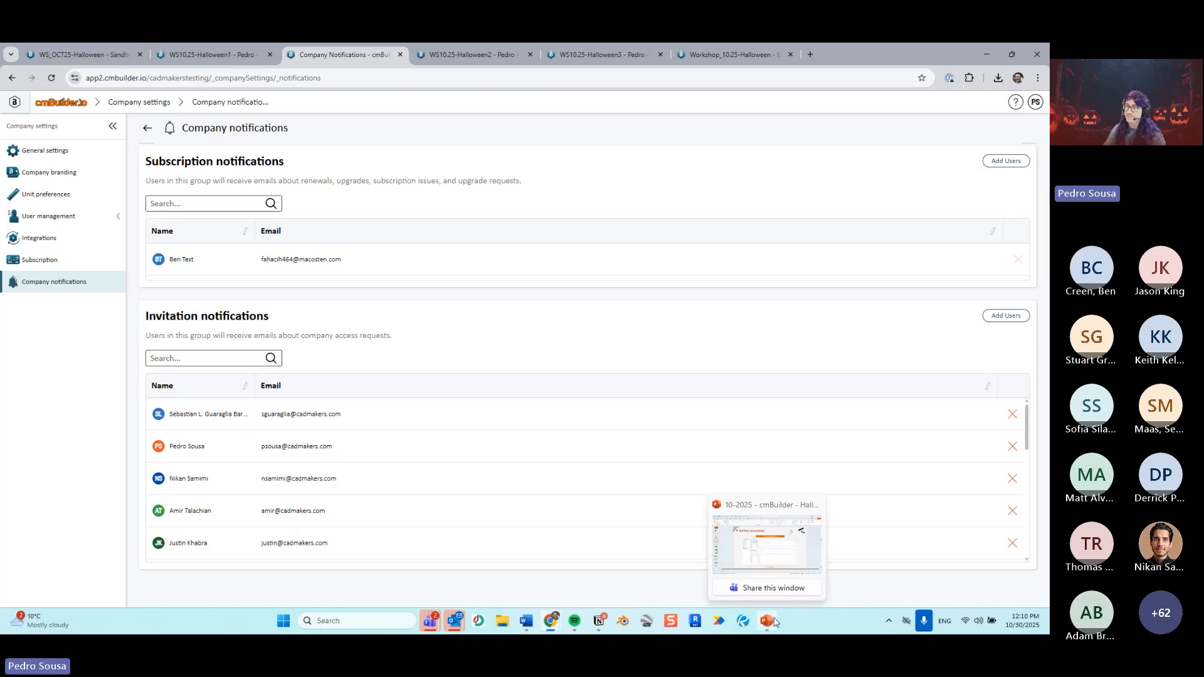
left_click(776, 622)
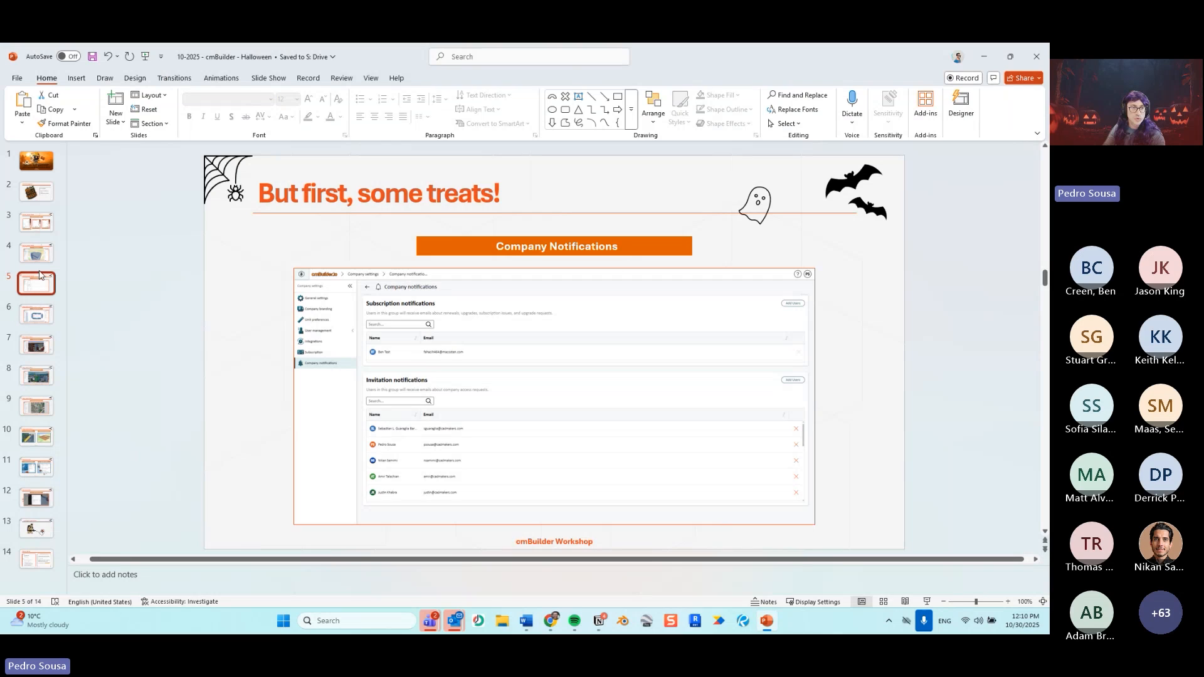
left_click(41, 317)
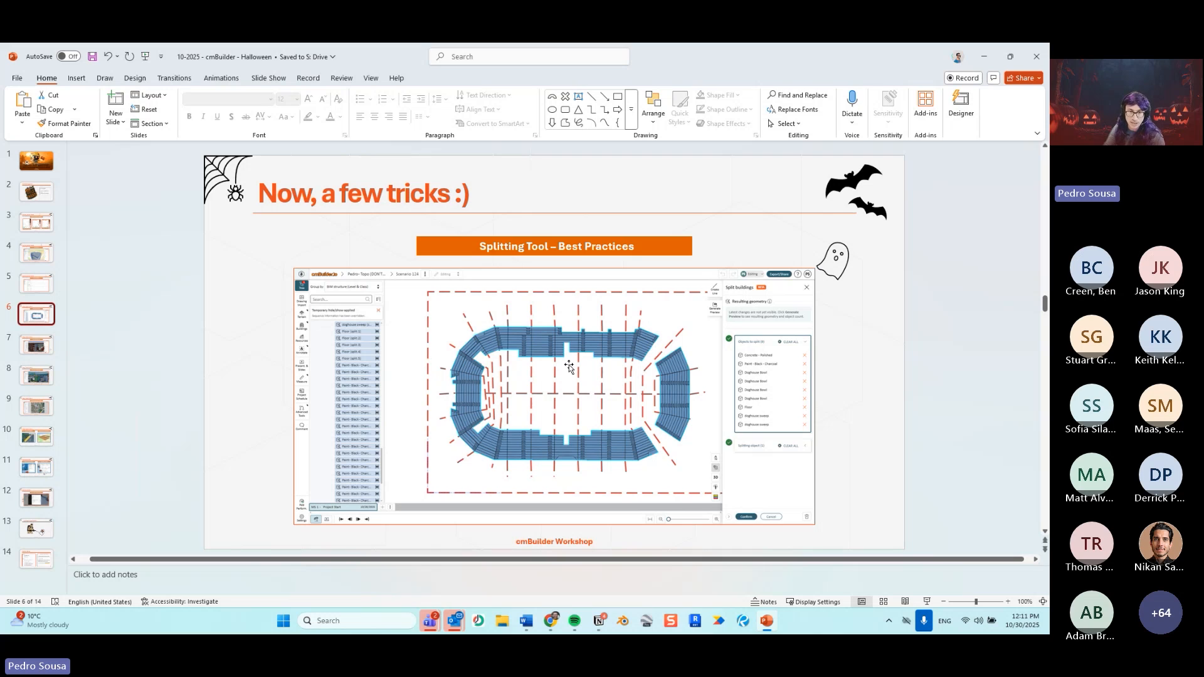
Step: Return to the WS10.25-Halloween1 site plan in the browser and close the earthwork settings
left_click(990, 58)
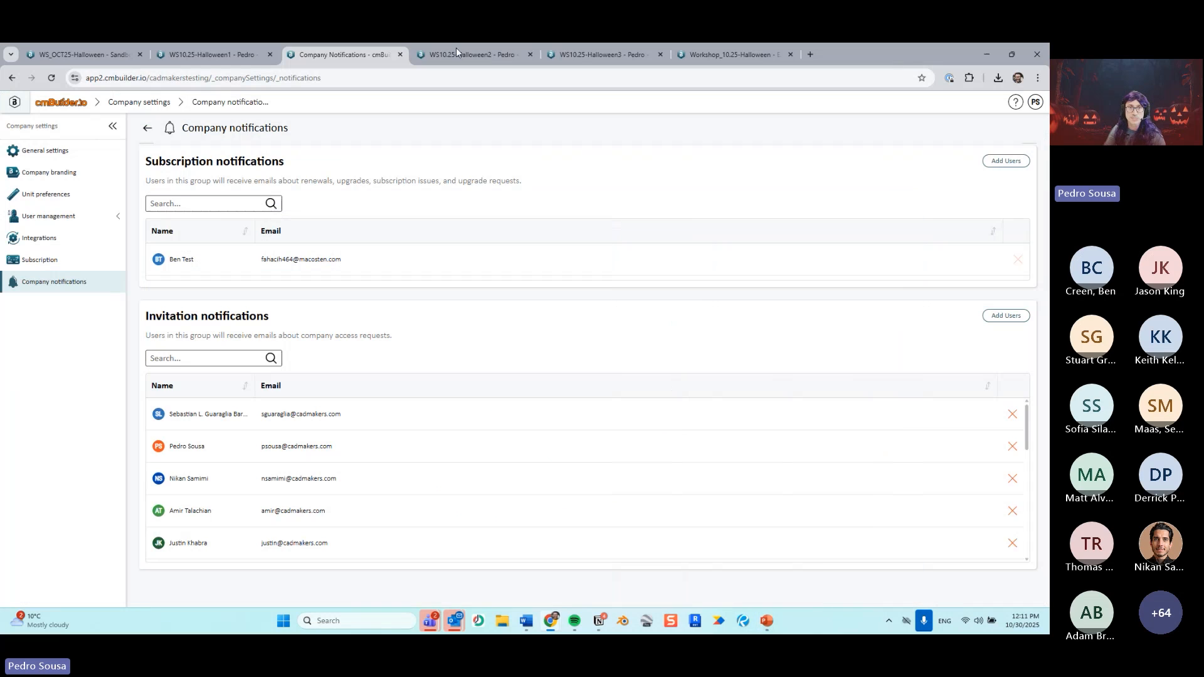
left_click(489, 54)
left_click(231, 56)
left_click_drag(505, 246, 570, 305)
right_click_drag(570, 308, 588, 330)
scroll(588, 331, "up", 4)
left_click(1034, 148)
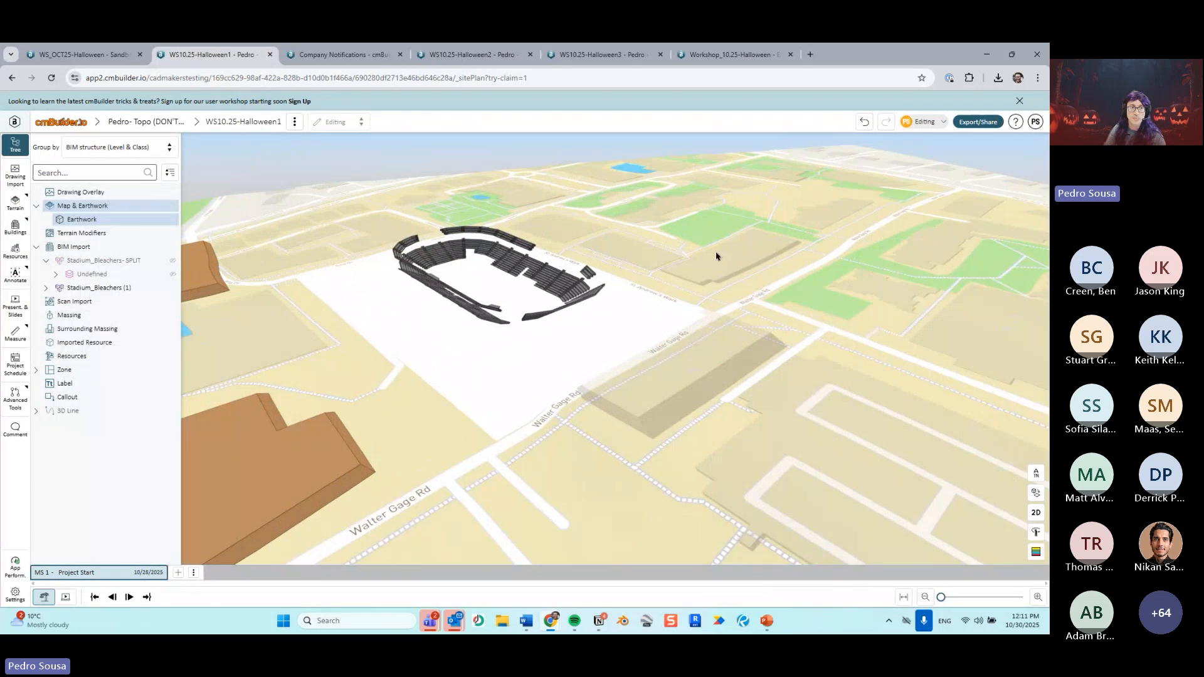
Step: Examine the stadium bleachers from several sides and toggle the temporary visibility of the Stadium_Bleachers (1) import
scroll(731, 226, "up", 3)
left_click_drag(731, 227, 479, 167)
right_click_drag(787, 373, 741, 379)
left_click_drag(741, 378, 838, 369)
right_click_drag(838, 370, 666, 336)
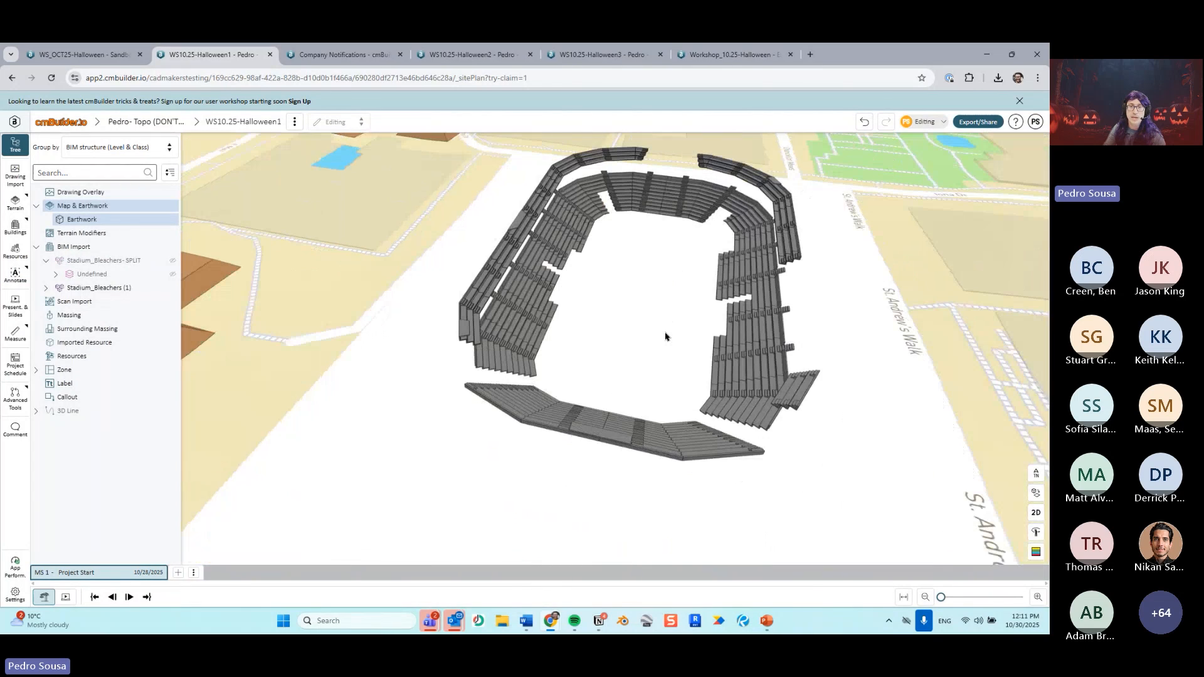
left_click(94, 288)
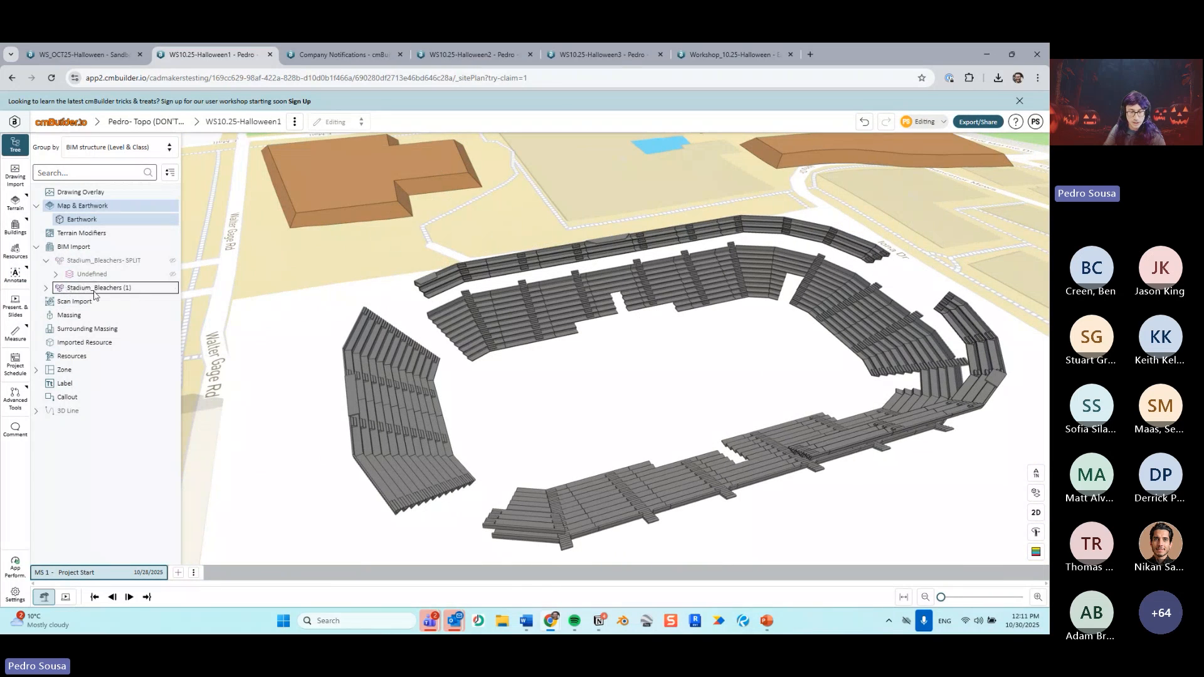
left_click(115, 293)
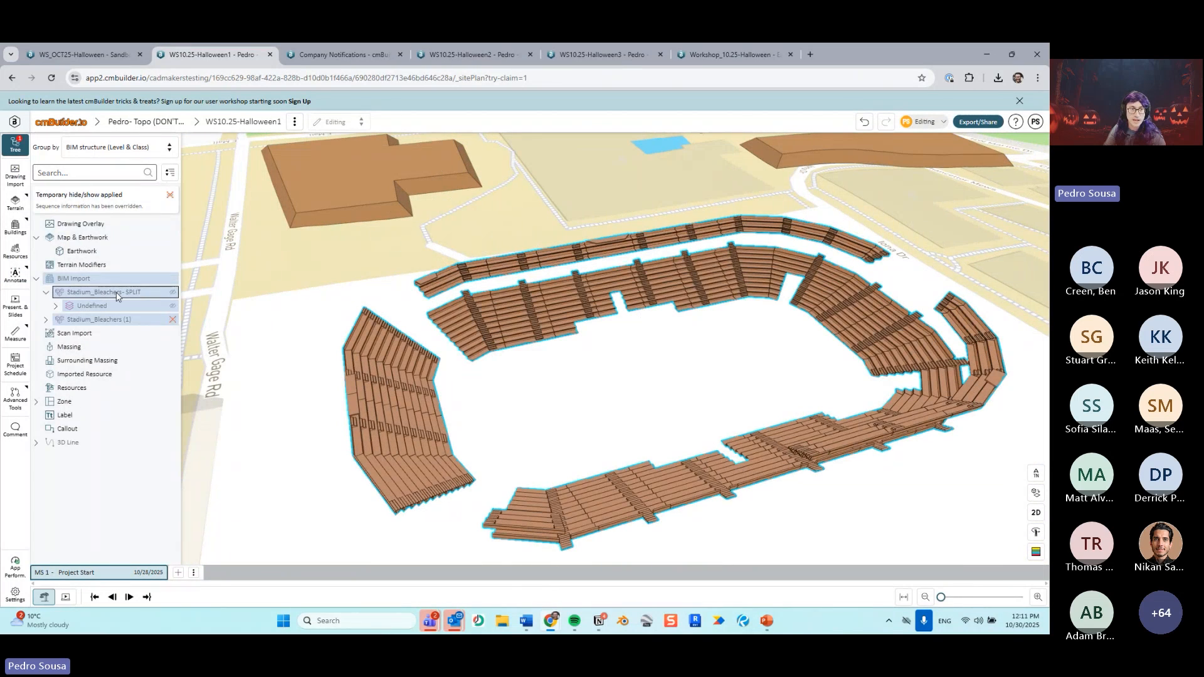
left_click(153, 320)
left_click(259, 275)
left_click_drag(430, 312, 500, 335)
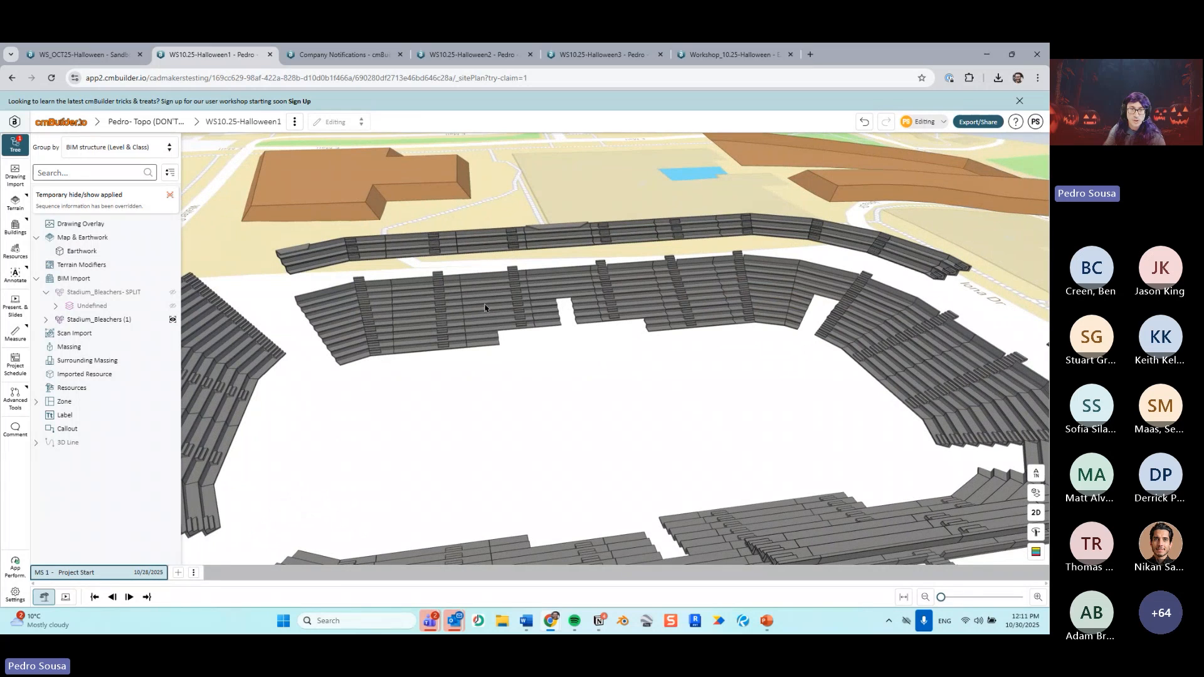
Step: Select the main lower-tier bleacher element and examine its extent and the joints between its panels at close range
left_click(484, 308)
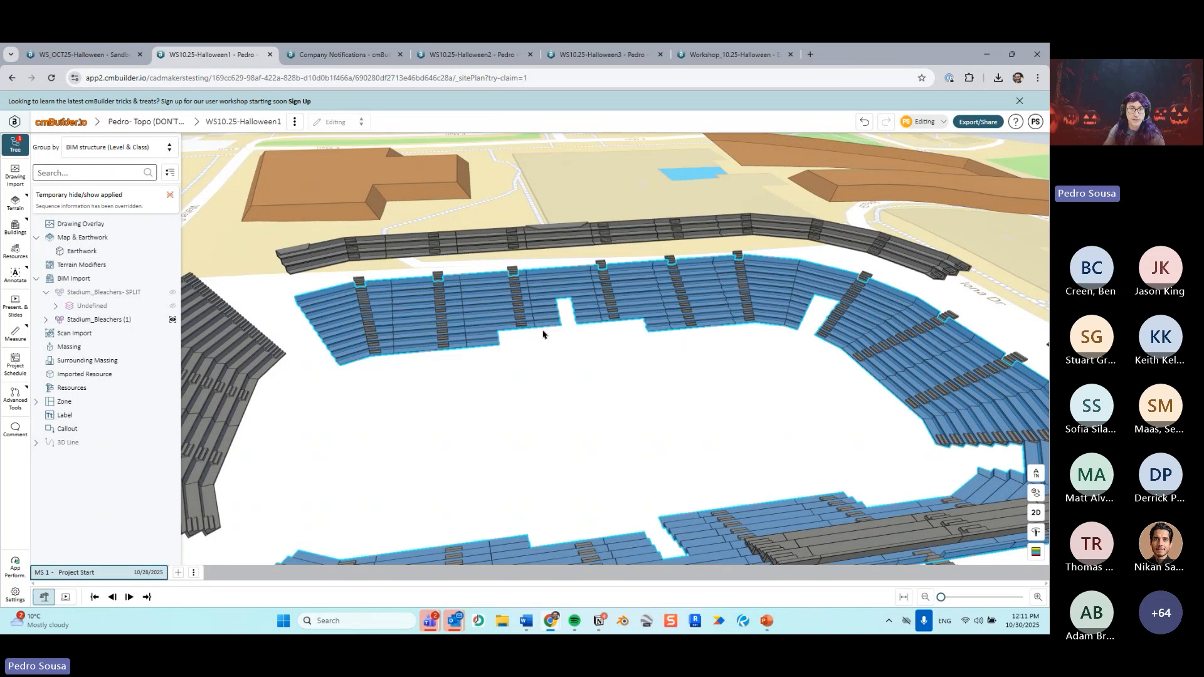
scroll(543, 333, "down", 3)
left_click_drag(455, 301, 539, 299)
scroll(539, 299, "up", 2)
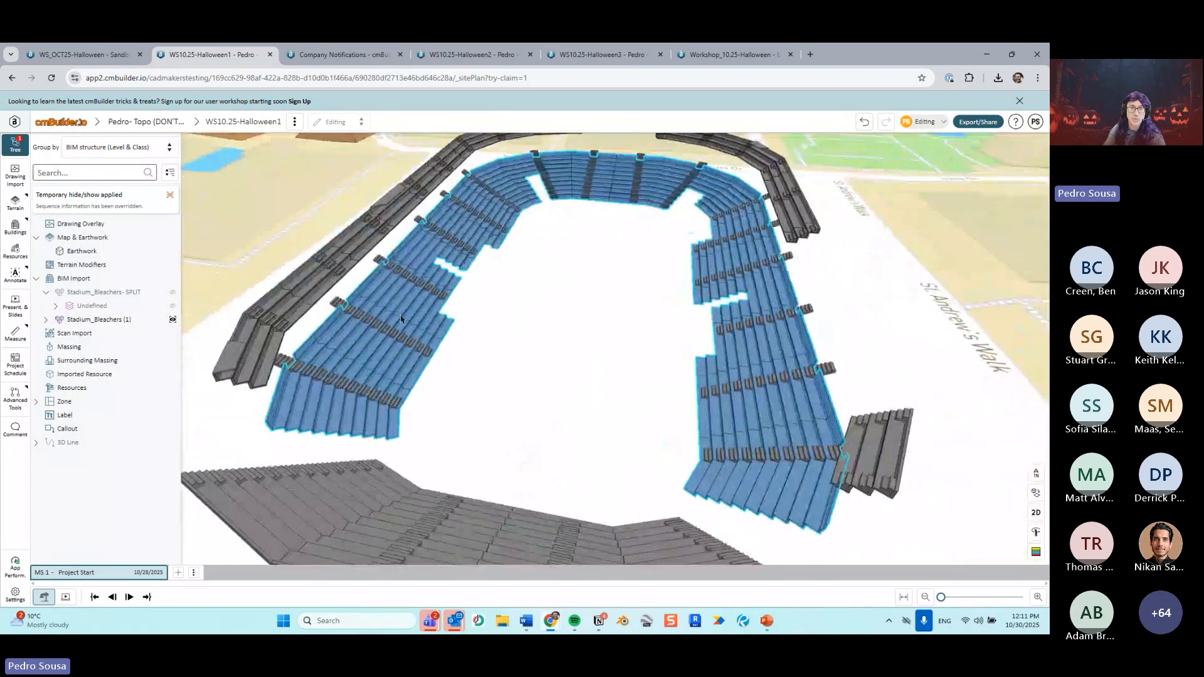
scroll(399, 324, "up", 5)
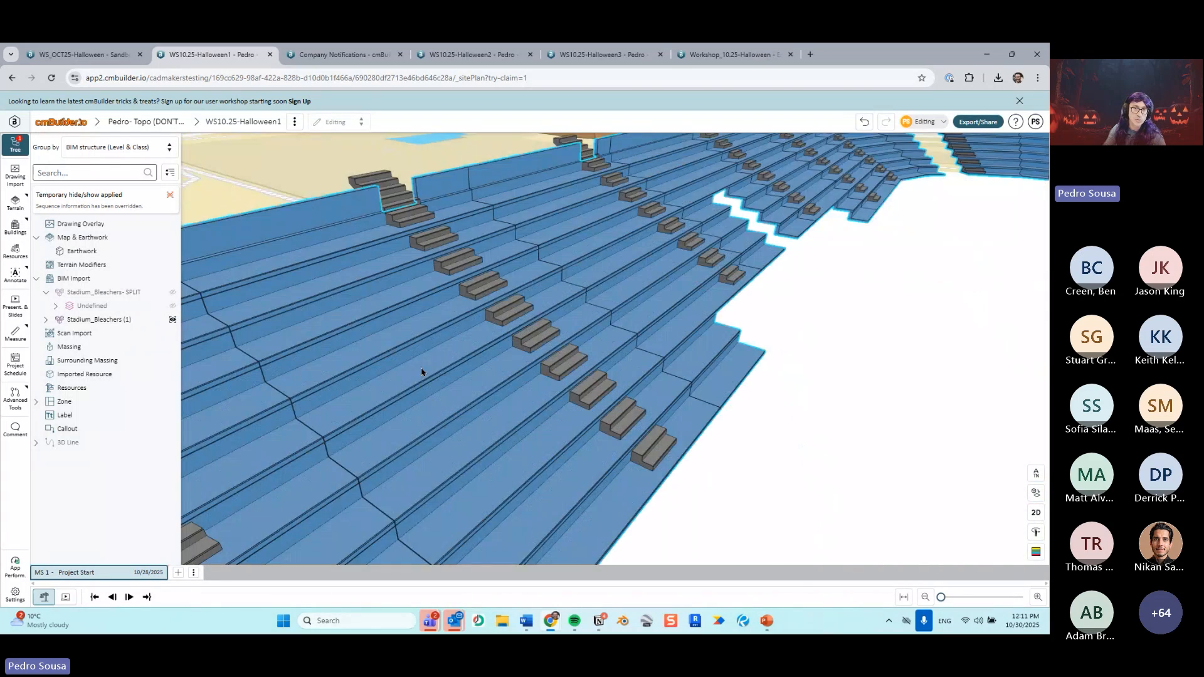
scroll(629, 288, "up", 6)
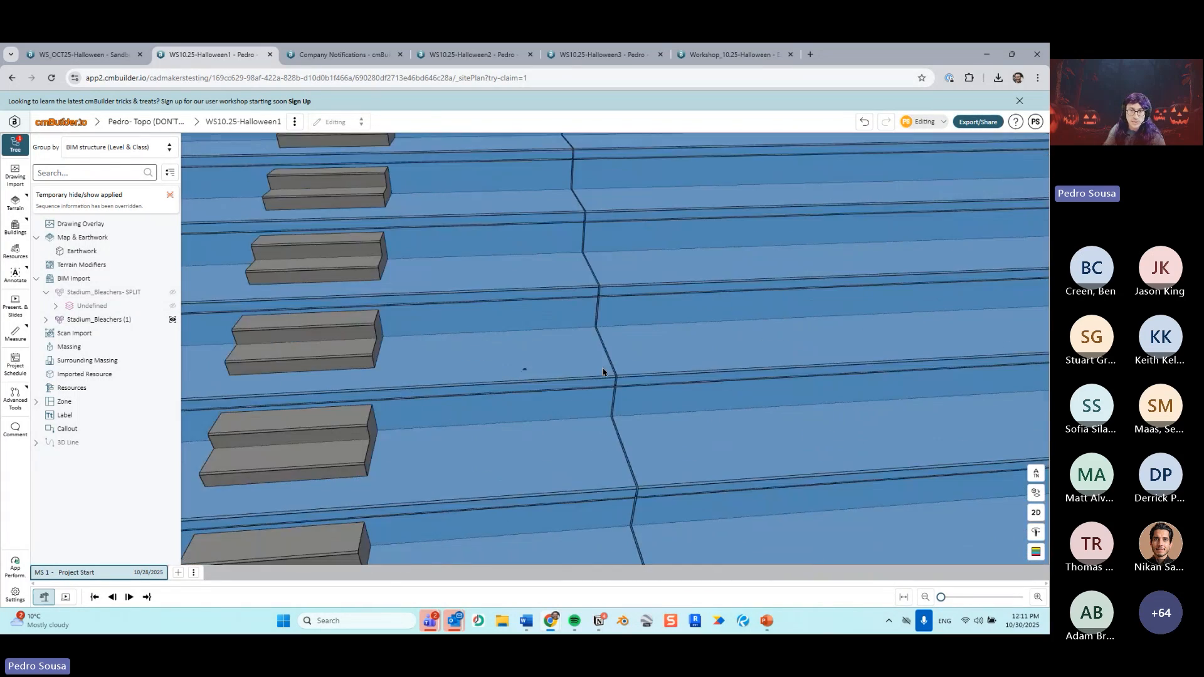
scroll(547, 340, "up", 2)
middle_click_drag(495, 341, 556, 339)
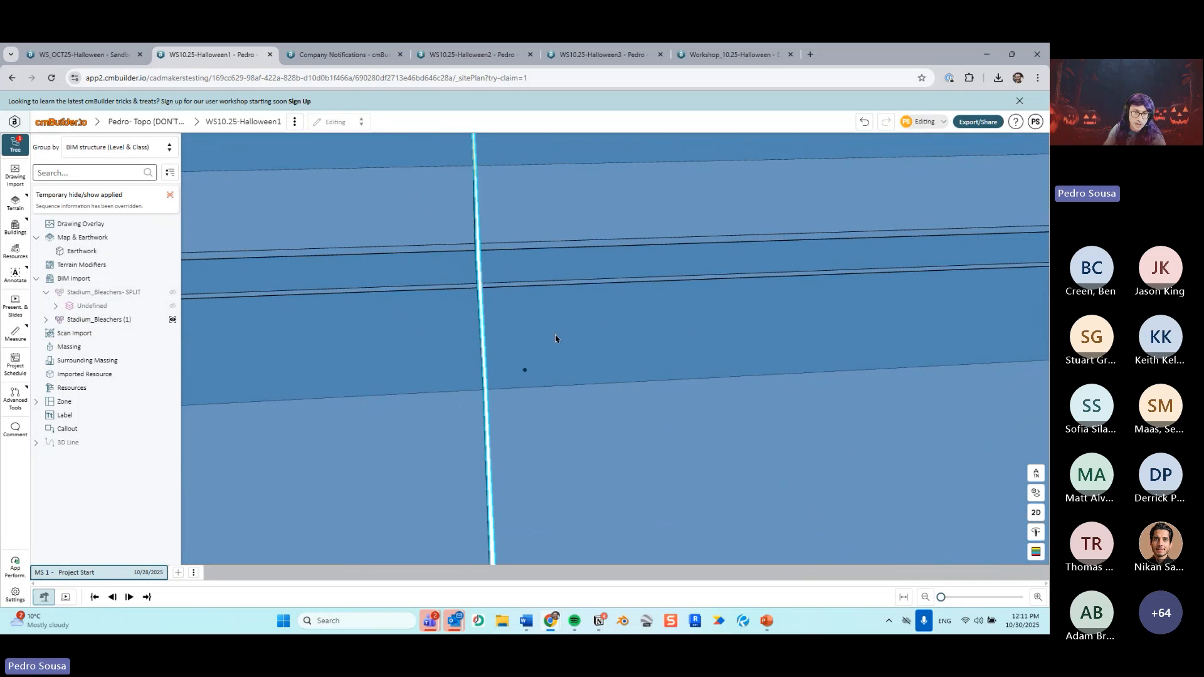
scroll(501, 288, "down", 2)
scroll(501, 288, "down", 8)
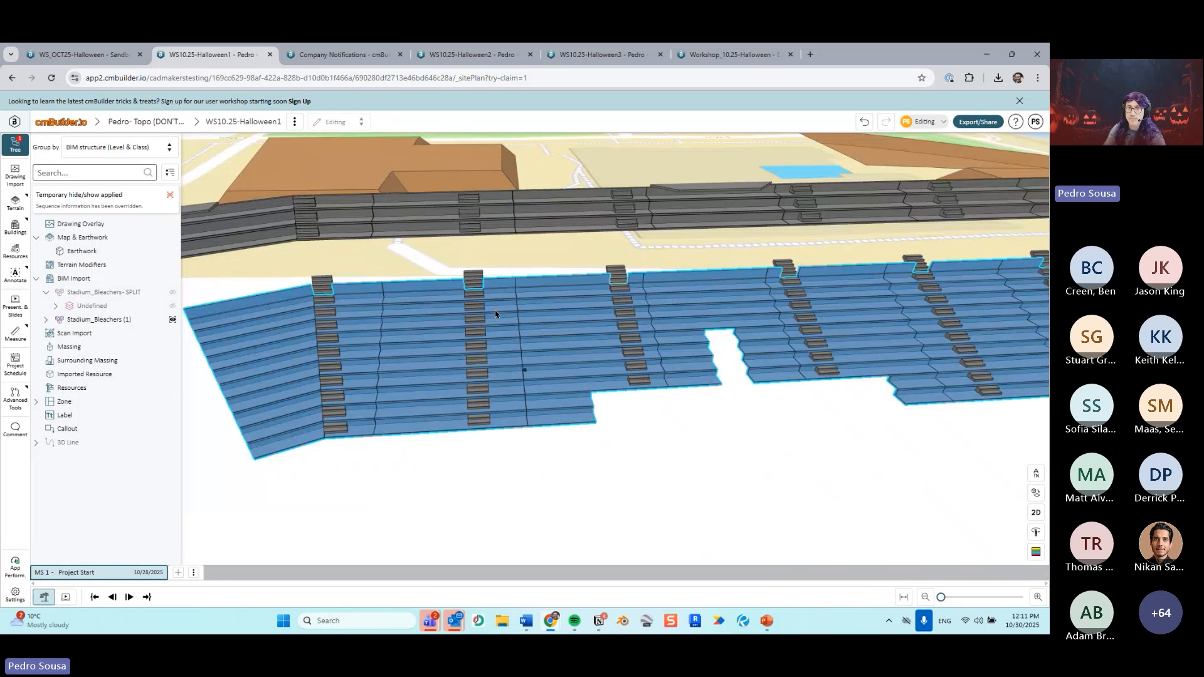
middle_click_drag(546, 344, 375, 338)
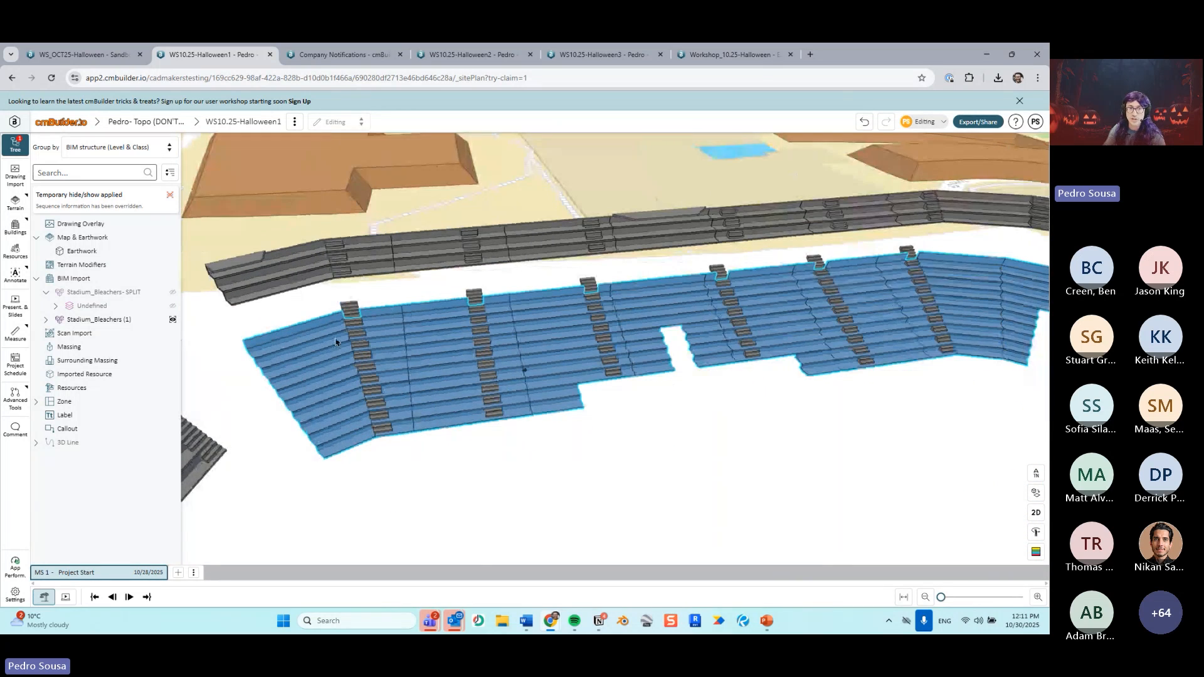
scroll(372, 338, "down", 2)
middle_click_drag(634, 412, 524, 368)
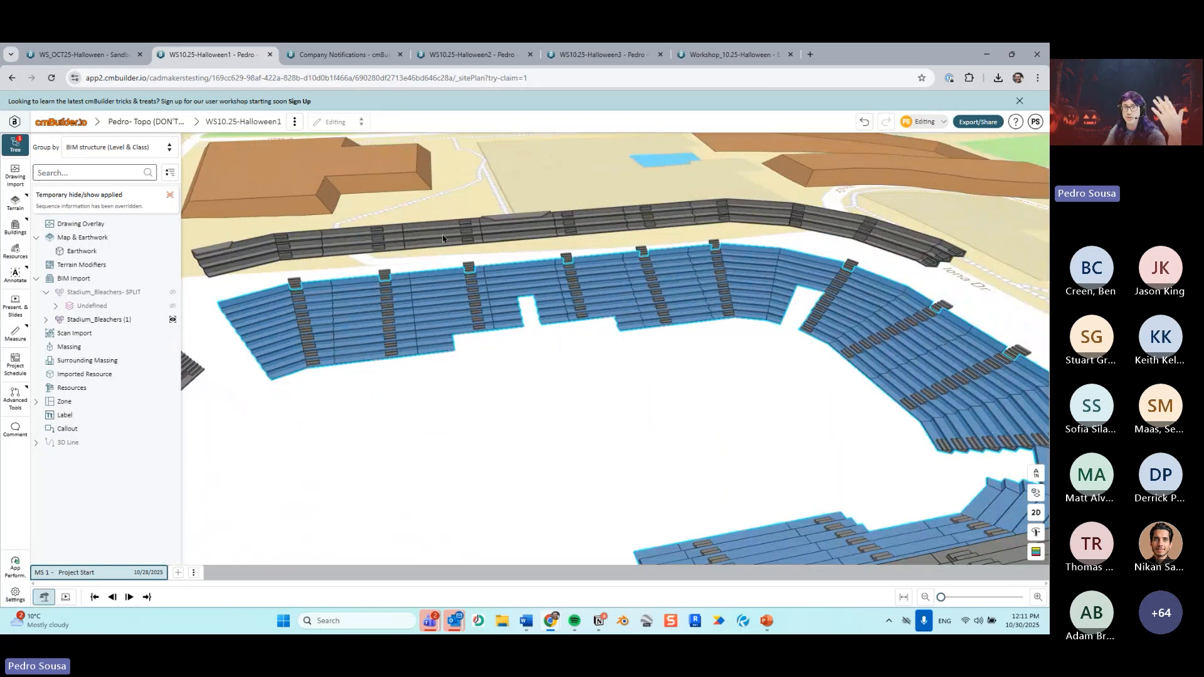
Step: Select the upper-tier Concrete- Polished element and examine both bleacher tiers and their joints in perspective and plan views
left_click(444, 219)
middle_click_drag(446, 240, 499, 324)
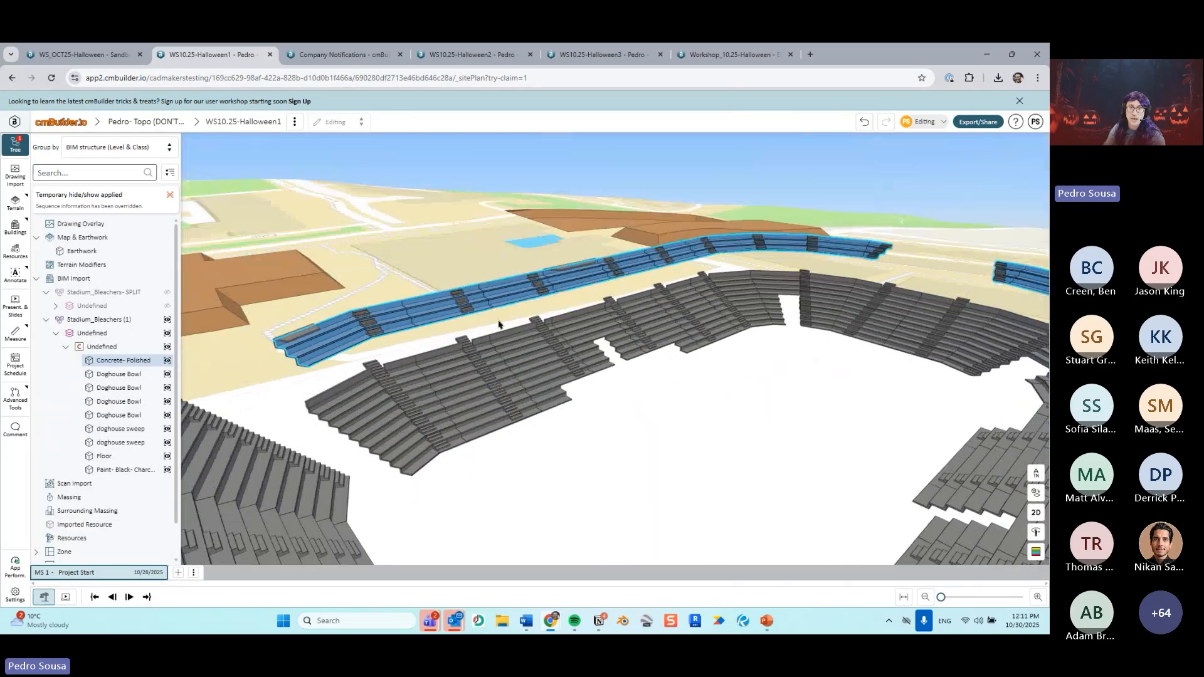
scroll(522, 333, "up", 8)
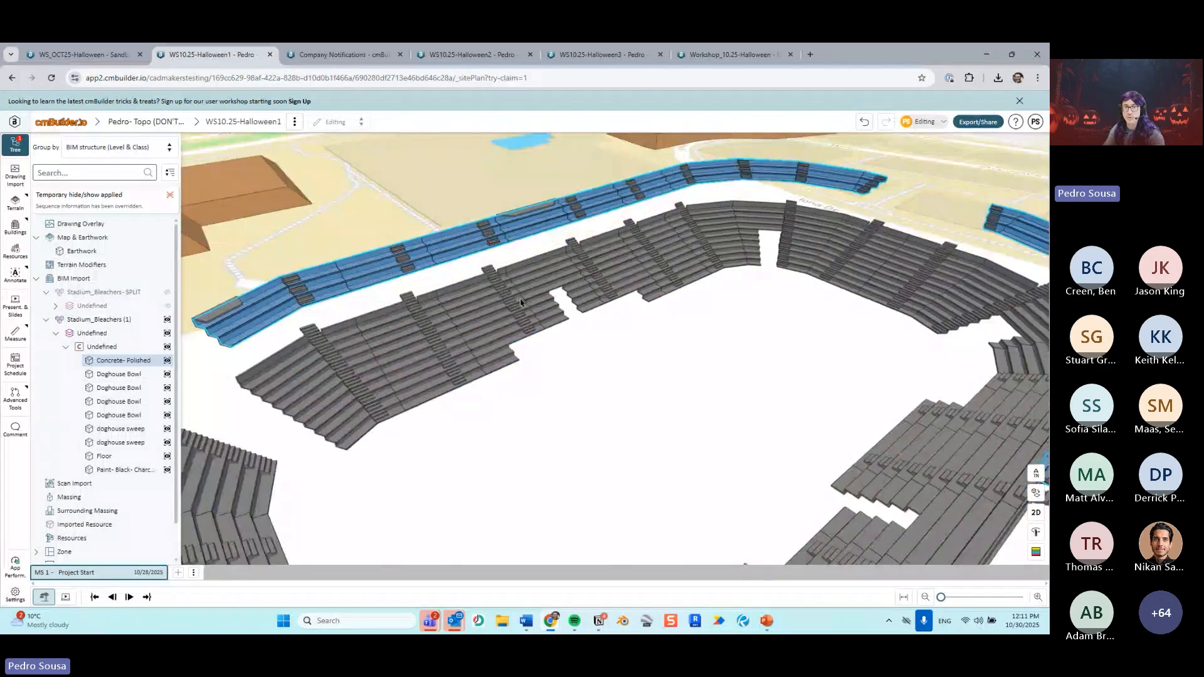
middle_click_drag(392, 251, 541, 343)
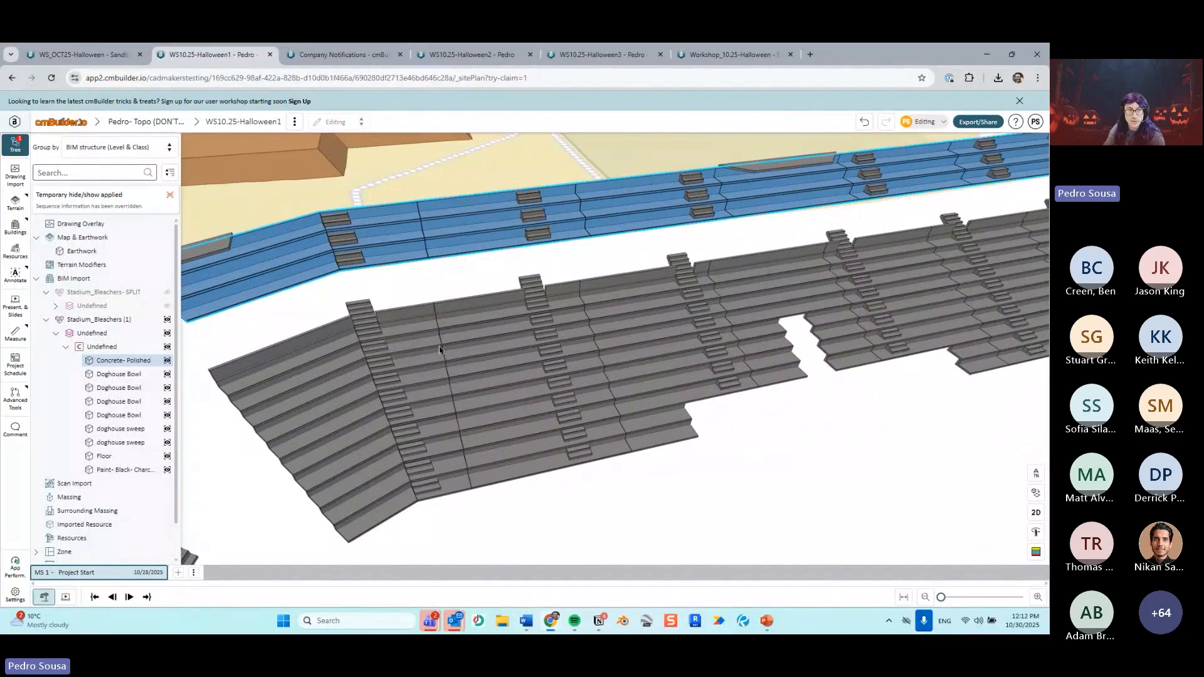
scroll(516, 341, "up", 2)
middle_click_drag(515, 340, 443, 307)
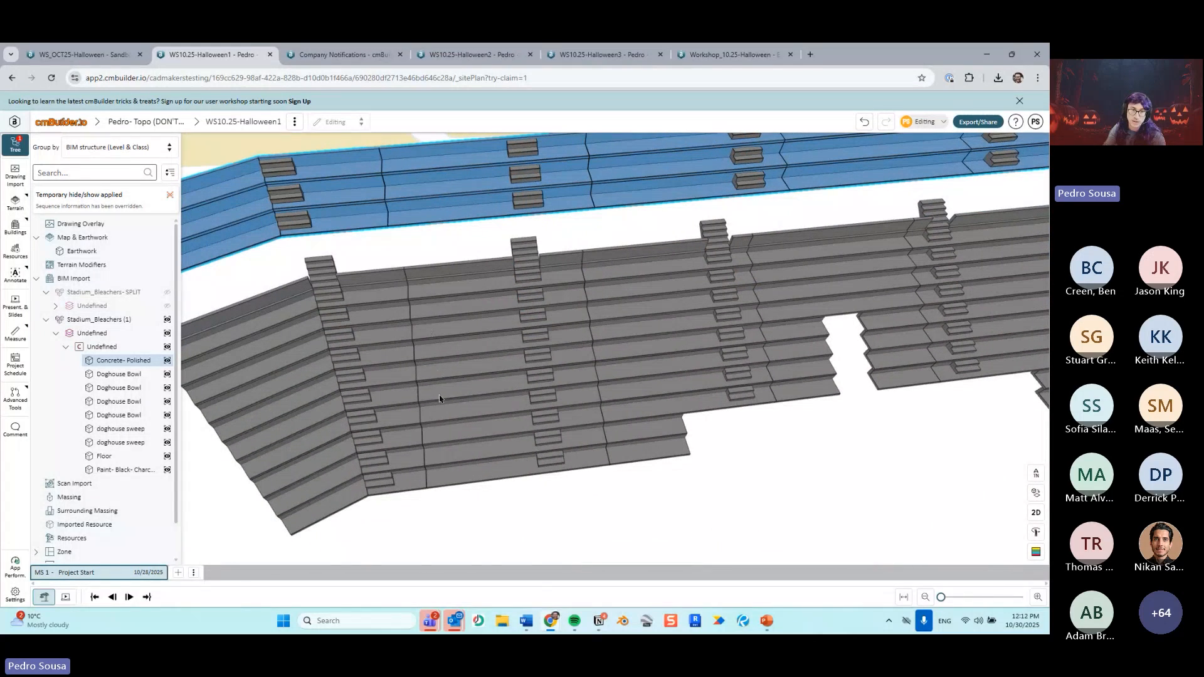
scroll(550, 333, "down", 3)
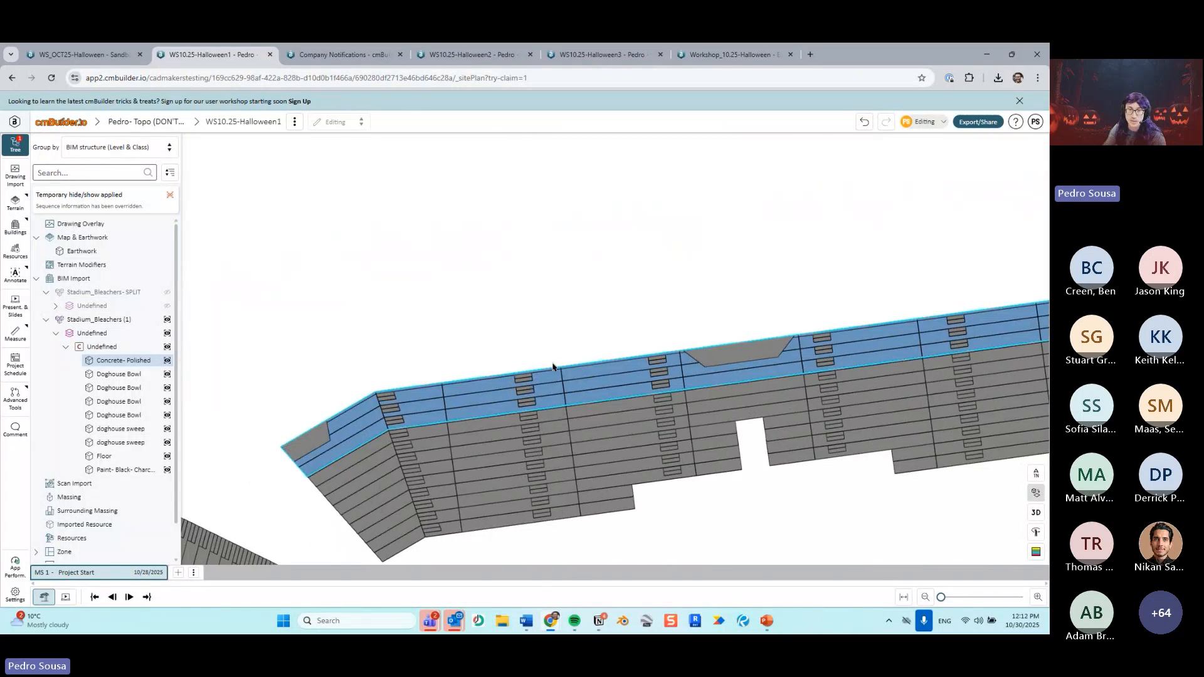
scroll(533, 377, "up", 2)
middle_click_drag(519, 384, 469, 287)
Step: Clear the selection, open the Stadium_Bleachers (1) BIM model for editing and start the Split tool on it
key("Escape")
scroll(469, 286, "down", 6)
left_click(473, 292)
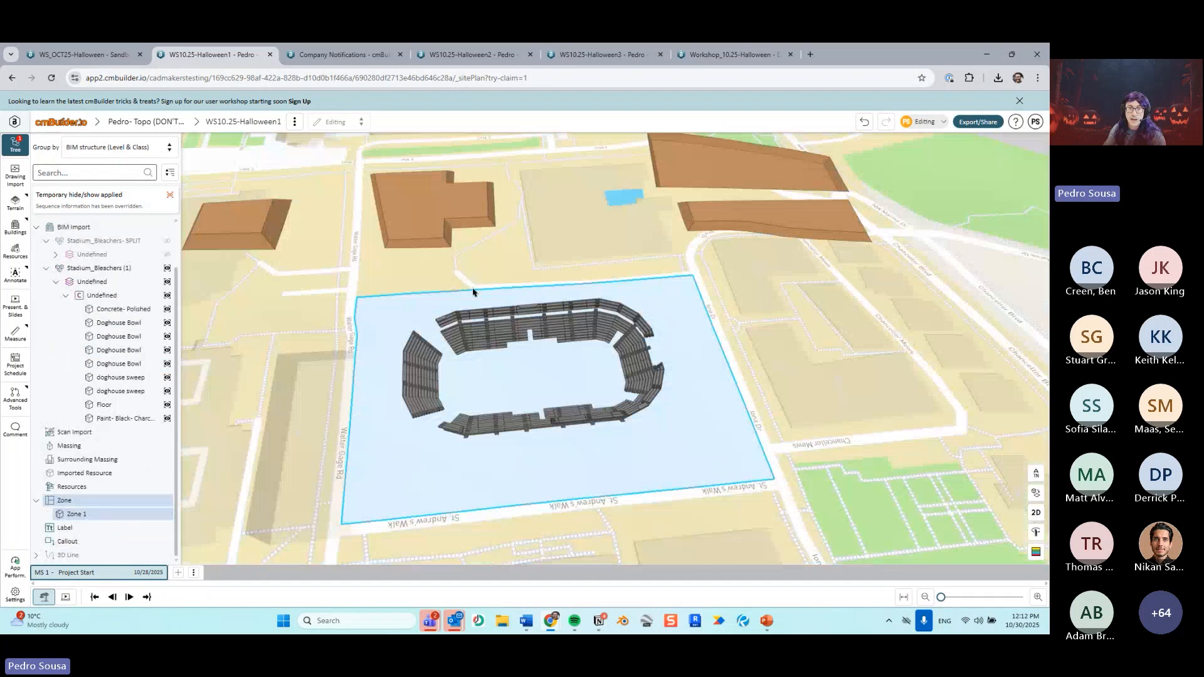
scroll(474, 295, "down", 2)
scroll(514, 363, "up", 2)
key("Escape")
left_click(101, 283)
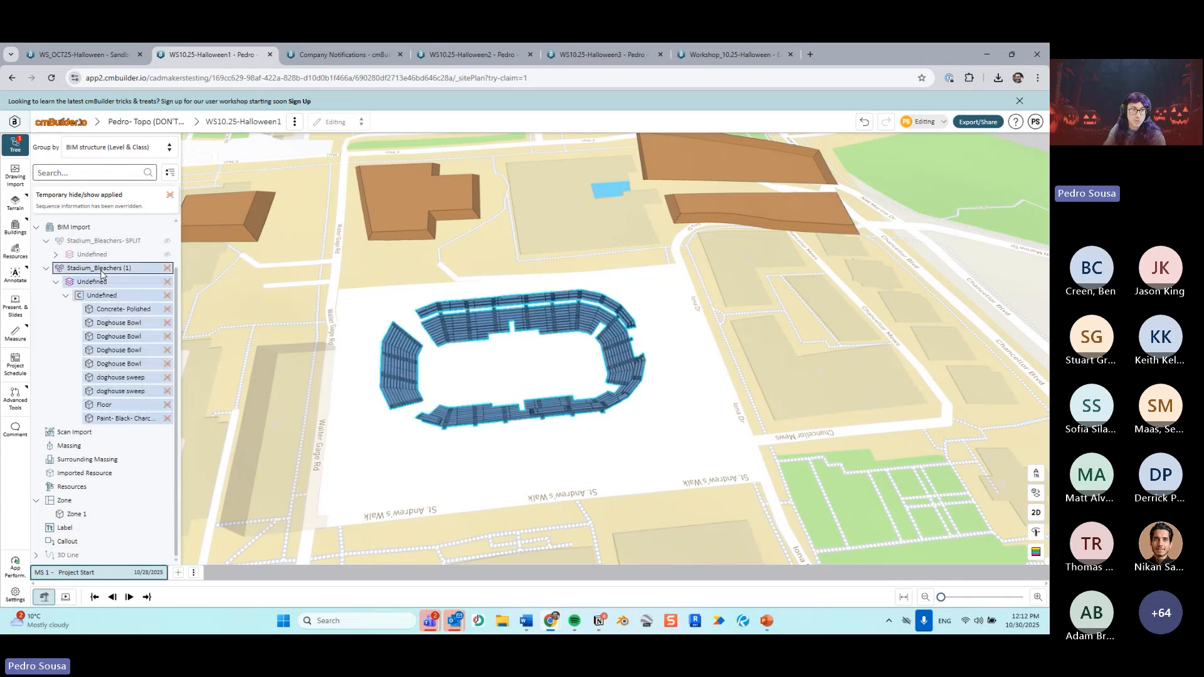
right_click(102, 283)
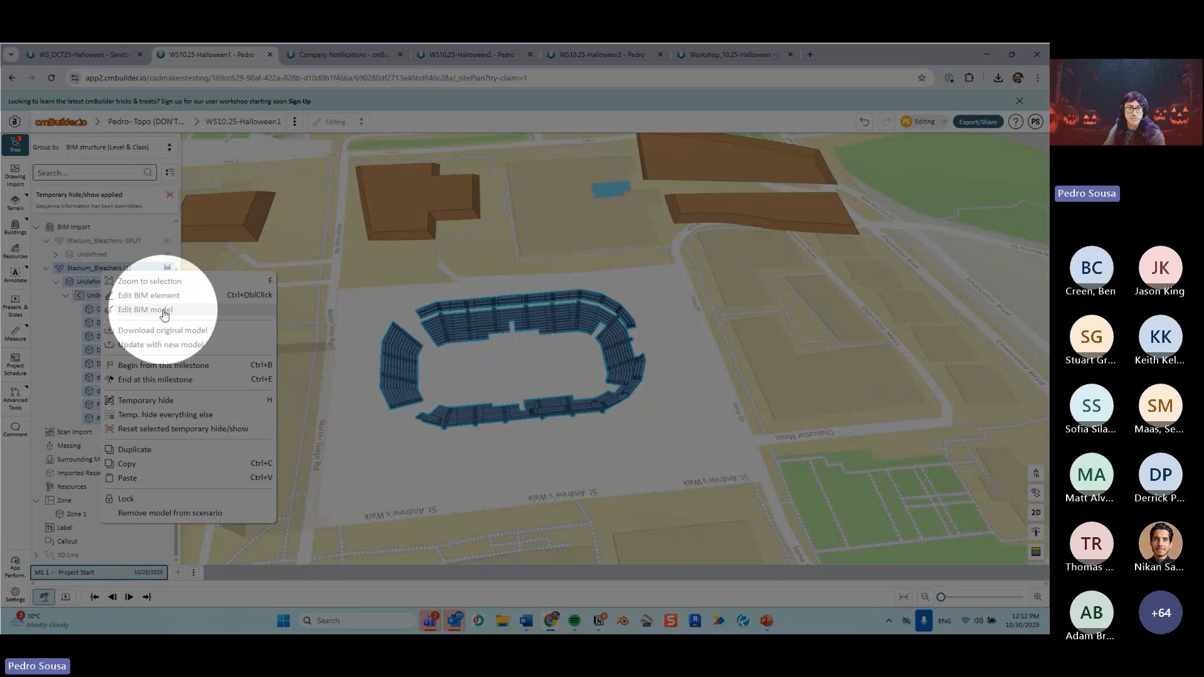
left_click(164, 310)
key("ctrl")
key("ctrl")
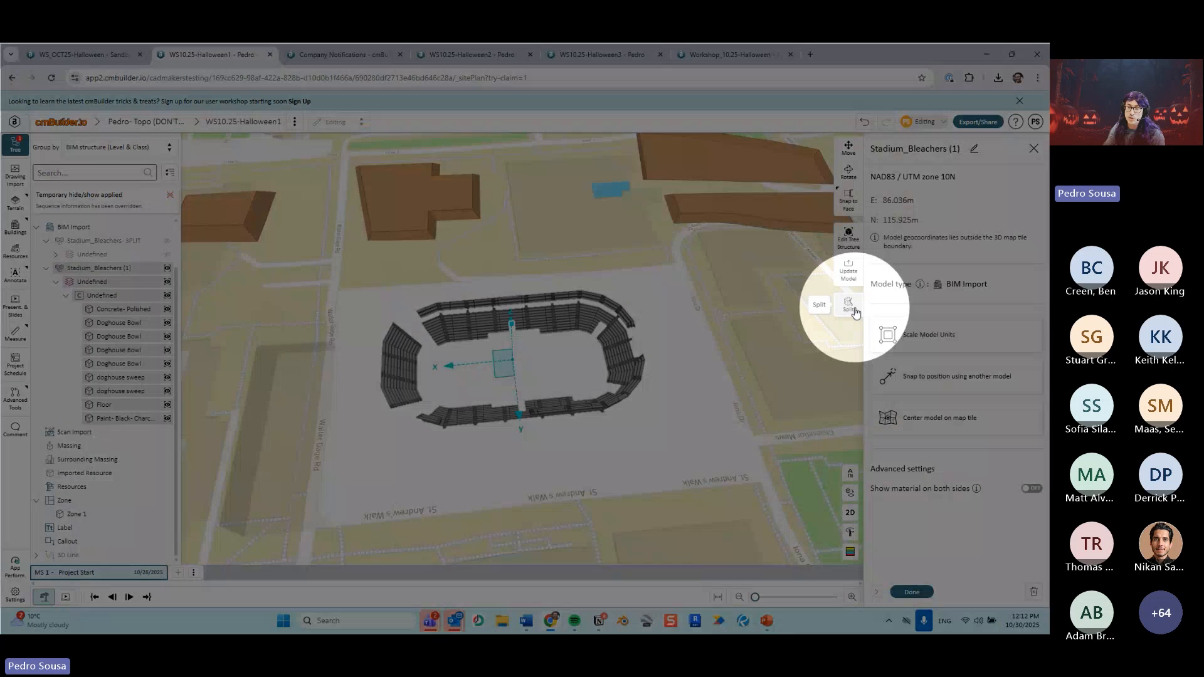
left_click(855, 313)
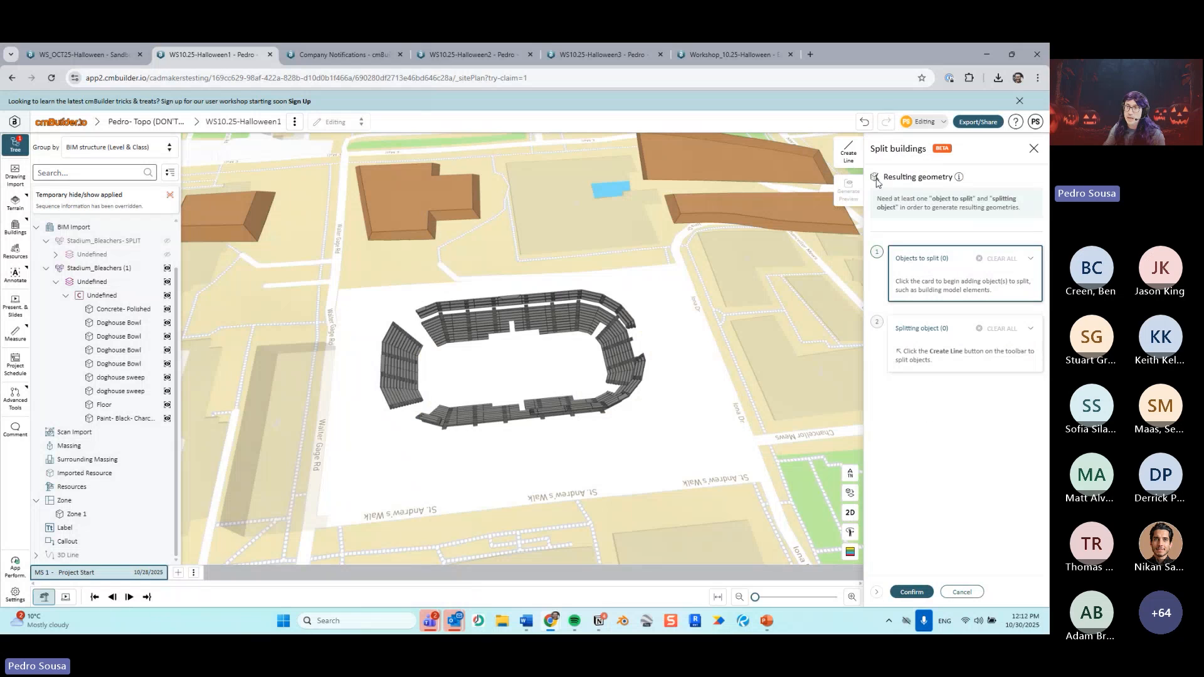
Step: Start a splitting line with Object as the sketch surface and examine how the sketch plane follows the bleacher faces
left_click(847, 156)
scroll(702, 282, "up", 5)
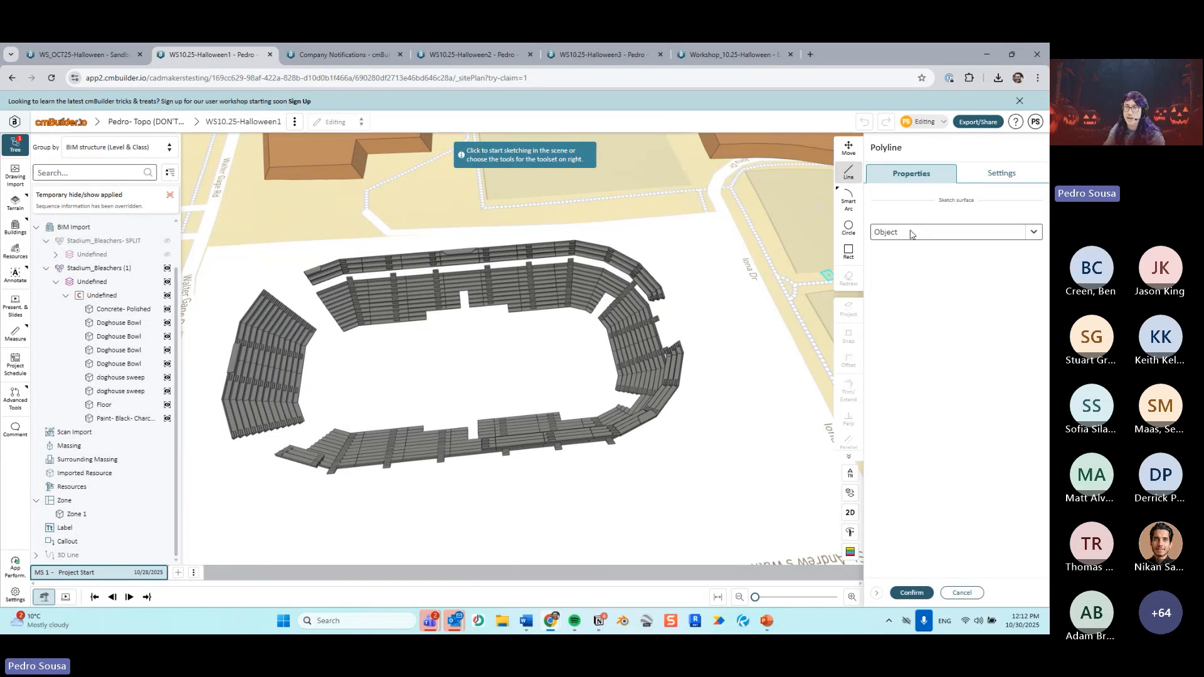
scroll(588, 416, "up", 5)
scroll(568, 442, "up", 2)
middle_click_drag(568, 443, 559, 407)
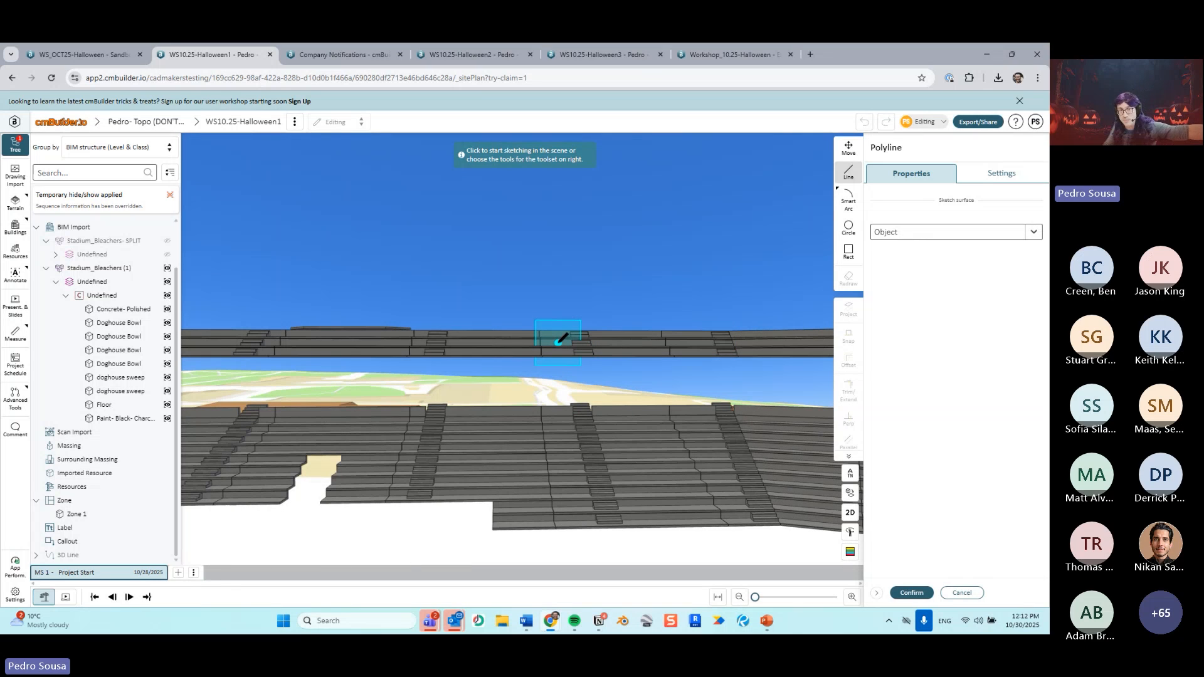
middle_click_drag(561, 303, 550, 413)
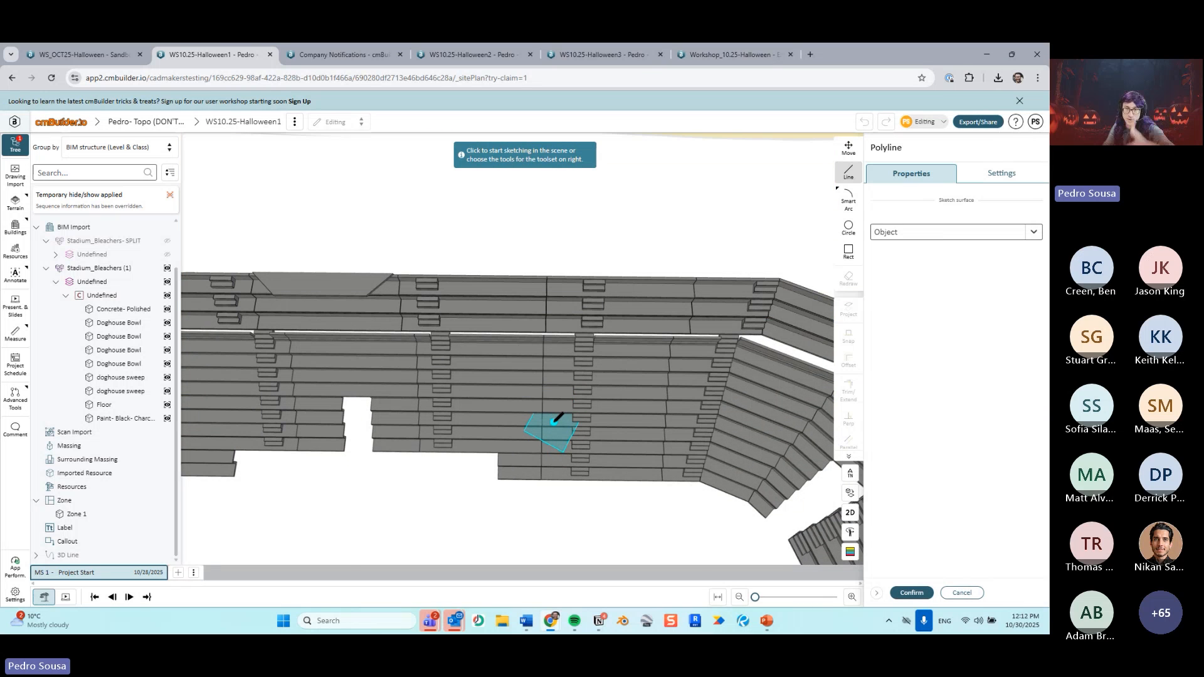
scroll(569, 424, "down", 5)
middle_click_drag(557, 390, 478, 339)
scroll(553, 345, "down", 5)
scroll(480, 340, "up", 4)
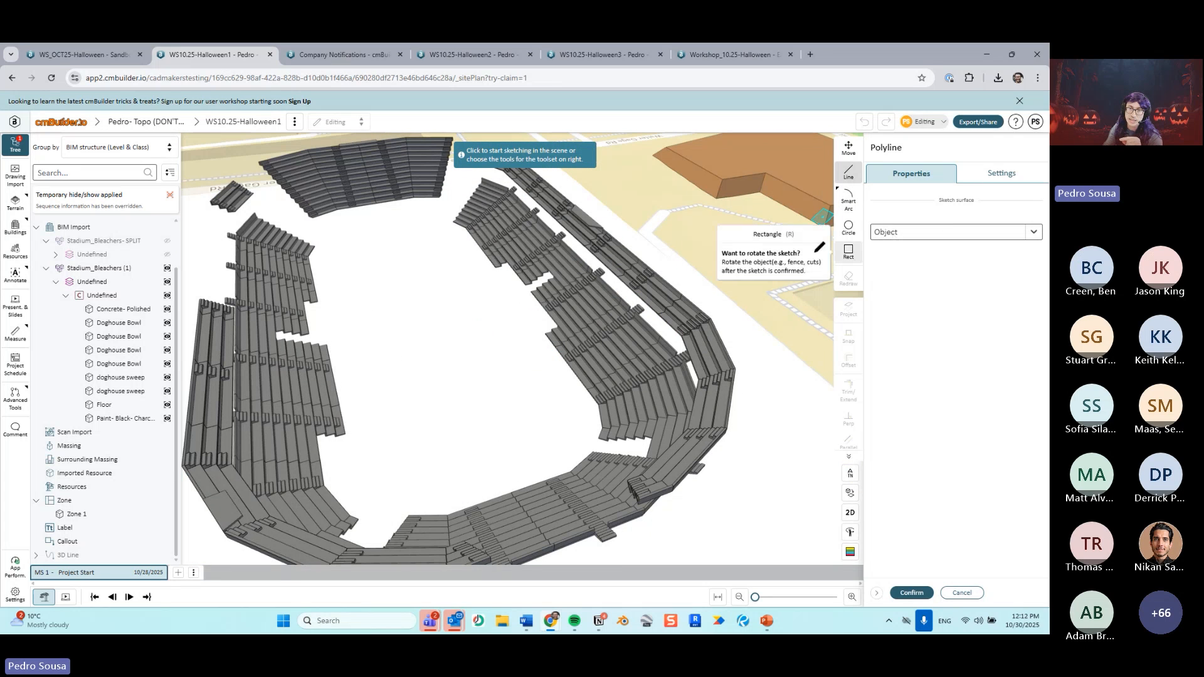
scroll(398, 363, "up", 5)
middle_click_drag(470, 367, 479, 397)
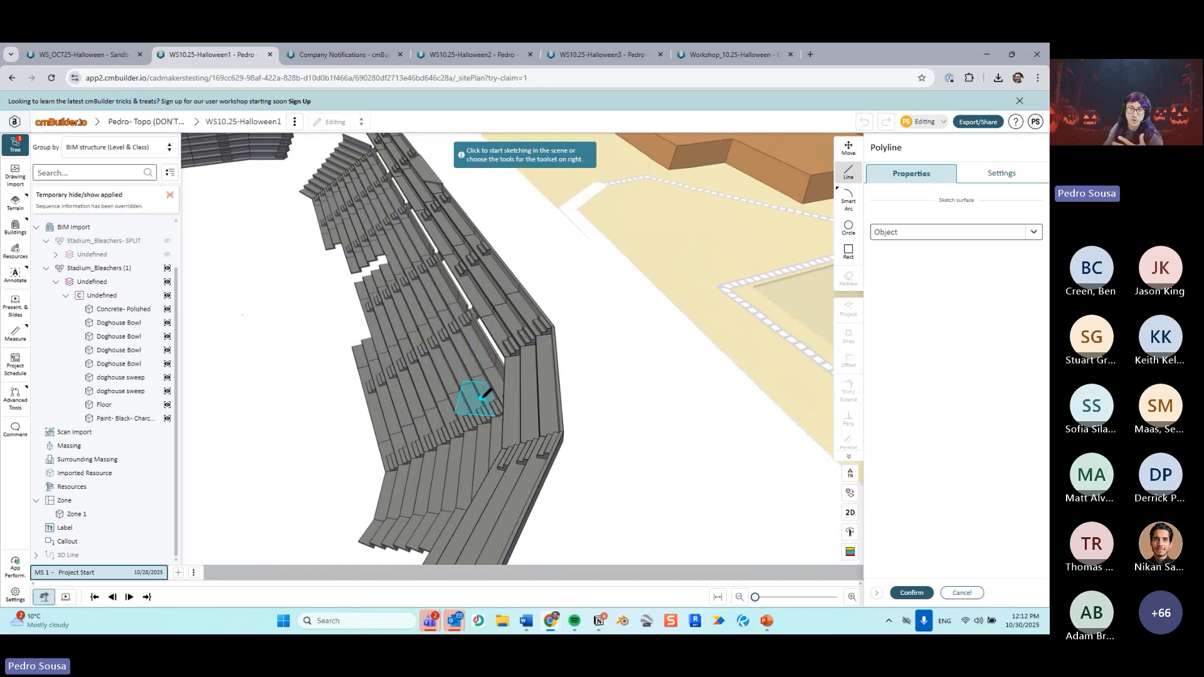
scroll(471, 389, "down", 4)
middle_click_drag(537, 340, 399, 385)
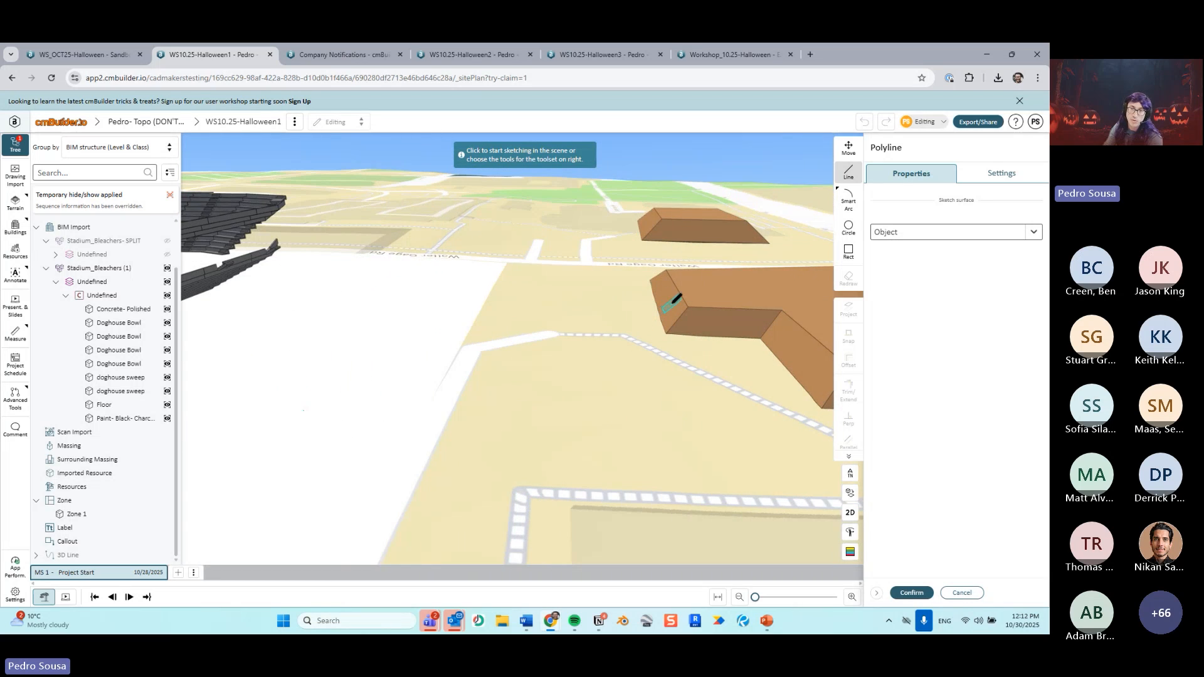
left_click(677, 307)
mouse_move(686, 385)
right_mouse_down()
mouse_move(688, 336)
mouse_move(664, 336)
mouse_move(686, 351)
mouse_move(658, 411)
mouse_move(625, 369)
mouse_move(640, 366)
mouse_move(650, 397)
mouse_move(616, 355)
right_mouse_up()
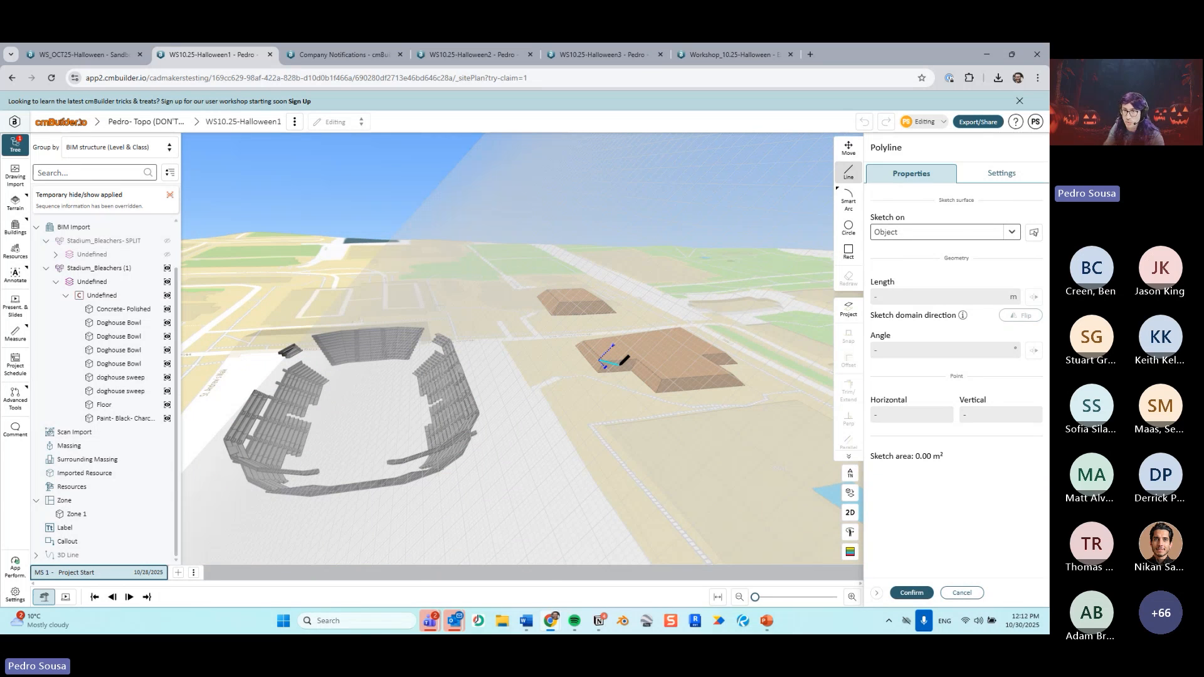
left_click(971, 237)
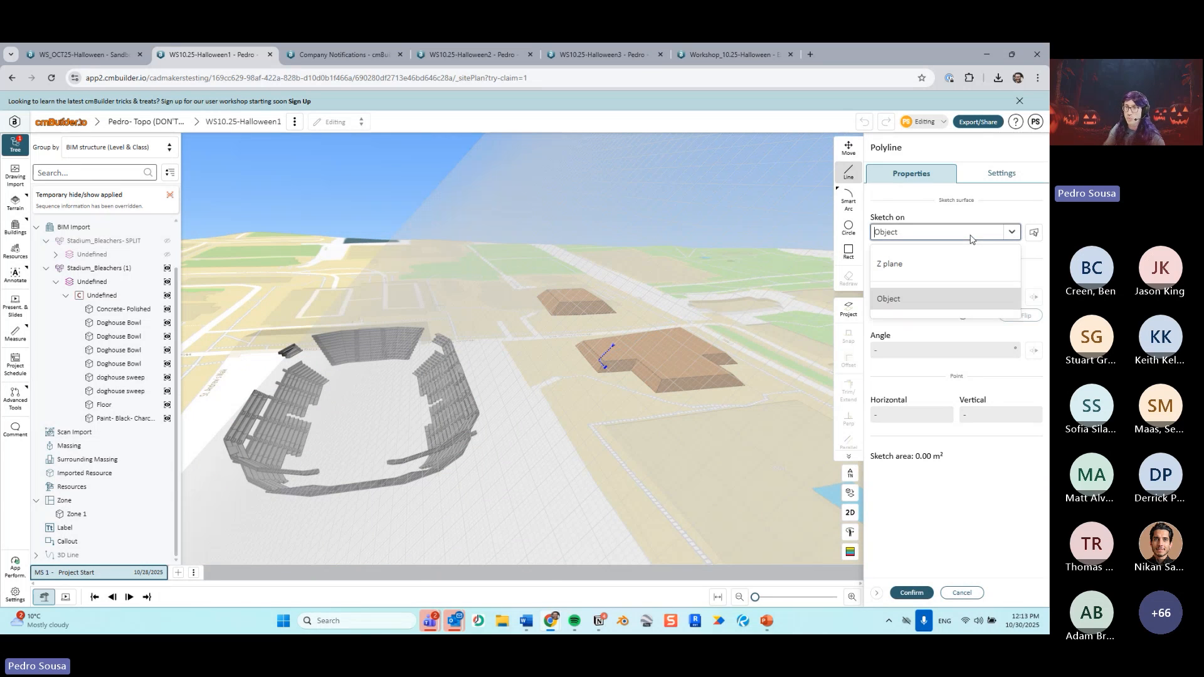
left_click(923, 267)
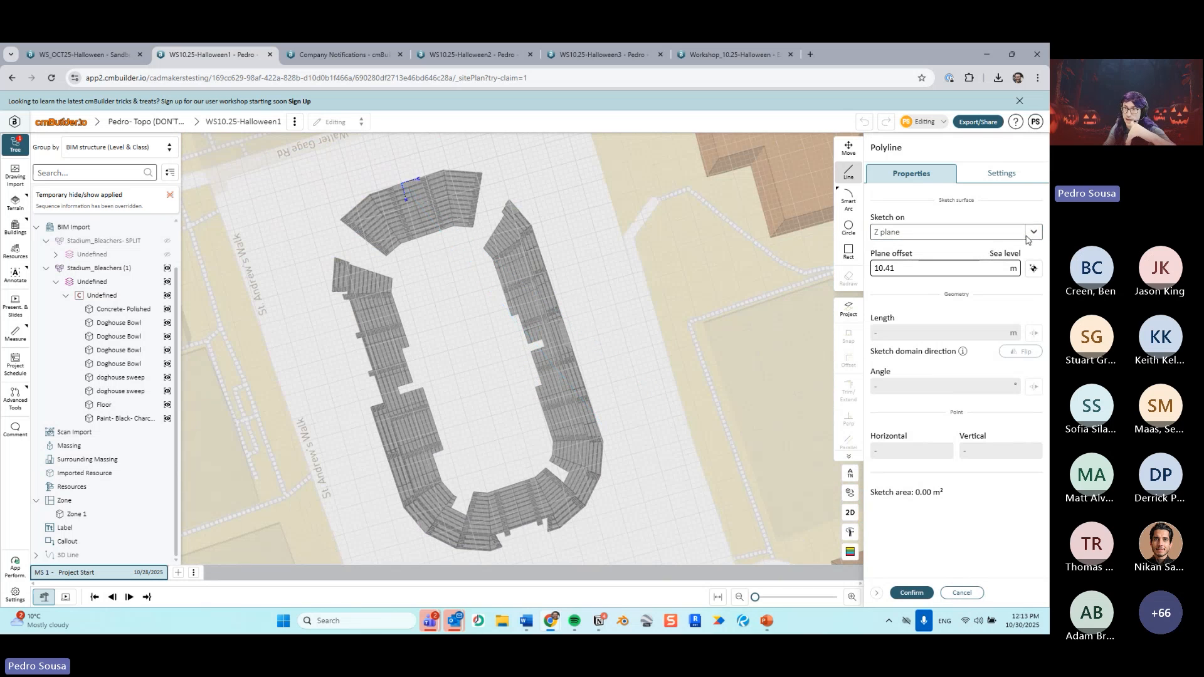
left_click(1034, 269)
scroll(554, 326, "up", 3)
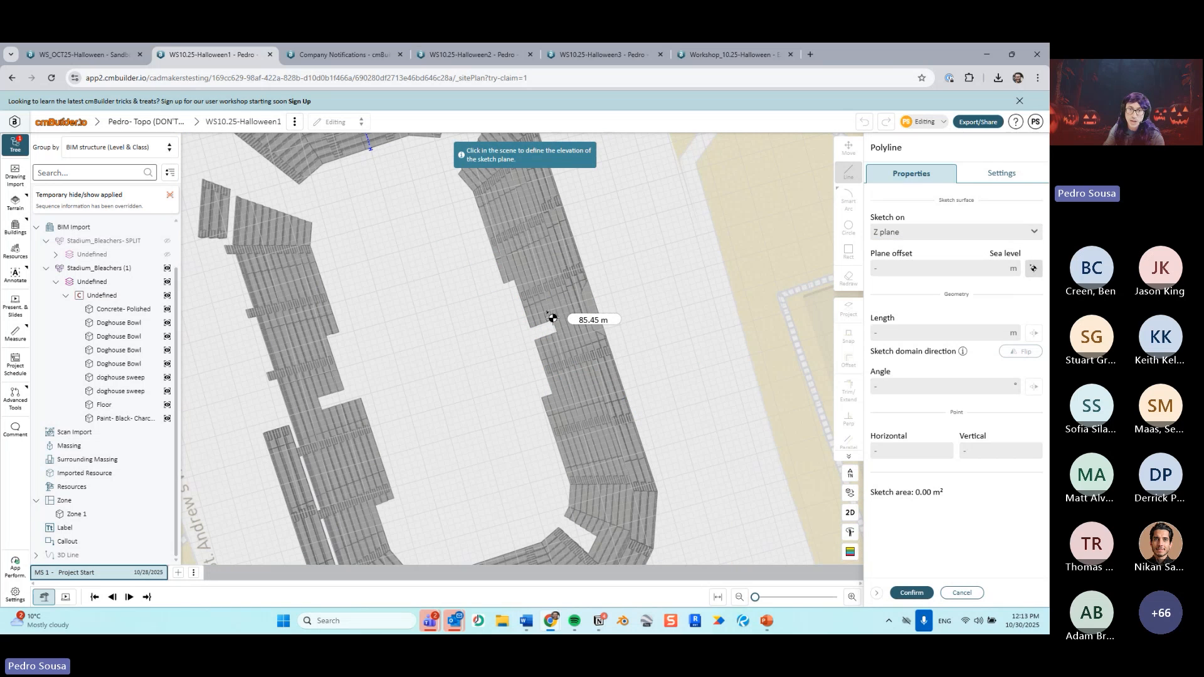
left_click(551, 319)
left_click(961, 593)
Step: Start a new splitting line on a Z plane, picking the plane elevation on the bleachers at 92.22 m
left_click(848, 170)
left_click(940, 232)
left_click(922, 267)
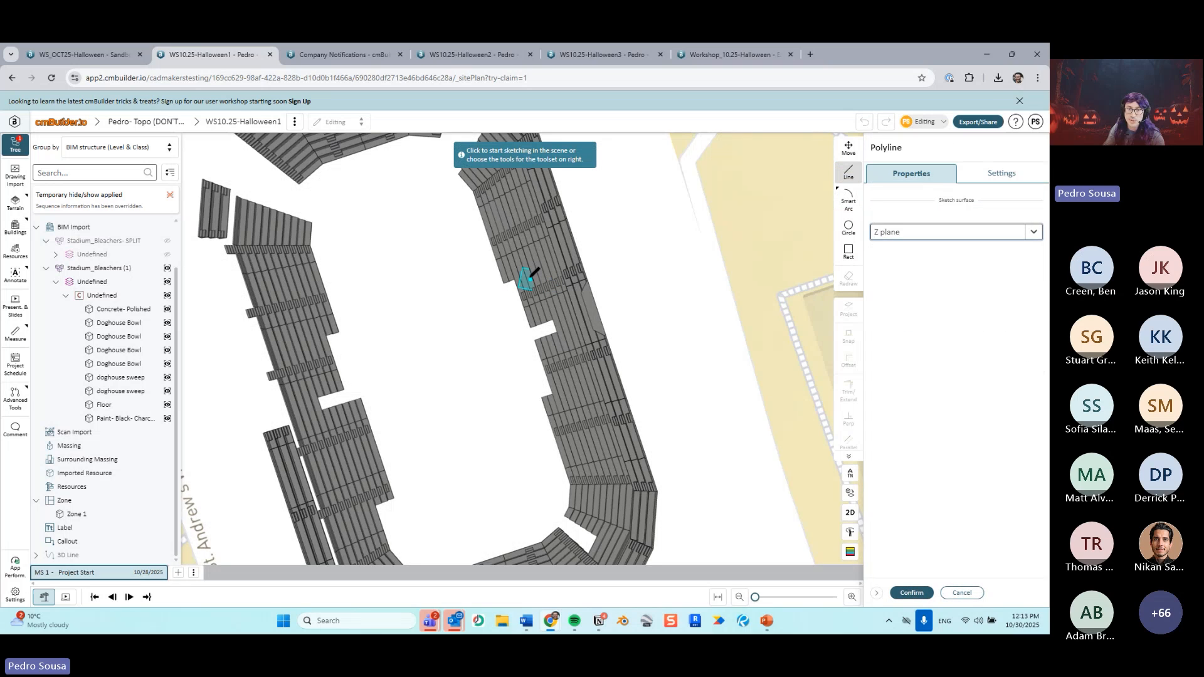
left_click(538, 271)
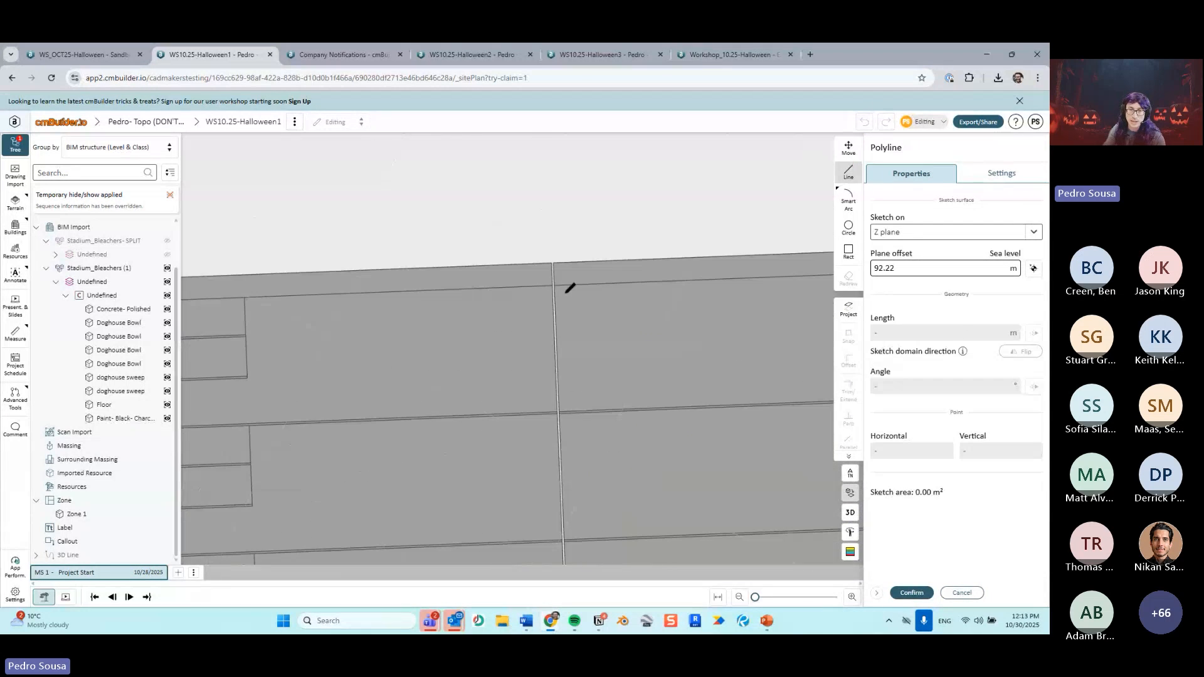
Step: In plan view, draw the first side of the splitting polyline along a panel joint from the bleachers' back edge to the front
scroll(543, 395, "down", 4)
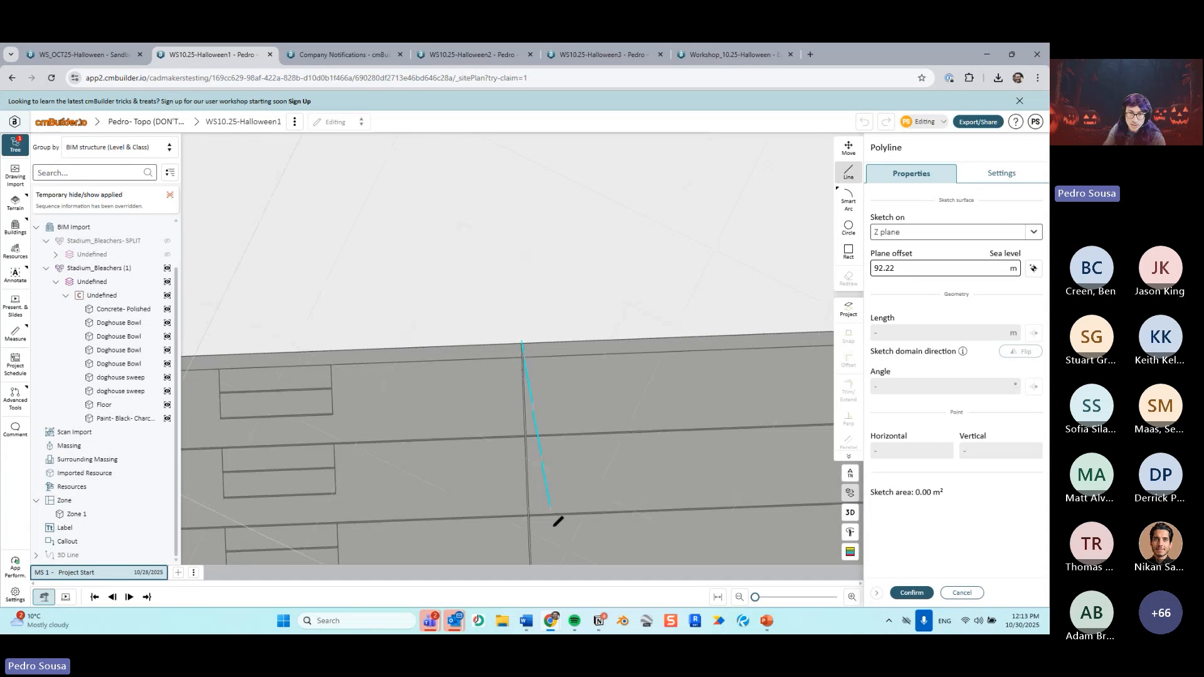
middle_click_drag(539, 452, 494, 234)
middle_click_drag(520, 433, 495, 207)
middle_click_drag(480, 546, 487, 442)
scroll(475, 326, "up", 4)
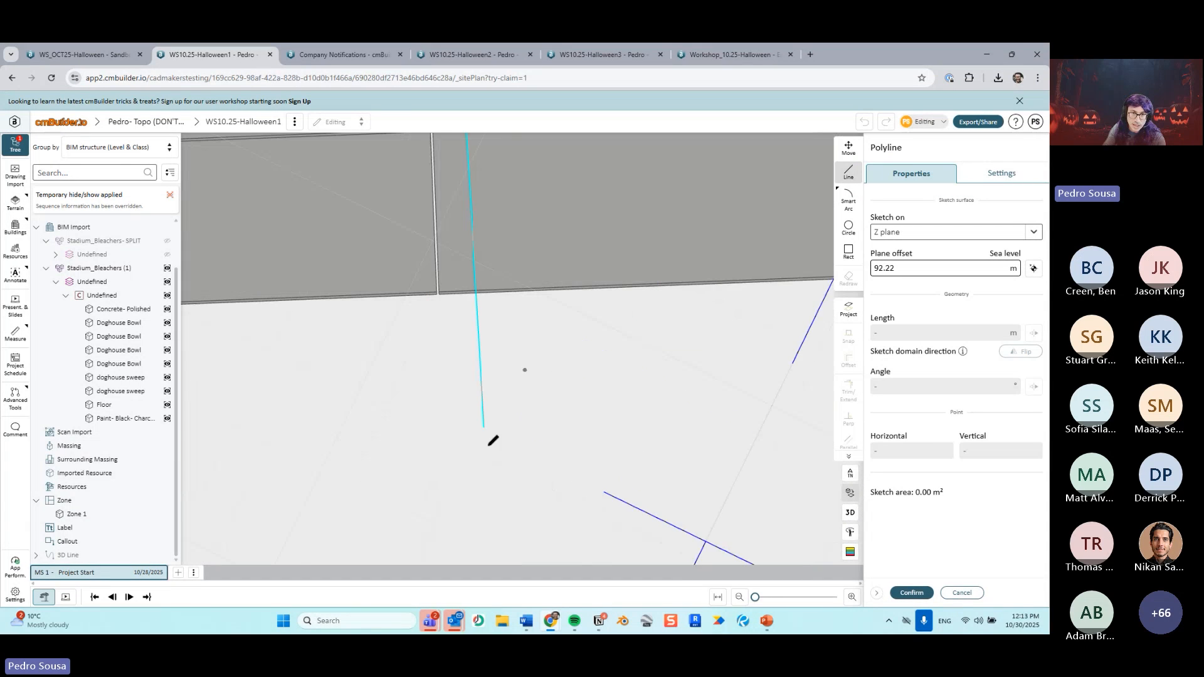
middle_click_drag(489, 373, 519, 456)
scroll(524, 369, "down", 4)
middle_click_drag(709, 390, 157, 431)
scroll(552, 373, "down", 4)
scroll(658, 382, "up", 1)
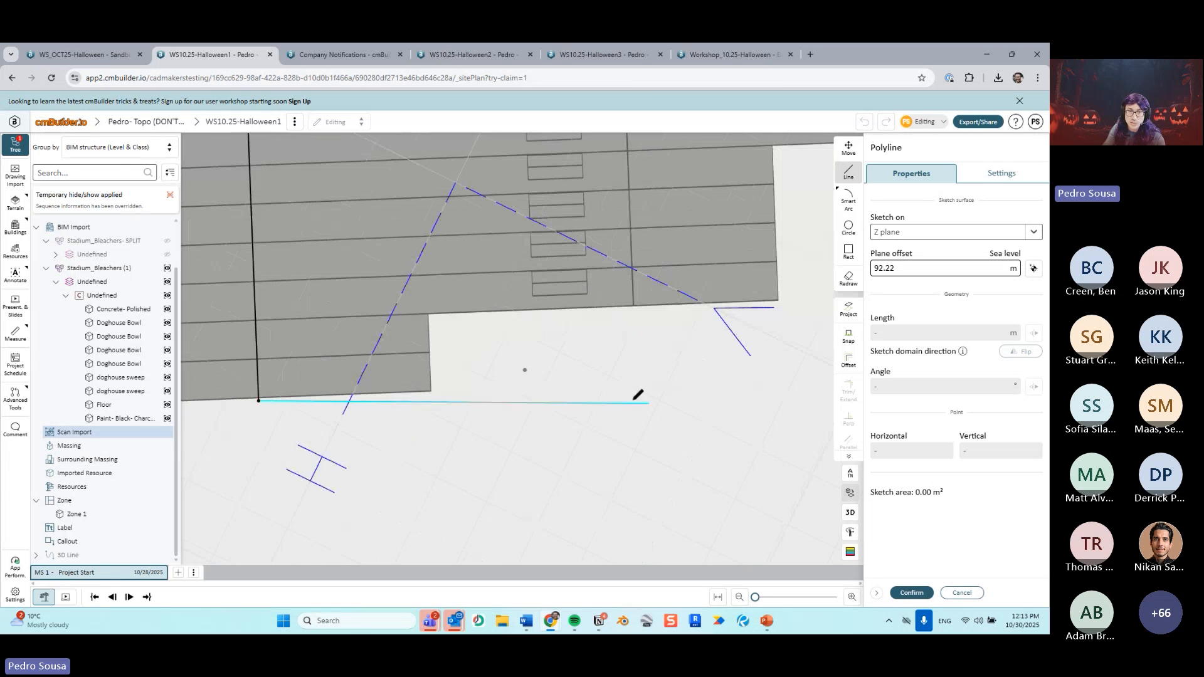
Step: Extend the splitting polyline across the front of the bleachers and end it at the front of the next panel joint
left_click(595, 404)
scroll(705, 263, "up", 4)
middle_click_drag(713, 255, 339, 500)
scroll(339, 500, "up", 3)
scroll(441, 428, "up", 3)
middle_click_drag(266, 549, 514, 422)
scroll(515, 428, "up", 3)
scroll(514, 428, "up", 1)
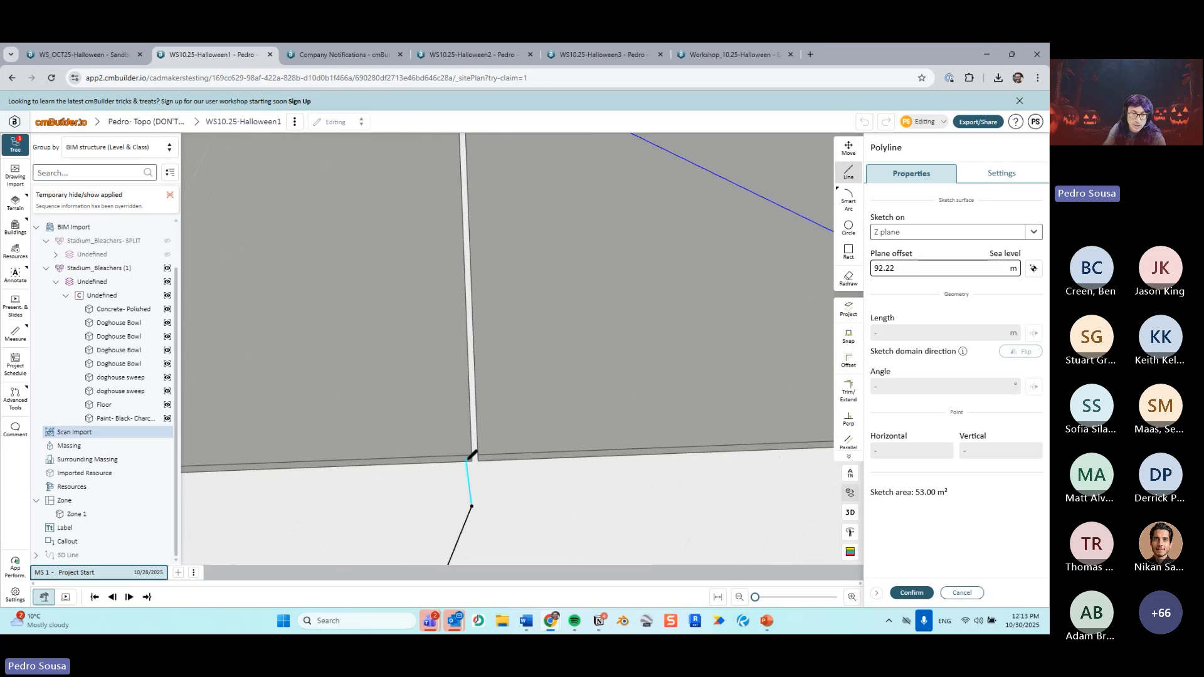
left_click(477, 461)
Step: Draw the second long side of the splitting polyline along the next panel joint to the bleachers' back edge
scroll(524, 326, "down", 6)
right_click_drag(558, 185, 623, 416)
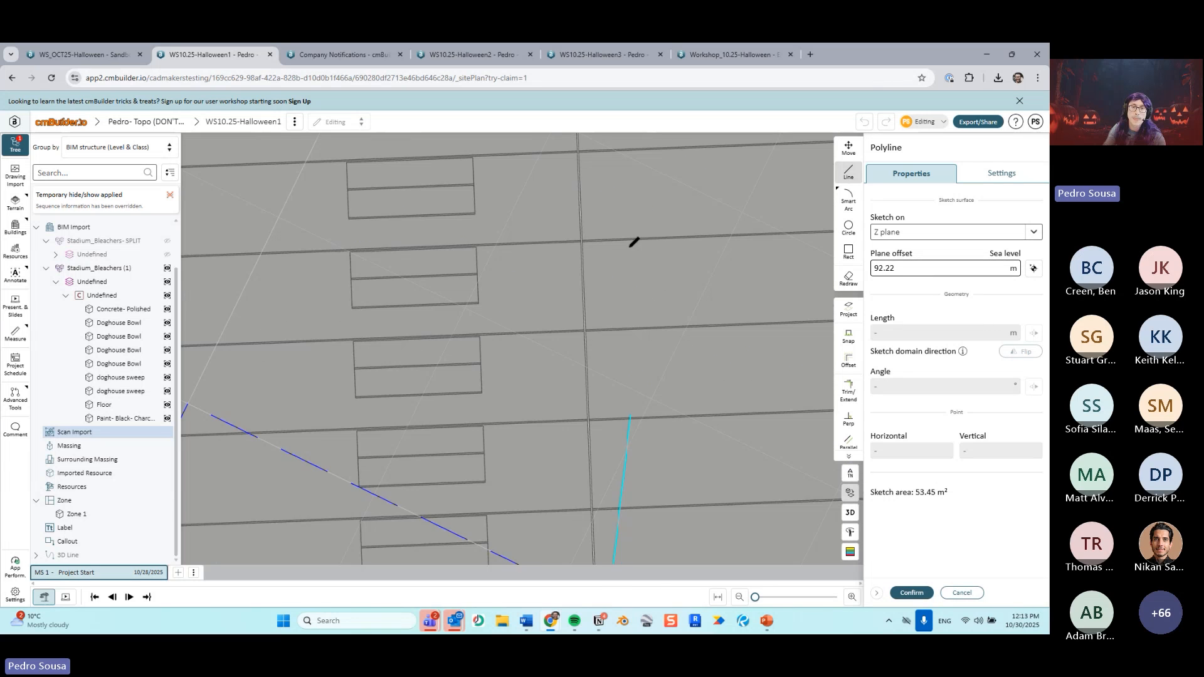
right_click_drag(636, 163, 591, 301)
right_click_drag(537, 196, 575, 369)
scroll(559, 273, "down", 3)
scroll(590, 366, "down", 3)
scroll(597, 401, "up", 6)
scroll(575, 370, "up", 3)
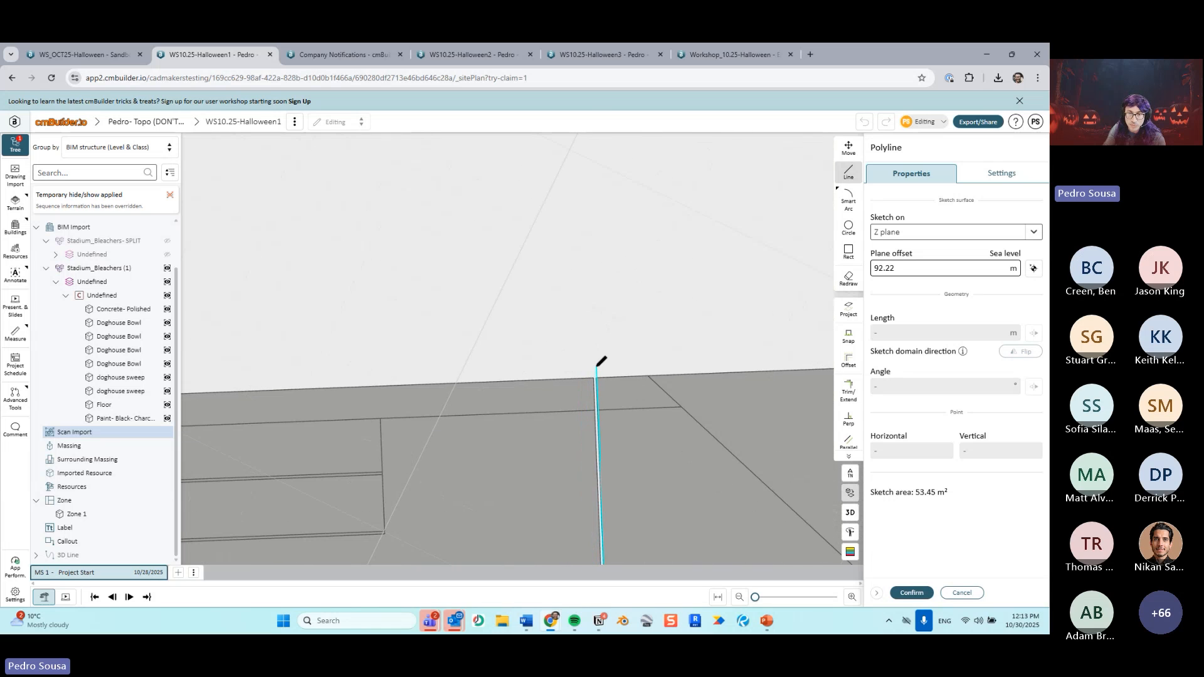
left_click(595, 367)
scroll(376, 395, "down", 3)
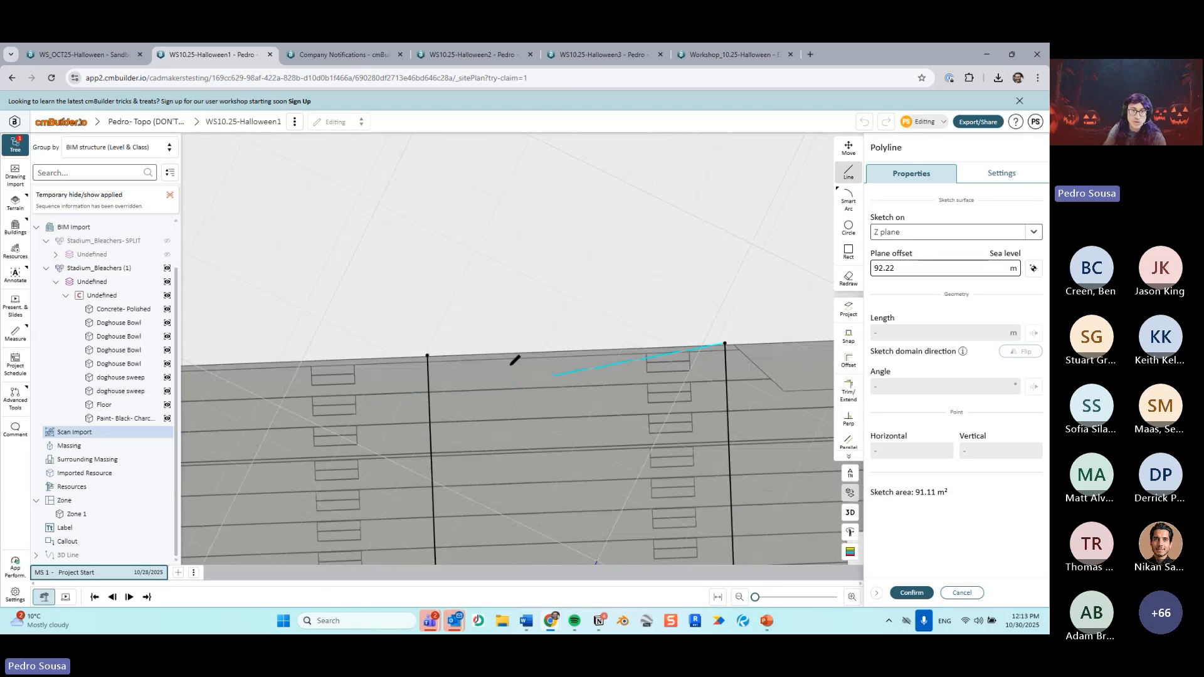
scroll(551, 357, "down", 6)
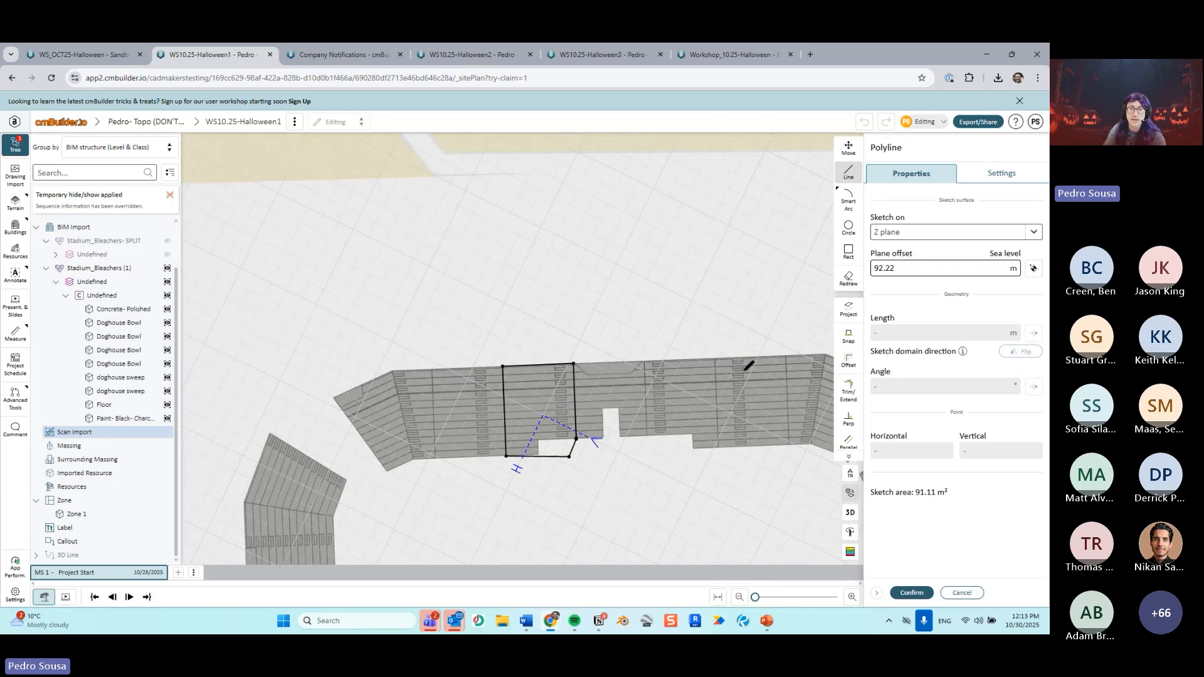
Step: Discard the unfinished splitting polyline and leave the Split tool without splitting the bleachers
mouse_move(708, 449)
right_mouse_down()
mouse_move(577, 322)
mouse_move(586, 315)
mouse_move(530, 309)
mouse_move(506, 335)
right_mouse_up()
left_click_drag(506, 334, 560, 328)
scroll(624, 332, "down", 3)
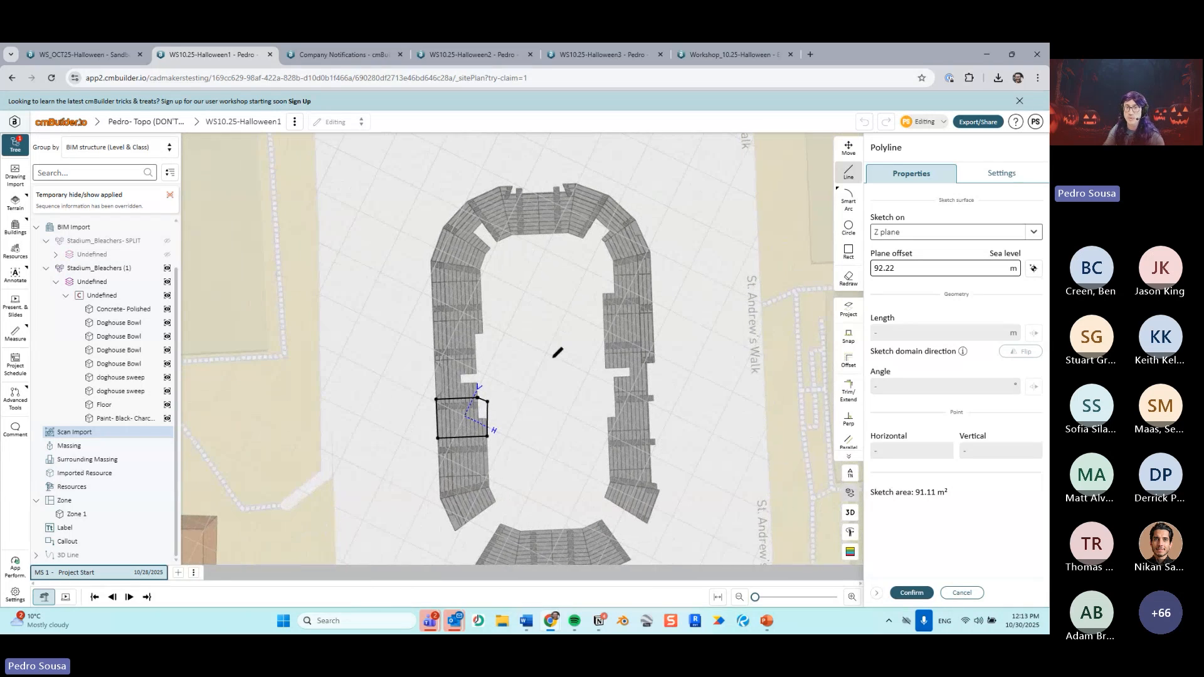
right_click_drag(563, 396, 537, 374)
left_click(944, 592)
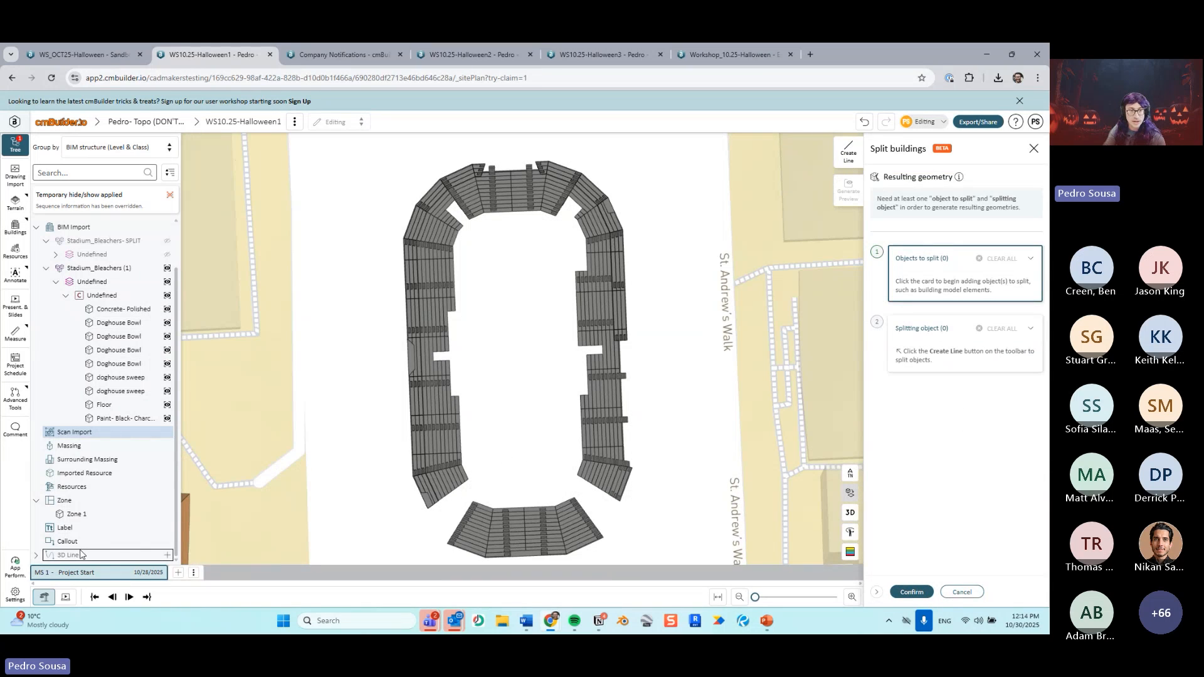
scroll(52, 547, "down", 1)
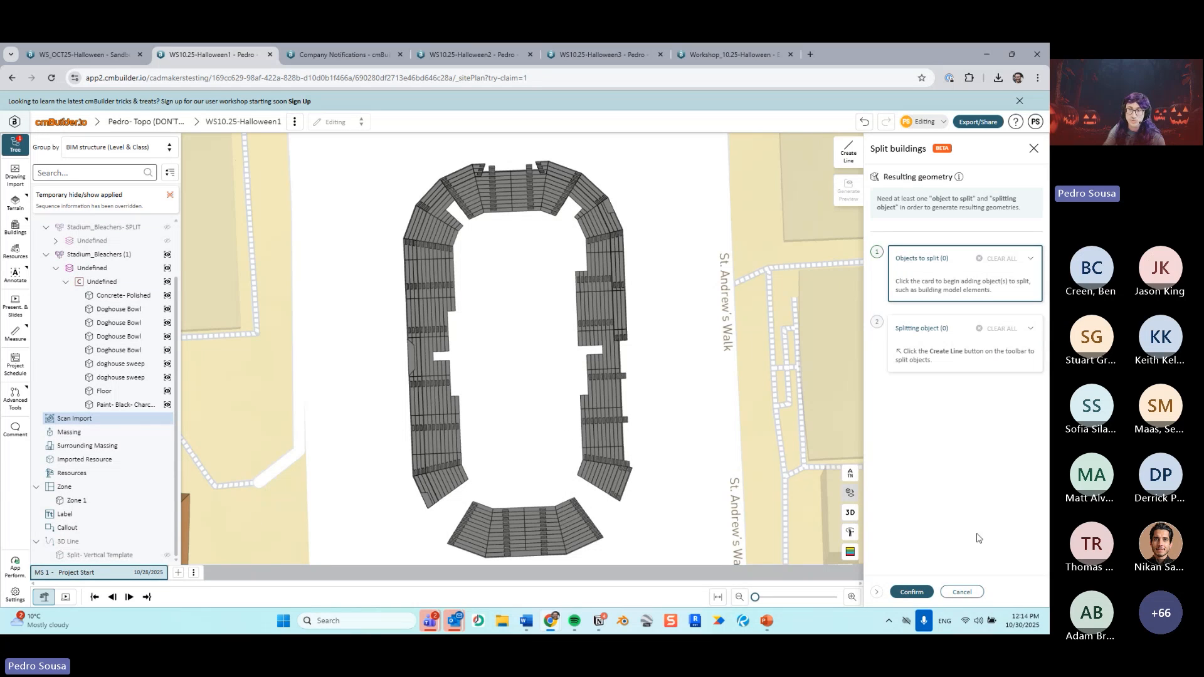
left_click(971, 595)
left_click(917, 591)
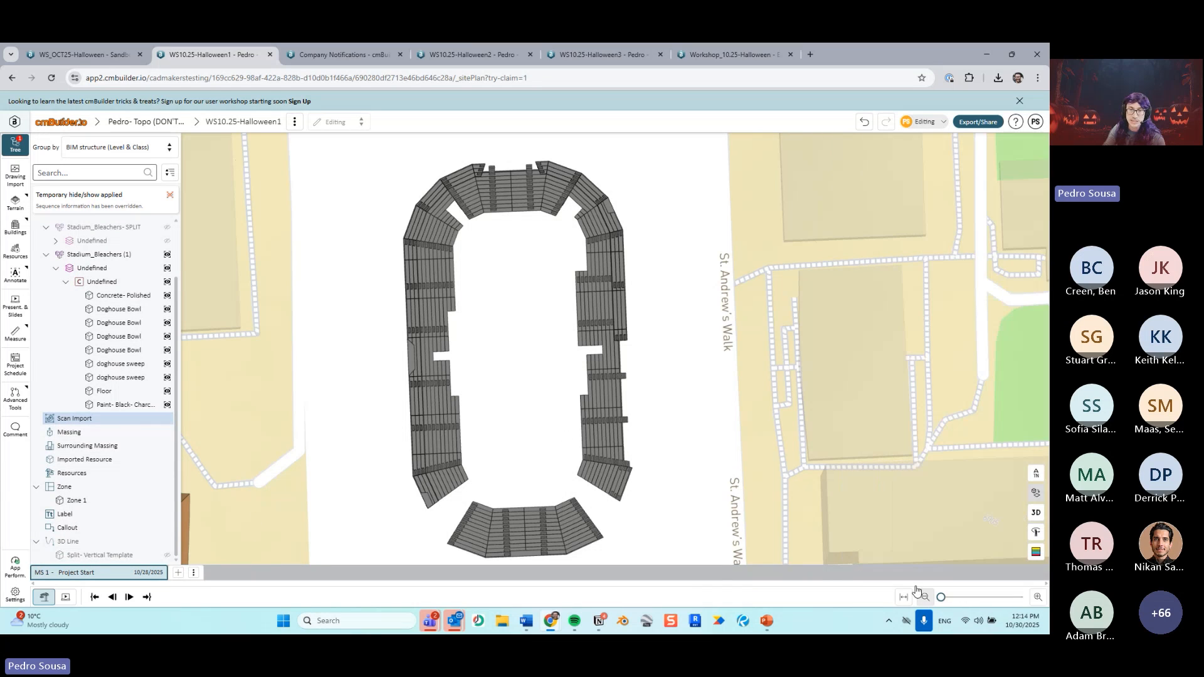
Step: Select the Split- Vertical Template 3D line and examine how its segments follow the bleachers' panel joints
left_click(121, 558)
scroll(545, 269, "up", 5)
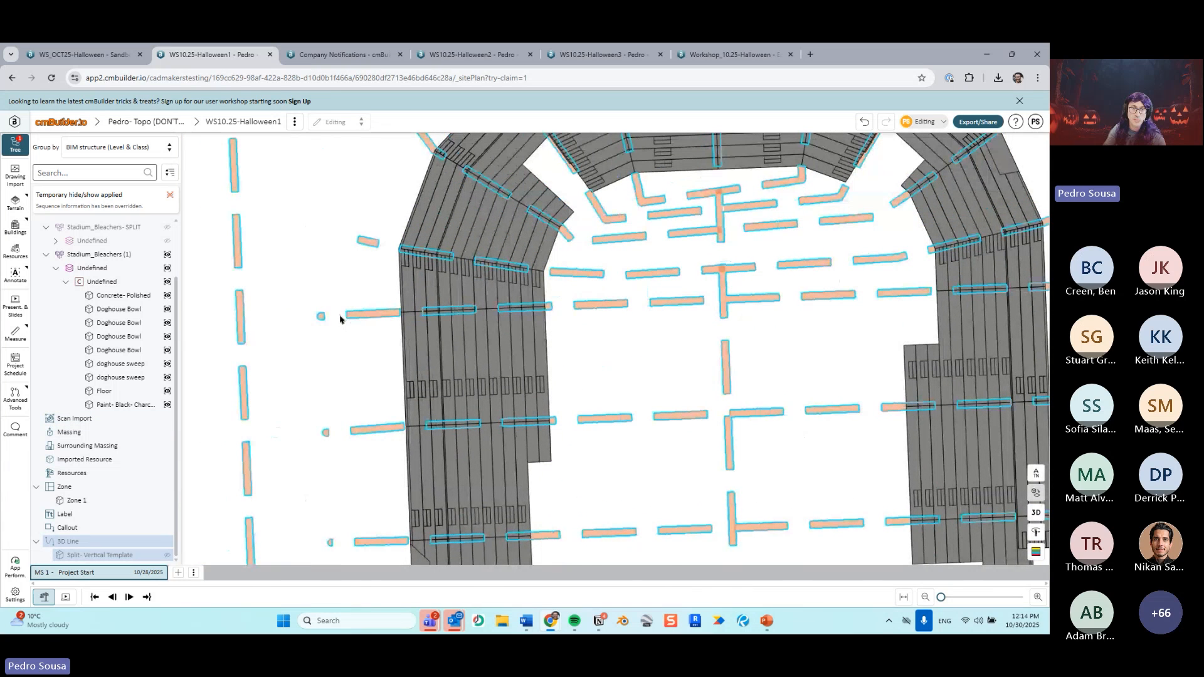
left_click_drag(554, 309, 456, 317)
left_click_drag(886, 299, 628, 312)
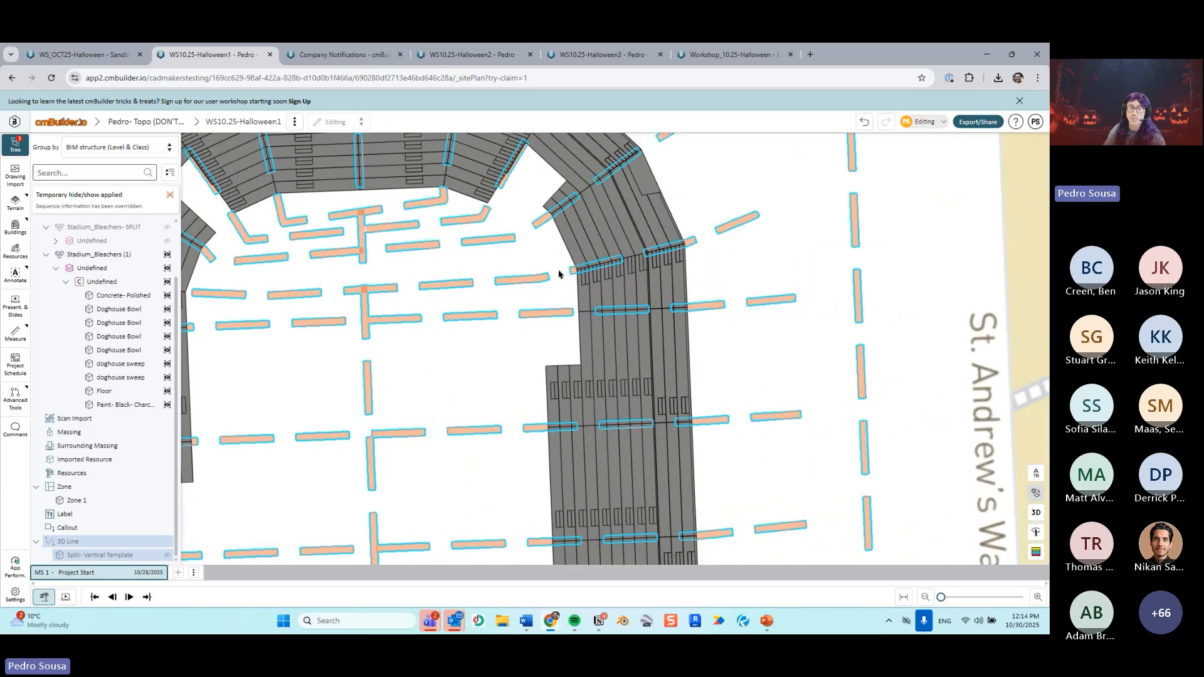
scroll(559, 273, "down", 4)
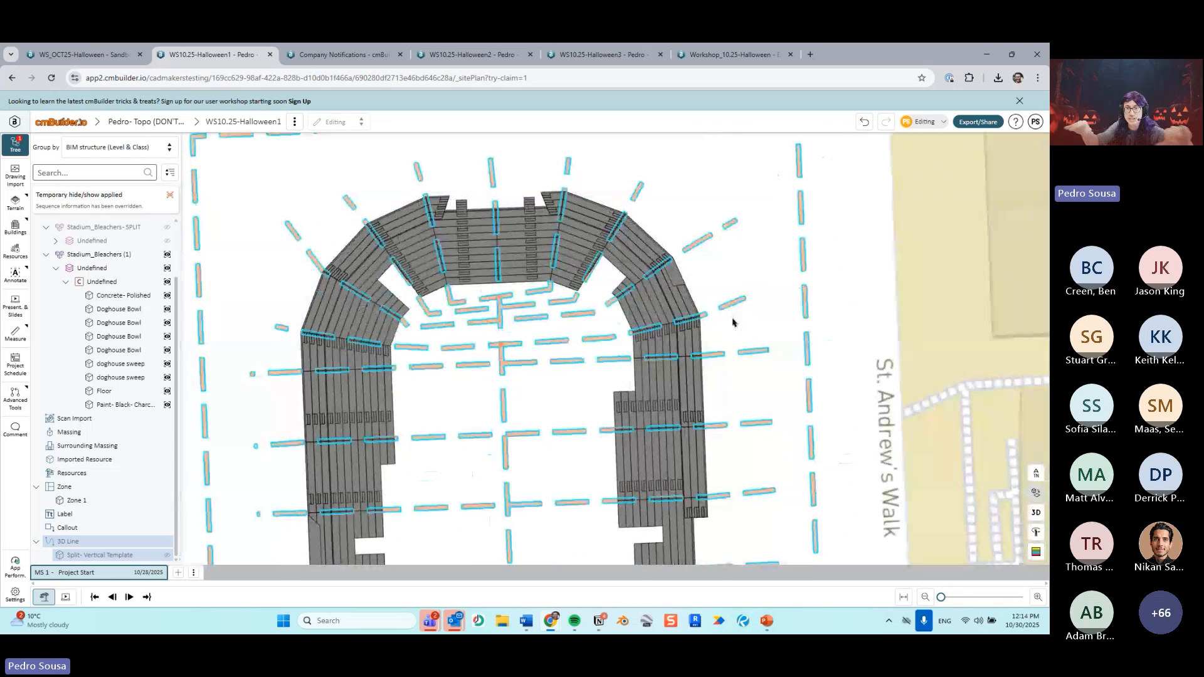
scroll(544, 351, "down", 3)
left_click_drag(525, 444, 524, 368)
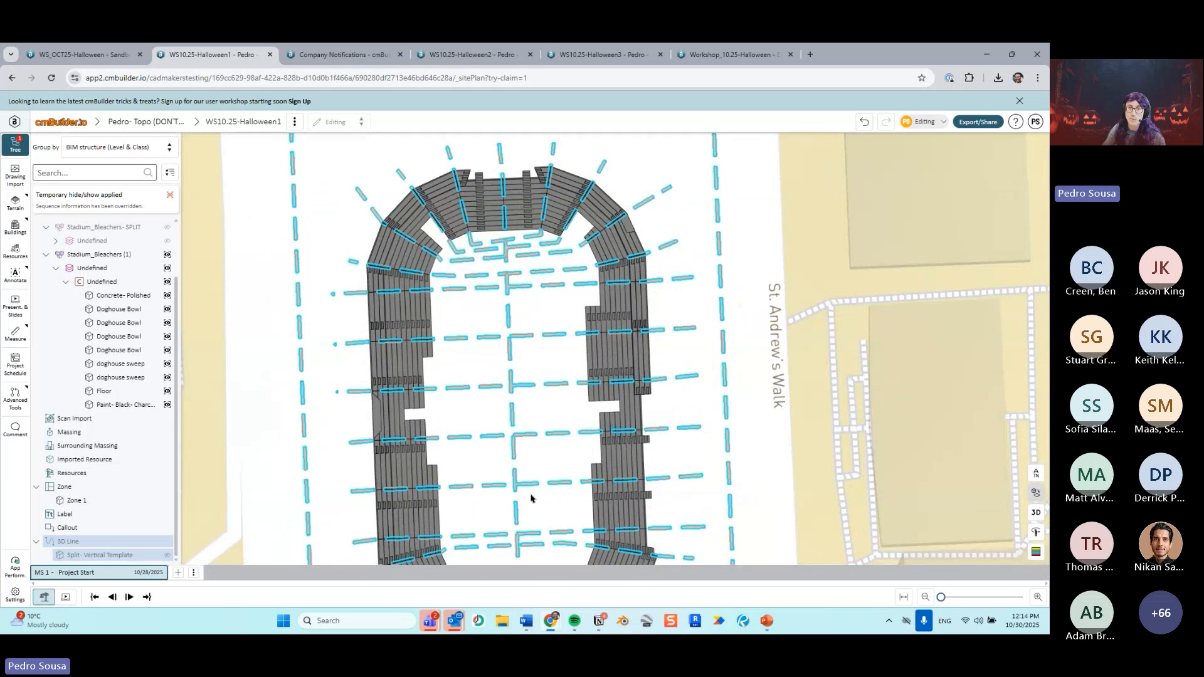
left_click_drag(531, 498, 535, 431)
key("ctrl")
key("ctrl")
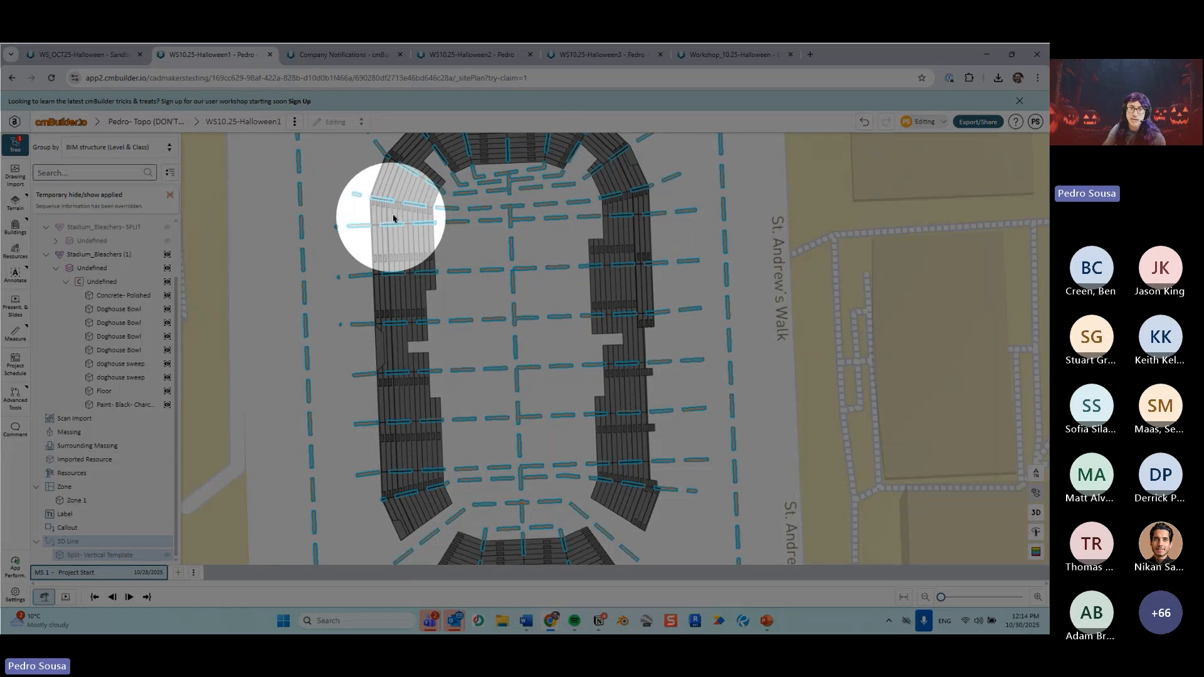
Step: Examine the template's lines around the curved end of the bleachers and its enclosing rectangle, then clear the selection
scroll(524, 342, "up", 5)
scroll(525, 341, "up", 2)
key("ctrl")
key("ctrl")
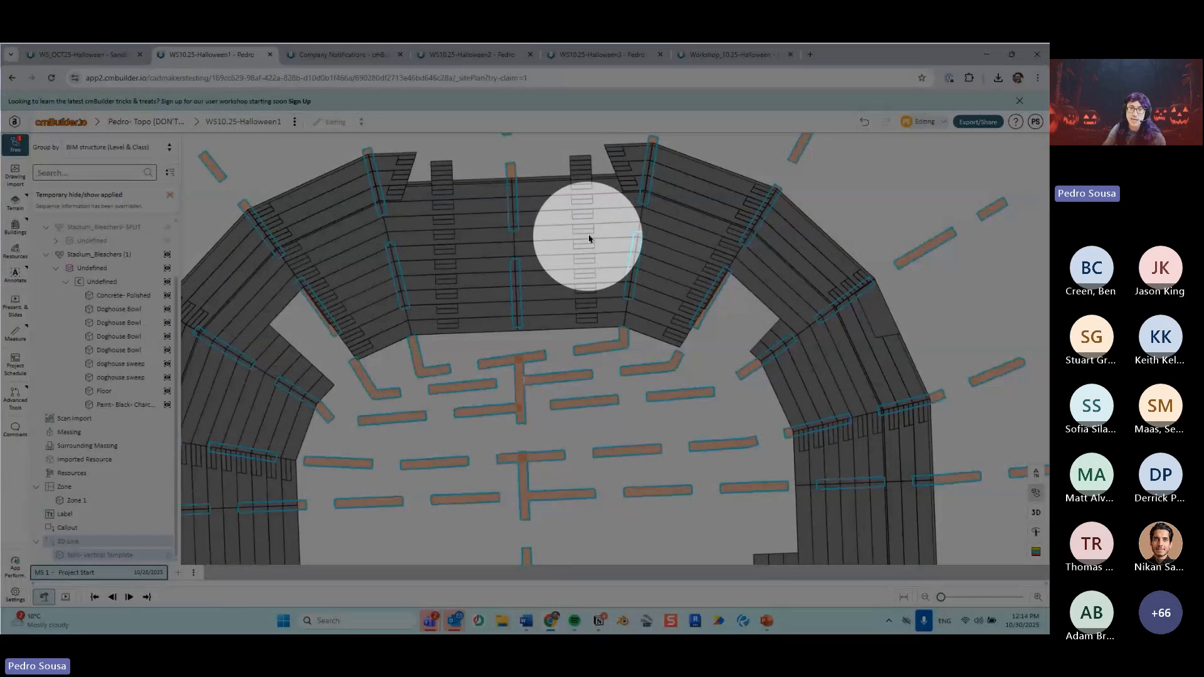
scroll(565, 238, "down", 5)
scroll(565, 239, "down", 4)
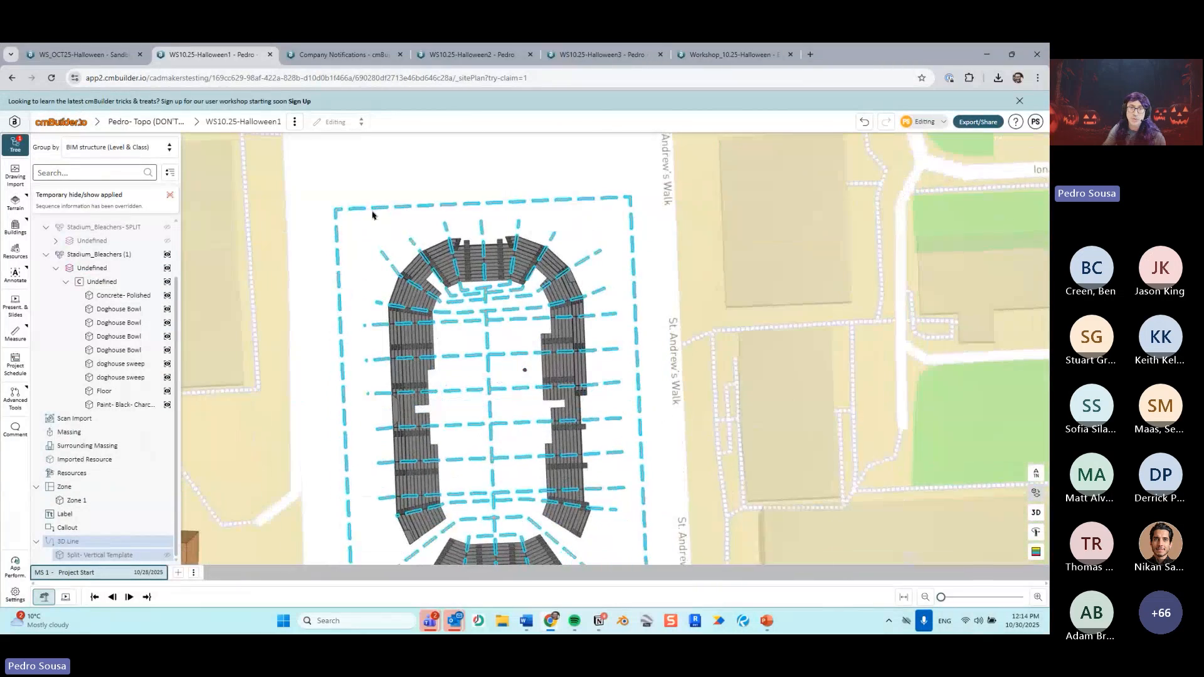
left_click_drag(646, 440, 621, 536)
scroll(588, 350, "up", 3)
left_click_drag(550, 371, 591, 360)
key("ctrl")
key("ctrl")
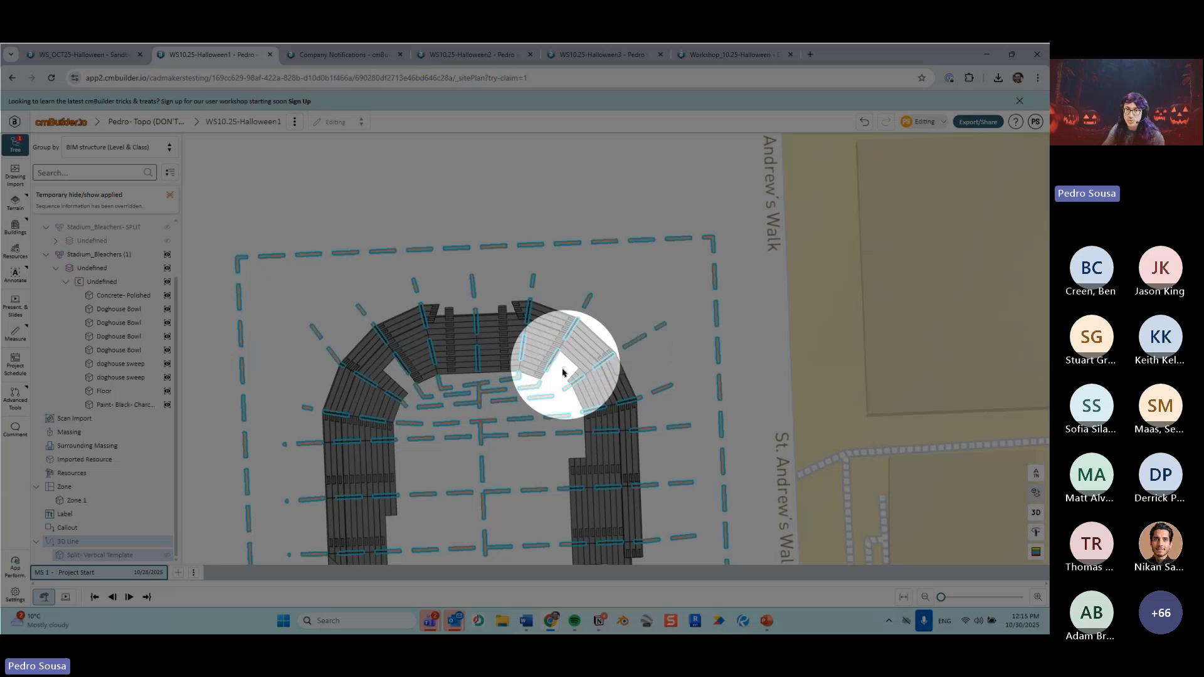
left_click_drag(561, 410, 603, 328)
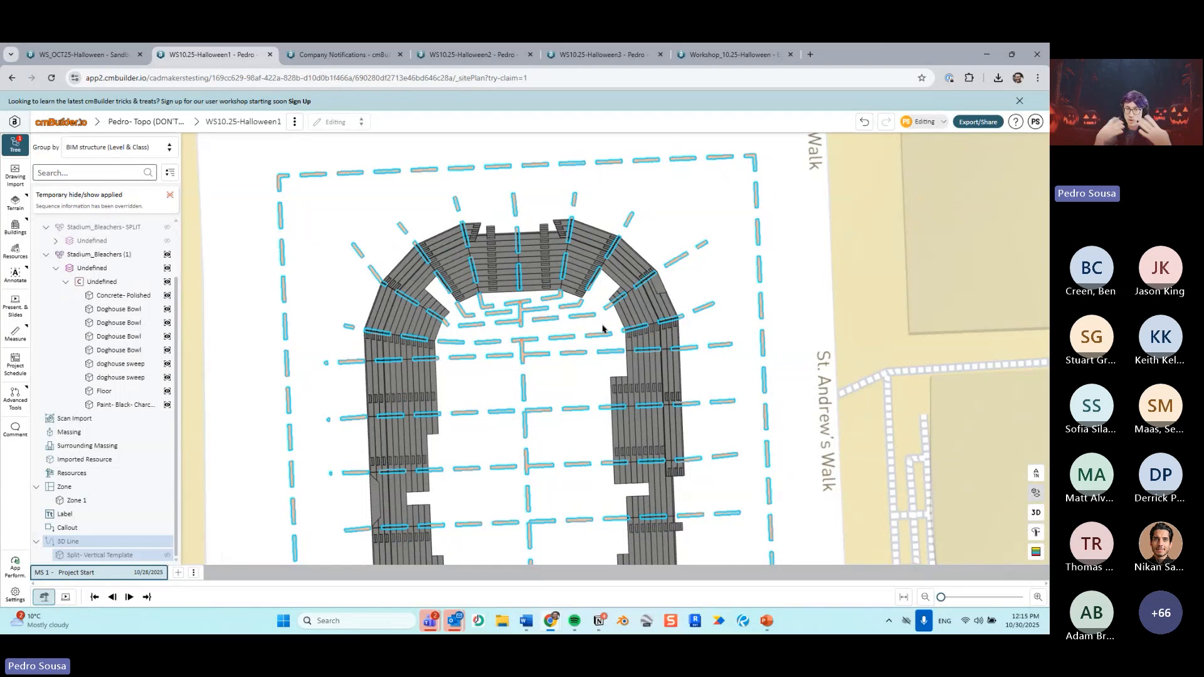
scroll(544, 301, "up", 5)
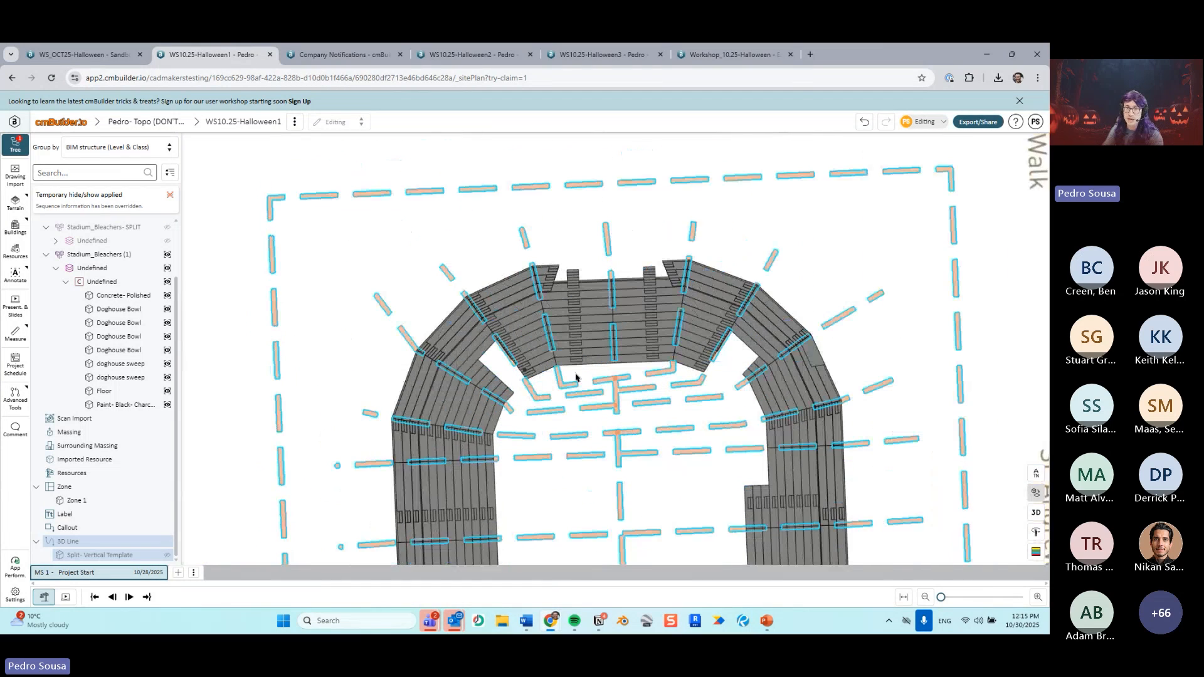
scroll(520, 298, "down", 5)
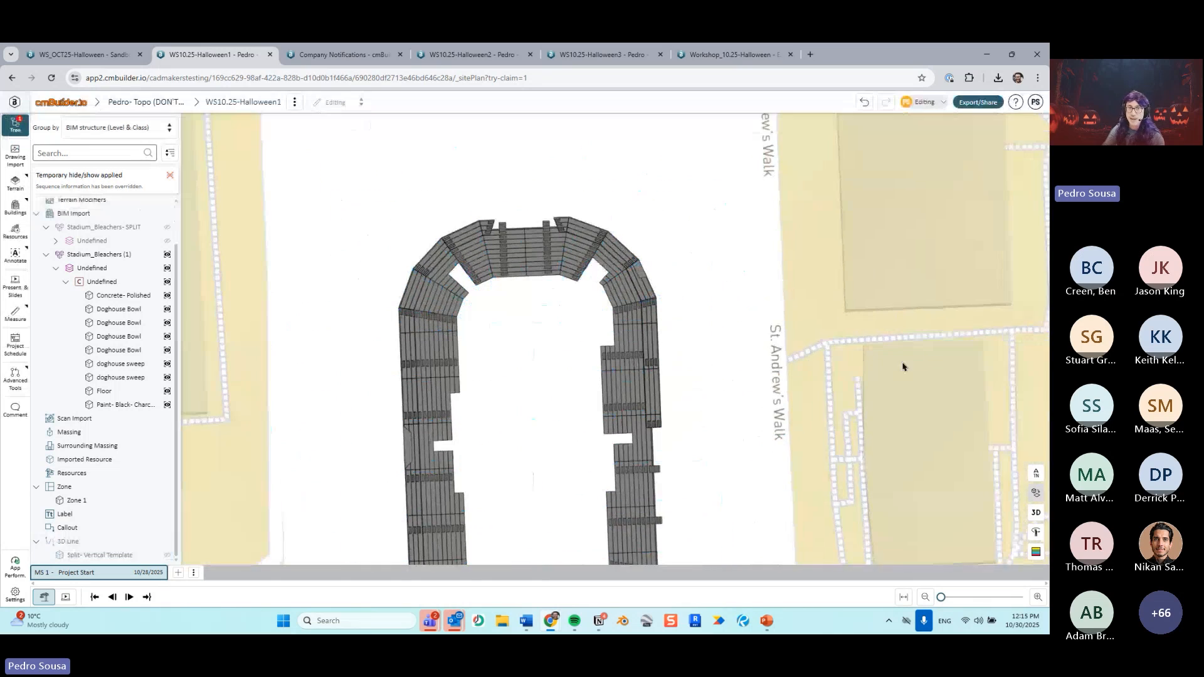
Step: Start a new 3D line on a Z plane inside the bleacher ring, at a plane offset of 84.86 m
middle_click_drag(536, 418, 530, 344)
scroll(530, 344, "down", 1)
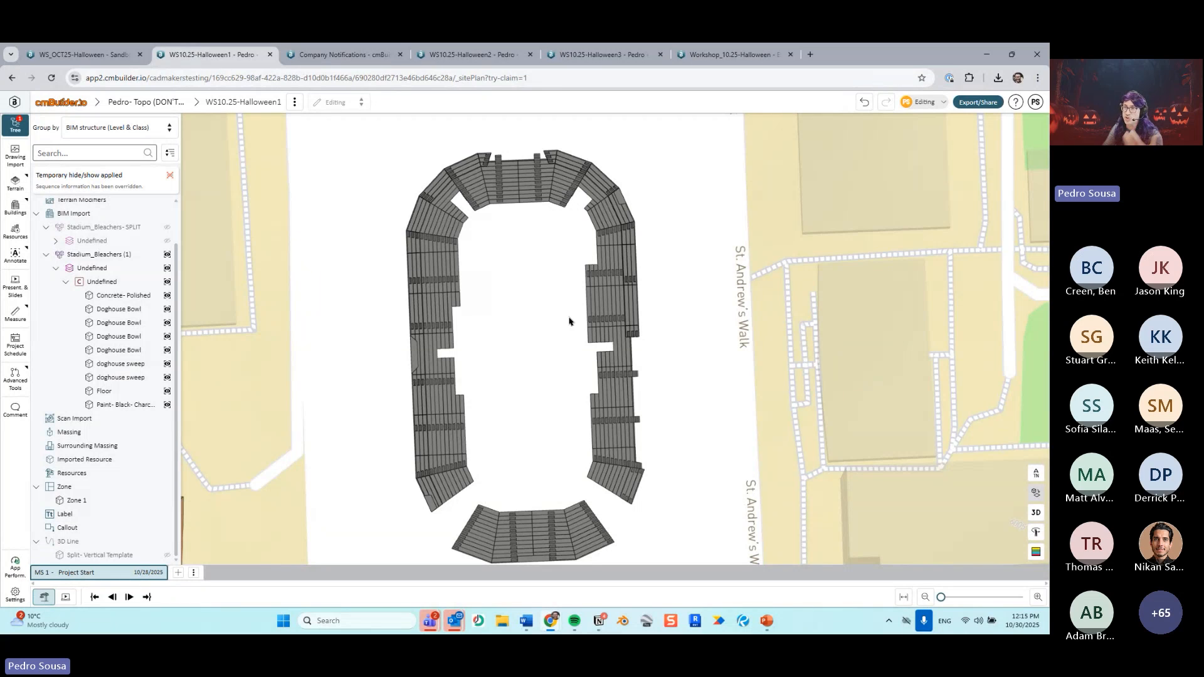
middle_click_drag(567, 319, 553, 255)
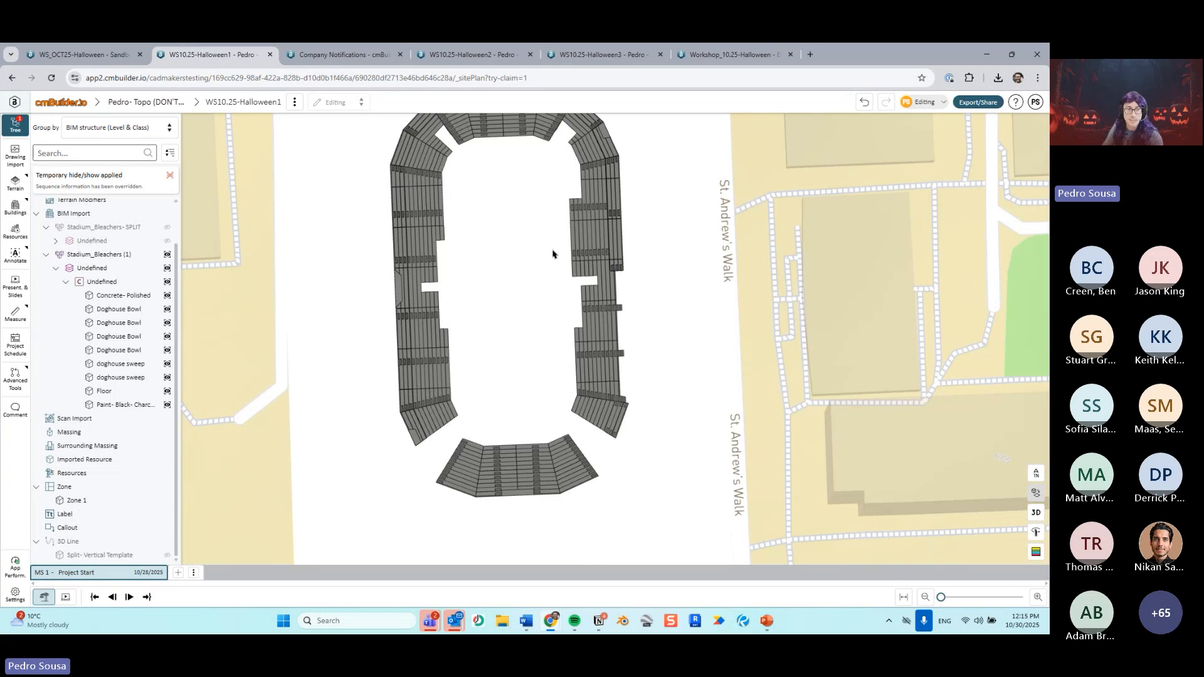
left_click(168, 543)
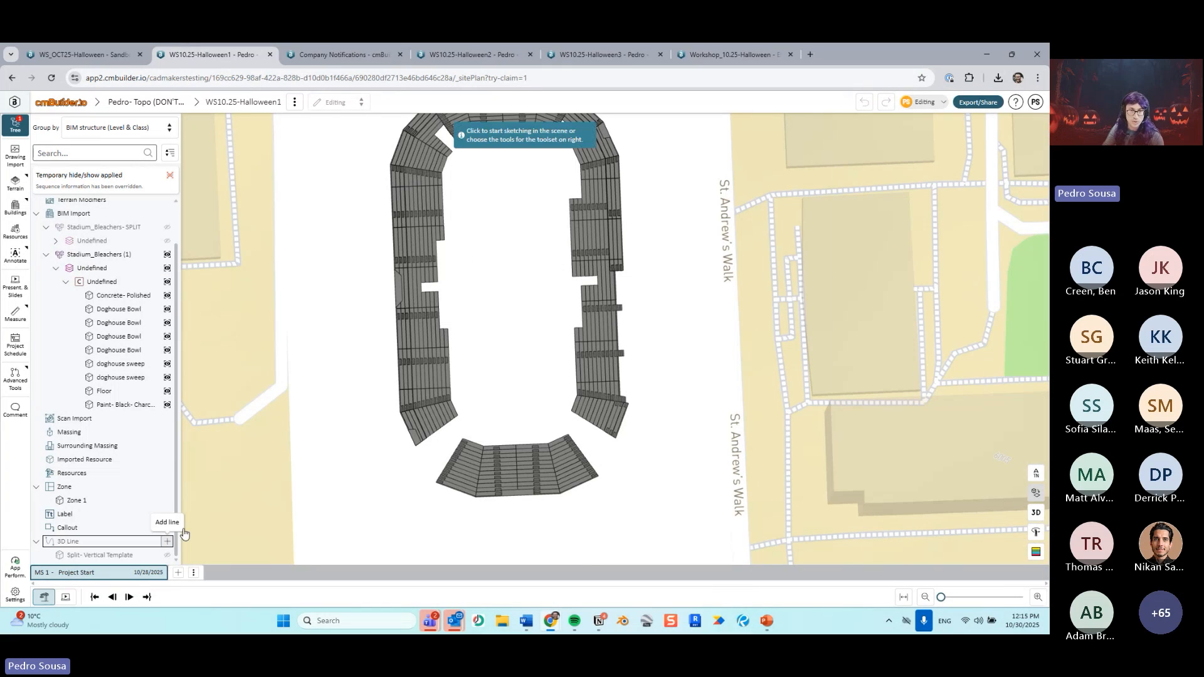
scroll(483, 352, "up", 4)
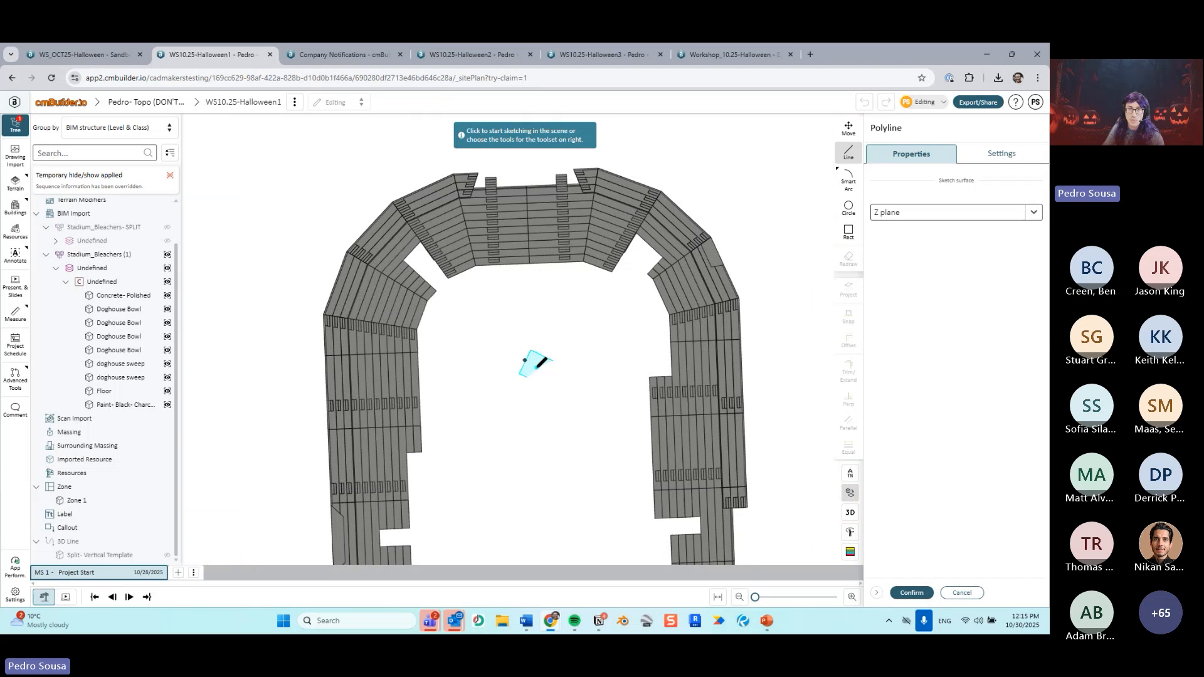
left_click(537, 365)
scroll(536, 341, "up", 3)
middle_click_drag(538, 346, 528, 379)
key("Escape")
Step: Draw one line lengthwise through the middle of the stadium and another across it, both extending past the bleachers
middle_click_drag(574, 276, 564, 389)
scroll(528, 362, "up", 5)
scroll(525, 360, "up", 5)
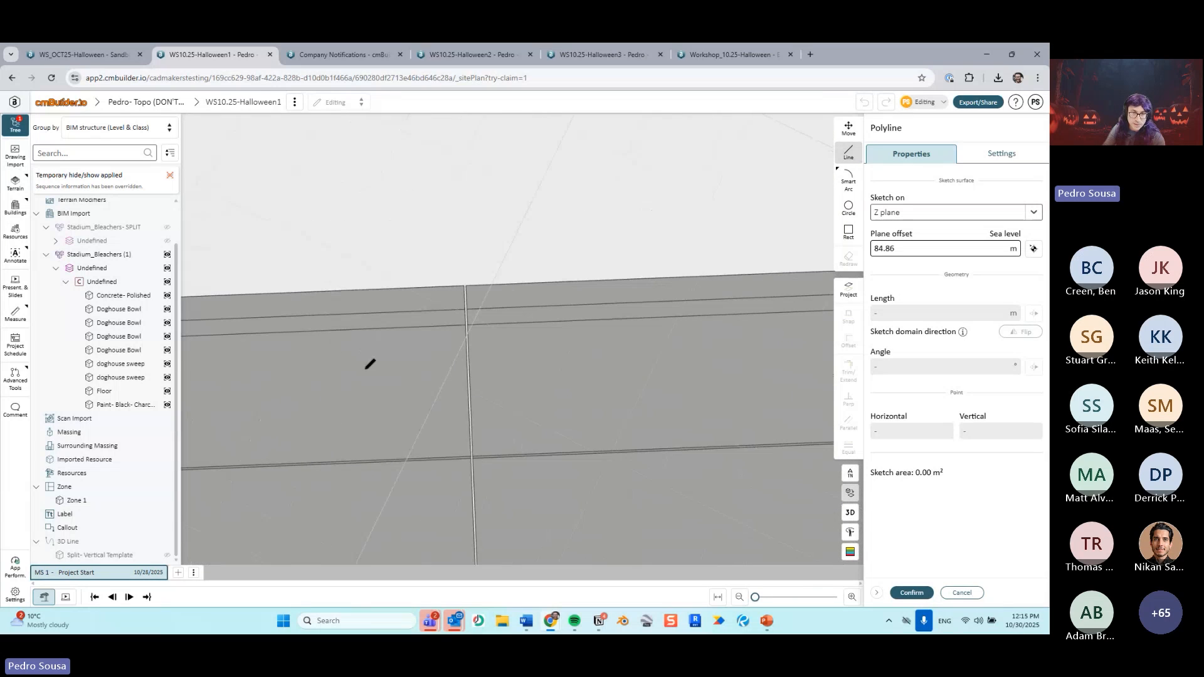
middle_click_drag(459, 318, 534, 357)
scroll(493, 295, "up", 5)
scroll(533, 353, "down", 4)
scroll(533, 337, "down", 10)
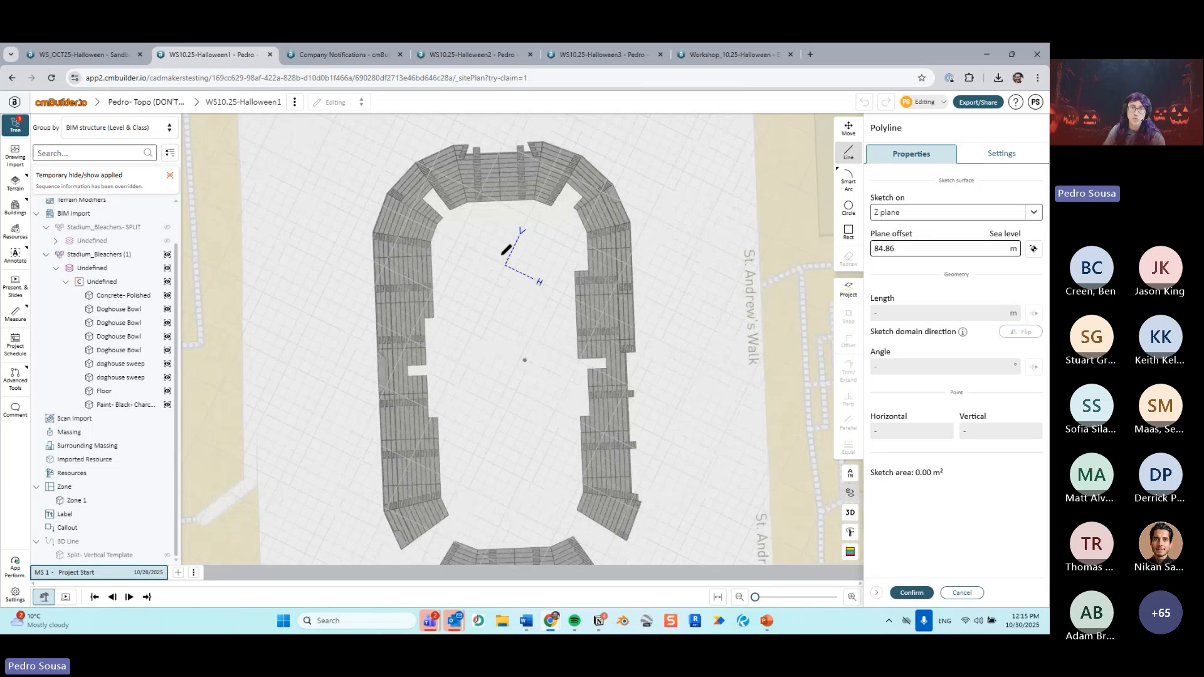
scroll(505, 250, "down", 3)
double_click(519, 537)
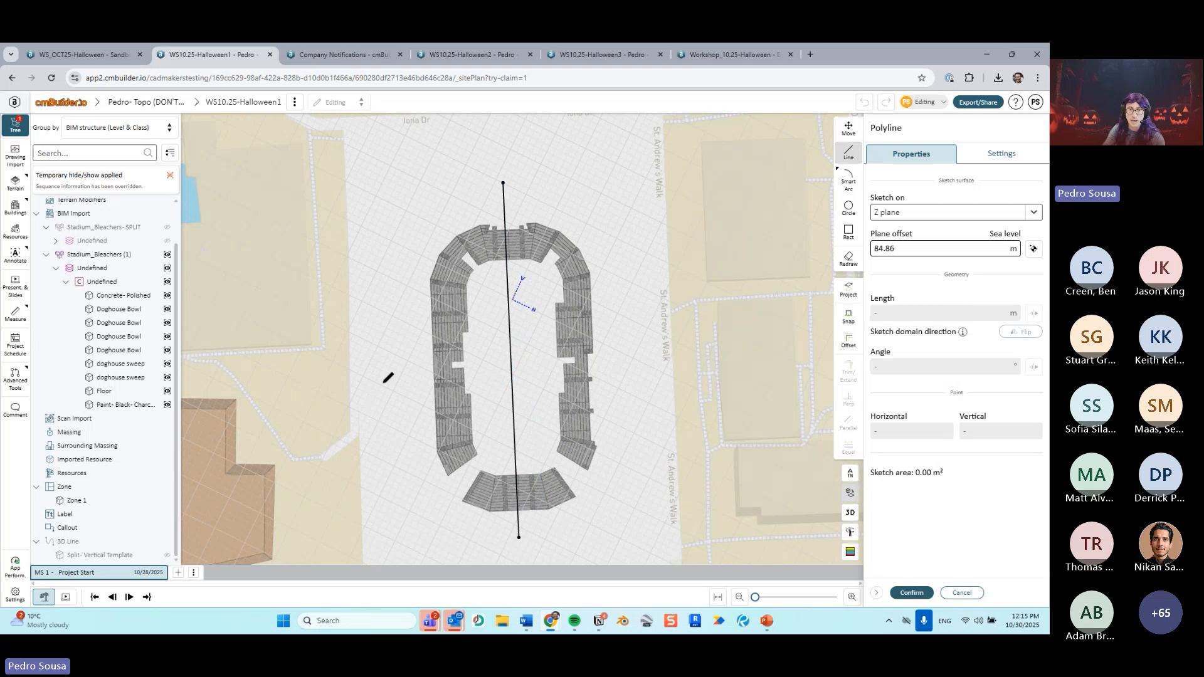
double_click(631, 370)
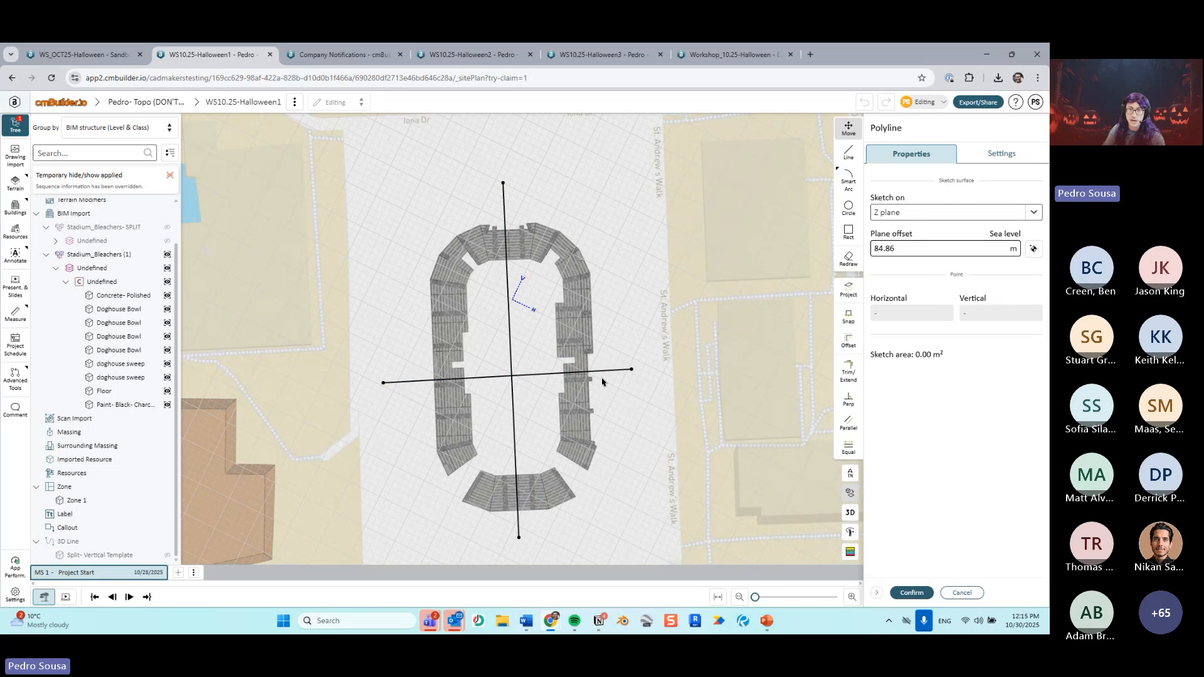
Step: Add a vertex to the lengthwise line and place it at the outer end of the end stand's middle panel joint
scroll(583, 384, "up", 3)
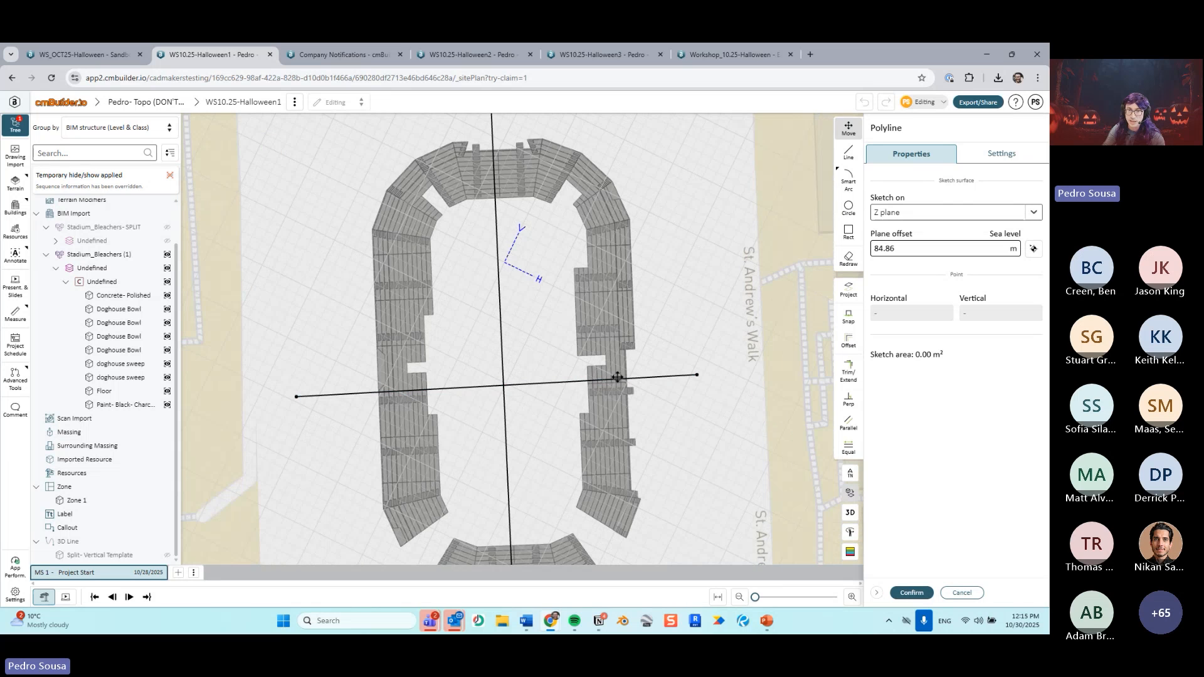
scroll(561, 303, "up", 10)
scroll(562, 302, "up", 10)
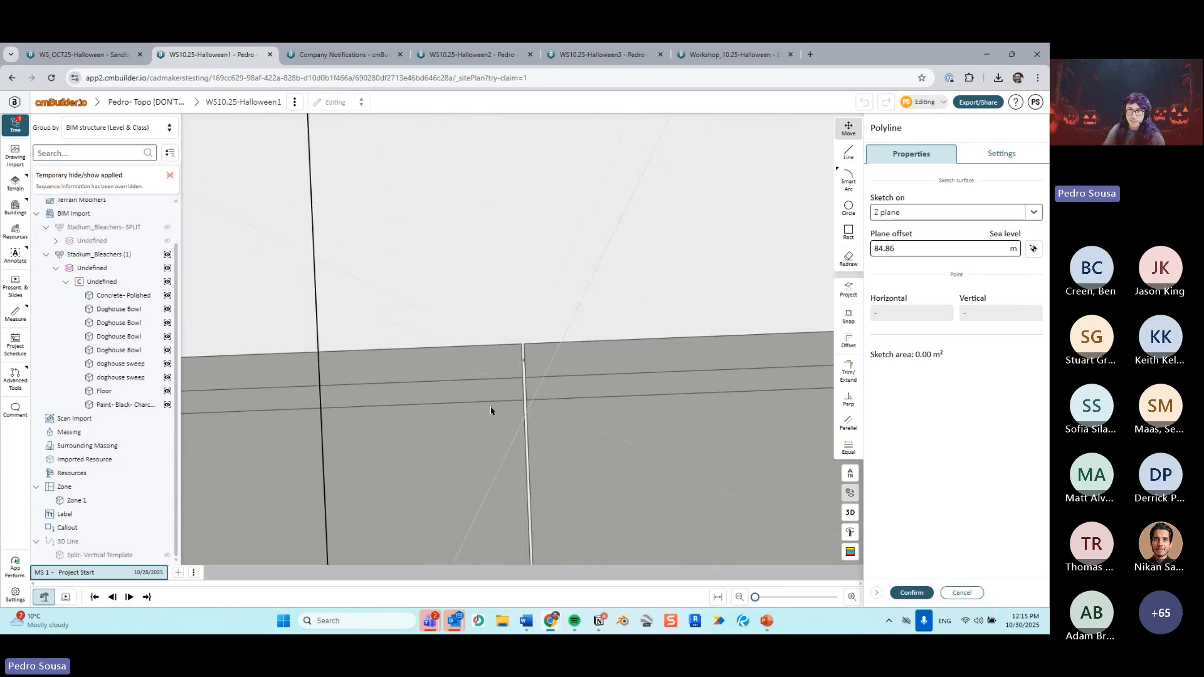
left_click(849, 152)
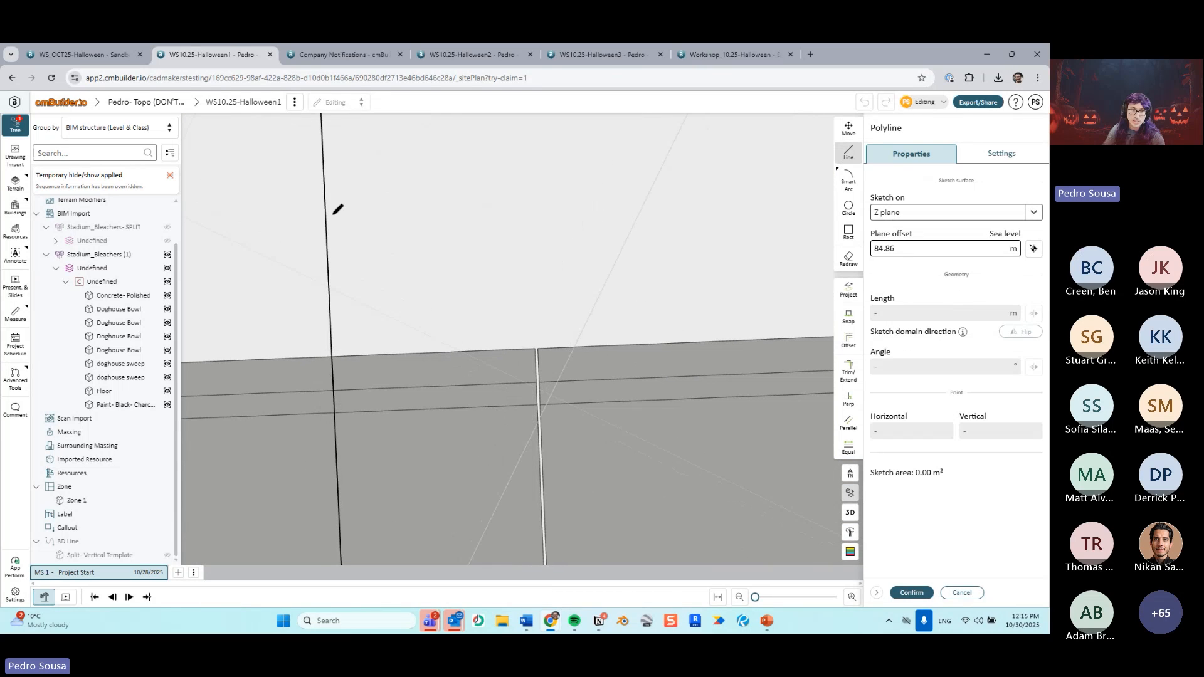
left_click(329, 211)
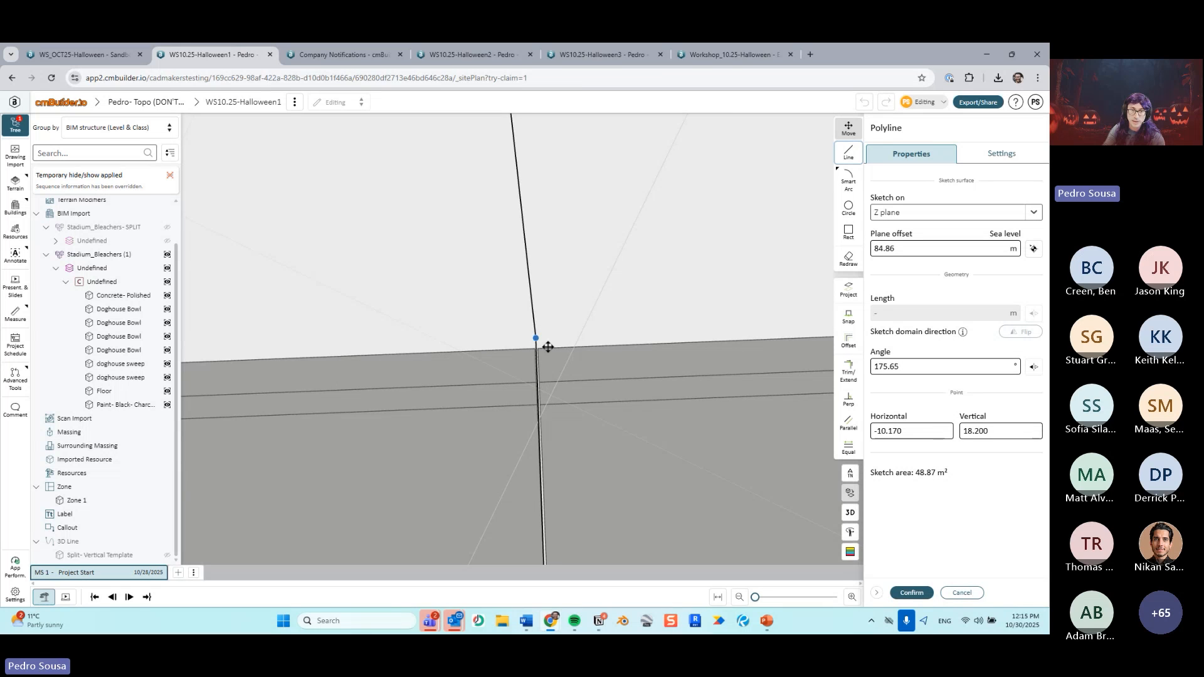
Step: Add a vertex to the lengthwise line and place it at the inner end of the first end stand's middle panel joint
scroll(548, 347, "up", 3)
scroll(585, 344, "down", 10)
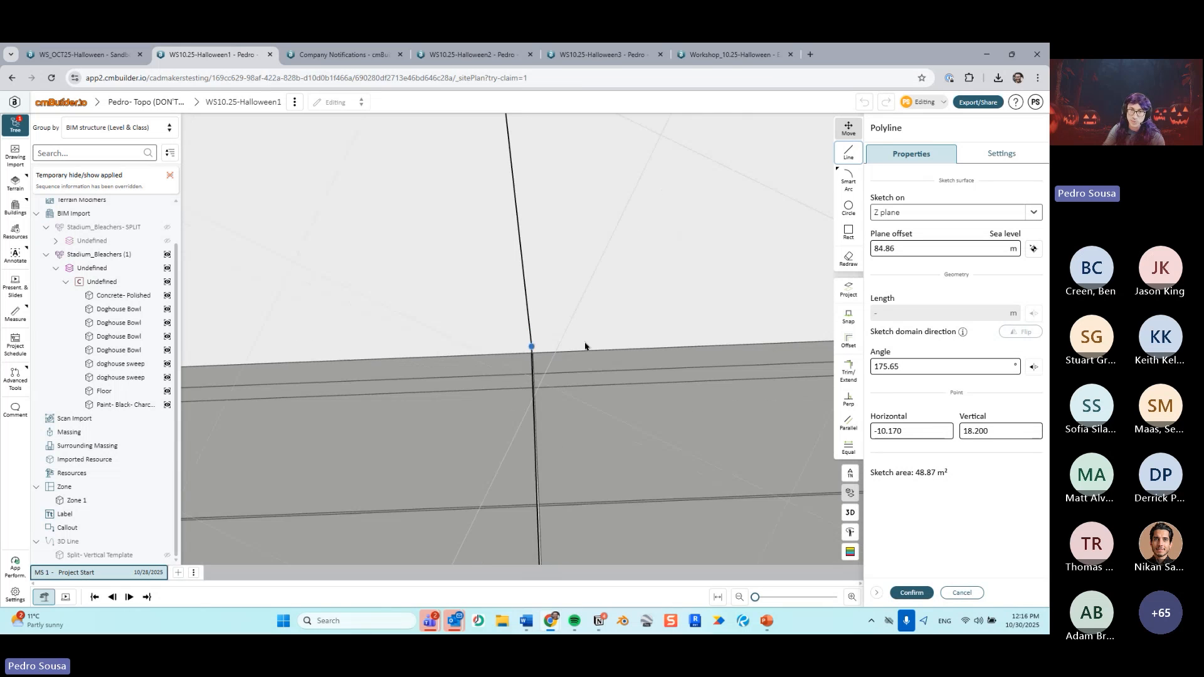
scroll(569, 475, "up", 4)
middle_click_drag(511, 514, 463, 240)
scroll(564, 344, "down", 3)
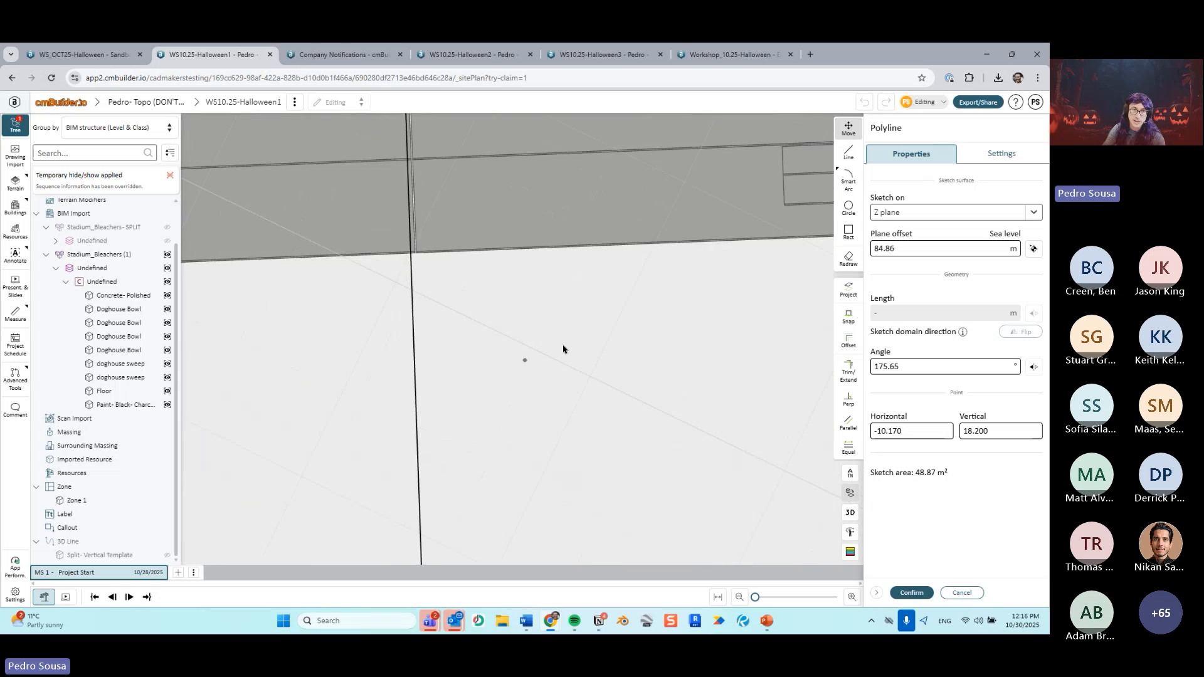
left_click(848, 152)
middle_click_drag(440, 289, 543, 376)
scroll(543, 376, "up", 3)
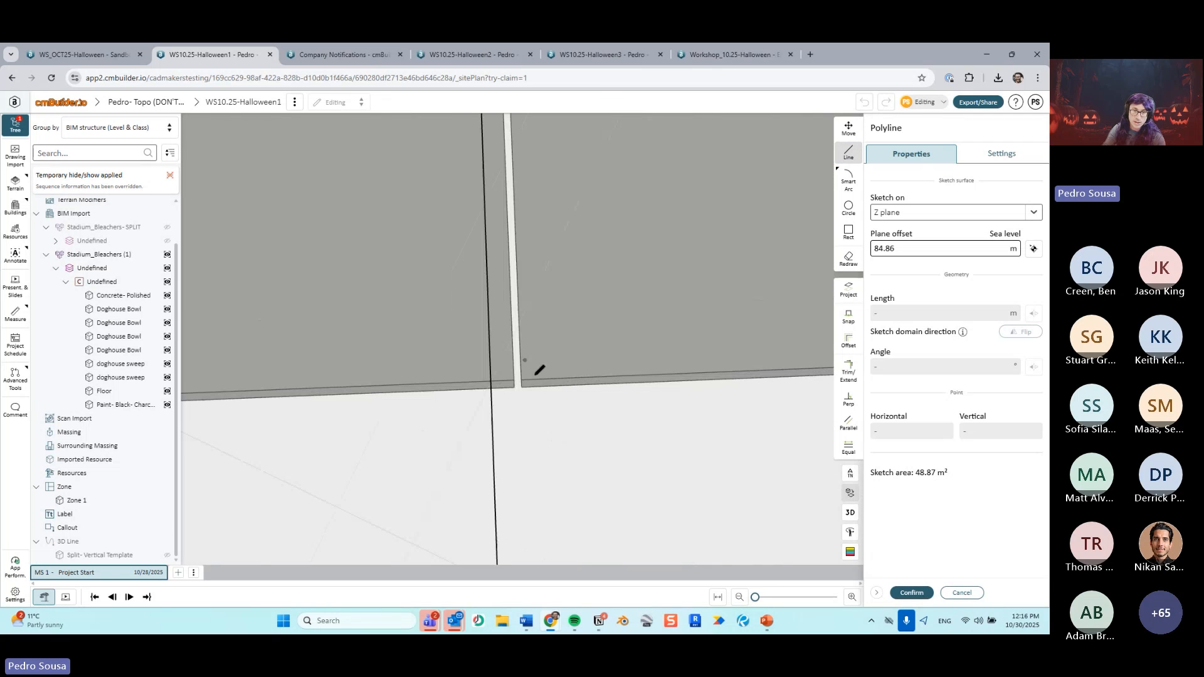
left_click_drag(495, 418, 518, 420)
left_click_drag(523, 419, 523, 419)
scroll(526, 360, "down", 2)
scroll(593, 296, "down", 10)
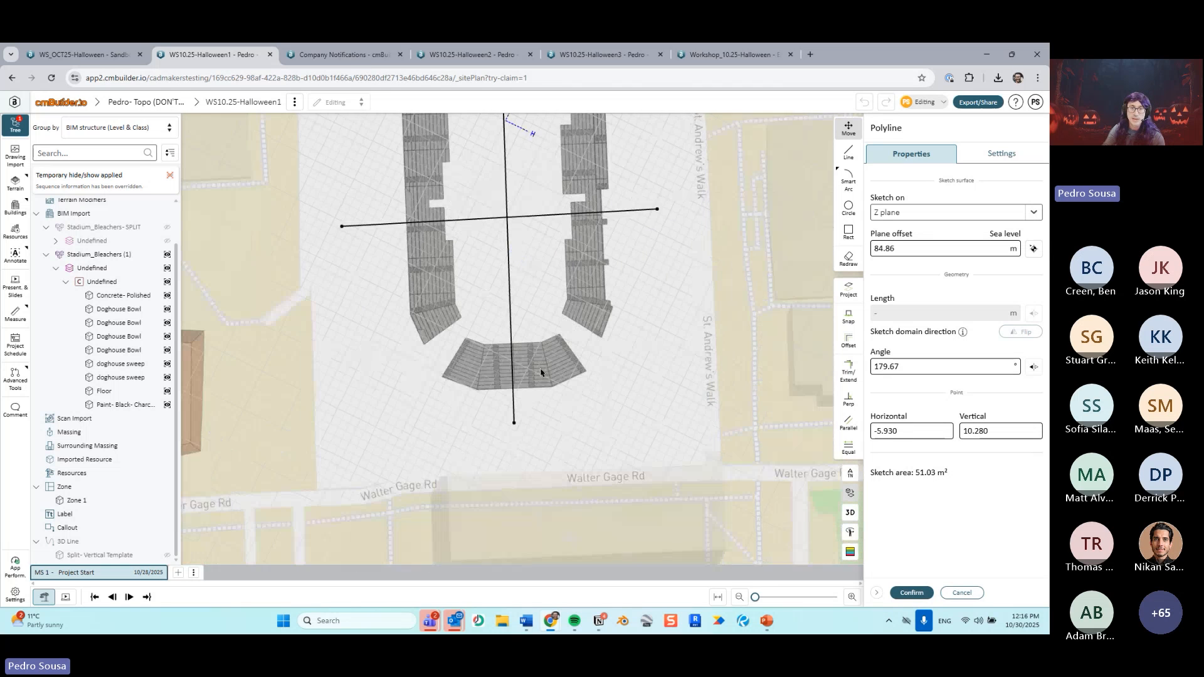
Step: Add a vertex to the lengthwise line and place it at the inner end of the opposite end stand's middle joint
scroll(538, 370, "up", 8)
scroll(550, 324, "up", 8)
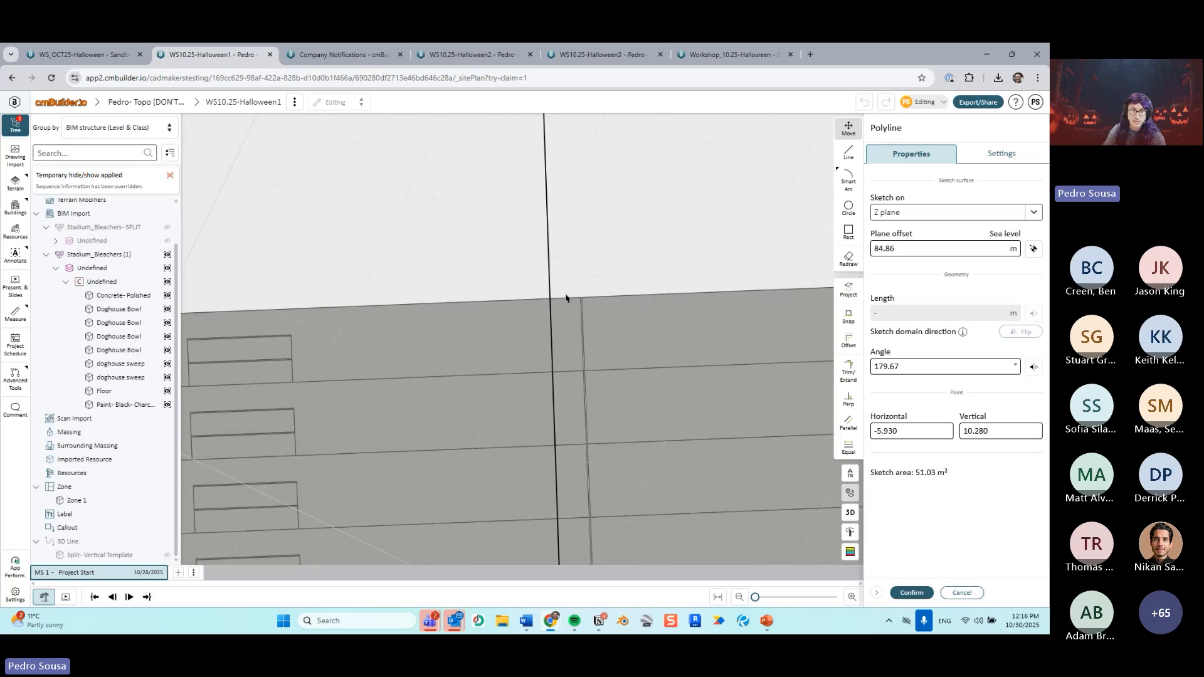
key("l")
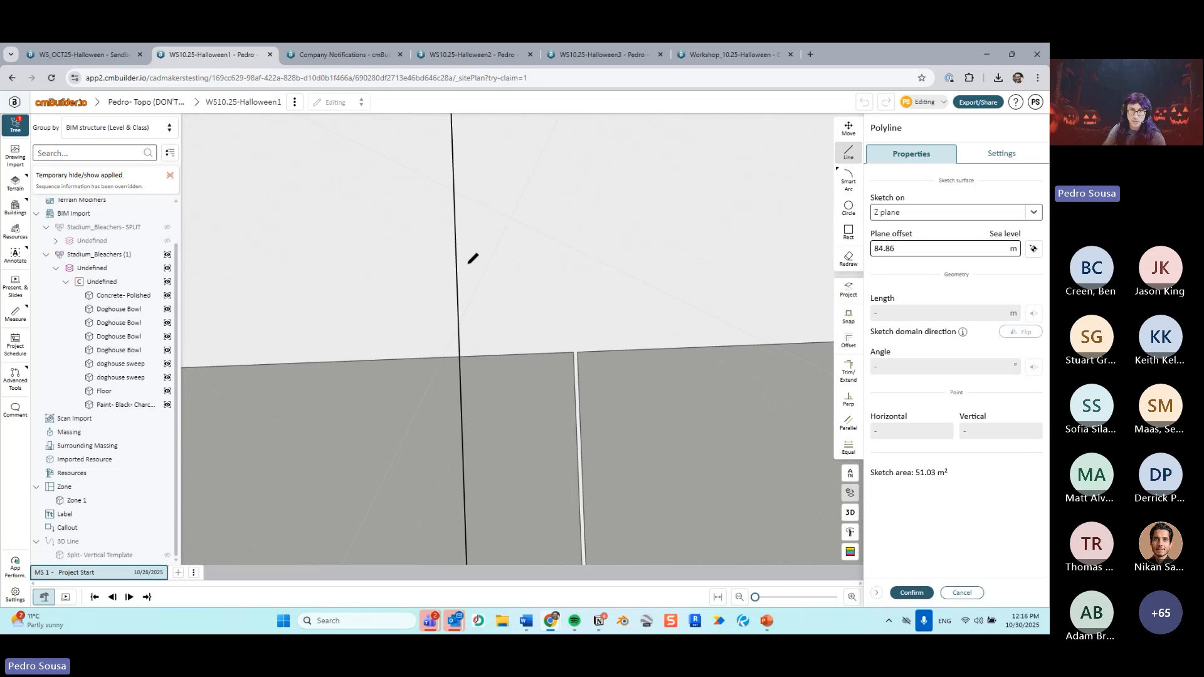
left_click(457, 260)
left_click_drag(457, 261, 574, 346)
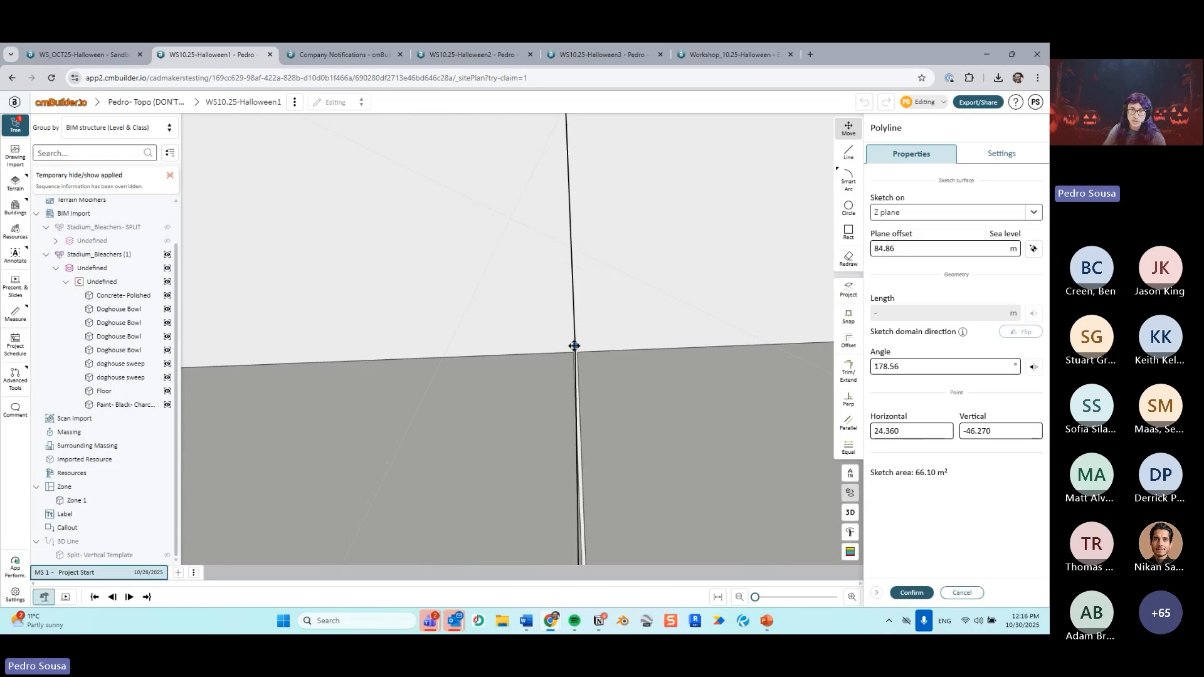
scroll(675, 352, "up", 2)
right_click_drag(613, 343, 486, 411)
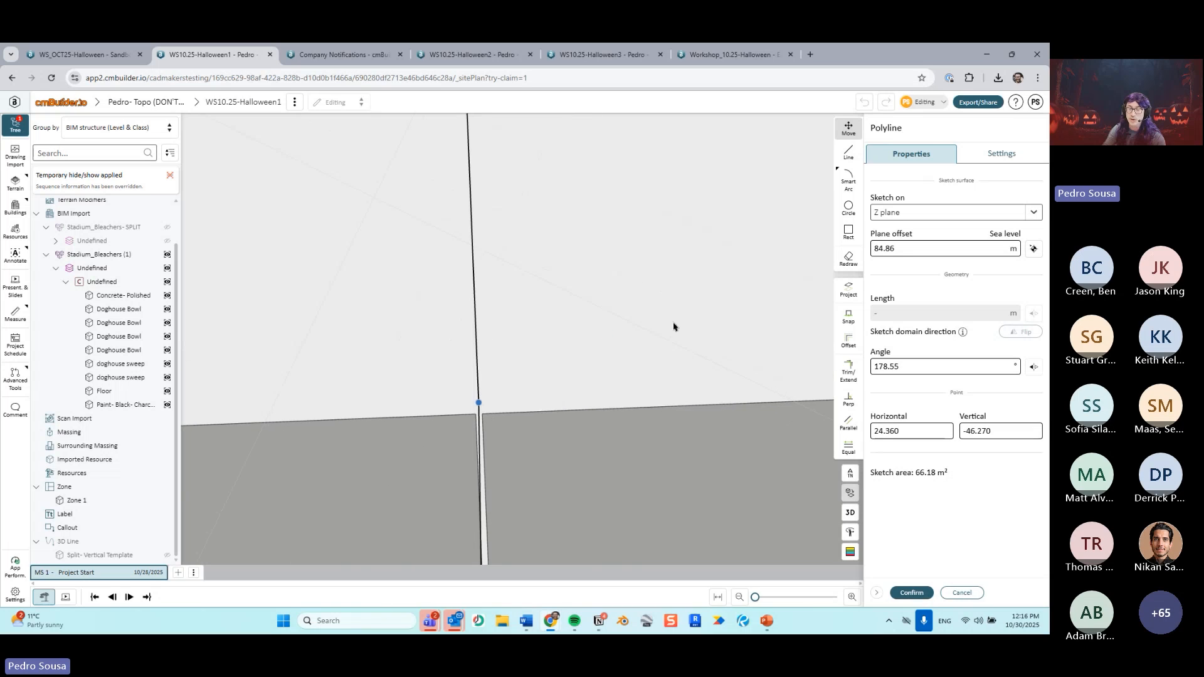
scroll(664, 309, "down", 3)
left_click_drag(693, 275, 753, 237)
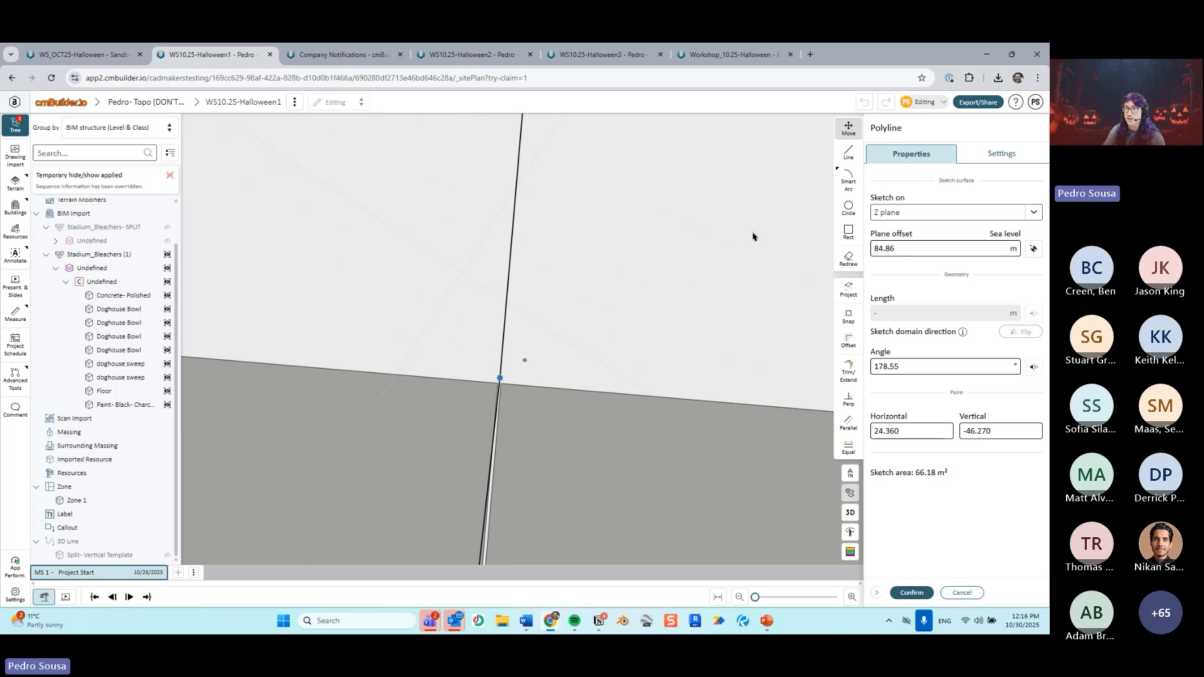
Step: Add another vertex on the lengthwise line just inside the opposite end stand, then clear the selection
left_click(847, 153)
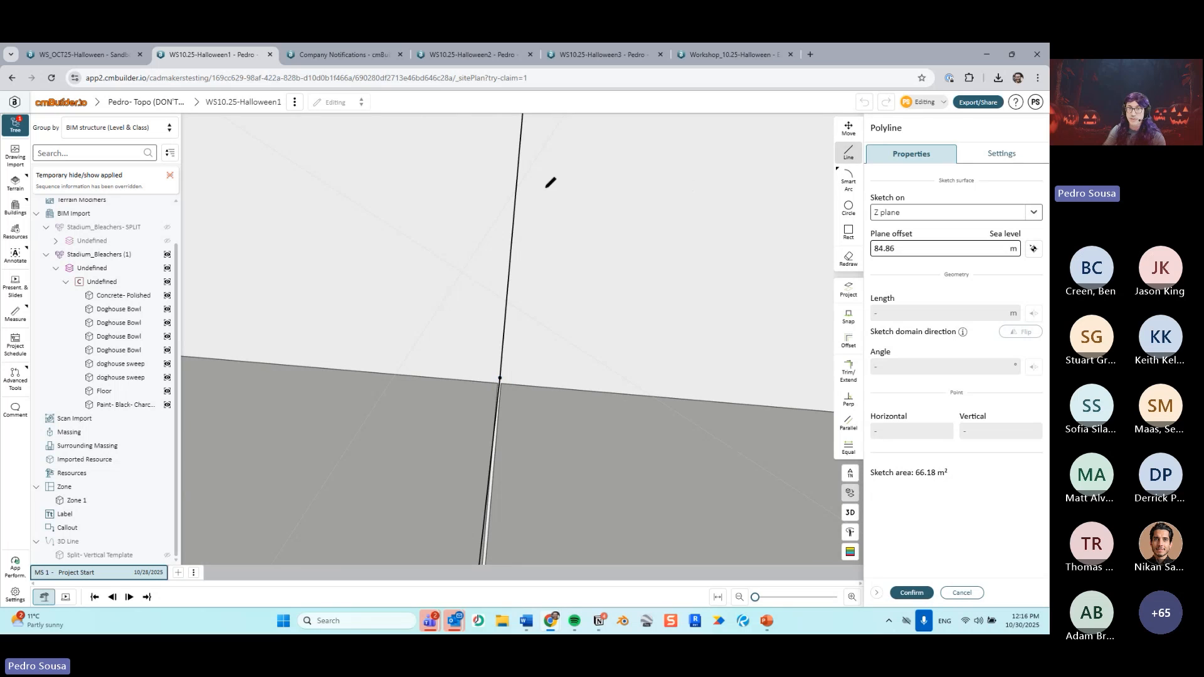
left_click(508, 250)
key("Escape")
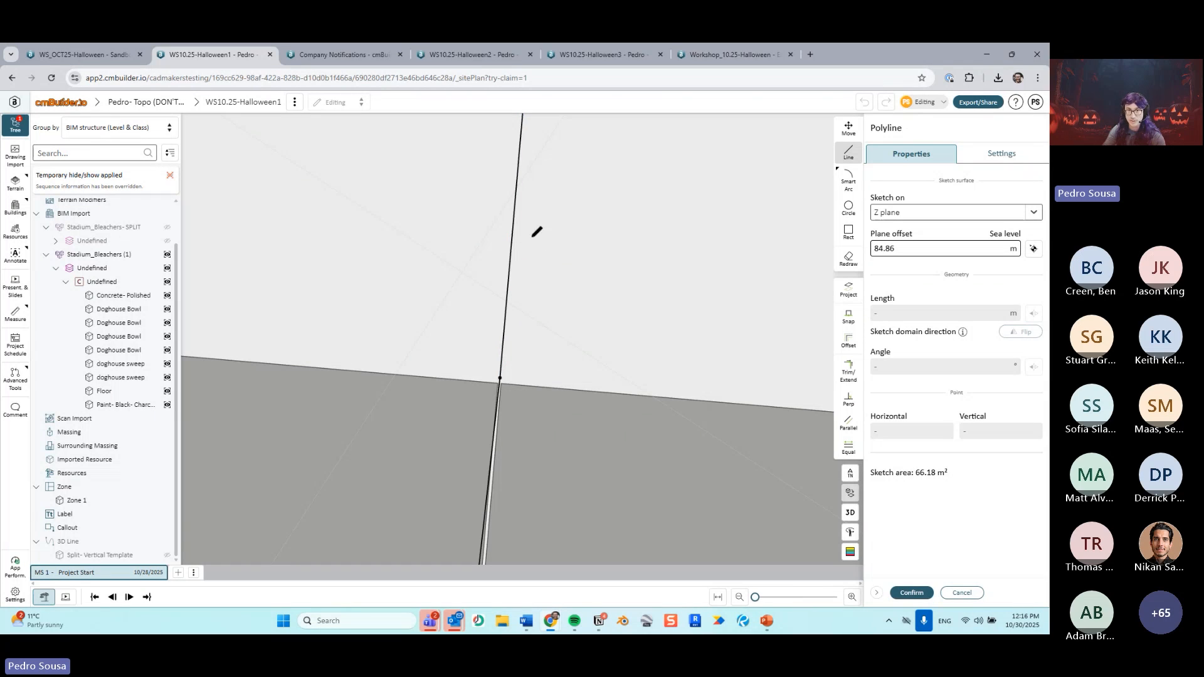
left_click(513, 229)
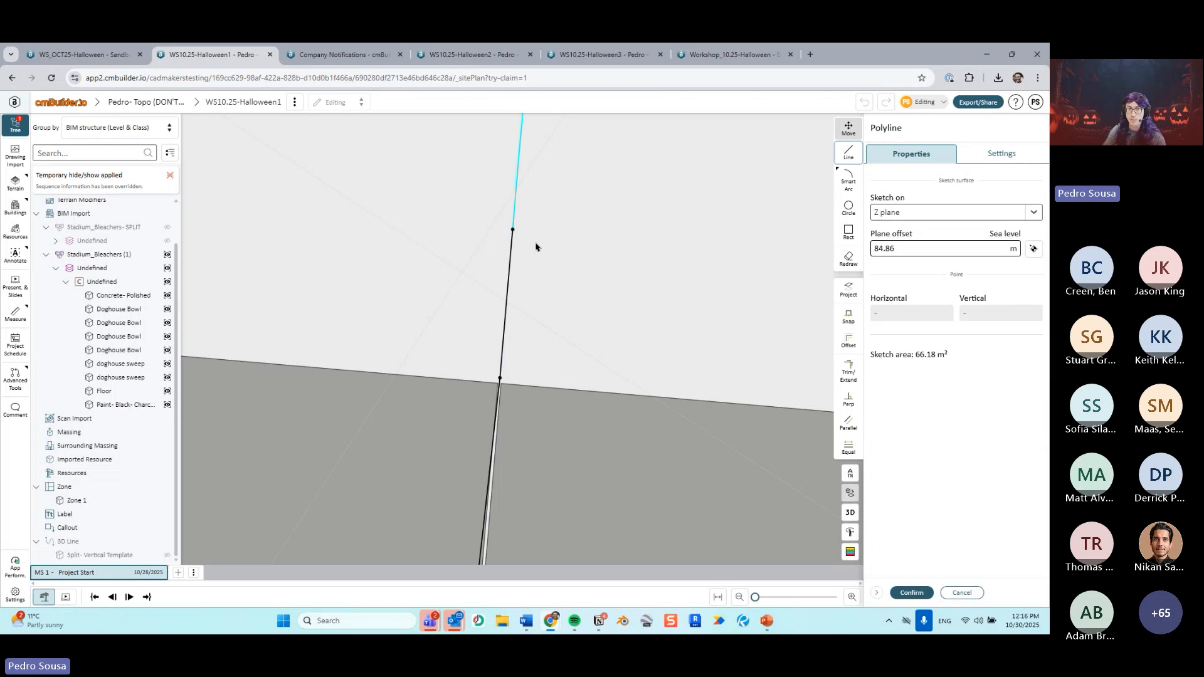
left_click(604, 292)
Step: Place a lengthwise-line vertex just beyond the outer end of the opposite end stand's middle joint, so the line follows the joint
scroll(601, 307, "down", 10)
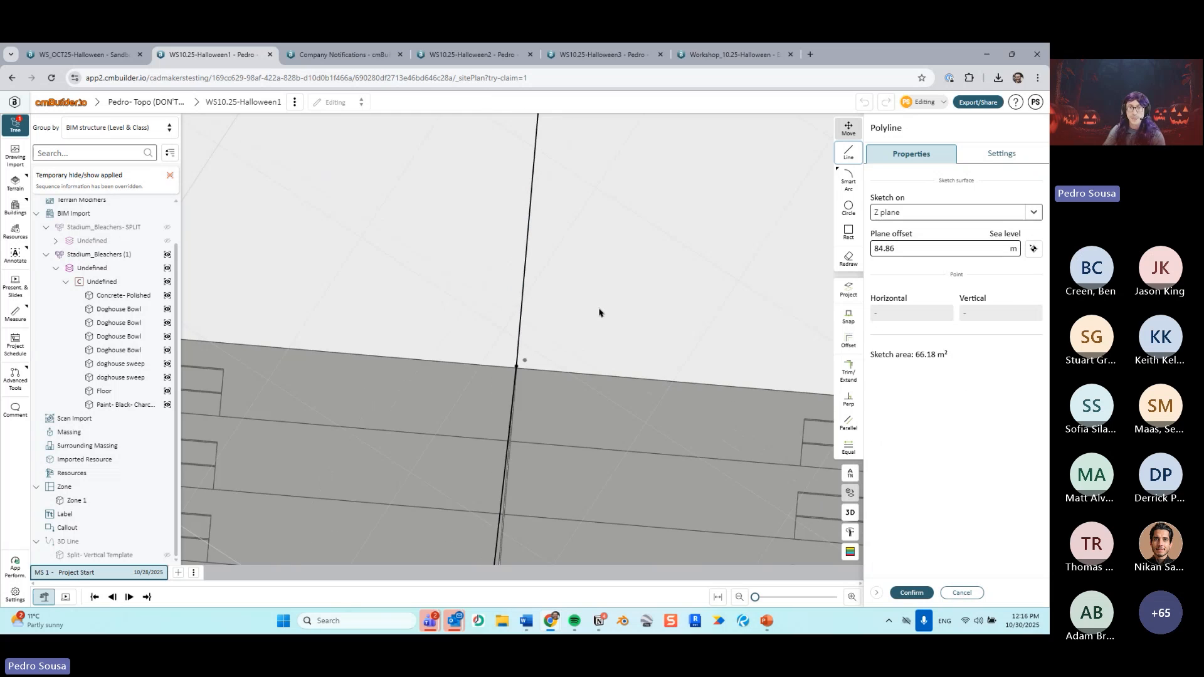
scroll(572, 461, "up", 6)
scroll(526, 343, "up", 4)
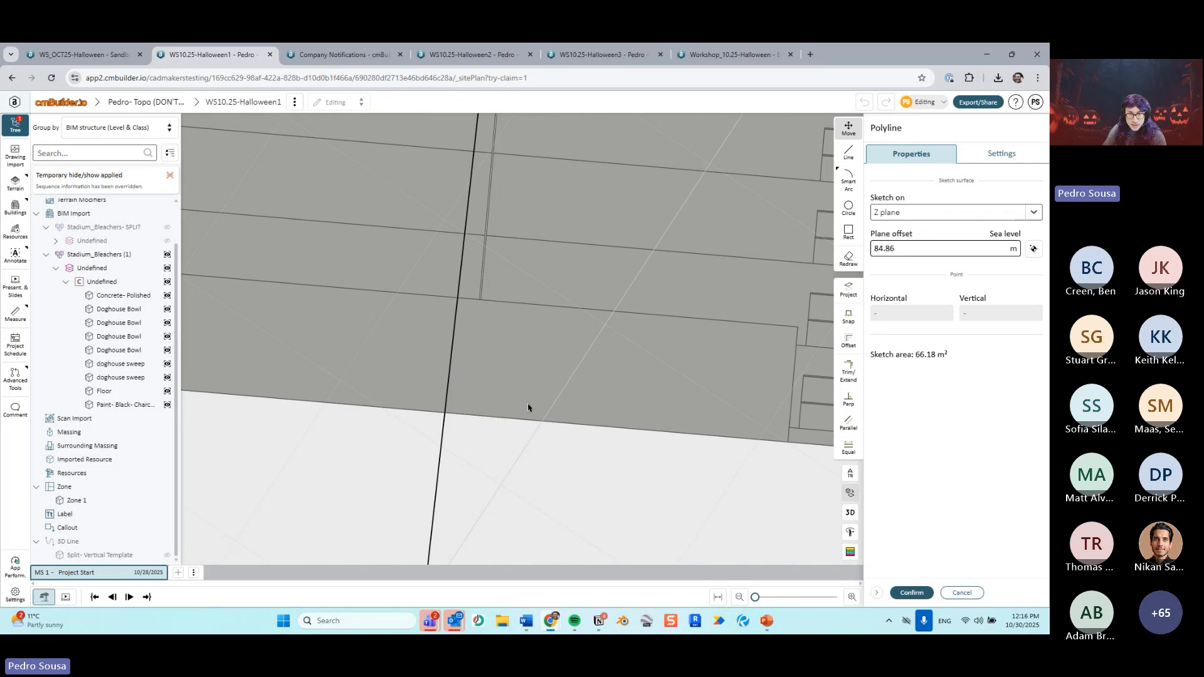
left_click_drag(407, 484, 445, 490)
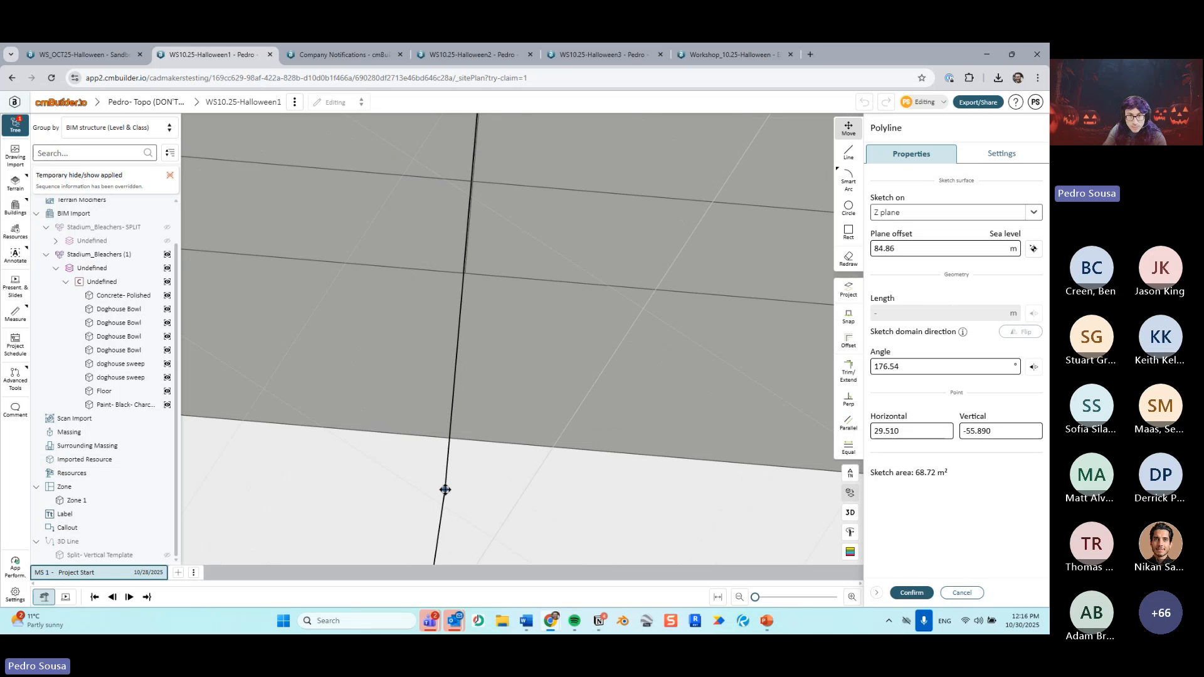
scroll(540, 379, "up", 3)
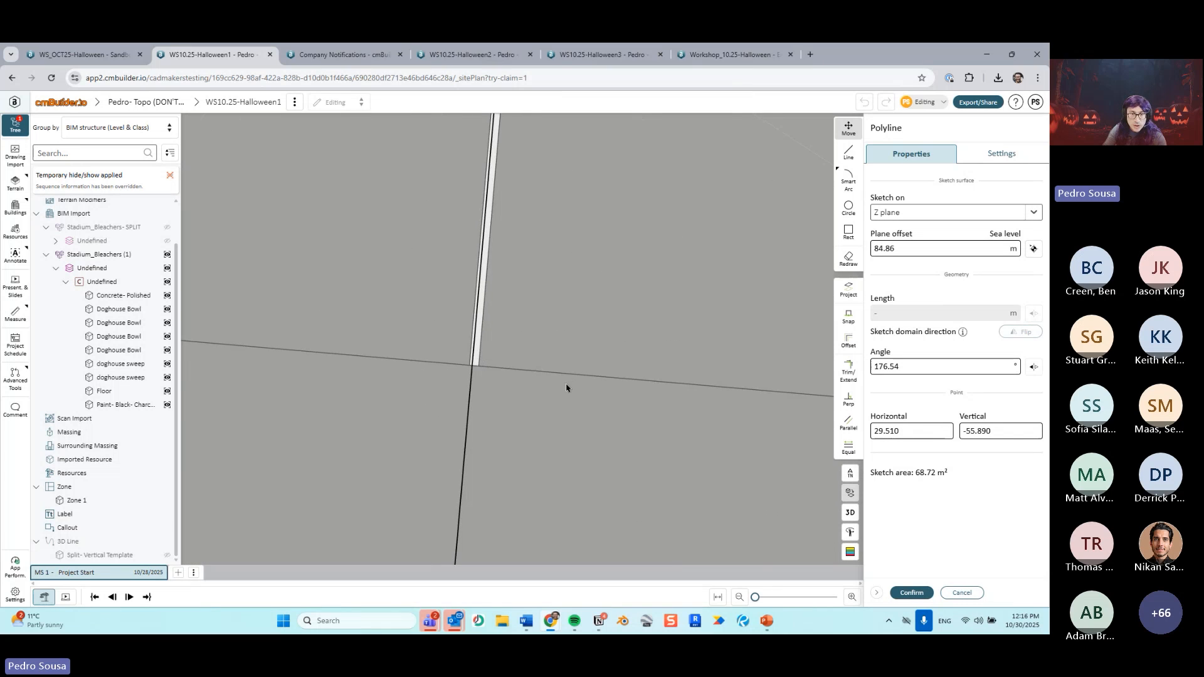
scroll(565, 376, "down", 5)
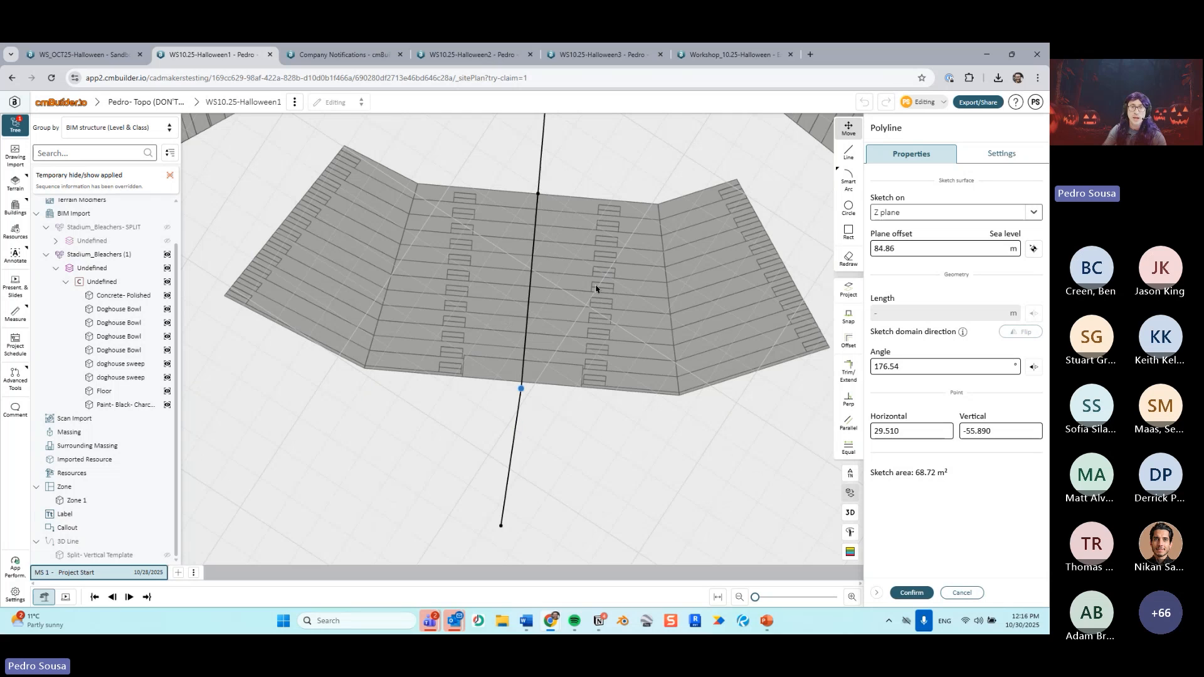
Step: Add a vertex to the crosswise line and place it at the outer end of the first side stand's panel joint
right_click_drag(596, 289, 594, 355)
scroll(602, 382, "up", 5)
left_click_drag(618, 433, 534, 398)
scroll(541, 426, "up", 3)
scroll(539, 439, "up", 5)
key("l")
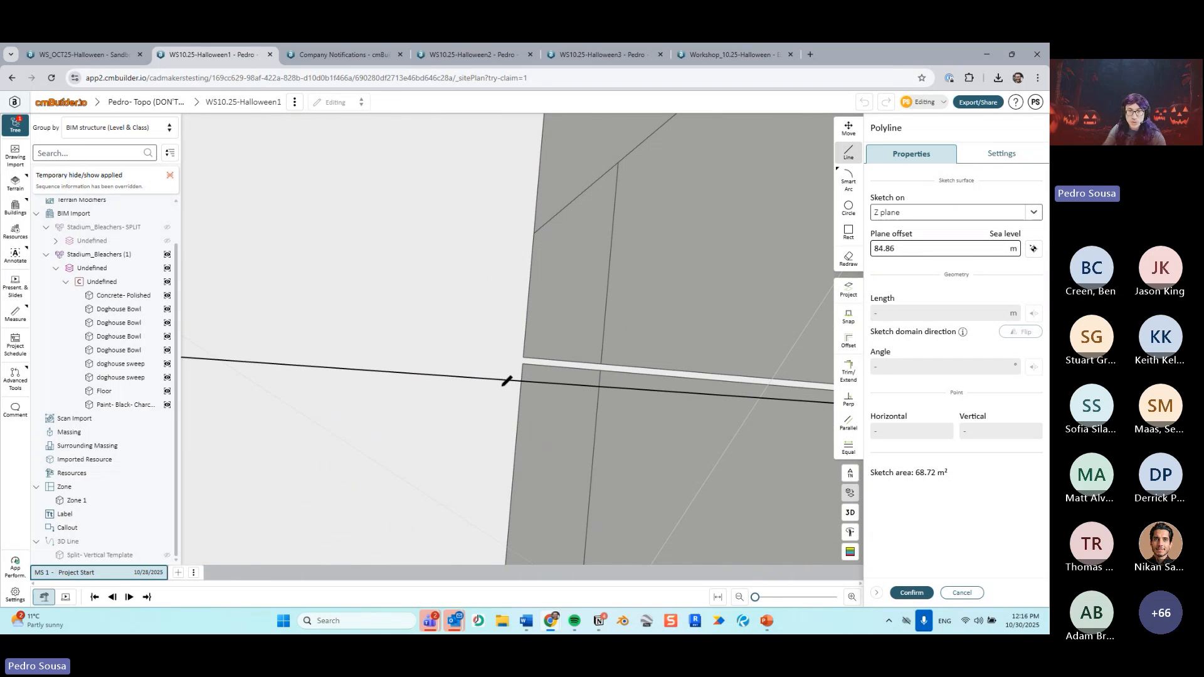
left_click_drag(505, 378, 508, 361)
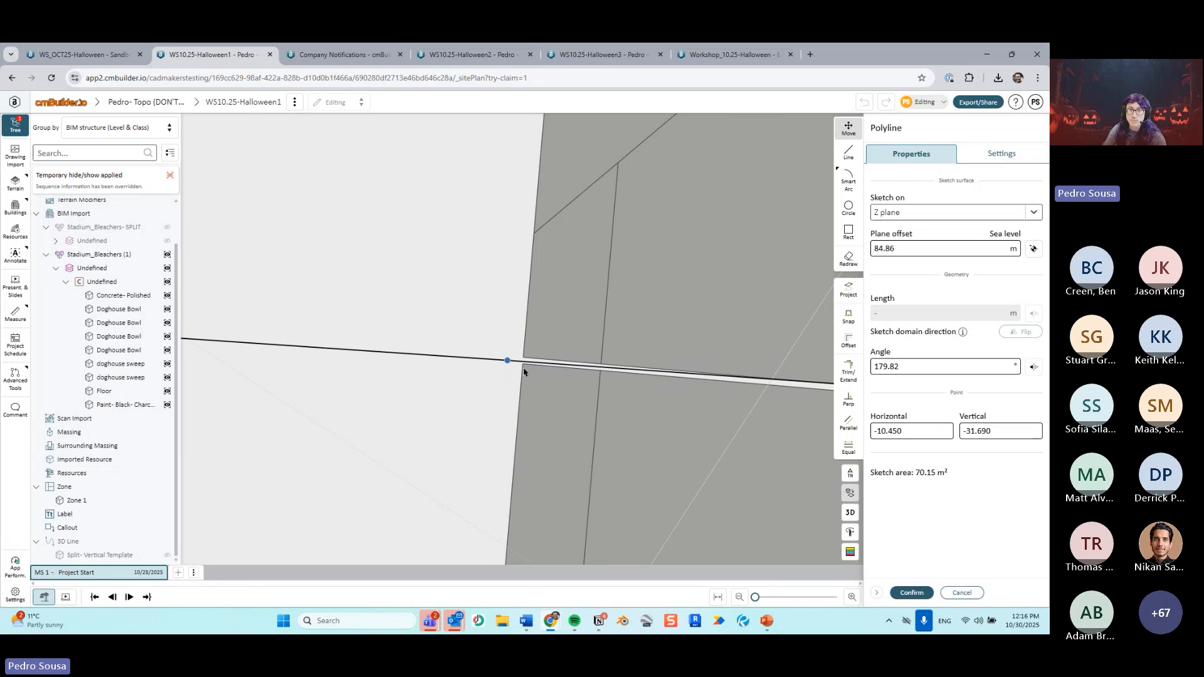
Step: Place a vertex of the crosswise line at the inner end of the first side stand's panel joint
scroll(565, 397, "down", 5)
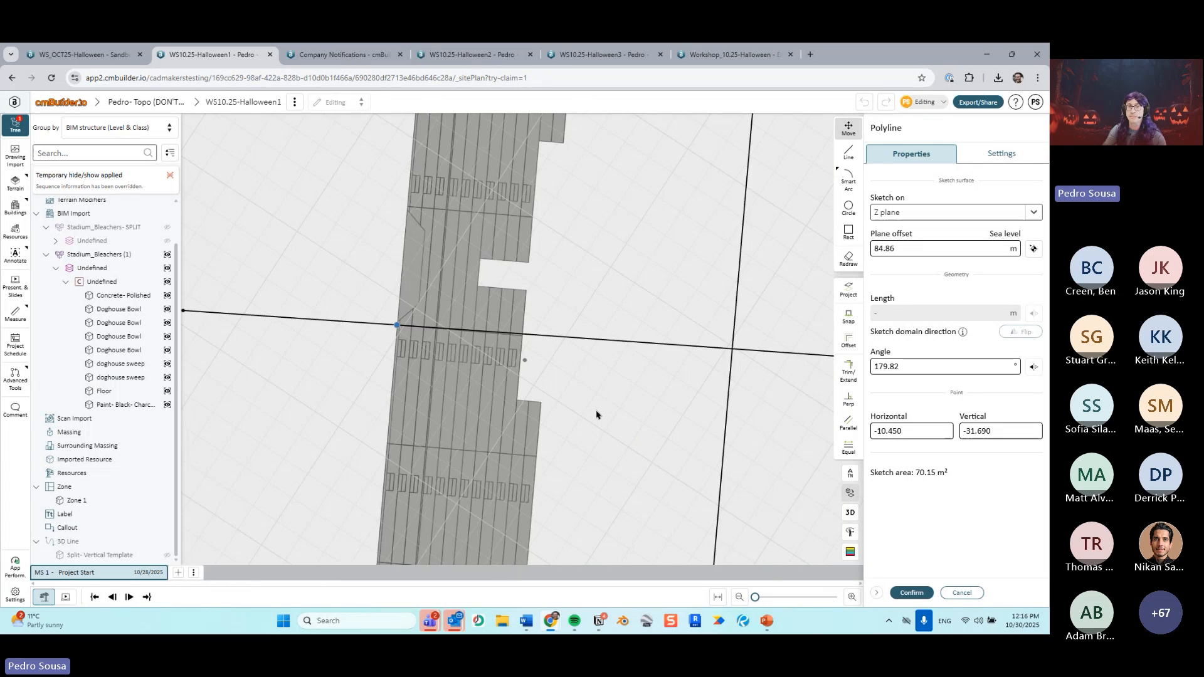
scroll(597, 414, "up", 5)
scroll(435, 373, "up", 4)
mouse_move(275, 210)
middle_mouse_down()
mouse_move(435, 374)
mouse_move(686, 433)
middle_mouse_up()
scroll(685, 432, "up", 6)
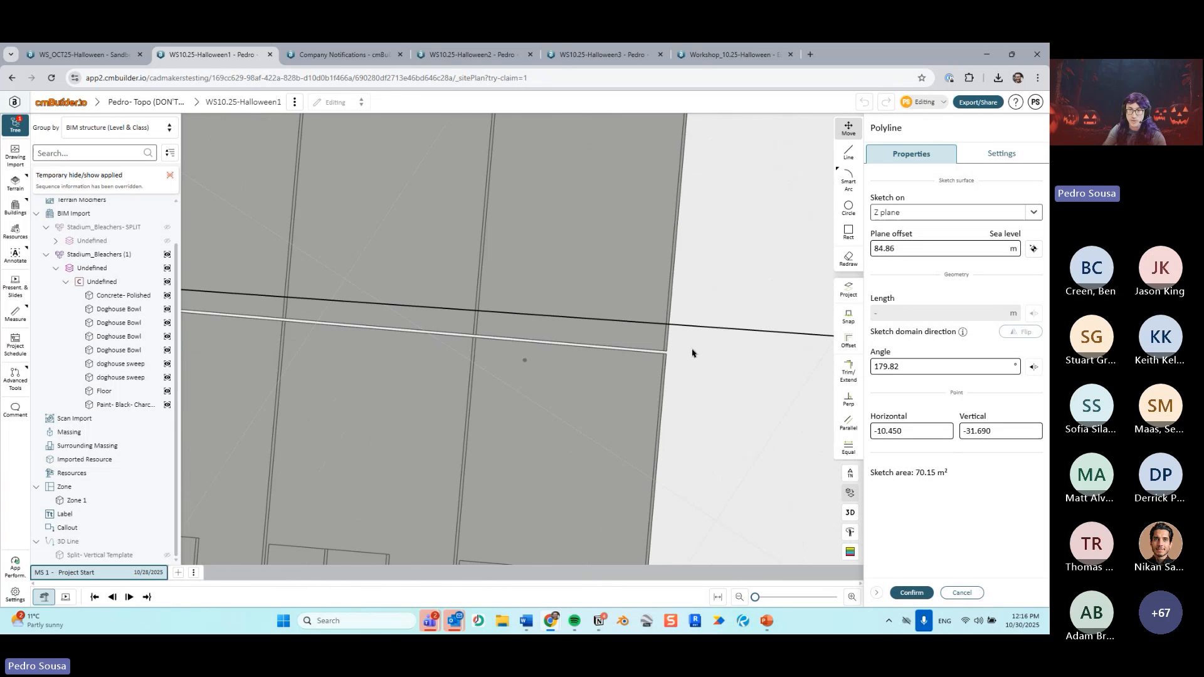
middle_click_drag(693, 353, 664, 342)
left_click_drag(672, 315, 660, 343)
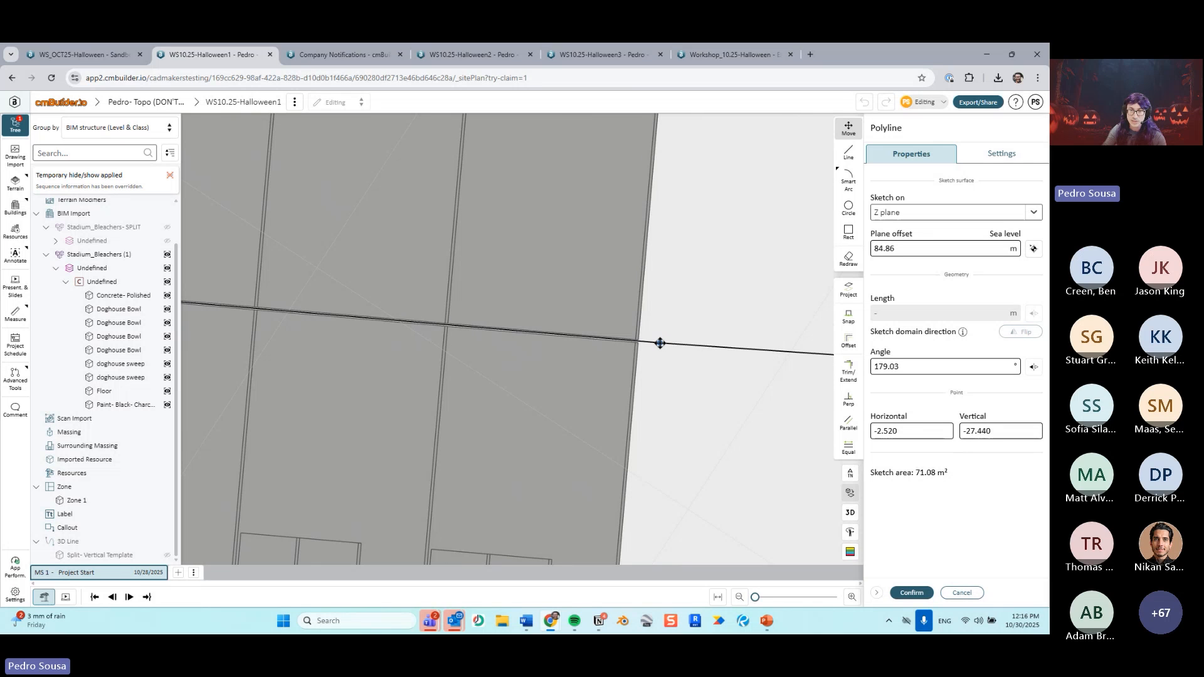
scroll(694, 409, "down", 10)
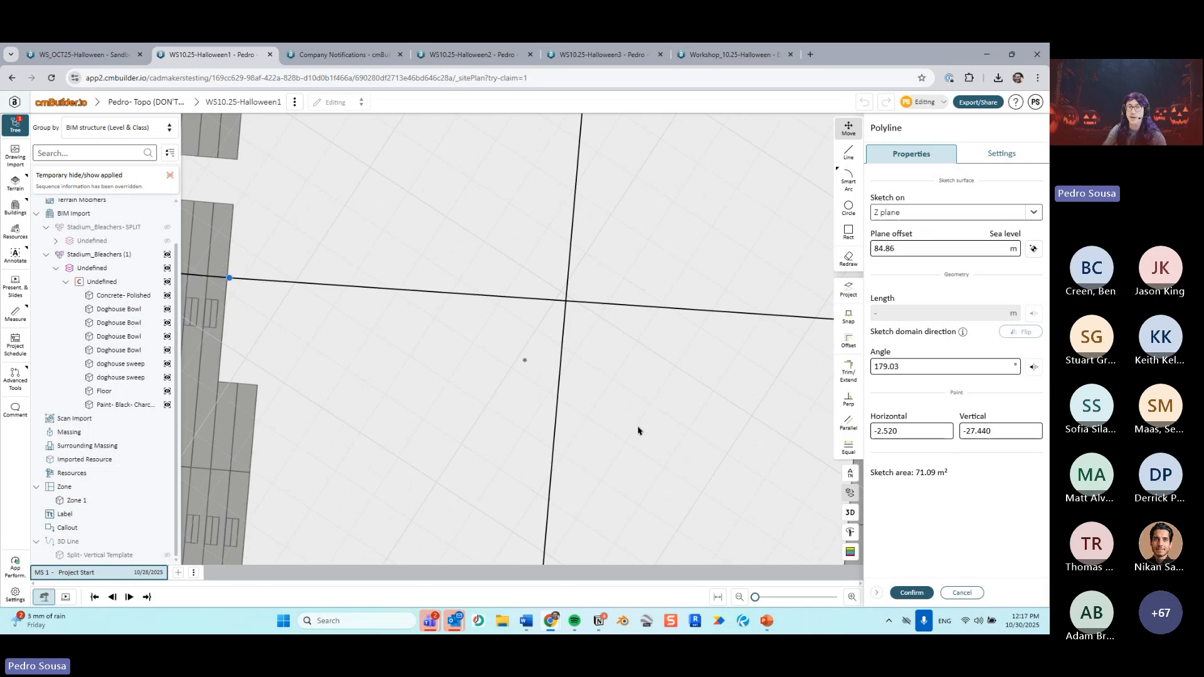
Step: Add a vertex to the crosswise line at the inner edge of the opposite side stand, in line with its panel joint
scroll(526, 357, "up", 10)
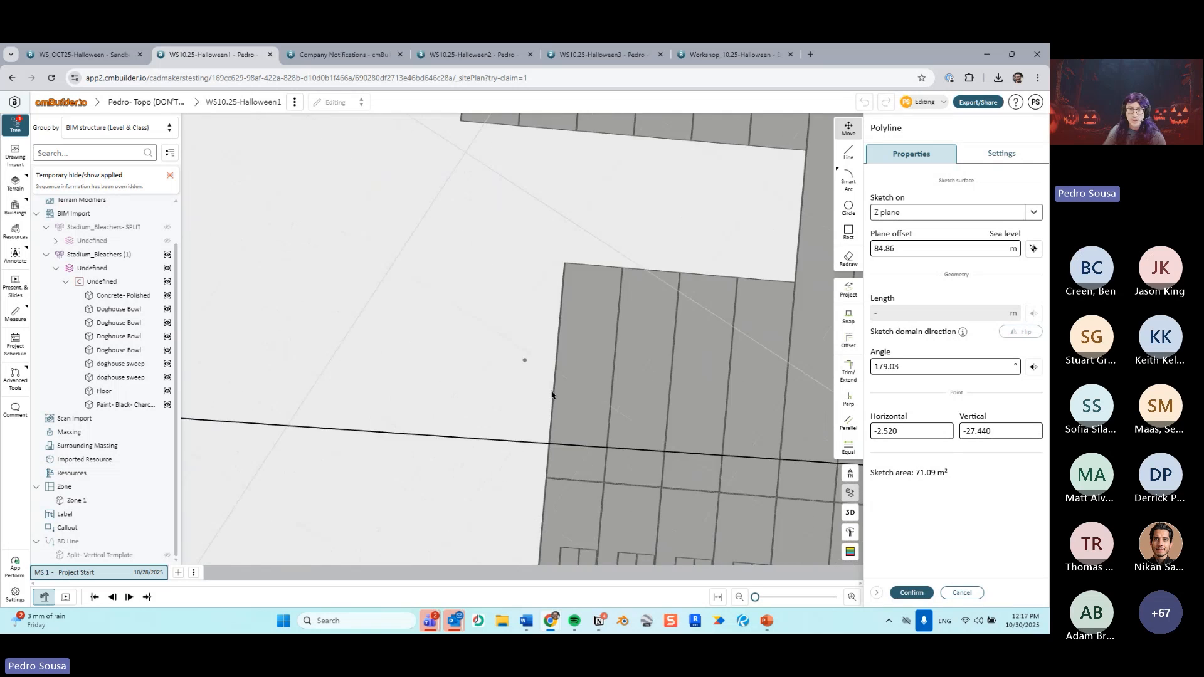
scroll(528, 357, "up", 3)
left_click(524, 424)
left_click_drag(525, 423, 521, 513)
scroll(664, 529, "up", 2)
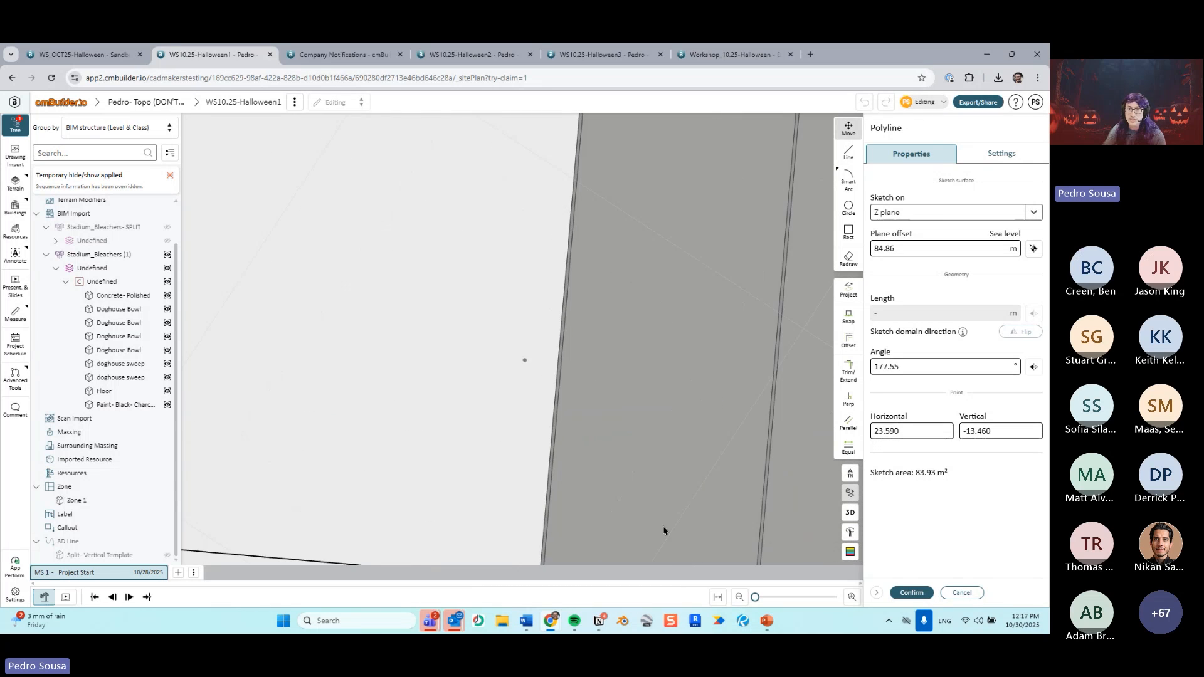
Step: Add a vertex to the crosswise line and place it at the outer end of the opposite side stand's panel joint
scroll(696, 439, "down", 8)
scroll(684, 414, "down", 3)
scroll(548, 382, "up", 4)
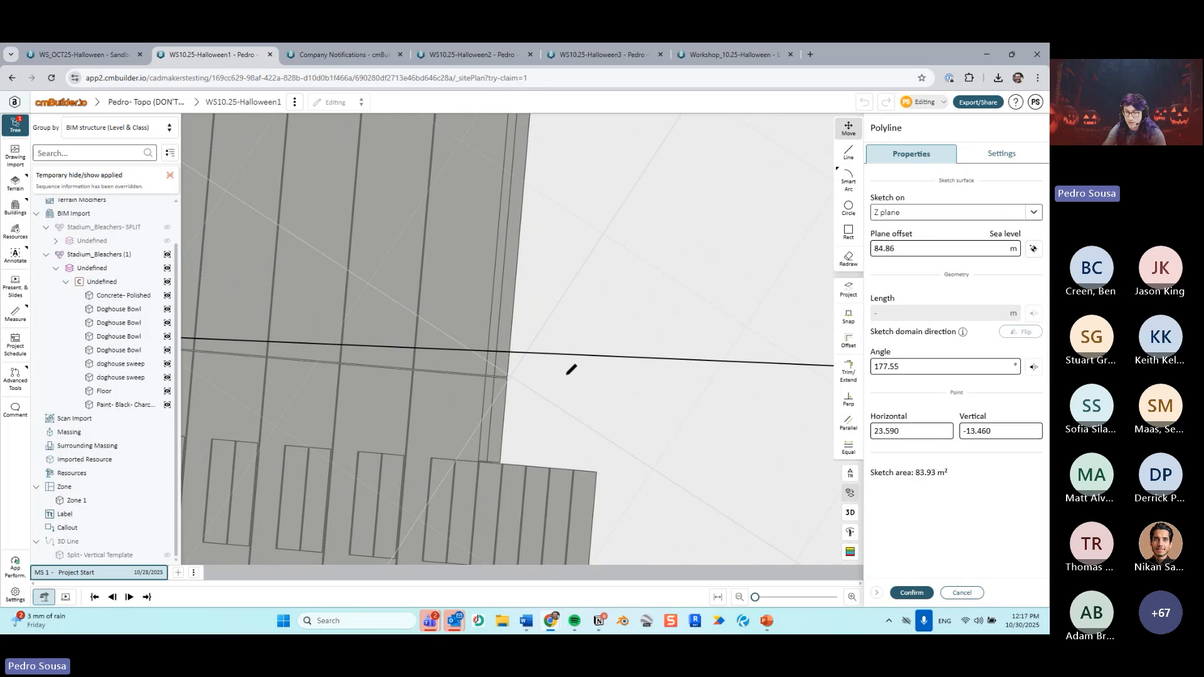
left_click(562, 355)
left_click_drag(561, 355, 563, 382)
middle_click_drag(564, 383, 530, 433)
Step: Snap the crosswise segment over the opposite side stand to the face of its panel joint
left_click(524, 422)
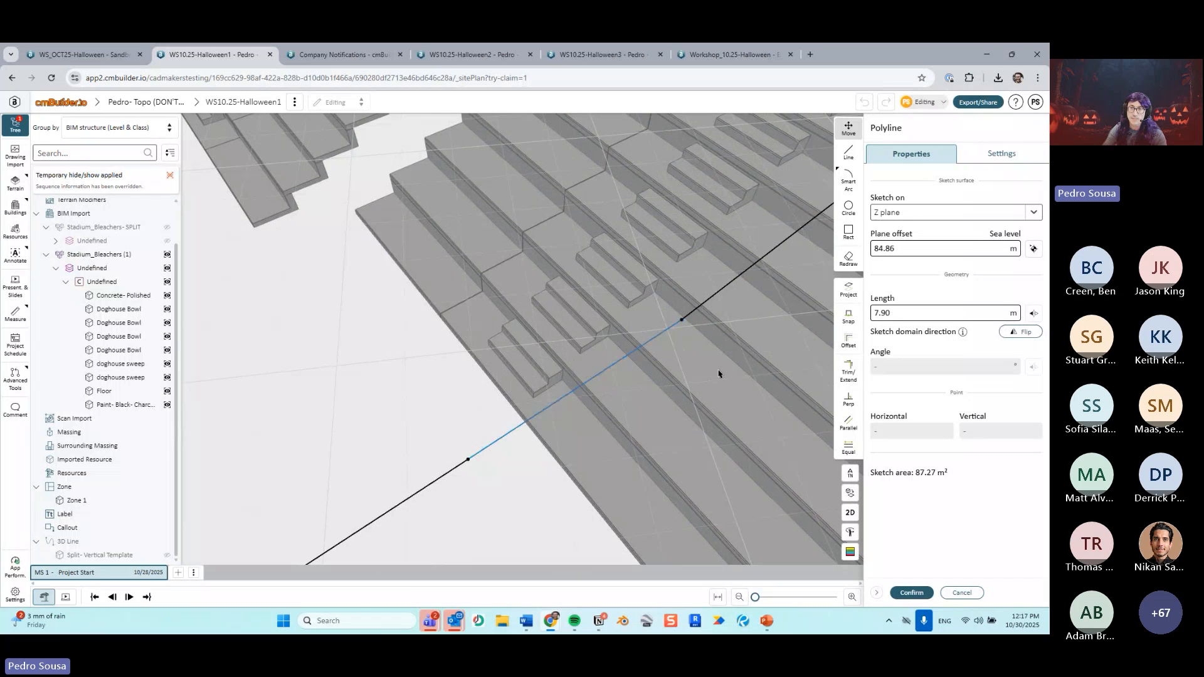
left_click(849, 322)
scroll(483, 269, "up", 5)
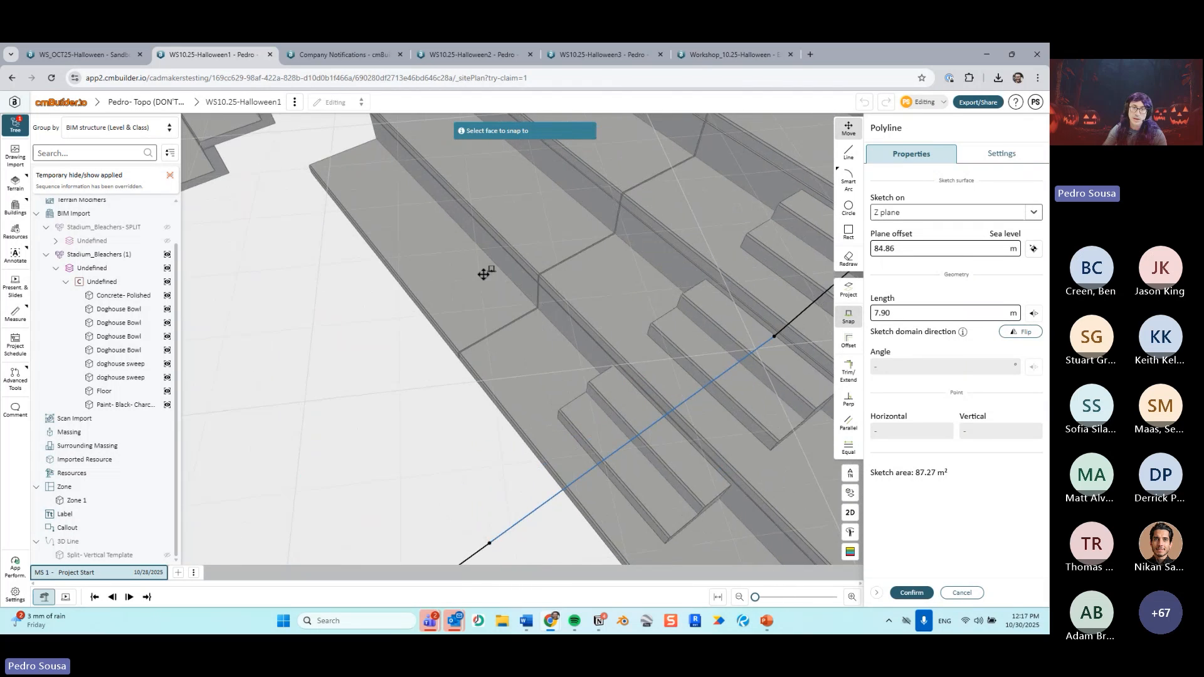
scroll(611, 398, "up", 3)
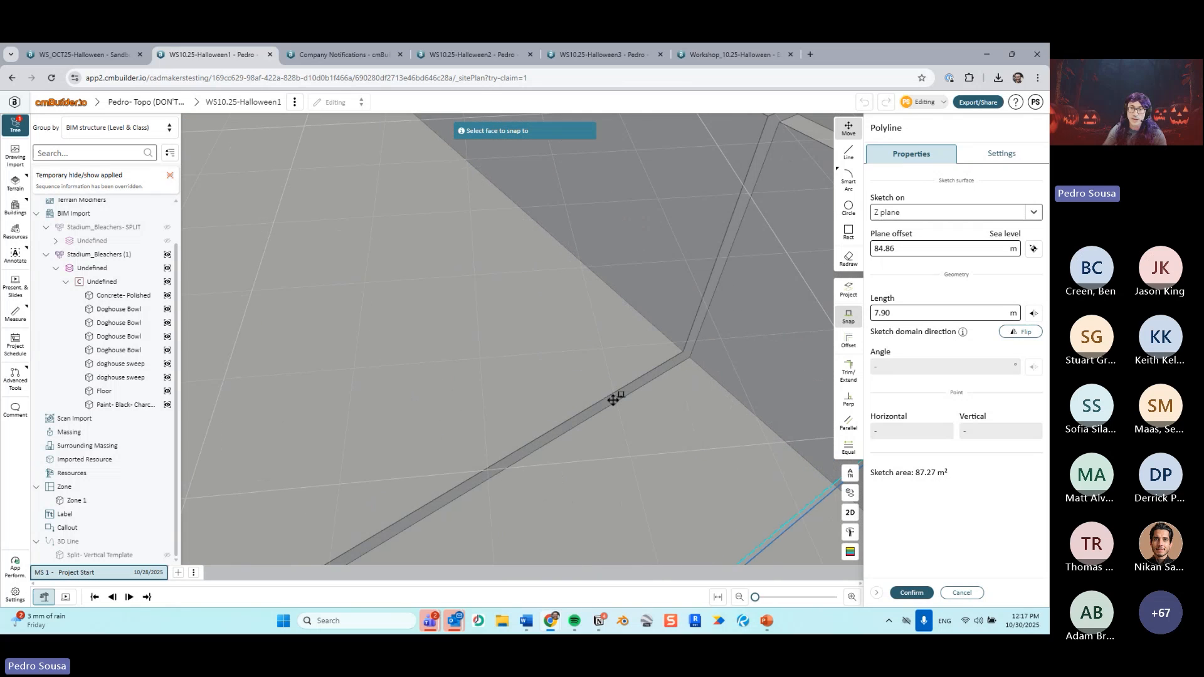
left_click(612, 400)
scroll(612, 401, "down", 5)
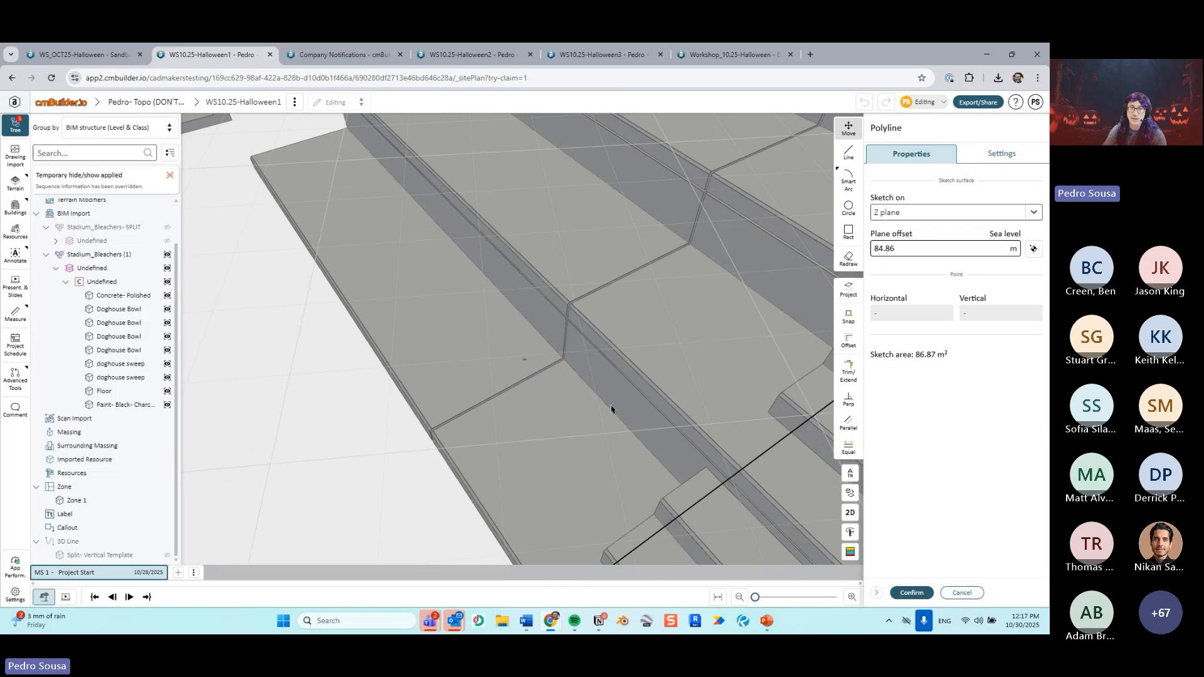
Step: In top view, shift the snapped crosswise segment by about 0.01 m so it runs inside the panel joint gap
key("t")
scroll(523, 361, "up", 8)
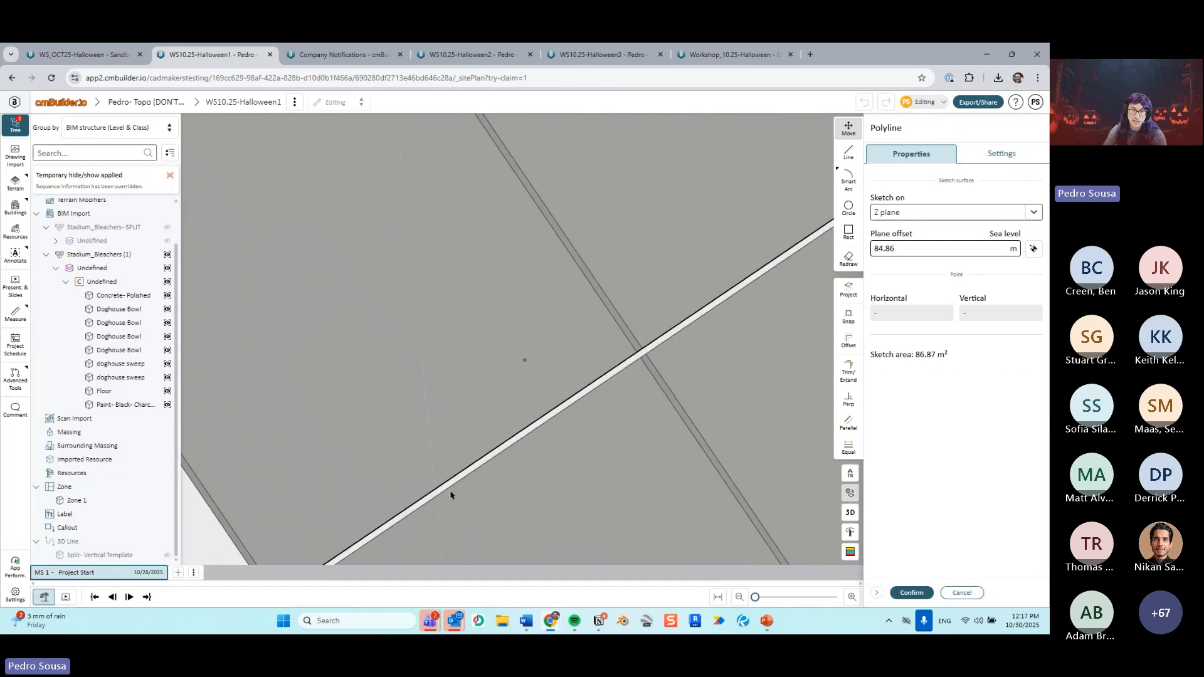
scroll(475, 458, "up", 3)
middle_click_drag(475, 458, 762, 319)
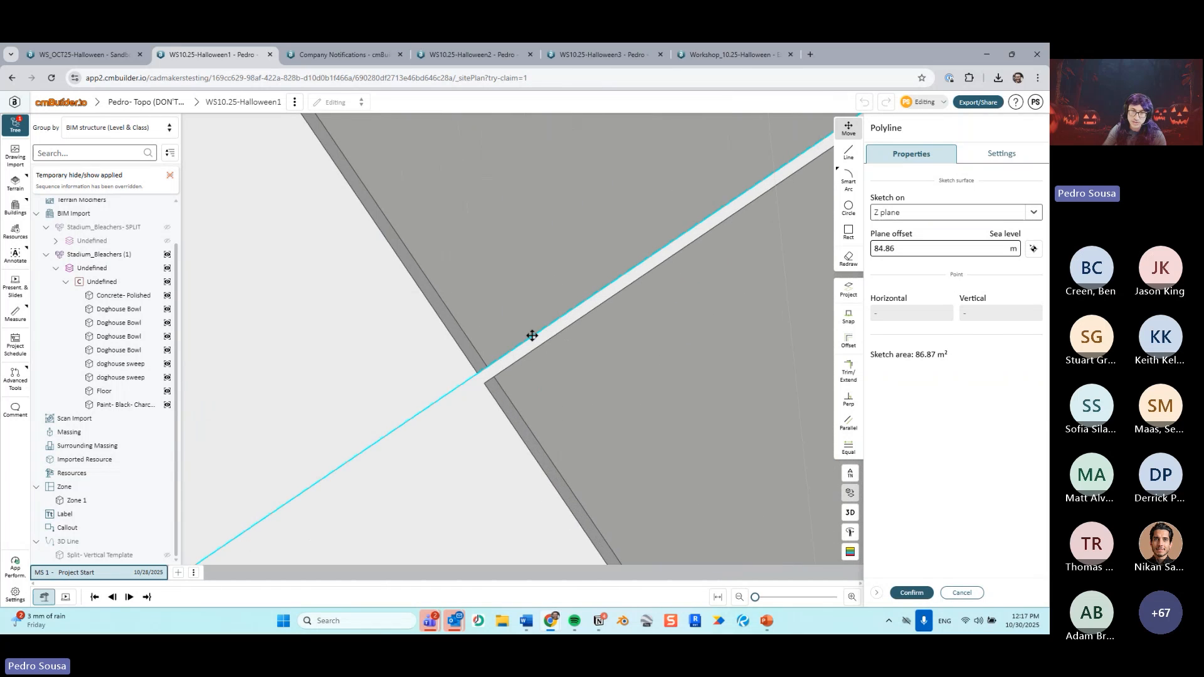
left_click(532, 335)
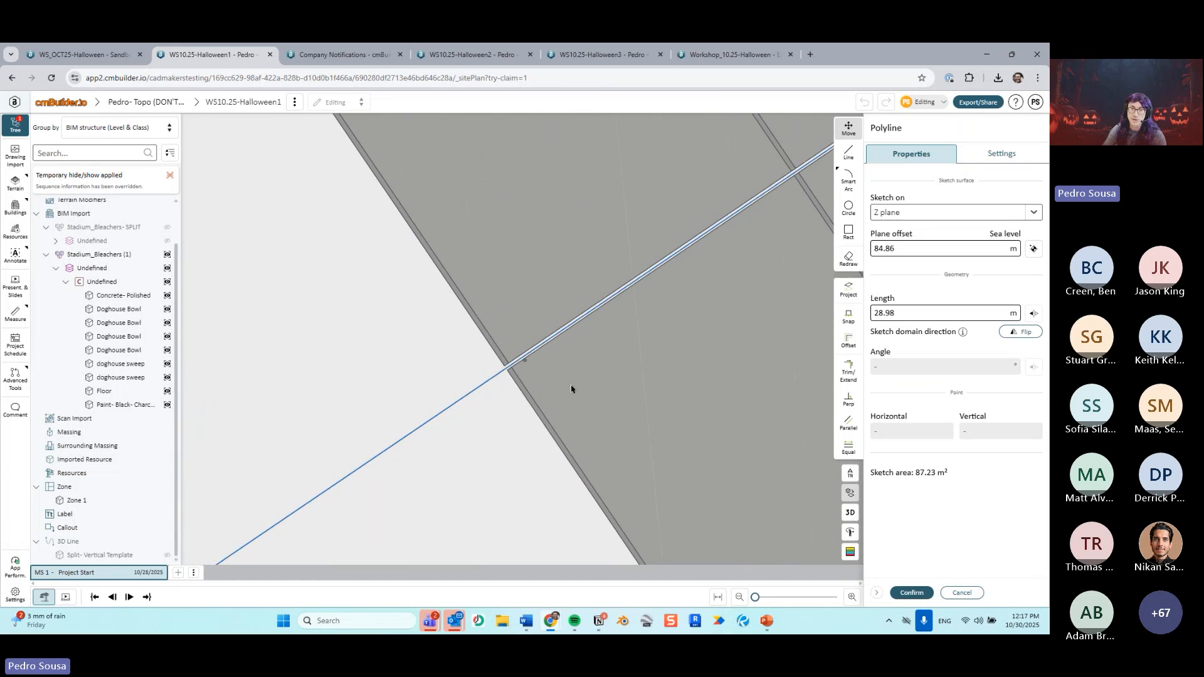
scroll(570, 389, "down", 10)
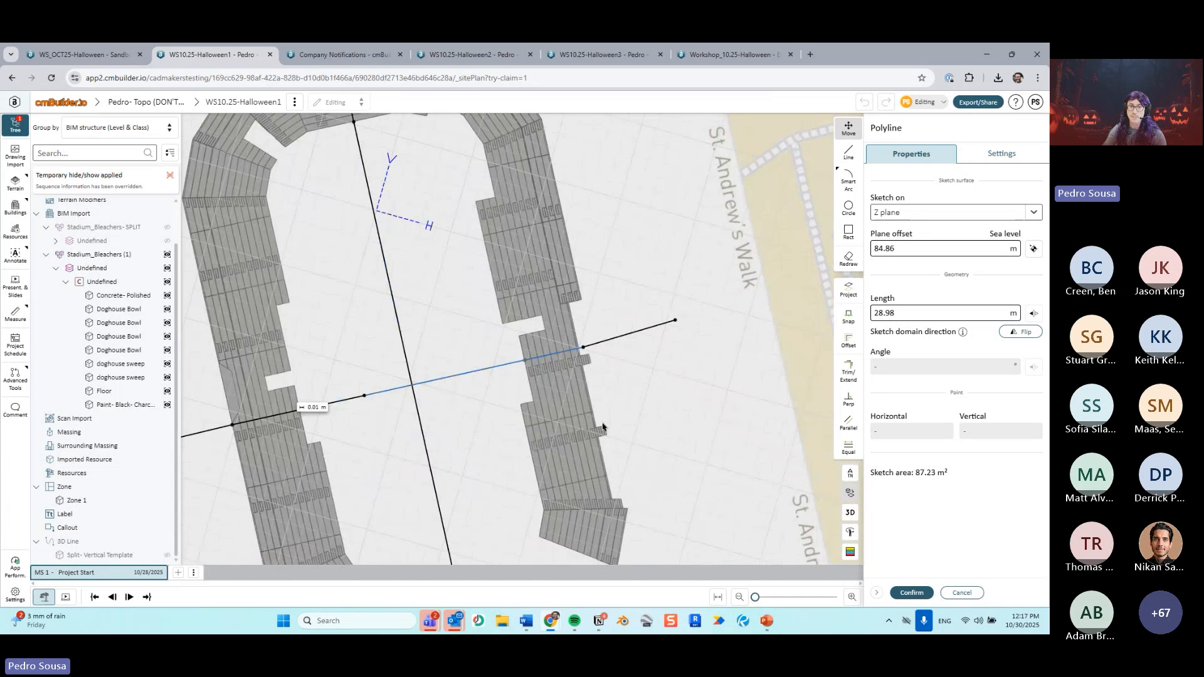
scroll(602, 427, "down", 5)
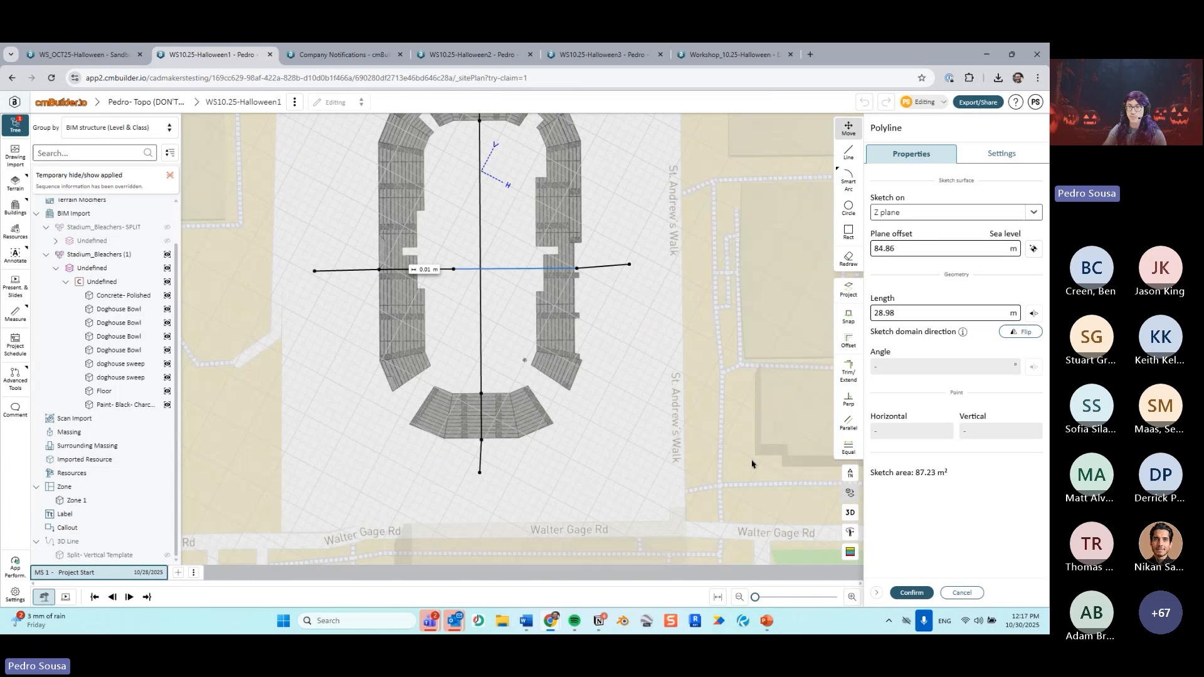
Step: Finish the cross-shaped polyline sketch as a new 3D line over the bleachers
left_click(911, 593)
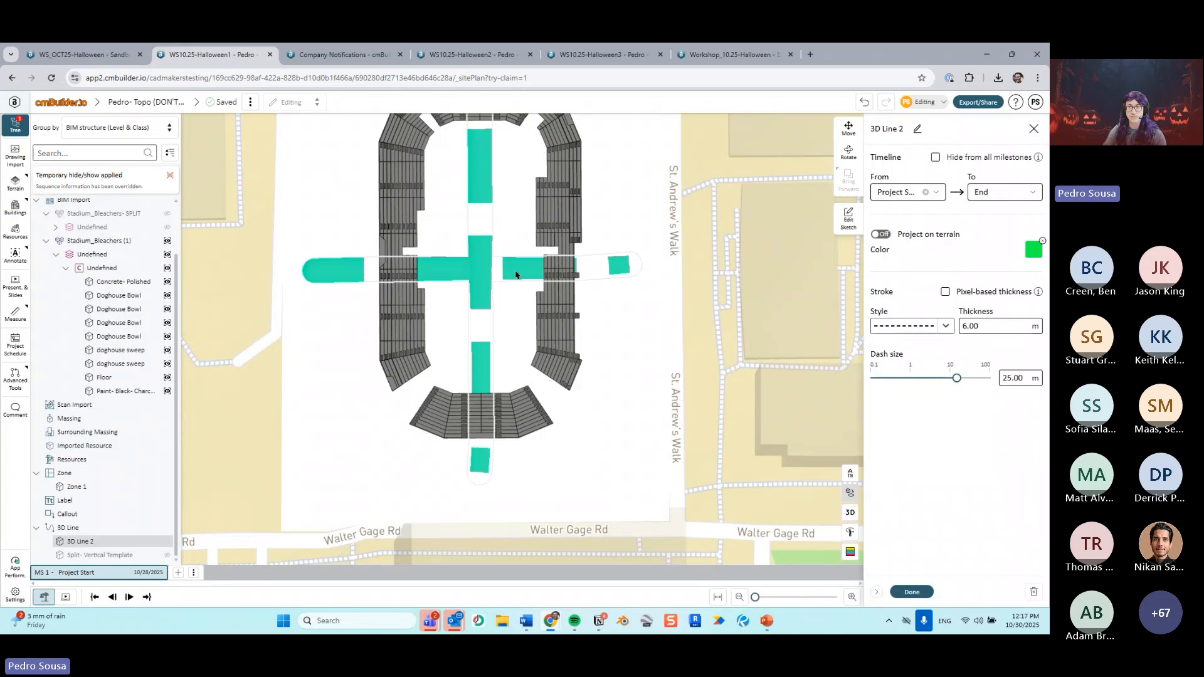
left_click(619, 270)
left_click(669, 295)
left_click(599, 313)
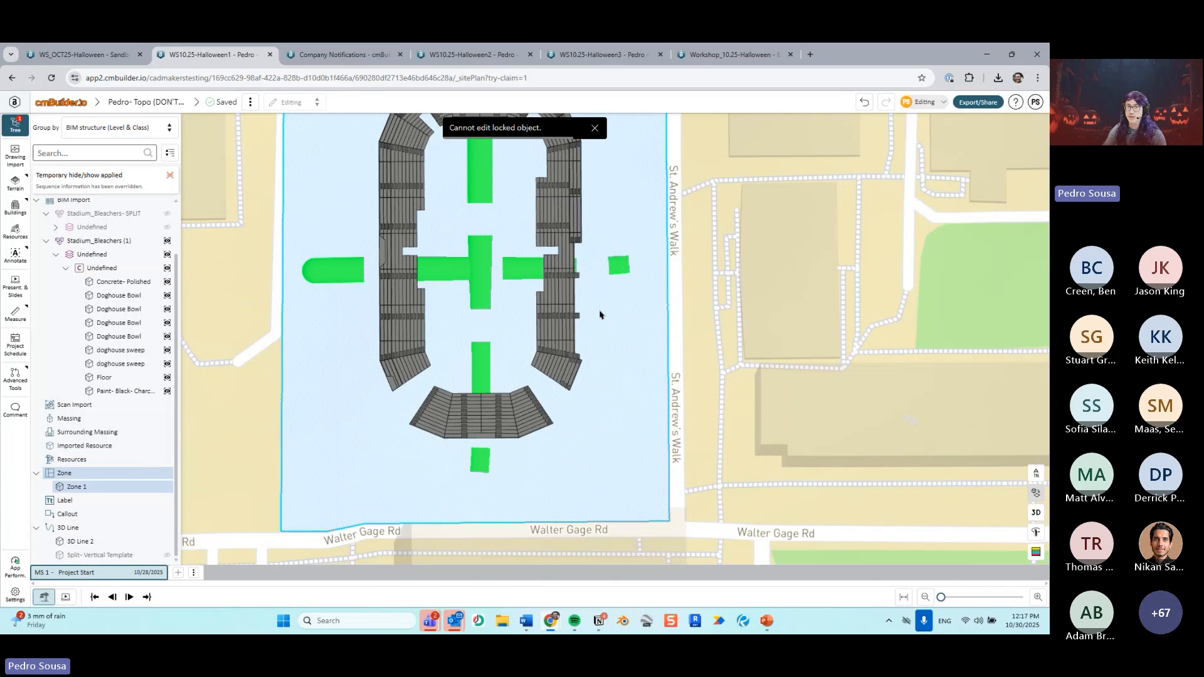
left_click(513, 270)
left_click(512, 270)
left_click(78, 555)
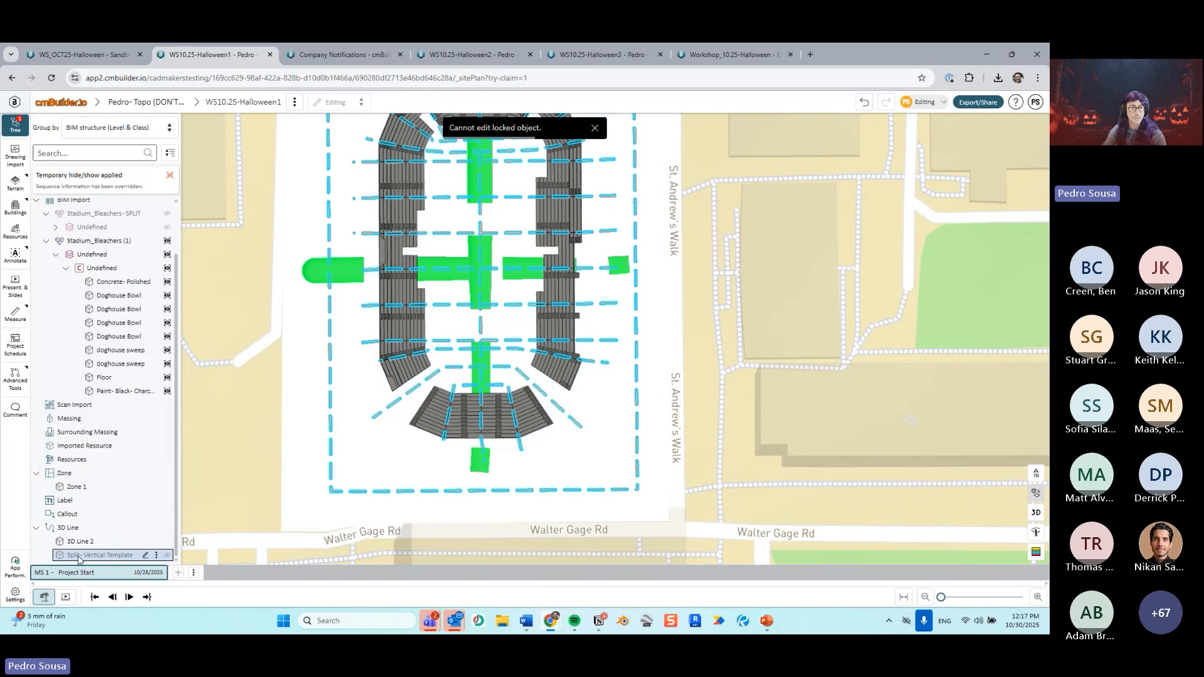
Step: Set 3D Line 2's thickness to 1 m and its stroke style to a solid line
left_click(81, 541)
double_click(971, 326)
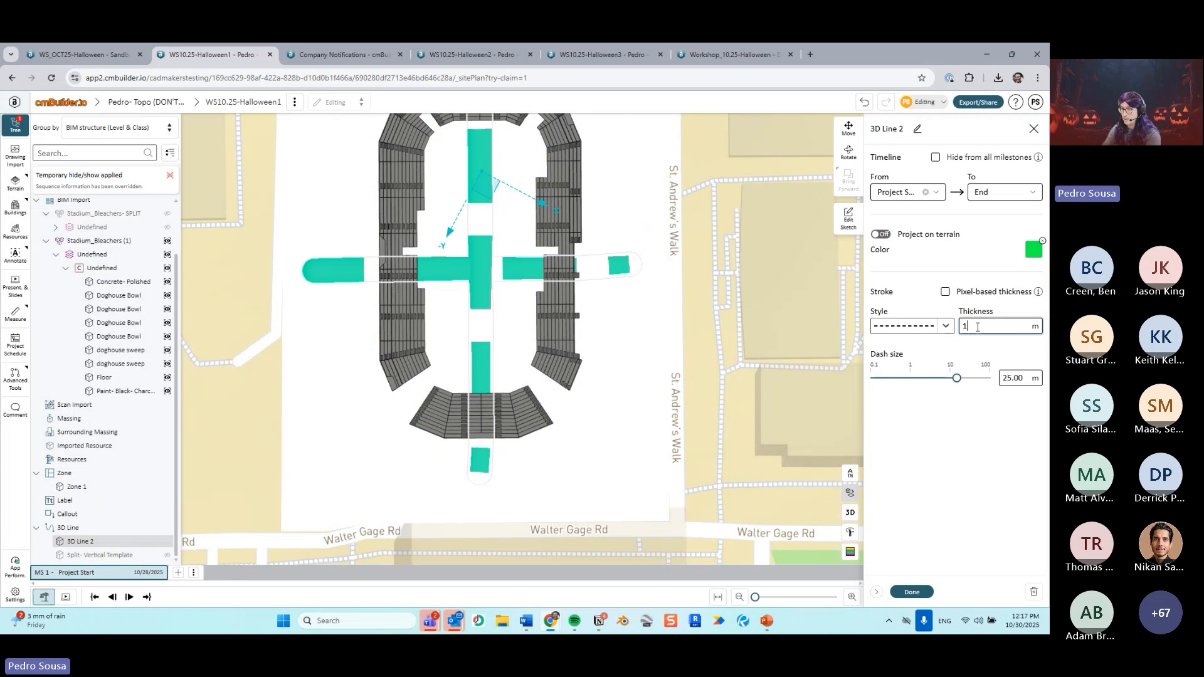
type("1")
left_click(912, 326)
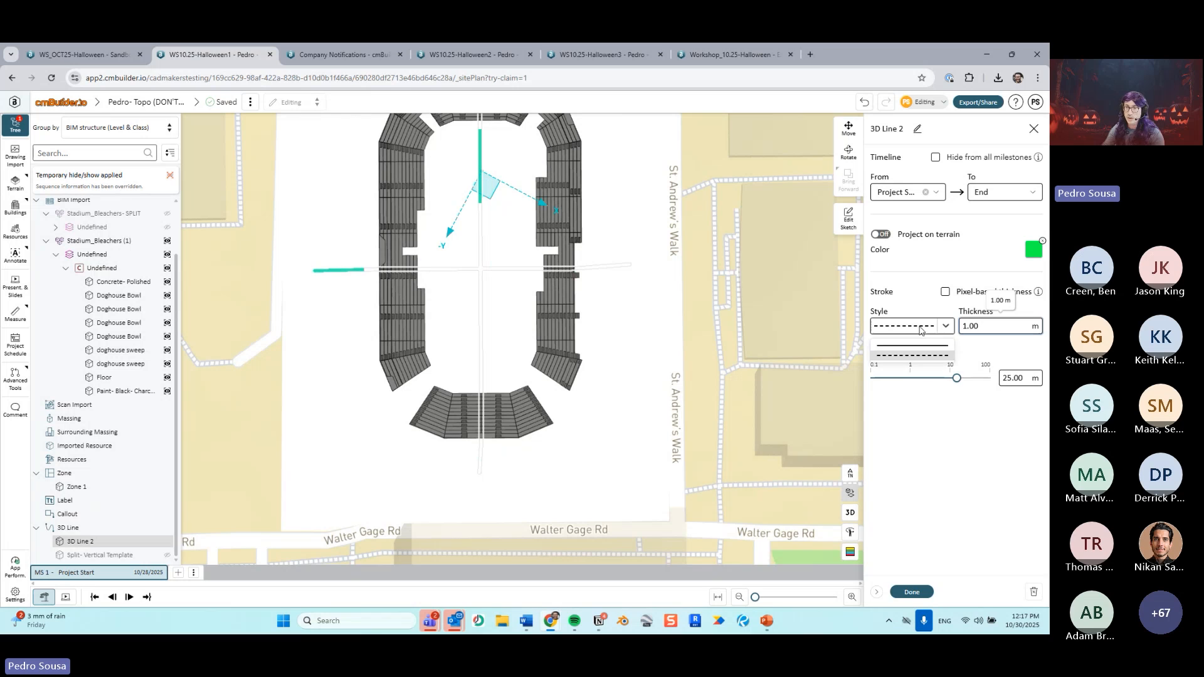
left_click(924, 352)
left_click(914, 592)
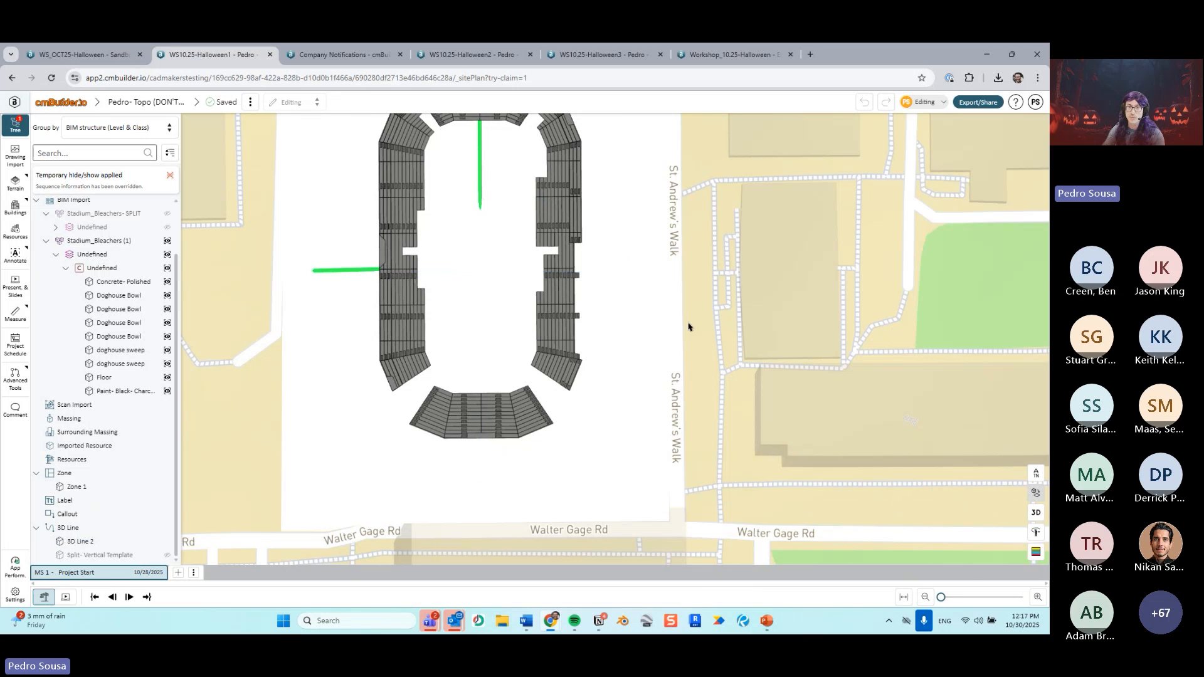
Step: Turn on terrain projection for 3D Line 2 and close its properties
scroll(727, 400, "up", 3)
left_click(521, 234)
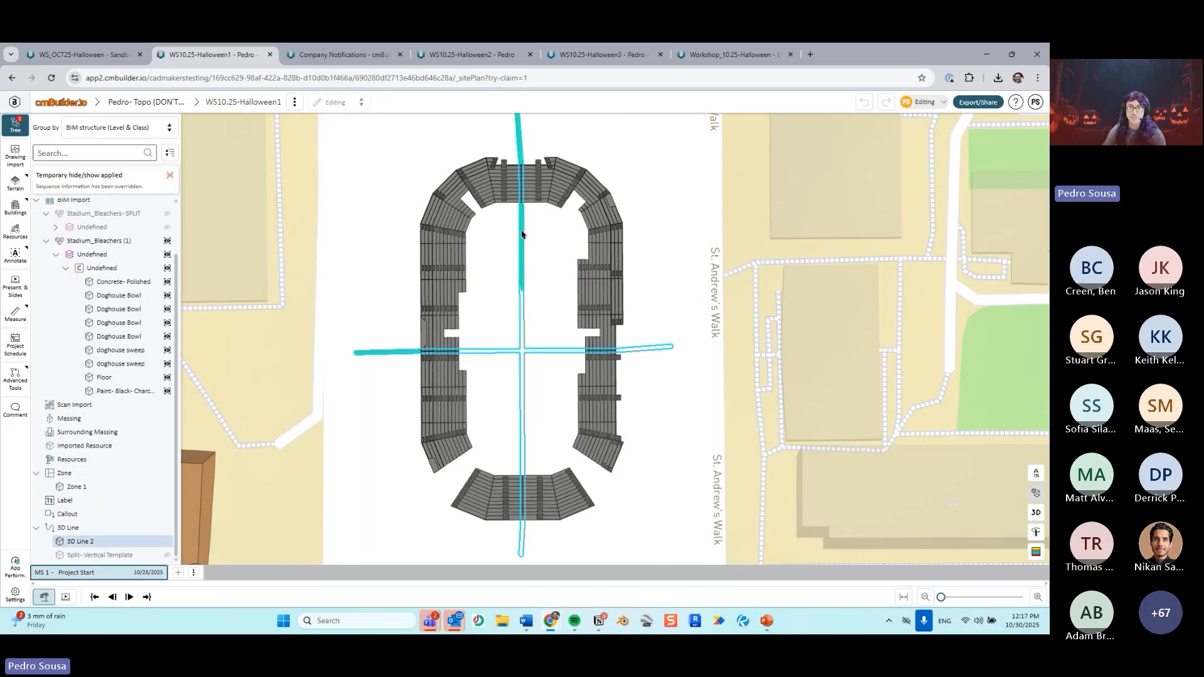
left_click(521, 235)
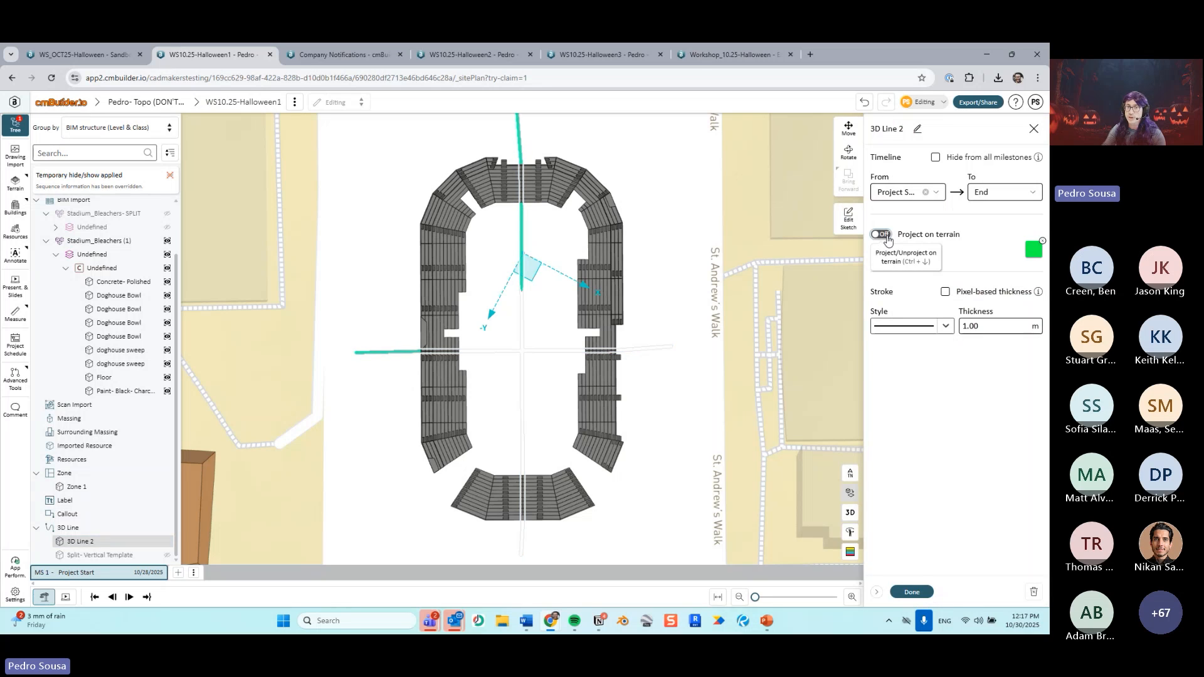
left_click(914, 591)
left_click(850, 457)
left_click_drag(552, 436, 524, 358)
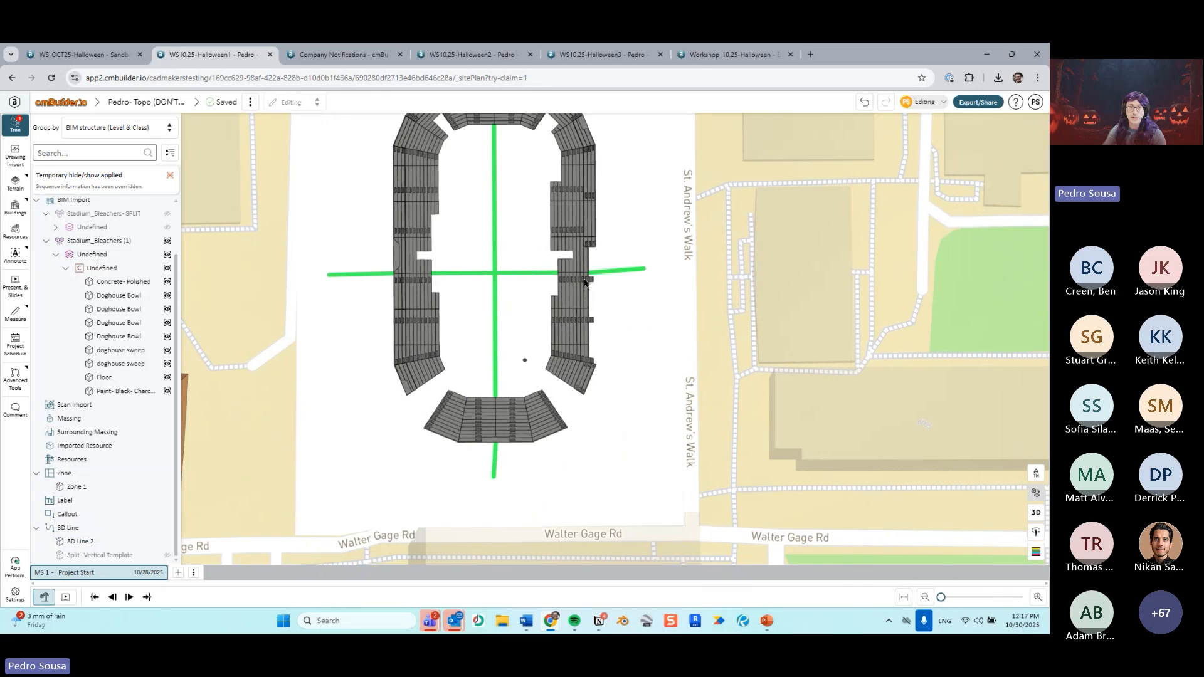
Step: Select the Stadium_Bleachers (1) model for editing and start the Split tool on it
left_click(580, 292)
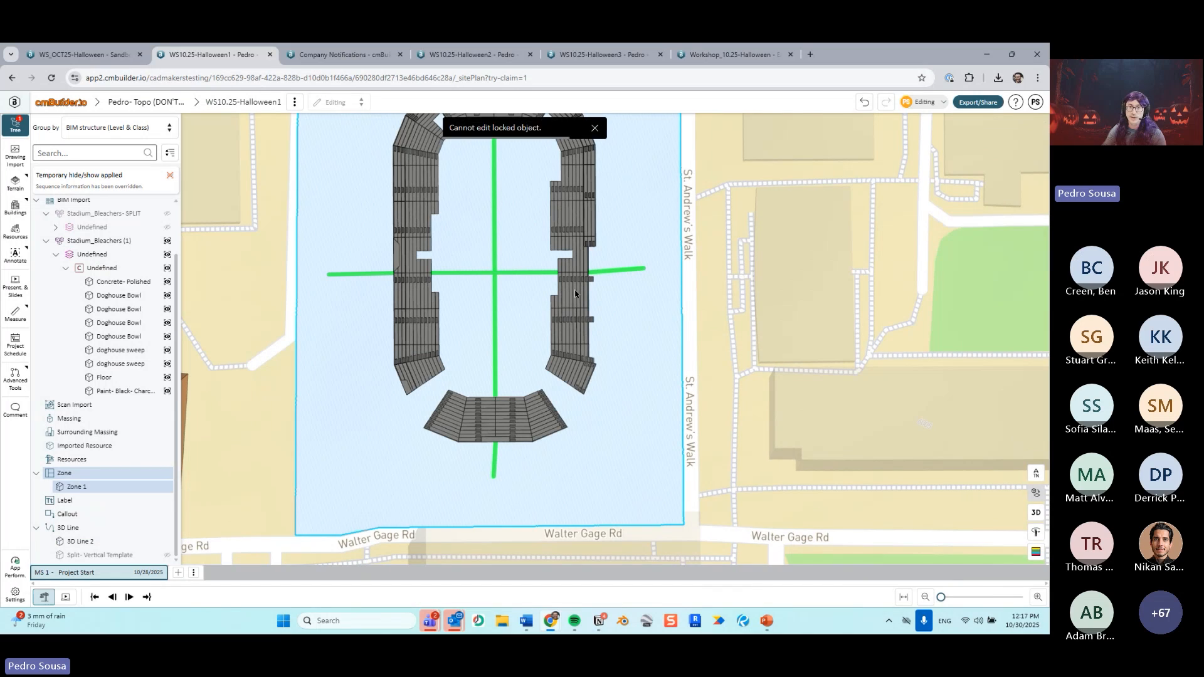
right_click(103, 256)
left_click(150, 297)
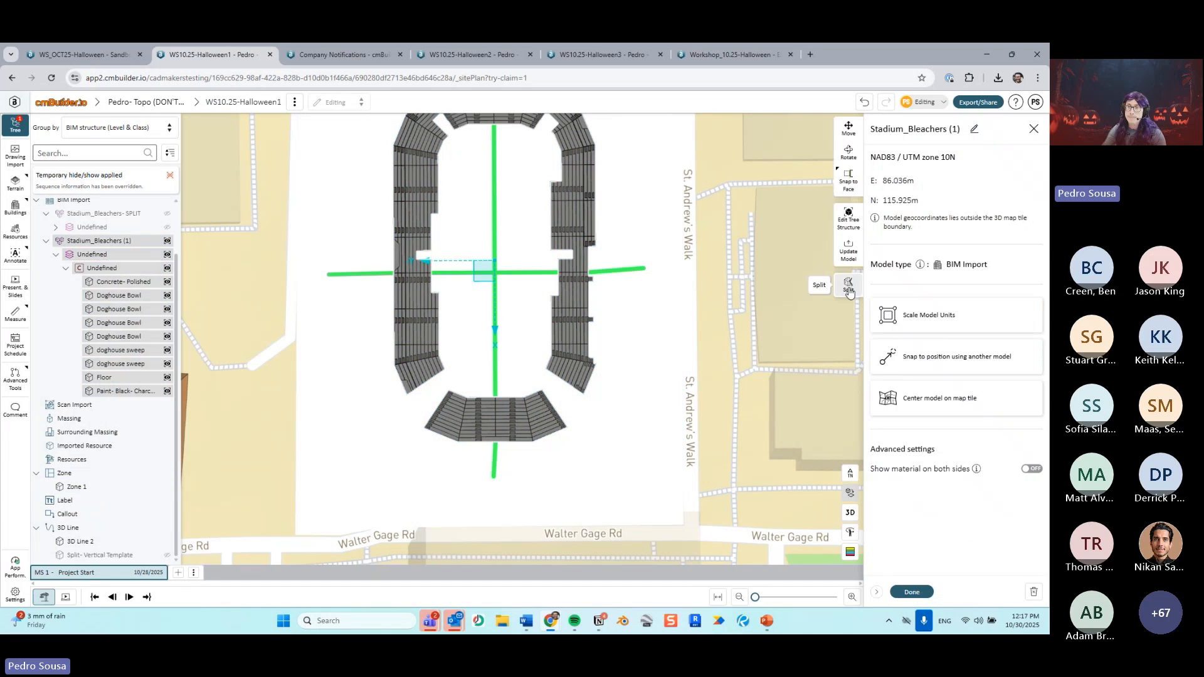
left_click(849, 289)
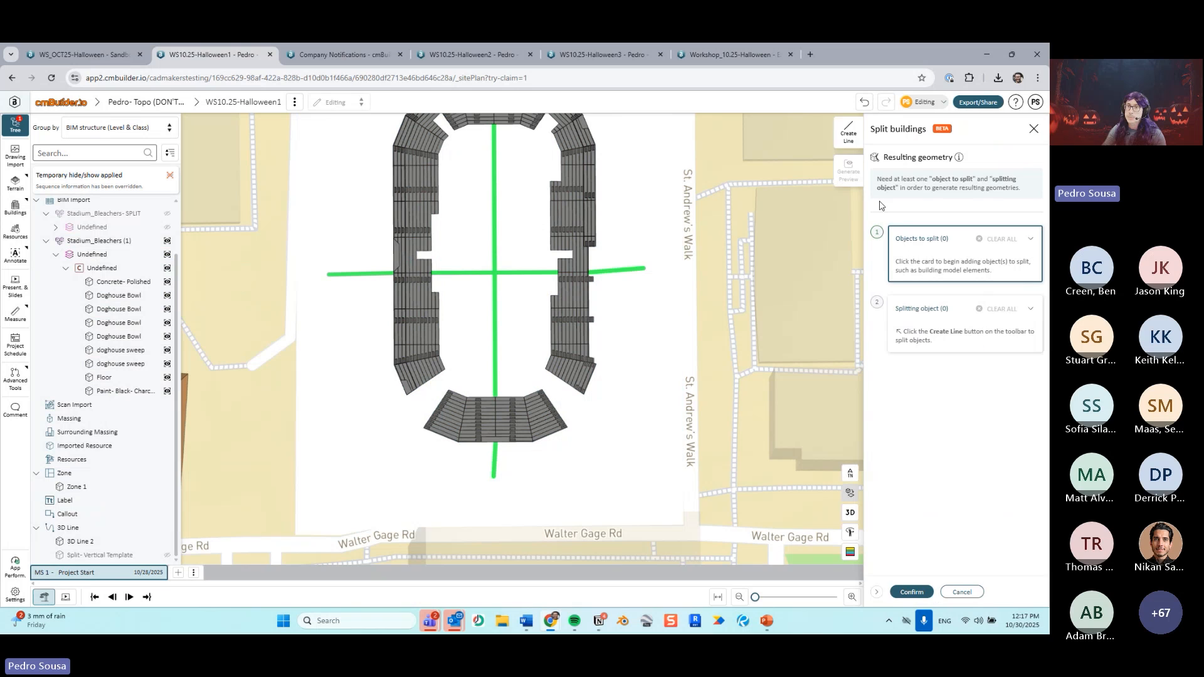
Step: Create the splitting line on a Z plane by projecting the existing cross-shaped 3D line onto it
left_click(848, 132)
left_click(930, 213)
left_click(890, 245)
left_click(641, 319)
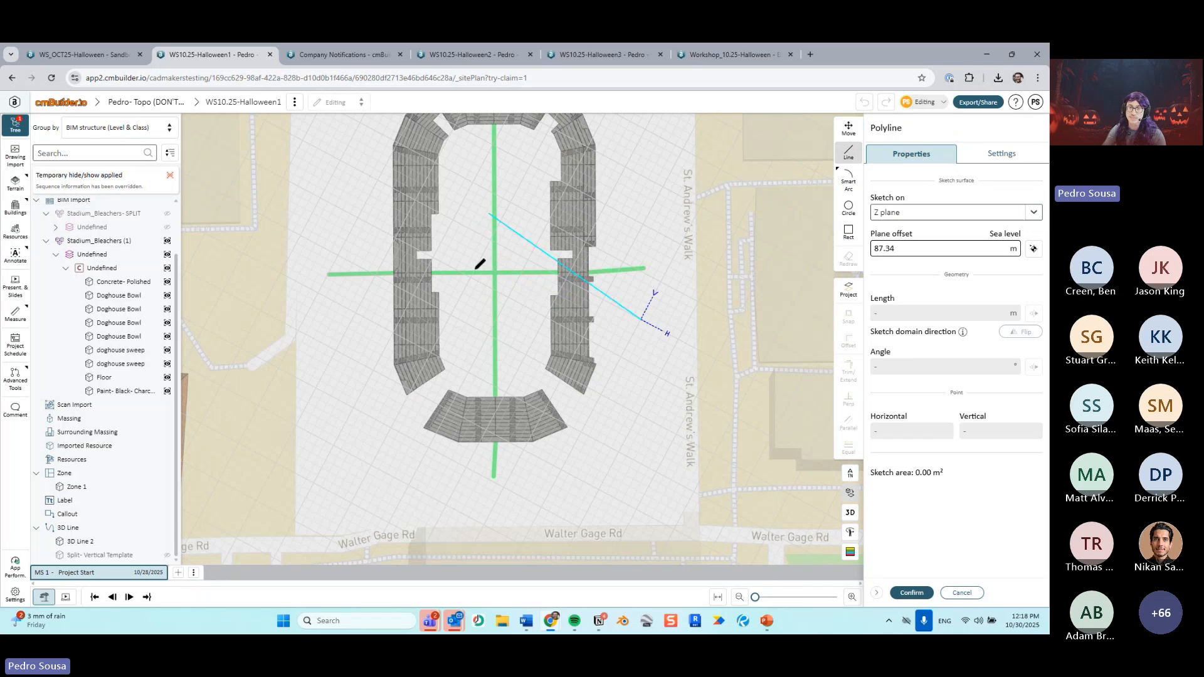
scroll(478, 261, "up", 5)
left_click(848, 289)
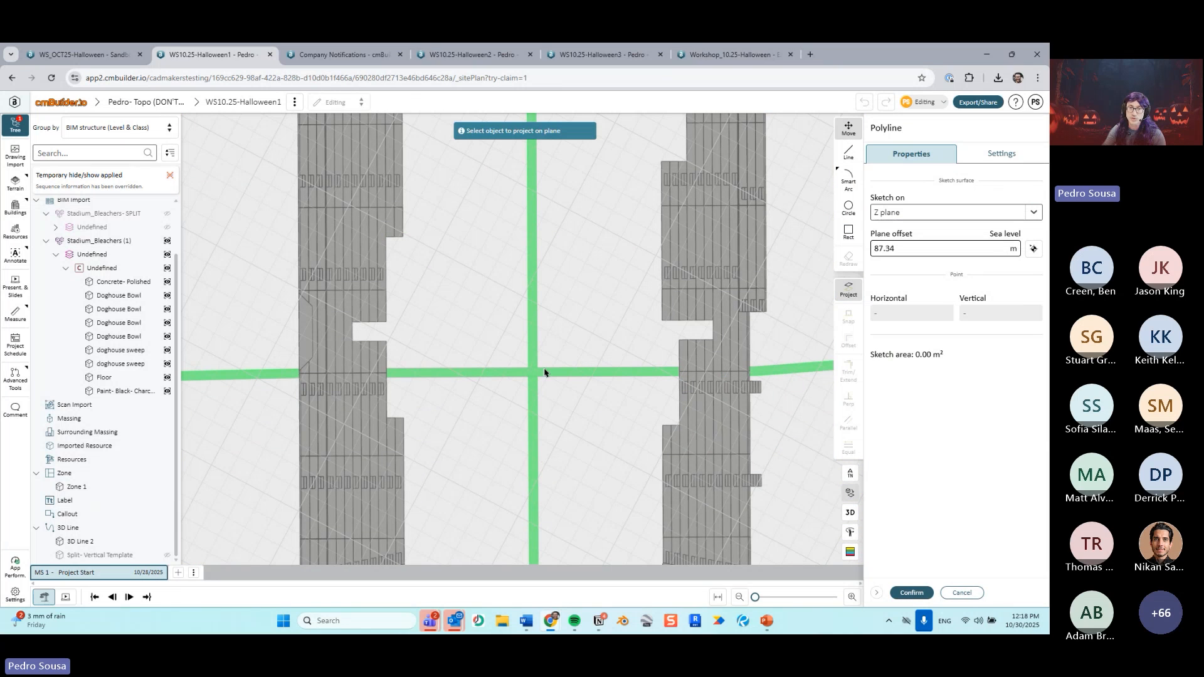
left_click(534, 375)
scroll(535, 374, "down", 10)
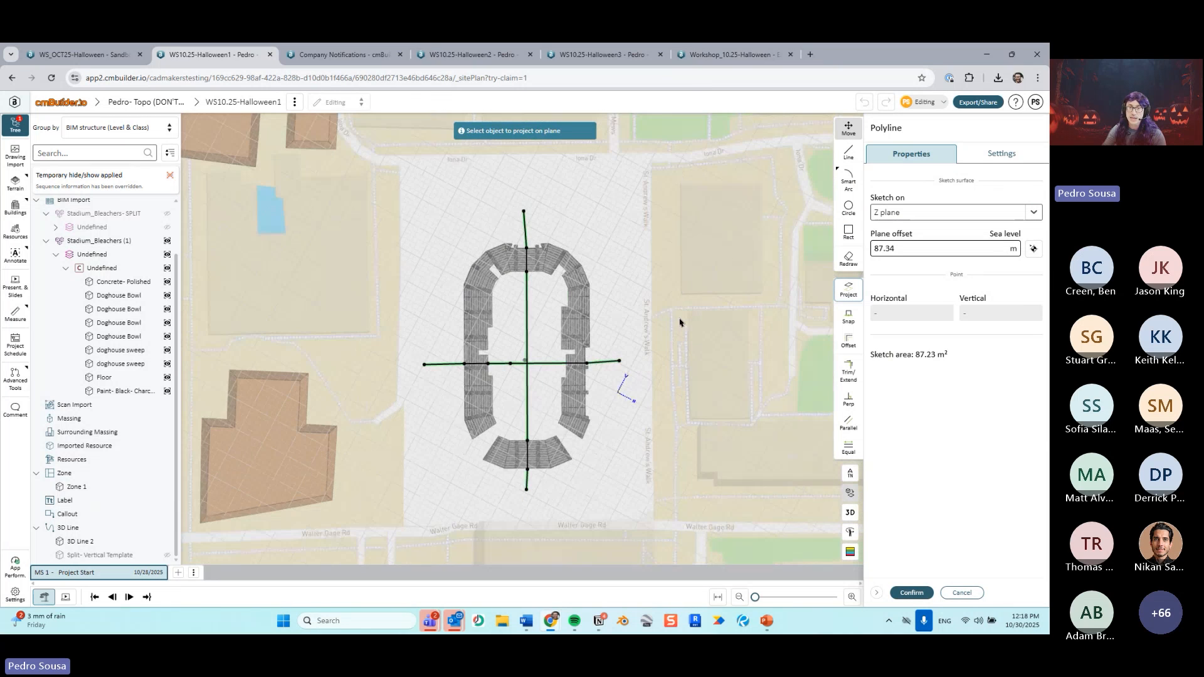
scroll(562, 412, "up", 3)
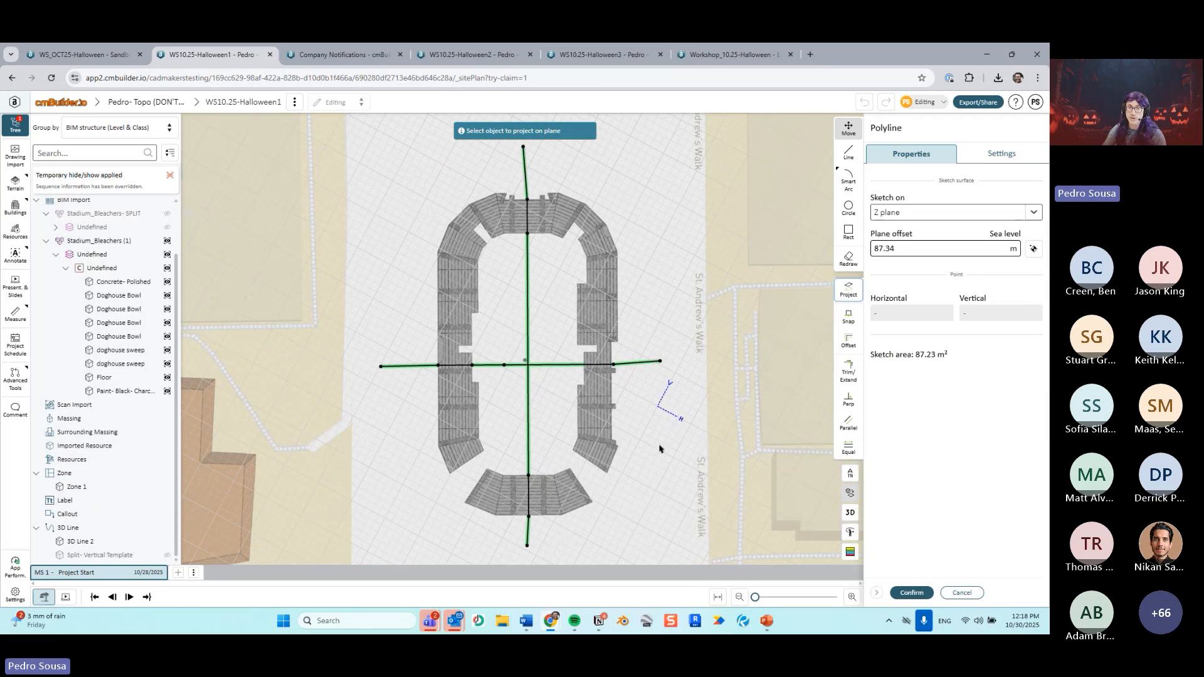
left_click(910, 592)
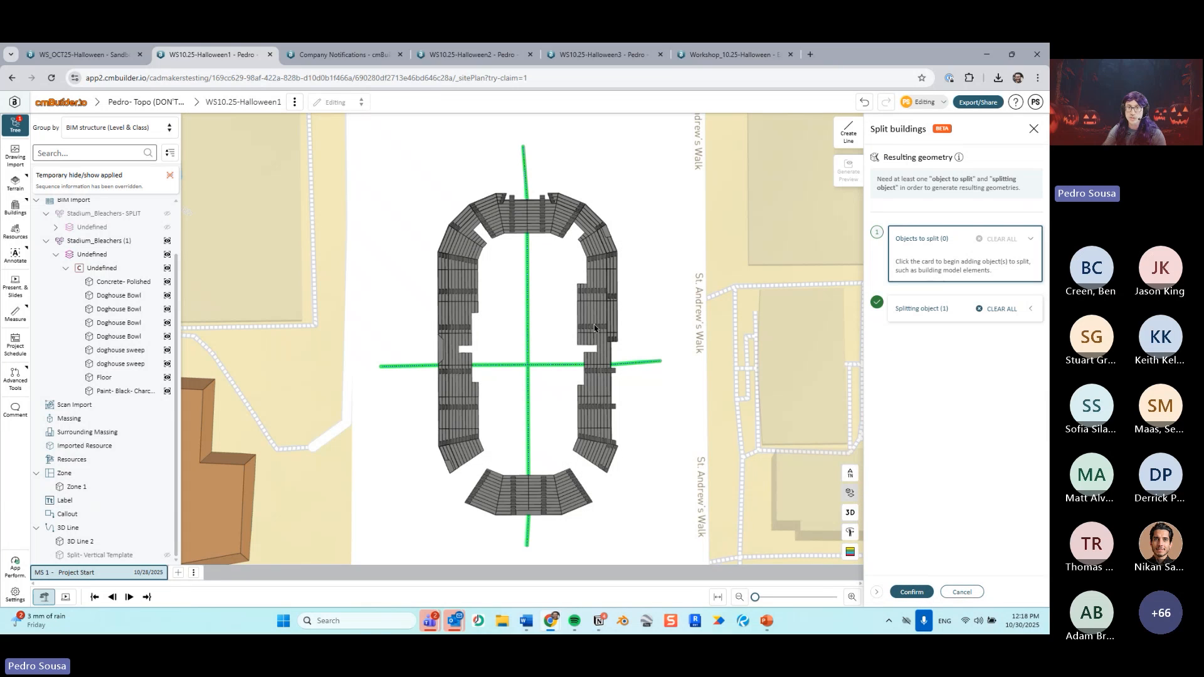
Step: Add all Stadium_Bleachers (1) elements as objects to split and apply the split
left_click(113, 254)
left_click(911, 592)
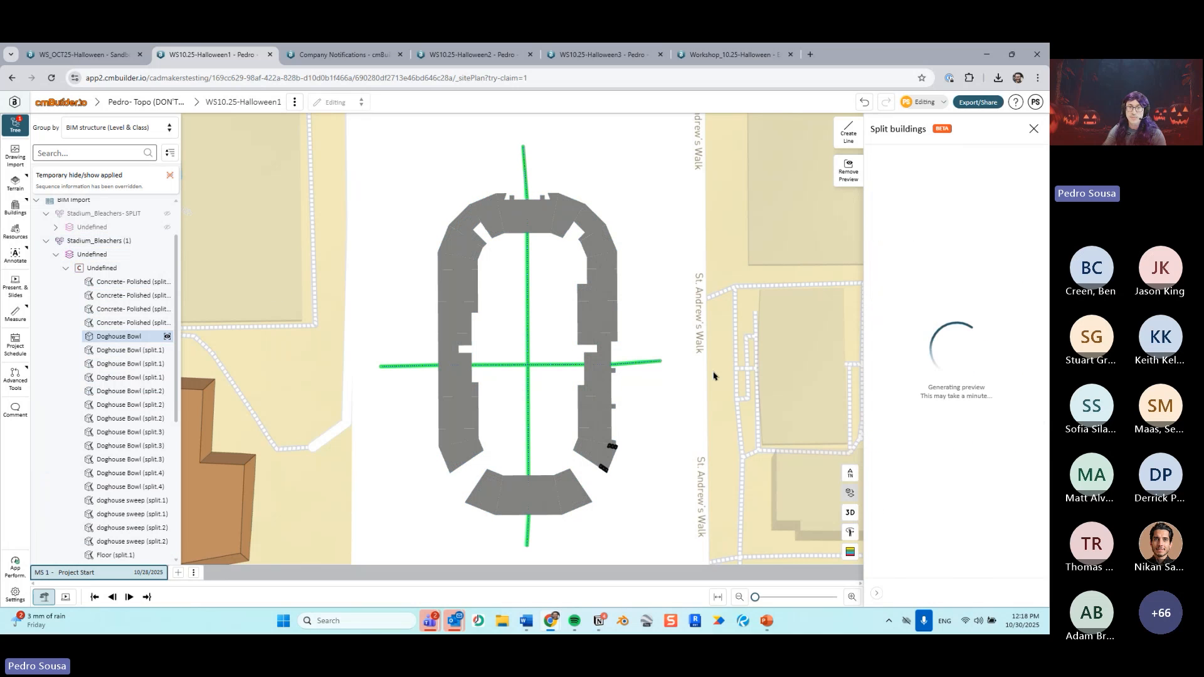
scroll(671, 380, "up", 3)
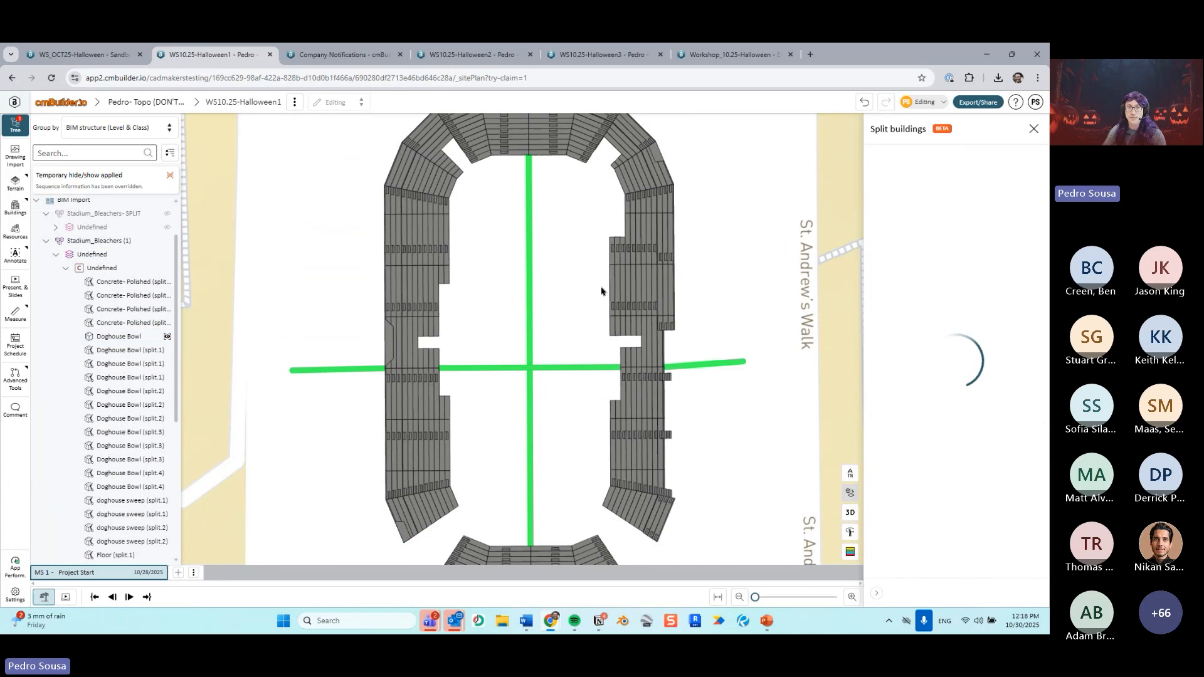
left_click(651, 294)
scroll(663, 301, "down", 3)
scroll(663, 300, "up", 3)
scroll(659, 288, "down", 4)
left_click(660, 288)
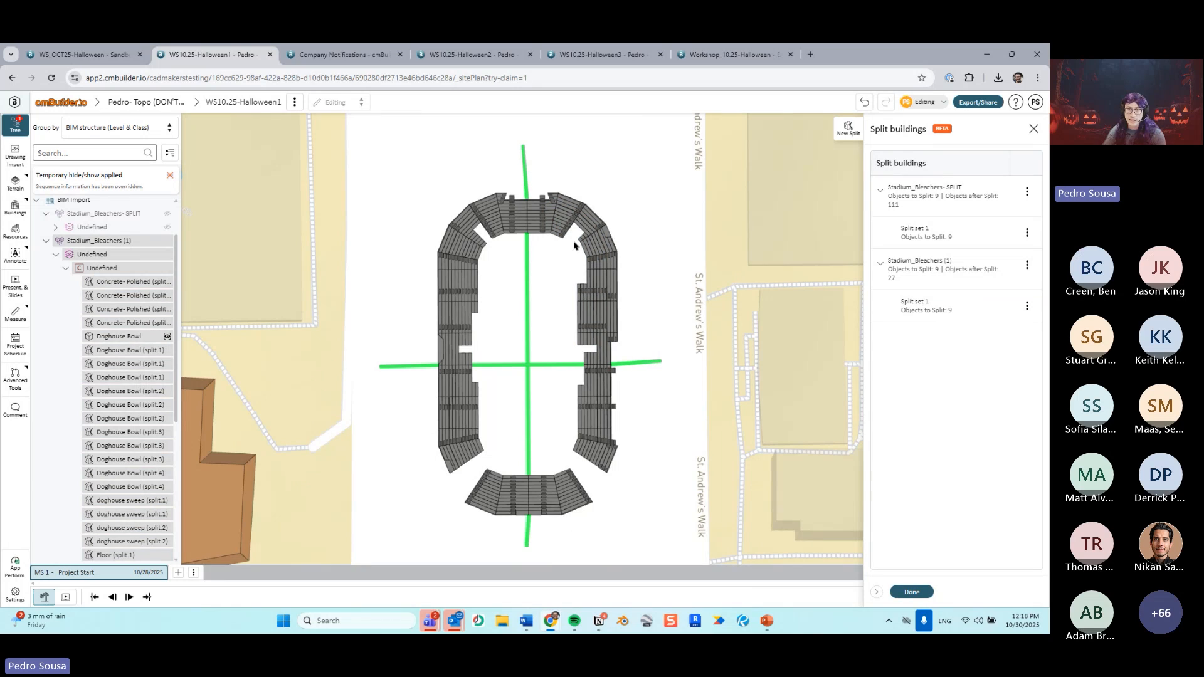
Step: Examine the split bleacher pieces around the cross-shaped line, highlighting one quadrant, and close the Split tool
scroll(583, 254, "up", 2)
scroll(656, 264, "down", 4)
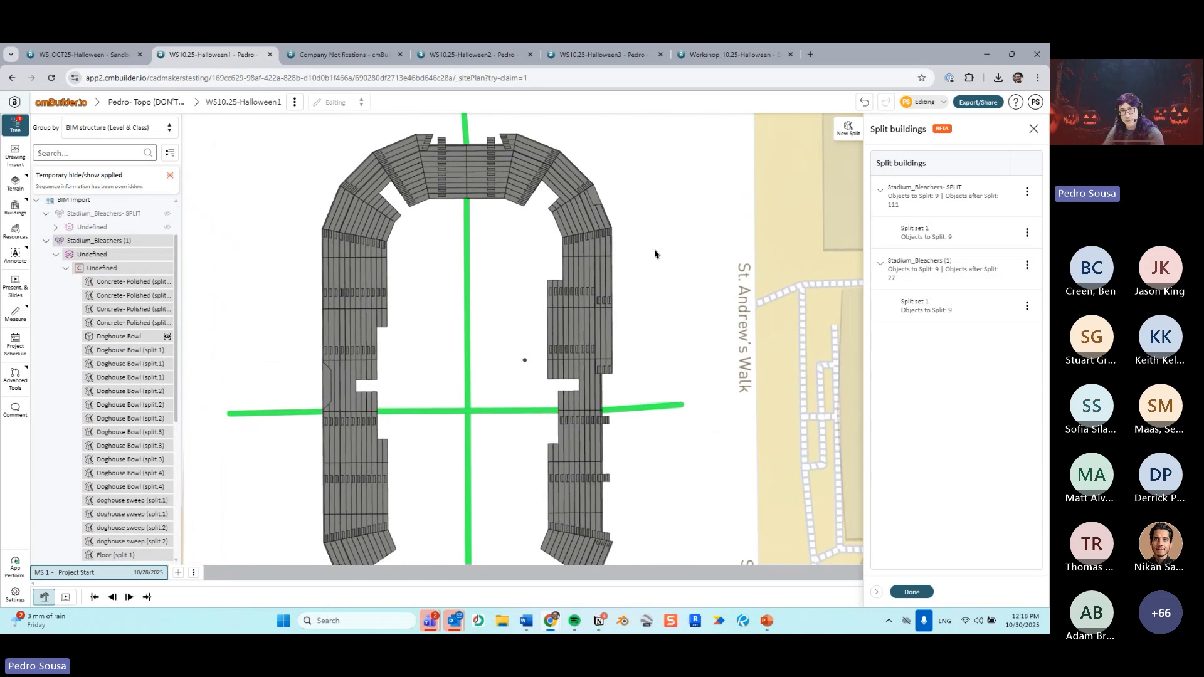
left_click_drag(562, 295, 554, 250)
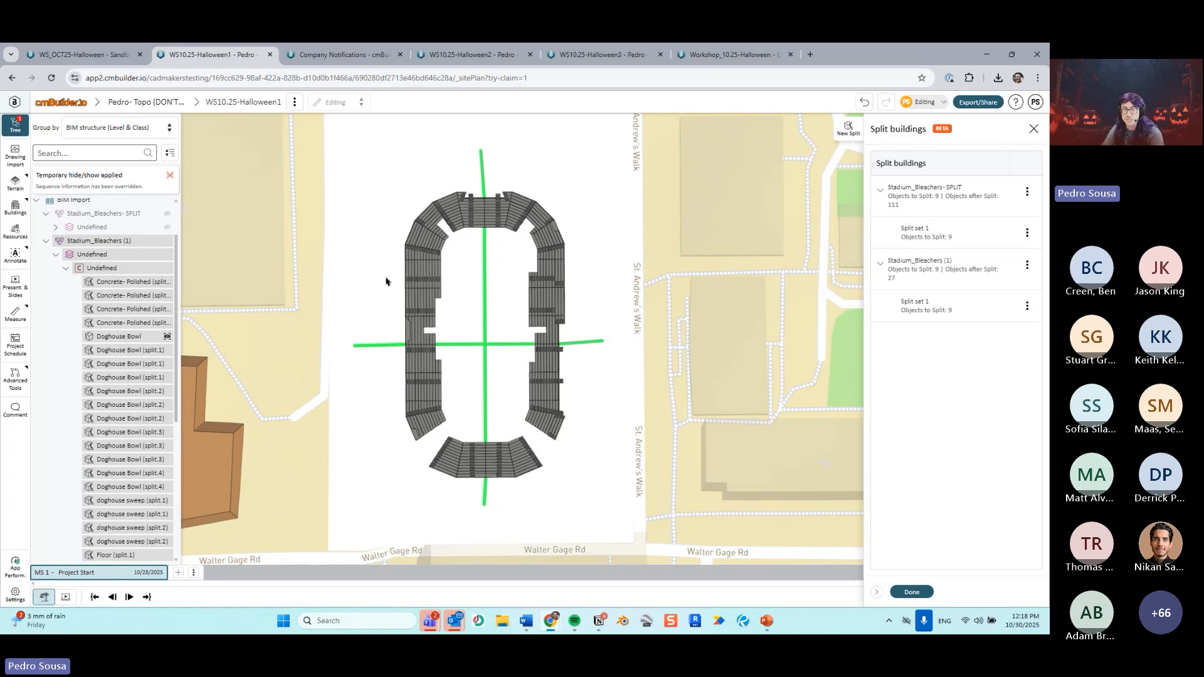
scroll(564, 273, "up", 2)
scroll(549, 327, "up", 3)
left_click_drag(540, 334, 590, 345)
scroll(580, 312, "down", 4)
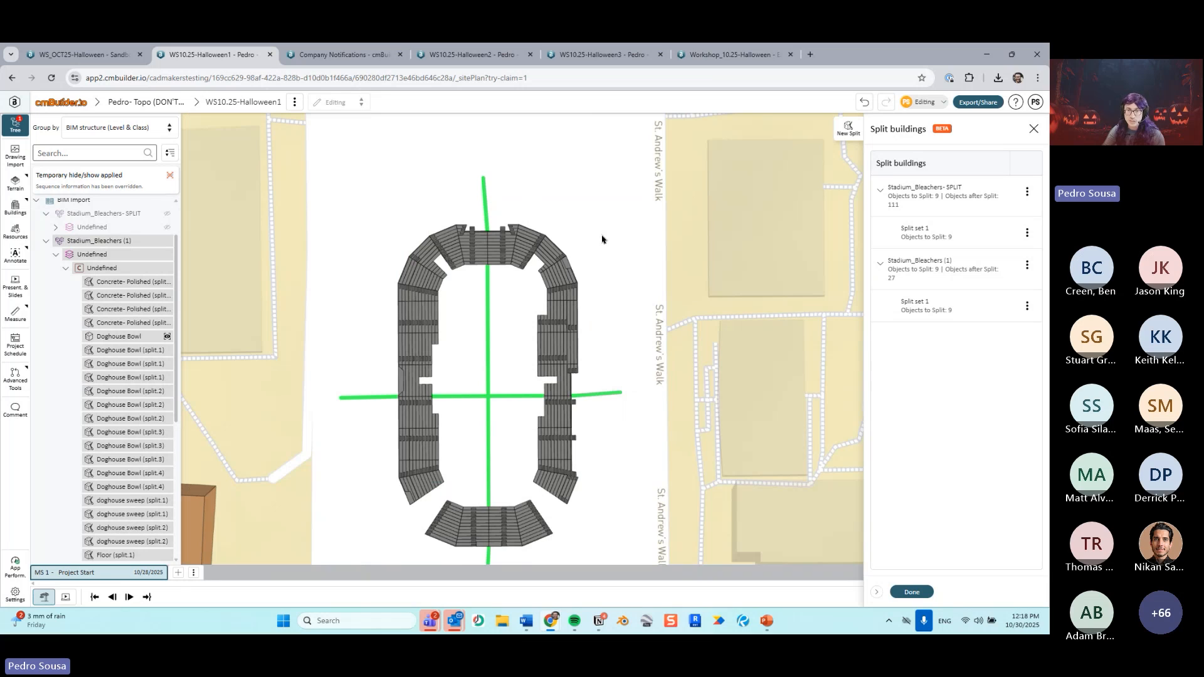
scroll(590, 270, "down", 2)
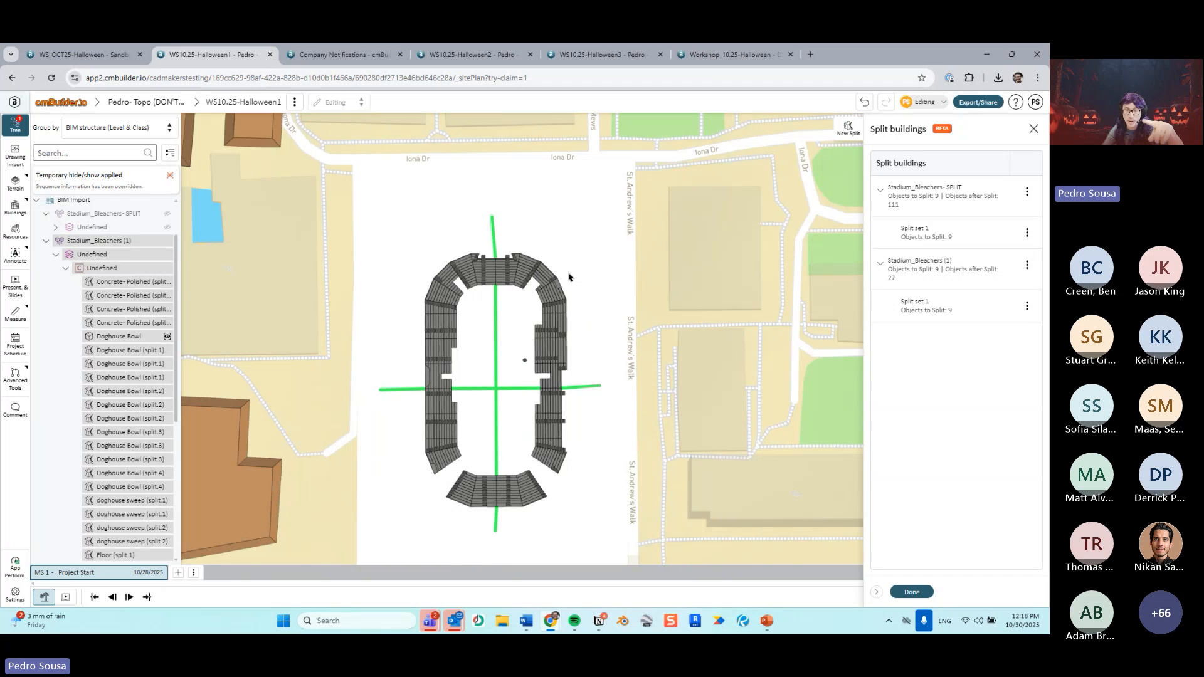
left_click_drag(572, 360, 566, 305)
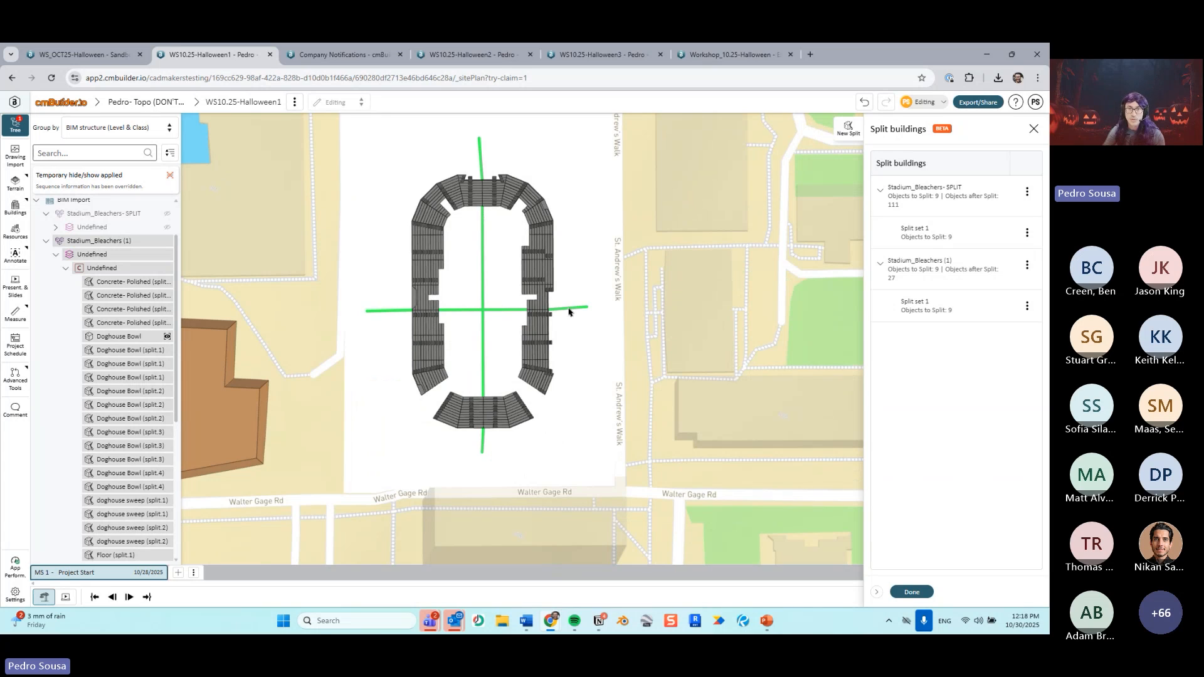
scroll(568, 312, "up", 5)
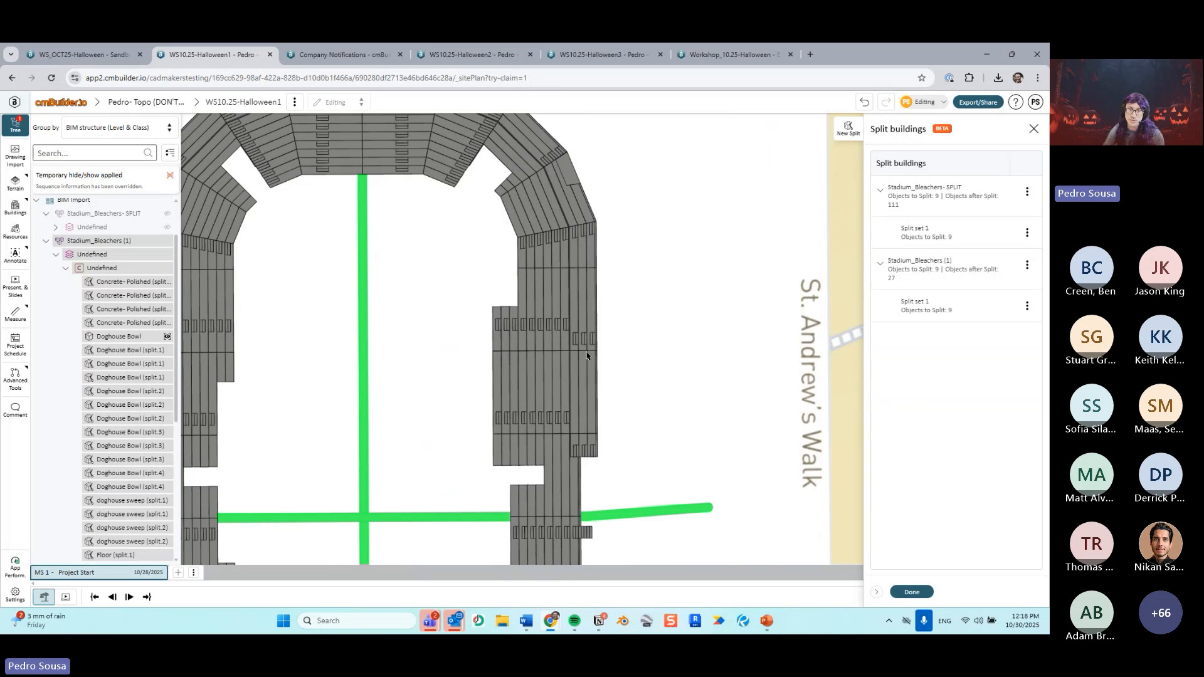
left_click(594, 385)
left_click_drag(638, 379, 547, 381)
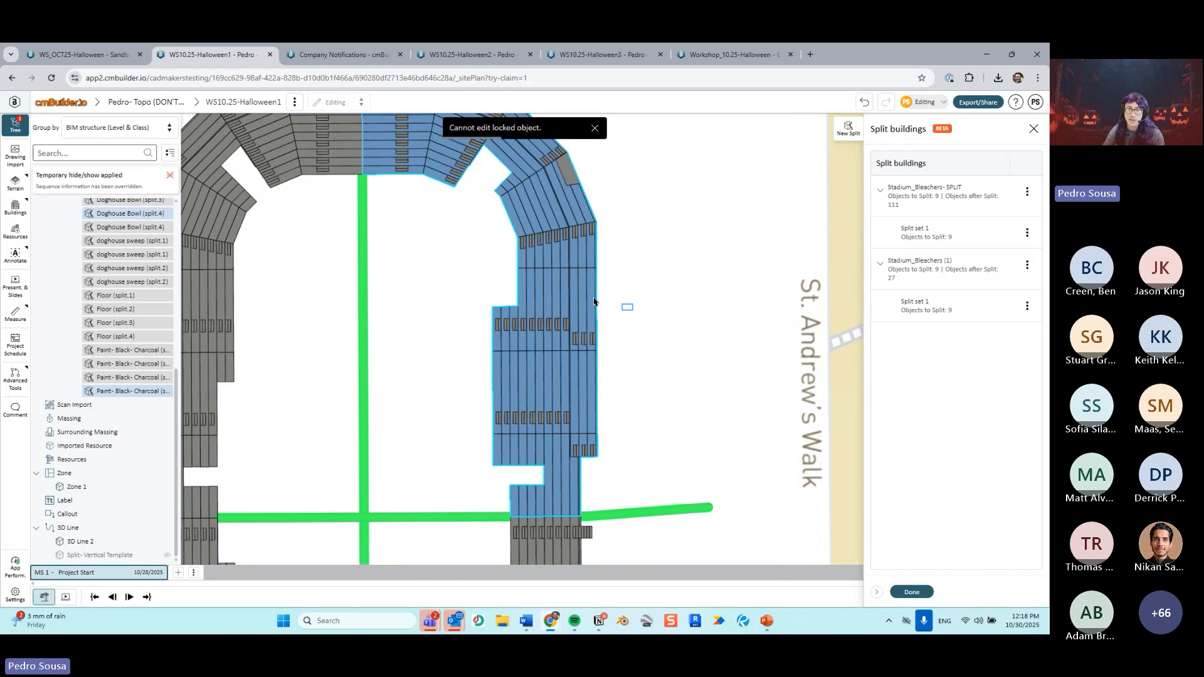
scroll(650, 351, "down", 3)
left_click_drag(671, 390, 693, 304)
left_click(912, 593)
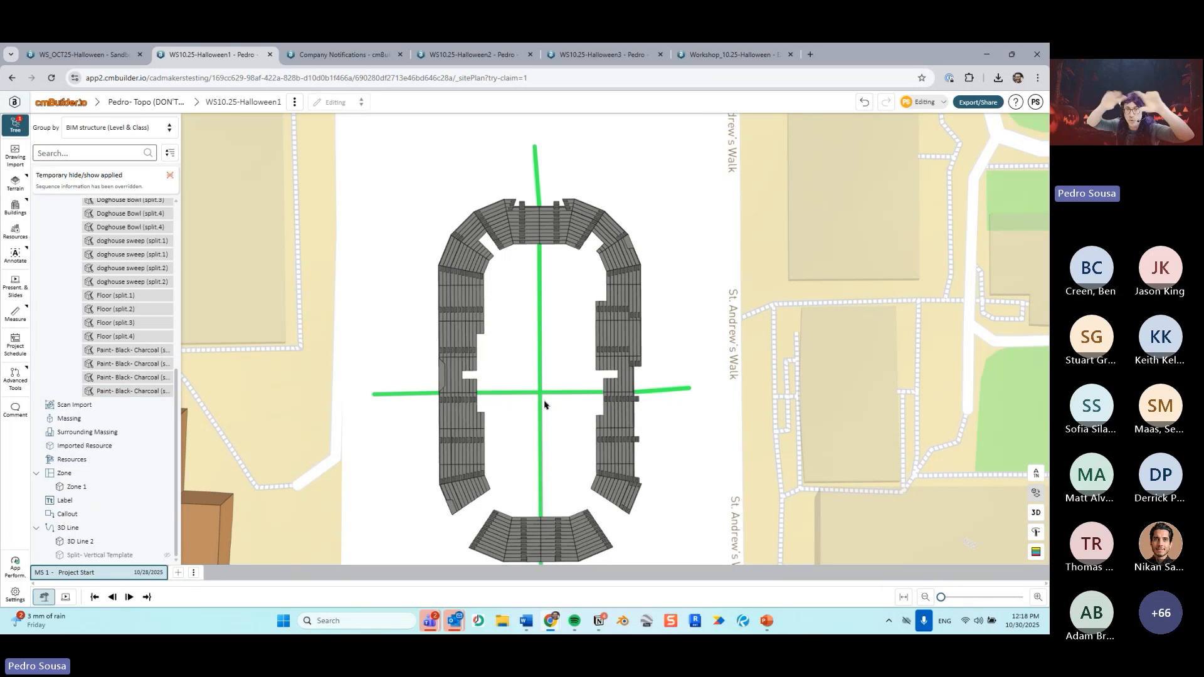
Step: Hide 3D Line 2 and show the Split- Vertical Template line in the plan view
left_click_drag(554, 411, 559, 338)
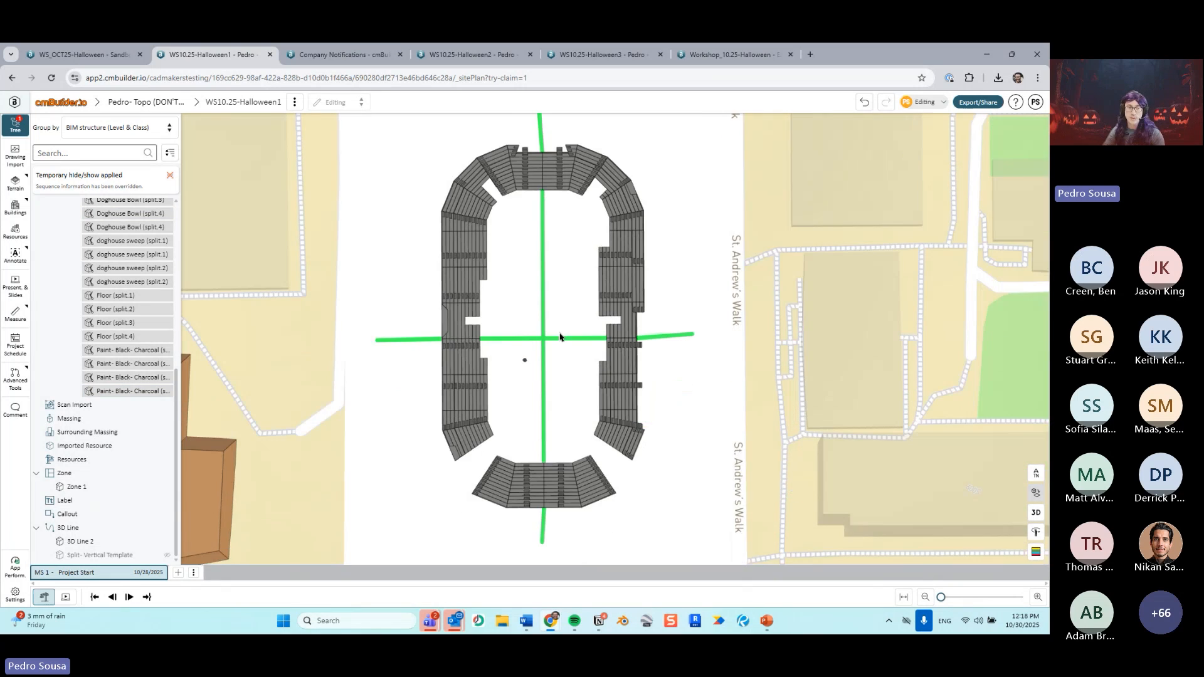
scroll(524, 360, "up", 2)
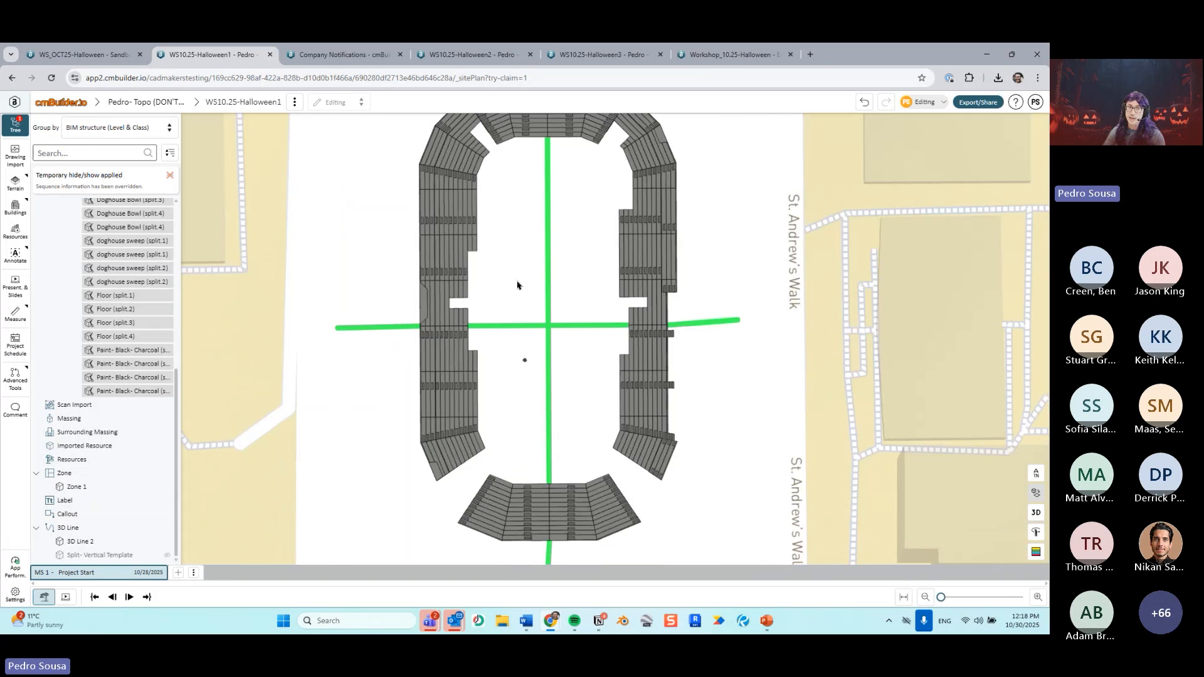
left_click_drag(547, 313, 583, 368)
left_click(102, 544)
key("h")
left_click(105, 558)
key("h")
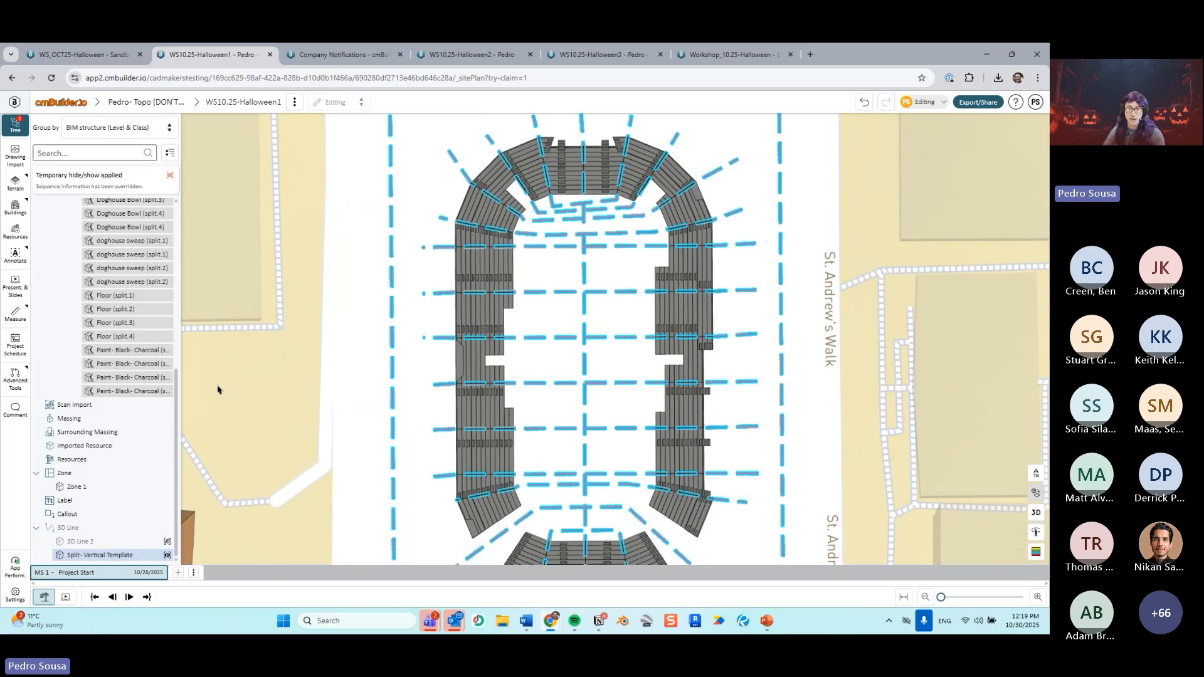
key("Escape")
Step: Examine how the dashed Split- Vertical Template lines divide the side stands, curved corners and end stands
scroll(456, 370, "up", 1)
scroll(456, 370, "down", 2)
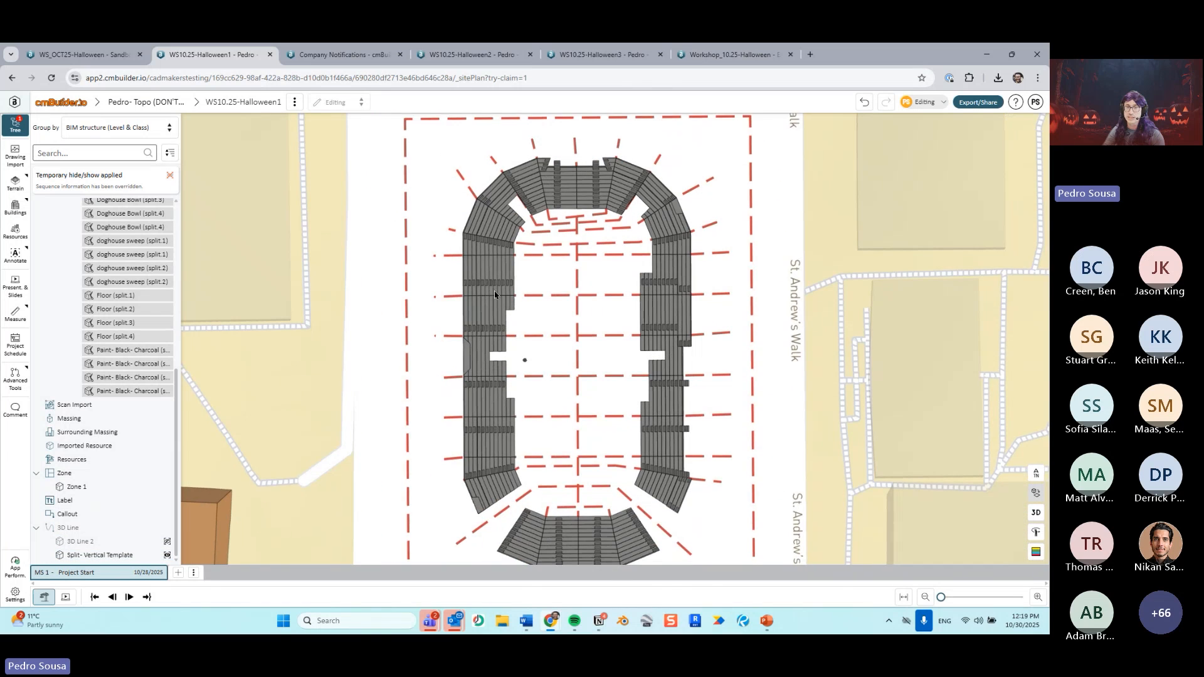
left_click_drag(494, 291, 478, 206)
left_click_drag(643, 195, 655, 326)
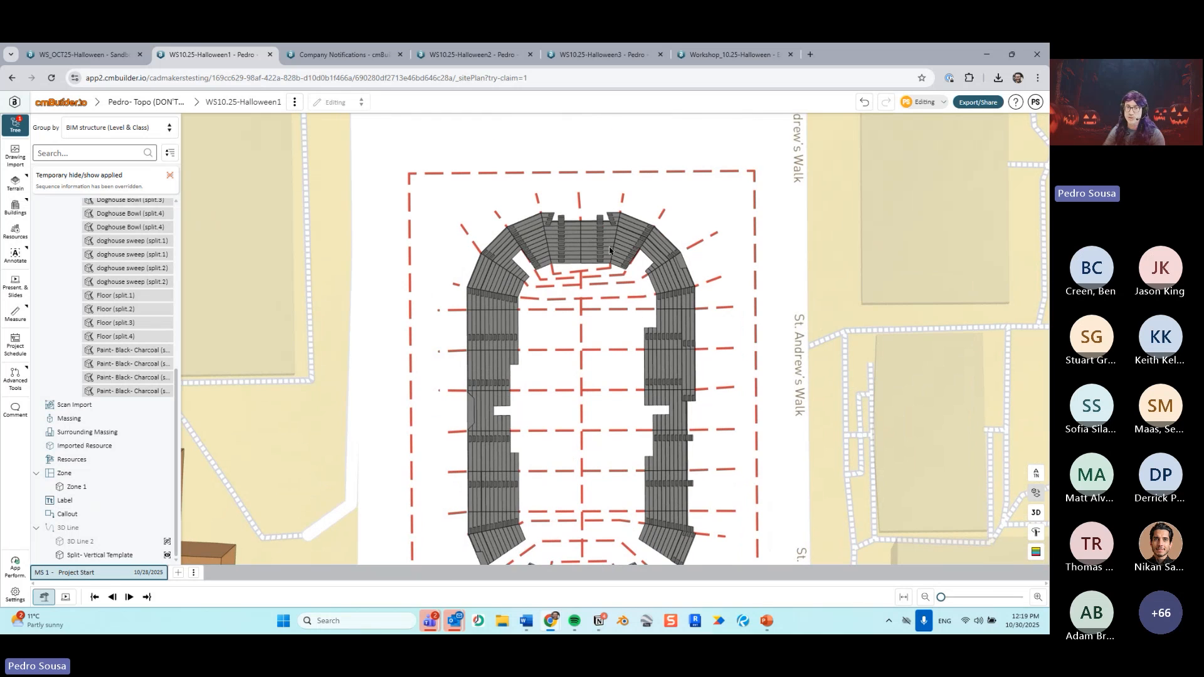
scroll(611, 250, "up", 4)
left_click_drag(644, 245, 587, 256)
scroll(455, 227, "down", 3)
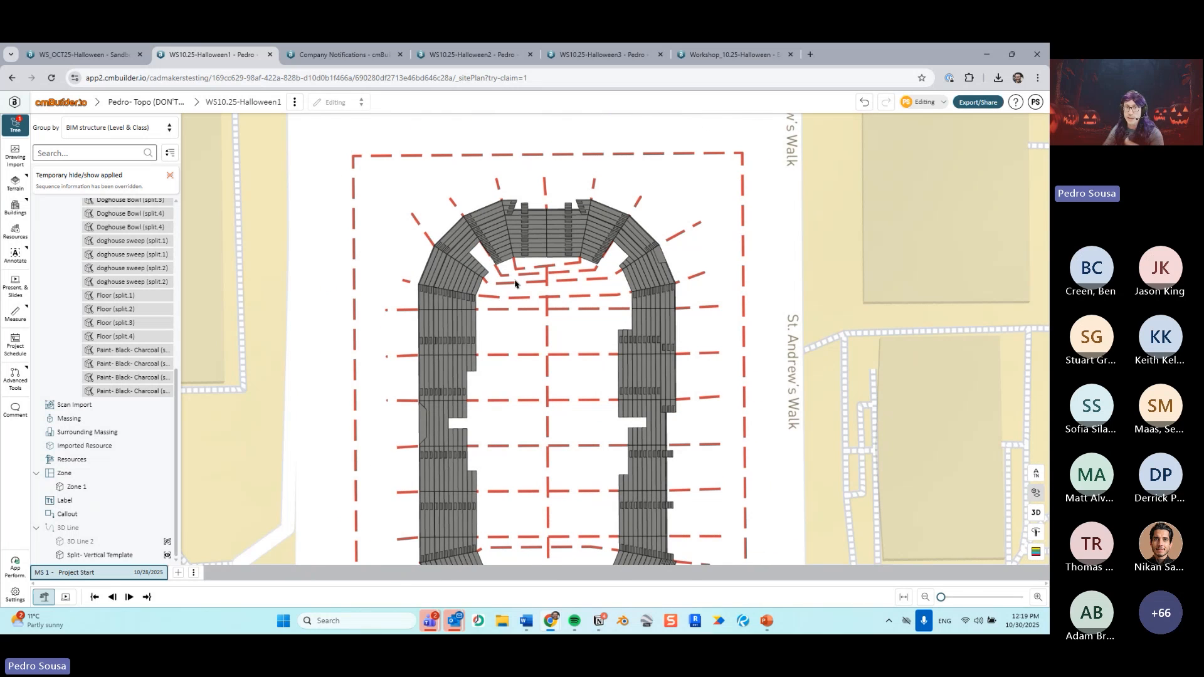
scroll(515, 284, "down", 2)
scroll(574, 335, "down", 2)
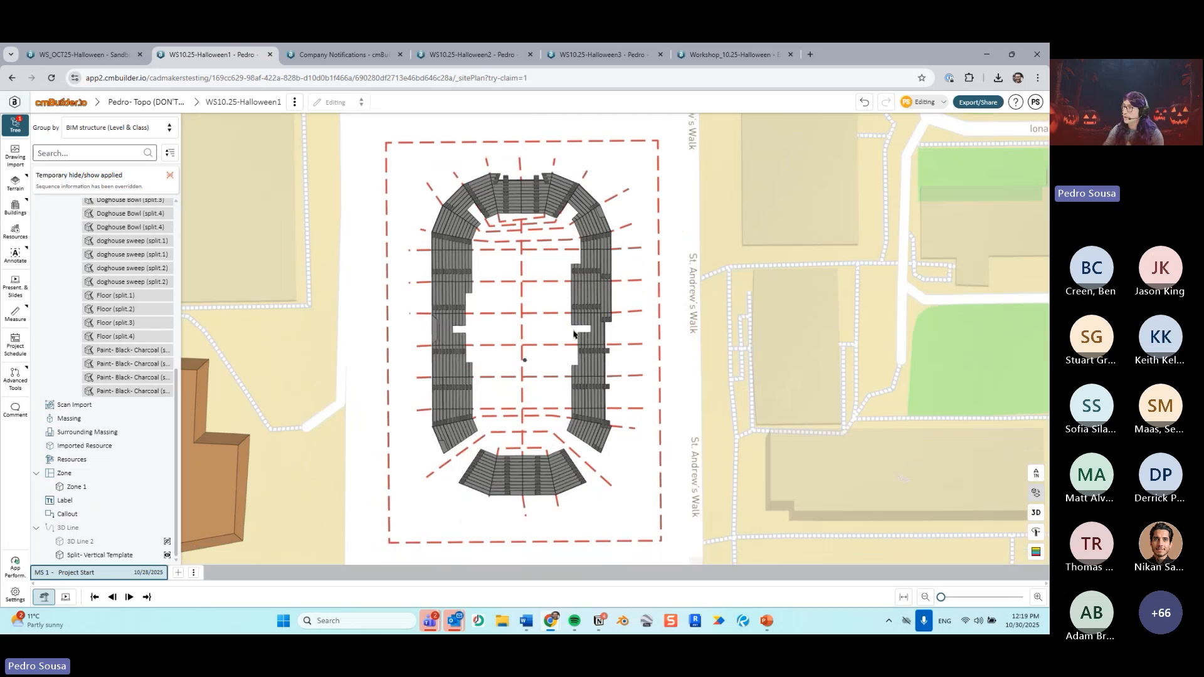
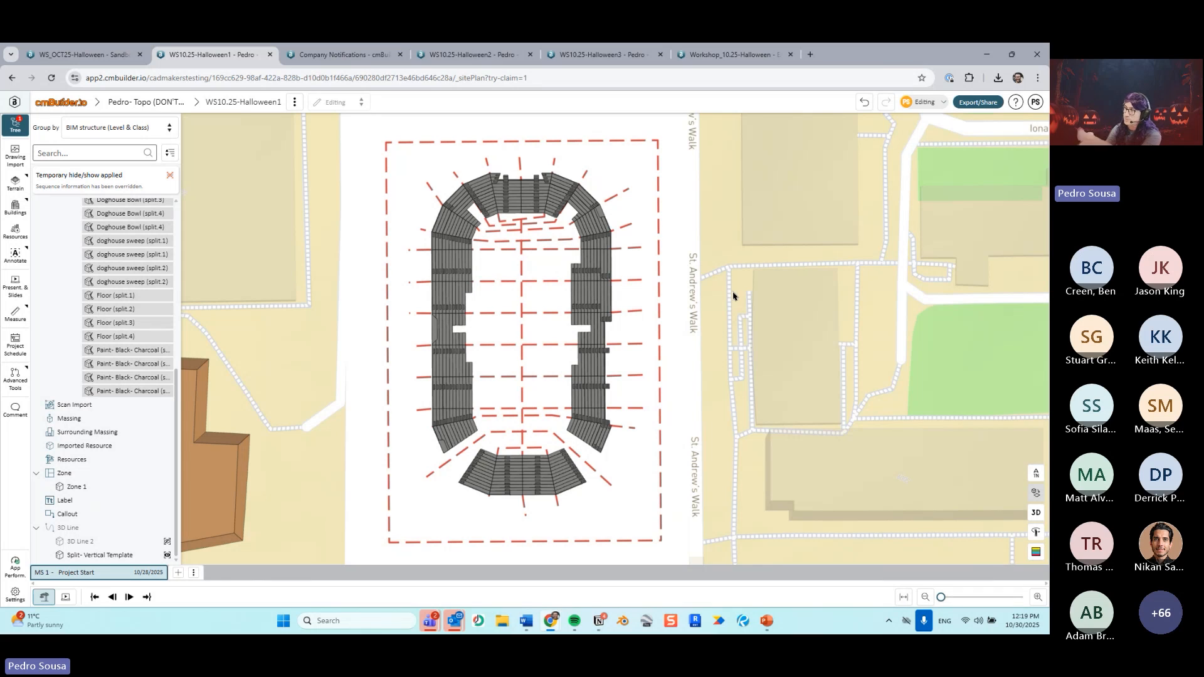
Step: Examine the split bleachers against the dashed template lines, first in plan and from above in 3D
scroll(569, 350, "up", 6)
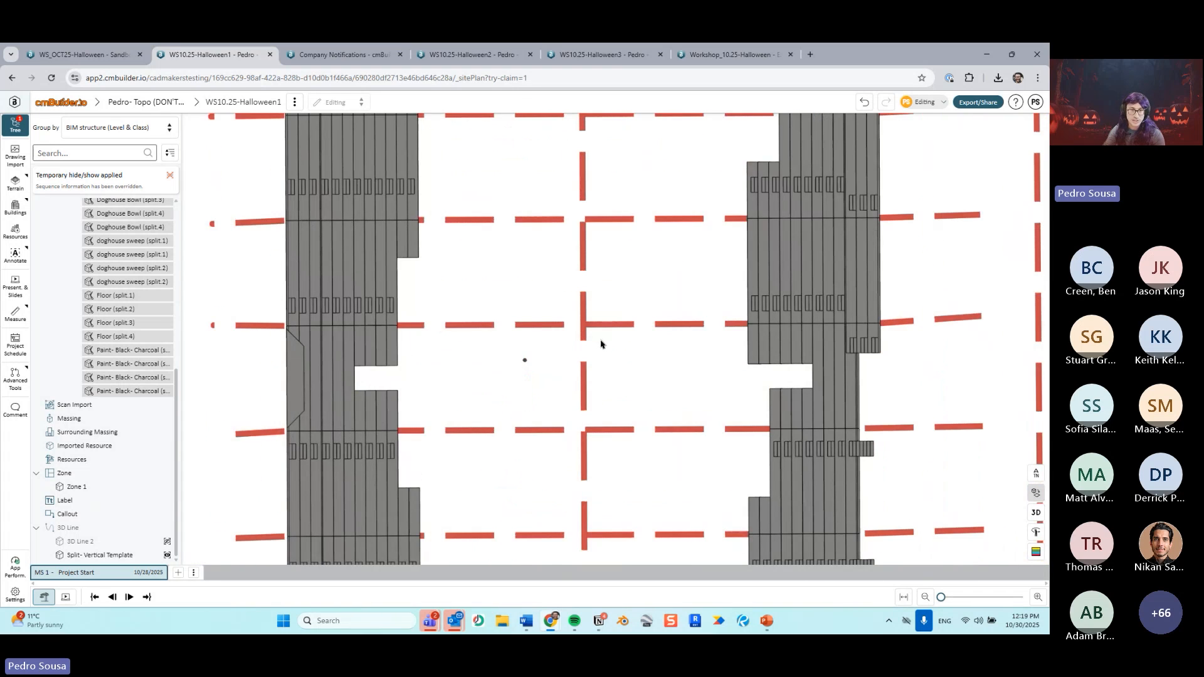
left_click_drag(601, 344, 476, 293)
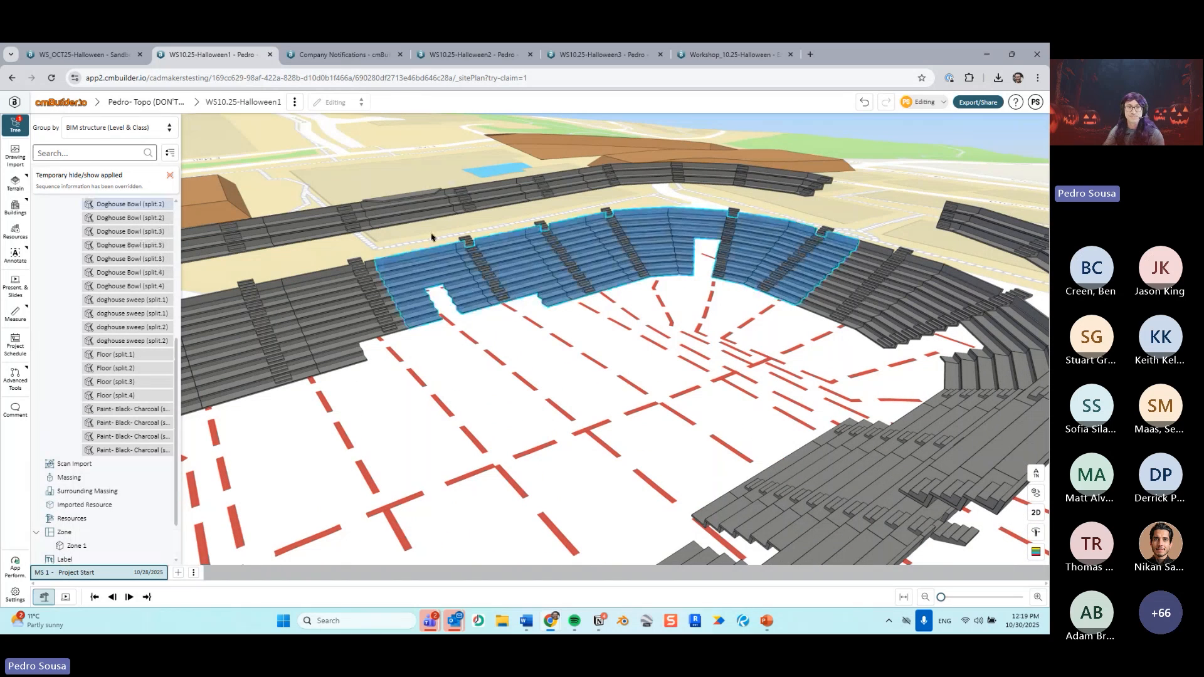
left_click_drag(177, 353, 180, 197)
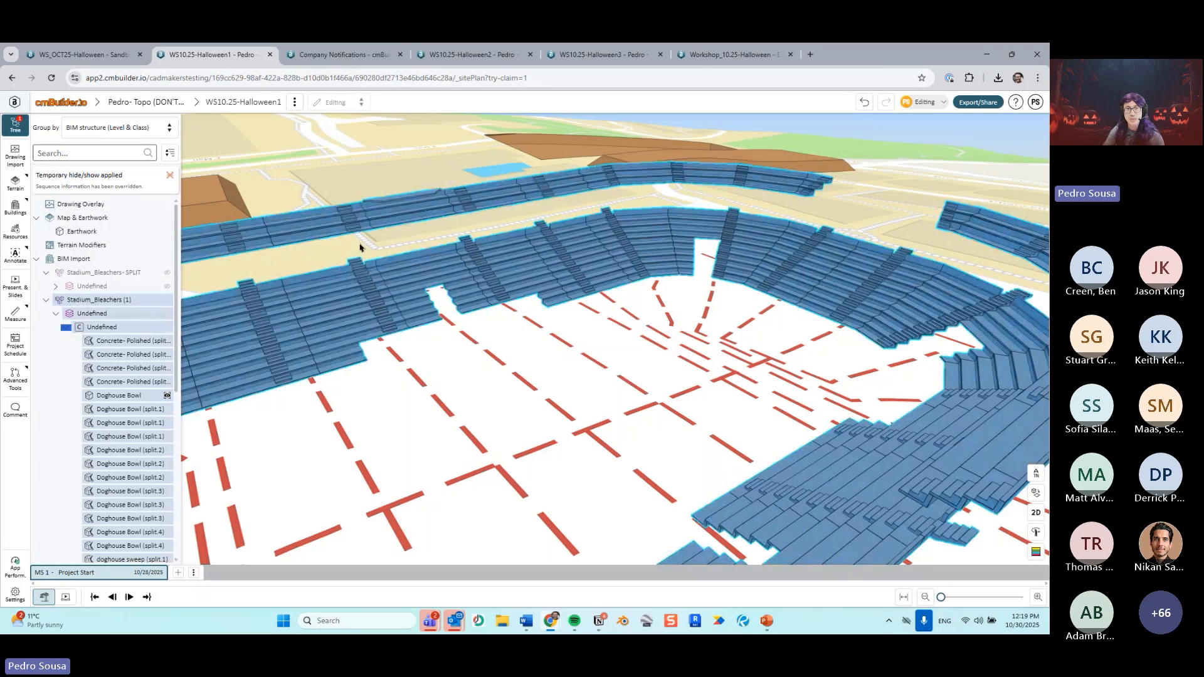
scroll(585, 339, "down", 5)
right_click_drag(585, 338, 746, 491)
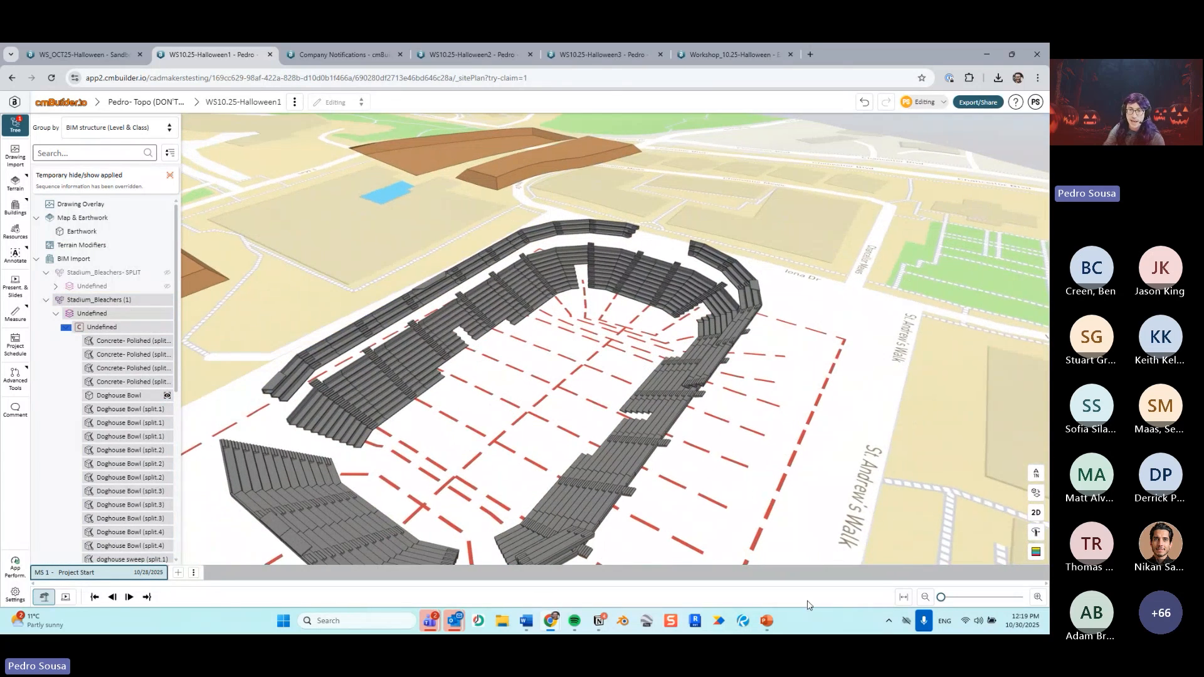
Step: Switch to PowerPoint, show the Massing Tool – Best Practices slide, and move the presentation out of the way
left_click(776, 625)
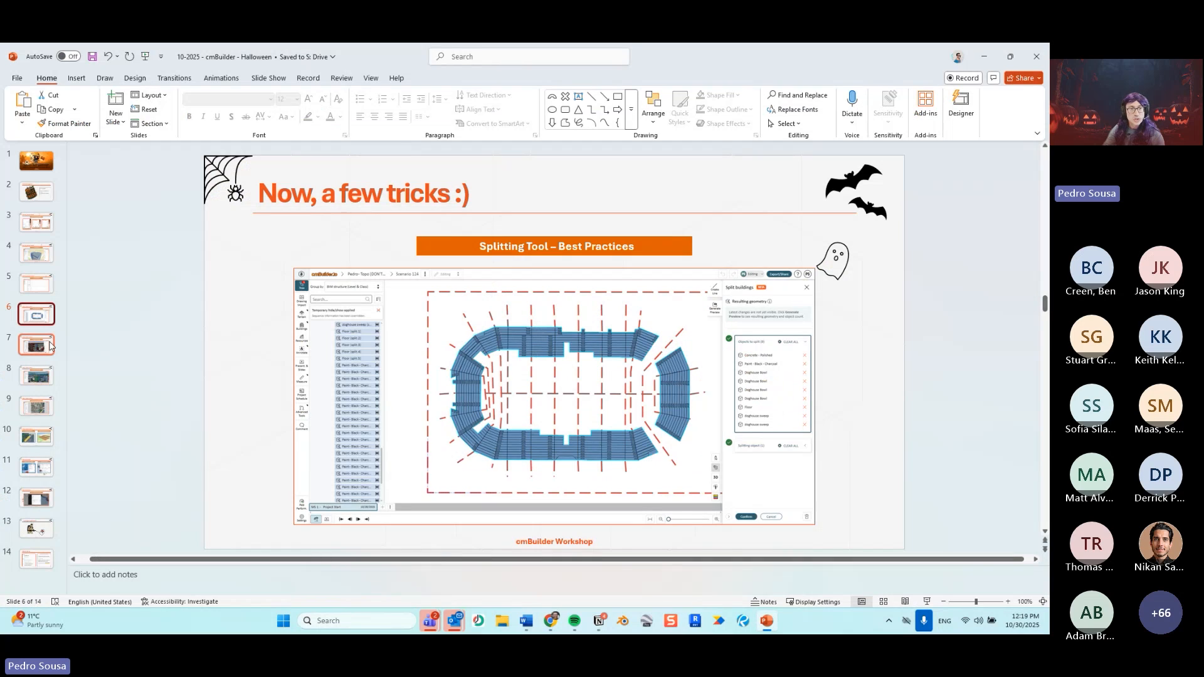
left_click(47, 351)
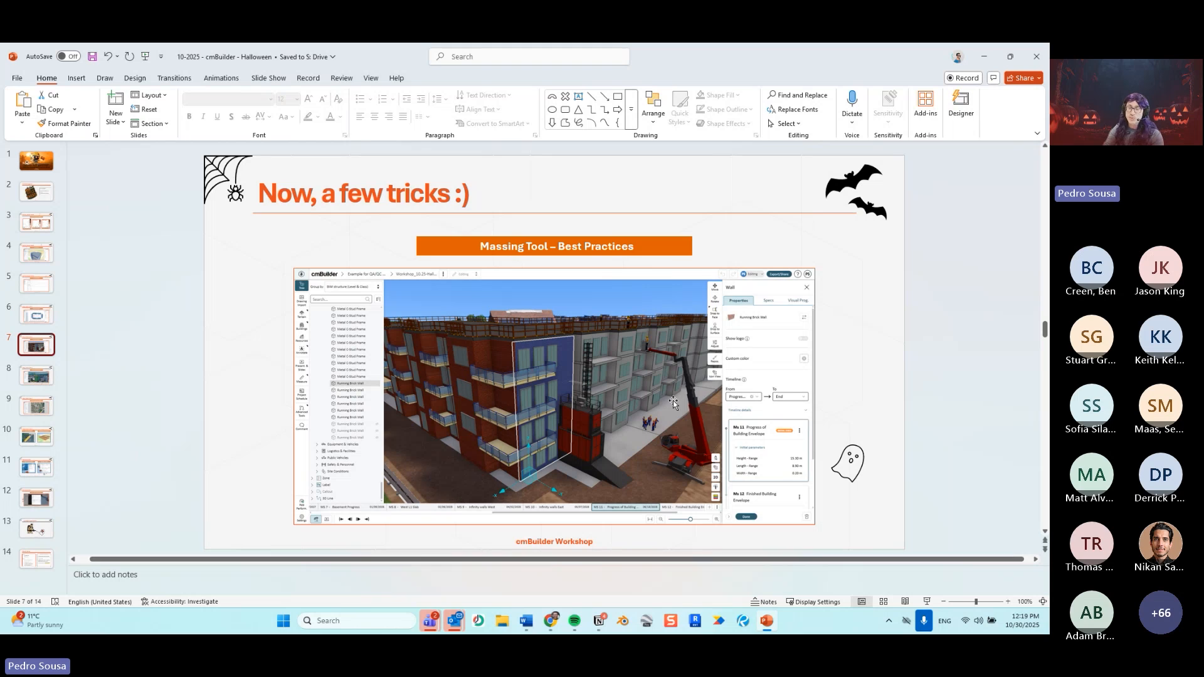
left_click(983, 58)
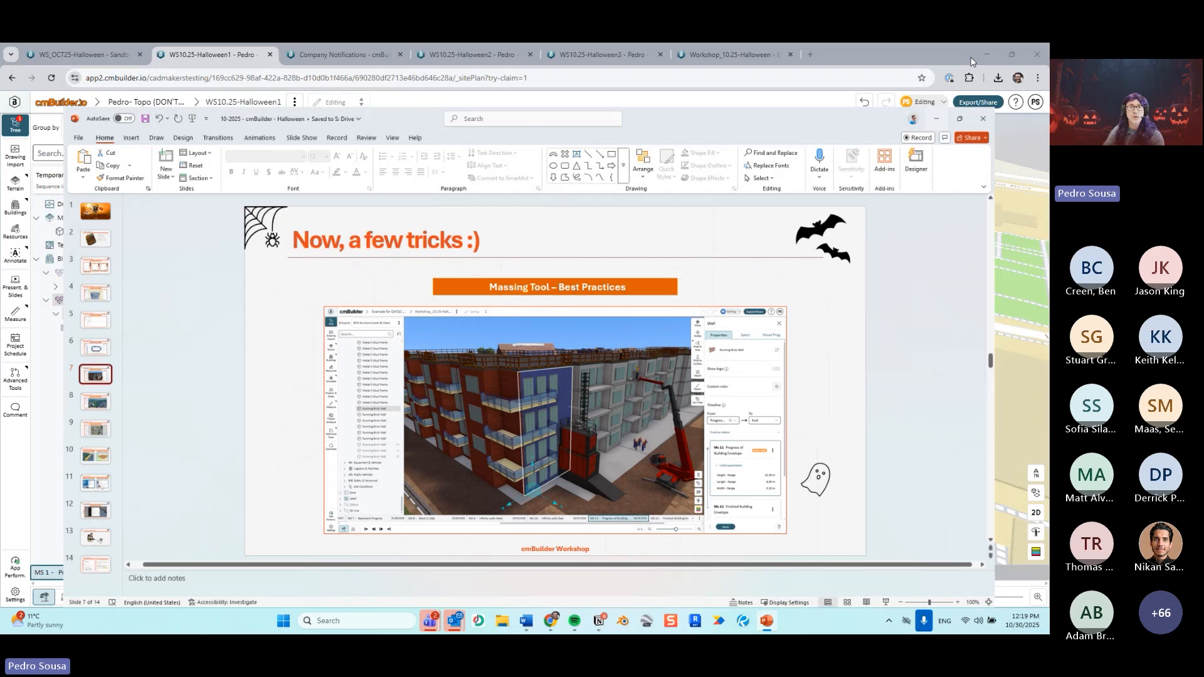
Step: Switch to the Workshop_10.25-Halloween project in cmBuilder and compare the building envelope across milestones MS 11 to MS 13
left_click(730, 55)
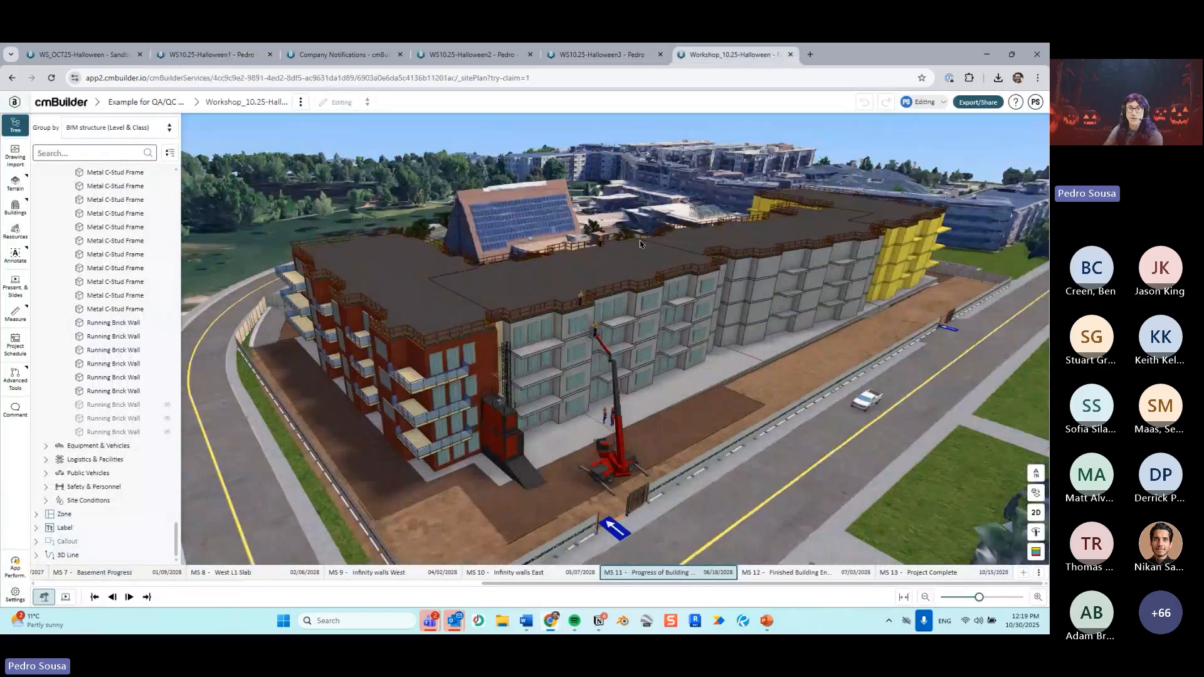
key("Right")
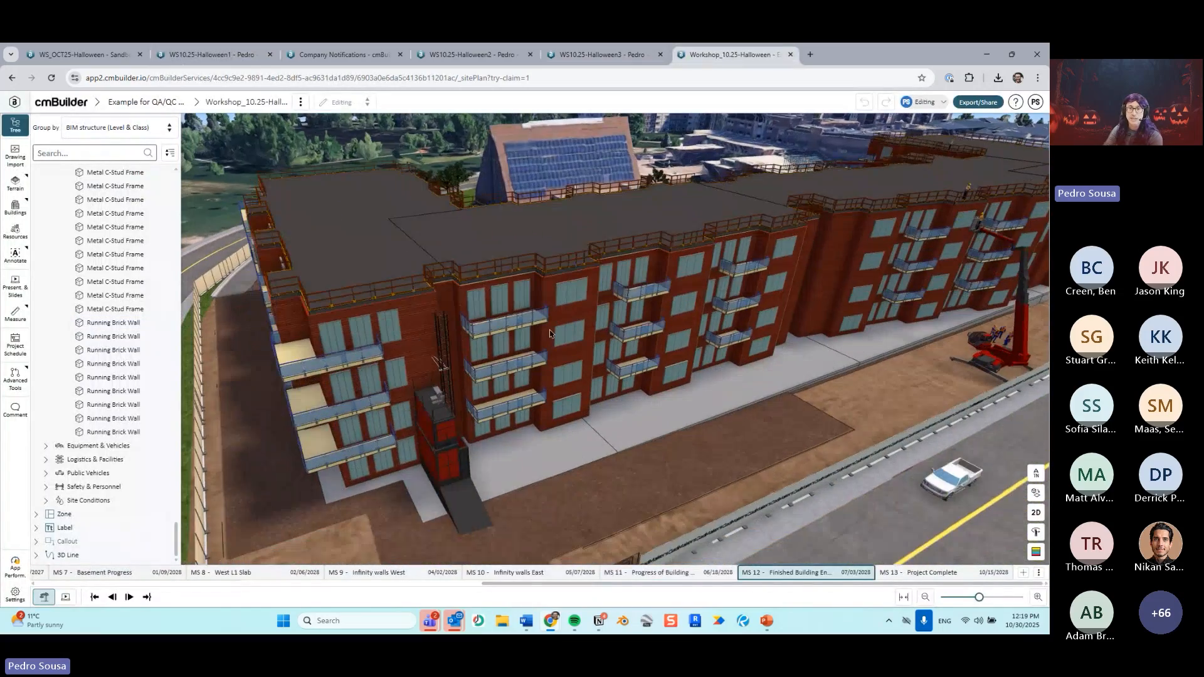
key("Left")
left_click_drag(541, 356, 589, 329)
key("Right")
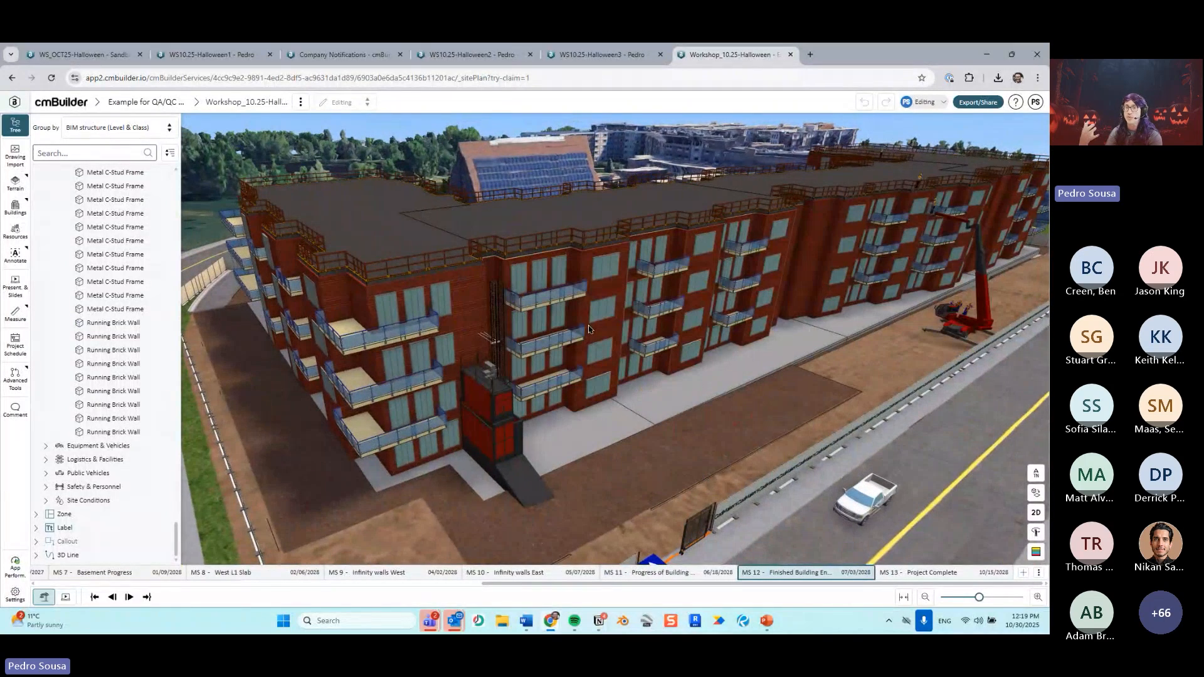
key("Right")
Step: Collapse the Massing and Resources groups in the model tree
left_click_drag(179, 536, 176, 185)
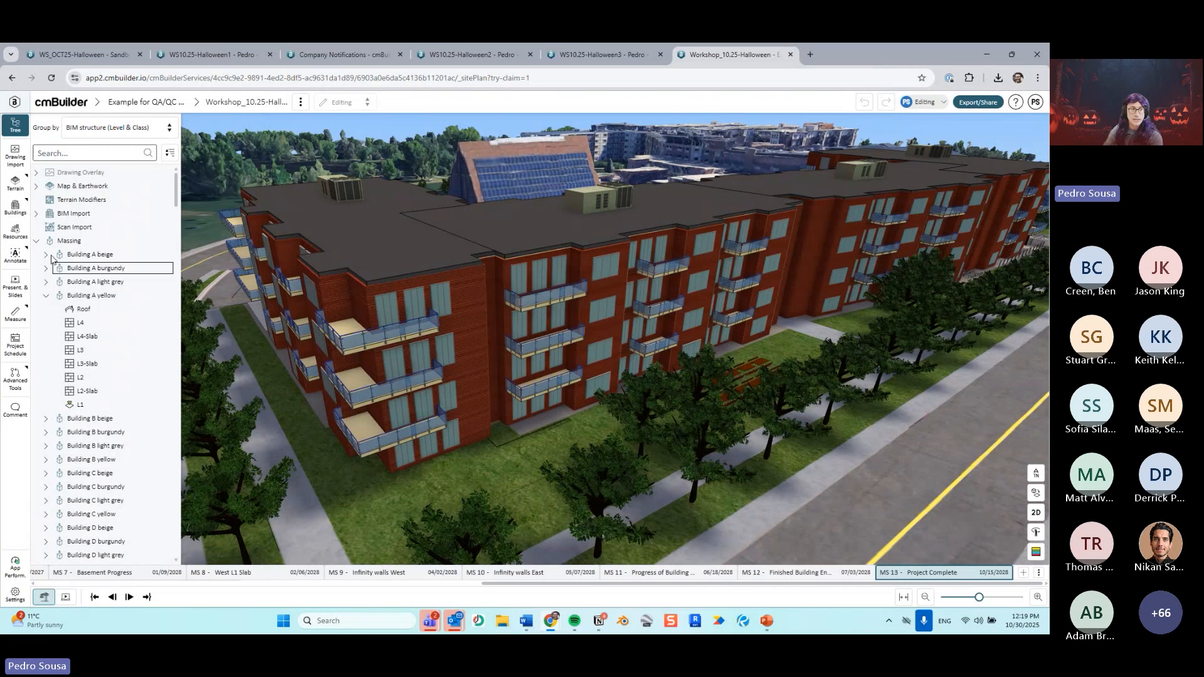
left_click(37, 241)
left_click(36, 242)
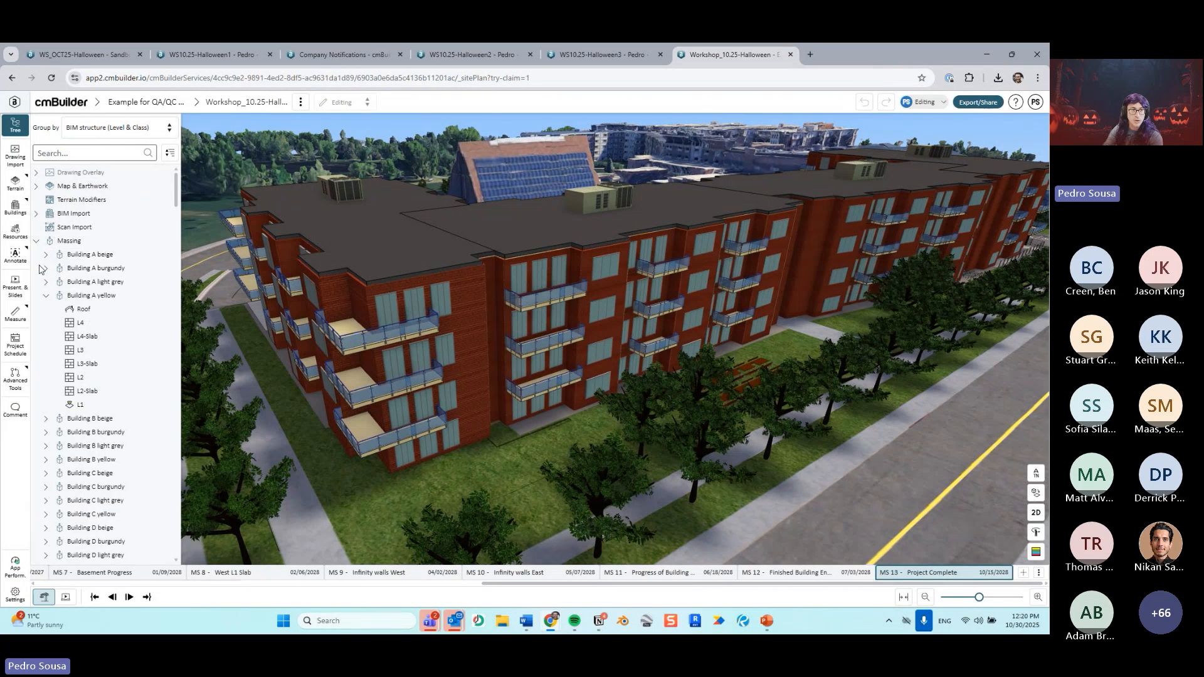
left_click(36, 240)
left_click(36, 283)
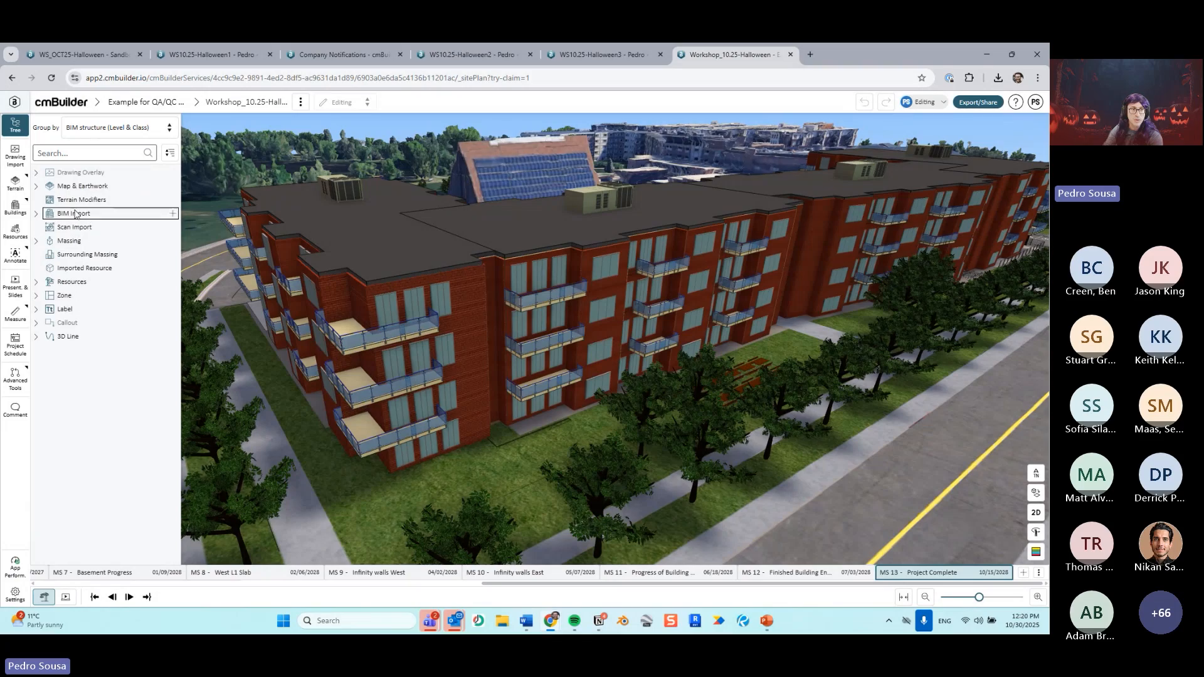
Step: Highlight the BIM Import elements around the finished building and clear the selection
left_click(74, 213)
scroll(562, 242, "down", 4)
scroll(621, 248, "down", 5)
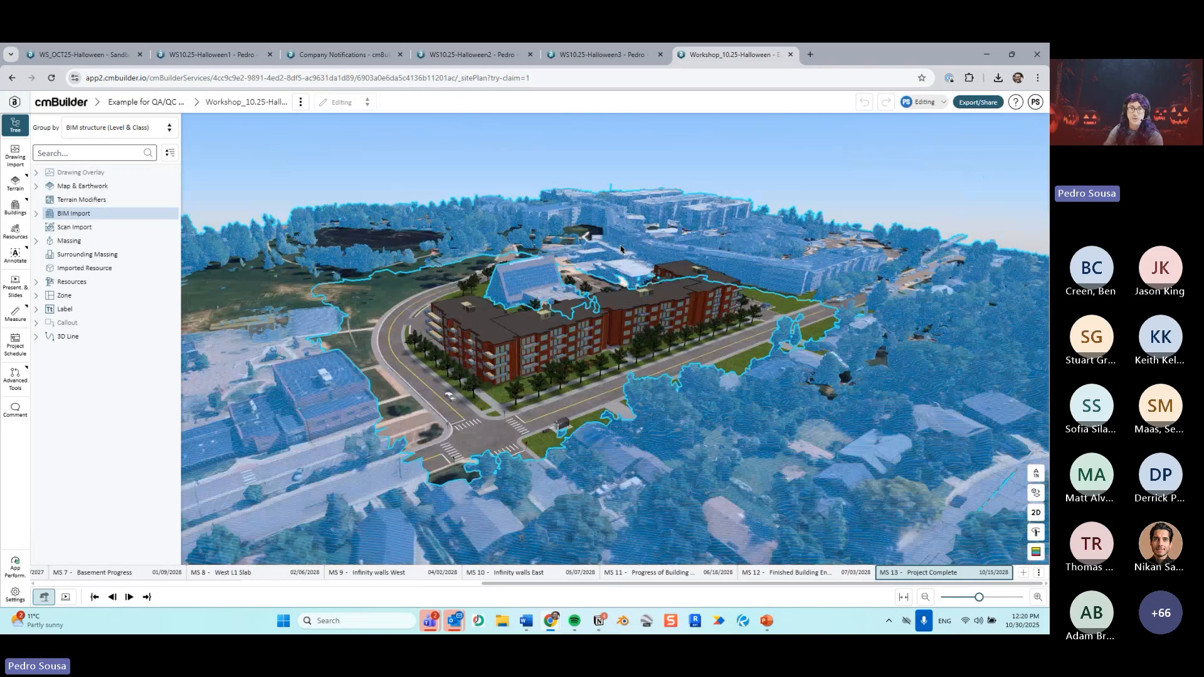
scroll(621, 249, "down", 3)
left_click(801, 213)
Step: Show the MS 1 - Existing milestone and examine the existing parking lot and lawns
key("Right")
scroll(636, 303, "up", 6)
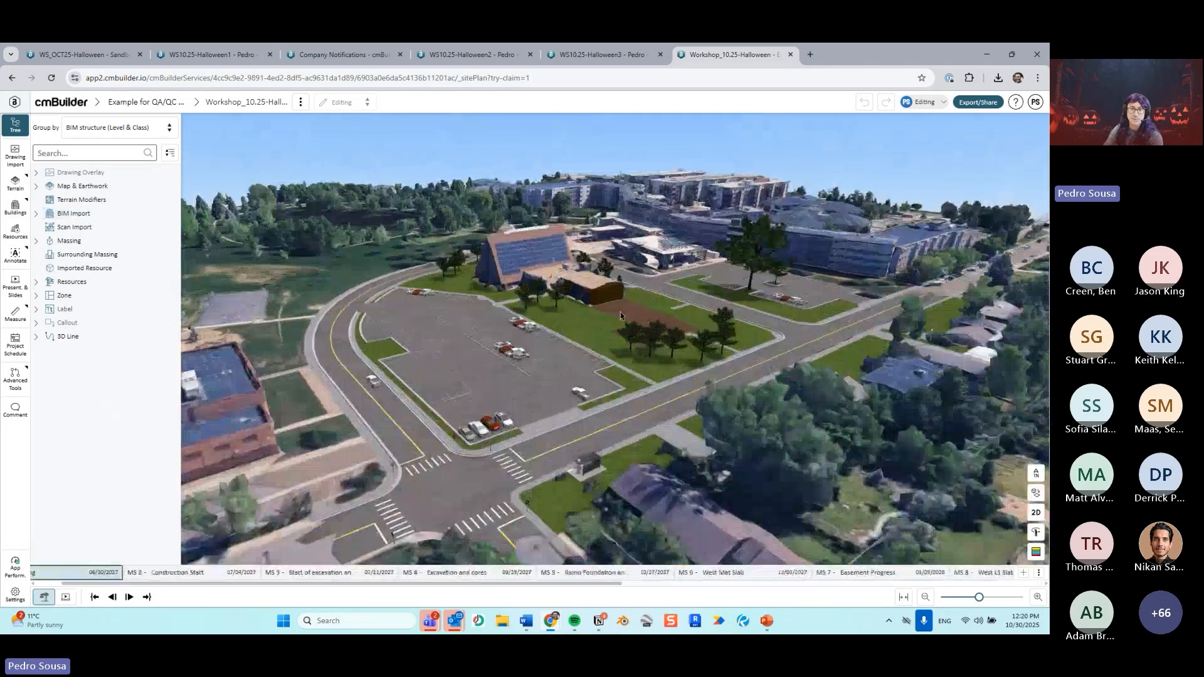
left_click_drag(636, 303, 487, 363)
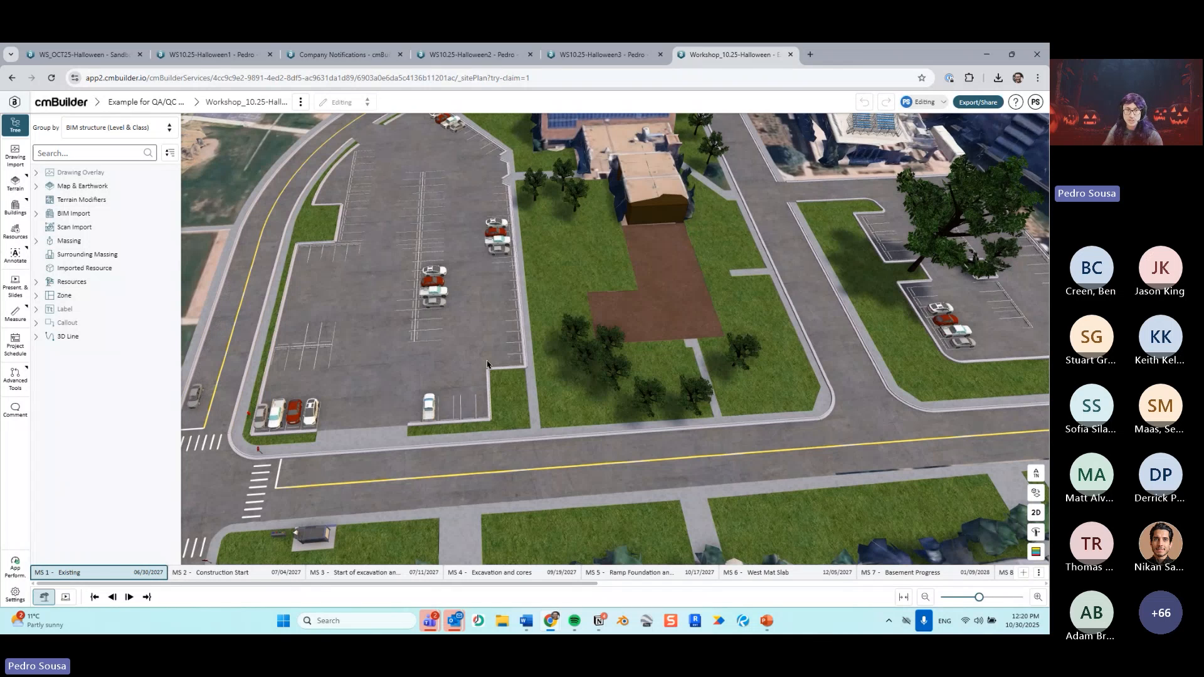
left_click_drag(487, 364, 609, 307)
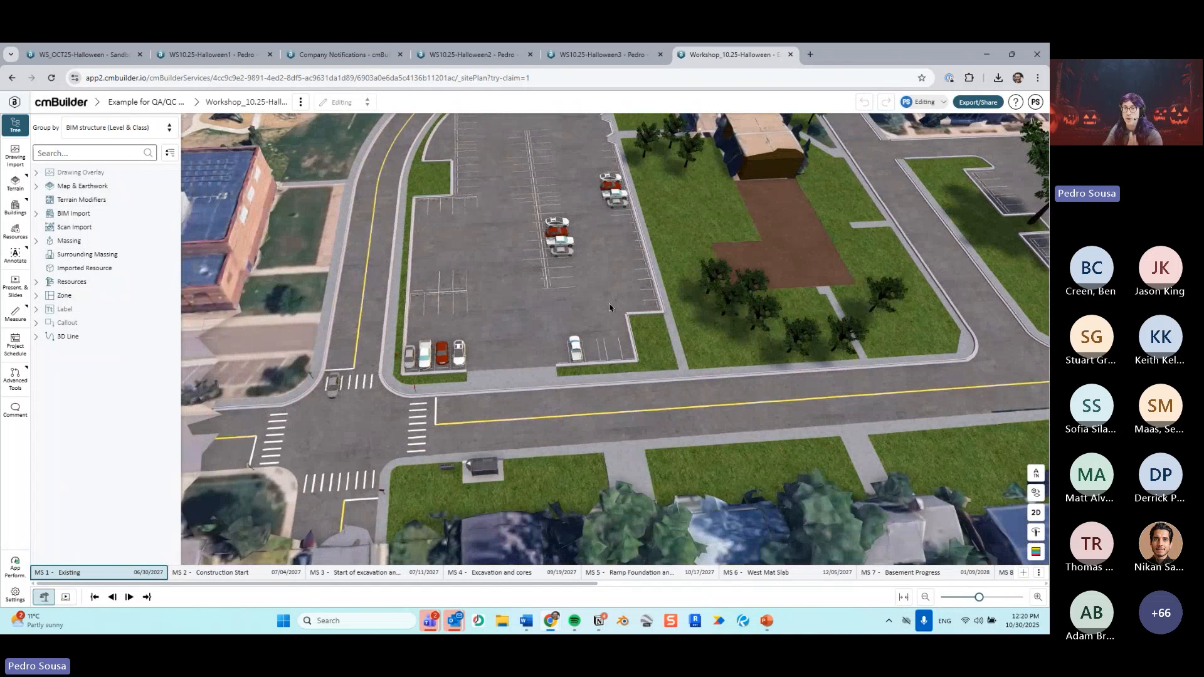
left_click_drag(609, 303, 519, 358)
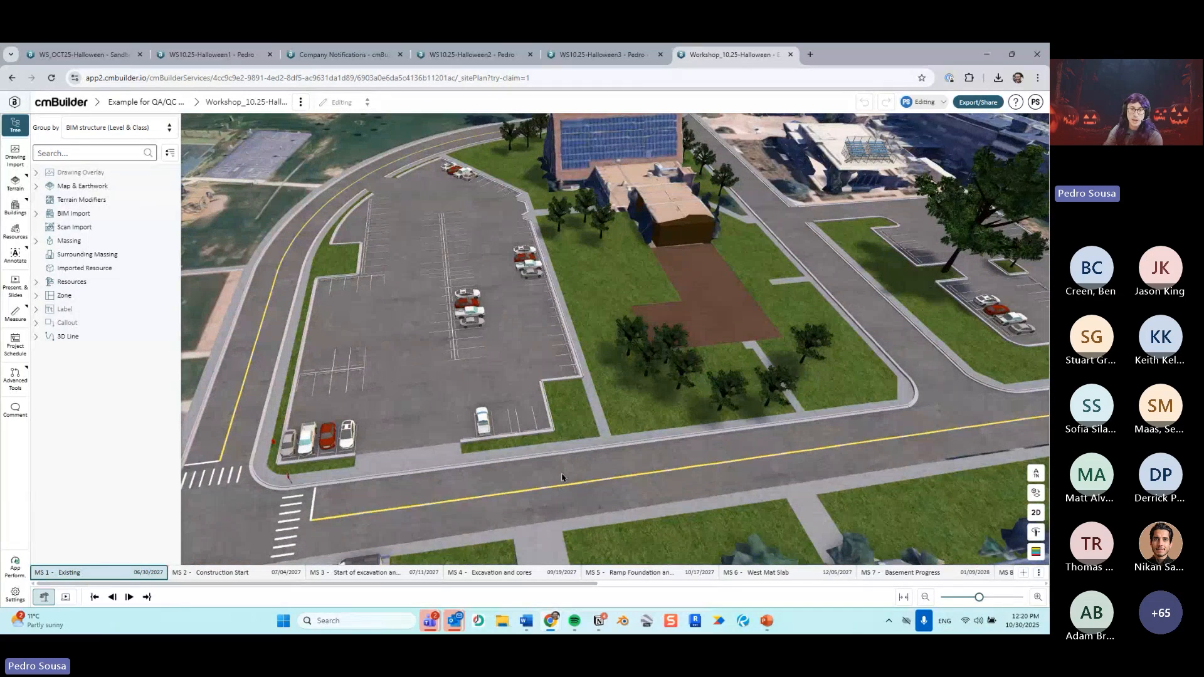
Step: Inspect the grass zones beside the parking lot, viewing and closing the properties of Zone 32
left_click_drag(562, 478, 455, 441)
left_click(412, 417)
left_click(311, 400)
left_click(597, 352)
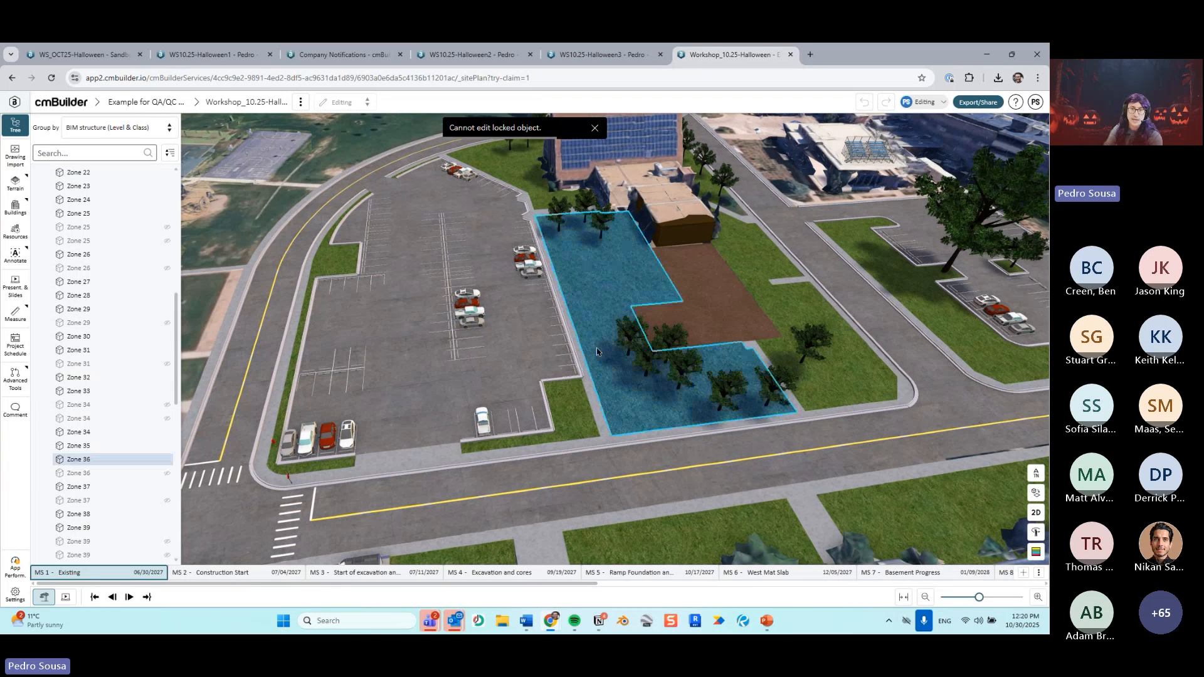
left_click(573, 408)
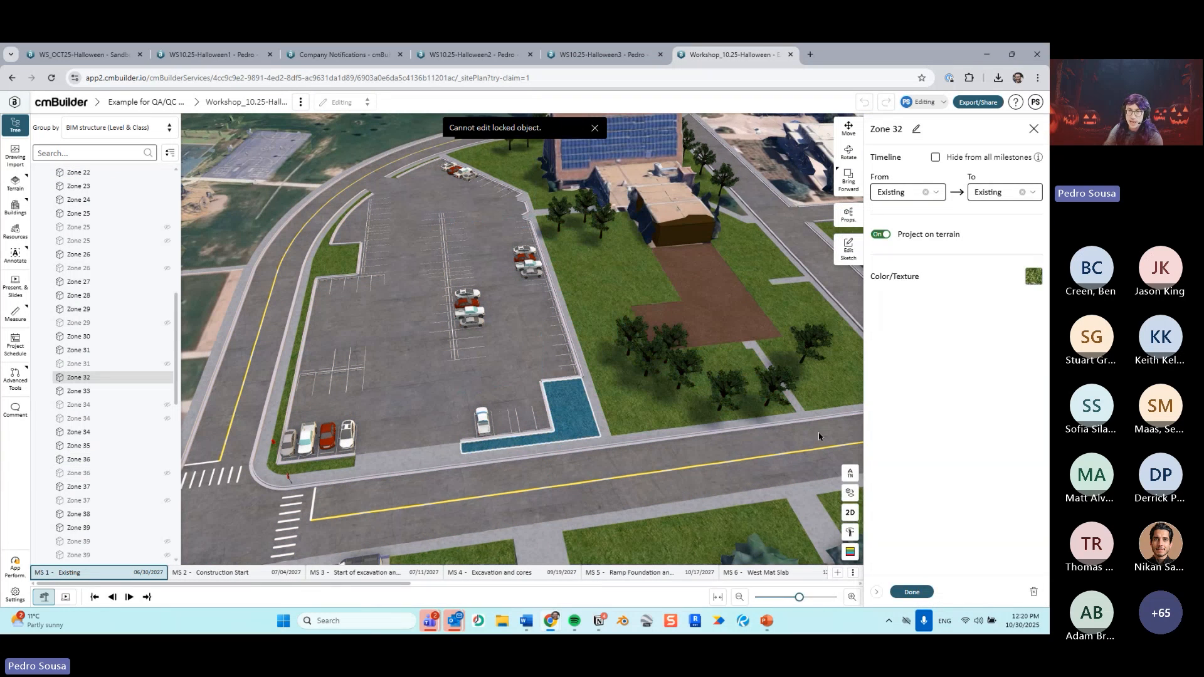
left_click(823, 393)
left_click(910, 592)
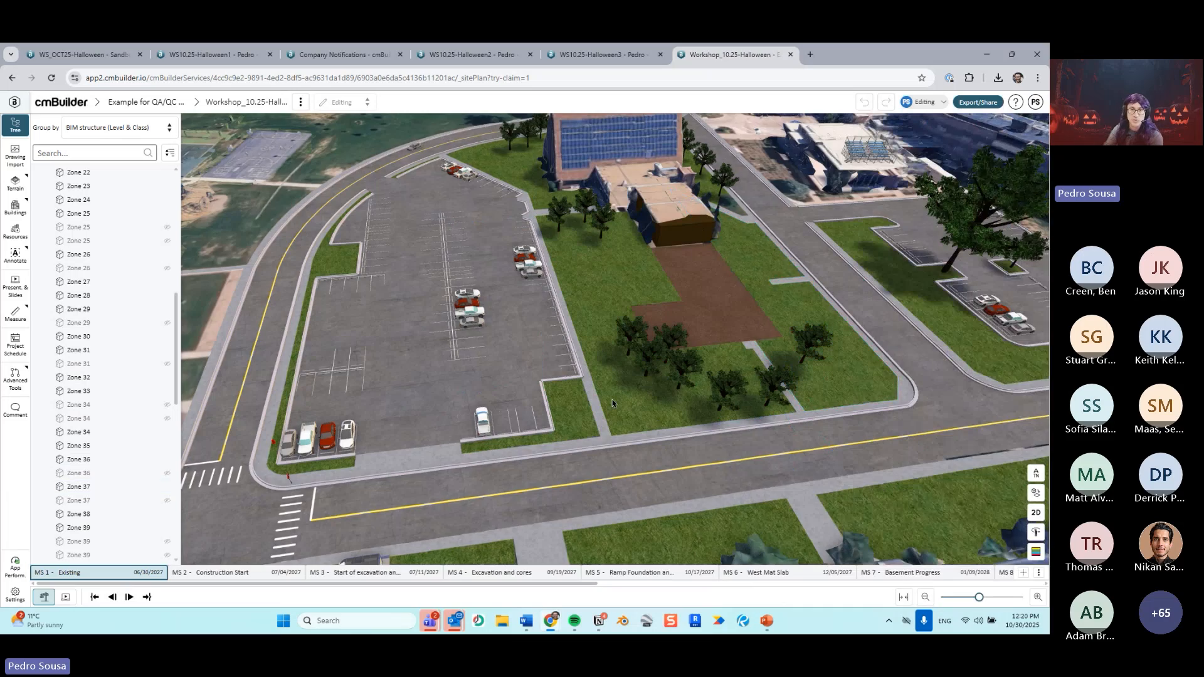
Step: Step through the milestones from MS 2 - Construction Start to MS 4 - Excavation and cores
scroll(614, 403, "up", 2)
left_click_drag(613, 403, 652, 332)
key("Right")
scroll(623, 356, "up", 2)
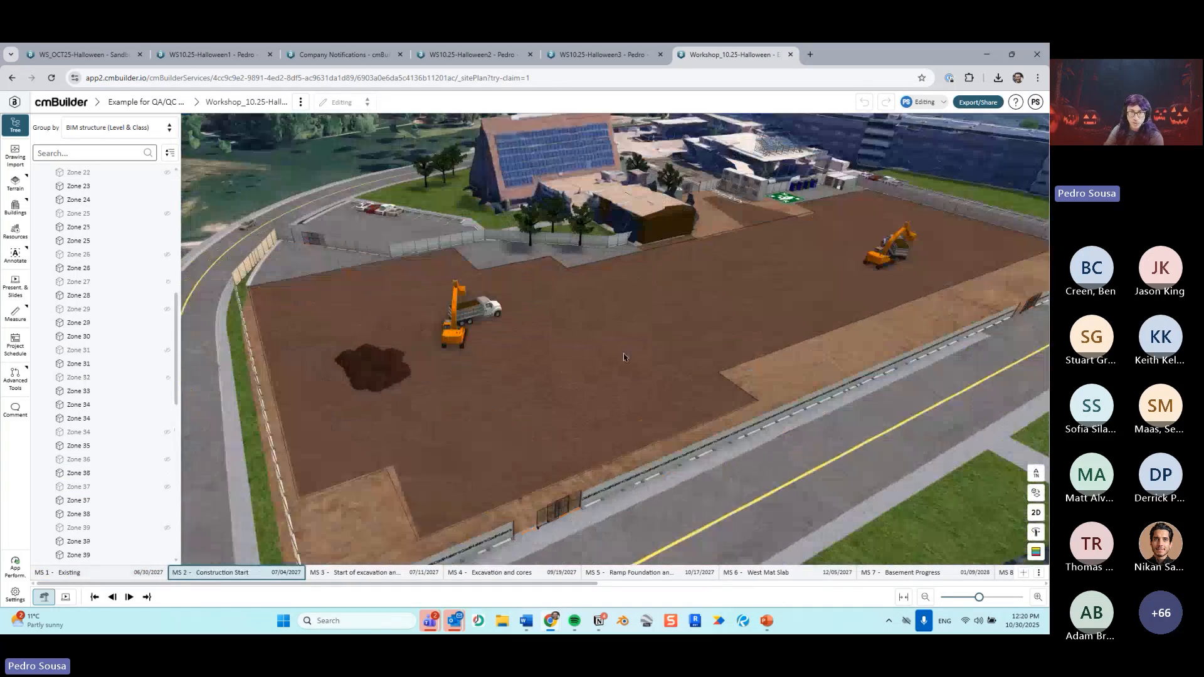
key("Right")
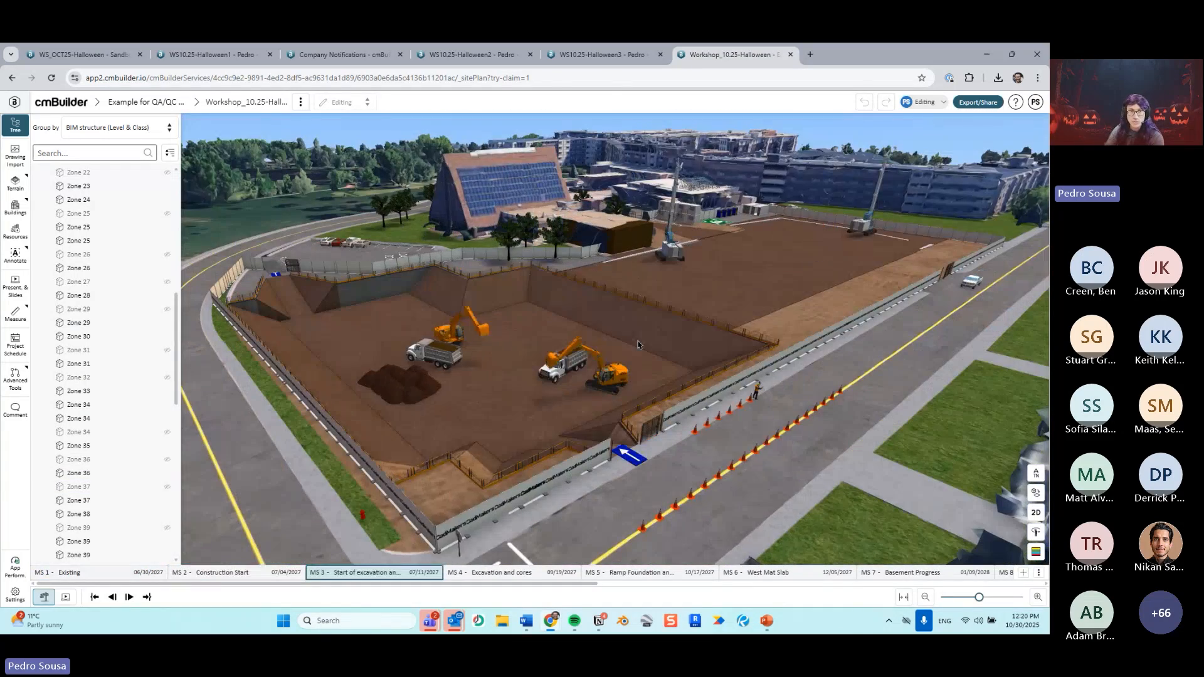
key("Right")
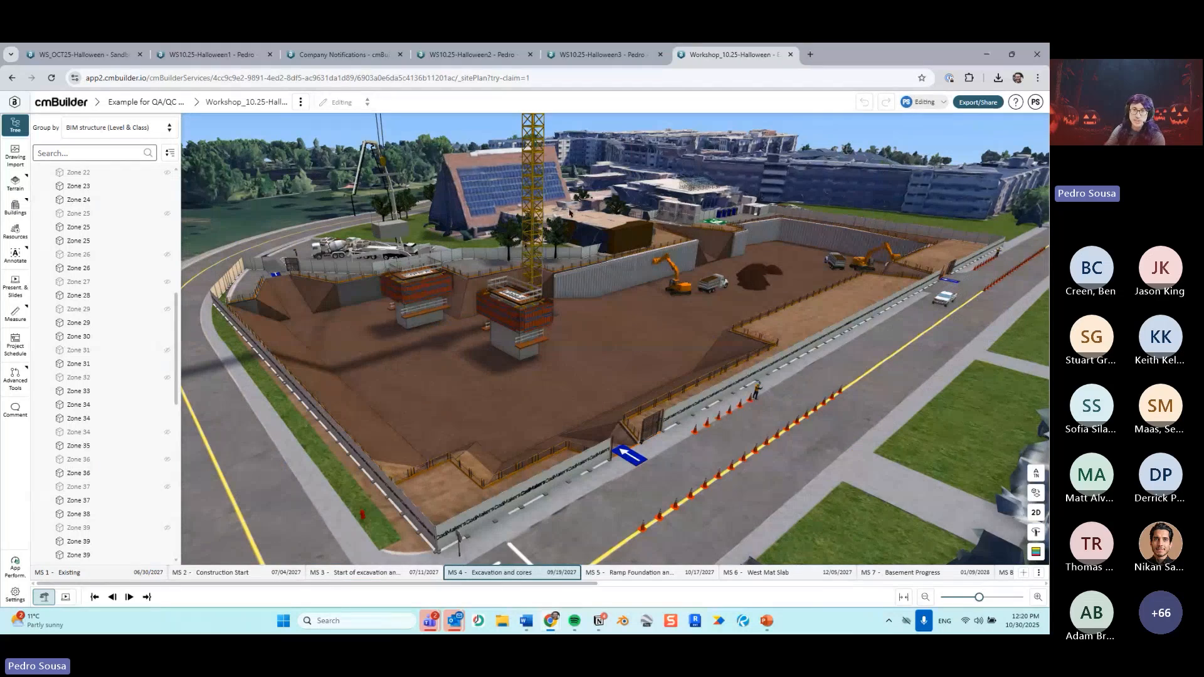
Step: Examine the core formwork up close, comparing MS 4 - Excavation and cores with the following milestone
scroll(514, 314, "up", 5)
left_click_drag(527, 371, 569, 350)
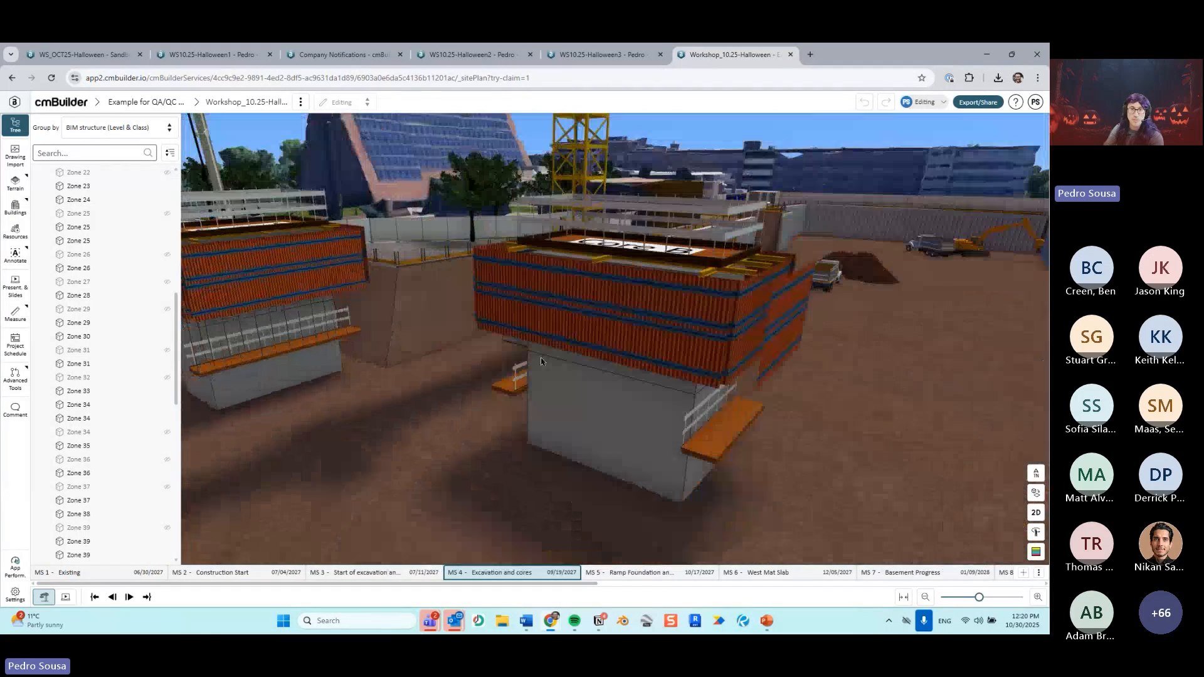
key("Right")
scroll(572, 348, "down", 5)
key("Left")
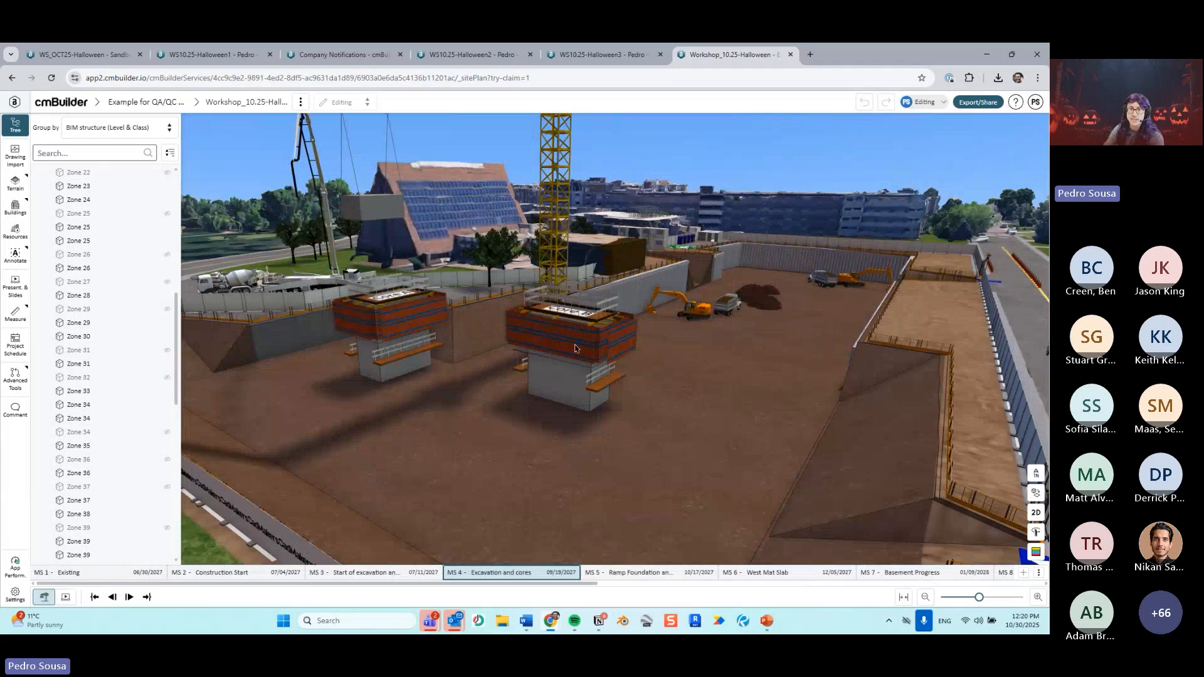
Step: Collapse the Zone group in the model tree and bring the whole excavation into view
left_click_drag(175, 341, 176, 222)
left_click(36, 295)
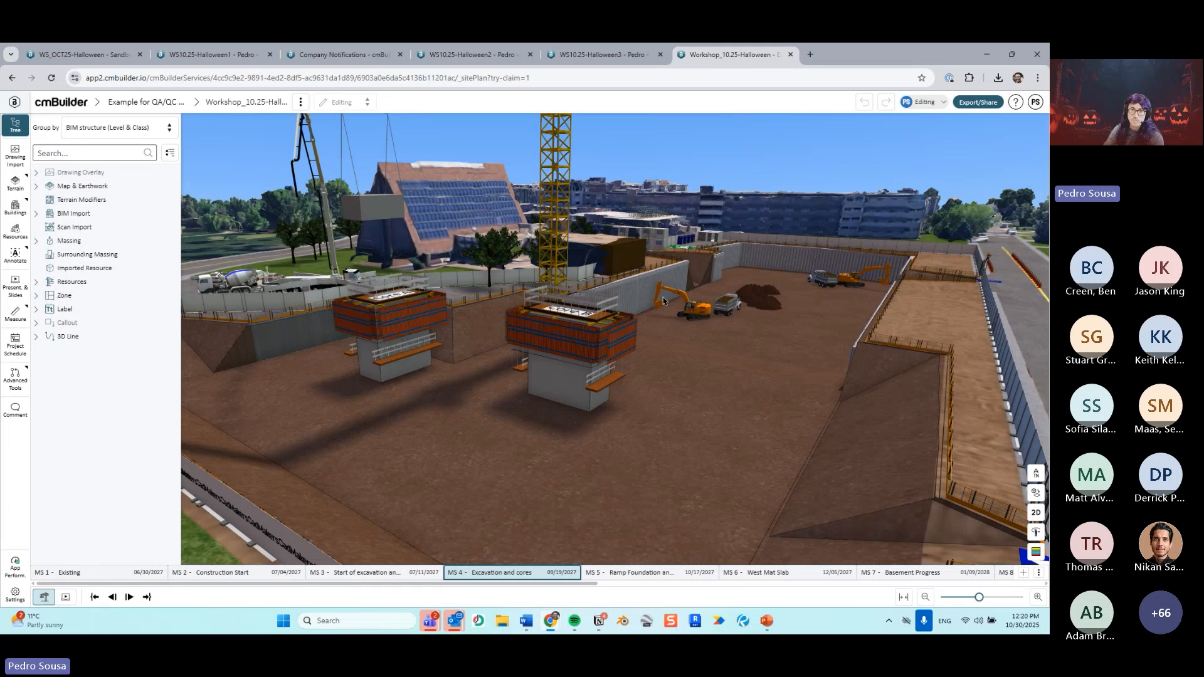
left_click_drag(650, 329, 531, 389)
scroll(562, 381, "down", 4)
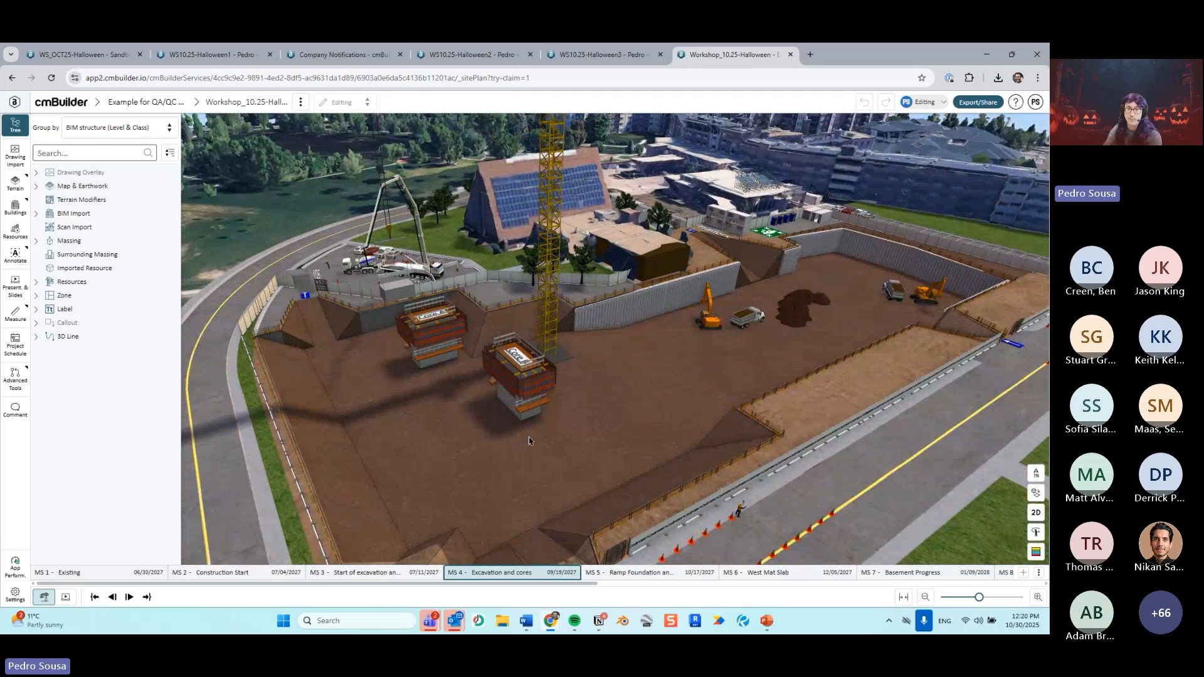
Step: Select the Core B massing in the excavation to examine its levels, and clear the selection
scroll(529, 437, "up", 2)
left_click_drag(521, 448, 552, 397)
left_click(551, 394)
left_click(67, 242)
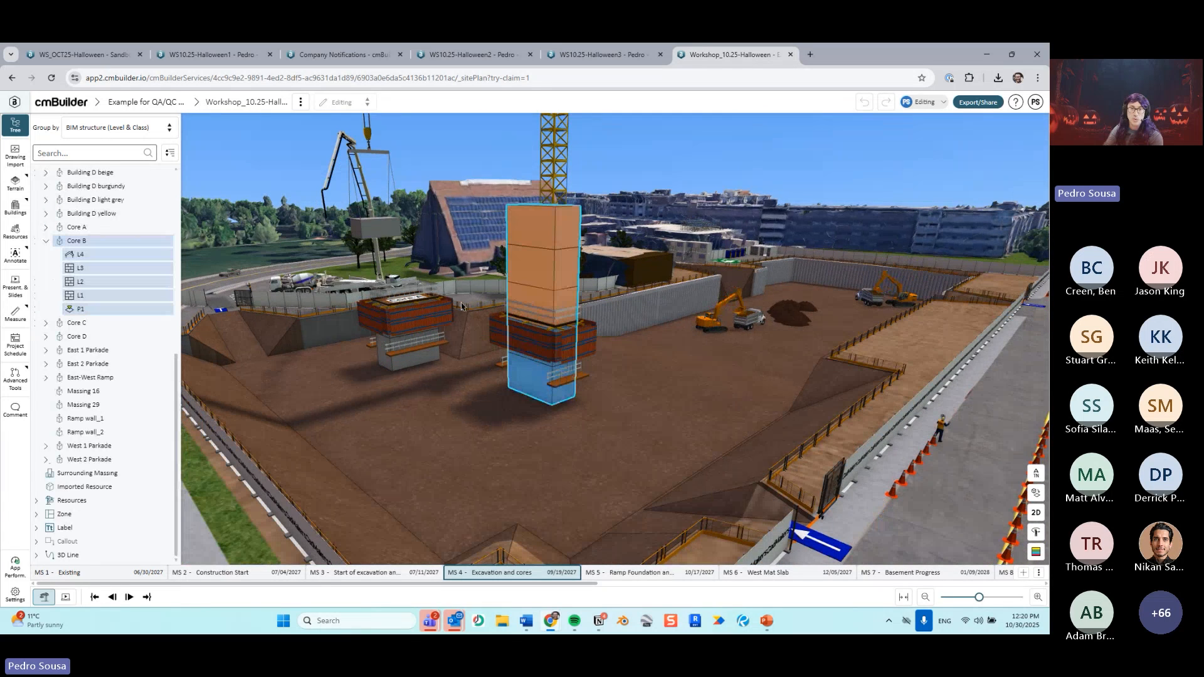
left_click(94, 228)
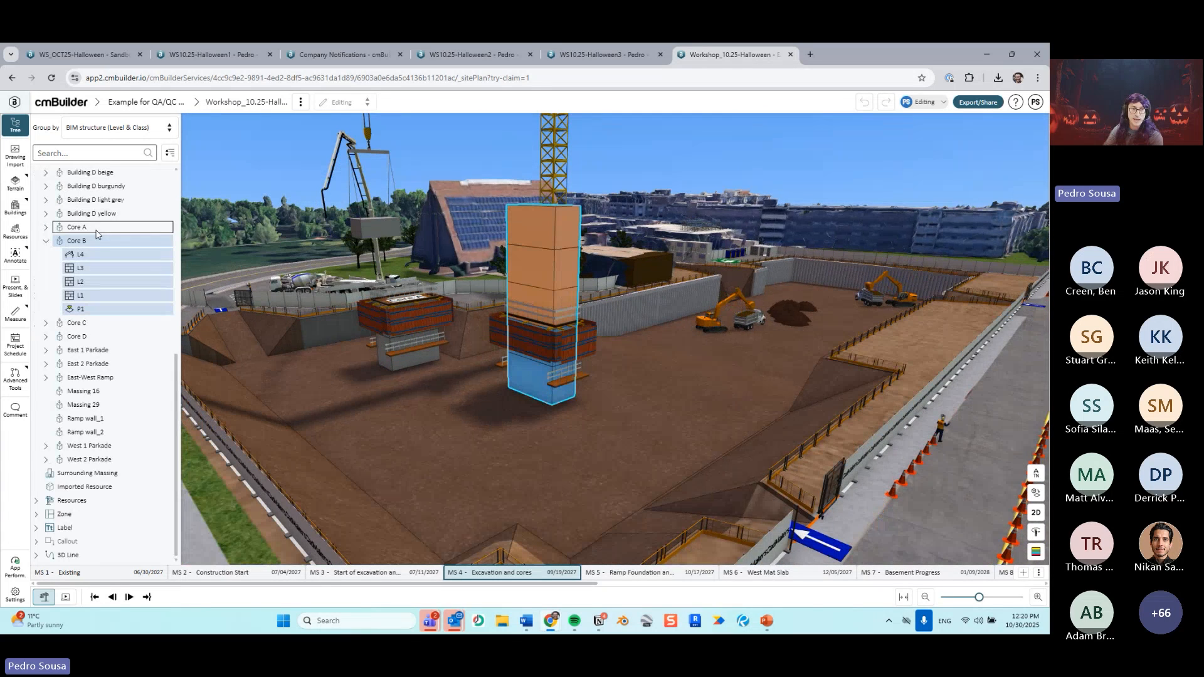
left_click(762, 161)
Step: Advance the sequence through MS 5 to MS 6 - West Mat Slab
left_click_drag(765, 165, 755, 217)
key("Right")
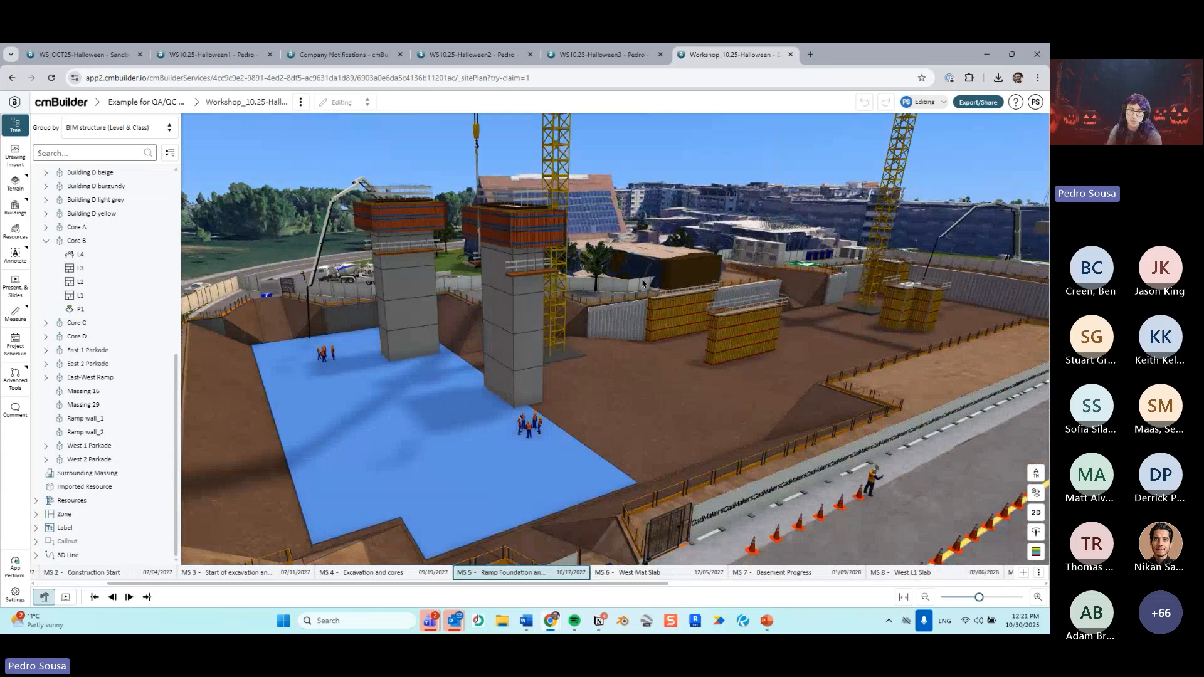
key("Right")
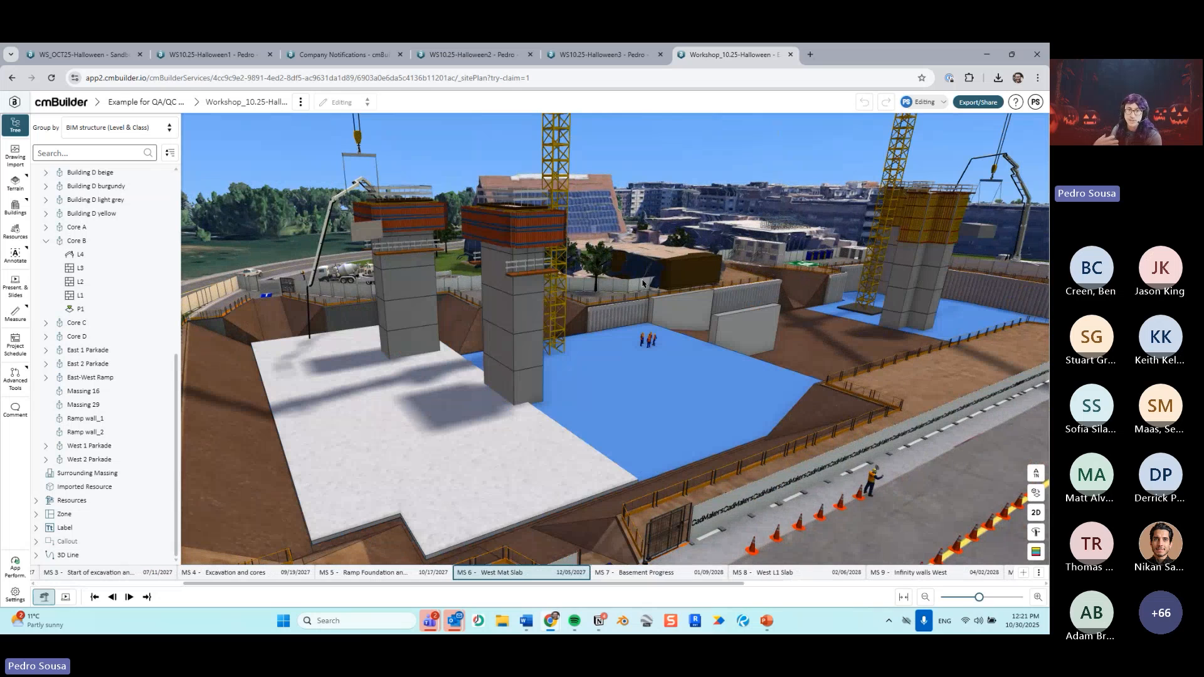
Step: Select the pale mat slab zone beneath the cores, examine its exposed edge up close, and clear the selection
left_click(511, 433)
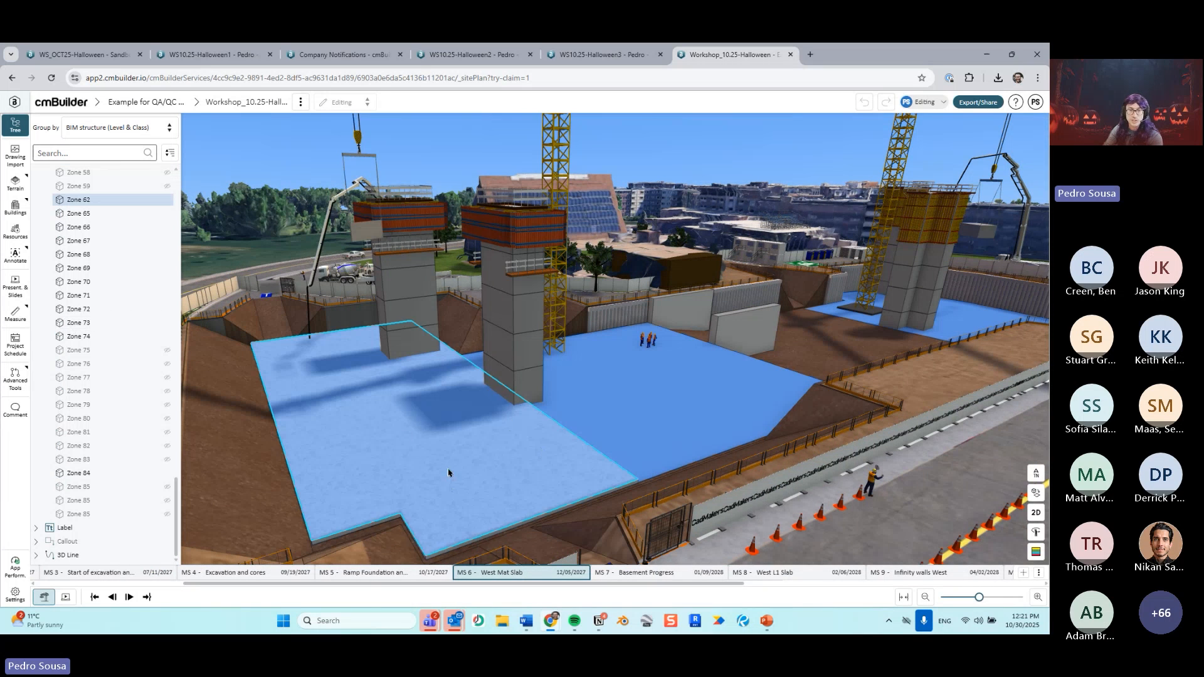
scroll(595, 443, "up", 10)
mouse_move(597, 442)
left_mouse_down()
mouse_move(564, 422)
mouse_move(601, 429)
left_mouse_up()
left_click_drag(436, 314, 848, 156)
left_click(769, 202)
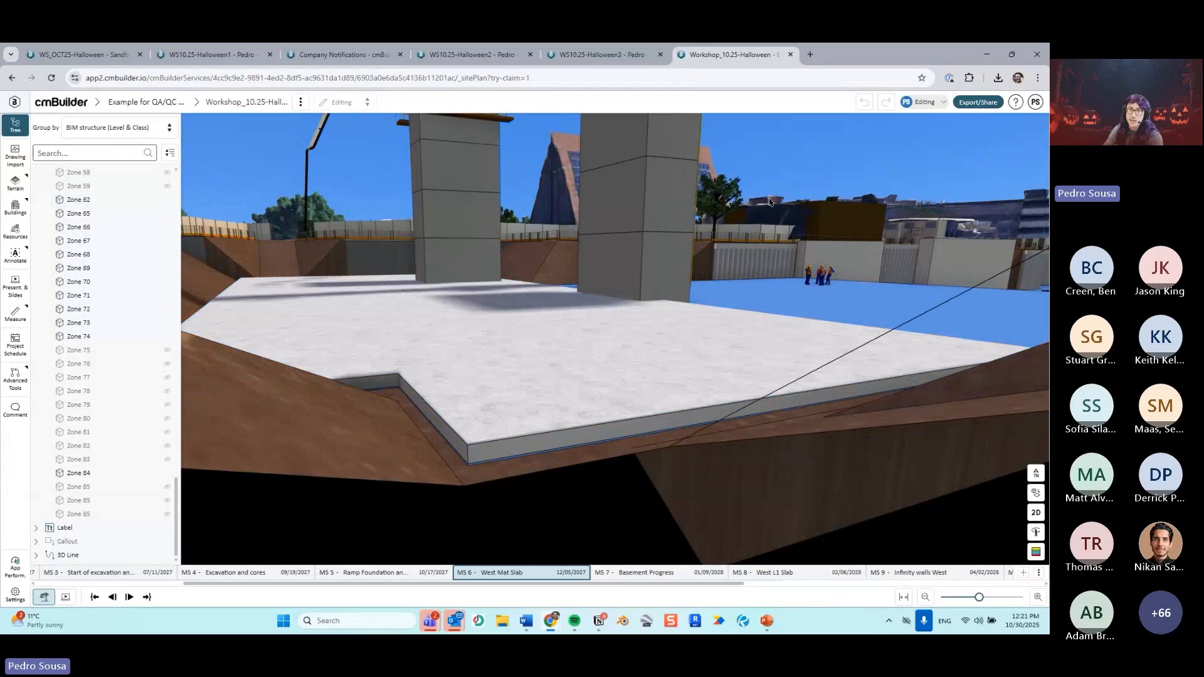
Step: Advance to the MS 8 - West L1 Slab milestone and view the metal stud framing around the workers
left_click_drag(769, 202, 515, 379)
key("Right")
key("Right")
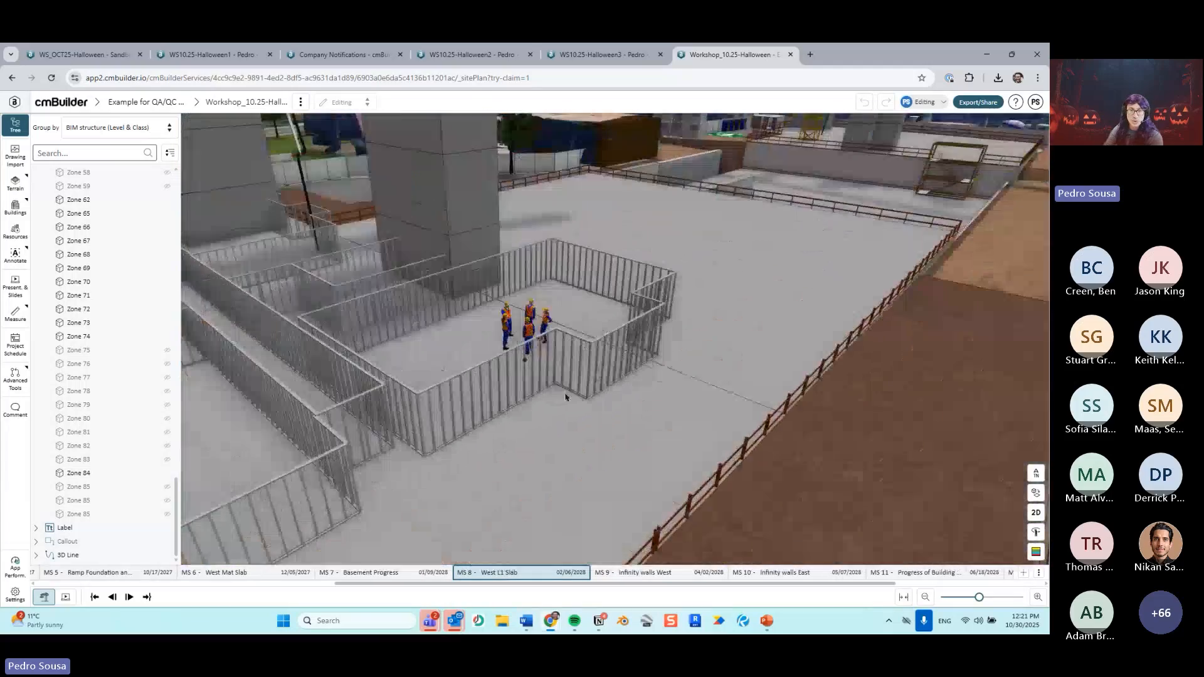
right_click_drag(565, 398, 660, 361)
left_click_drag(618, 376, 544, 364)
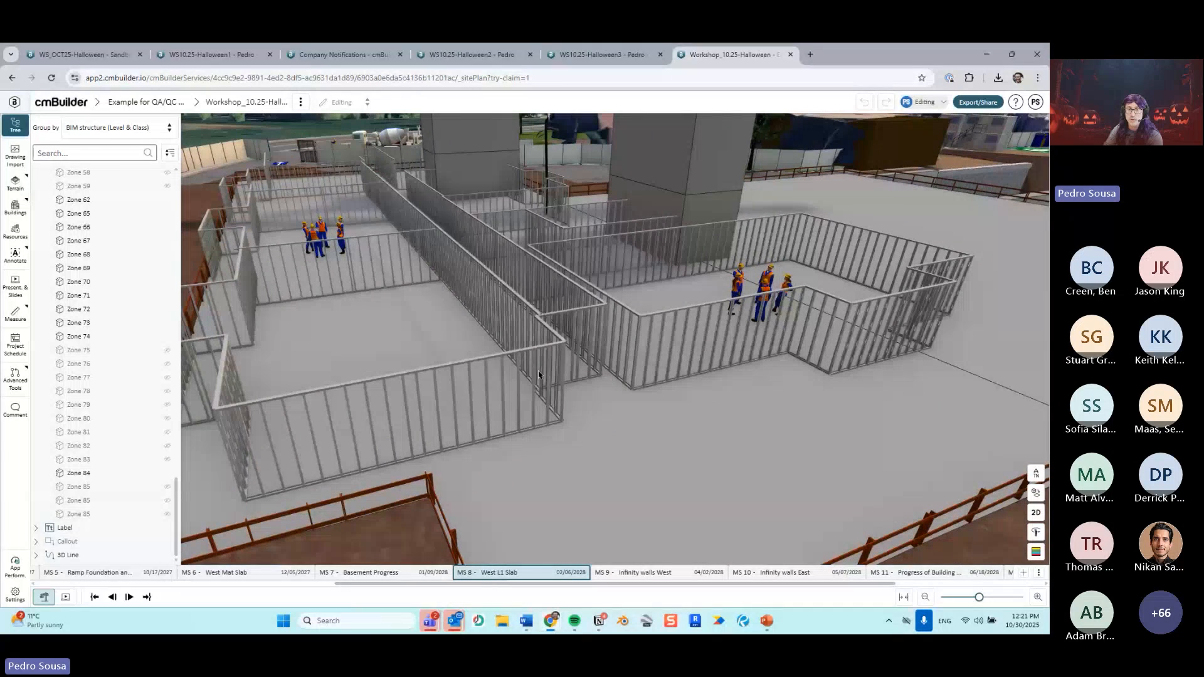
Step: Select the perimeter metal stud framing on the L1 slab and locate its category in the project tree
left_click(557, 340)
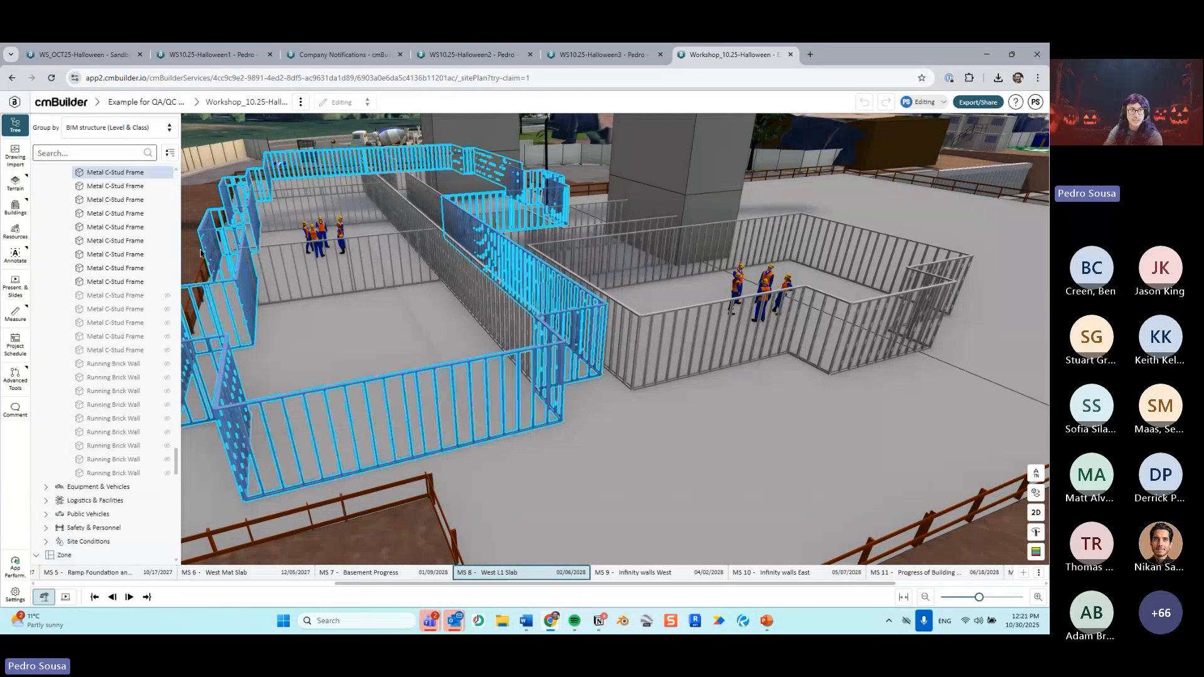
scroll(104, 277, "up", 4)
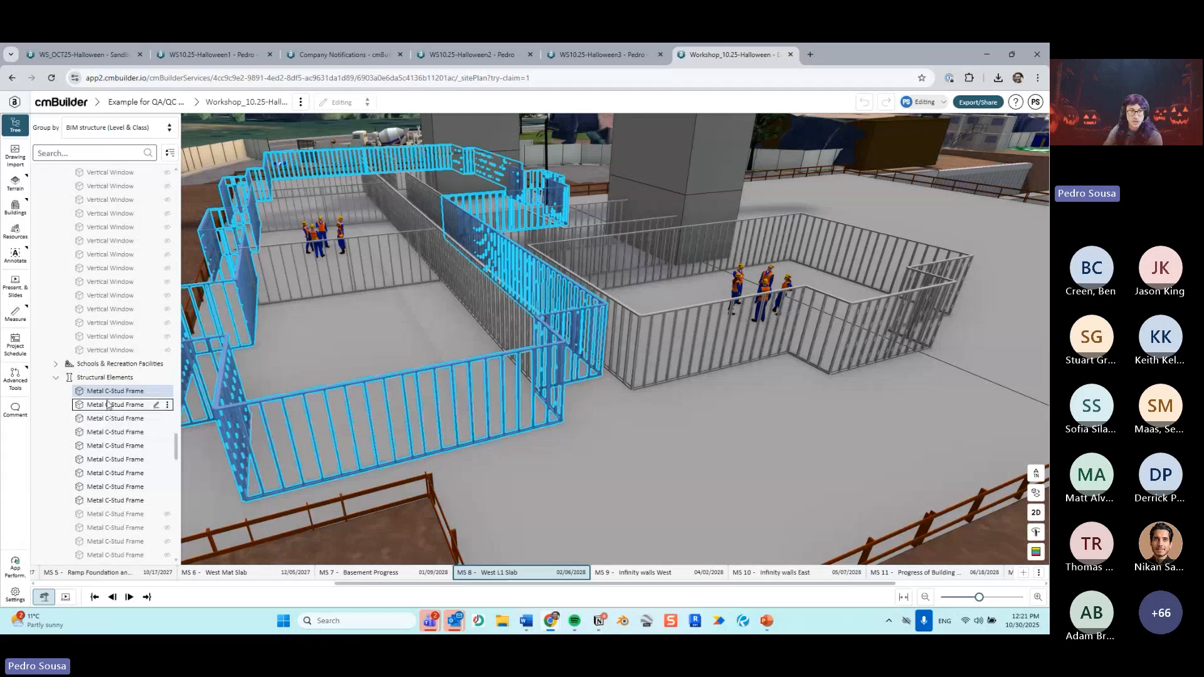
scroll(398, 332, "down", 4)
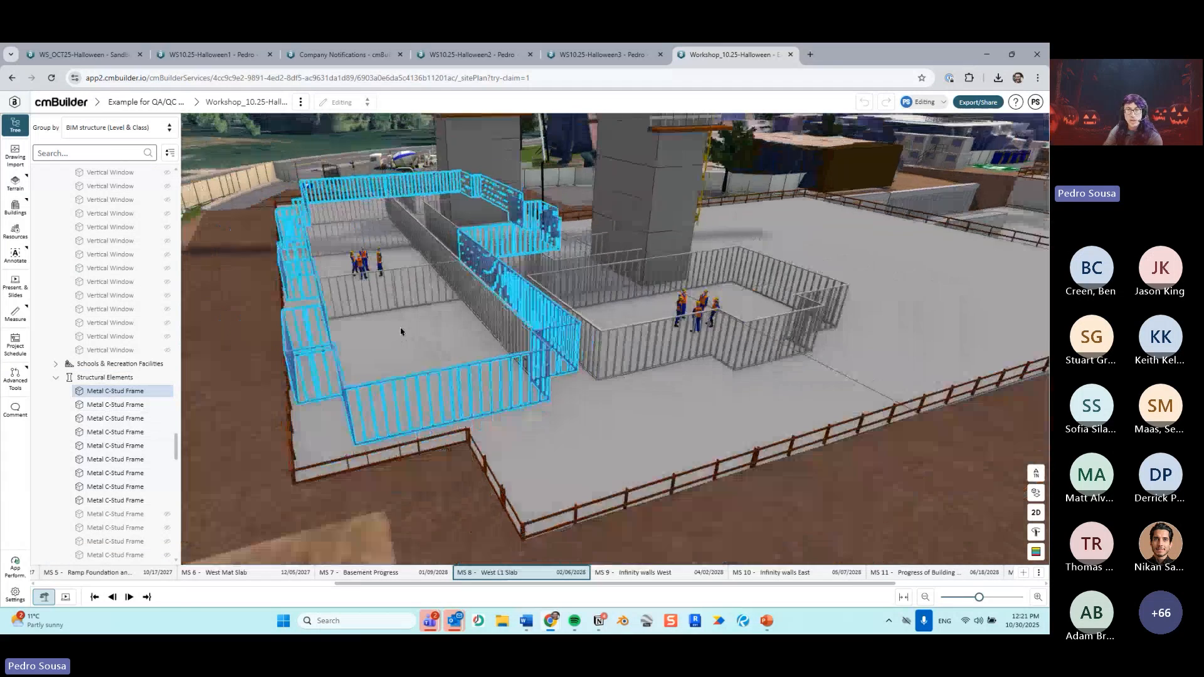
left_click_drag(404, 330, 471, 317)
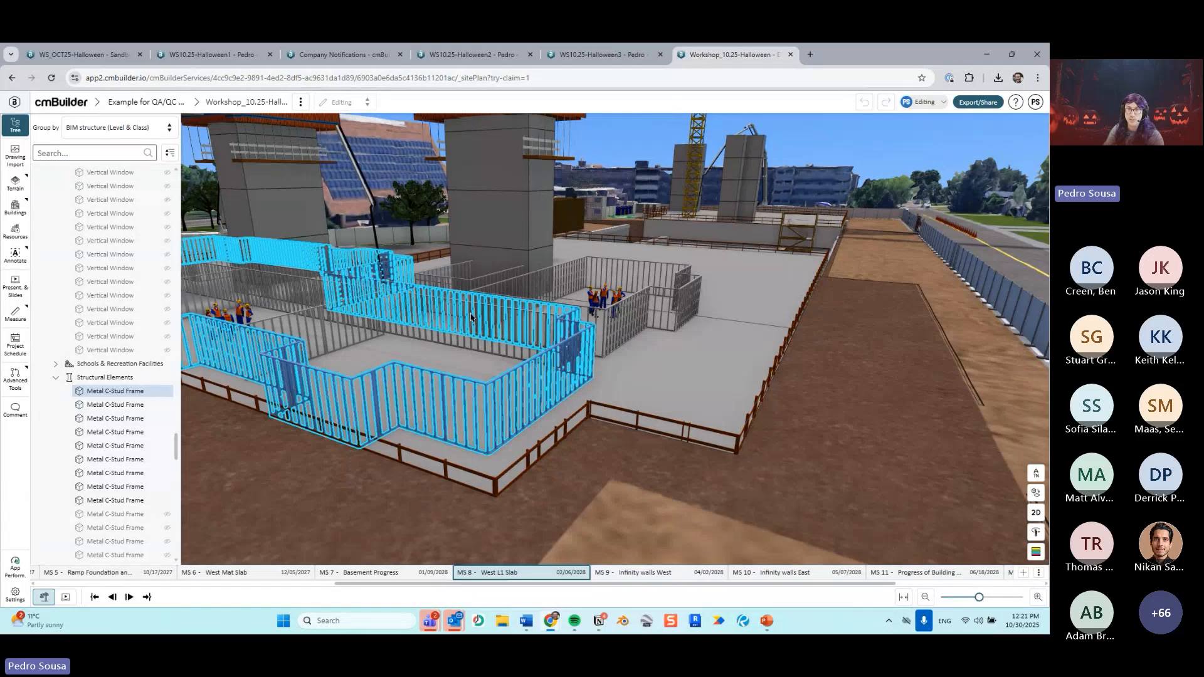
Step: Clear the stud frame selection and advance through the infinity wall milestones to MS 11 - Progress of Building
left_click(789, 168)
left_click_drag(789, 168, 675, 267)
scroll(676, 270, "up", 2)
key("Right")
left_click_drag(571, 292, 515, 294)
key("Right")
key("Right")
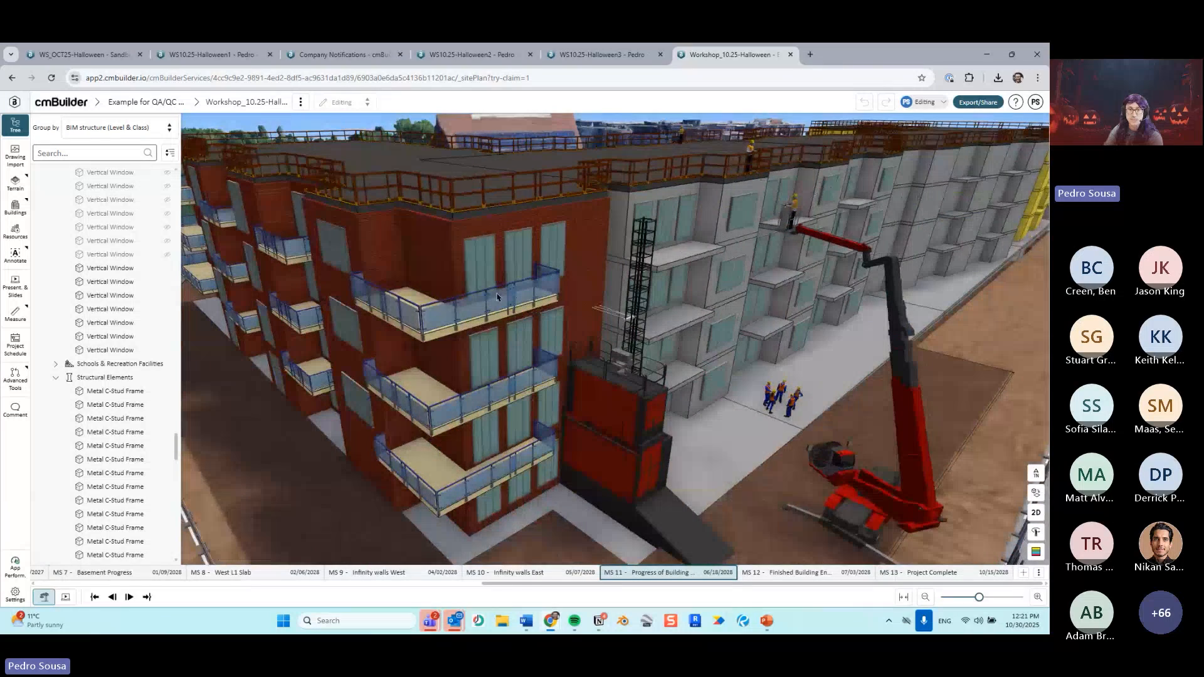
Step: Select the top corner balcony's handrail and a nearby window to locate them in the tree, clearing each selection
left_click(500, 303)
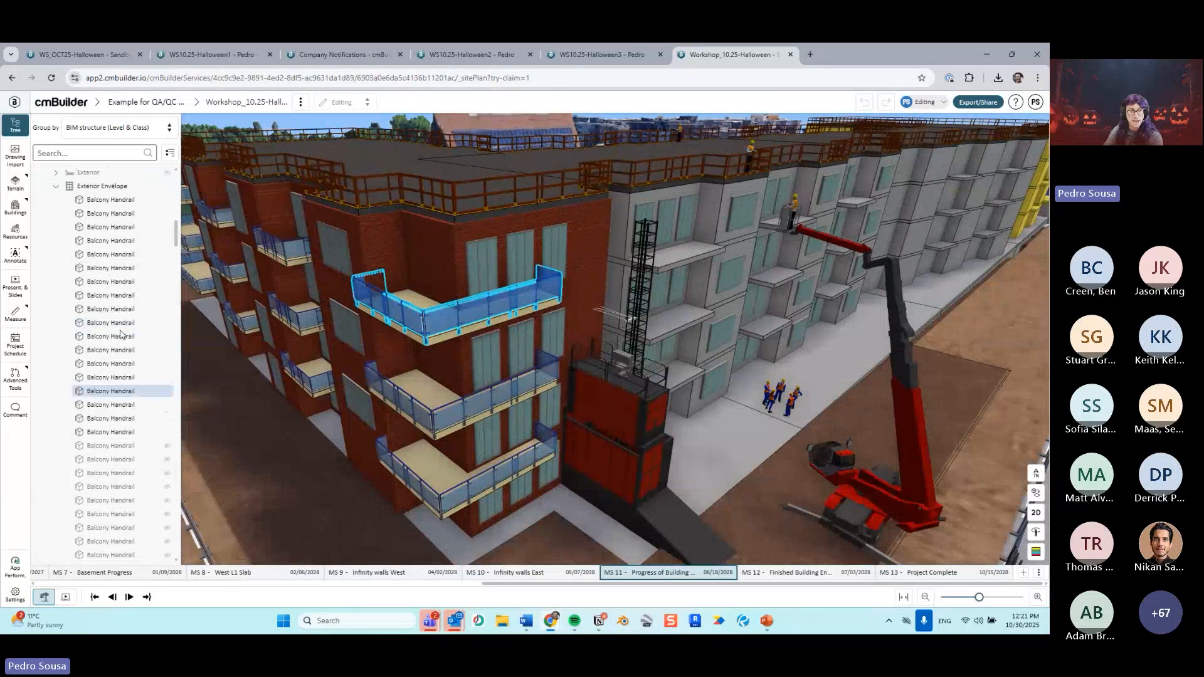
scroll(103, 376, "up", 4)
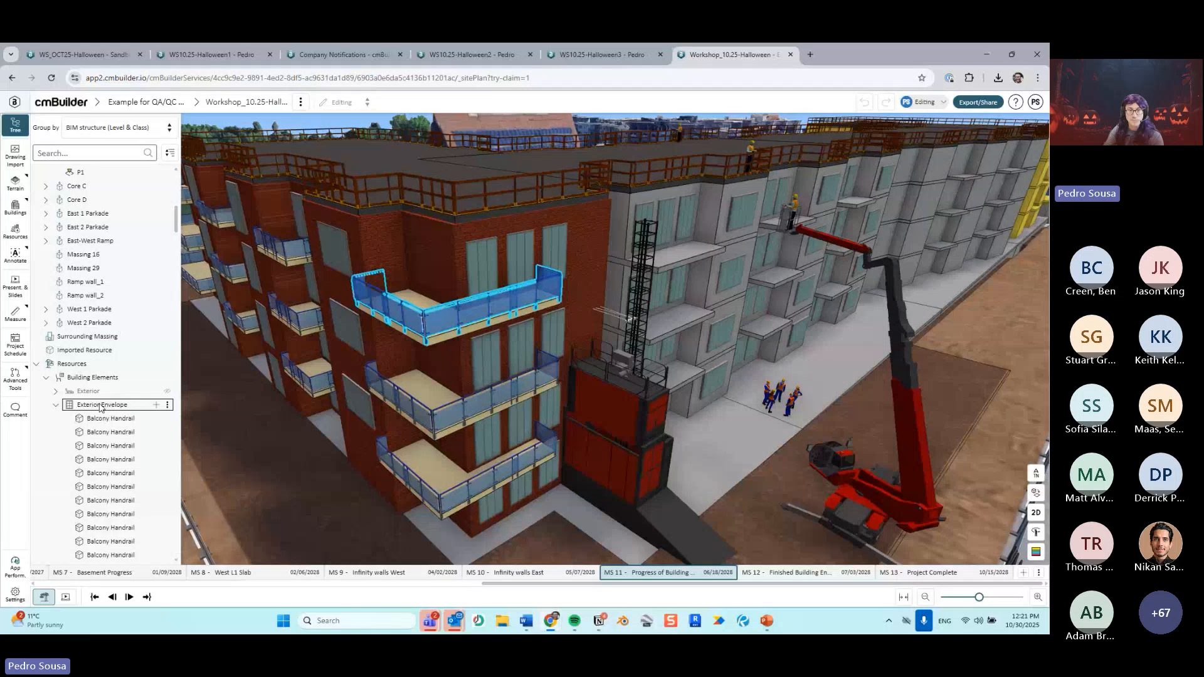
key("Escape")
scroll(539, 364, "up", 3)
left_click(457, 220)
key("Escape")
scroll(404, 294, "down", 3)
left_click_drag(403, 293, 495, 261)
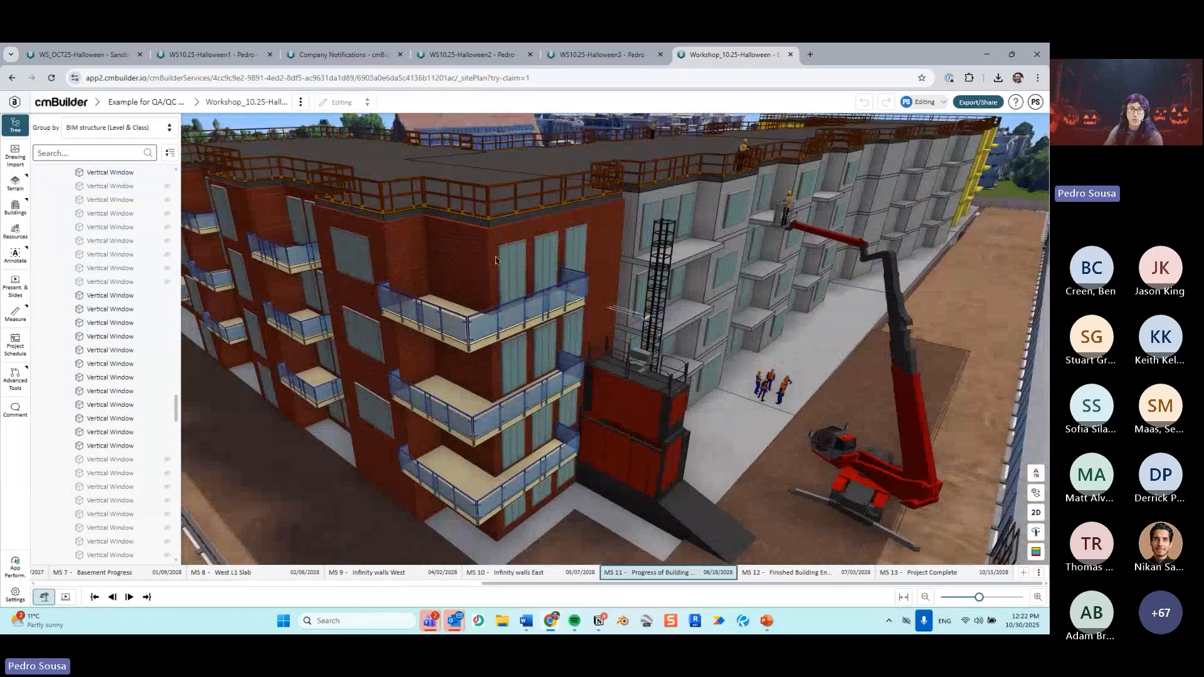
Step: Select the corner brick wall and its whole Structural Elements group, and open that category in the resource library
left_click(483, 261)
left_click(519, 240)
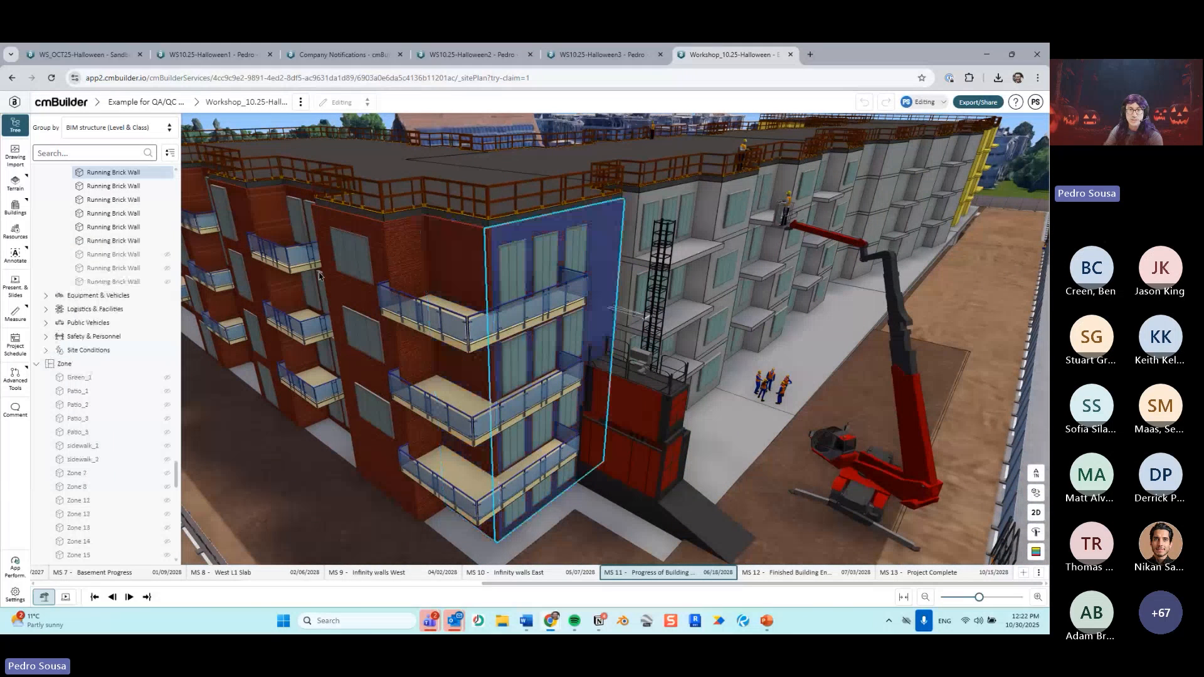
scroll(119, 301, "up", 5)
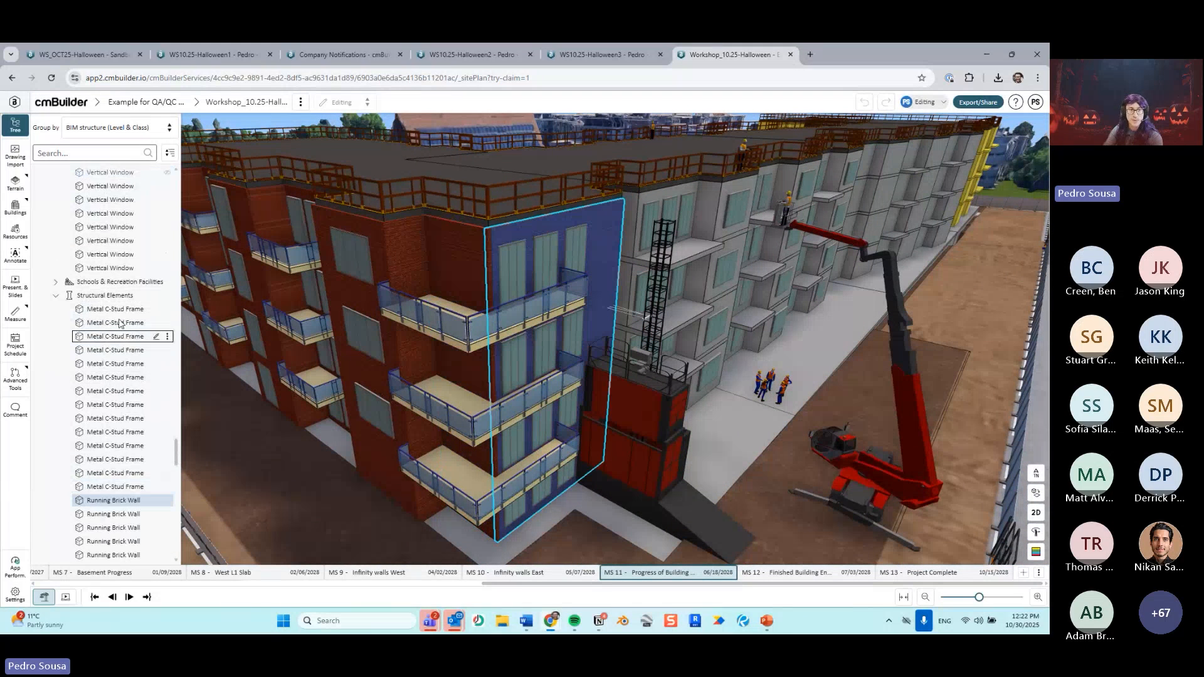
left_click(123, 299)
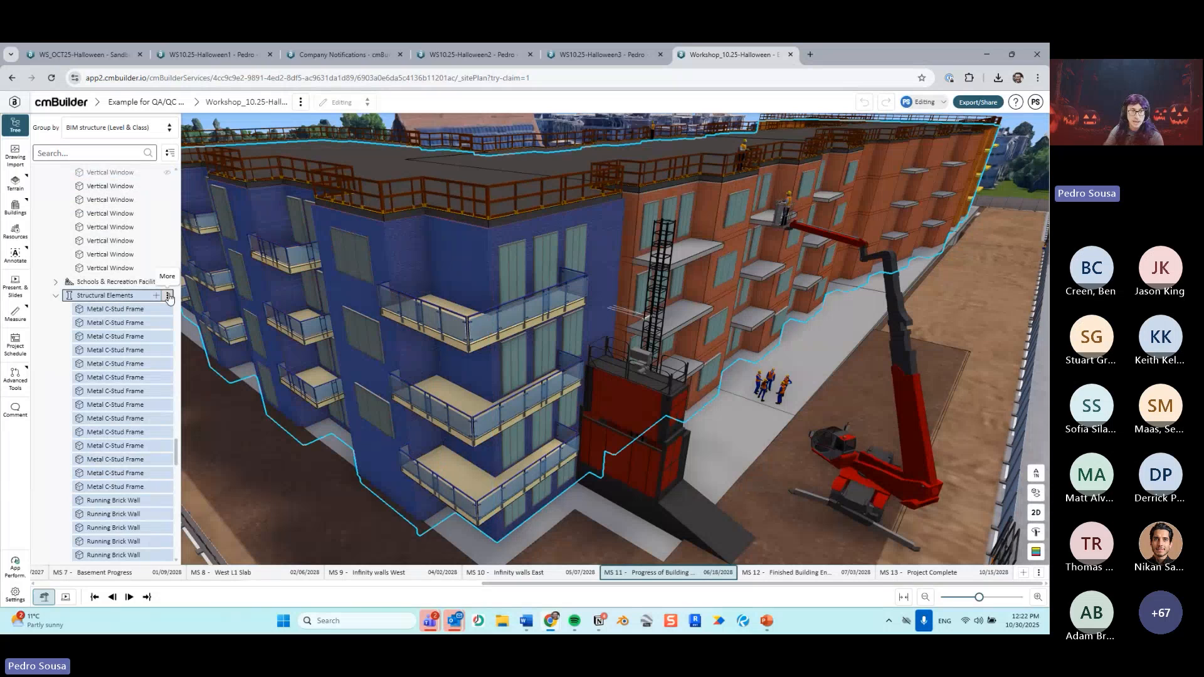
left_click(167, 296)
left_click(155, 297)
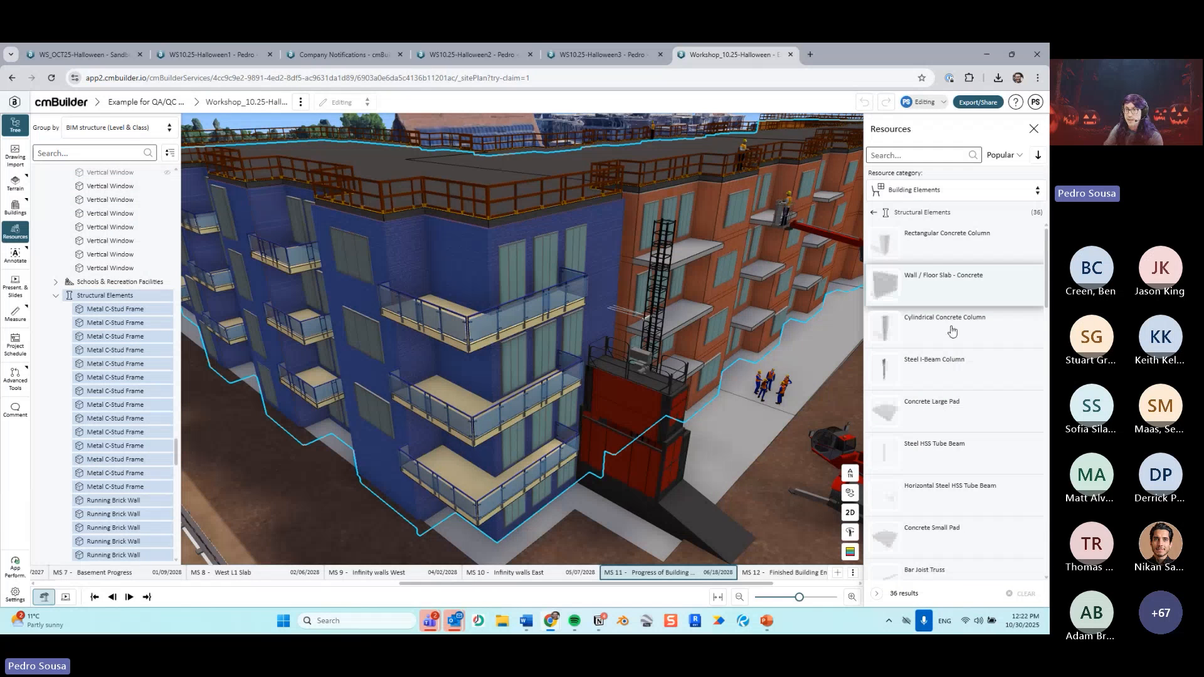
Step: Browse the Structural Elements and Walls resource categories for available wall types, and close the resource library
scroll(937, 289, "down", 10)
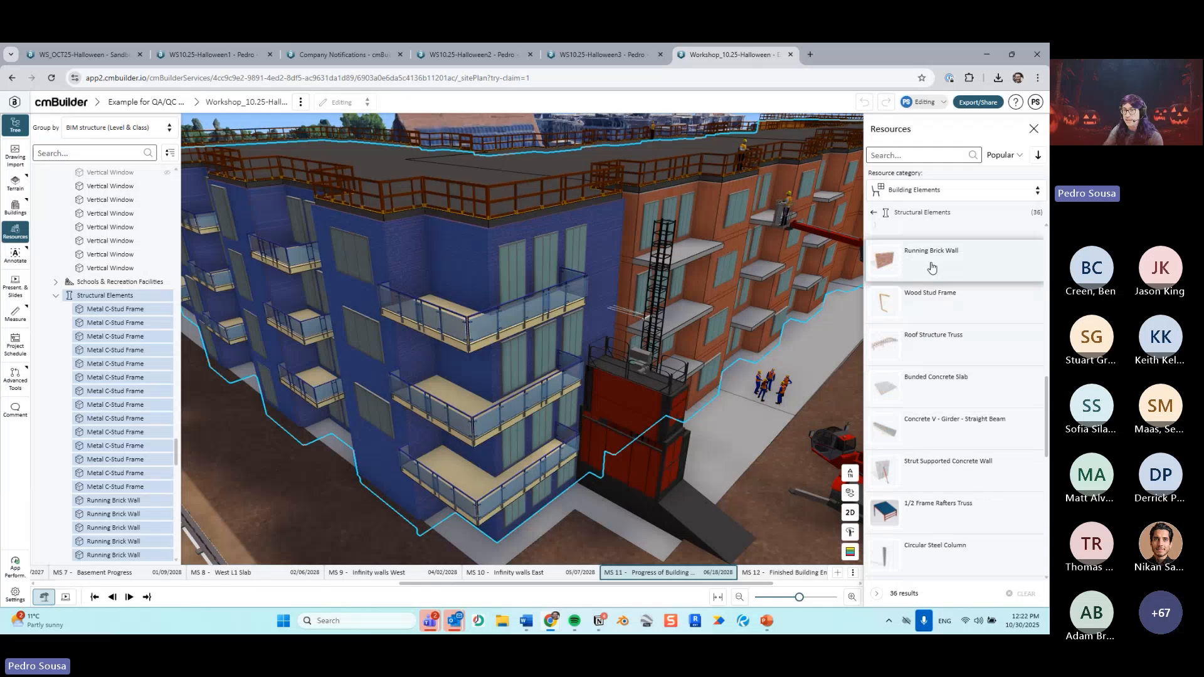
scroll(932, 268, "down", 10)
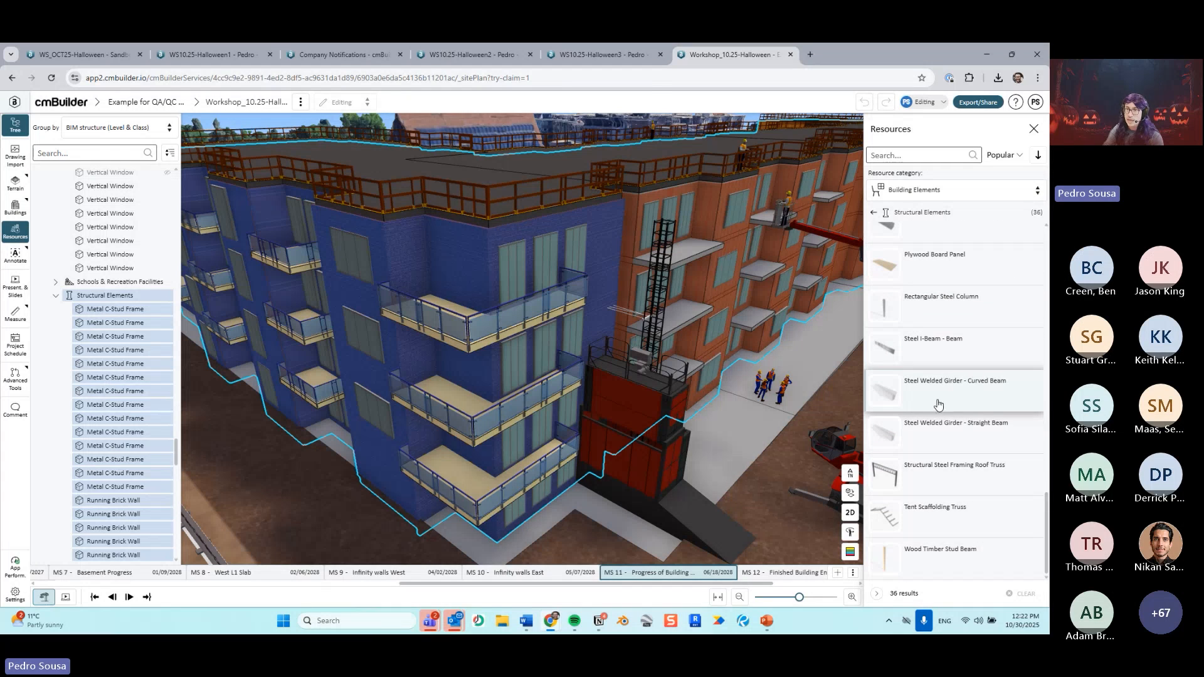
left_click(909, 213)
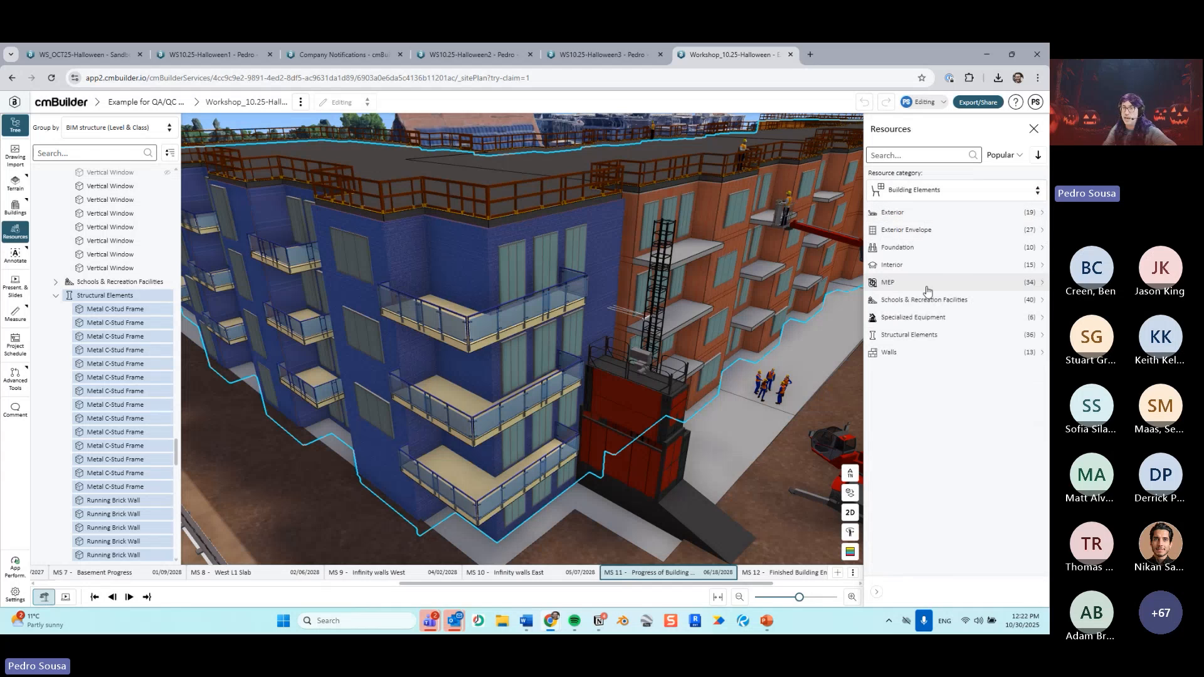
left_click(900, 352)
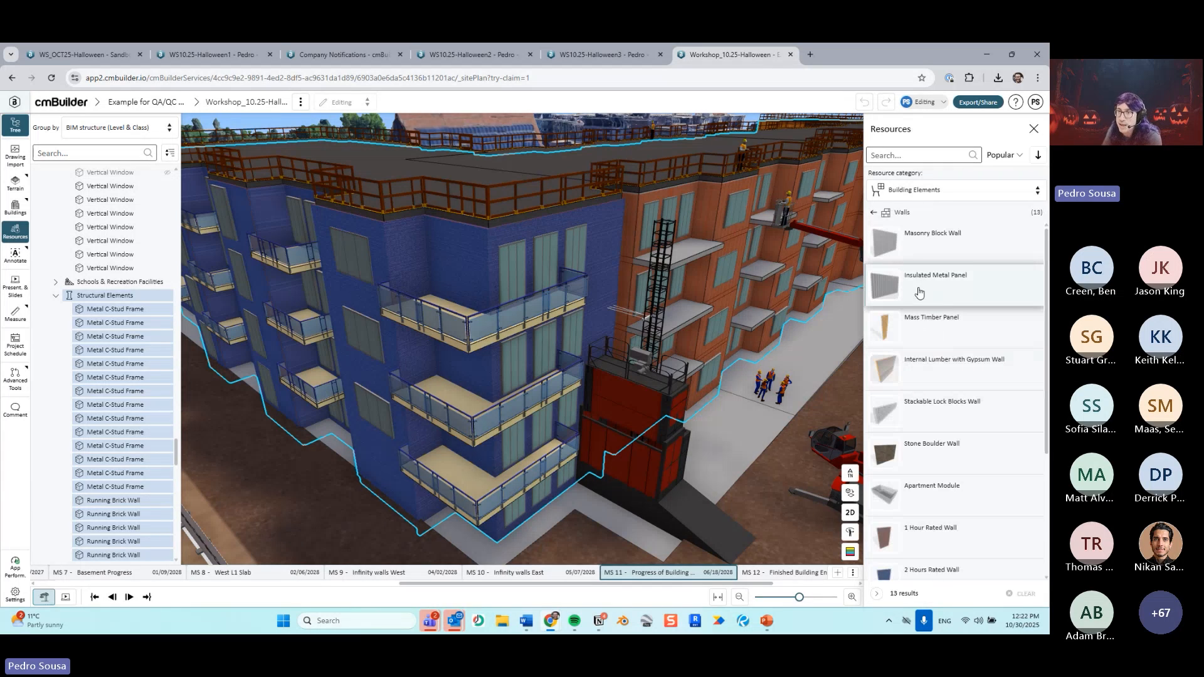
scroll(928, 376, "down", 3)
scroll(928, 397, "down", 1)
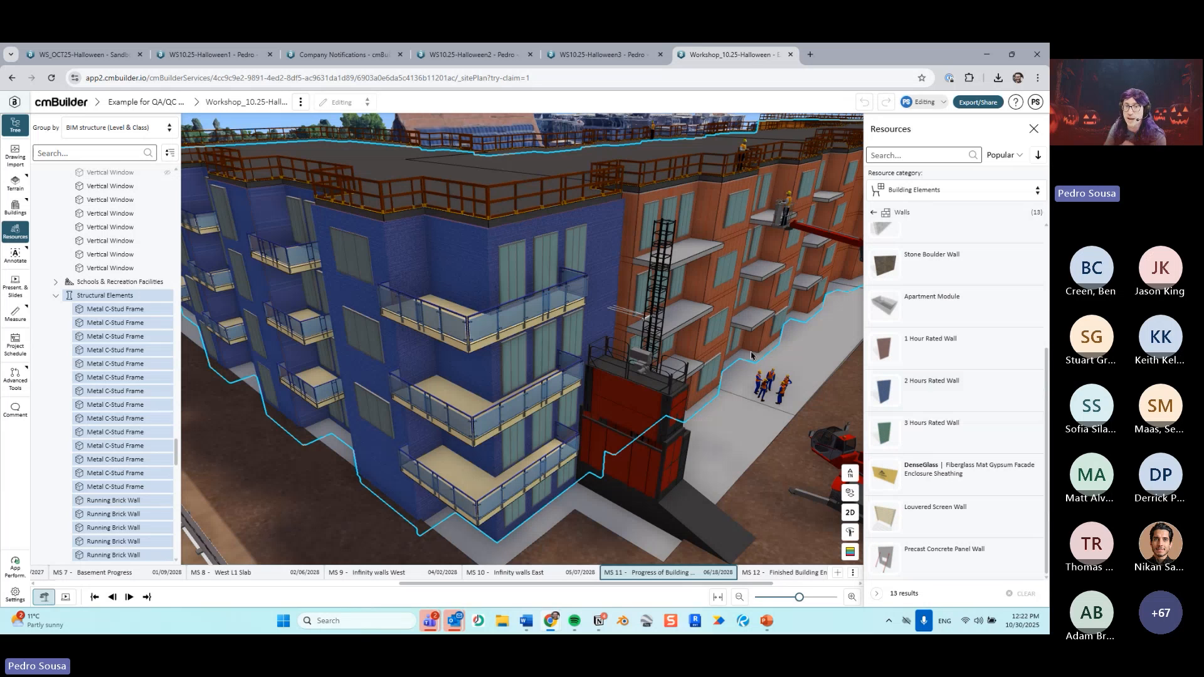
middle_click_drag(721, 314, 693, 304)
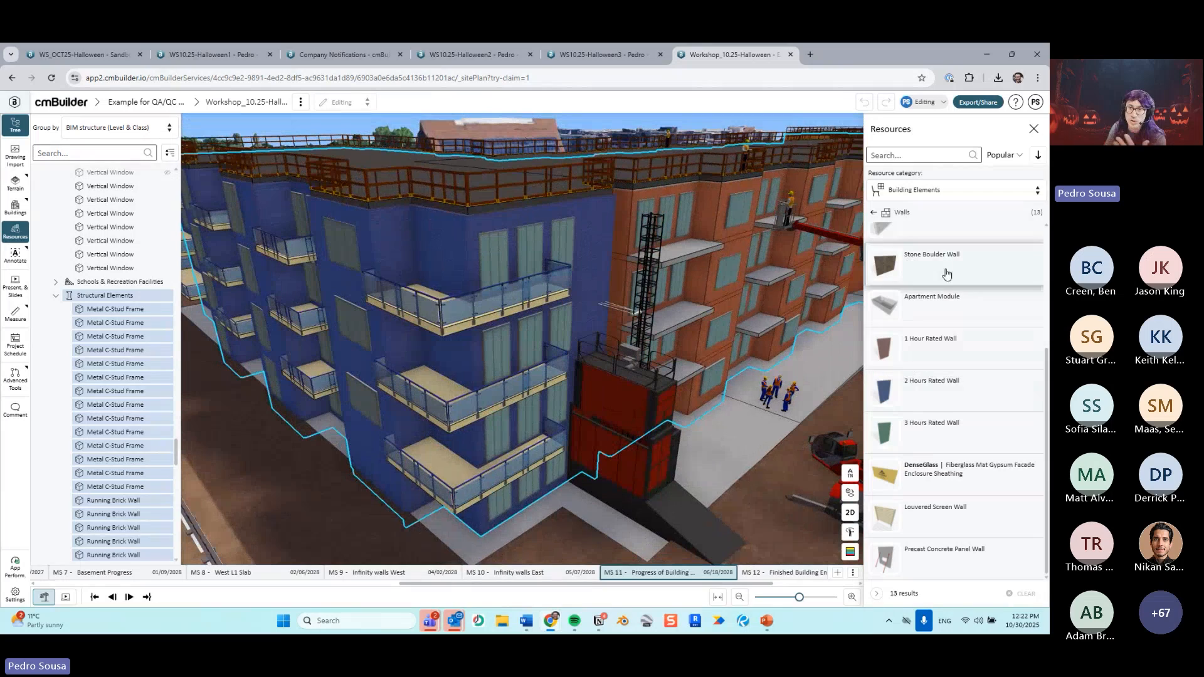
left_click(1033, 128)
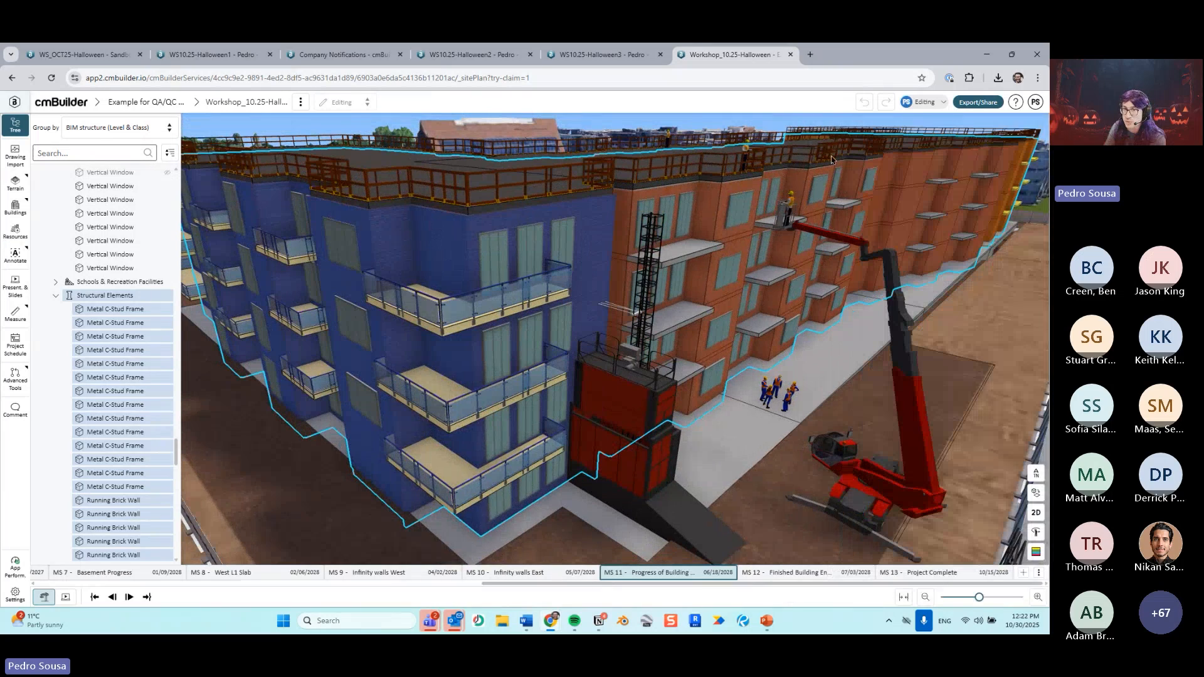
Step: Clear the selection and examine the brick facade, windows and balconies at the building corner up close
left_click(809, 128)
scroll(624, 300, "up", 4)
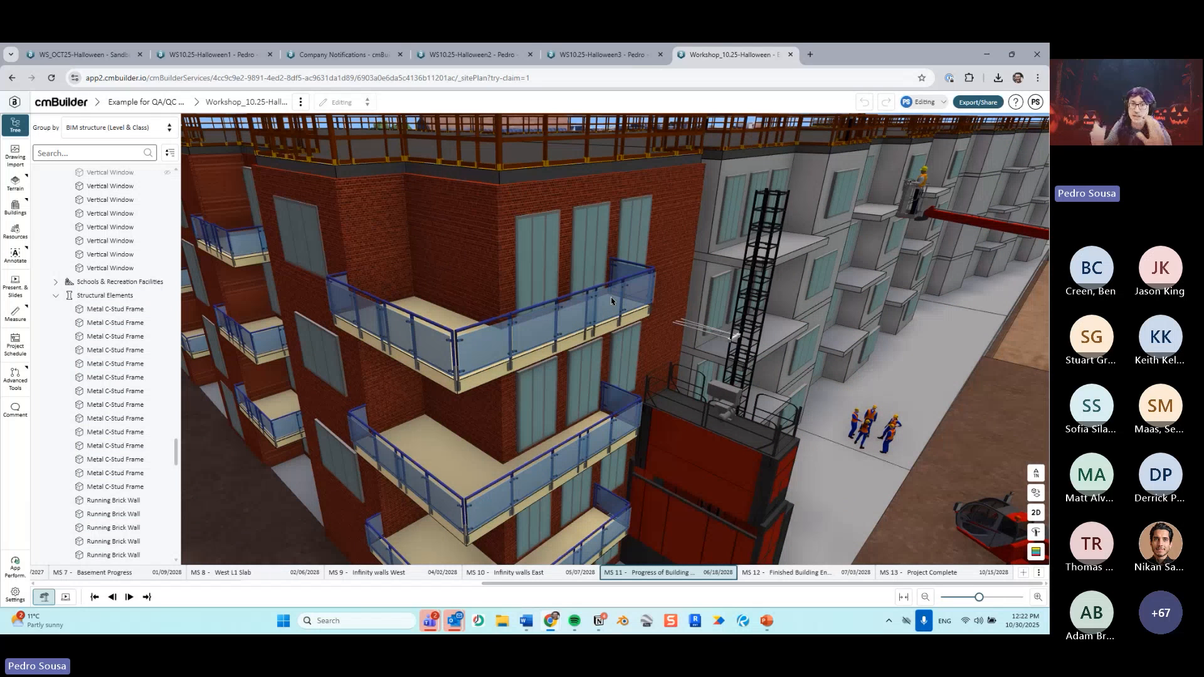
right_click_drag(556, 276, 588, 339)
left_click_drag(544, 365, 495, 359)
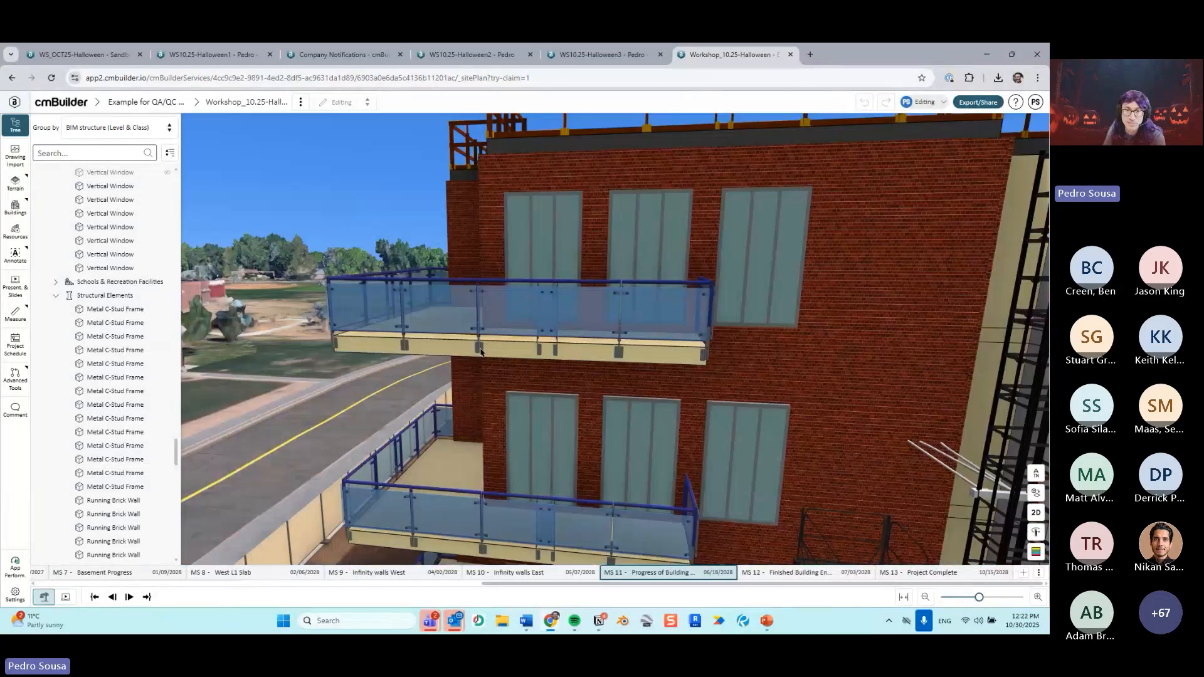
Step: View the whole building, preview the next milestone, and return to MS 11 - Progress of Building
scroll(533, 361, "down", 3)
left_click_drag(586, 341, 644, 351)
scroll(627, 348, "down", 3)
key("Right")
scroll(524, 330, "down", 2)
key("Left")
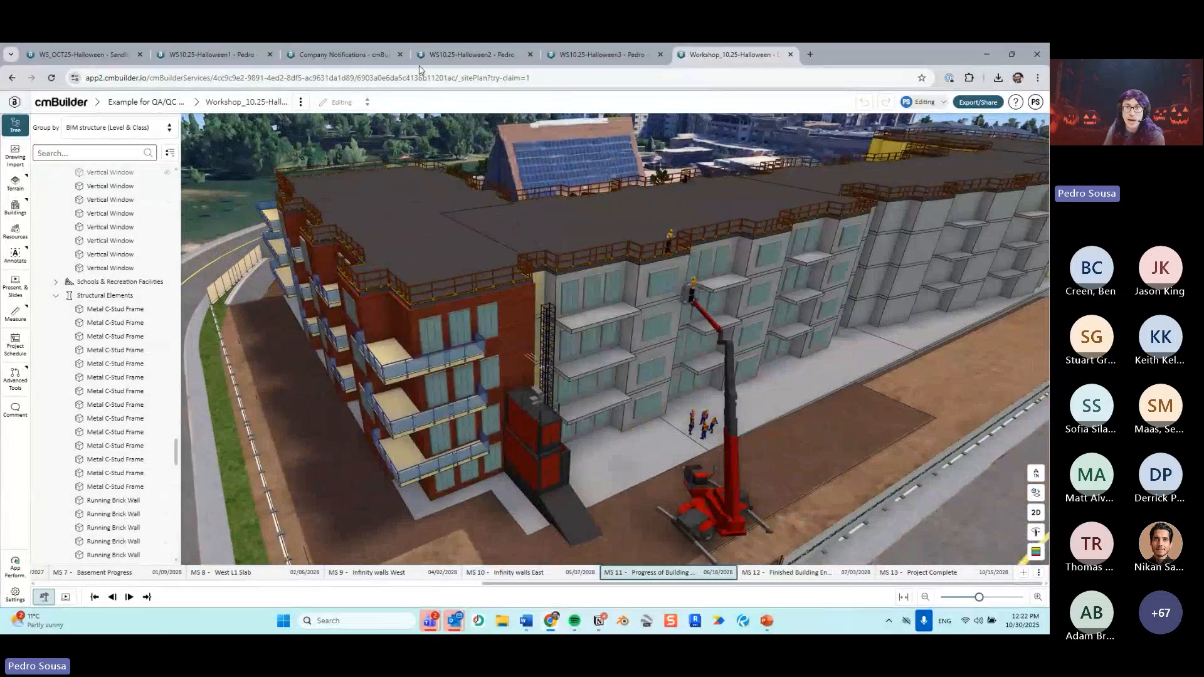
Step: Select the L4-Slab of the light grey building section and view it from above
left_click_drag(468, 276, 544, 279)
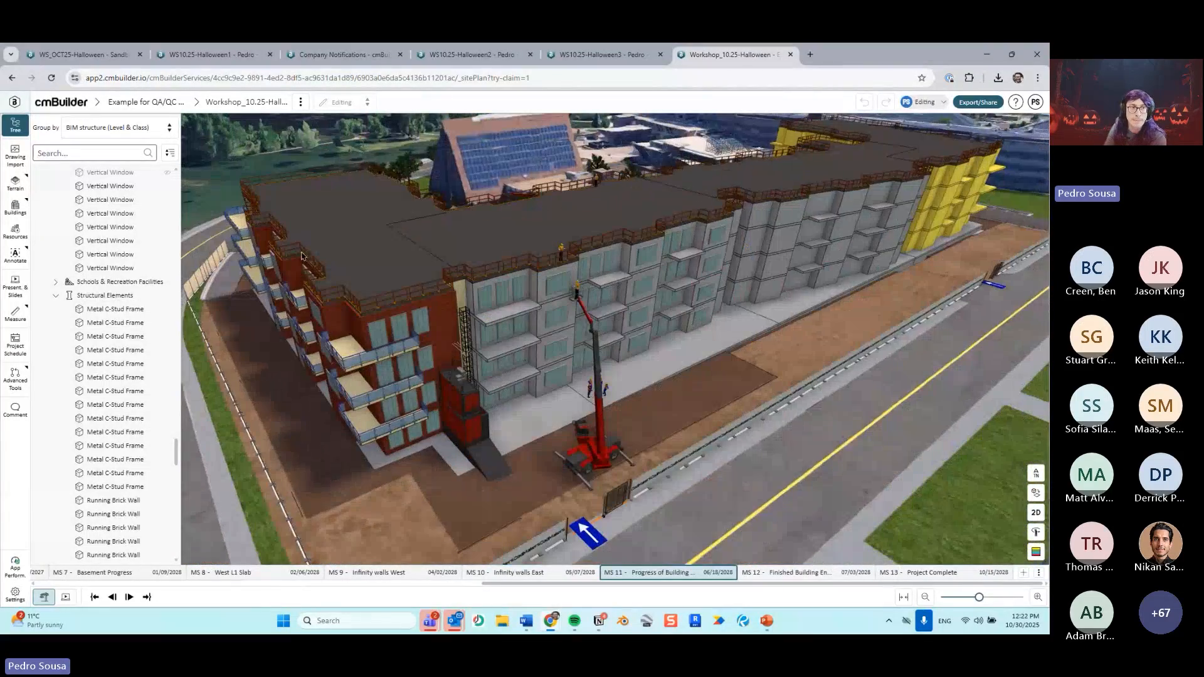
mouse_move(661, 288)
left_mouse_down()
mouse_move(611, 301)
mouse_move(663, 307)
left_mouse_up()
left_click(671, 300)
left_click_drag(564, 266, 559, 293)
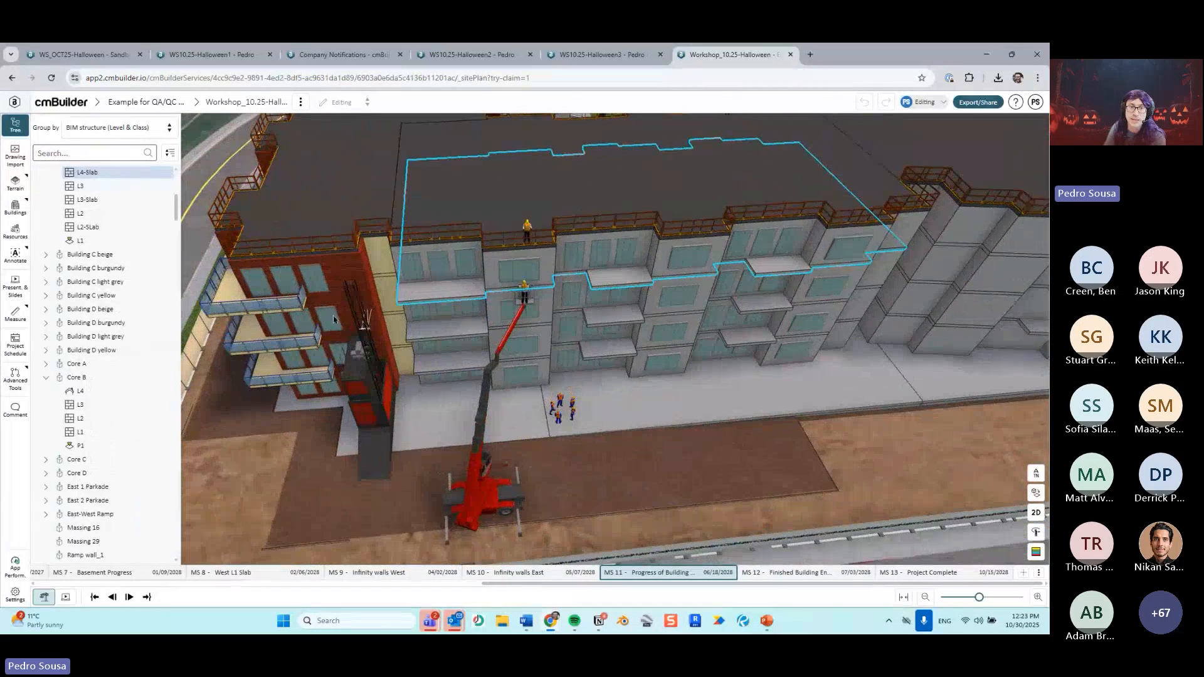
Step: Select the top brick-side balcony's handrail and reselect the grey section's L4-Slab to compare how the balconies are modelled
left_click(276, 307)
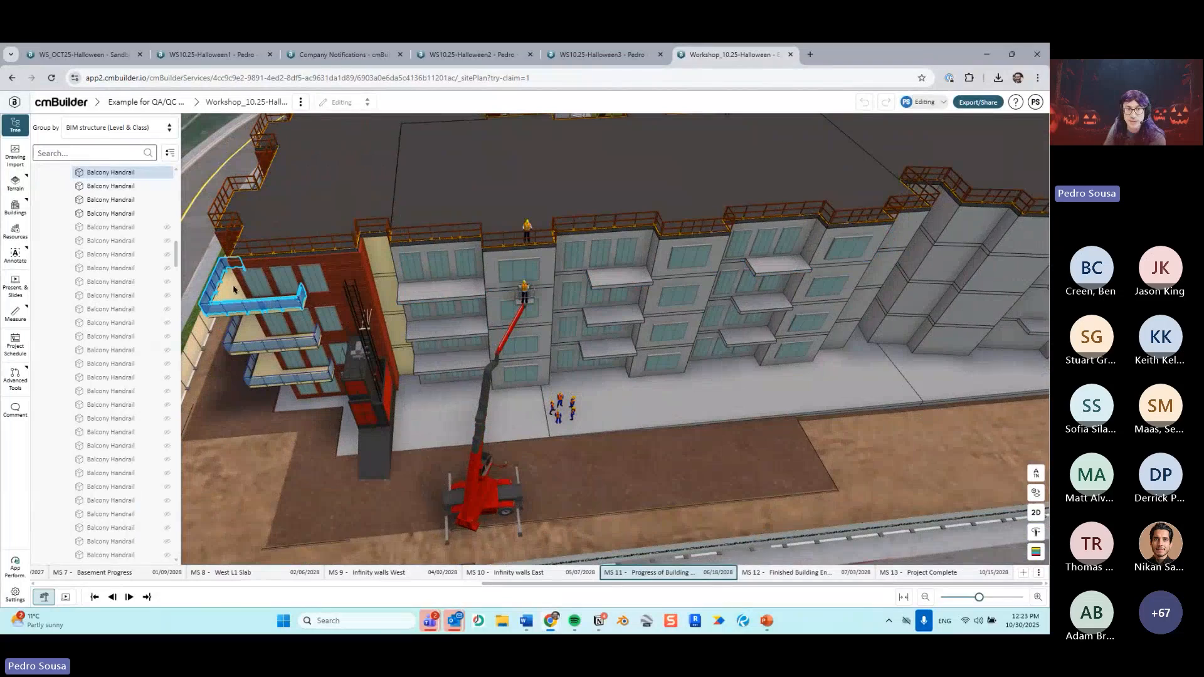
scroll(343, 293, "up", 2)
left_click(453, 273)
right_click_drag(506, 274, 535, 334)
scroll(534, 333, "down", 3)
left_click_drag(631, 287, 583, 329)
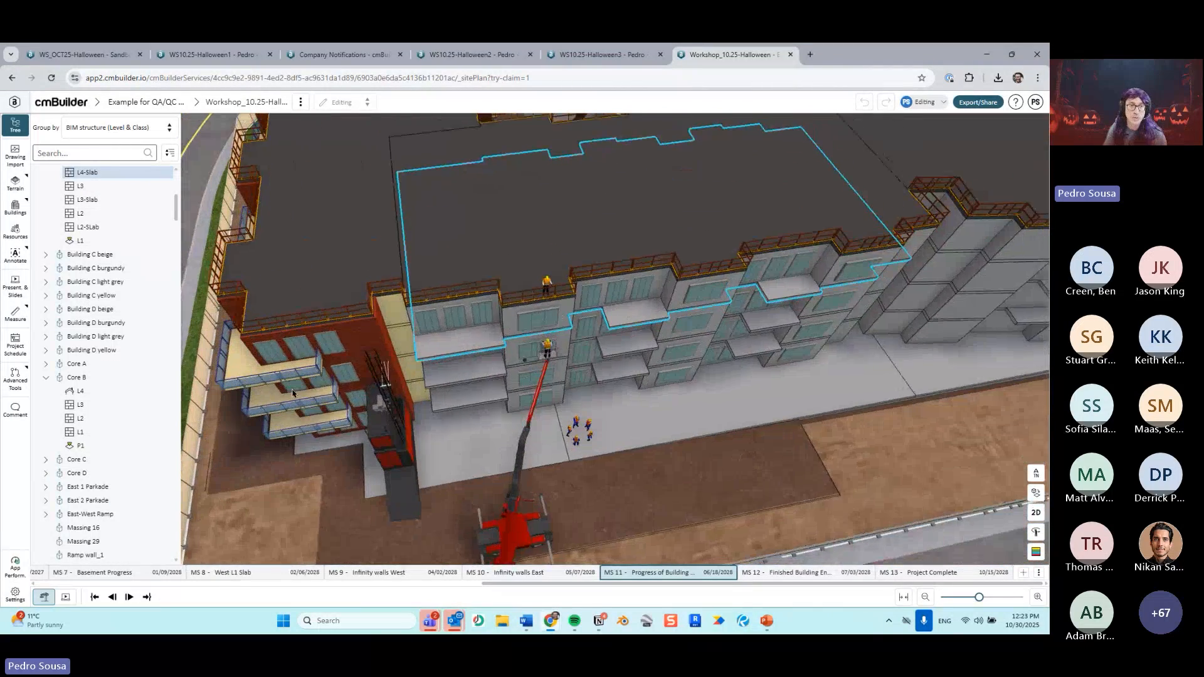
right_click_drag(583, 330, 611, 317)
scroll(383, 354, "up", 2)
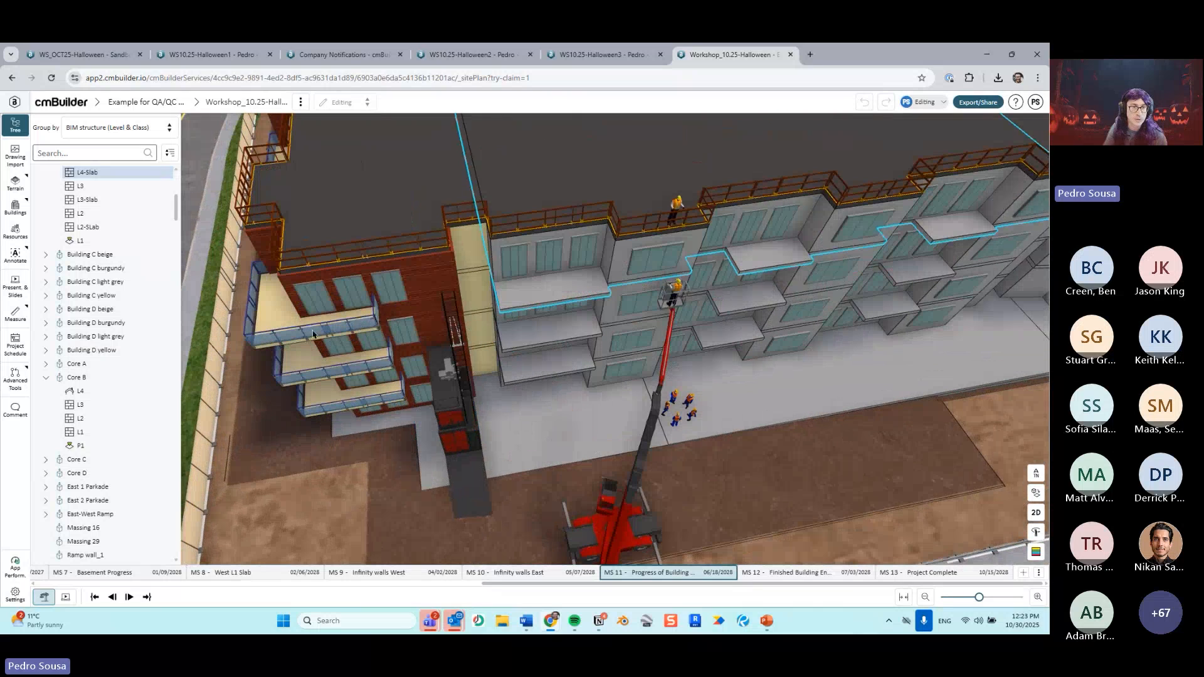
Step: Select the top balcony handrail, open the Exterior Envelope category in the resource library, and search it for "balcon"
left_click(273, 340)
scroll(90, 277, "up", 5)
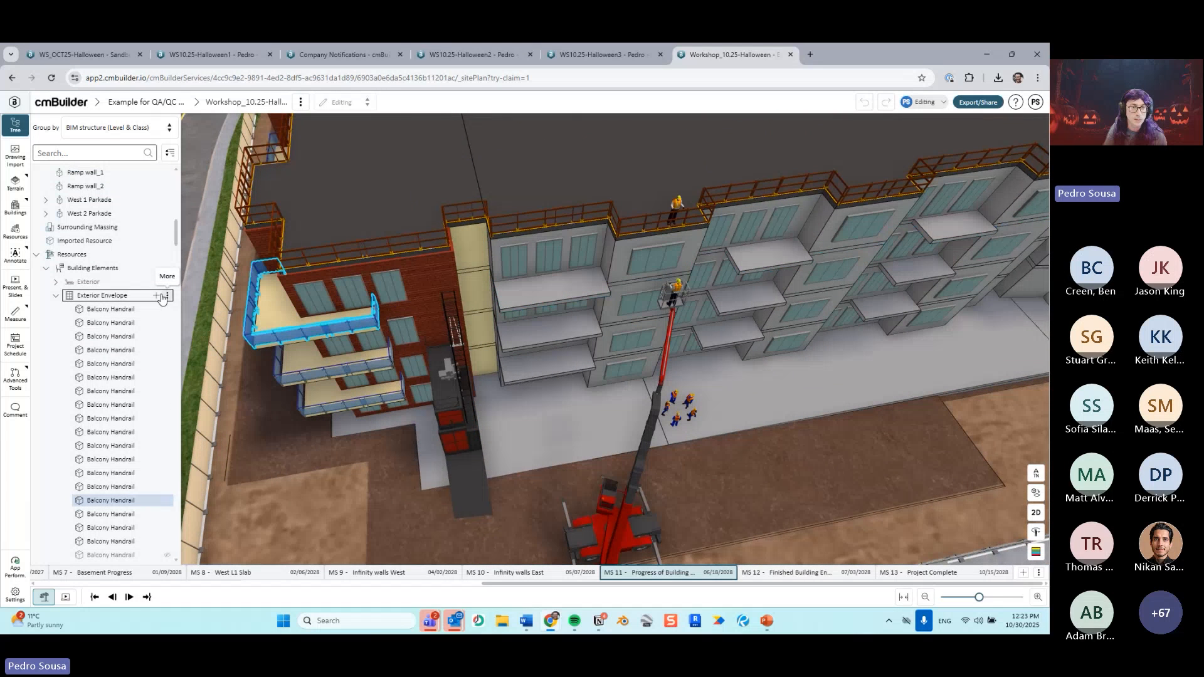
scroll(945, 320, "down", 10)
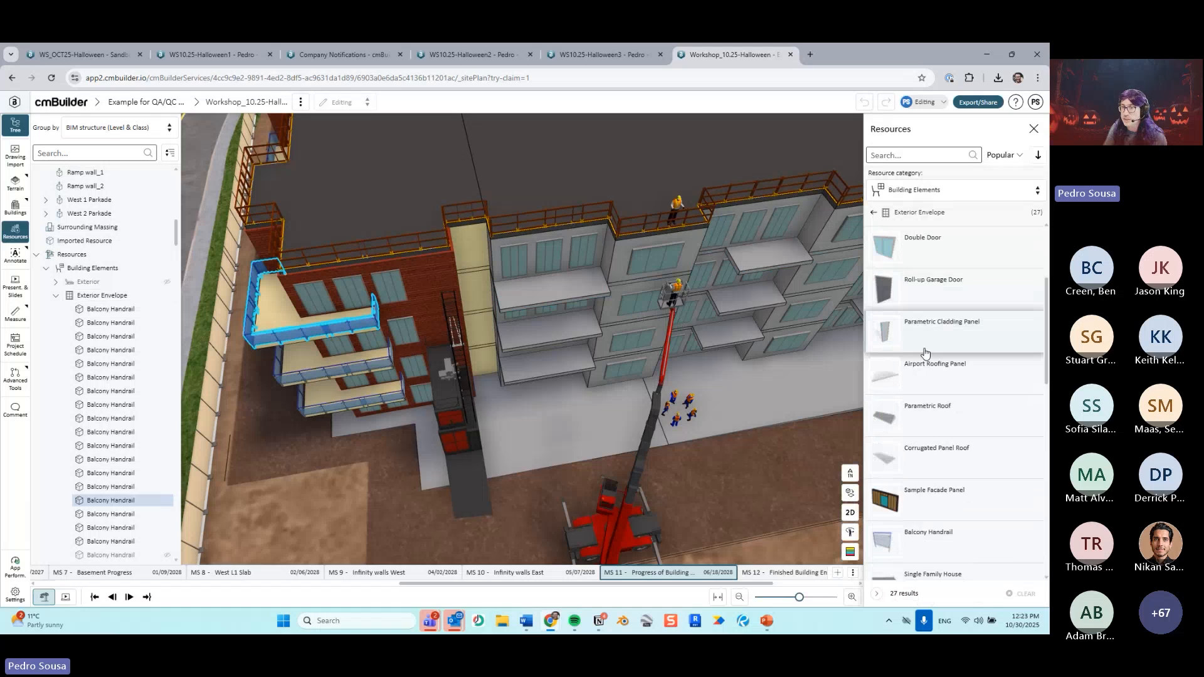
scroll(930, 376, "down", 5)
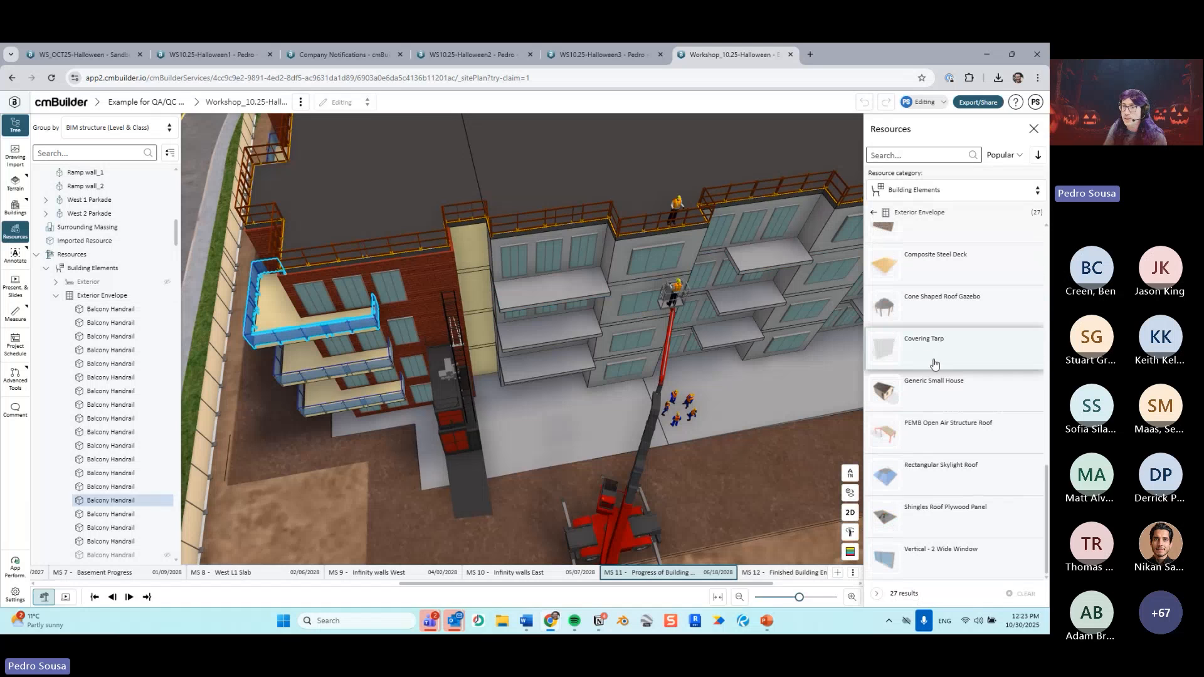
left_click(930, 160)
type("balcon")
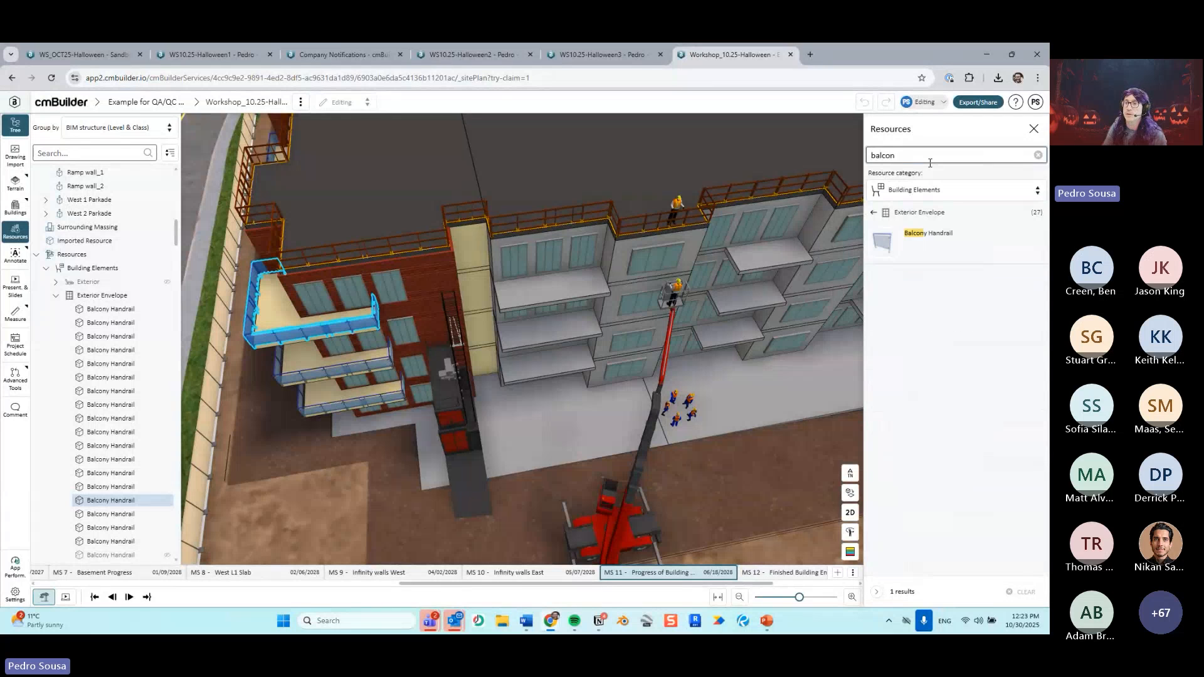
Step: Place a Balcony Handrail as a polyline on the Z plane along the outer edges of the top grey balcony nearest the brick section
left_click(937, 244)
scroll(456, 335, "up", 5)
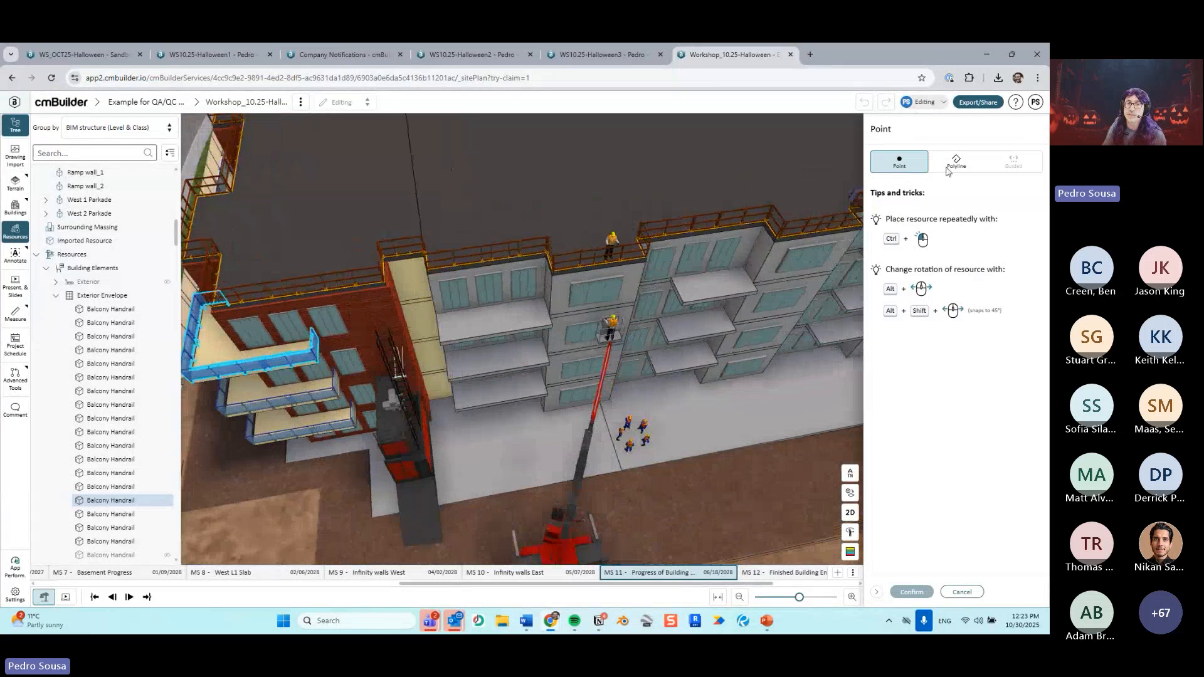
middle_click_drag(455, 334, 497, 364)
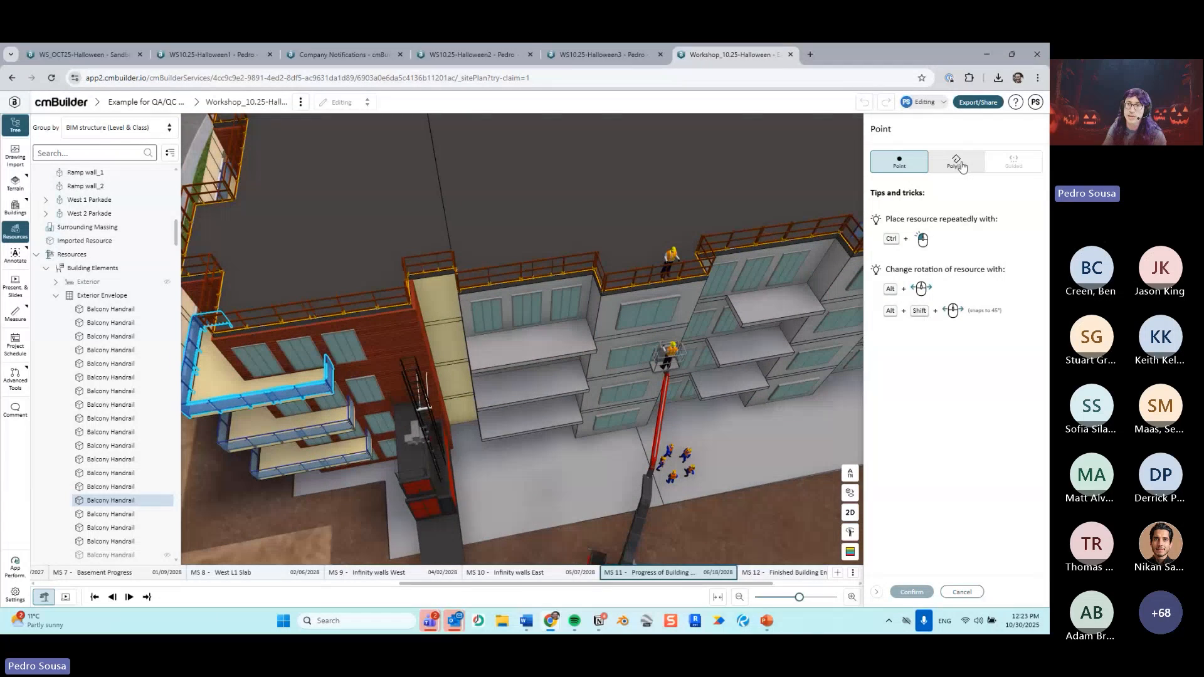
left_click(957, 160)
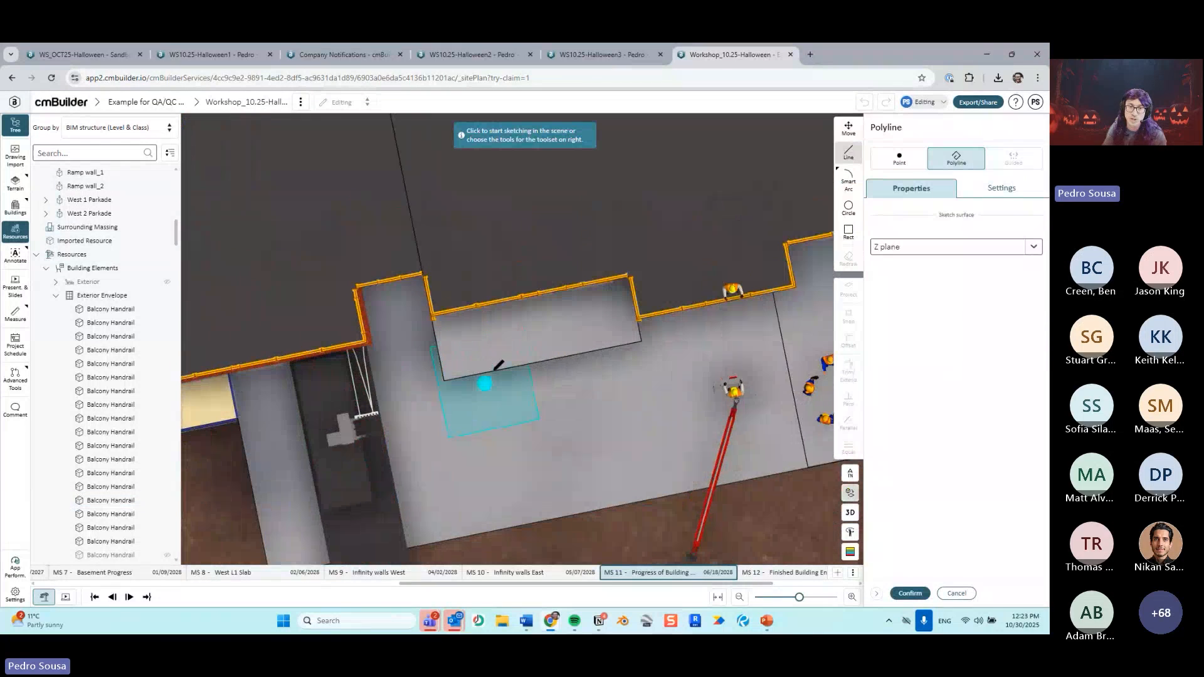
left_click(435, 266)
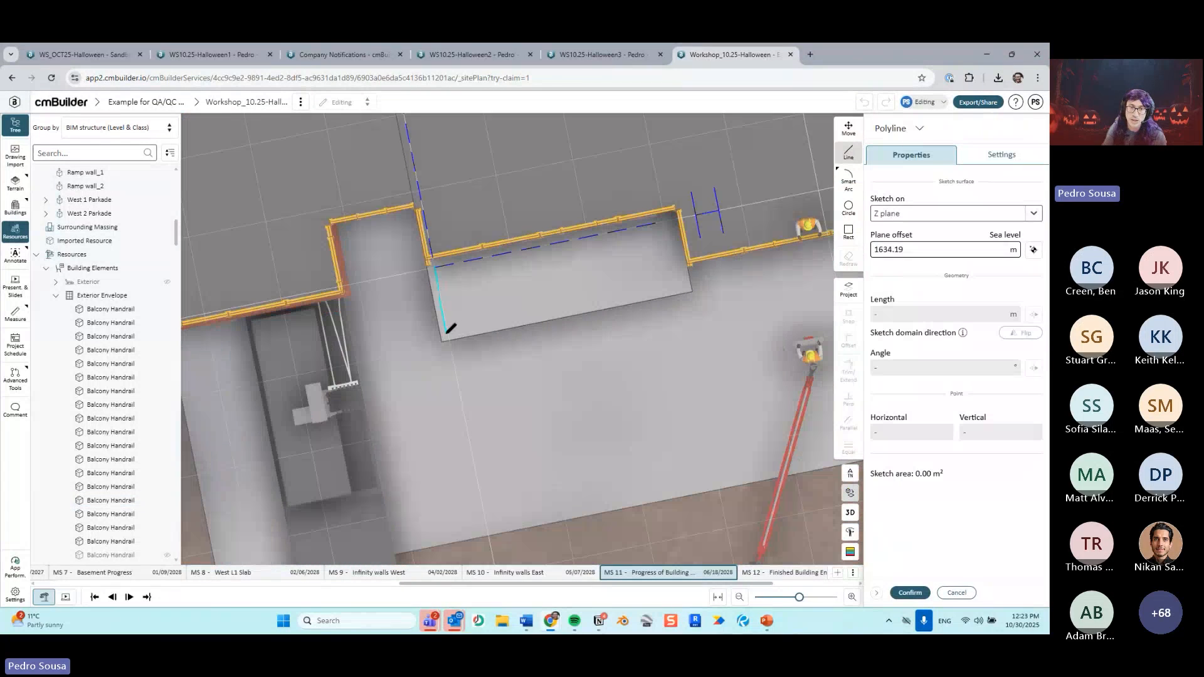
left_click(446, 333)
left_click(685, 285)
left_click(672, 217)
key("3")
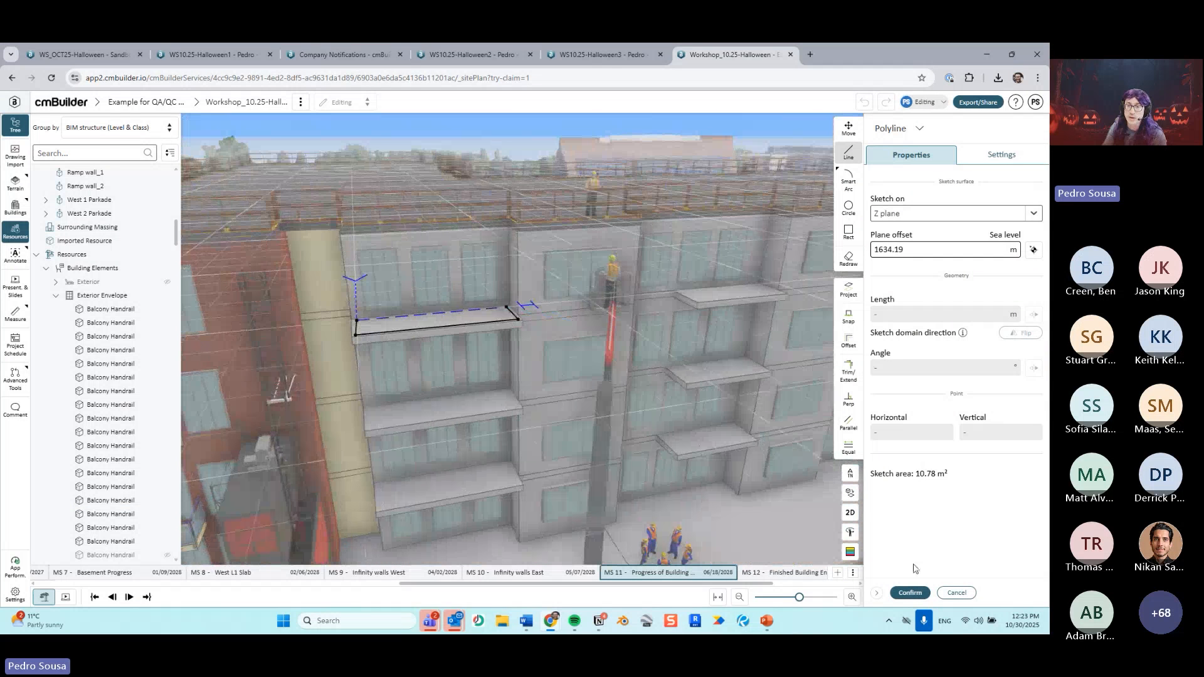
left_click(912, 593)
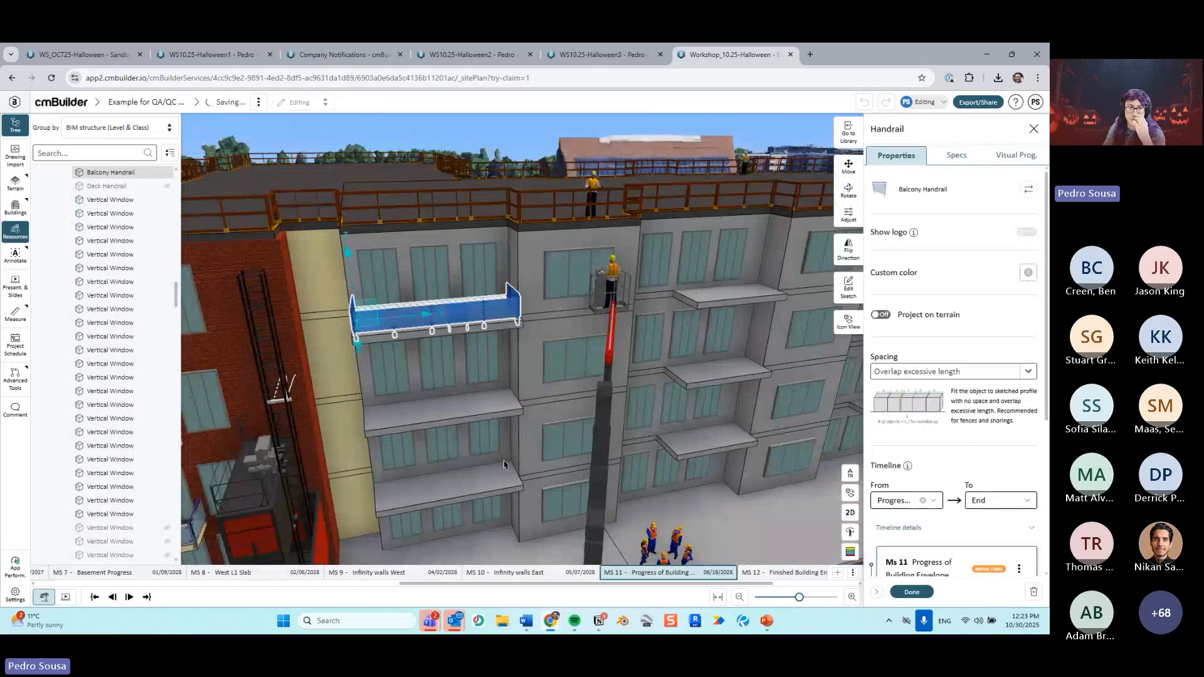
Step: Select the grey section's L4-Slab and examine its full outline against the new handrail and the neighbouring balconies
mouse_move(507, 465)
middle_mouse_down()
mouse_move(578, 458)
mouse_move(533, 474)
middle_mouse_up()
scroll(551, 439, "down", 5)
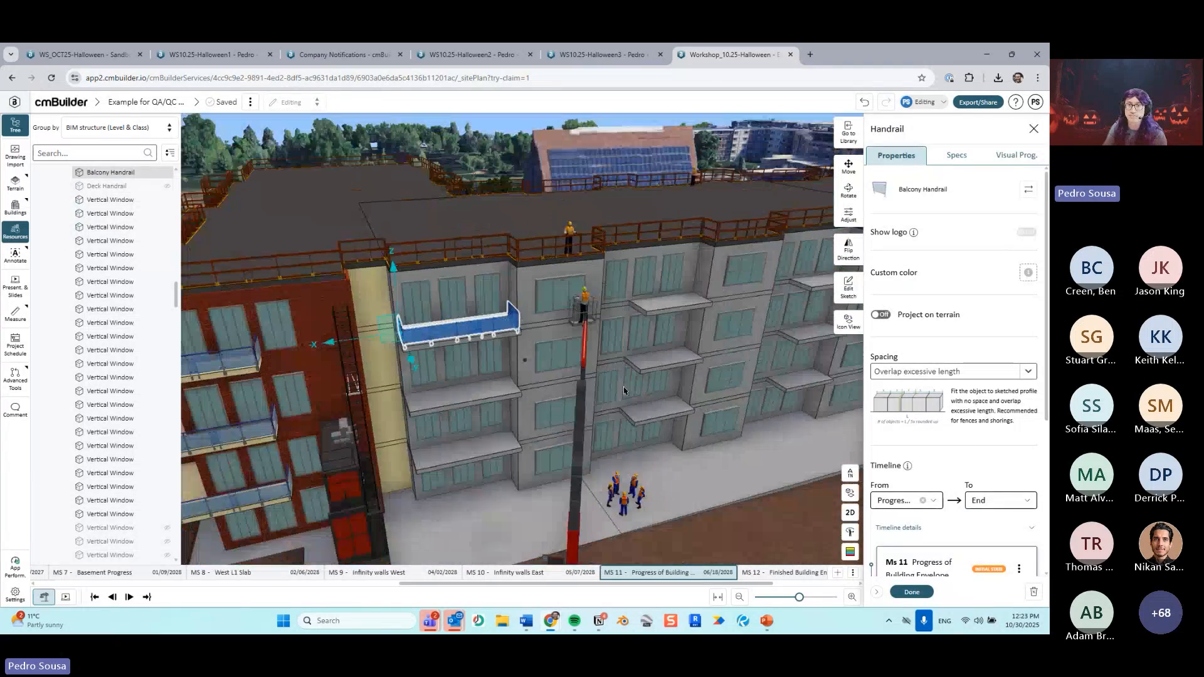
middle_click_drag(588, 332, 446, 258)
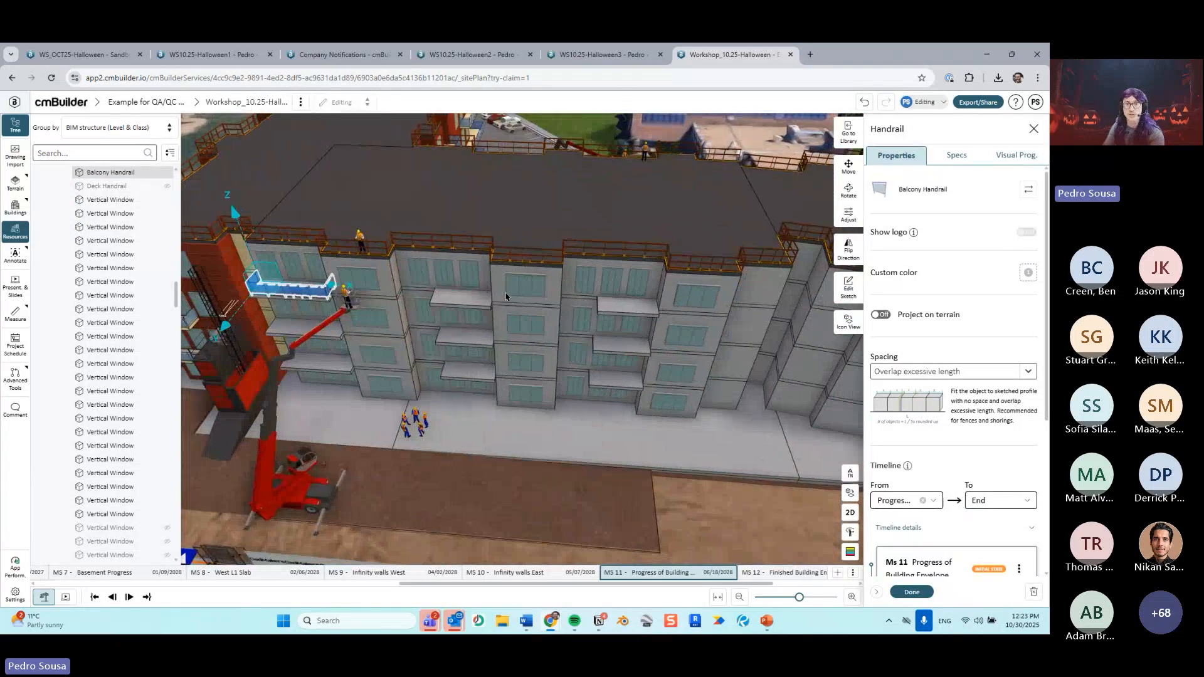
left_click(608, 299)
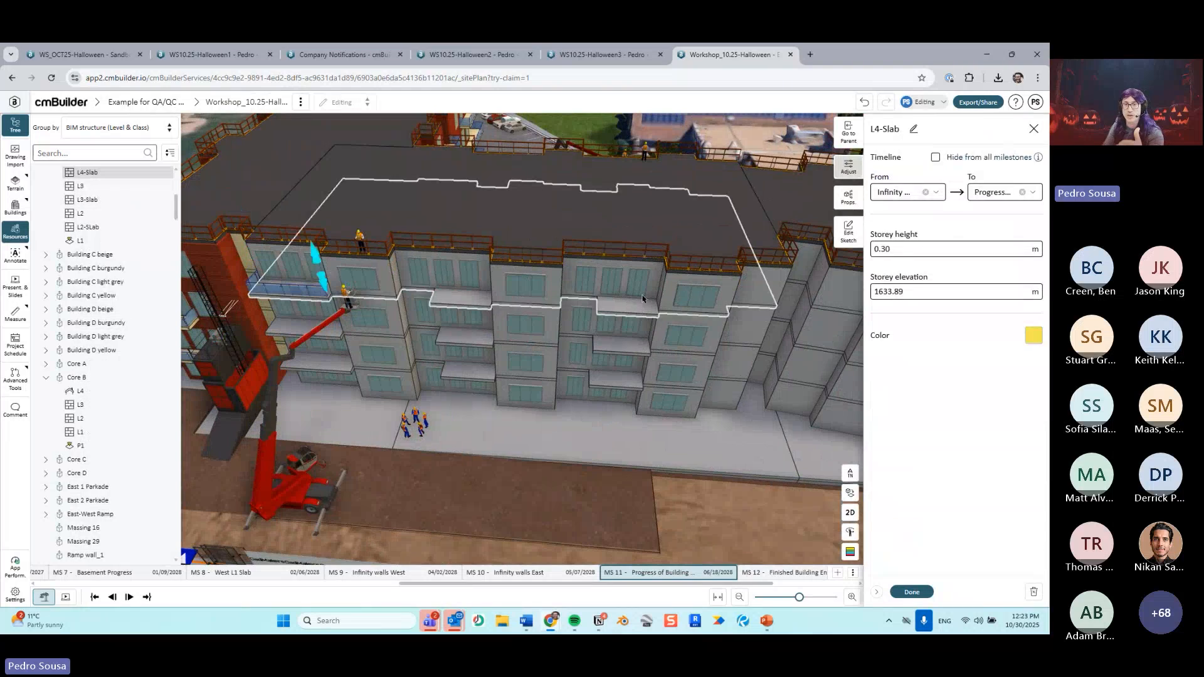
middle_click_drag(608, 188, 668, 207)
scroll(577, 432, "down", 2)
scroll(468, 446, "up", 4)
middle_click_drag(468, 446, 638, 371)
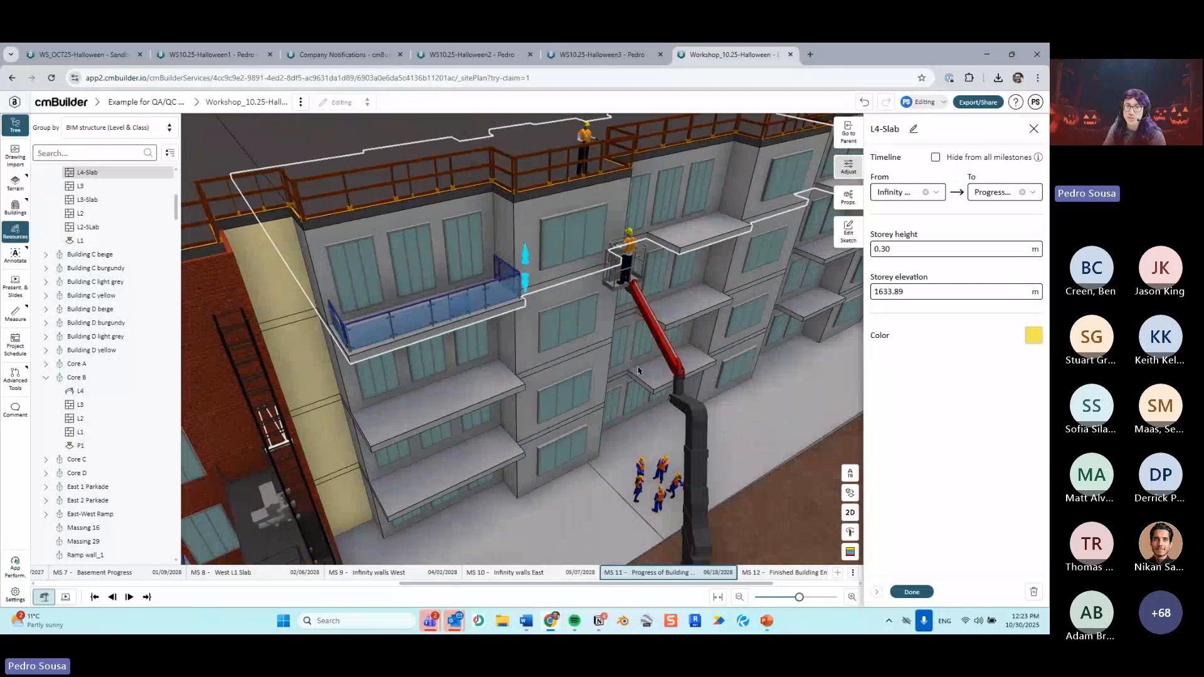
Step: Clear the balcony handrail's sketch and project the L4-Slab outline onto its sketch plane
left_click(457, 317)
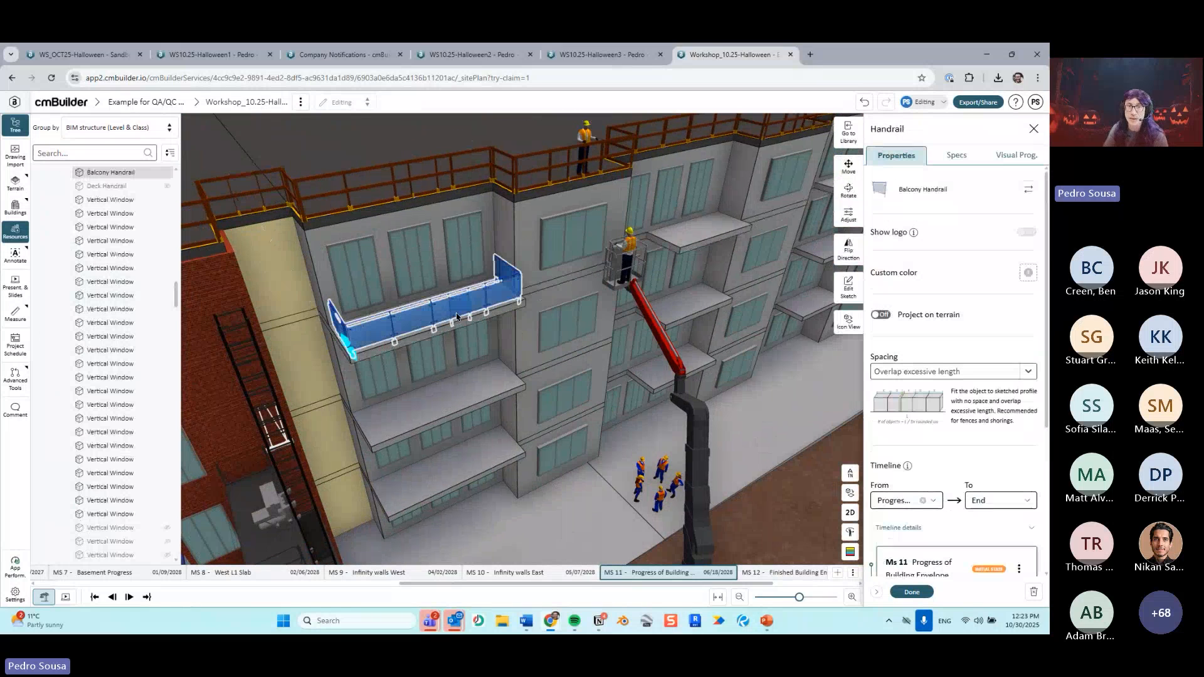
left_click(857, 290)
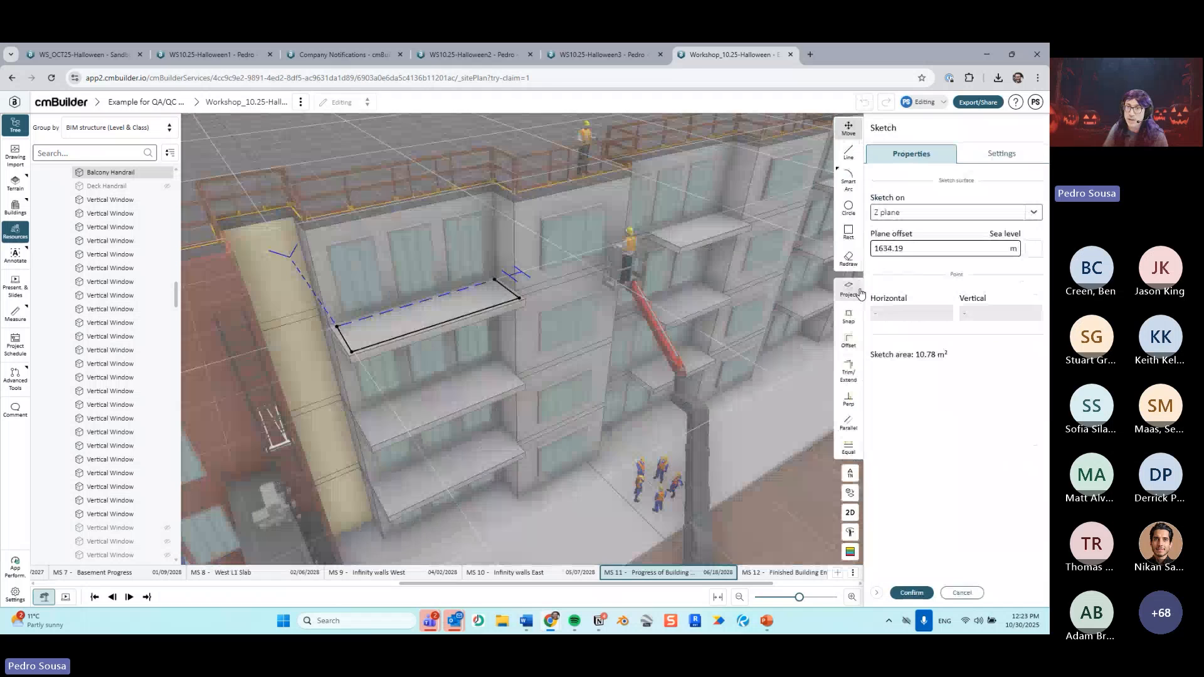
left_click(856, 265)
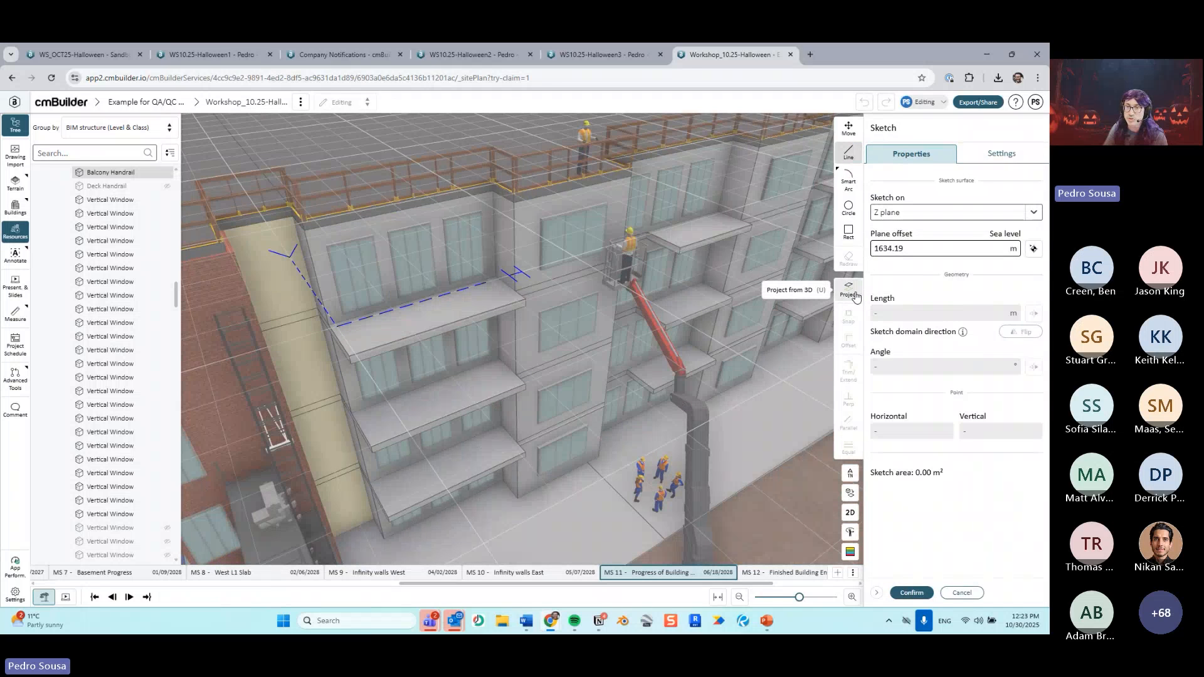
left_click(849, 290)
left_click(487, 312)
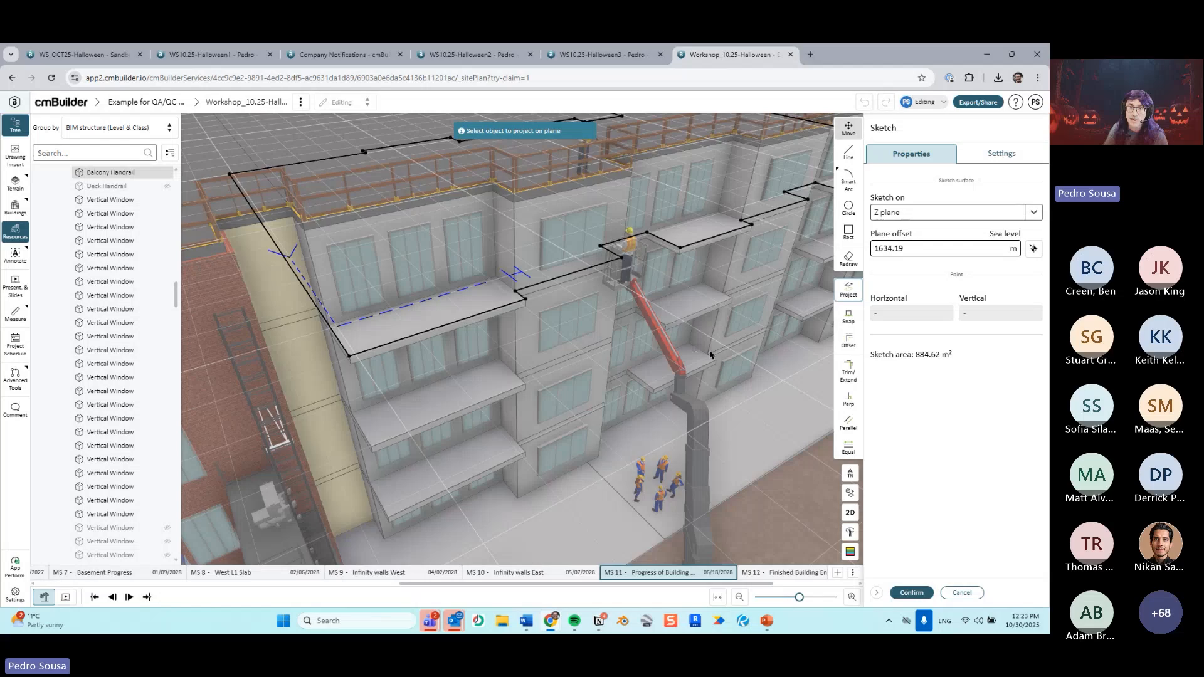
scroll(564, 282, "down", 5)
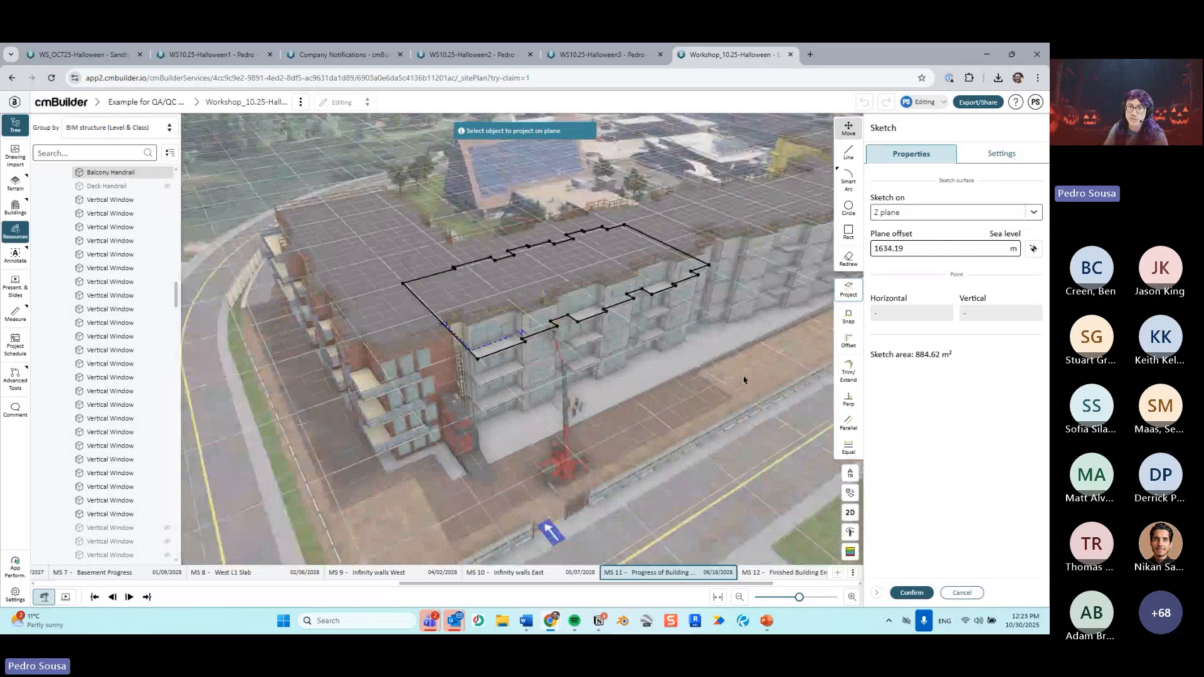
scroll(743, 379, "up", 5)
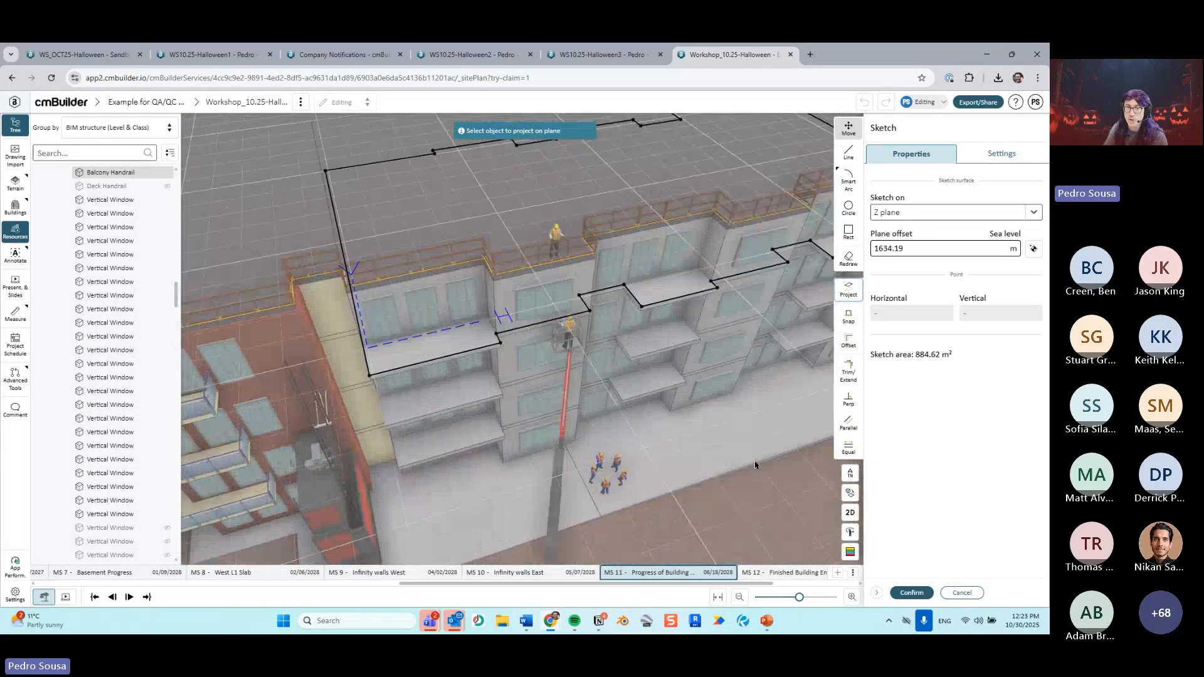
Step: Offset the projected outline by -0.12 m without keeping the original line, and finish the handrail edit
scroll(754, 464, "up", 2)
left_click(849, 340)
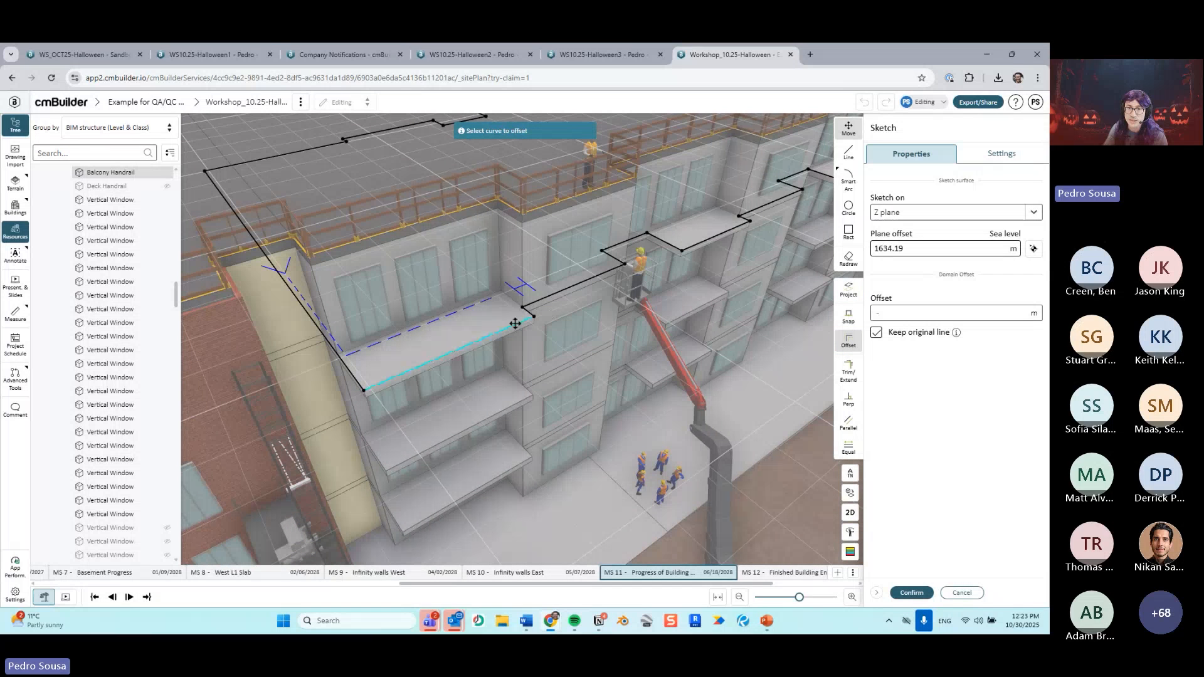
left_click(876, 335)
left_click(474, 346)
left_click(471, 342)
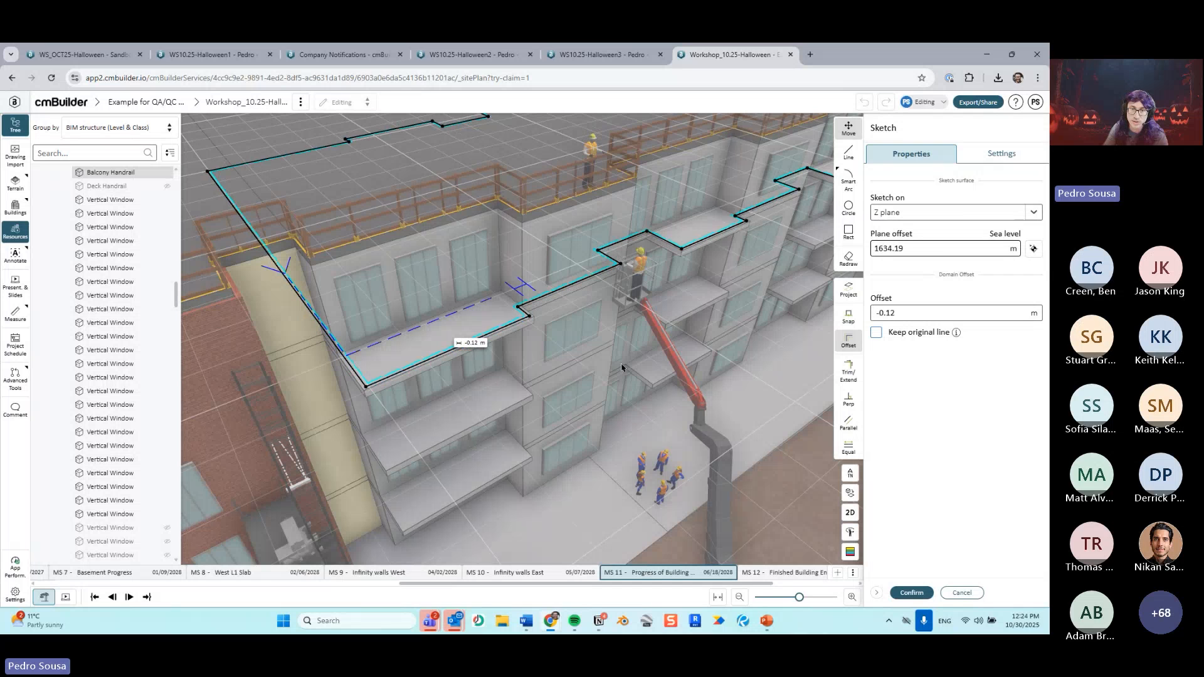
left_click(911, 593)
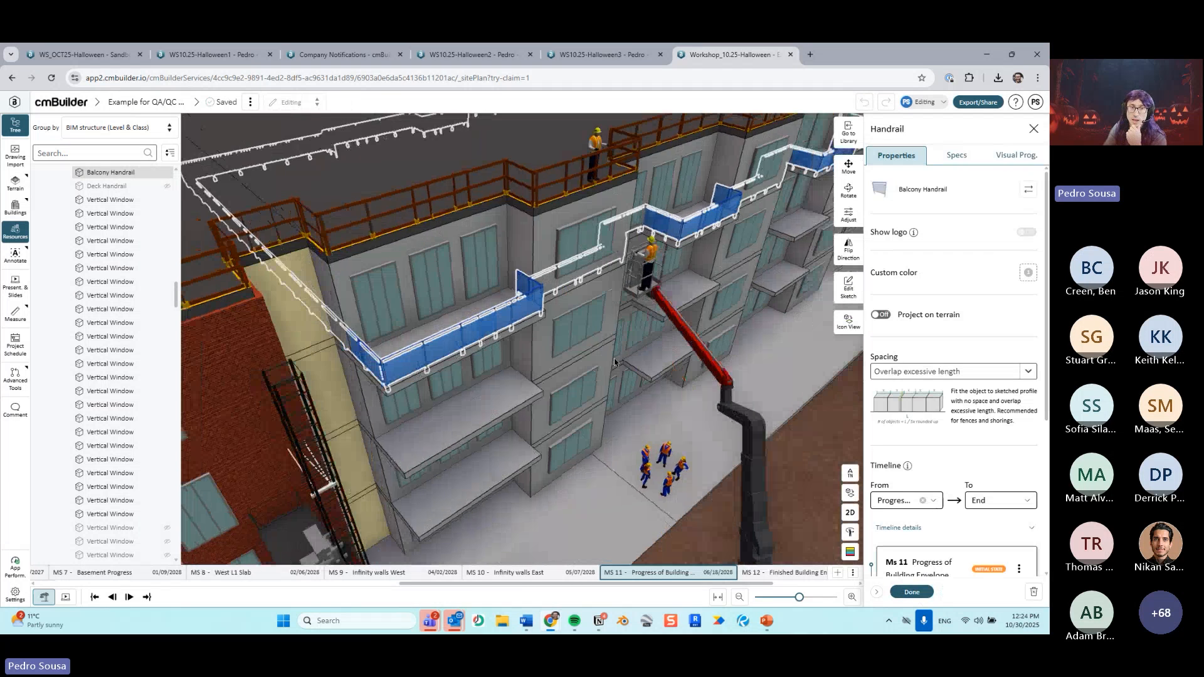
left_click(911, 592)
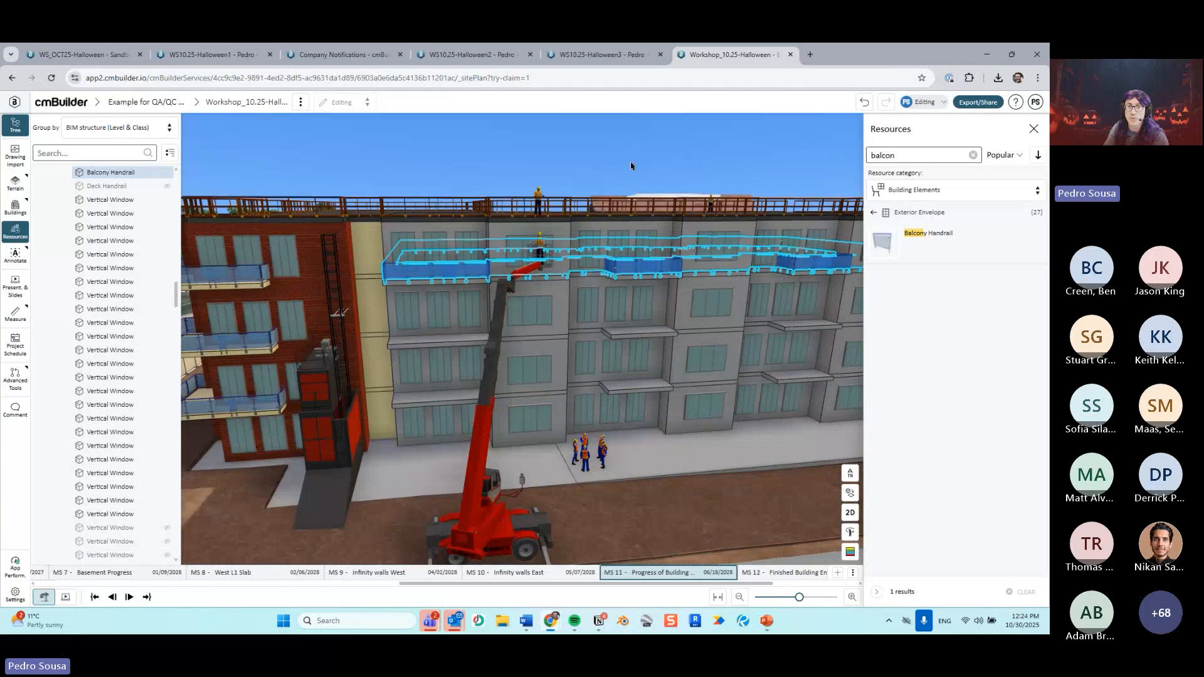
Step: Examine where the continuous handrail runs through the walls between the top balconies, and close the resource library
left_click(608, 180)
left_click_drag(609, 180, 559, 299)
scroll(534, 319, "up", 5)
left_click_drag(492, 254, 532, 272)
left_click(545, 297)
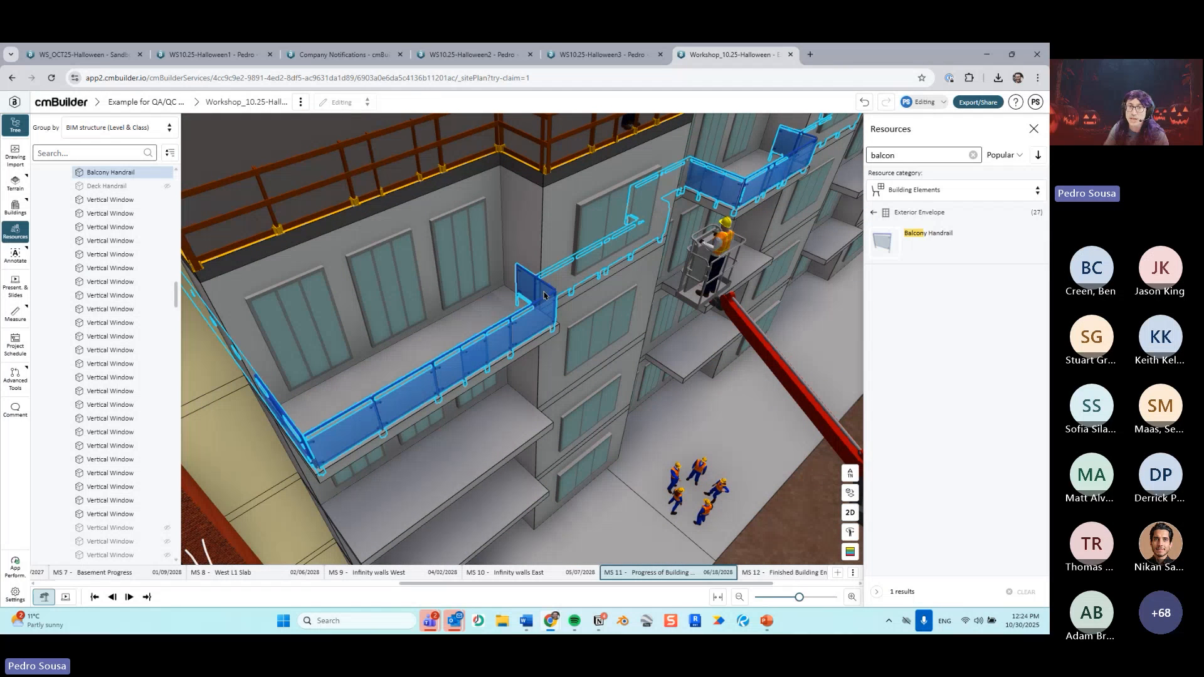
scroll(614, 281, "down", 3)
left_click_drag(652, 312, 526, 314)
key("Escape")
scroll(552, 314, "down", 3)
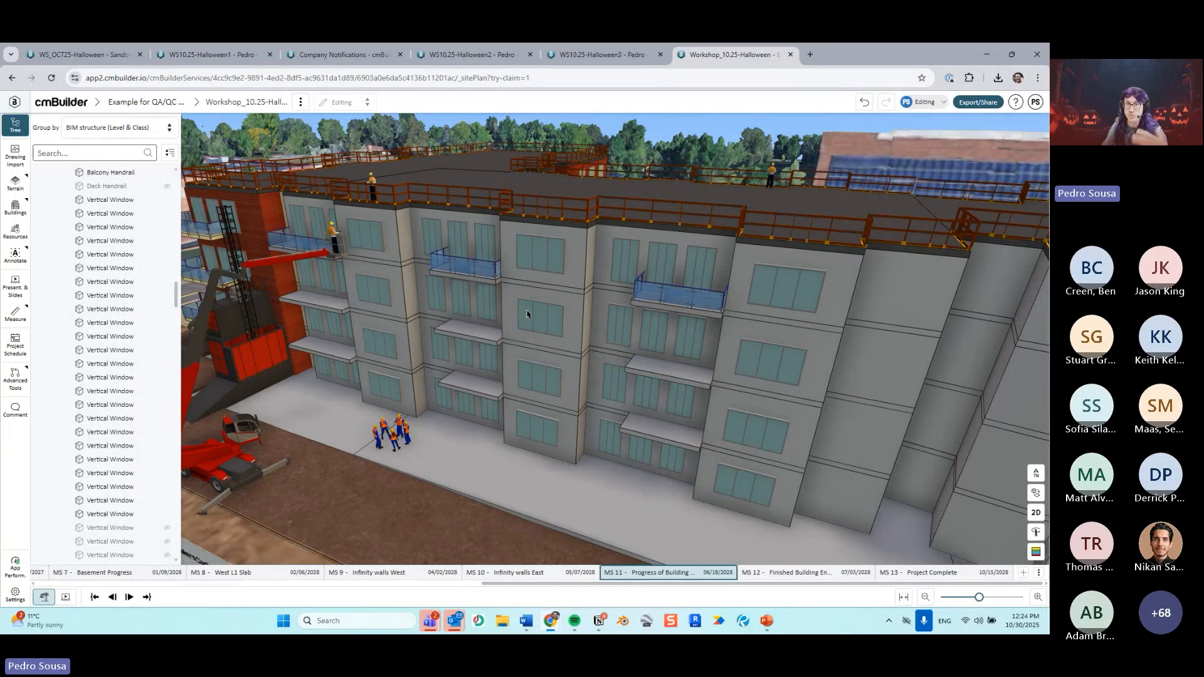
Step: Examine the handrails on the grey section's three top-level balconies from several angles
left_click_drag(797, 288, 662, 342)
scroll(702, 370, "down", 4)
left_click_drag(740, 382, 611, 345)
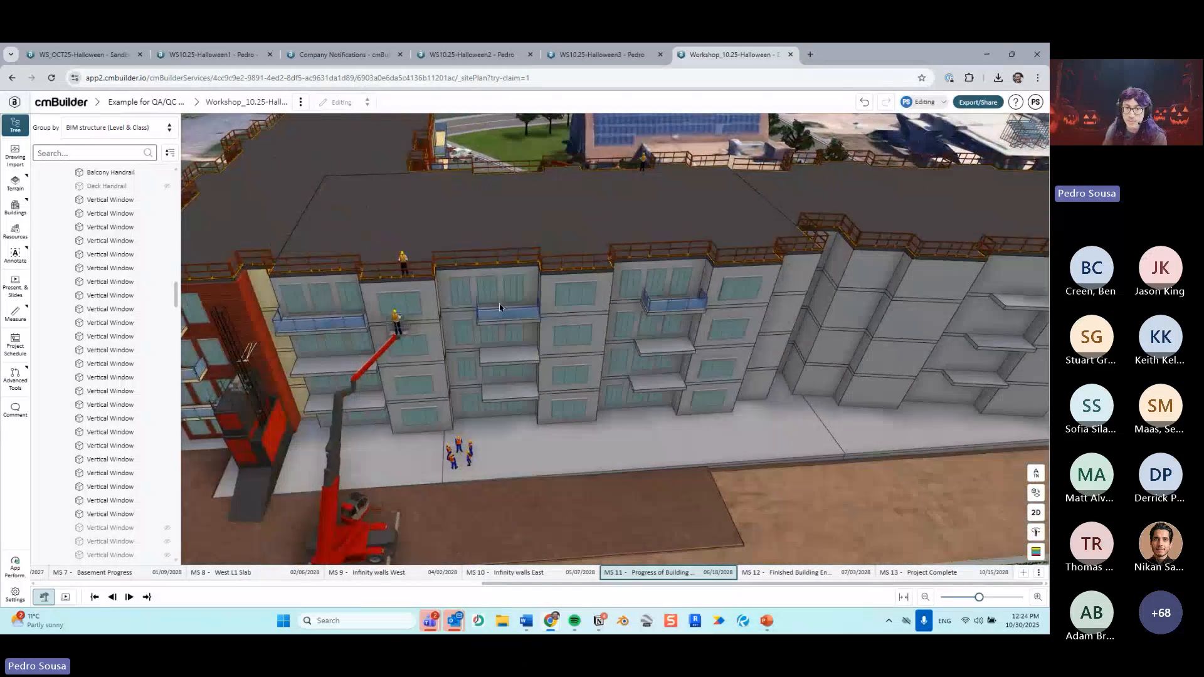
scroll(510, 344, "up", 2)
left_click_drag(510, 343, 554, 333)
right_click_drag(345, 336, 411, 335)
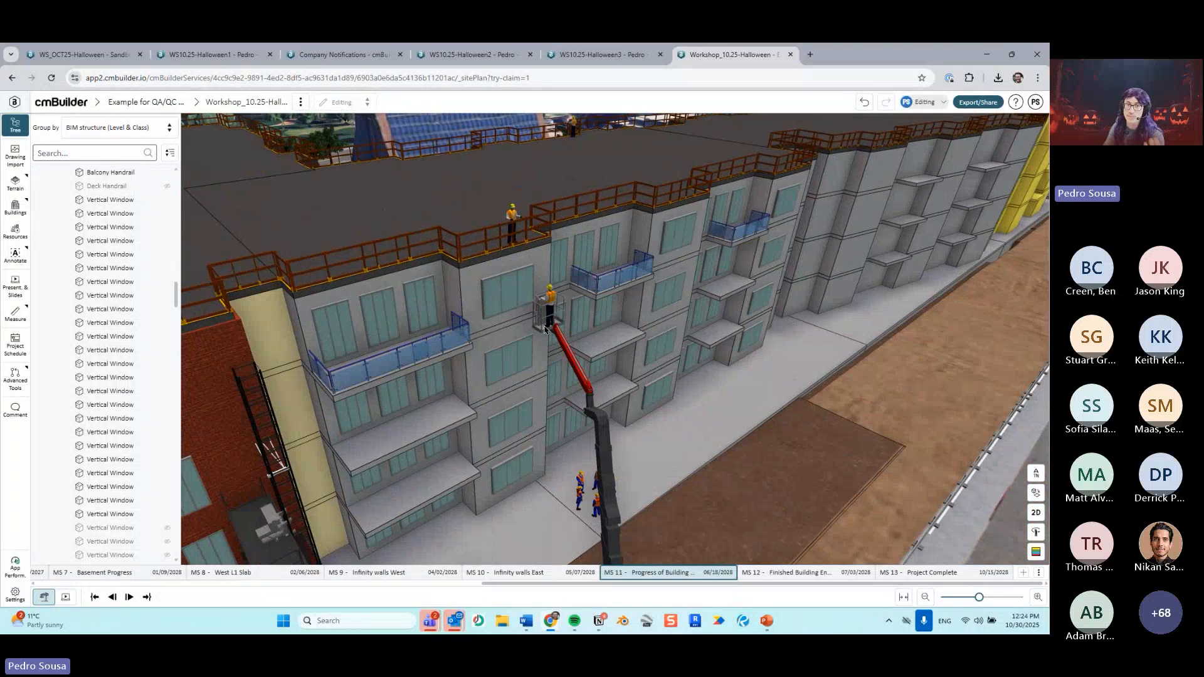
left_click_drag(545, 329, 528, 326)
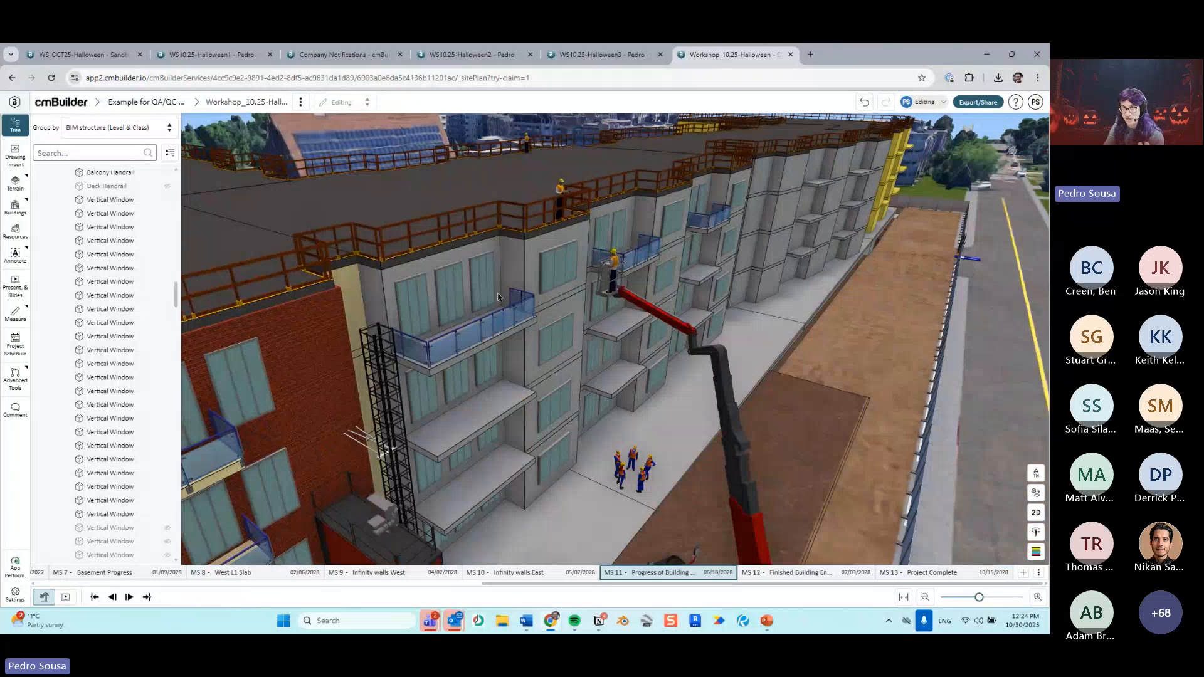
left_click_drag(580, 334, 544, 332)
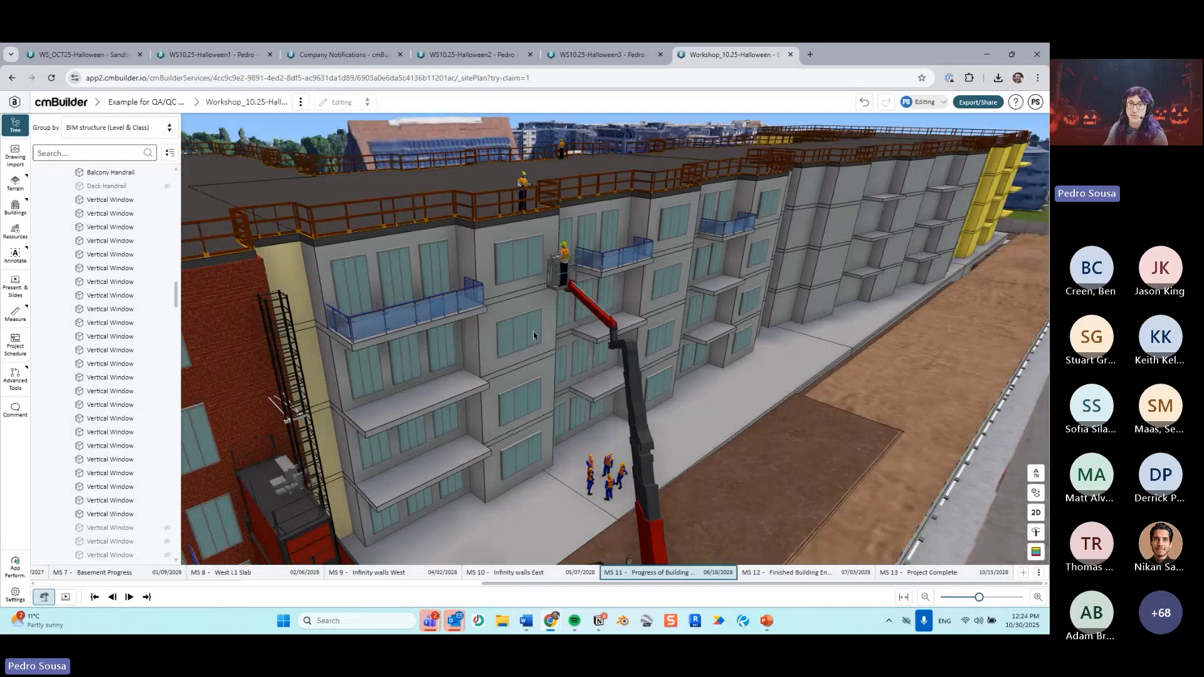
Step: Edit the handrail's sketch by moving the wall-side segment beside the middle top balcony farther into the building, and confirm it
scroll(533, 331, "up", 5)
scroll(552, 309, "up", 2)
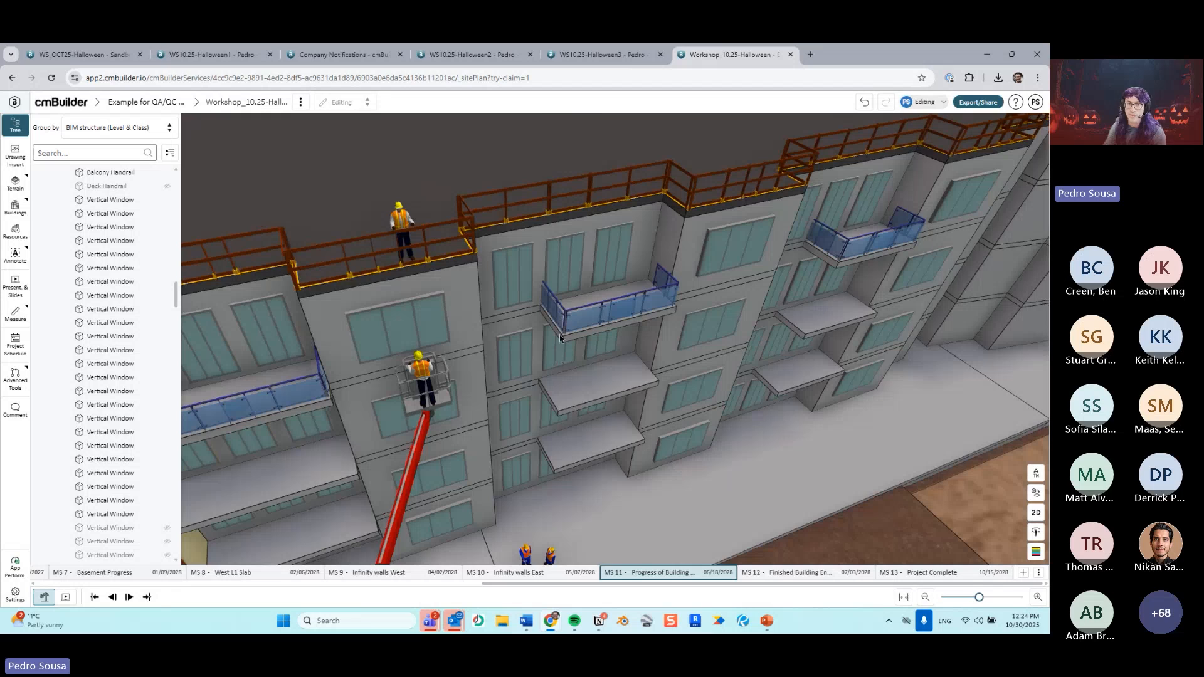
left_click(560, 325)
double_click(543, 321)
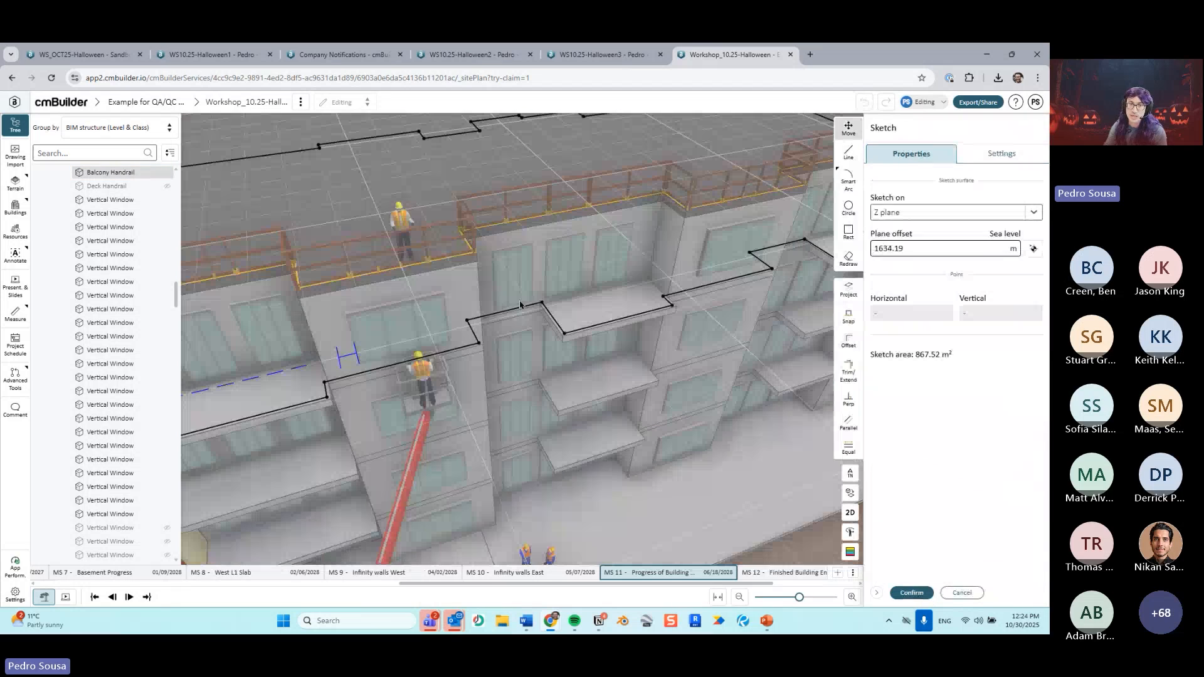
left_click_drag(506, 303, 477, 253)
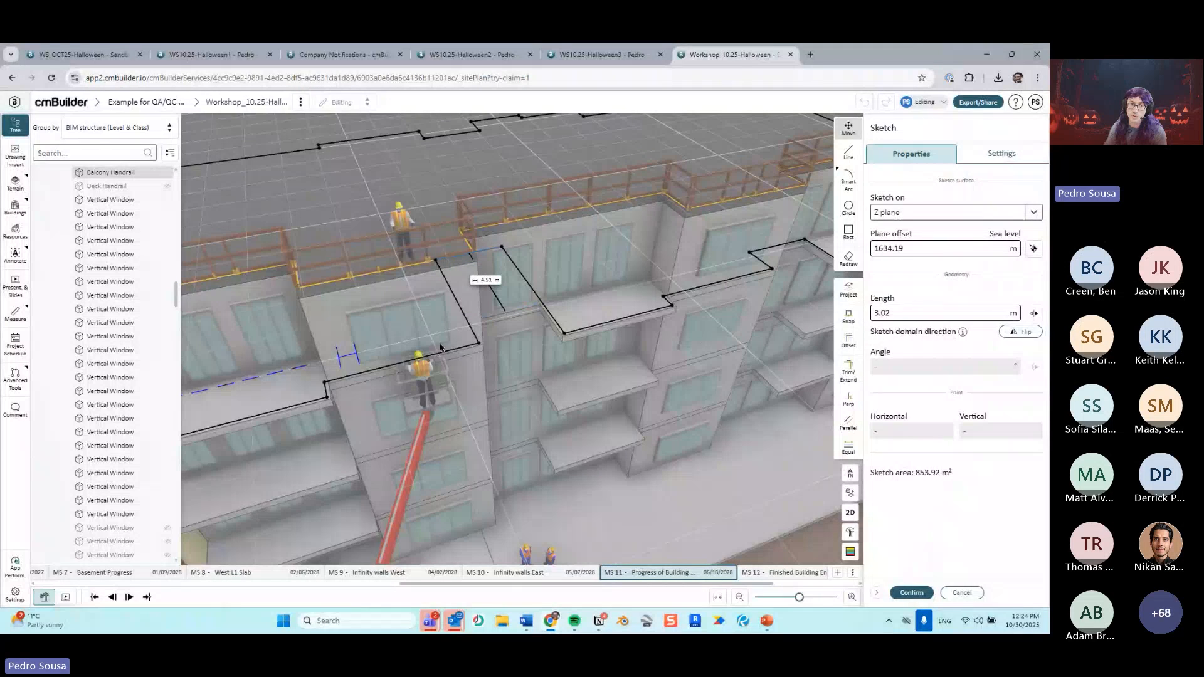
left_click(910, 592)
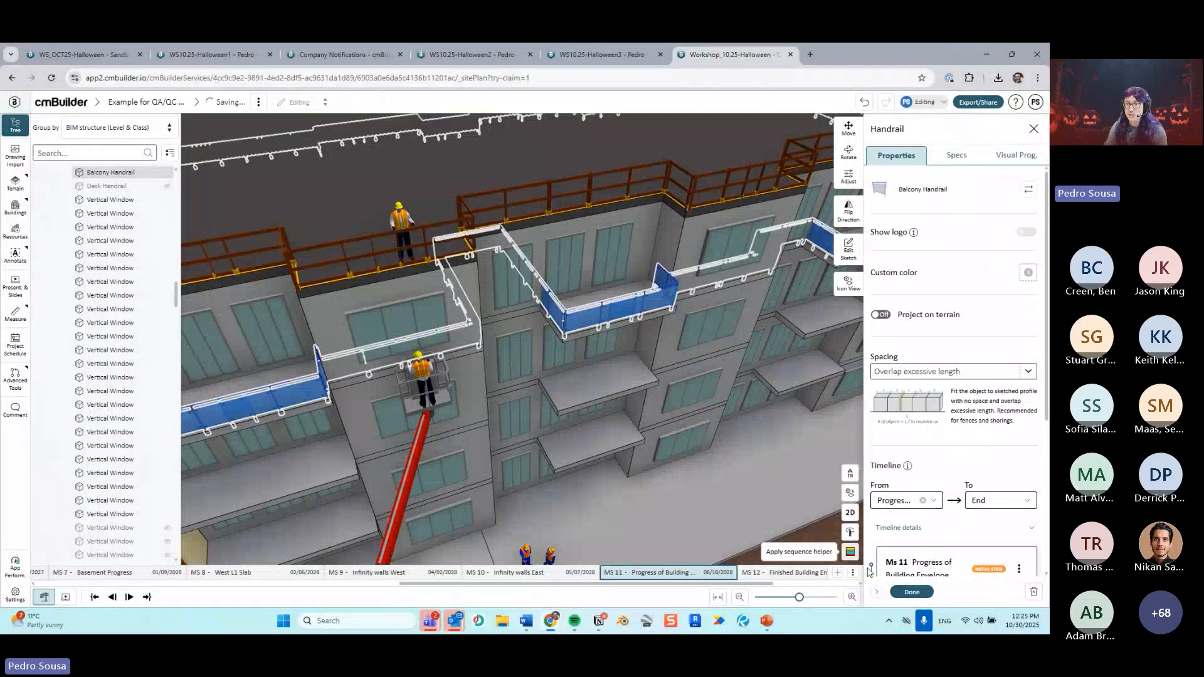
Step: Select the Running Brick Wall behind the brick section's balconies and locate the Structural Elements group in the model tree
left_click_drag(668, 401, 618, 378)
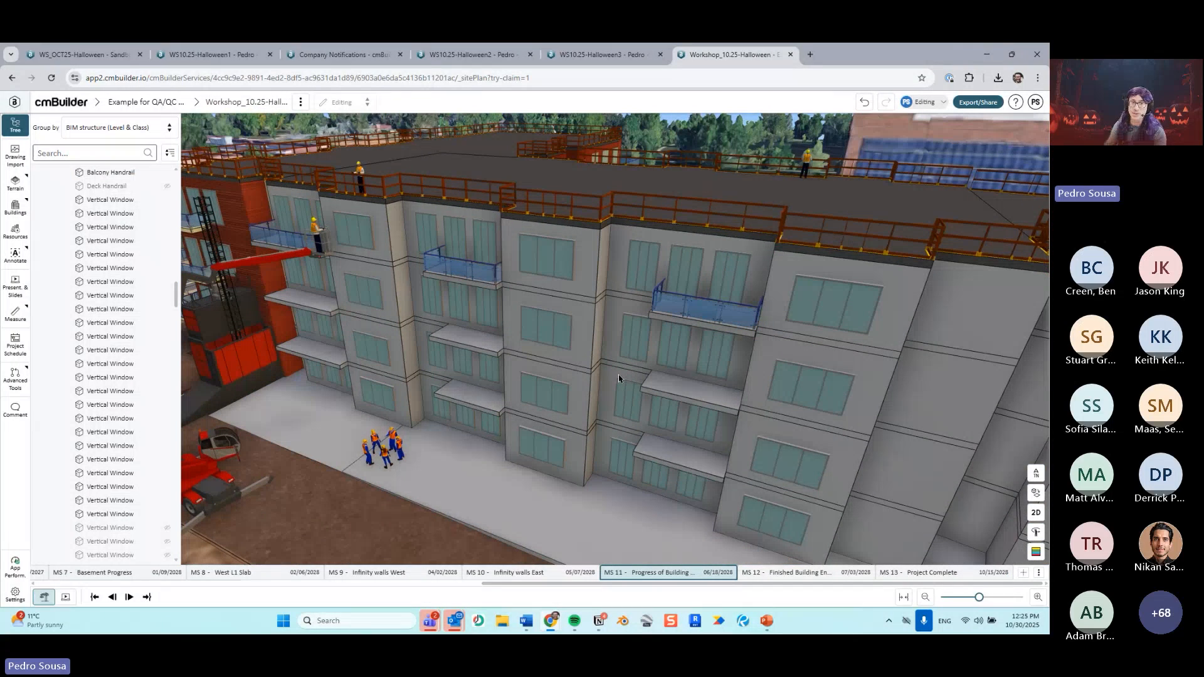
scroll(557, 352, "down", 3)
left_click_drag(557, 353, 601, 361)
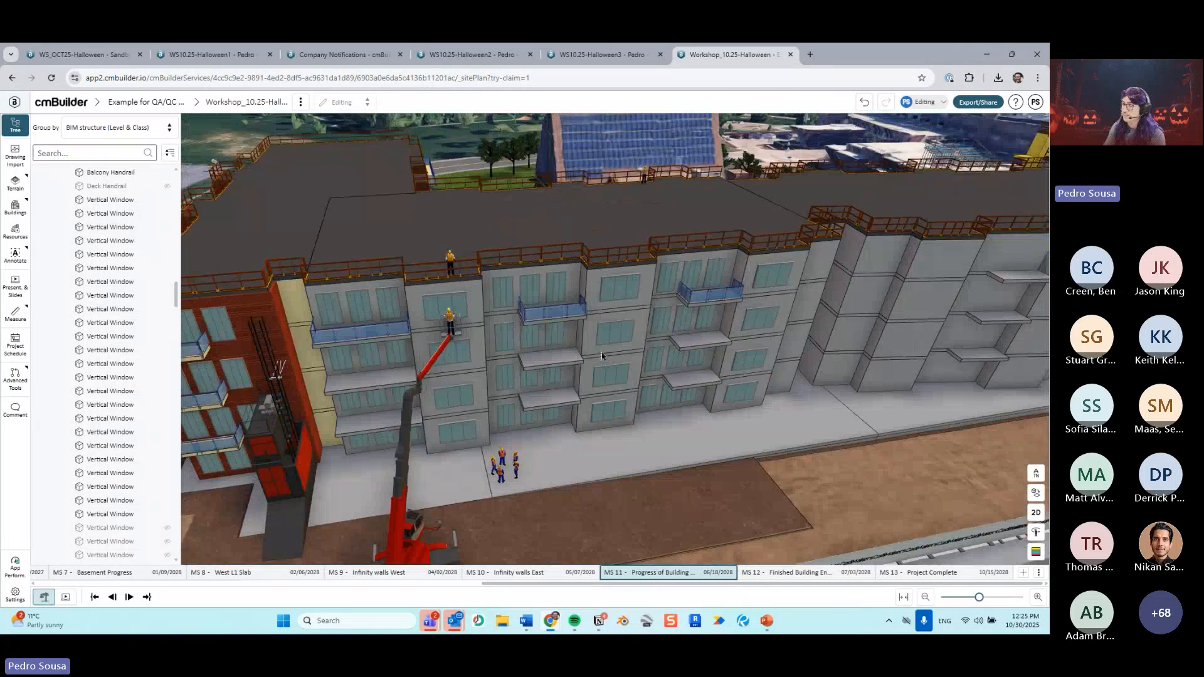
left_click_drag(358, 372, 454, 319)
scroll(550, 357, "up", 3)
left_click_drag(580, 350, 276, 204)
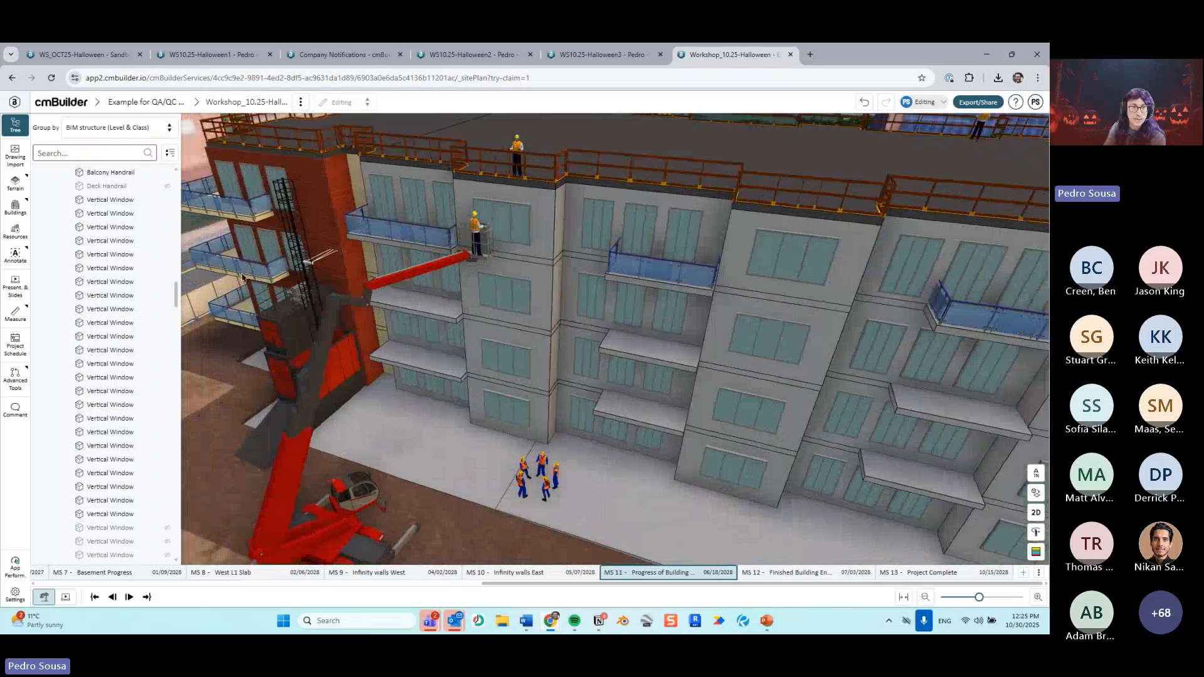
left_click(311, 220)
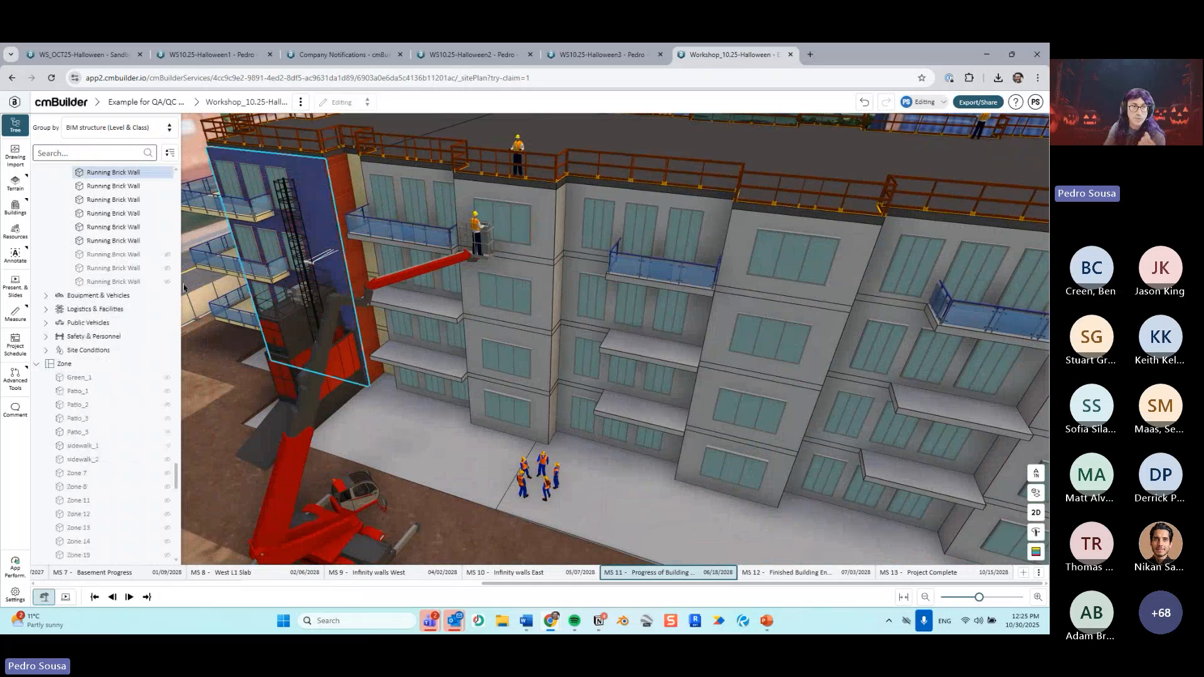
scroll(150, 344, "down", 3)
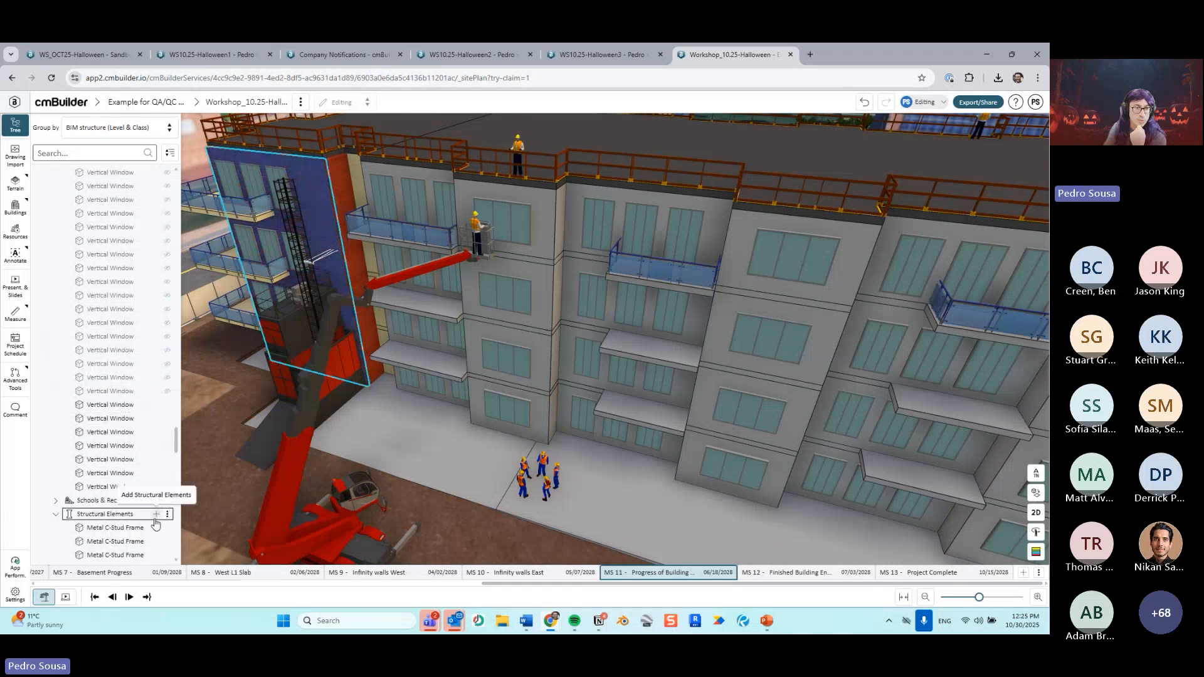
Step: Add a Running Brick Wall at the base of the grey section by projecting the building's outline onto the ground-level Z plane
left_click(156, 514)
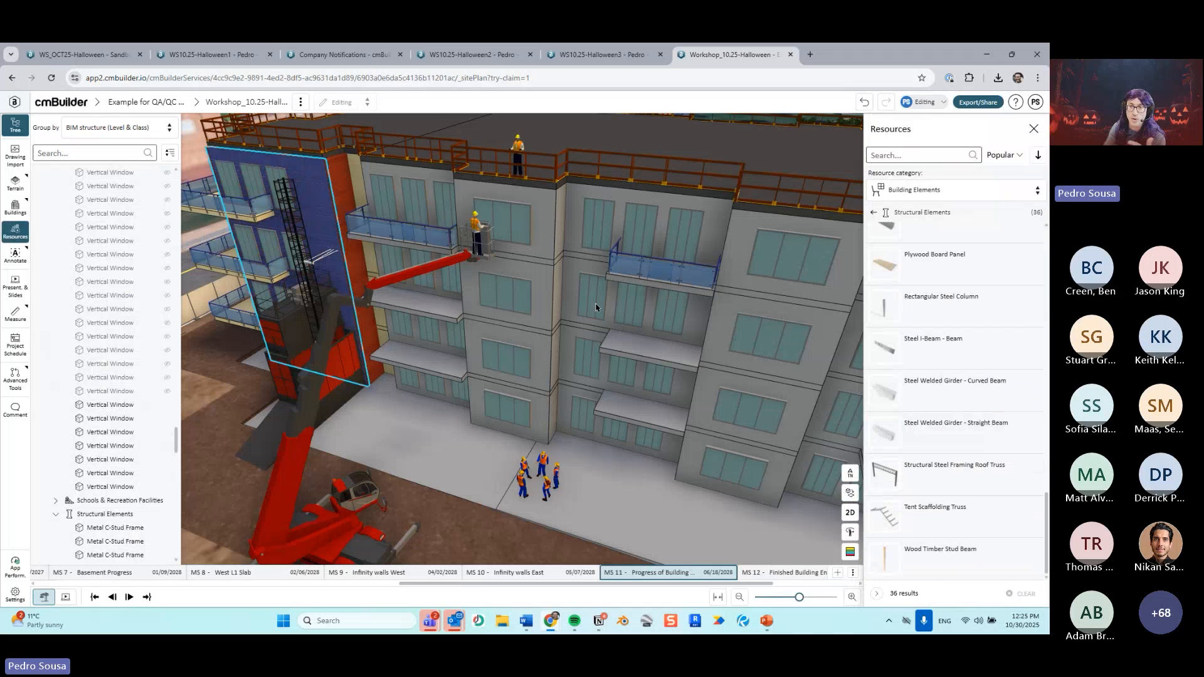
scroll(928, 351, "up", 10)
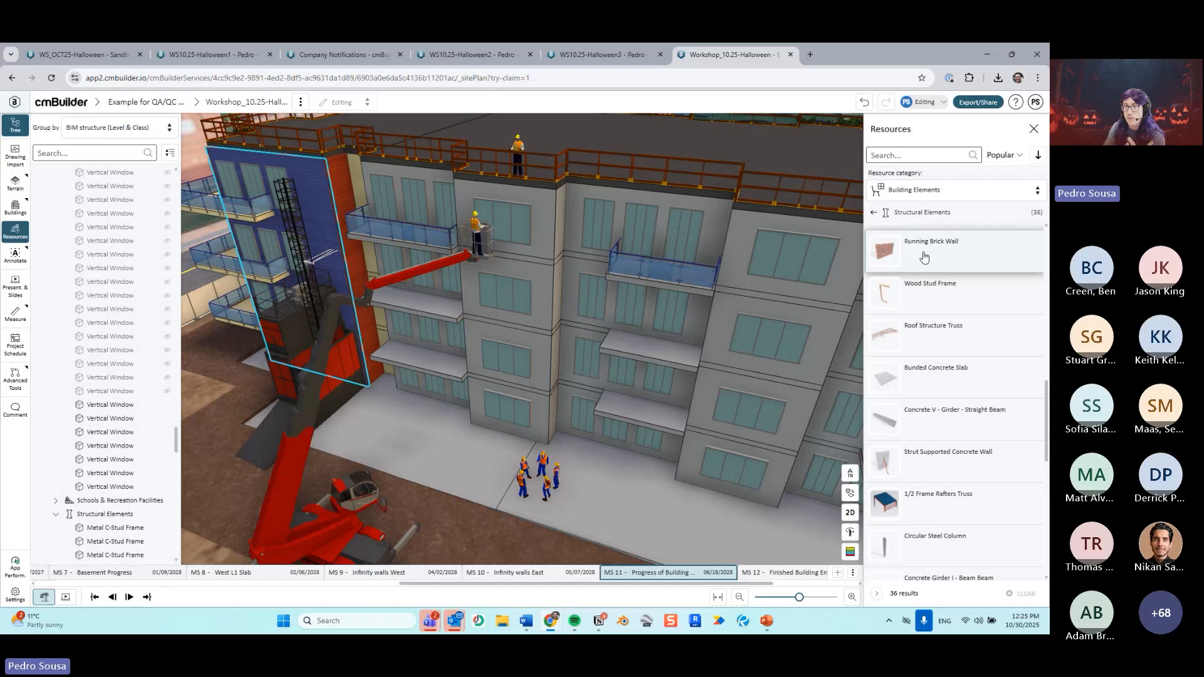
left_click(924, 257)
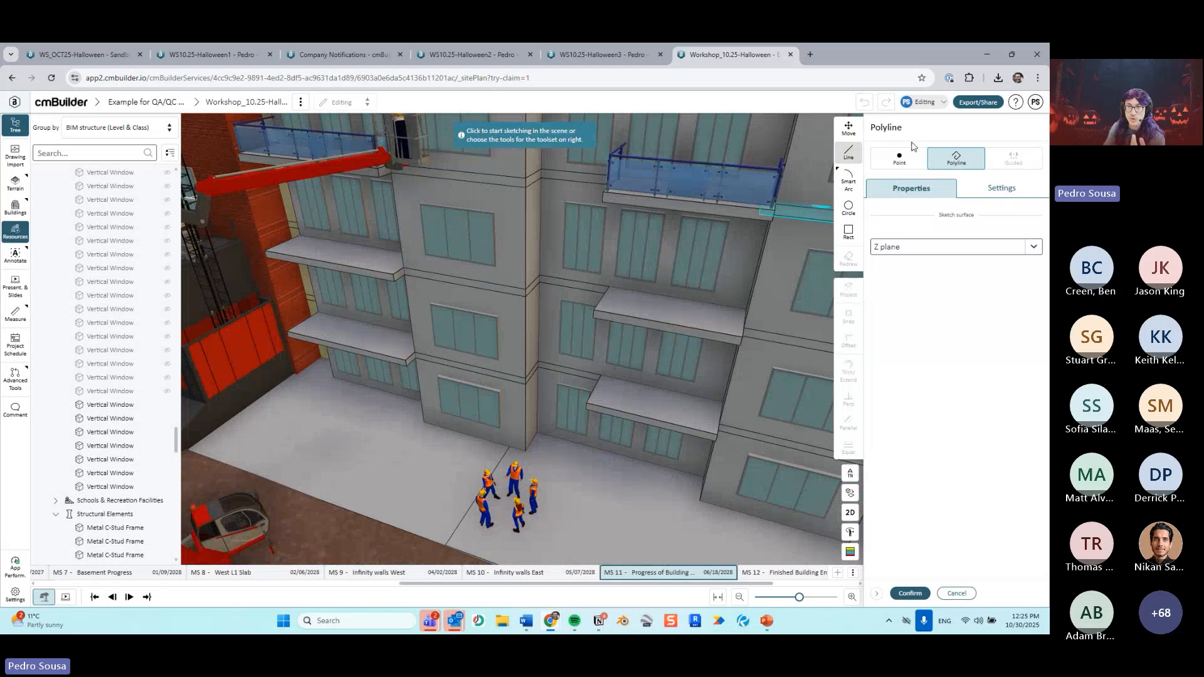
left_click(534, 450)
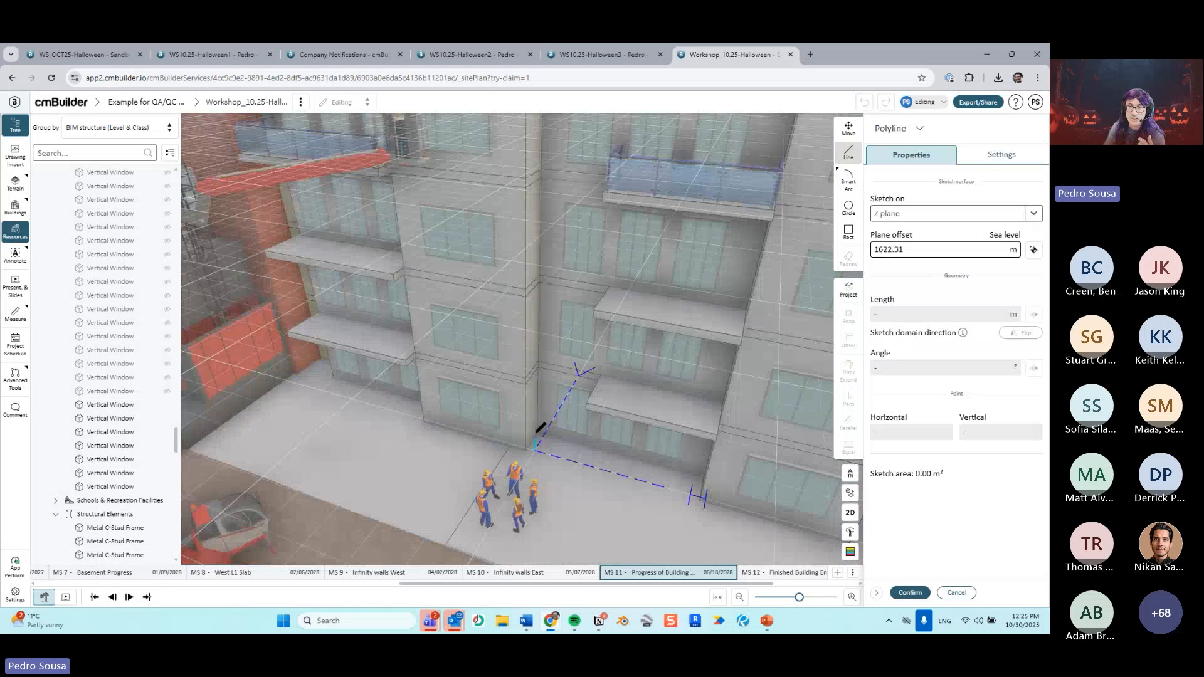
left_click(849, 290)
left_click(517, 436)
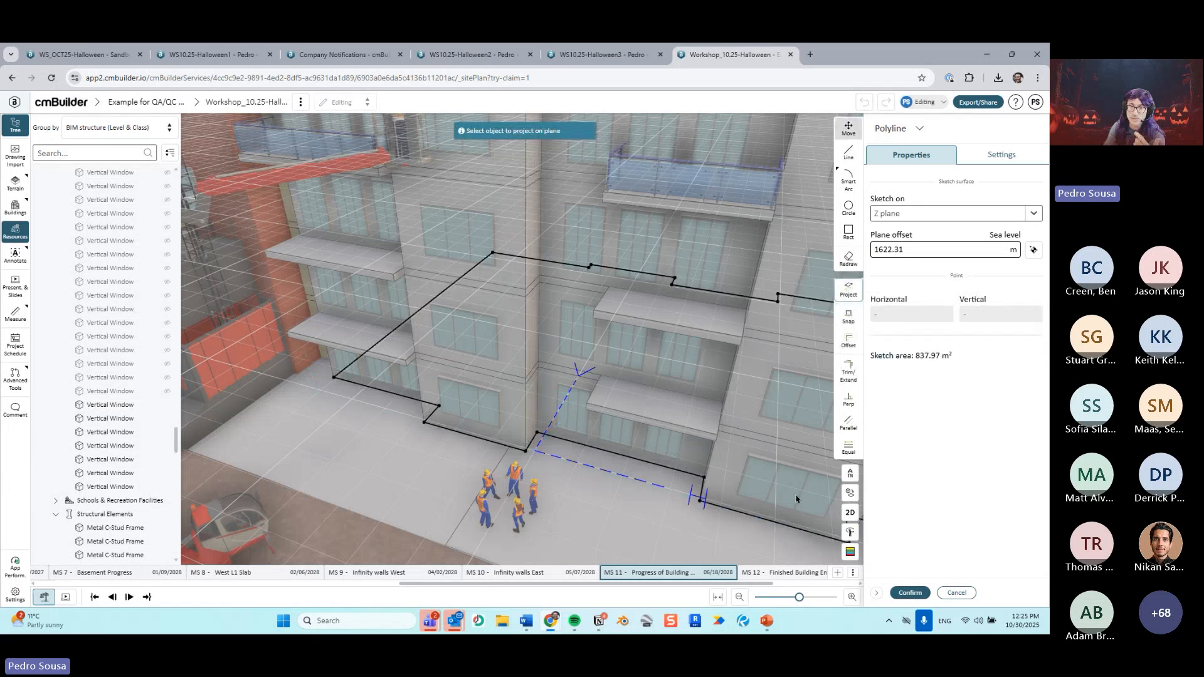
scroll(561, 417, "down", 5)
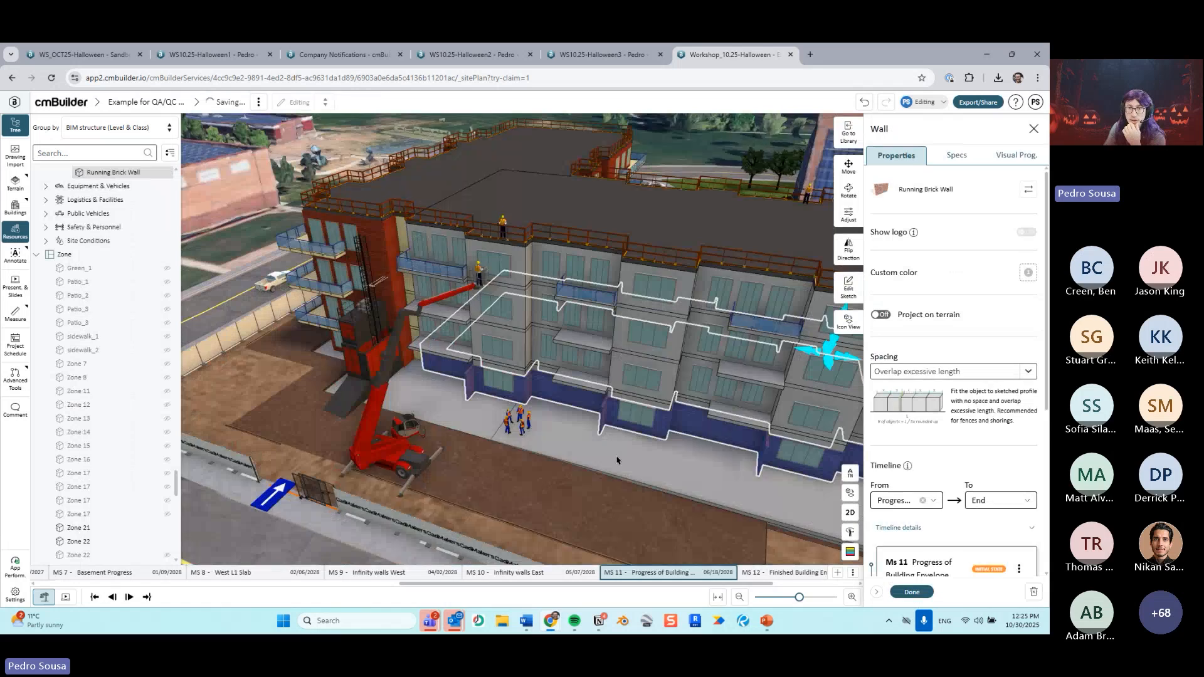
Step: Set the new brick wall's Length - Range to 1 m so its segments follow the short corners, and finish editing
middle_click_drag(618, 460, 746, 414)
scroll(711, 398, "up", 3)
scroll(711, 397, "up", 4)
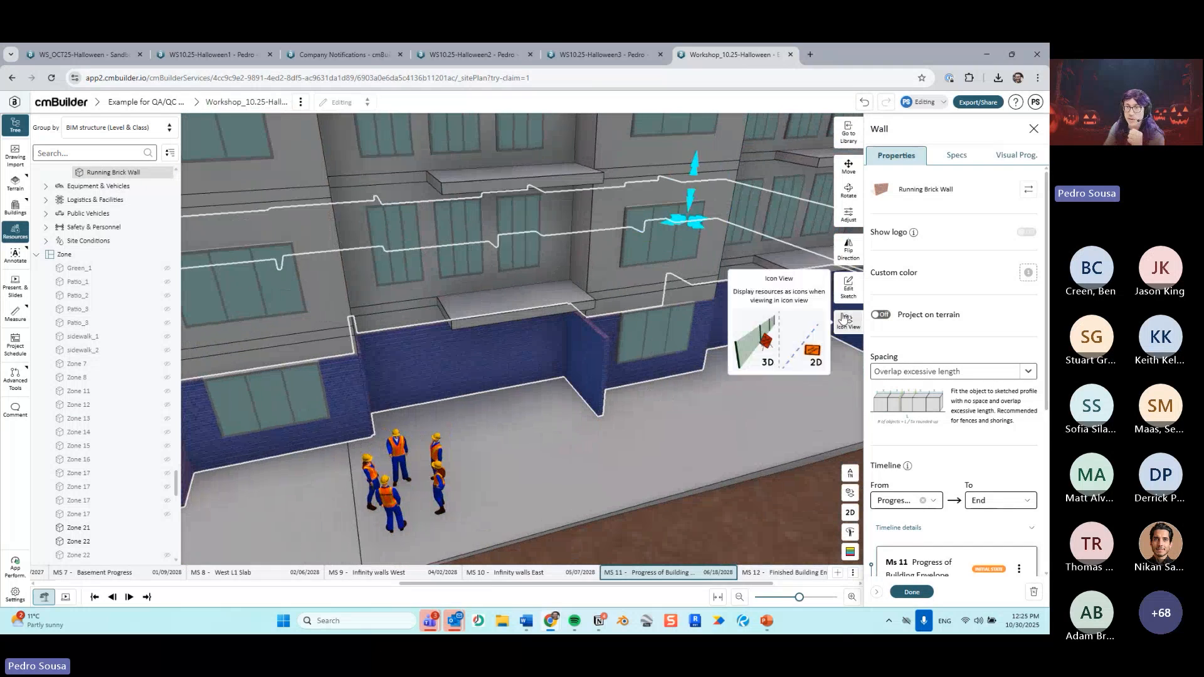
left_click(857, 222)
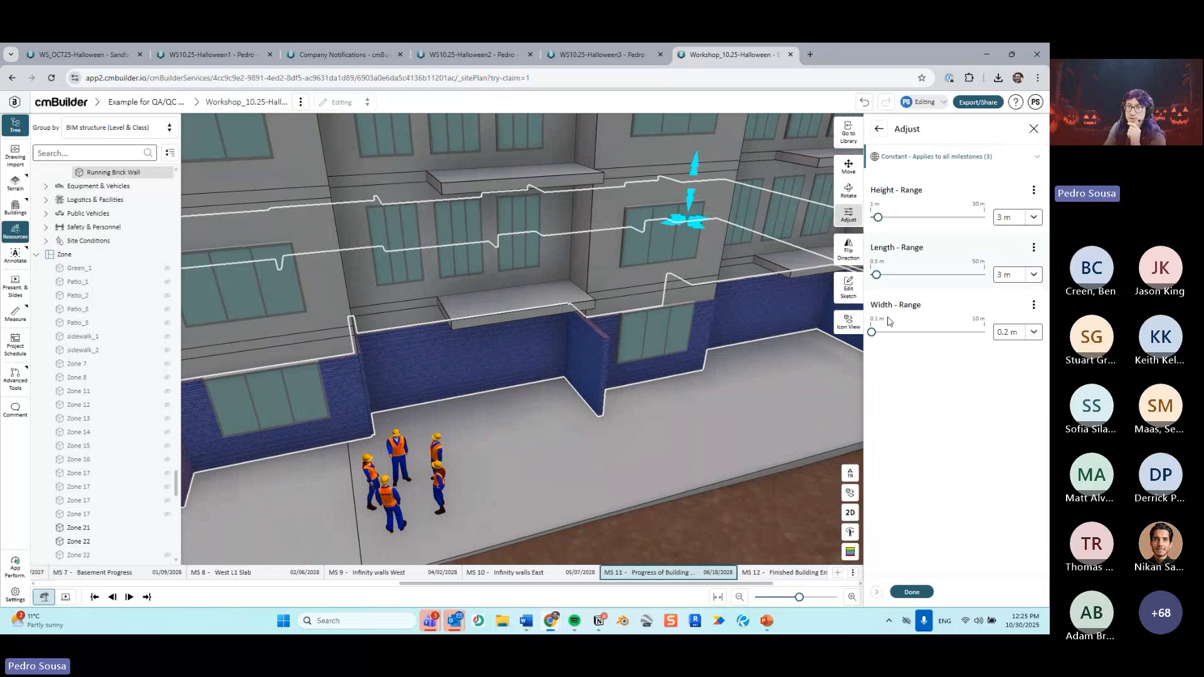
left_click_drag(879, 280, 878, 280)
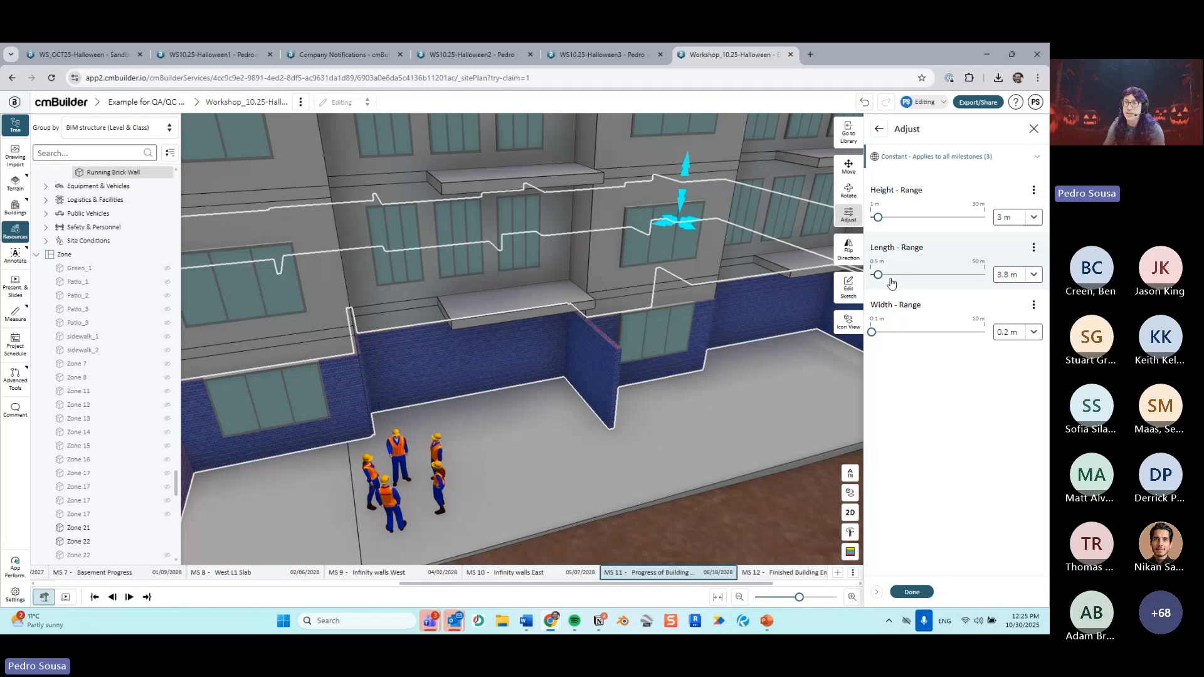
key("ctrl")
key("ctrl")
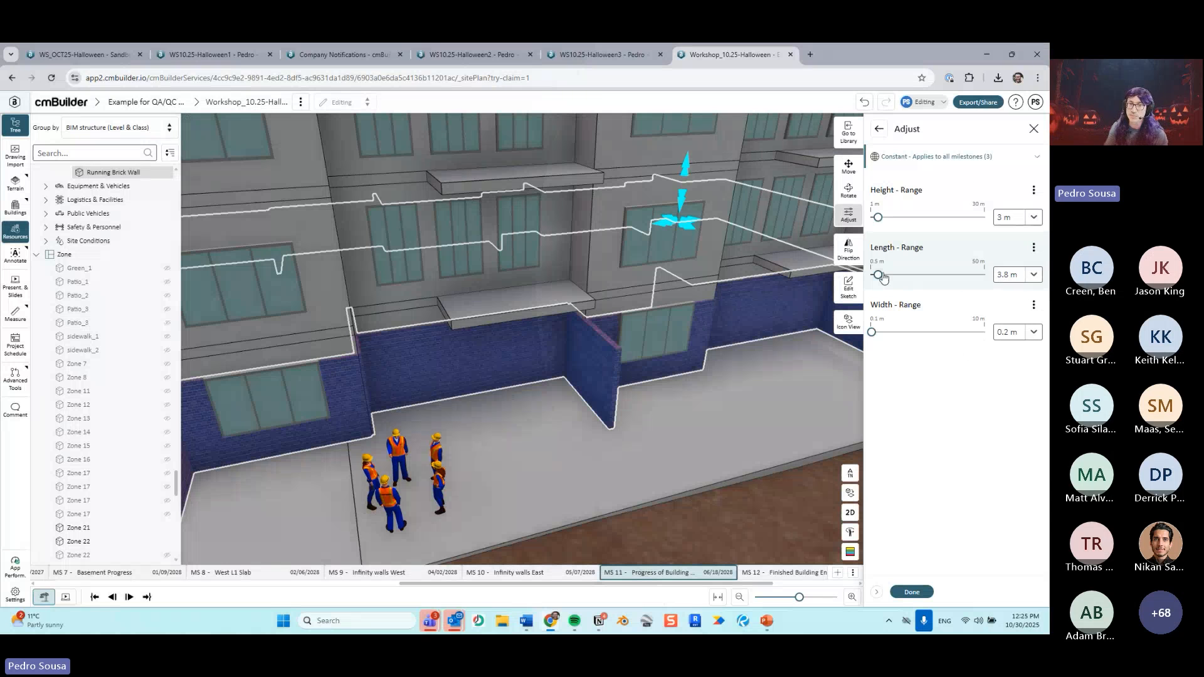
left_click_drag(882, 276, 871, 276)
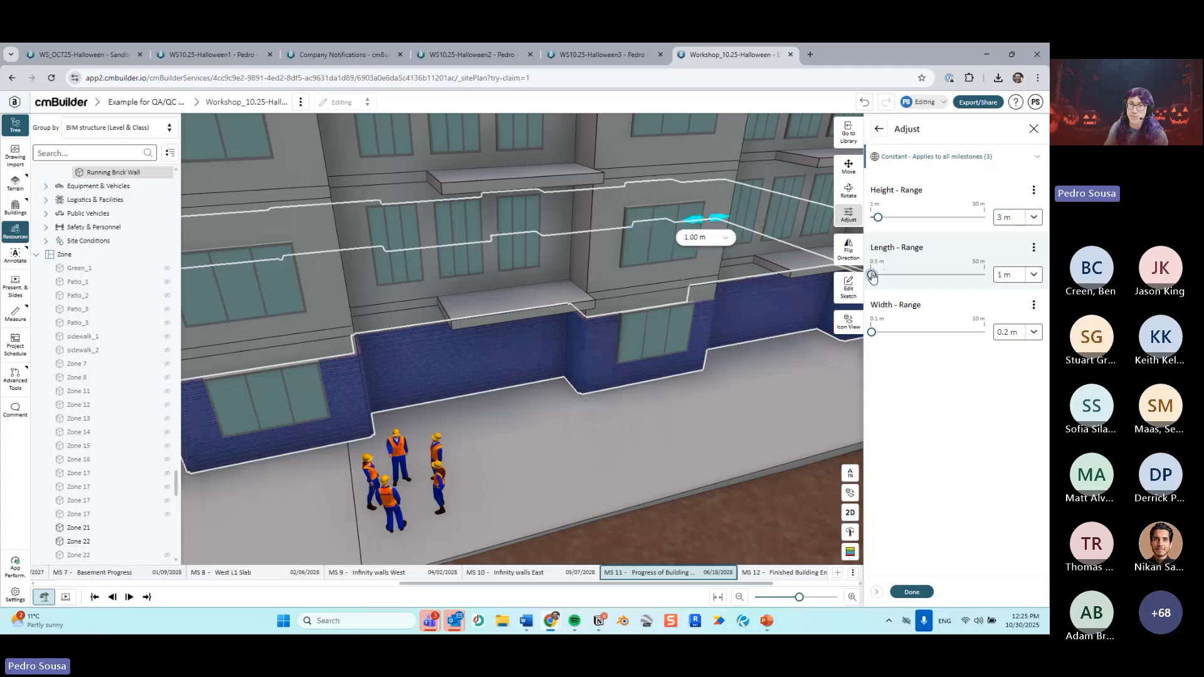
scroll(641, 311, "up", 5)
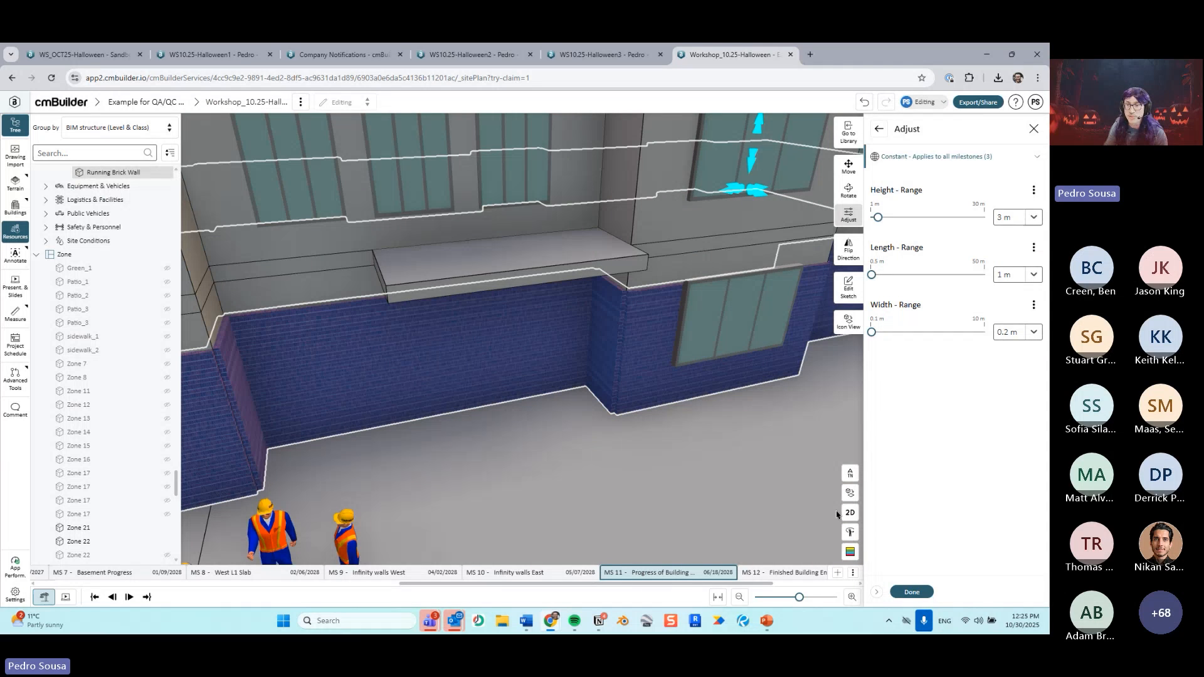
left_click(914, 592)
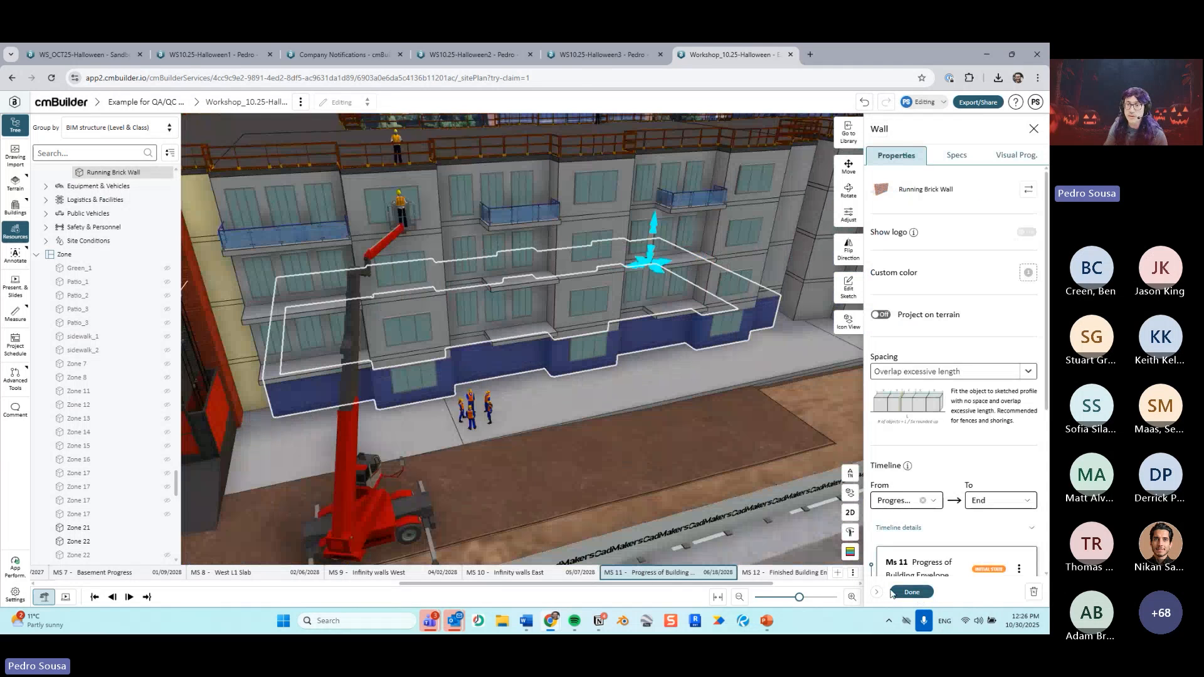
left_click(916, 592)
Step: Examine how the ground-level brick wall meets at the projecting corners and beside the windows
left_click_drag(821, 463, 638, 464)
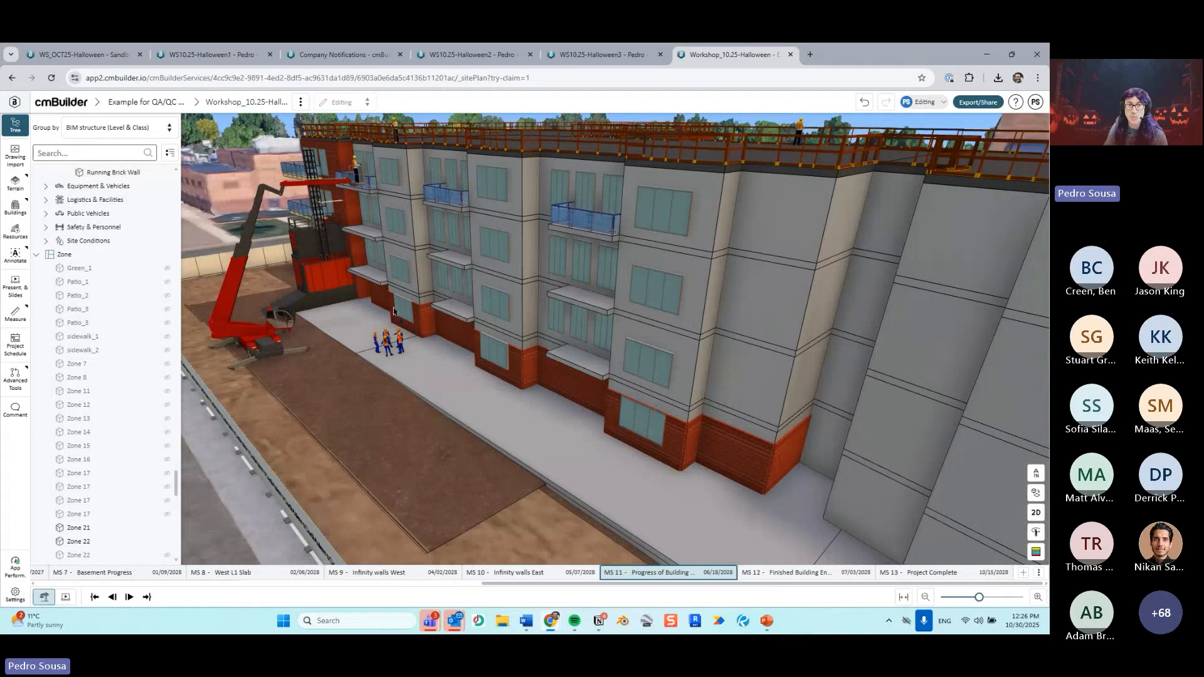
scroll(503, 376, "up", 3)
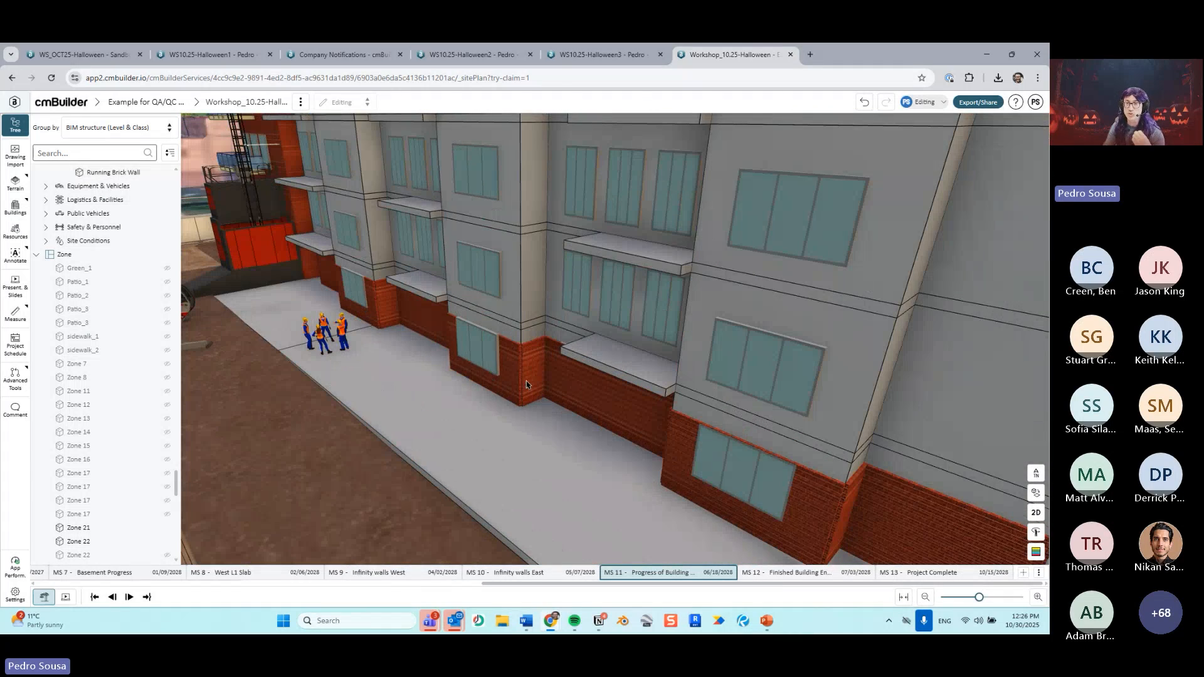
scroll(525, 382, "down", 3)
scroll(526, 380, "up", 5)
scroll(522, 381, "up", 3)
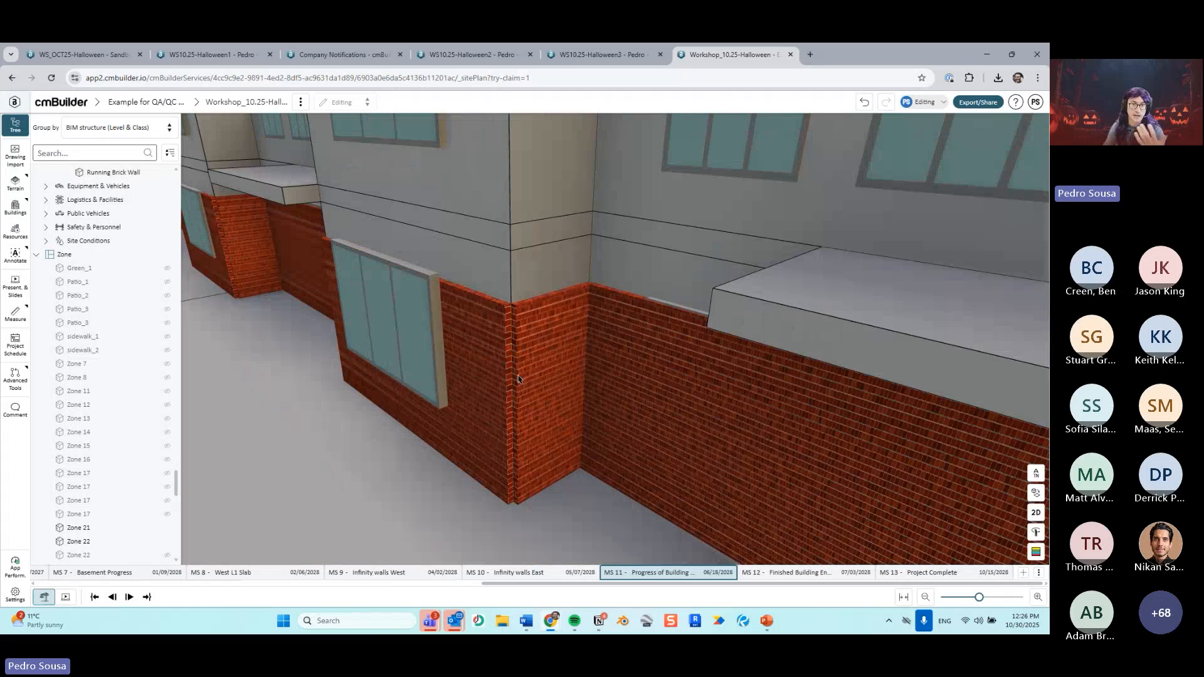
left_click_drag(511, 385, 526, 271)
scroll(646, 345, "up", 3)
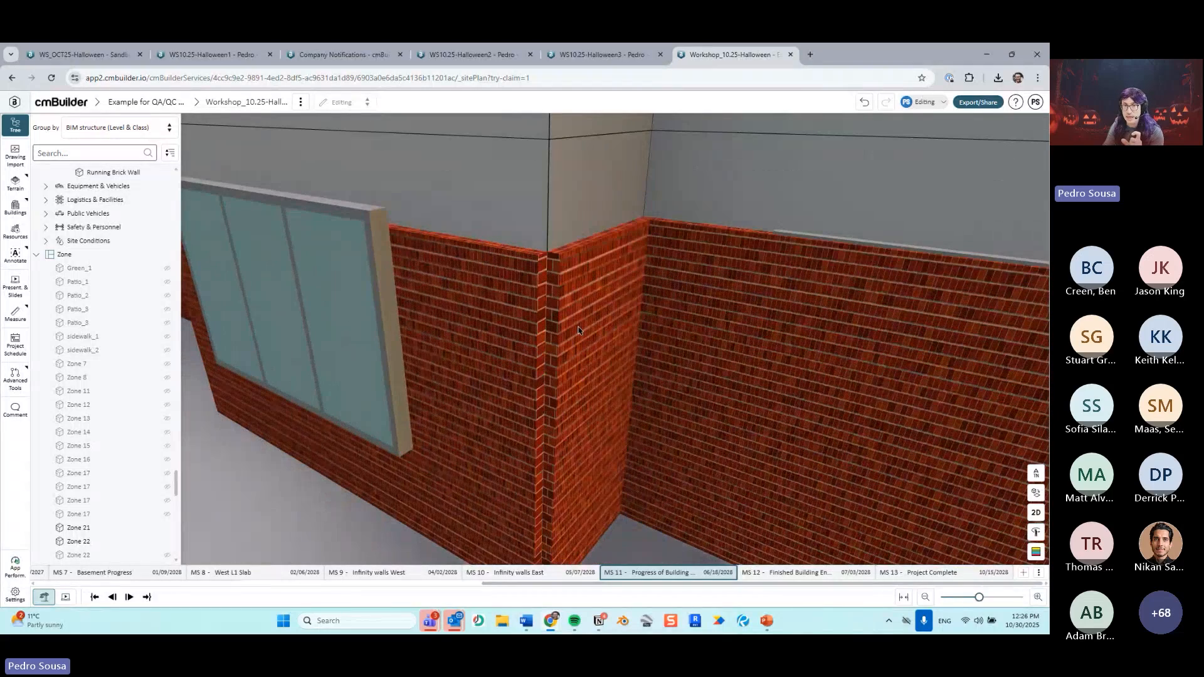
left_click_drag(545, 280, 528, 356)
scroll(529, 355, "down", 10)
Step: Select the brick section's Running Brick Wall behind the balconies and compare its extent with the grey section's ground-level brickwork
left_click_drag(421, 279, 608, 414)
right_click_drag(514, 156, 608, 401)
scroll(673, 355, "up", 5)
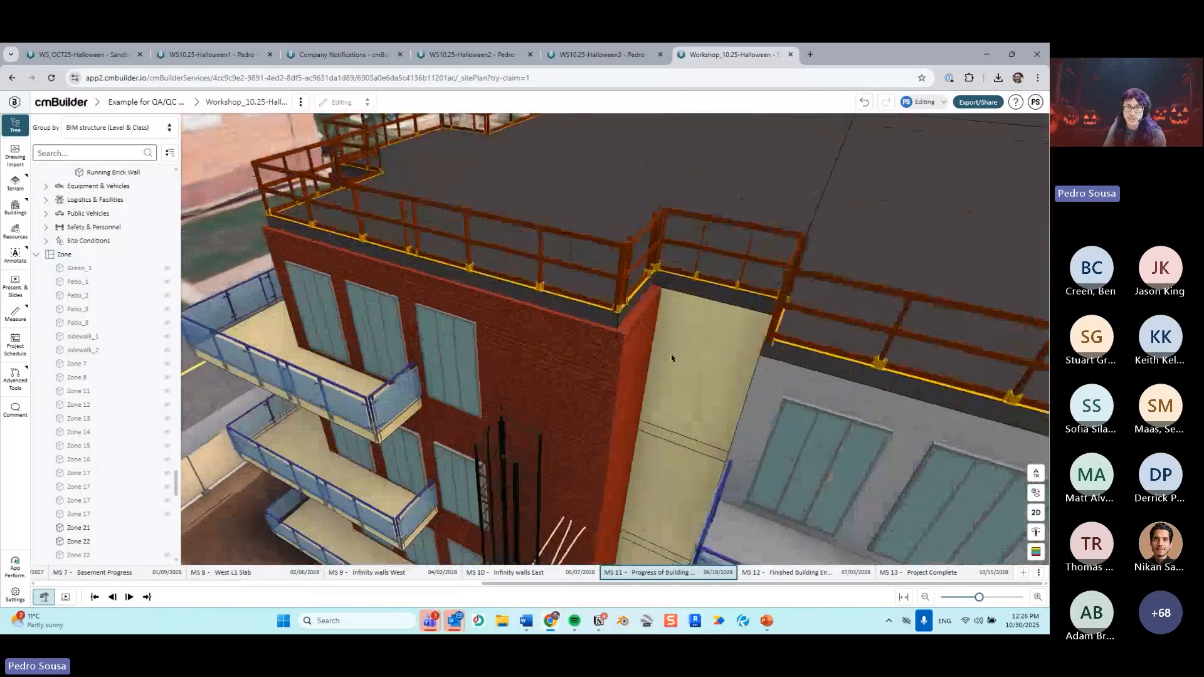
left_click(654, 326)
left_click(556, 387)
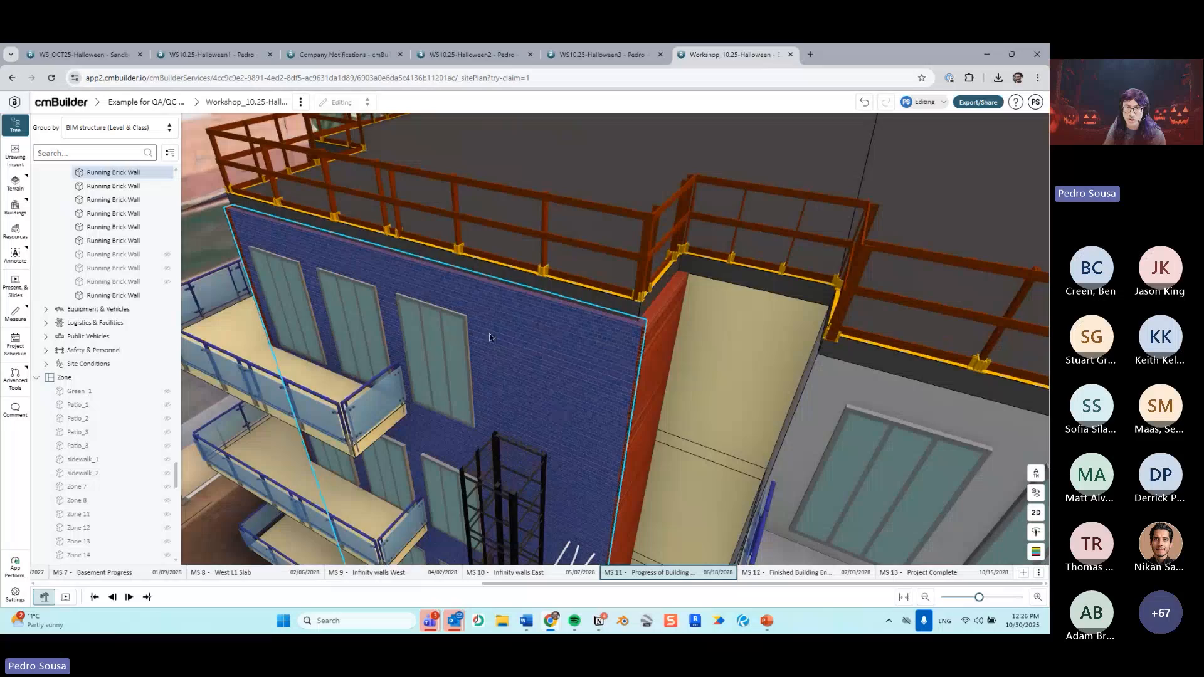
left_click_drag(292, 259, 515, 268)
scroll(559, 286, "down", 4)
right_click_drag(682, 433, 439, 377)
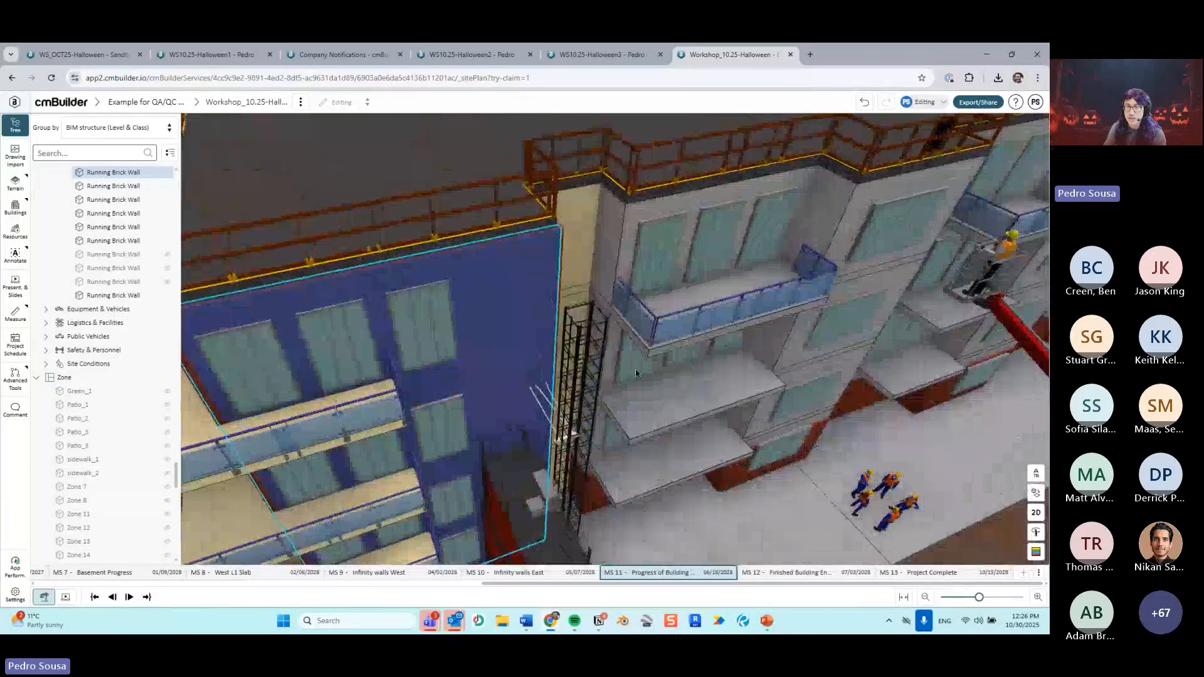
left_click_drag(738, 374, 472, 360)
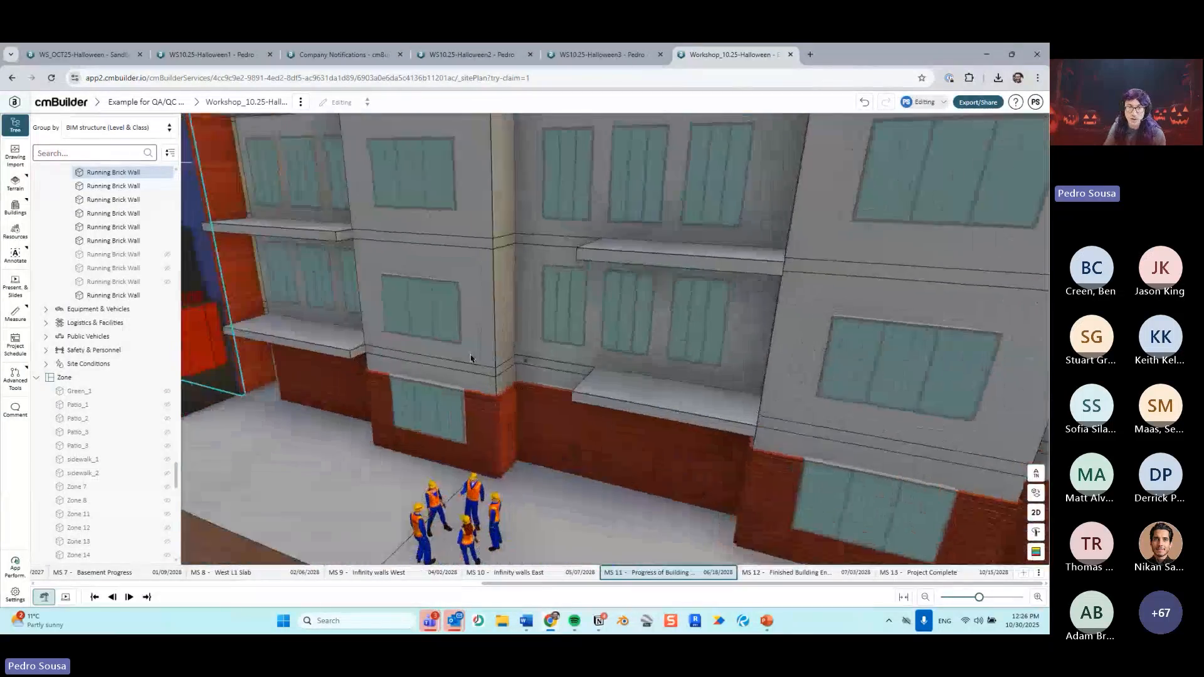
Step: Select the grey section's ground-level brick wall and set its height to 4 m
scroll(446, 360, "up", 3)
left_click(446, 360)
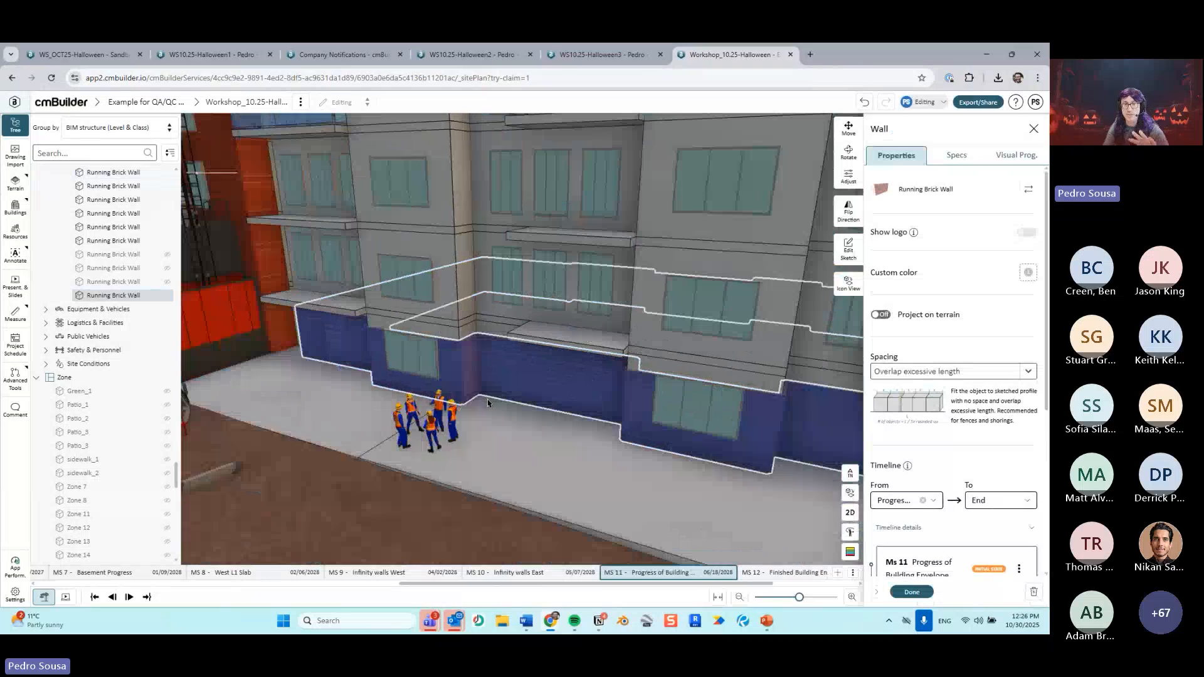
scroll(481, 400, "down", 3)
left_click_drag(482, 401, 438, 405)
scroll(438, 405, "up", 2)
left_click(848, 177)
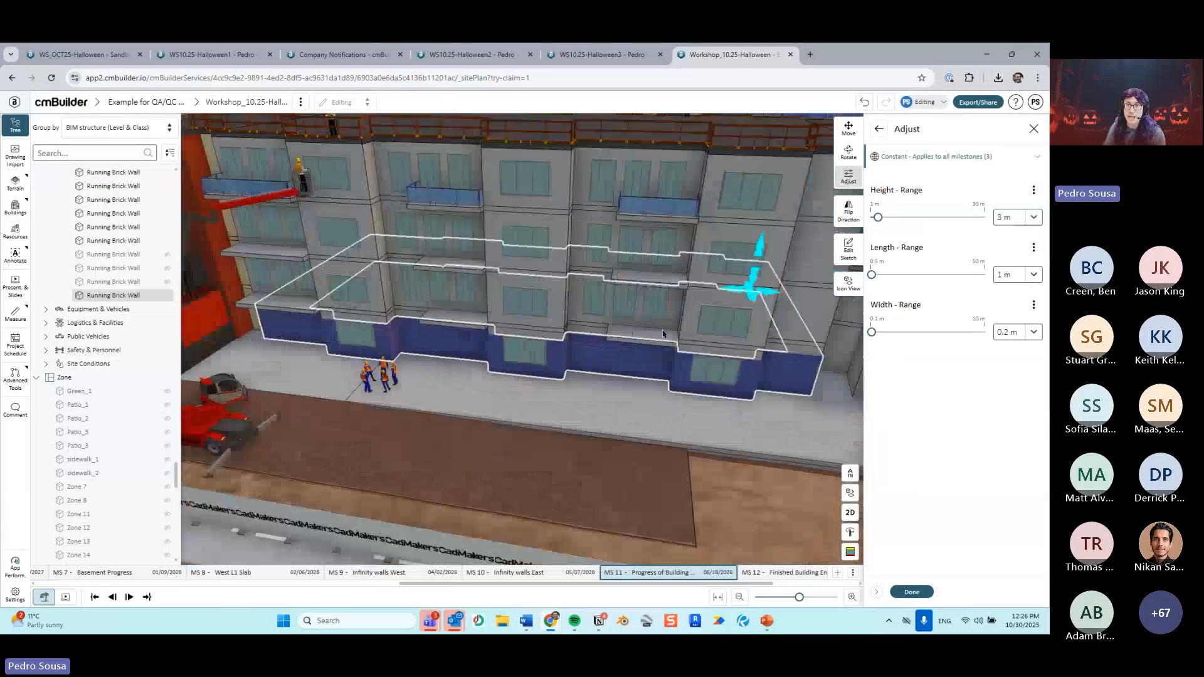
left_click_drag(704, 301, 695, 263)
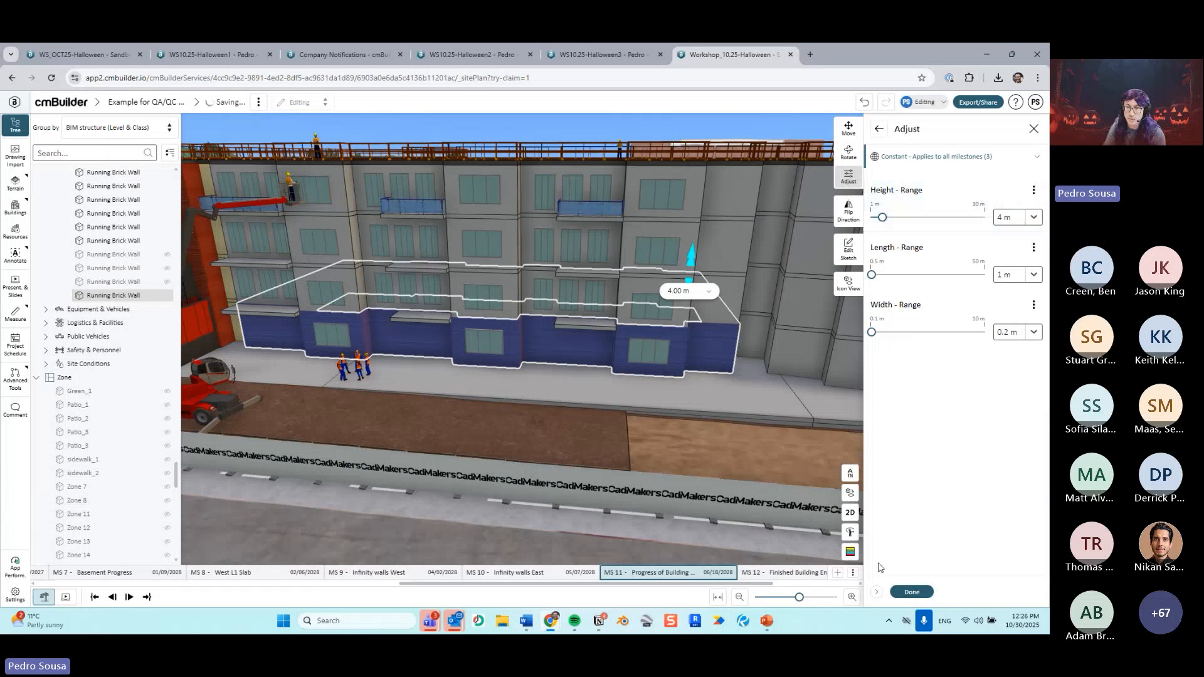
left_click(912, 592)
Step: Set the ground-level brick wall's Height - Range to change over time
left_click_drag(728, 424, 659, 410)
key("e")
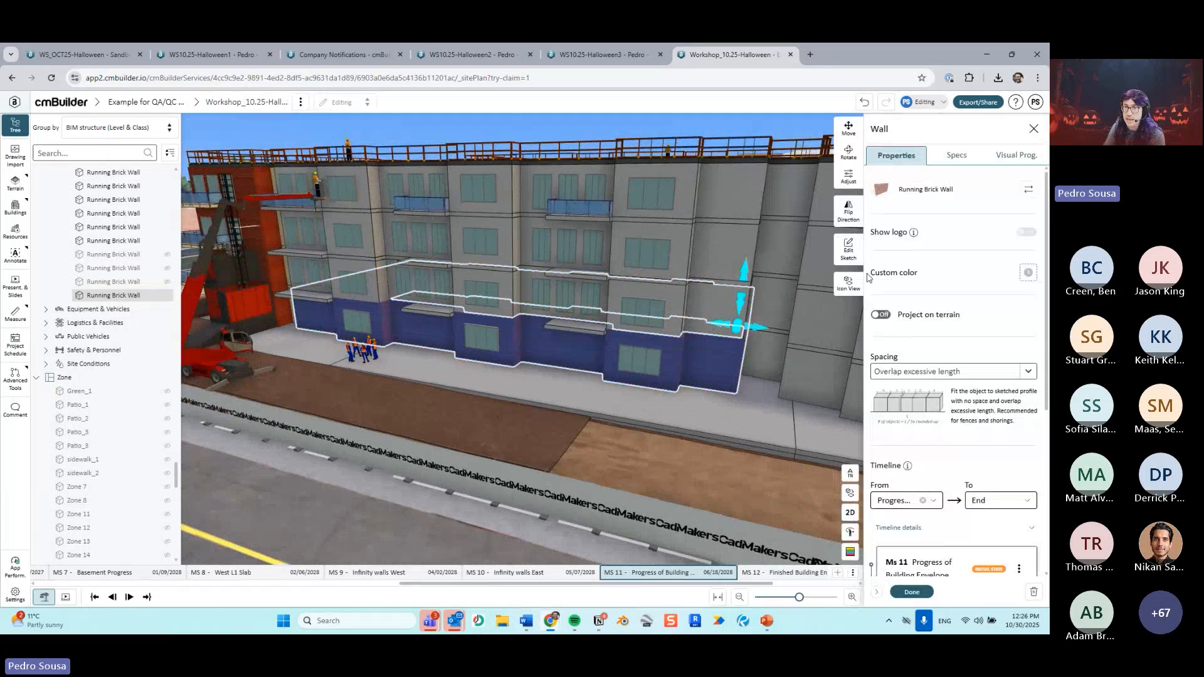
left_click(849, 177)
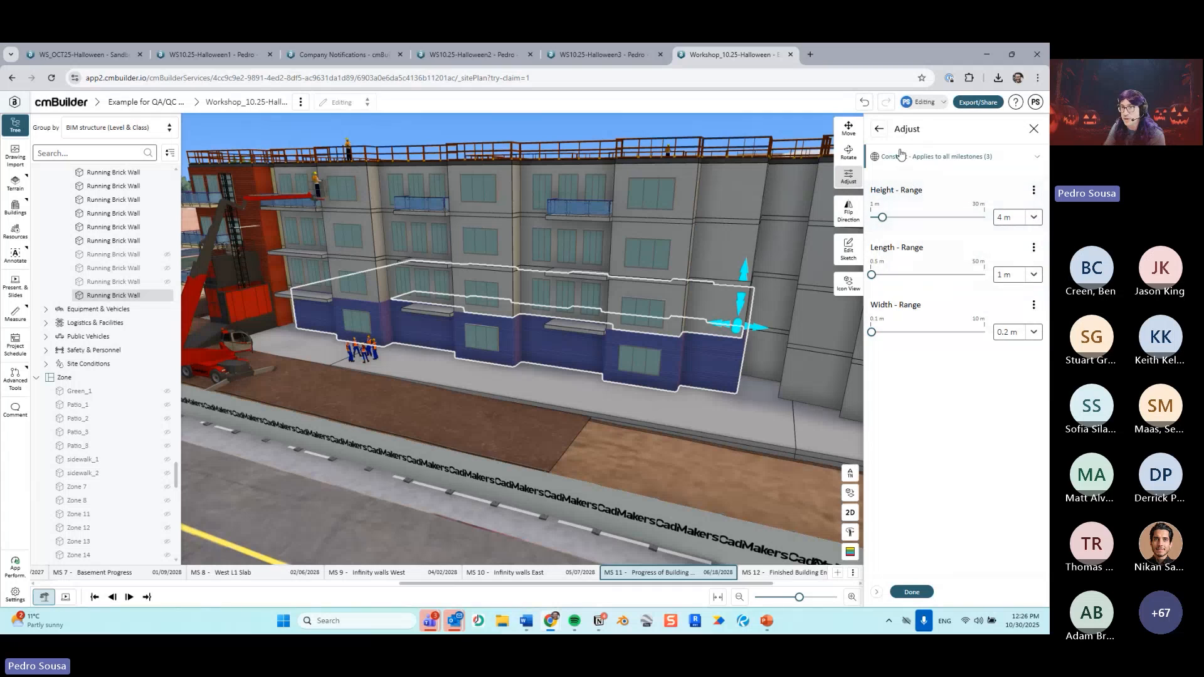
left_click(1033, 190)
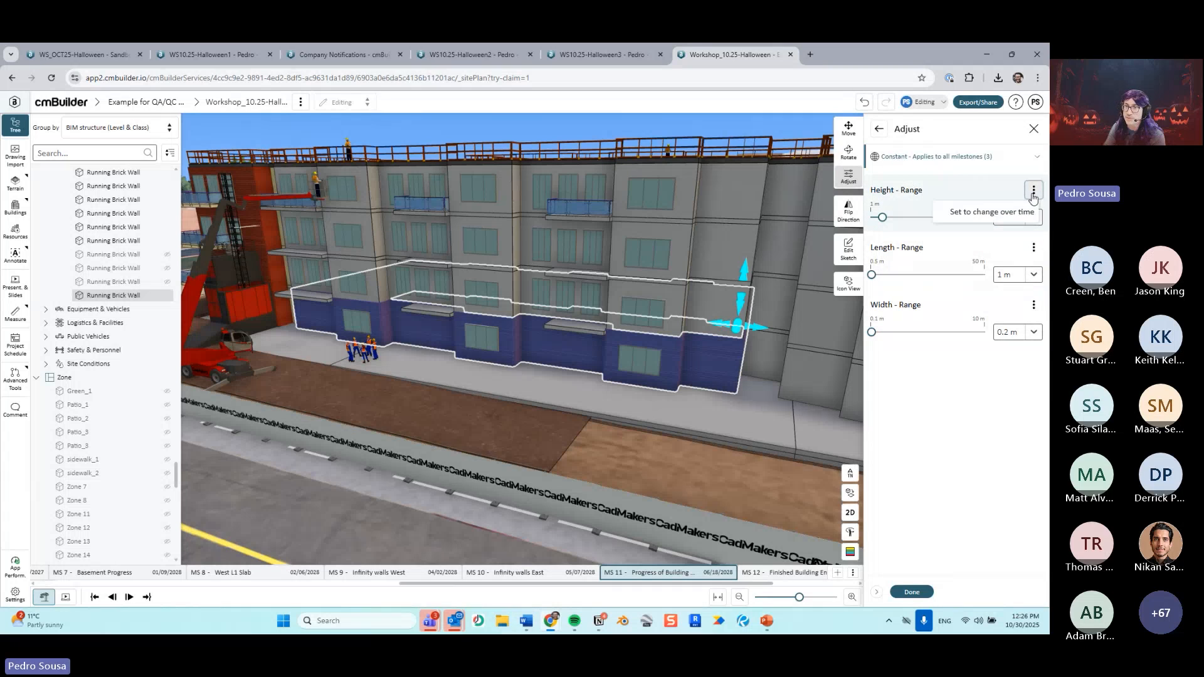
left_click(955, 214)
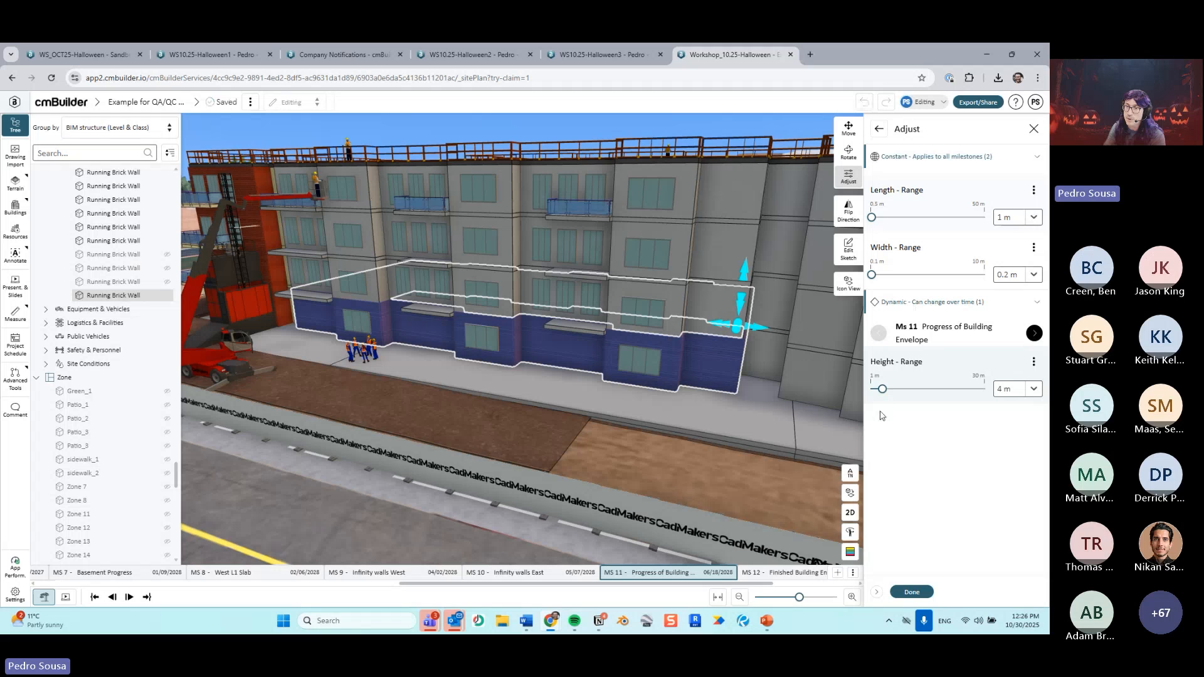
Step: Set the brick wall's height to 15.2 m at milestone MS 12, Finished Building Envelope
left_click_drag(767, 427, 703, 406)
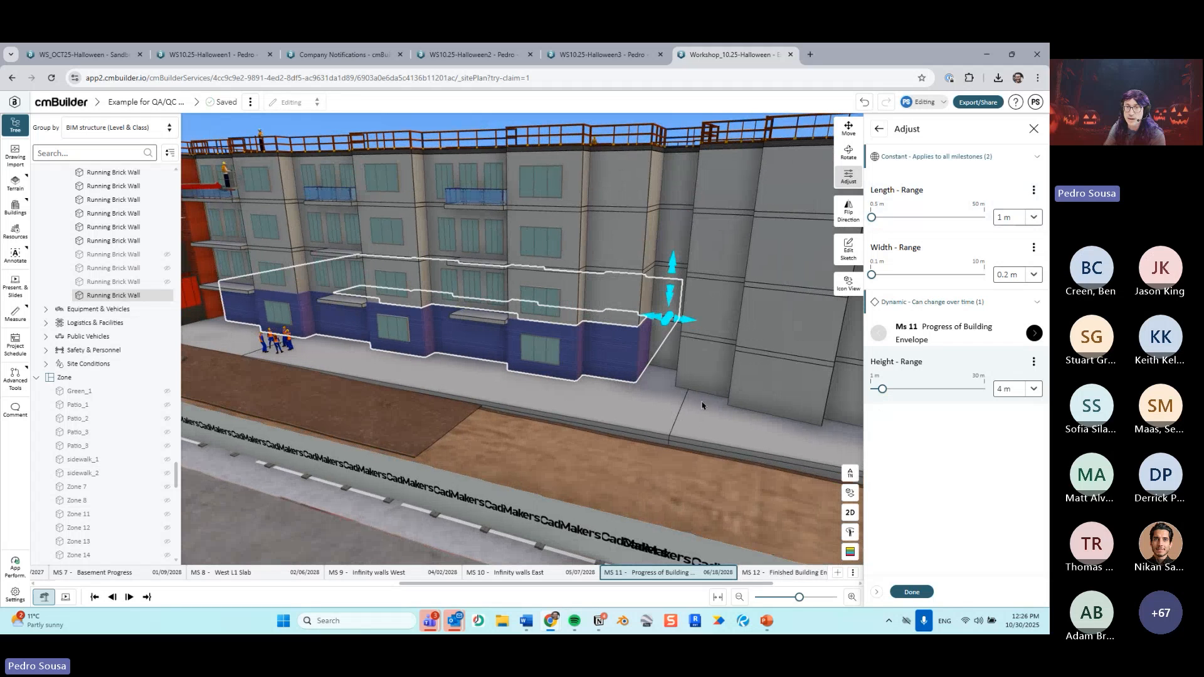
key("Right")
left_click_drag(669, 263, 681, 147)
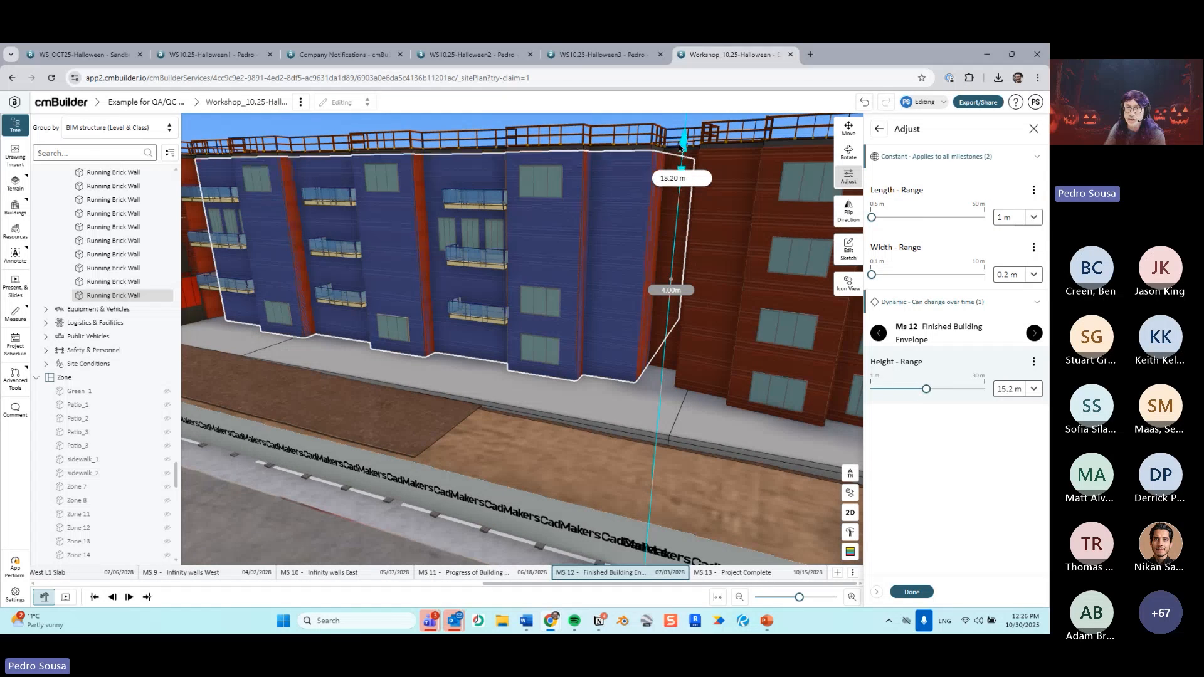
left_click(911, 591)
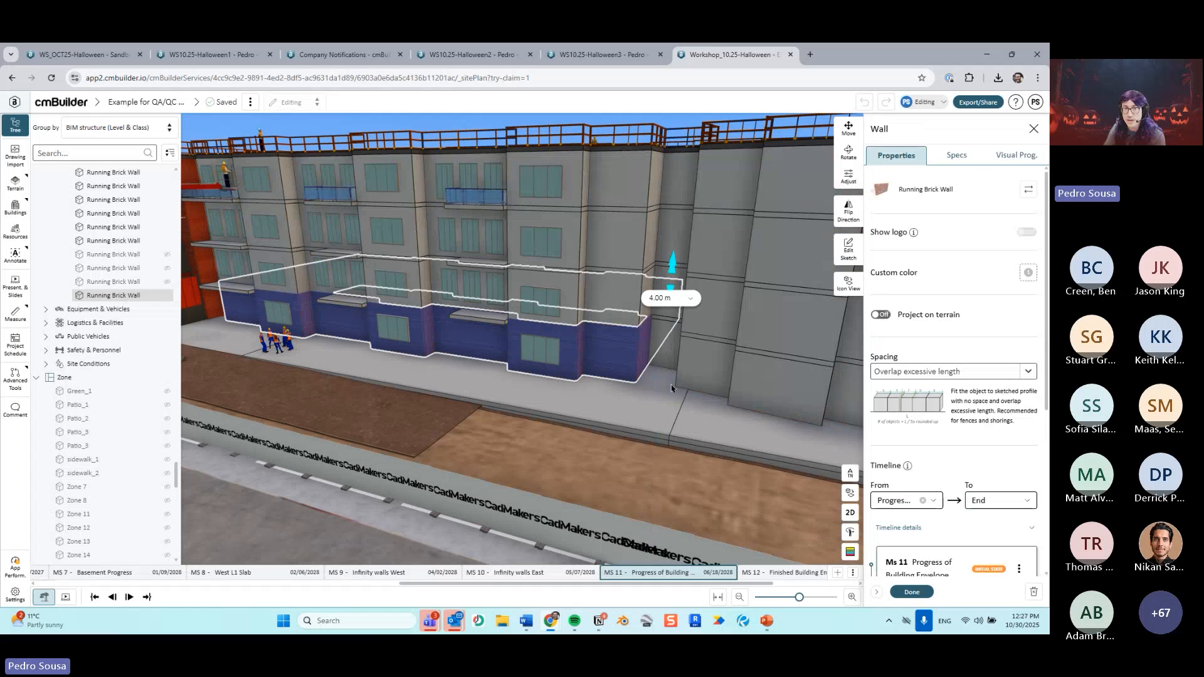
Step: Compare the brick wall between milestones MS 11 and MS 12 and review its timeline details
key("Right")
key("Left")
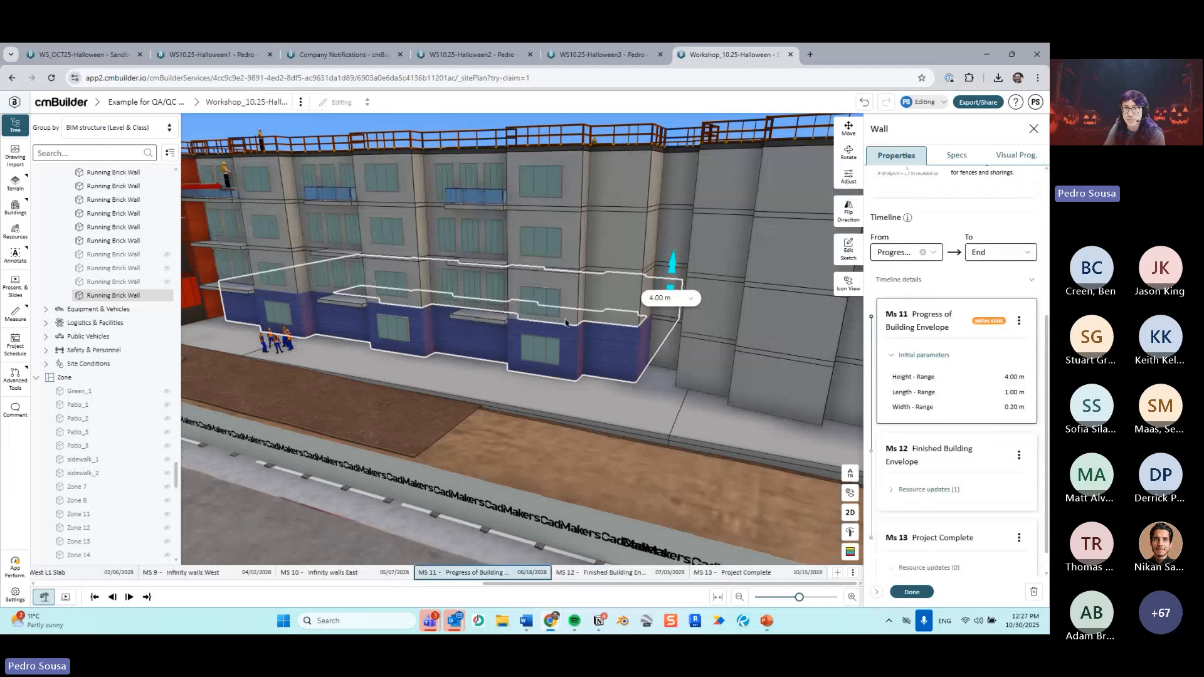
key("Right")
key("Left")
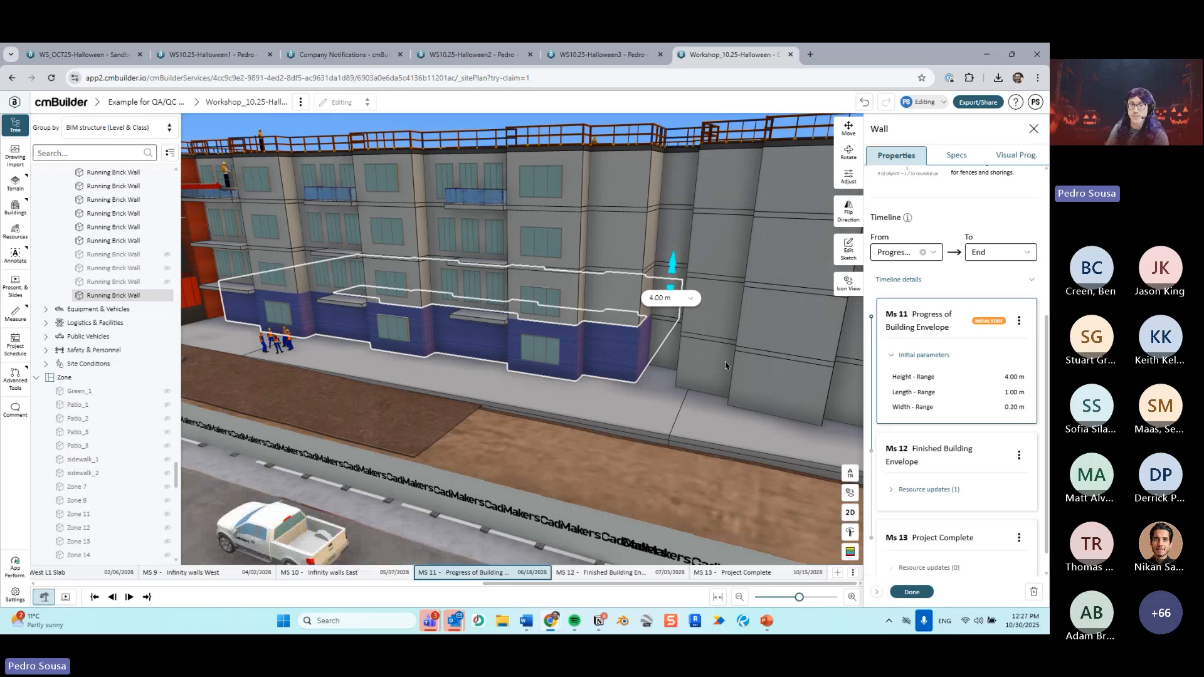
Step: View the brick wall in the context of the whole building, and switch to the cmBuilder Halloween presentation in PowerPoint
scroll(638, 301, "down", 5)
left_click_drag(602, 307, 454, 357)
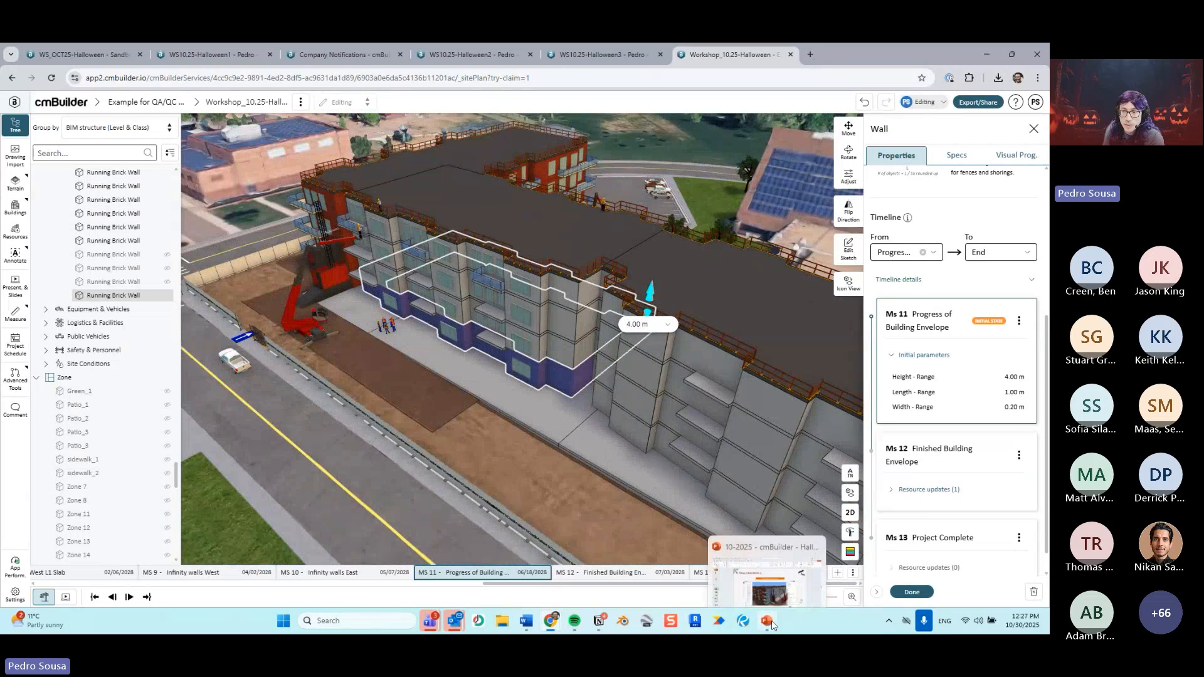
left_click(767, 620)
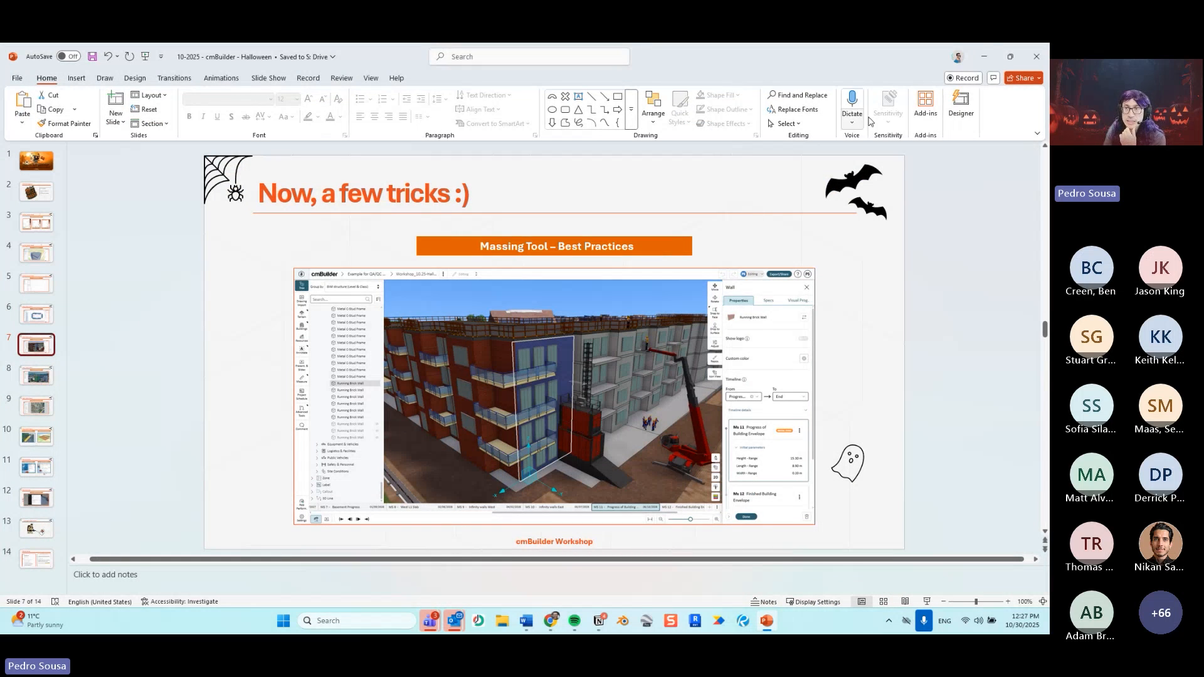
Step: Switch back to the cmBuilder site plan and finish editing the brick wall, leaving it deselected
key("alt+Tab")
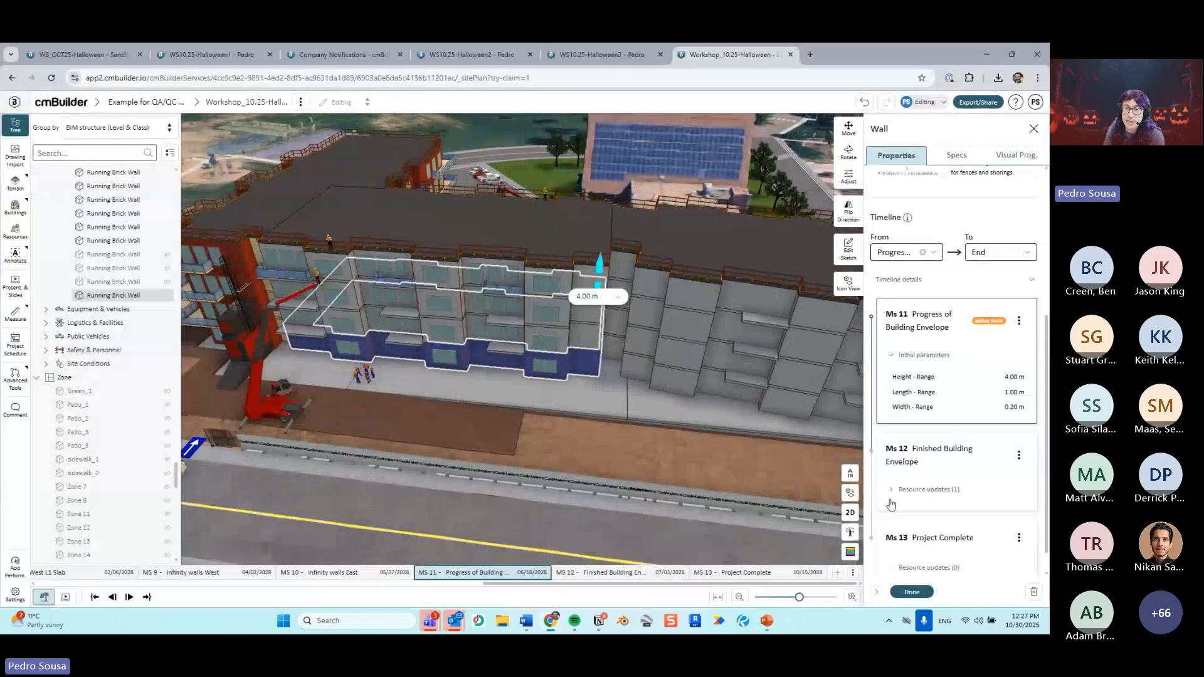
left_click(912, 592)
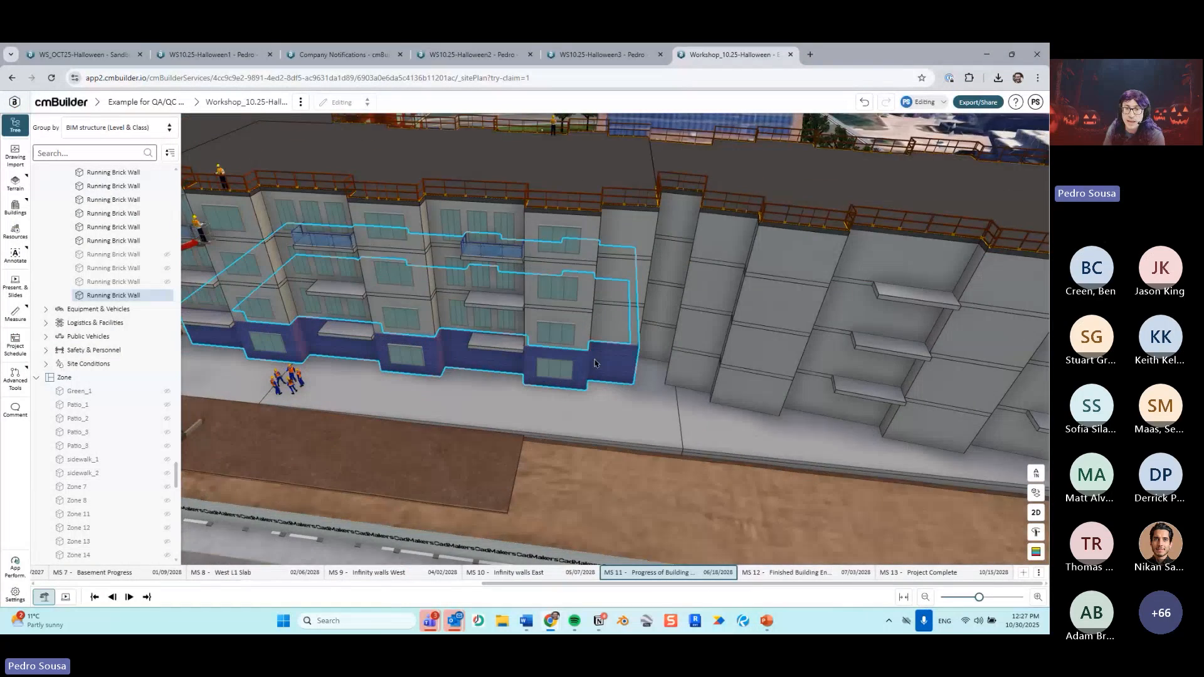
left_click_drag(596, 363, 636, 467)
scroll(636, 467, "down", 2)
left_click(636, 467)
left_click(539, 518)
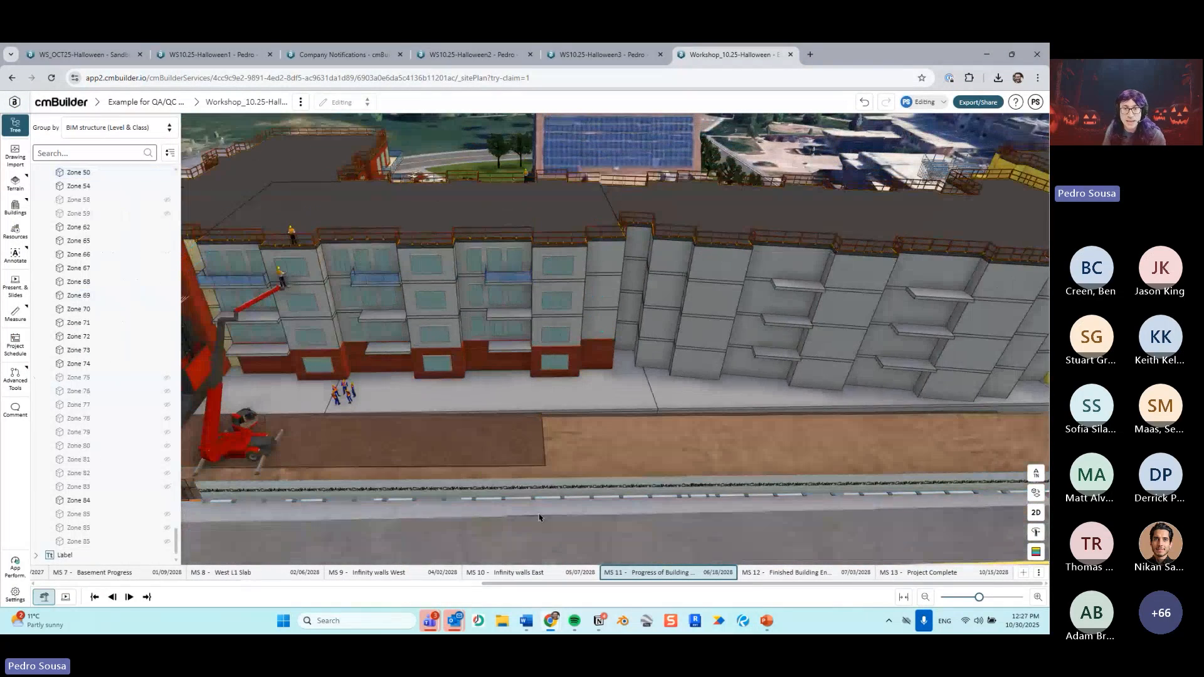
Step: Examine the single windows directly above the brick wall on neighbouring bays of the facade
scroll(592, 324, "up", 5)
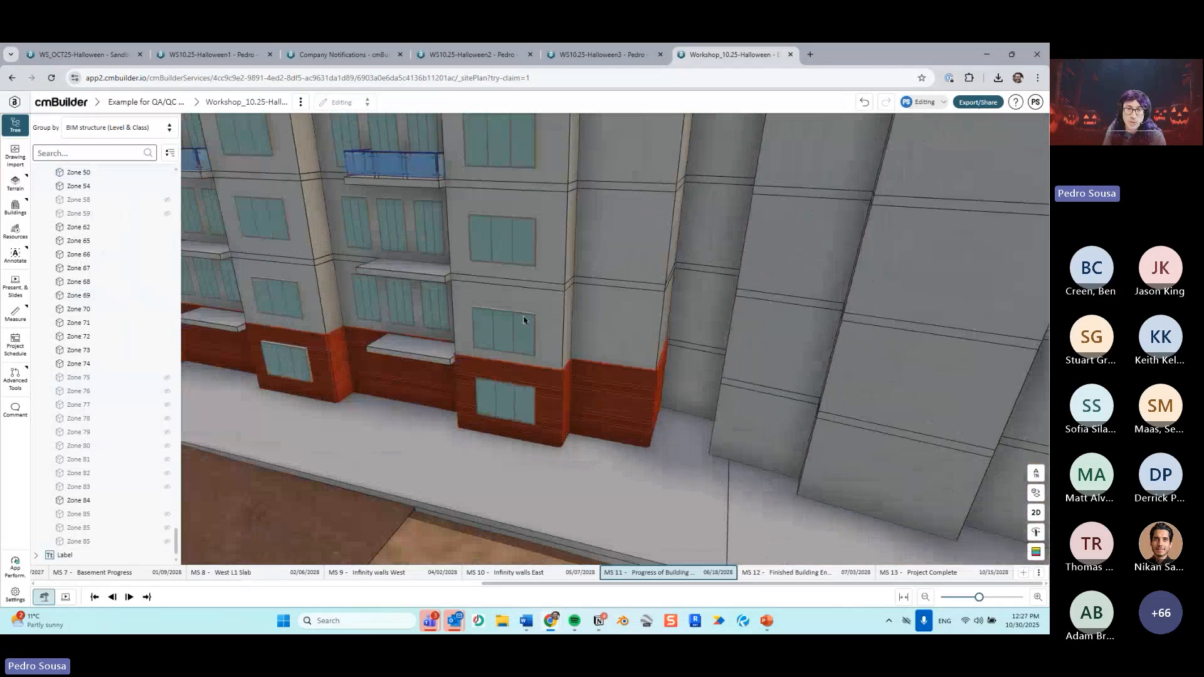
left_click(514, 341)
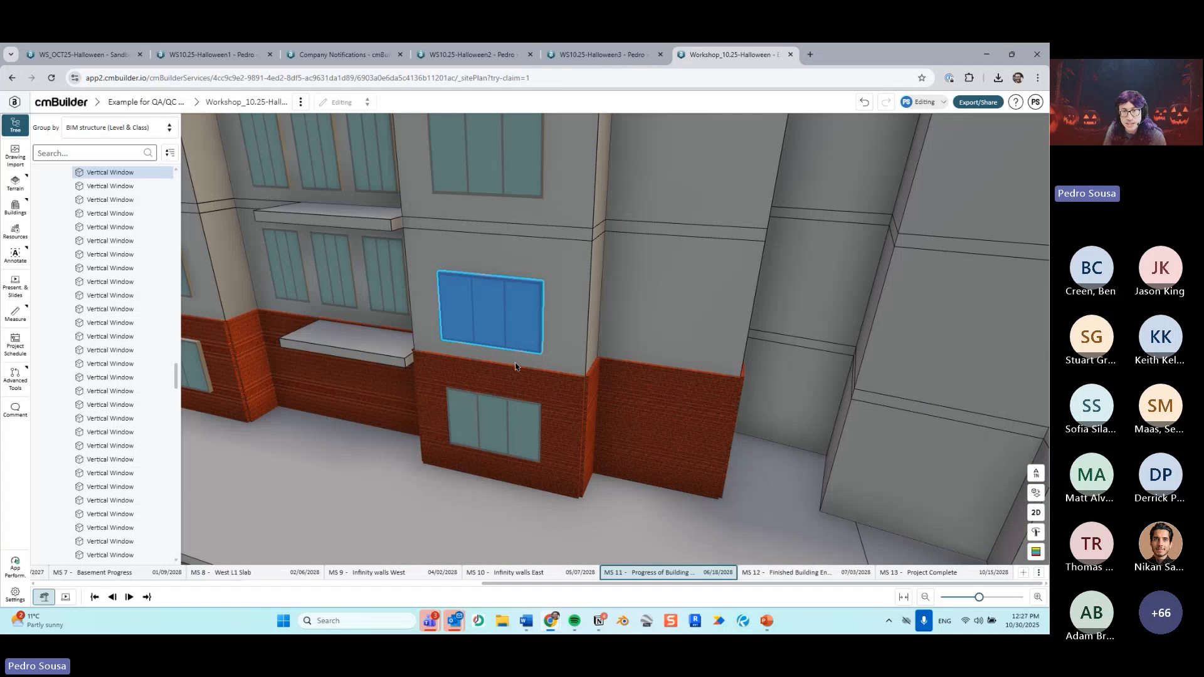
scroll(104, 326, "down", 1)
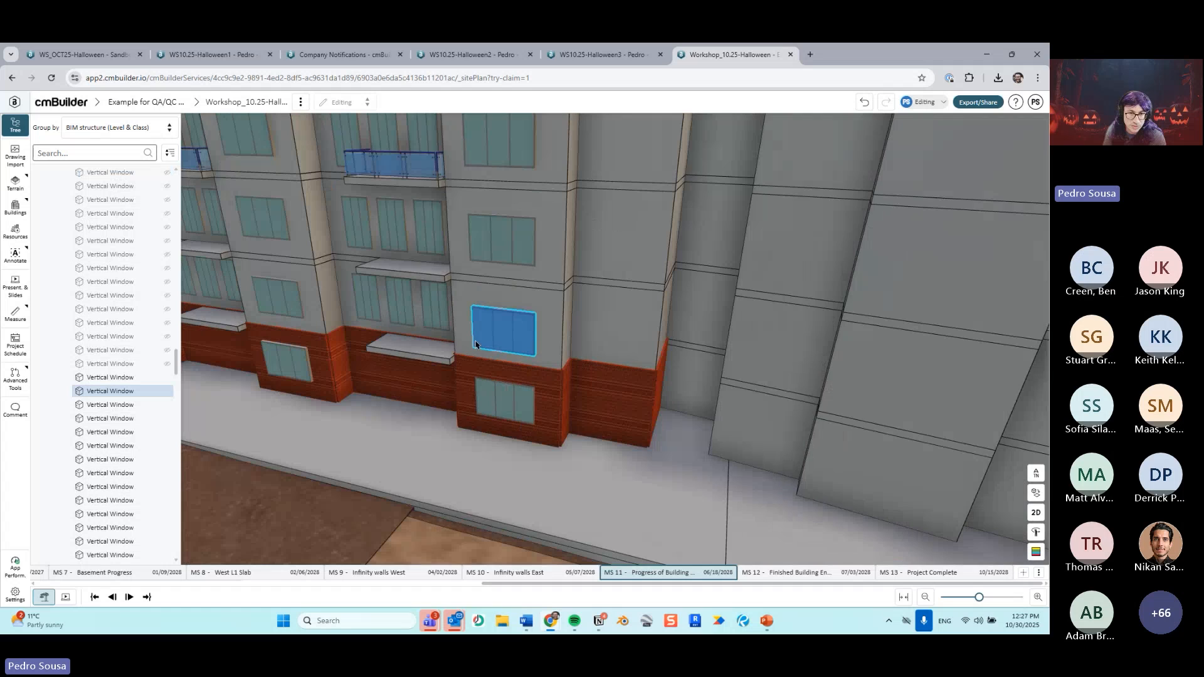
left_click_drag(506, 324, 285, 343)
left_click(285, 343)
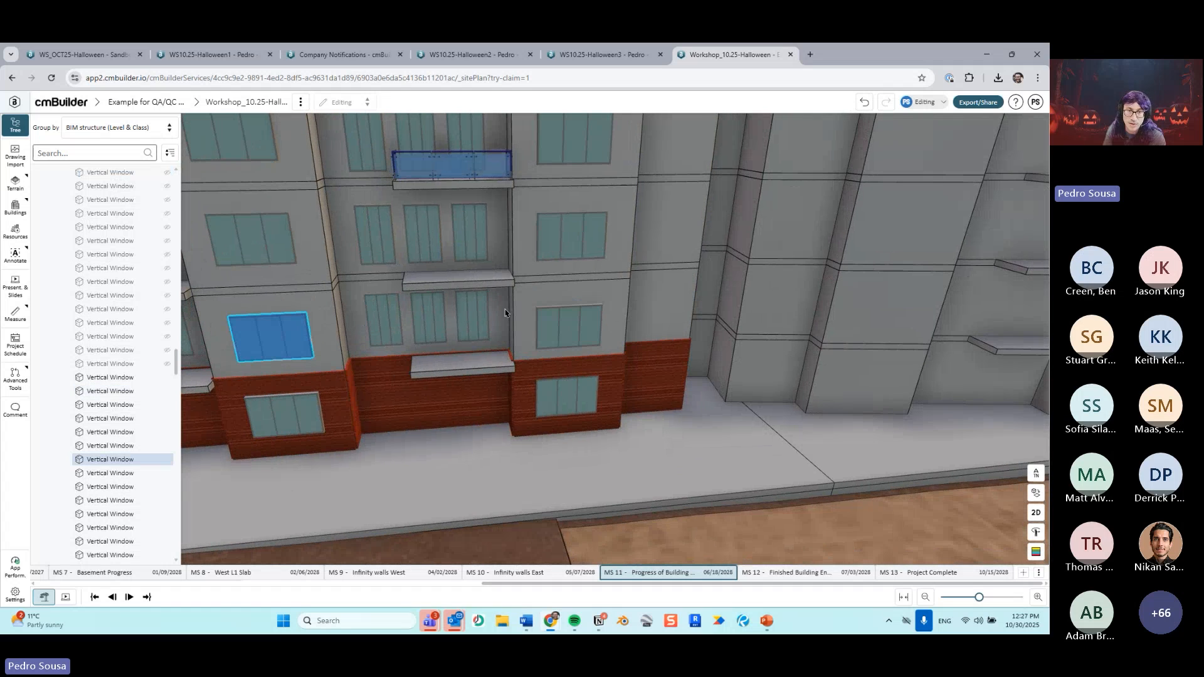
left_click(599, 328)
scroll(601, 327, "down", 3)
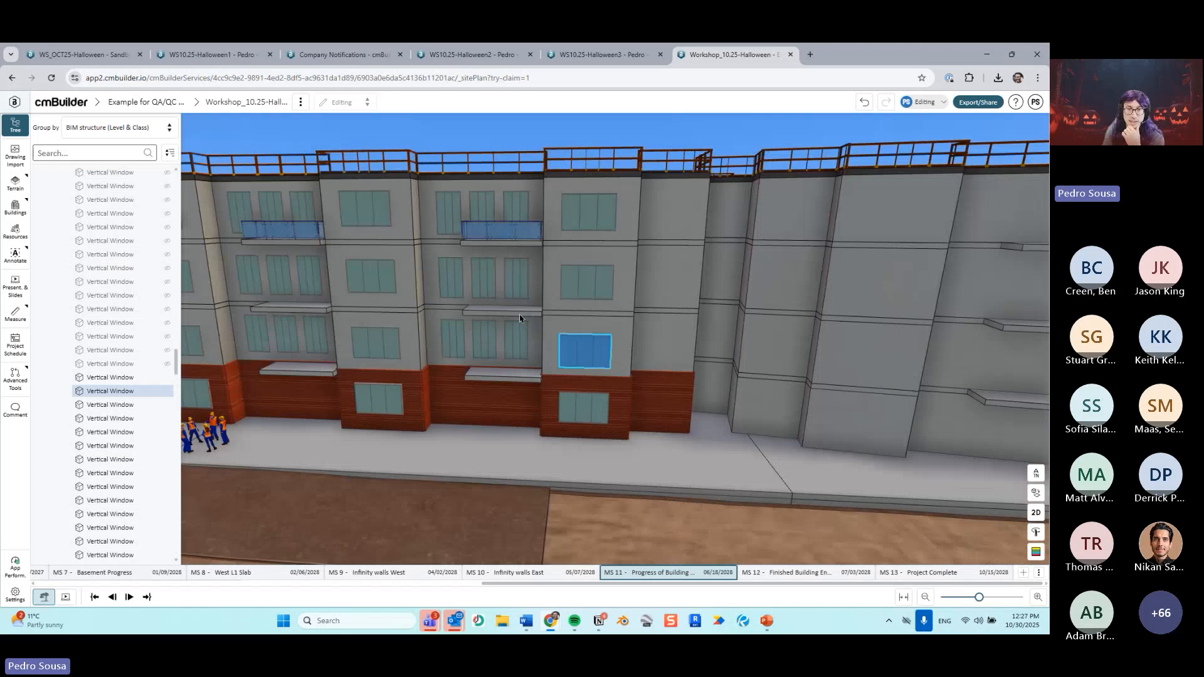
Step: Open the transform settings of the single window above the brick wall and check its global Z position
double_click(600, 351)
left_click(849, 129)
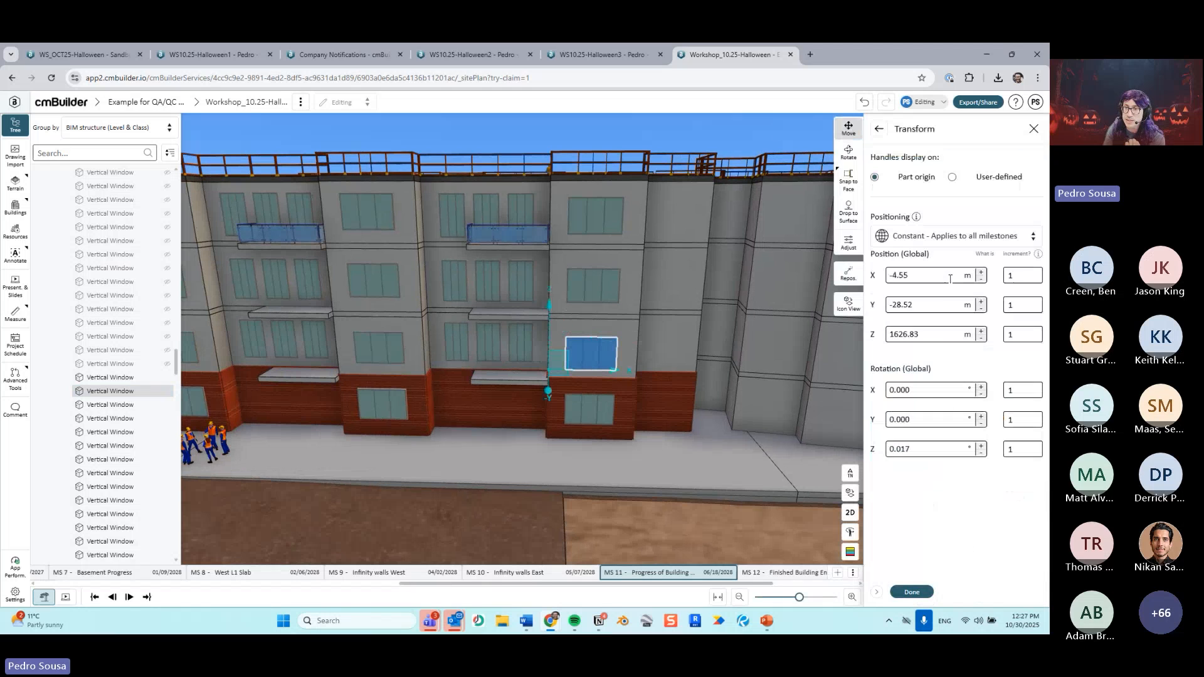
left_click(915, 333)
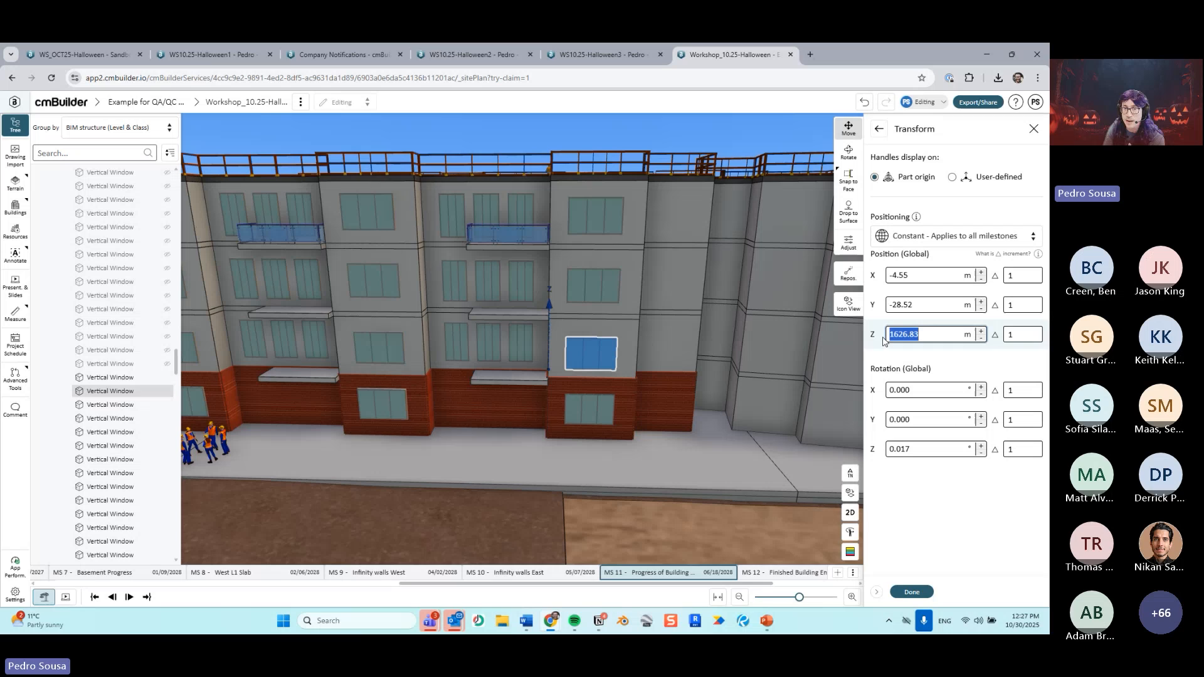
Step: Compare the properties of the three-window row above the brick wall with those of the adjacent single window
left_click(497, 345)
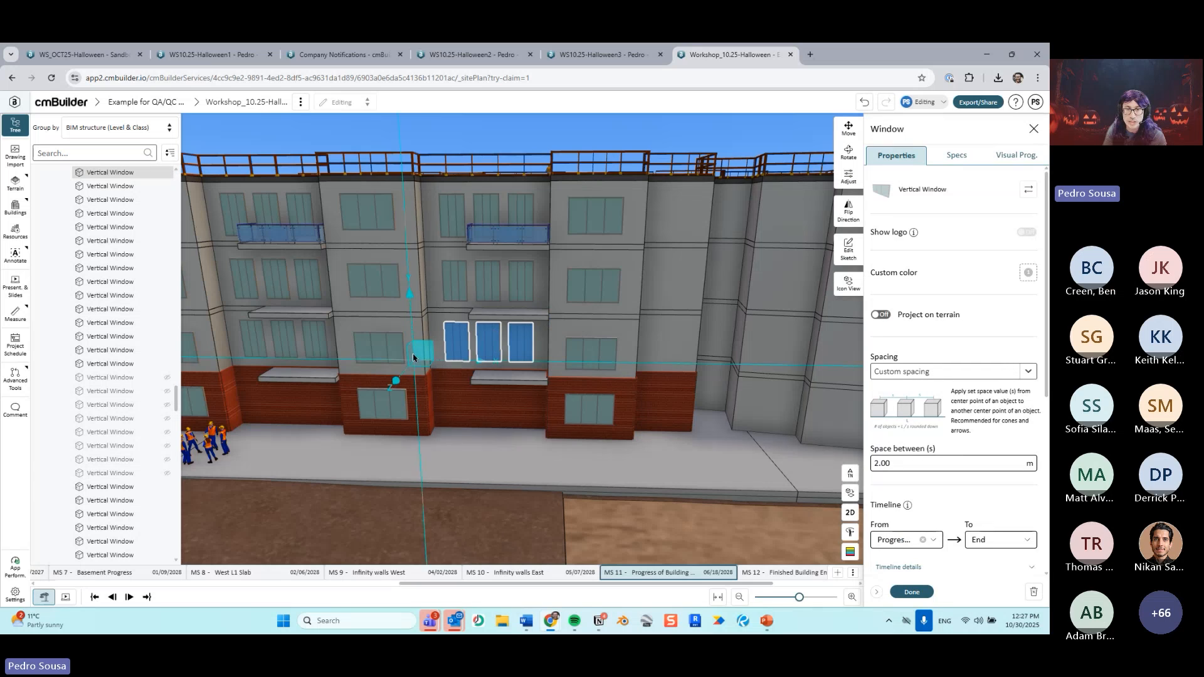
scroll(538, 375, "up", 3)
left_click_drag(539, 375, 585, 362)
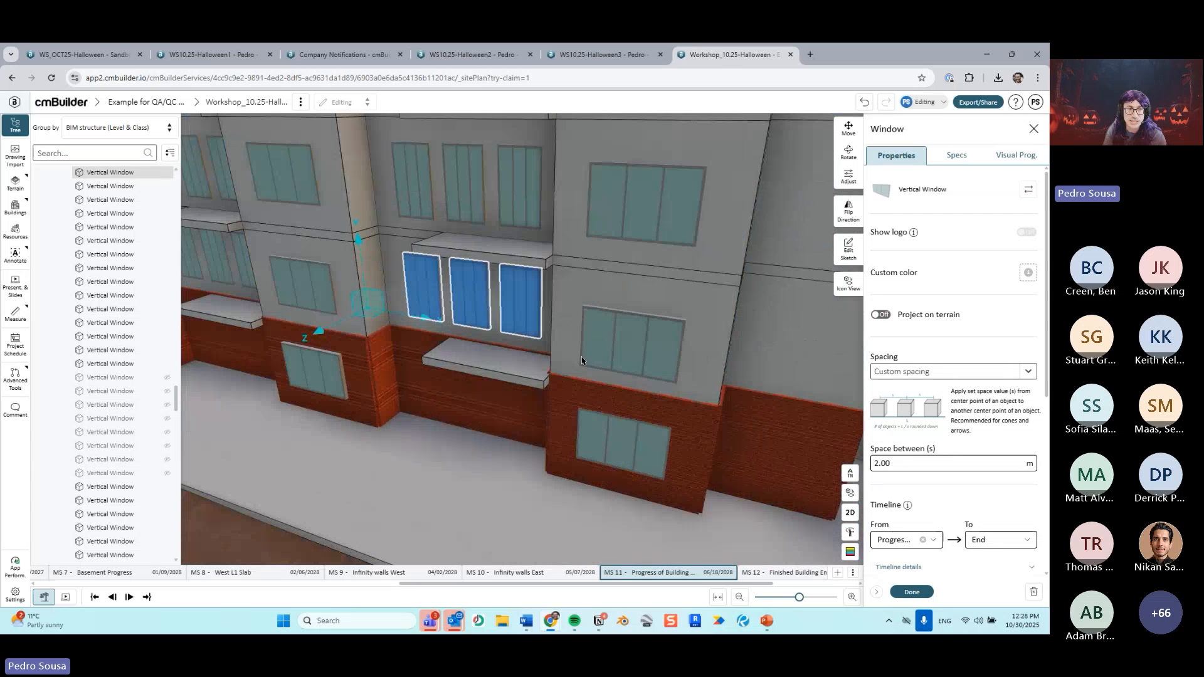
left_click(621, 348)
key("ctrl")
key("ctrl")
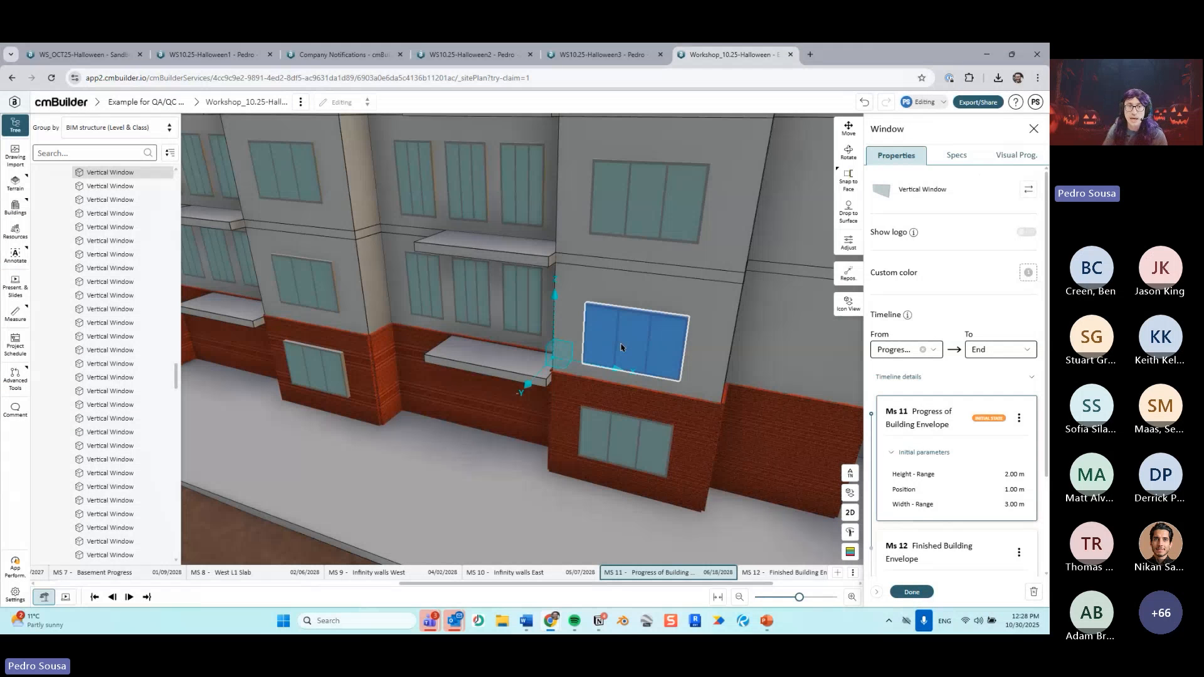
left_click(526, 288)
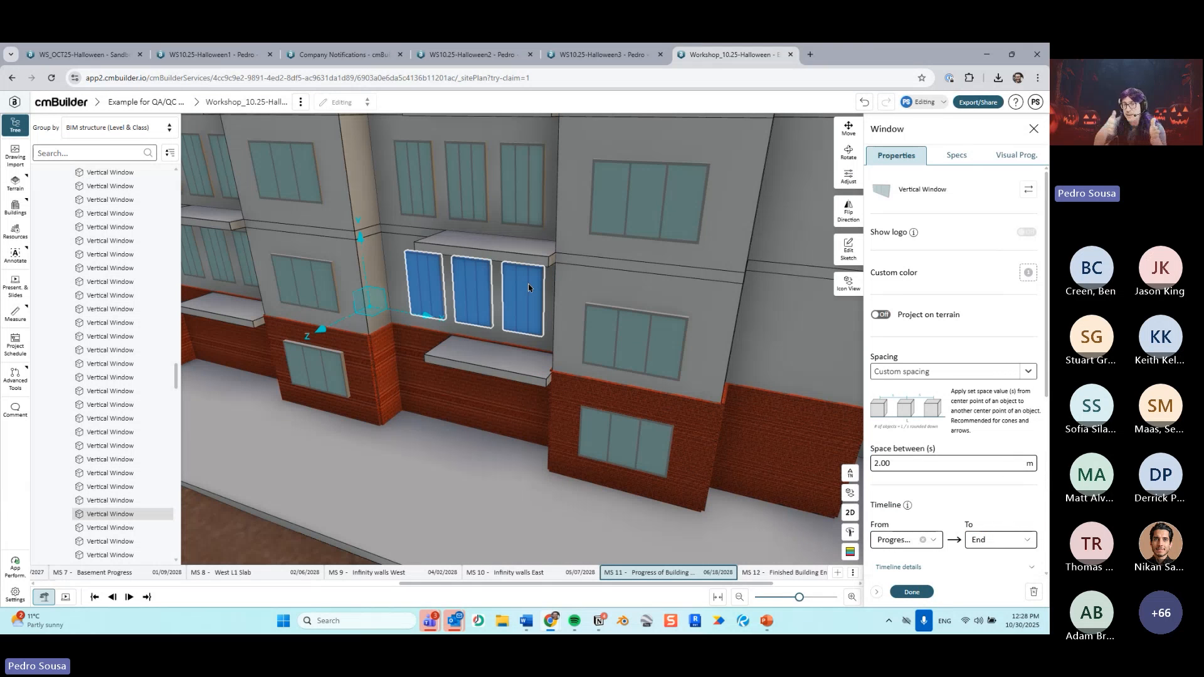
Step: Review the three-window row's sketch line, spacing and height, width and position ranges without changing them
left_click(848, 249)
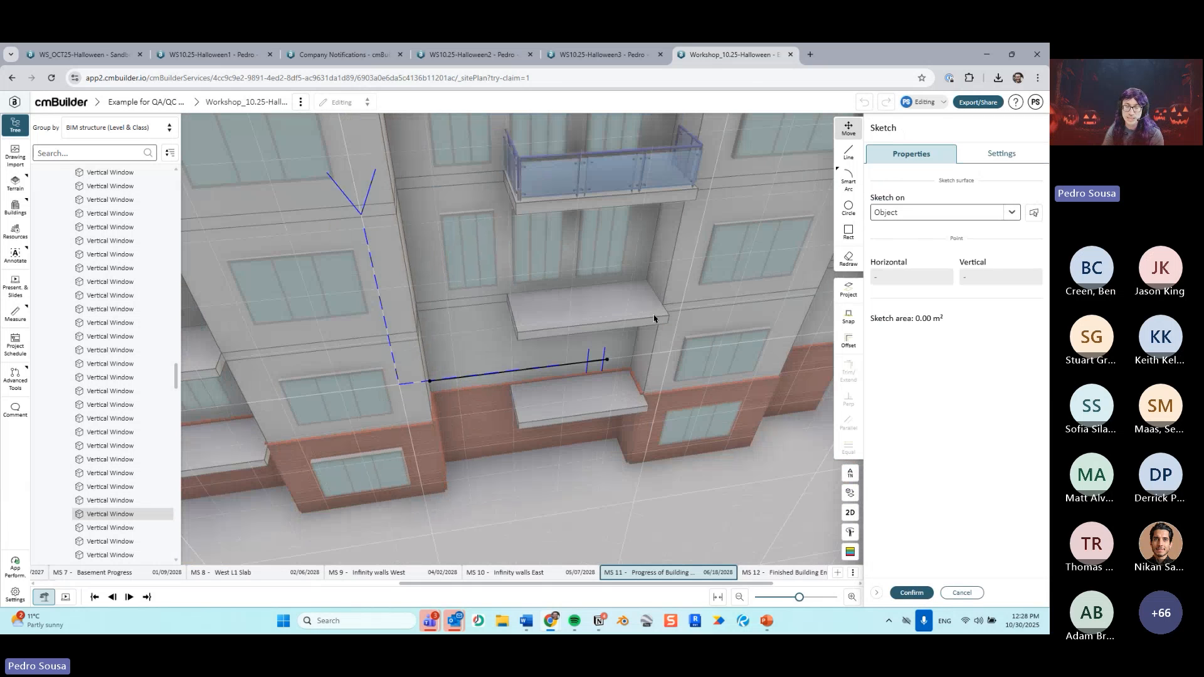
left_click(911, 592)
left_click(903, 464)
left_click(903, 465)
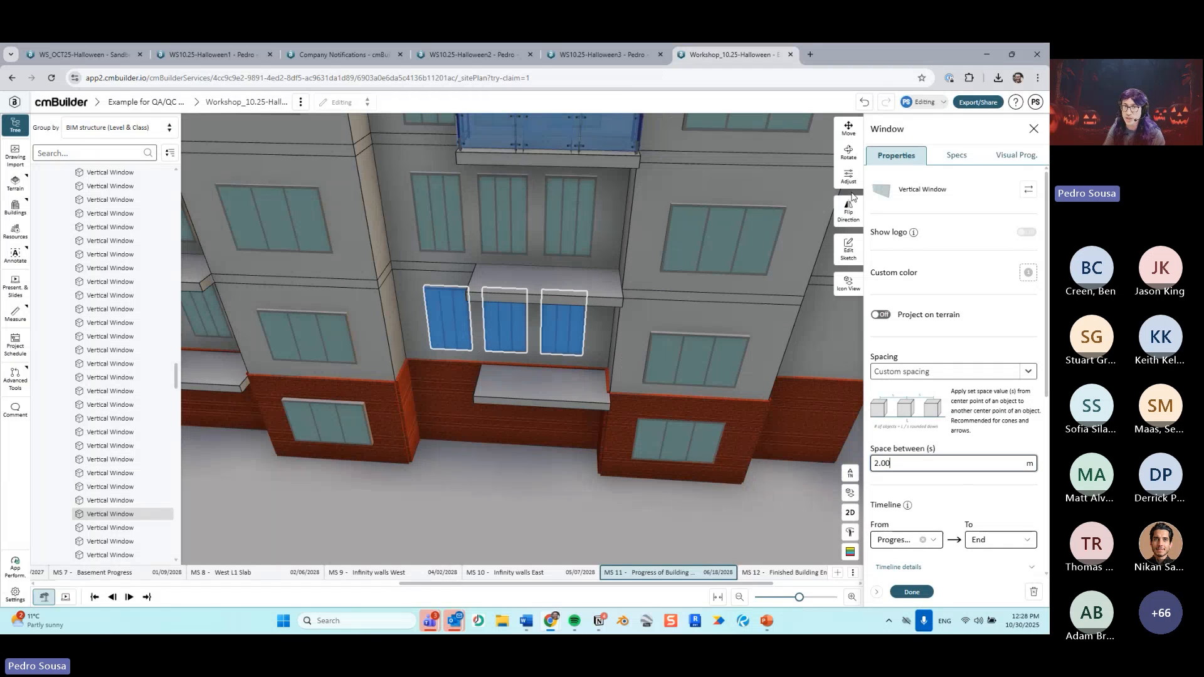
left_click(849, 178)
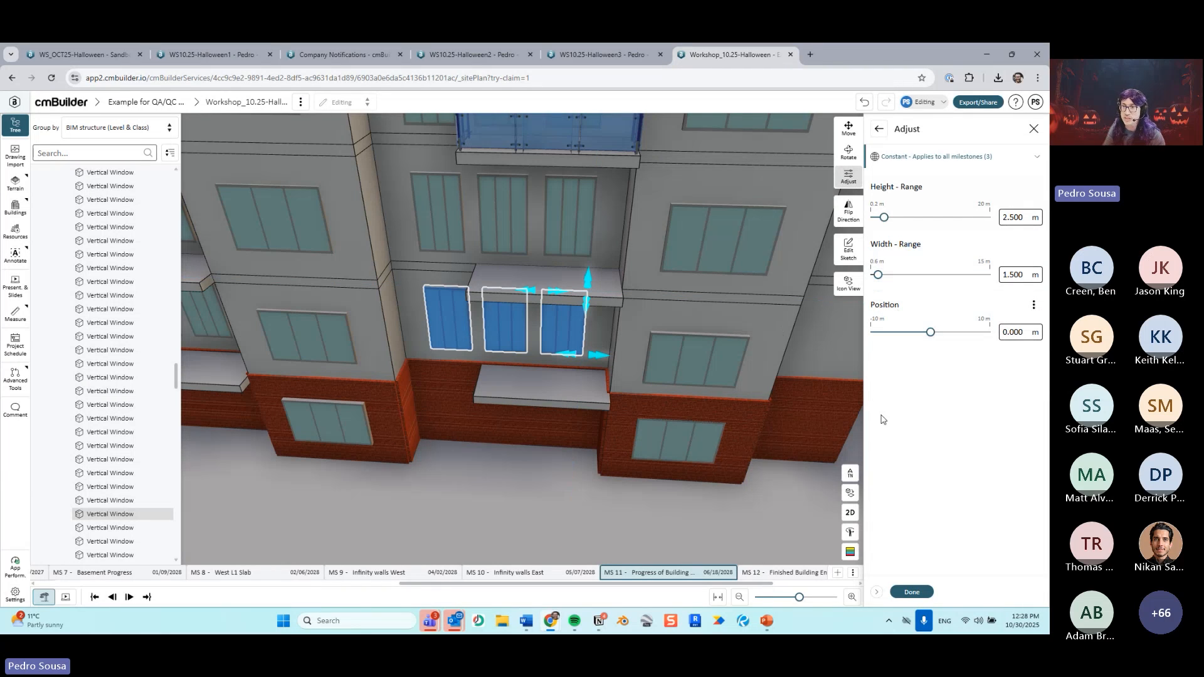
left_click(917, 590)
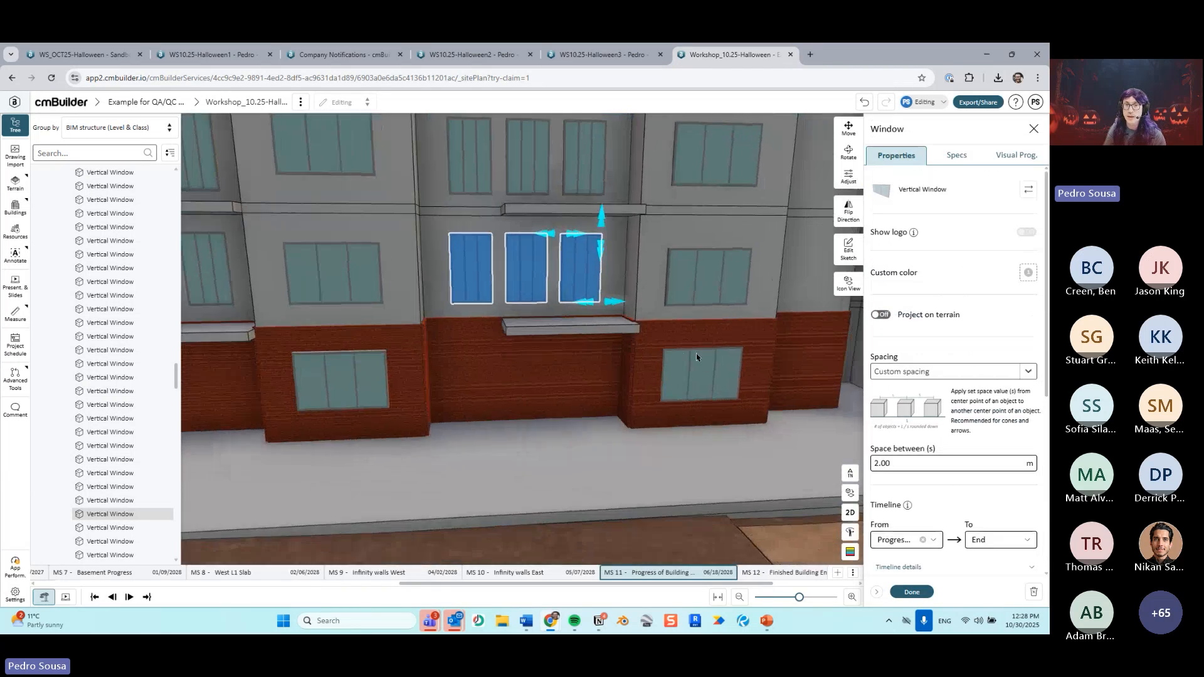
left_click_drag(693, 397, 579, 333)
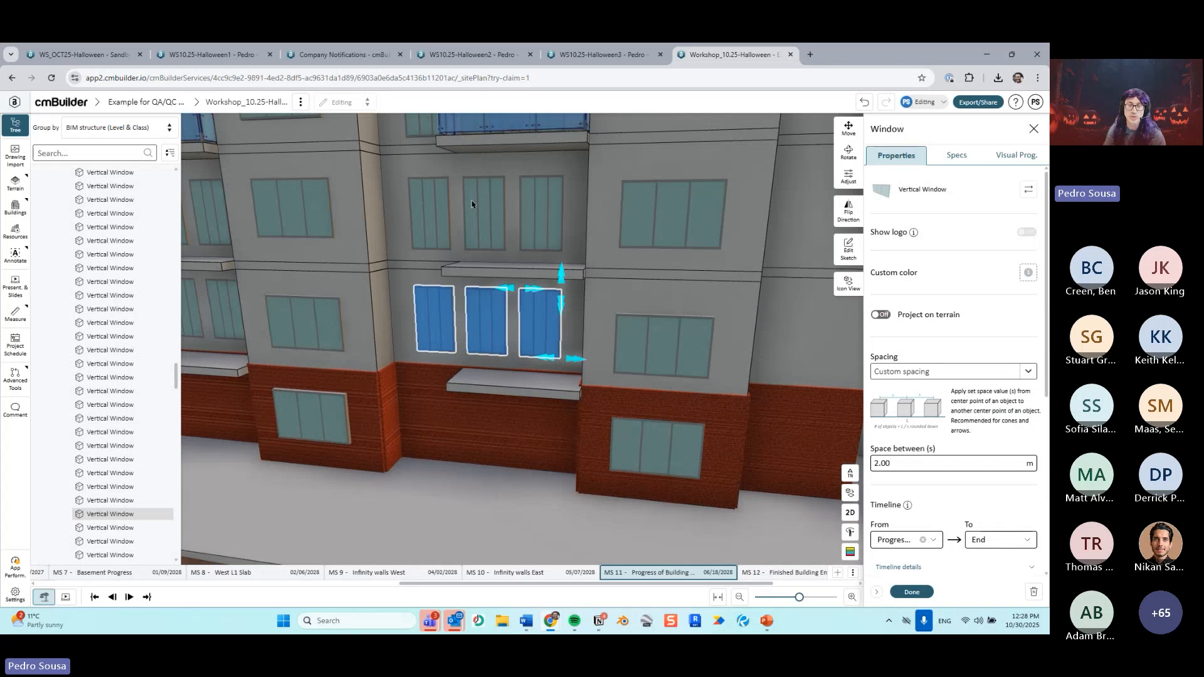
left_click_drag(522, 299, 529, 327)
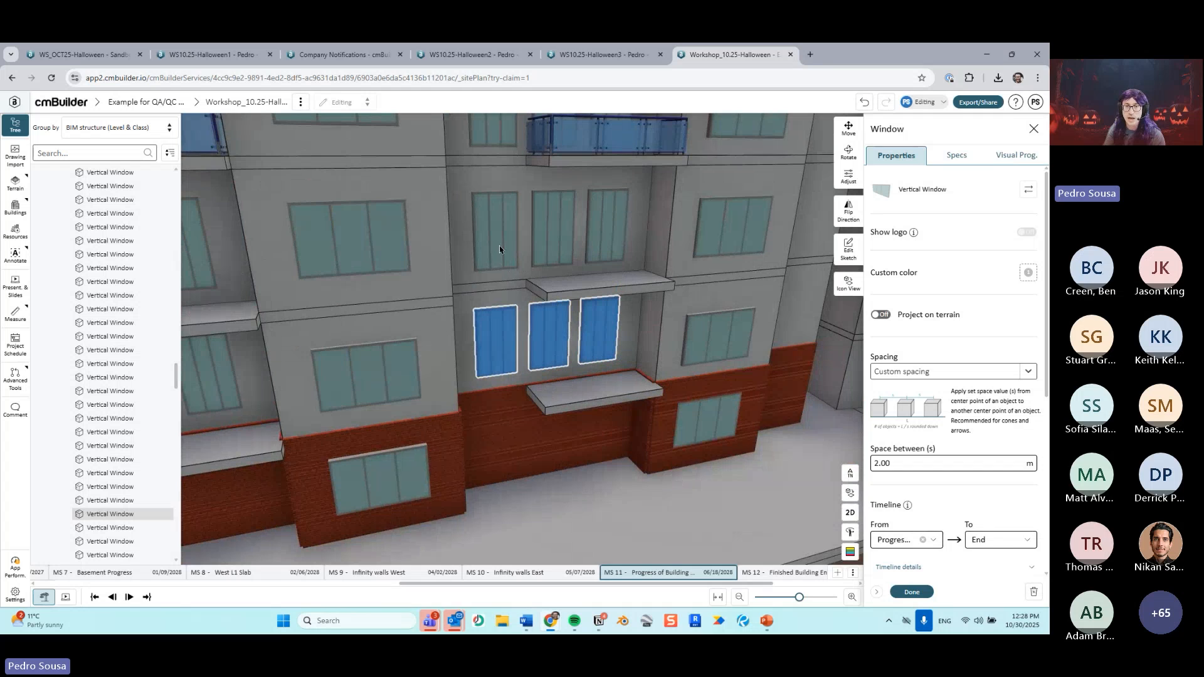
Step: Copy the three-window row above the brick wall and paste a duplicate on the floor above it
scroll(508, 325, "down", 3)
mouse_move(508, 325)
left_mouse_down()
mouse_move(502, 338)
mouse_move(518, 345)
mouse_move(500, 319)
left_mouse_up()
key("ctrl+c")
scroll(581, 353, "up", 3)
left_click(913, 591)
key("ctrl+v")
scroll(483, 289, "up", 3)
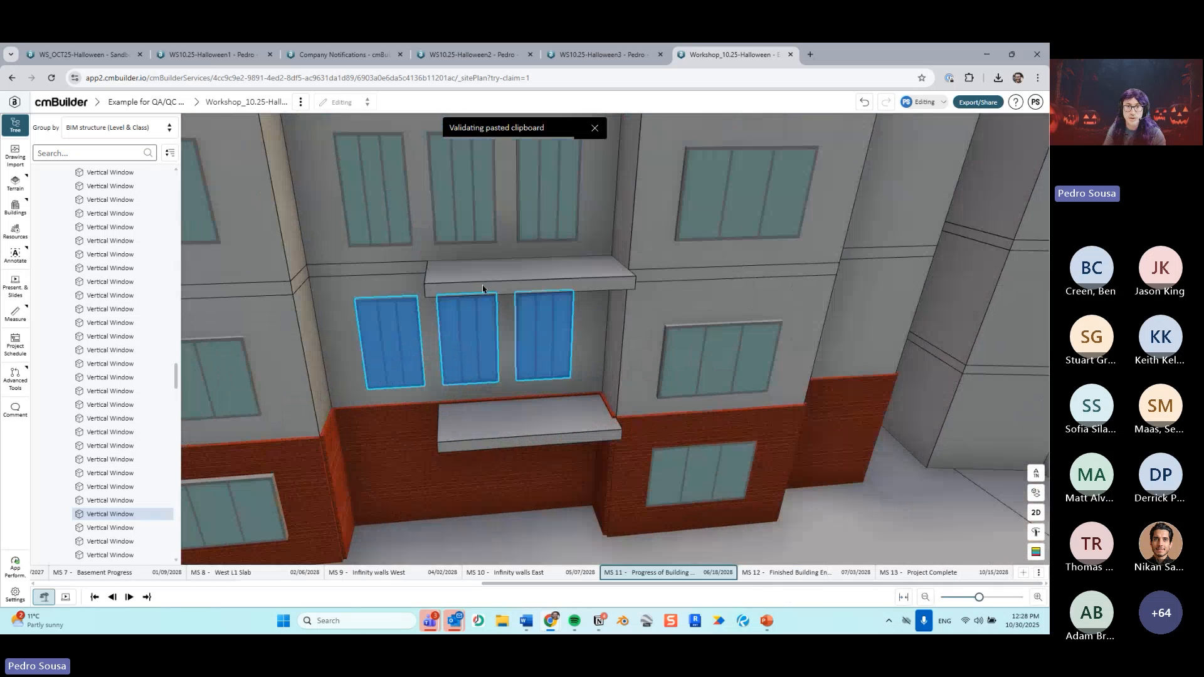
scroll(480, 282, "down", 2)
scroll(496, 286, "down", 2)
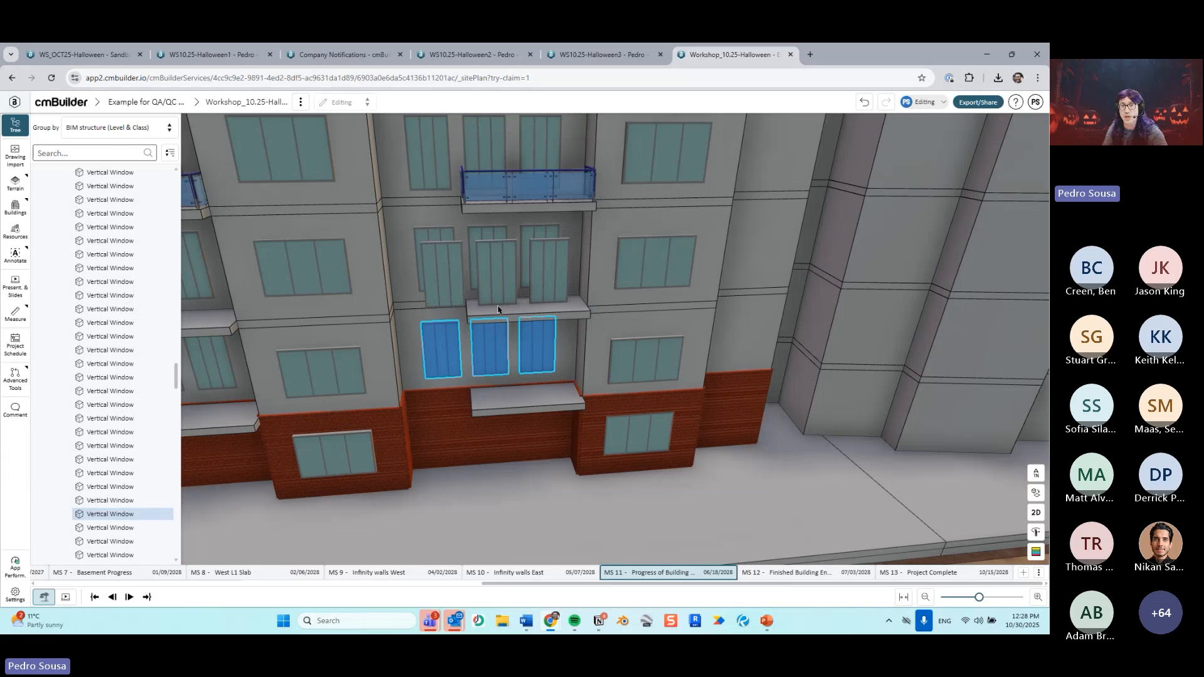
left_click(498, 310)
Step: Move the pasted three-window row upward about 0.46 m to sit higher over the existing windows
middle_click_drag(546, 370, 521, 325)
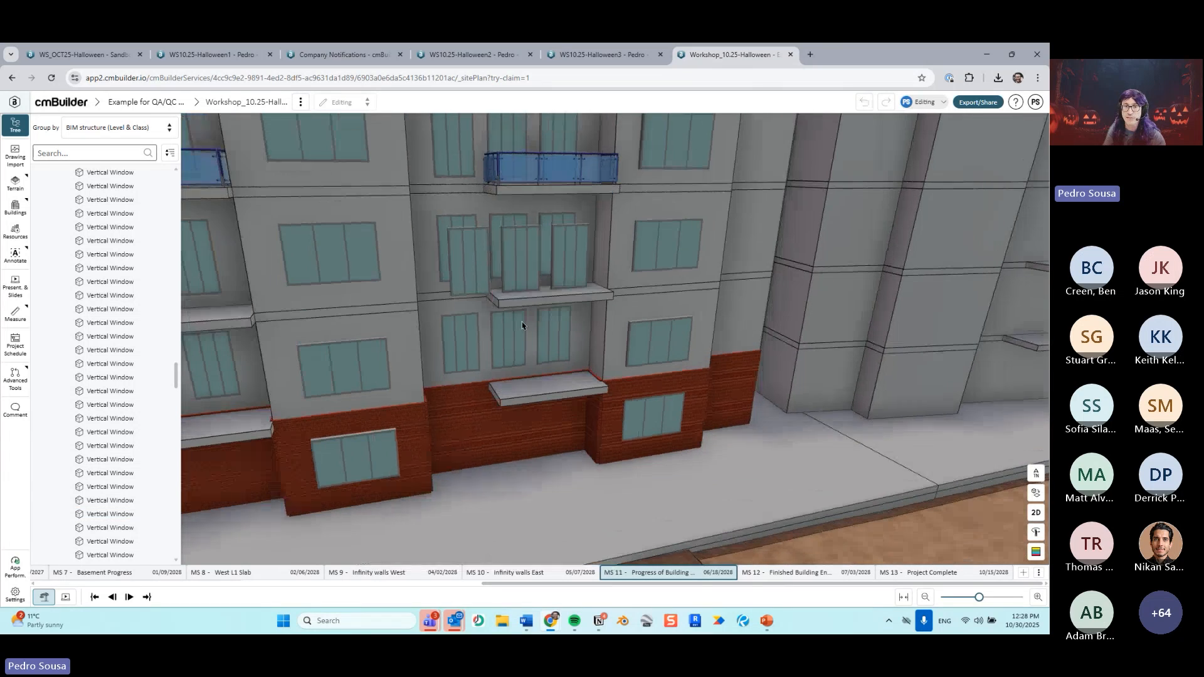
scroll(524, 272, "up", 2)
left_click(526, 272)
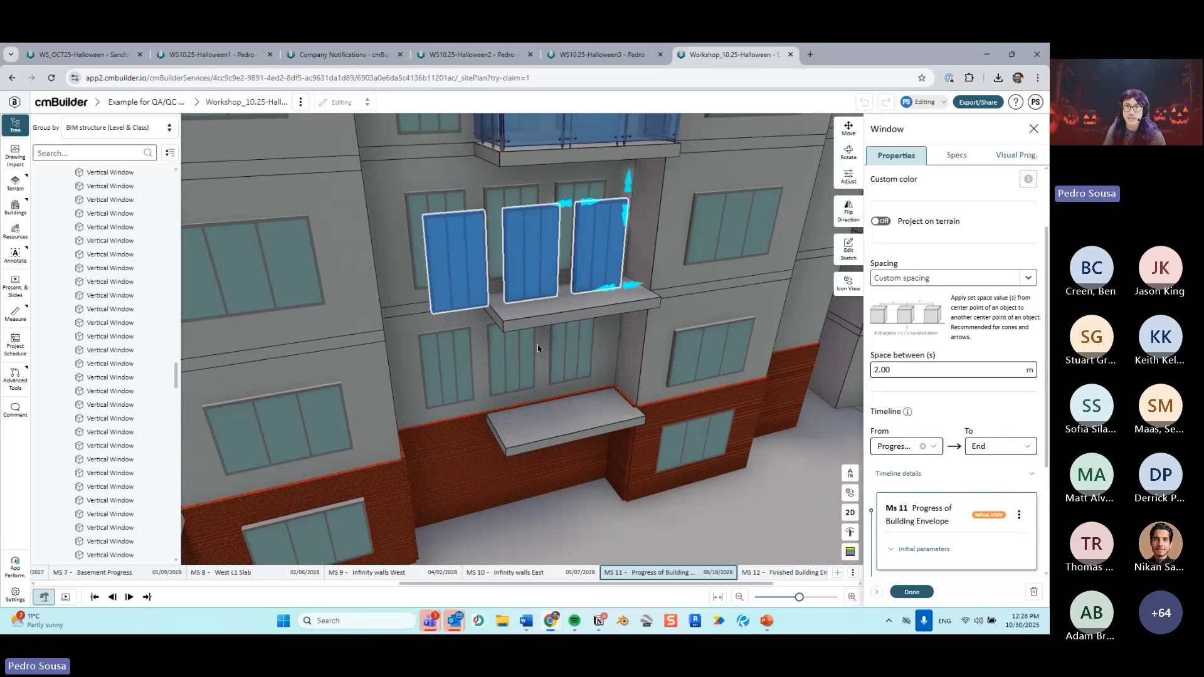
middle_click_drag(545, 367, 595, 300)
left_click(848, 128)
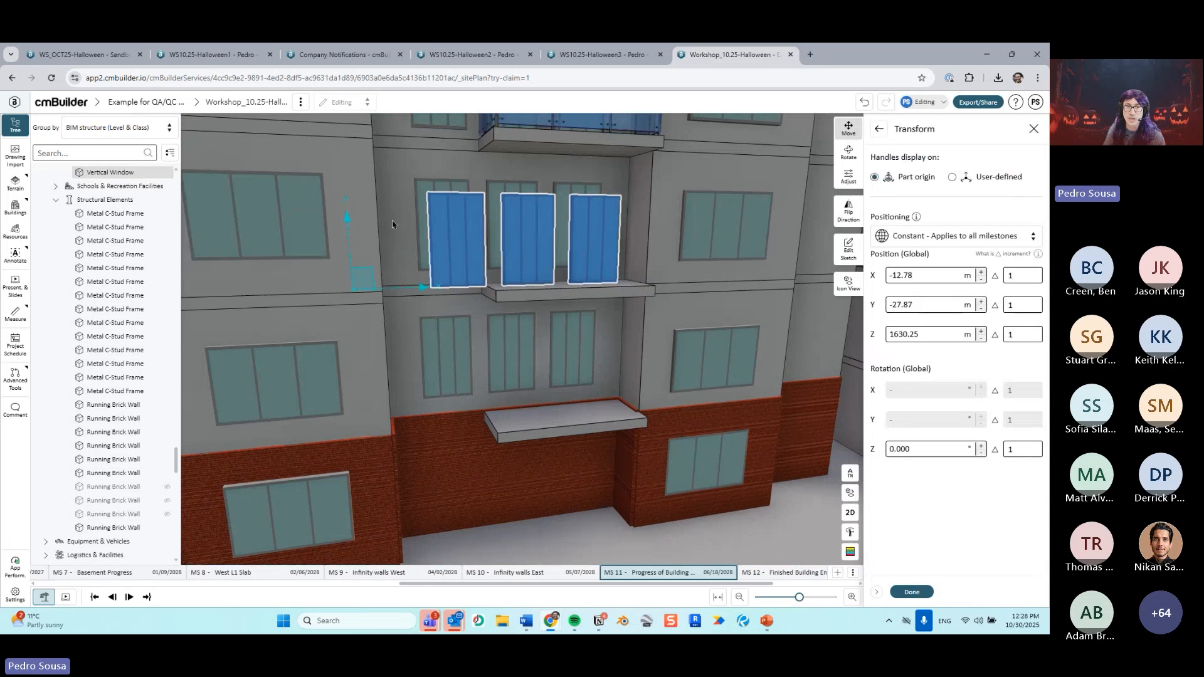
left_click_drag(347, 231, 348, 212)
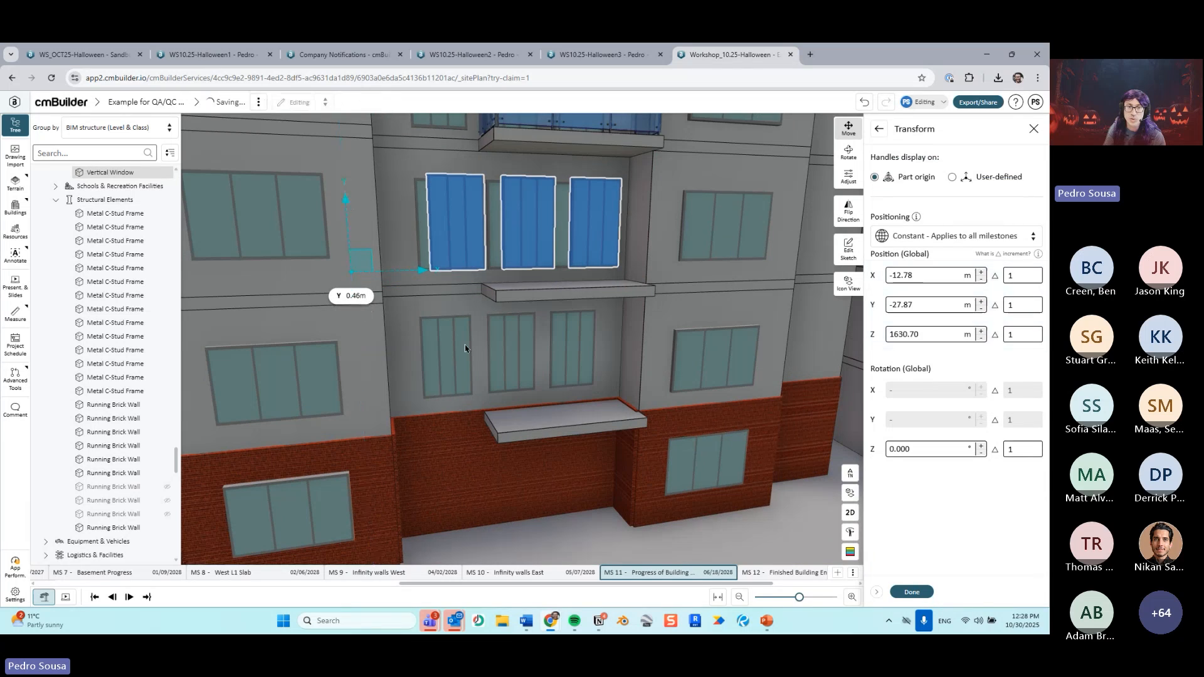
key("ctrl")
key("ctrl")
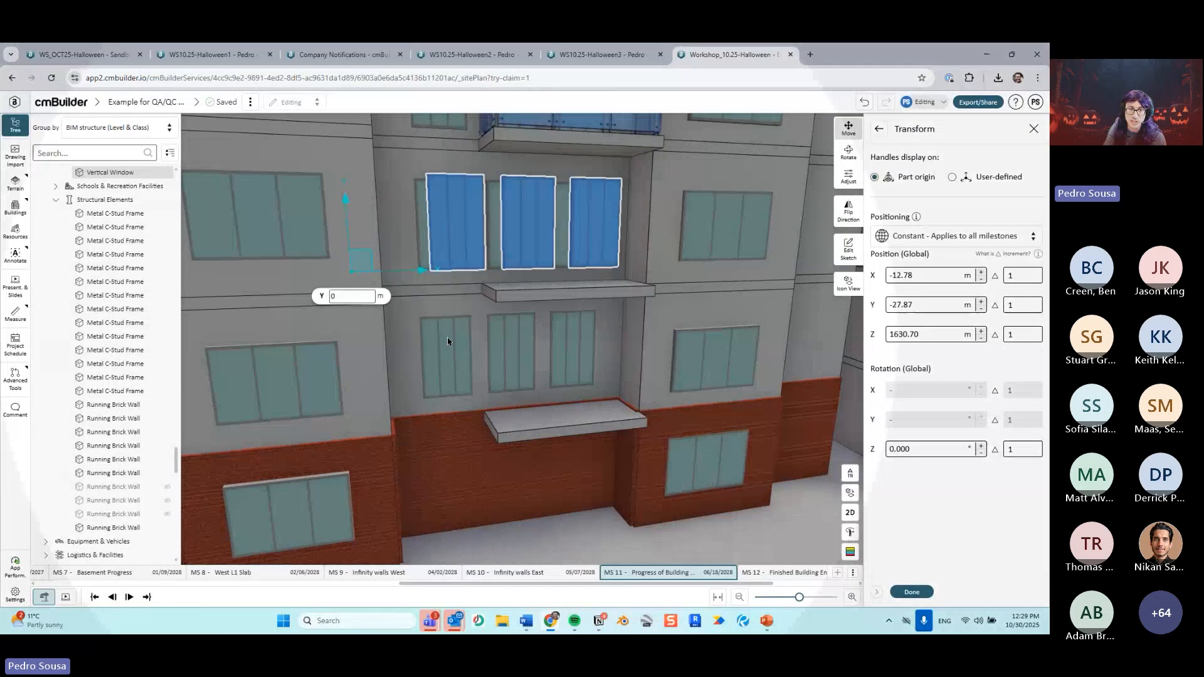
key("ctrl")
key("ctrl")
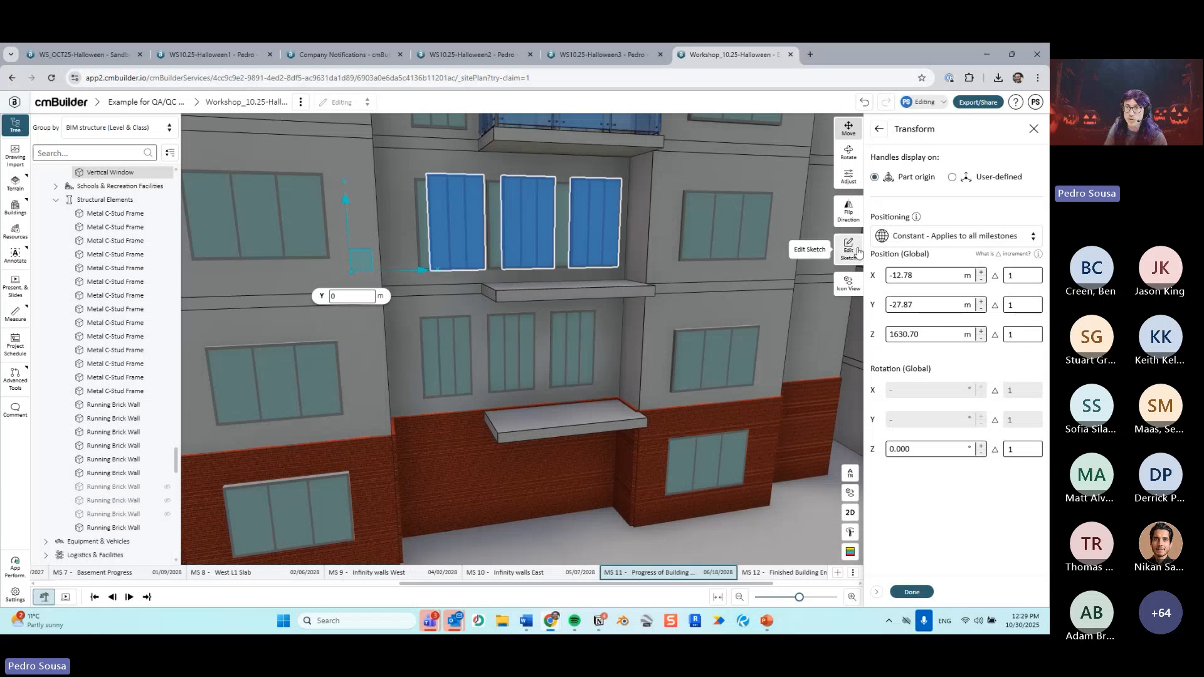
Step: Replace the pasted row's sketch line by projecting the line of the three-window row on the floor below
left_click(854, 252)
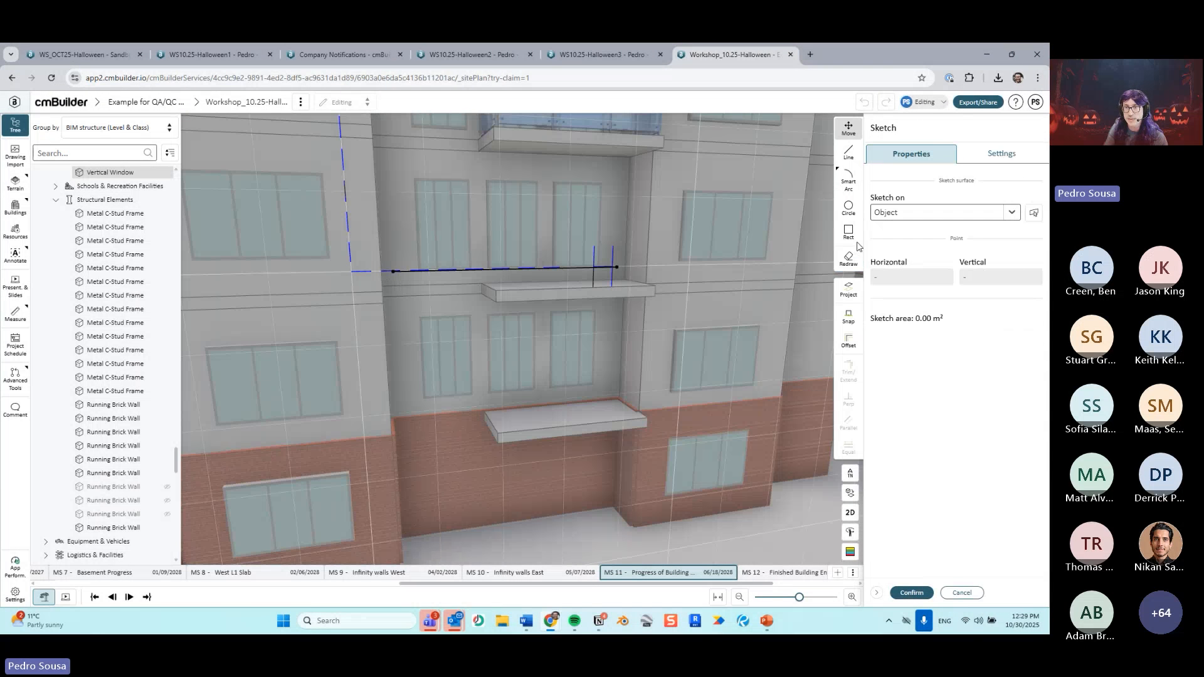
left_click(848, 259)
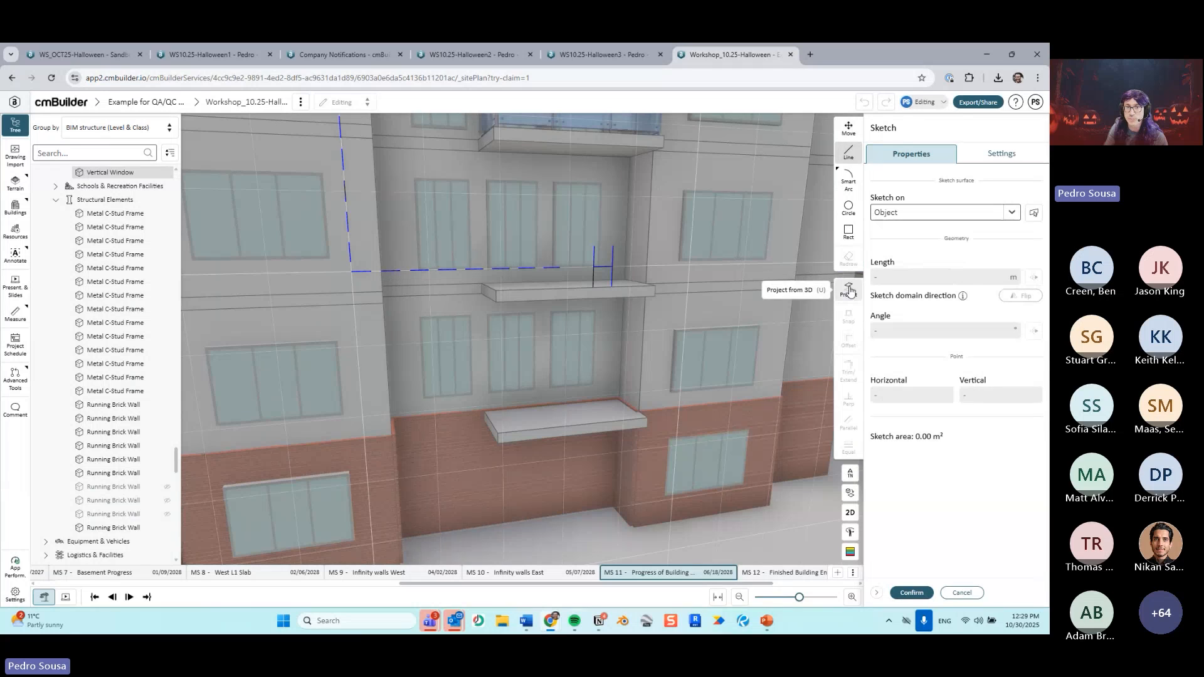
left_click(850, 290)
left_click(501, 366)
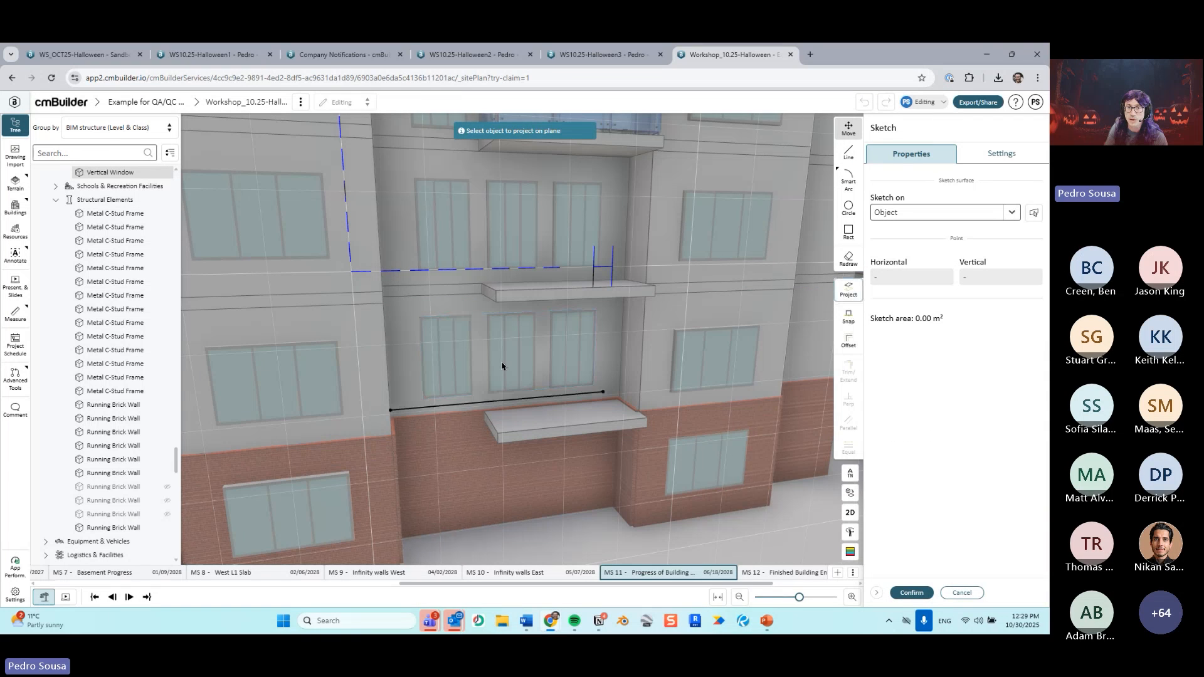
left_click(909, 593)
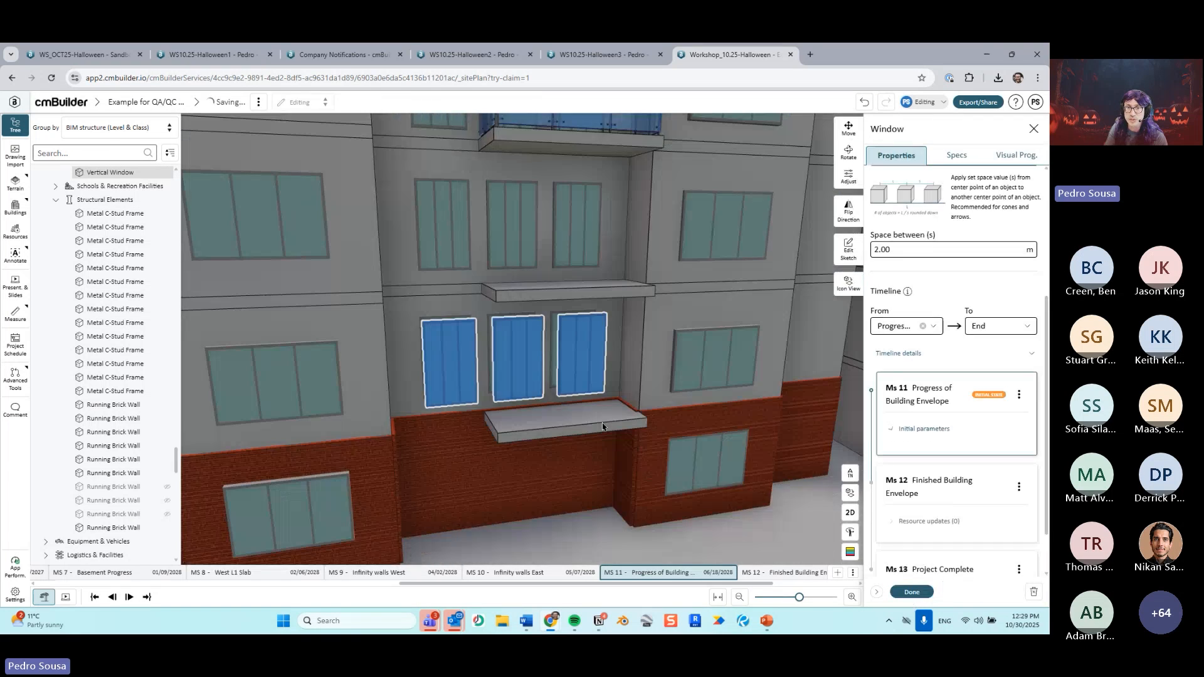
Step: Move the redrawn three-window row up about 3.76 m to the next floor and finish the transform
left_click(849, 128)
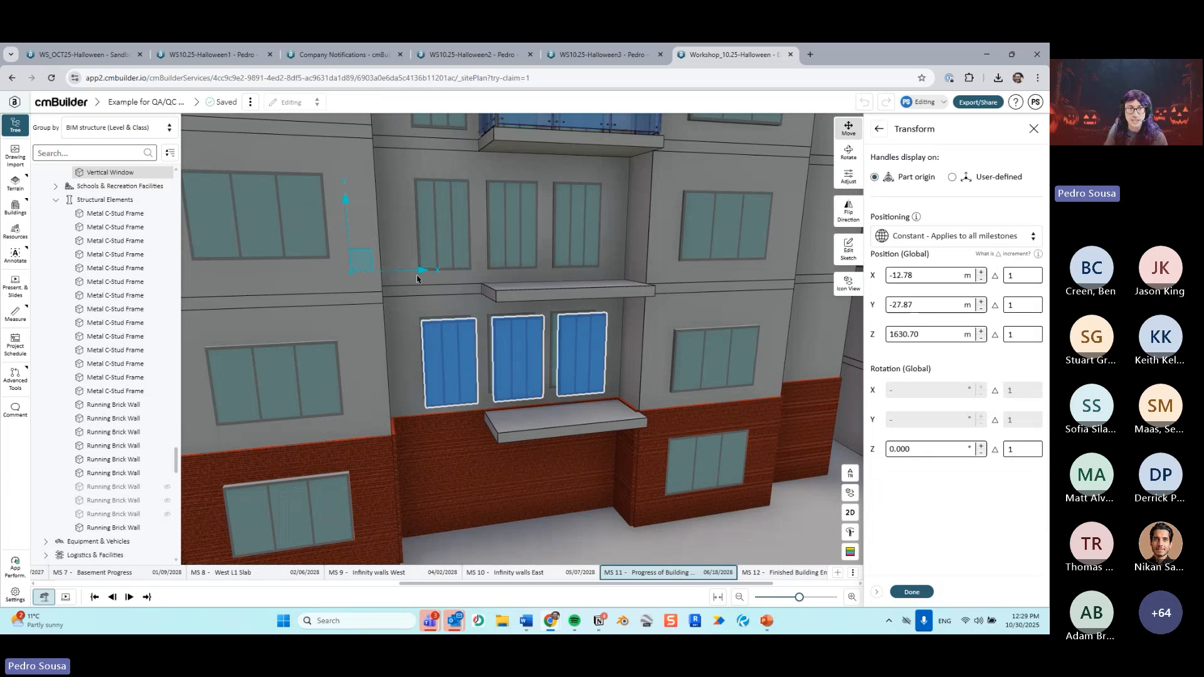
left_click_drag(348, 223, 348, 62)
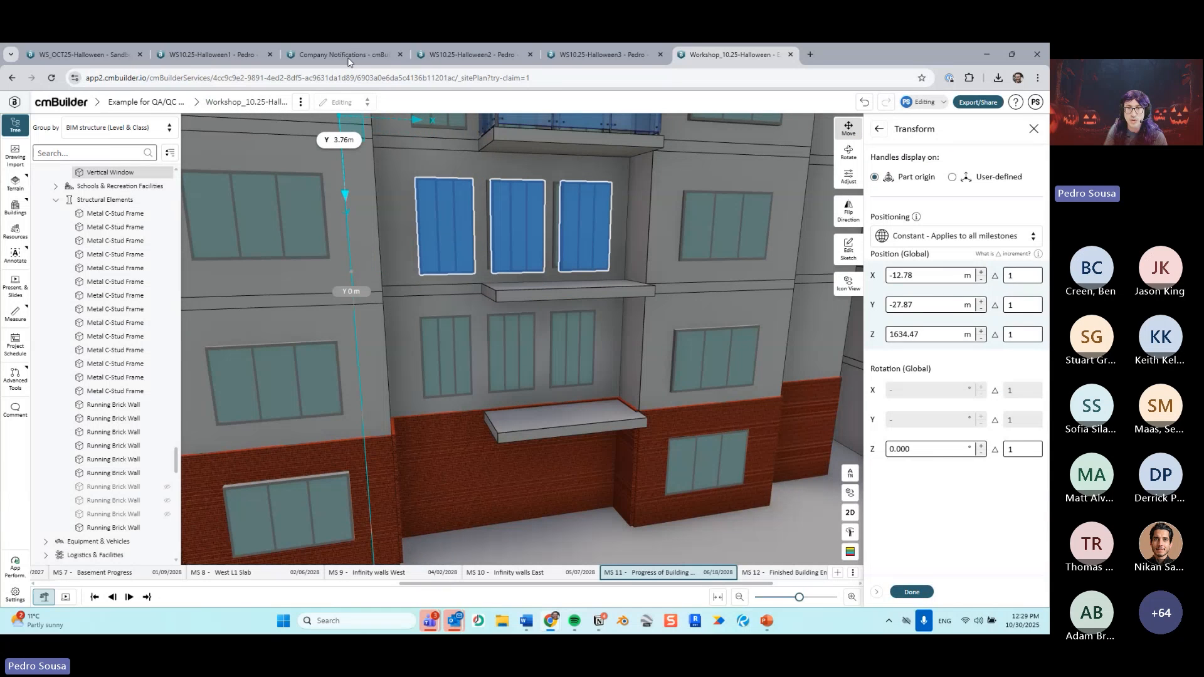
left_click(912, 592)
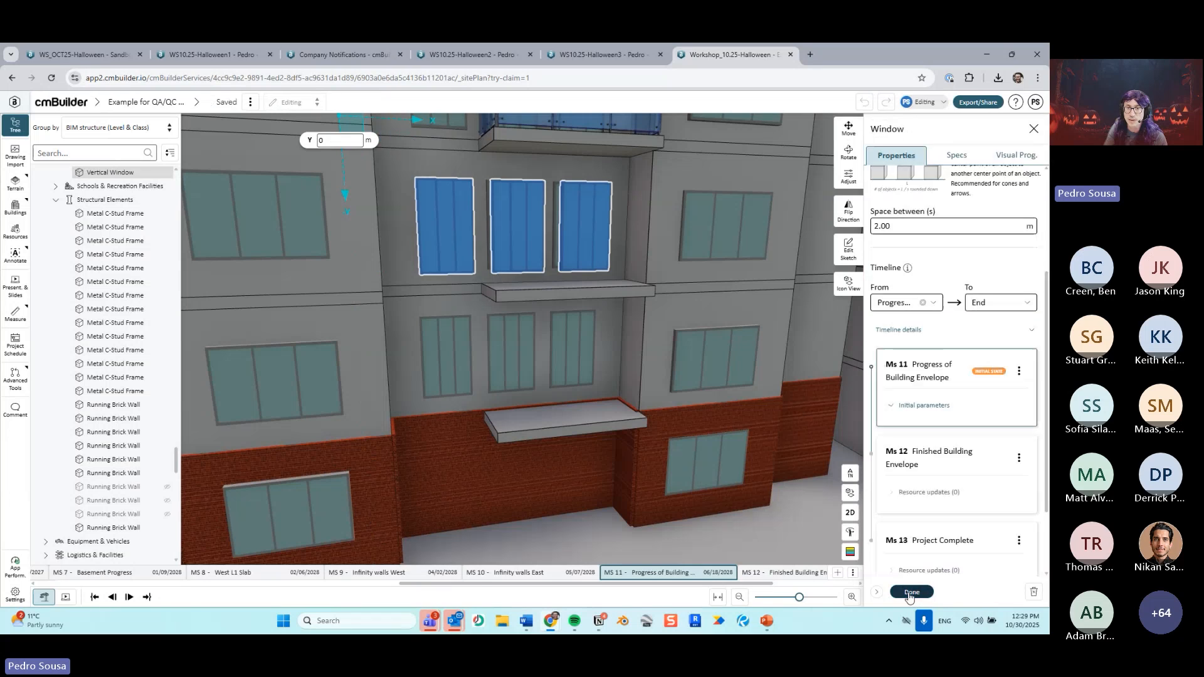
Step: Inspect the placed three-window row among the balconies and adjoining facades from several angles
scroll(702, 335, "down", 5)
middle_click_drag(703, 335, 502, 357)
left_click(676, 346)
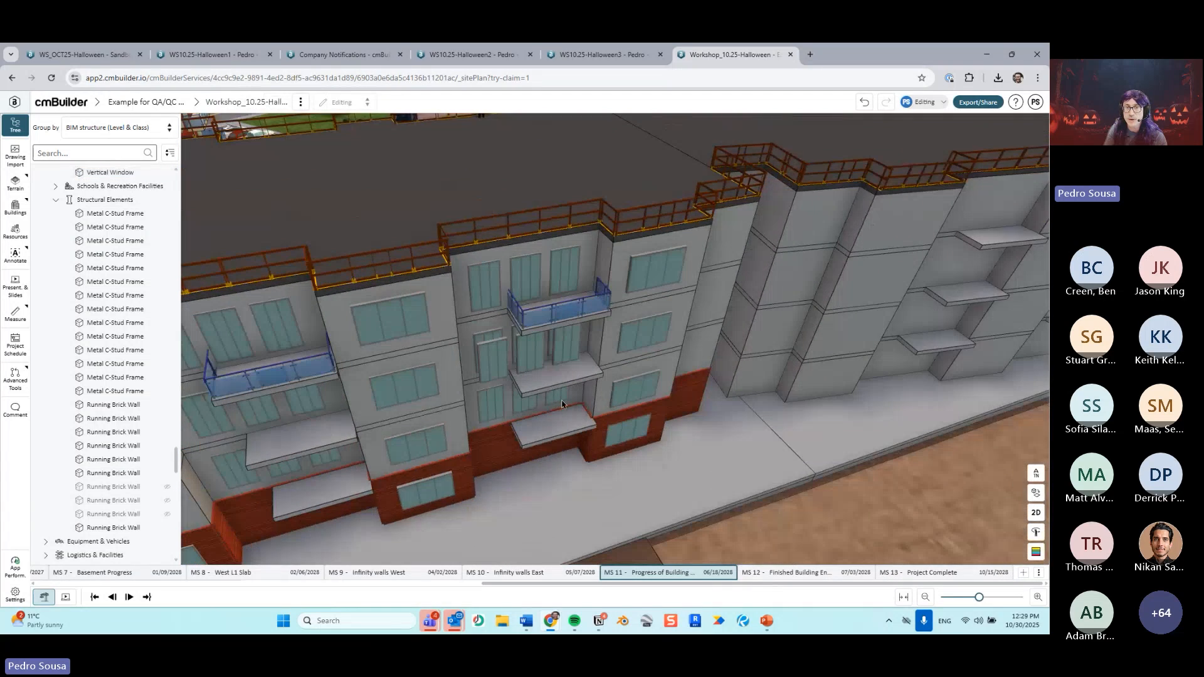
left_click(496, 356)
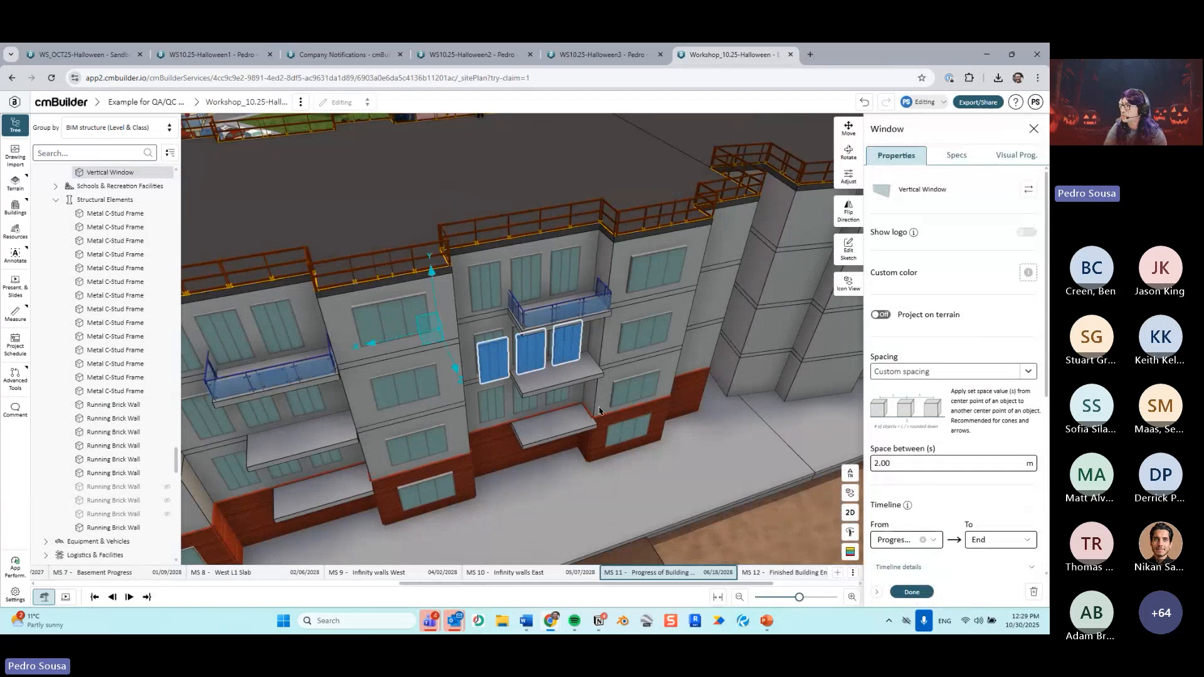
scroll(670, 378, "up", 2)
right_click_drag(669, 378, 435, 395)
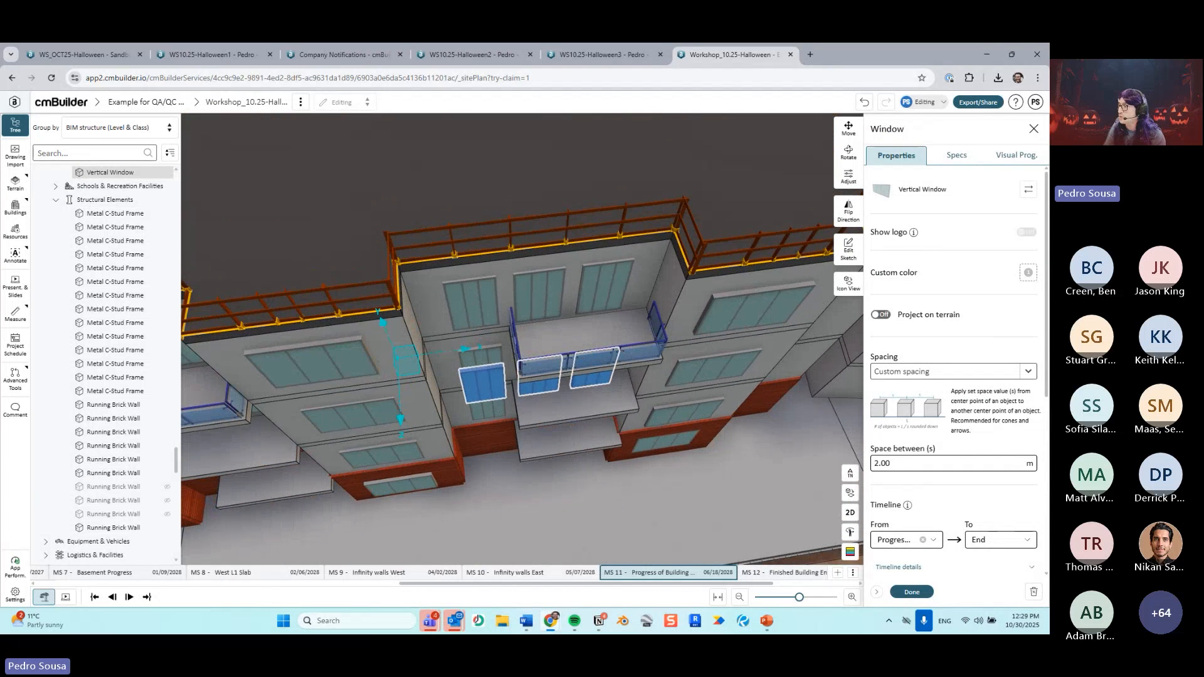
left_click_drag(488, 449, 479, 324)
scroll(478, 324, "up", 3)
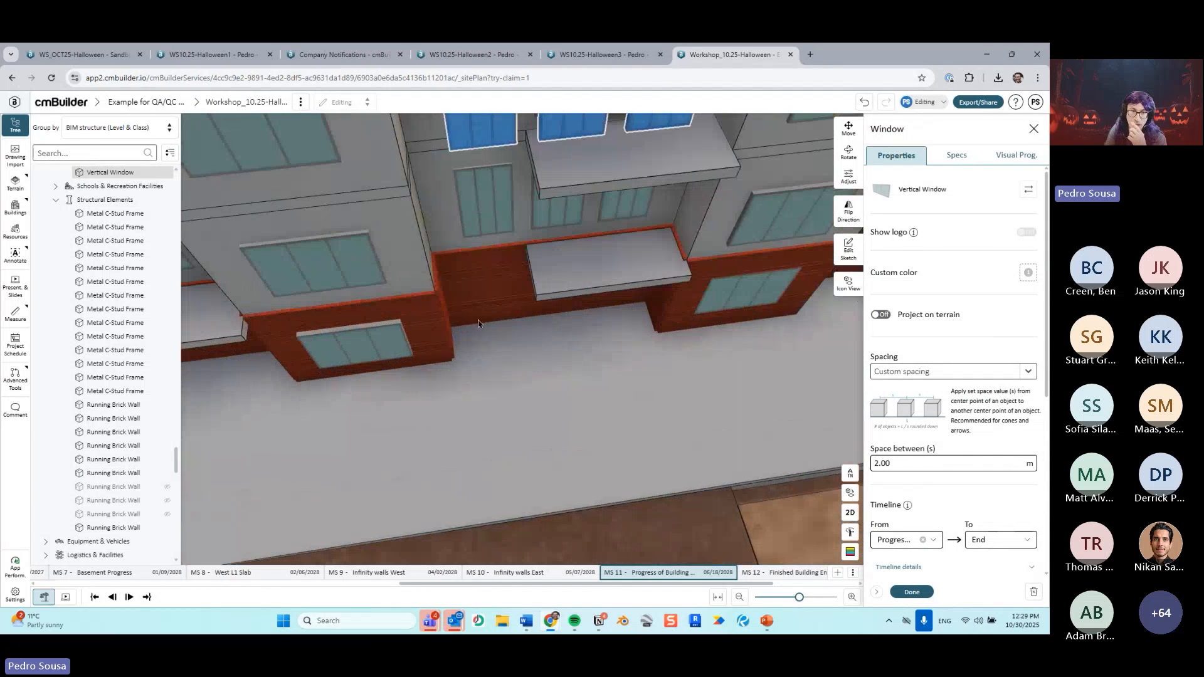
Step: Flip the direction of the ground-floor running brick wall and flip it back
left_click(446, 316)
right_click_drag(446, 316, 658, 337)
scroll(687, 338, "up", 3)
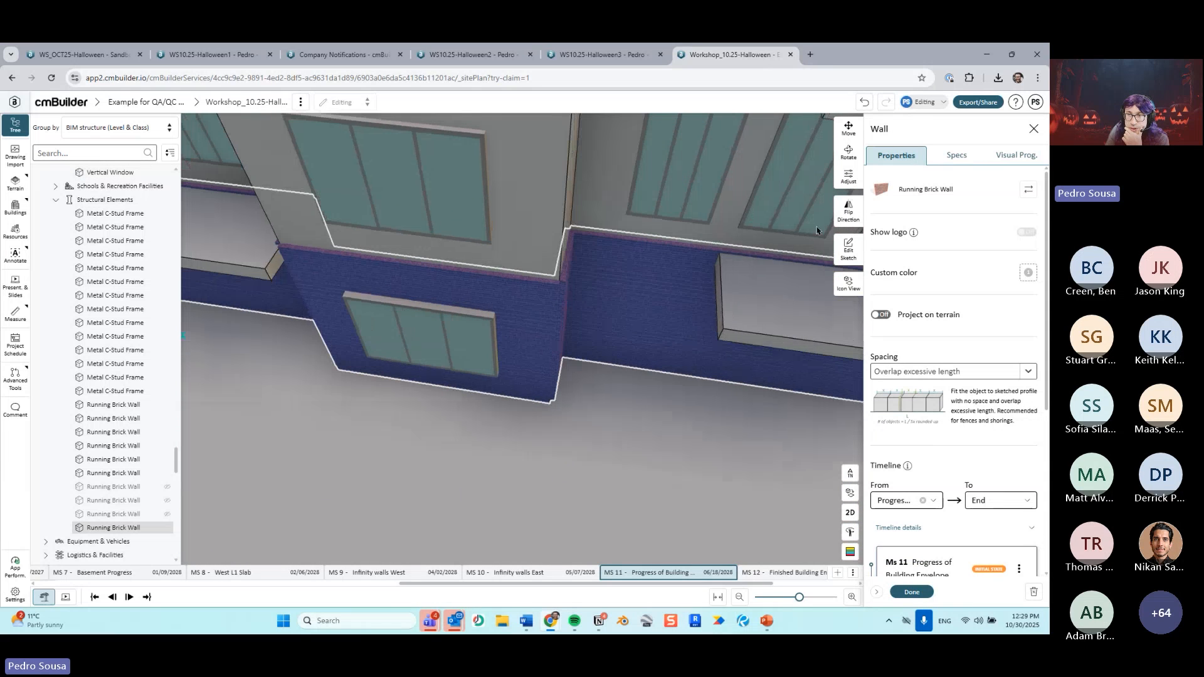
left_click(849, 219)
scroll(675, 320, "up", 4)
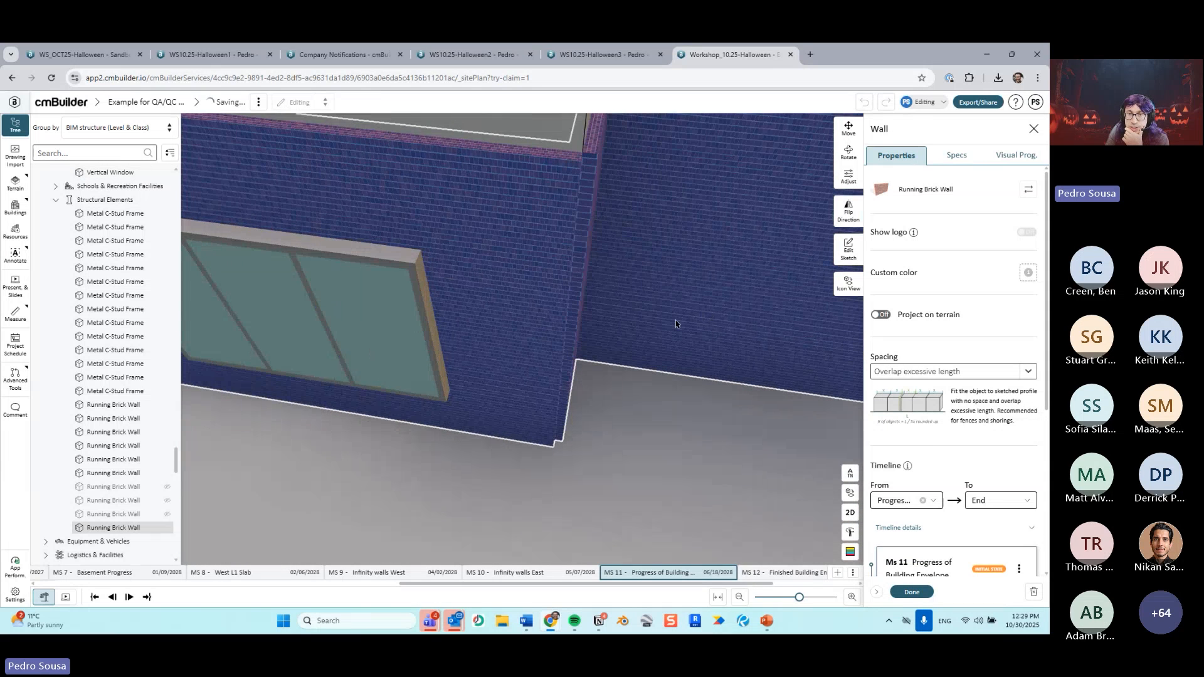
left_click(848, 214)
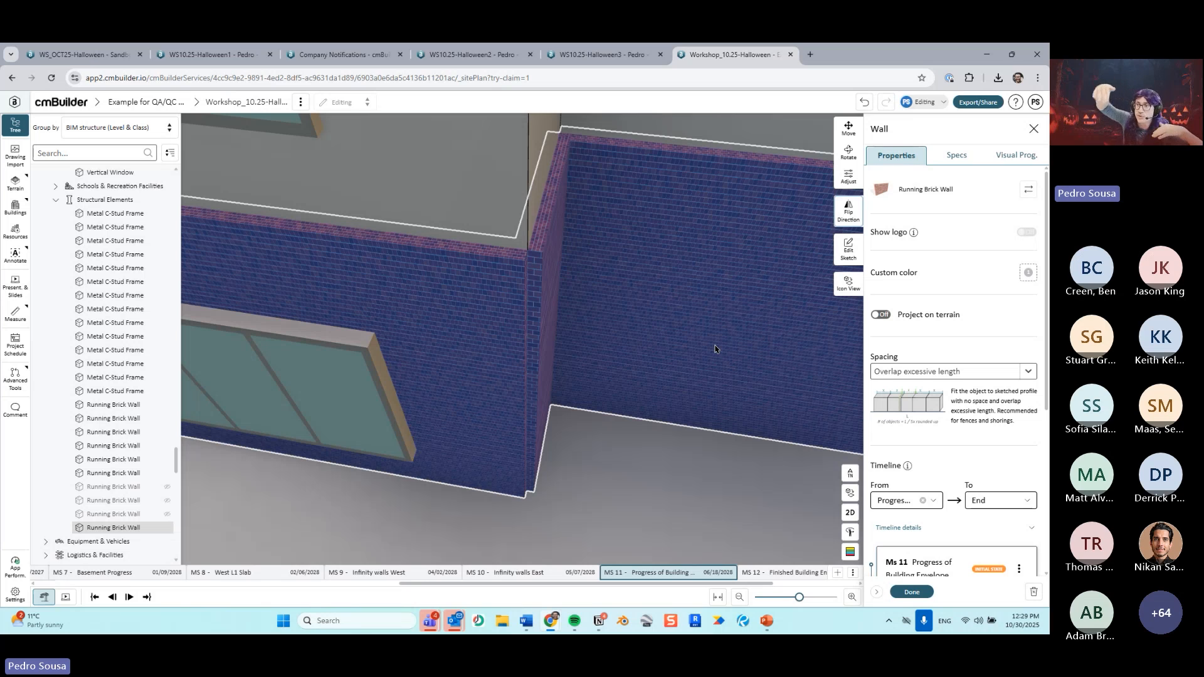
Step: Delete the end segment joining the two long facades from the brick wall's sketch and confirm the edited sketch
left_click(848, 250)
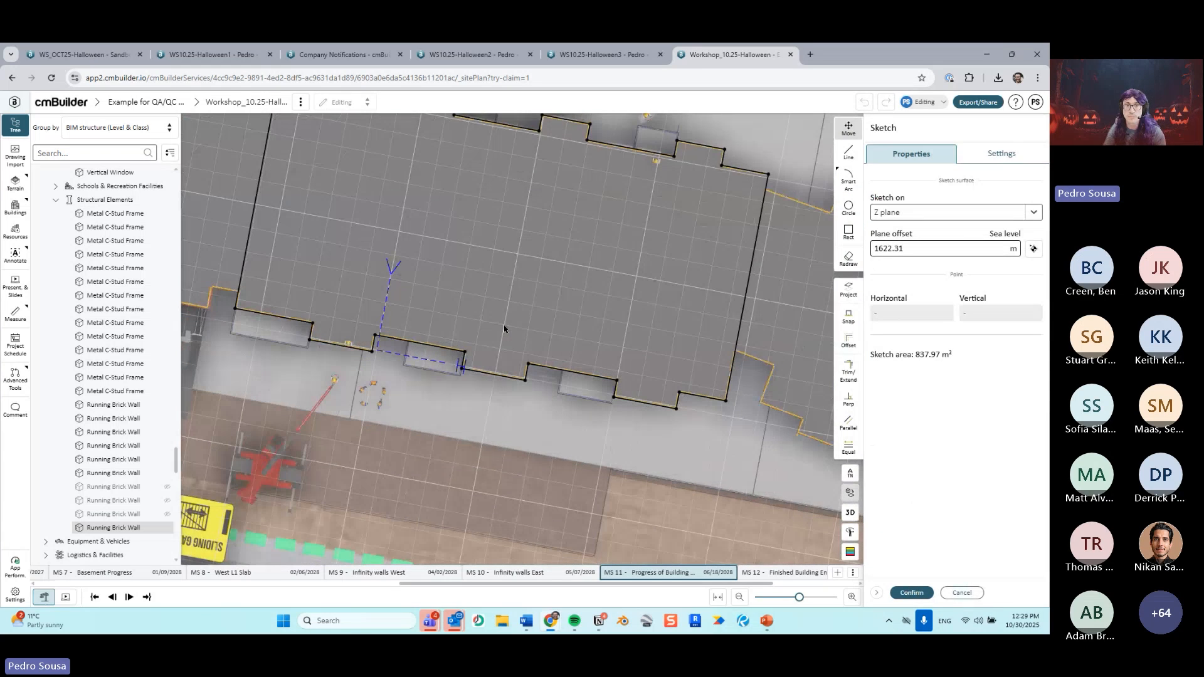
mouse_move(488, 296)
left_mouse_down()
mouse_move(524, 381)
mouse_move(514, 306)
left_mouse_up()
key("Delete")
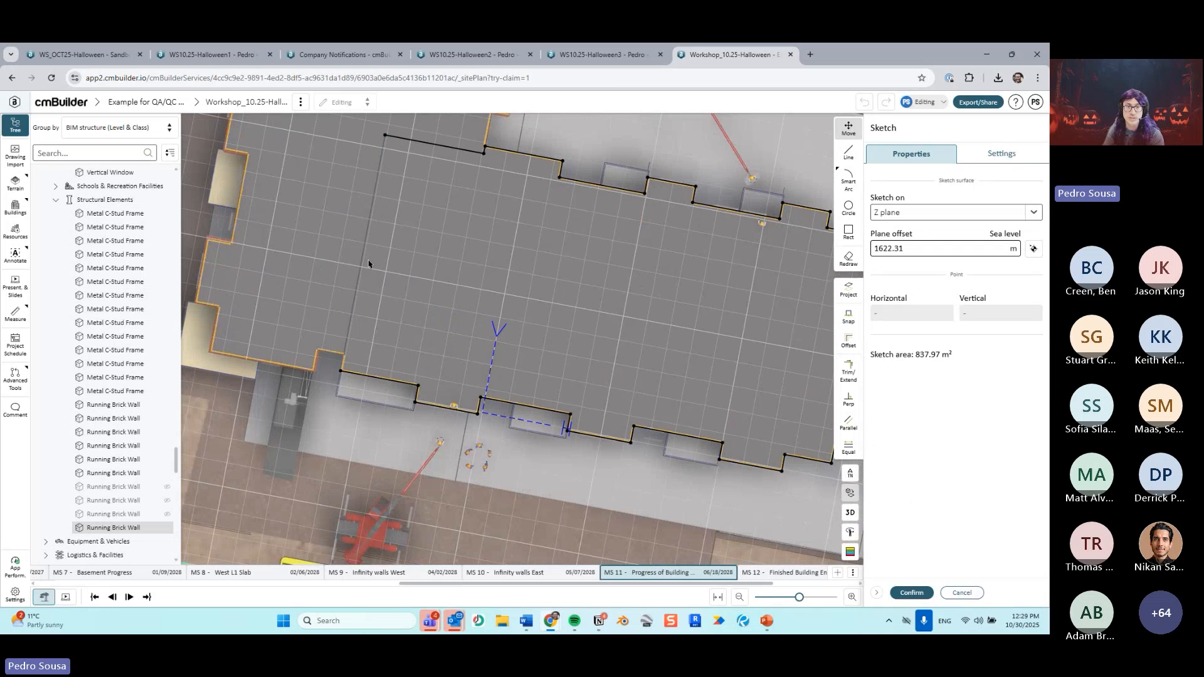
left_click_drag(371, 263, 374, 308)
key("ctrl")
key("ctrl")
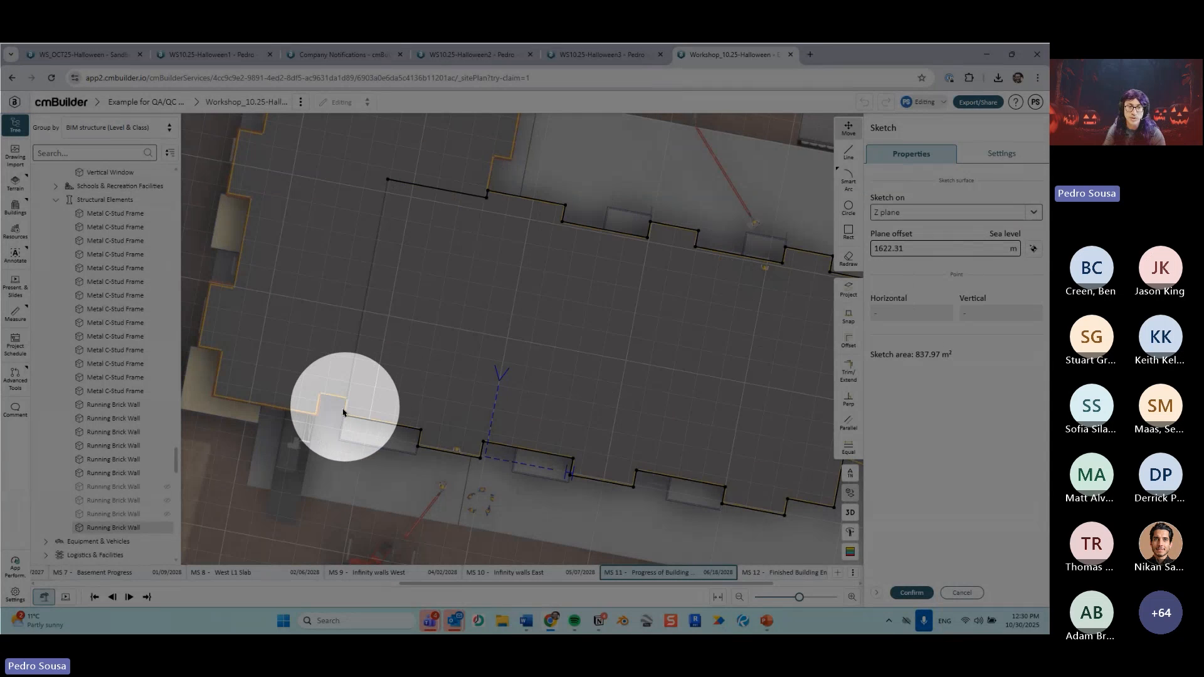
left_click(956, 591)
right_click(588, 395)
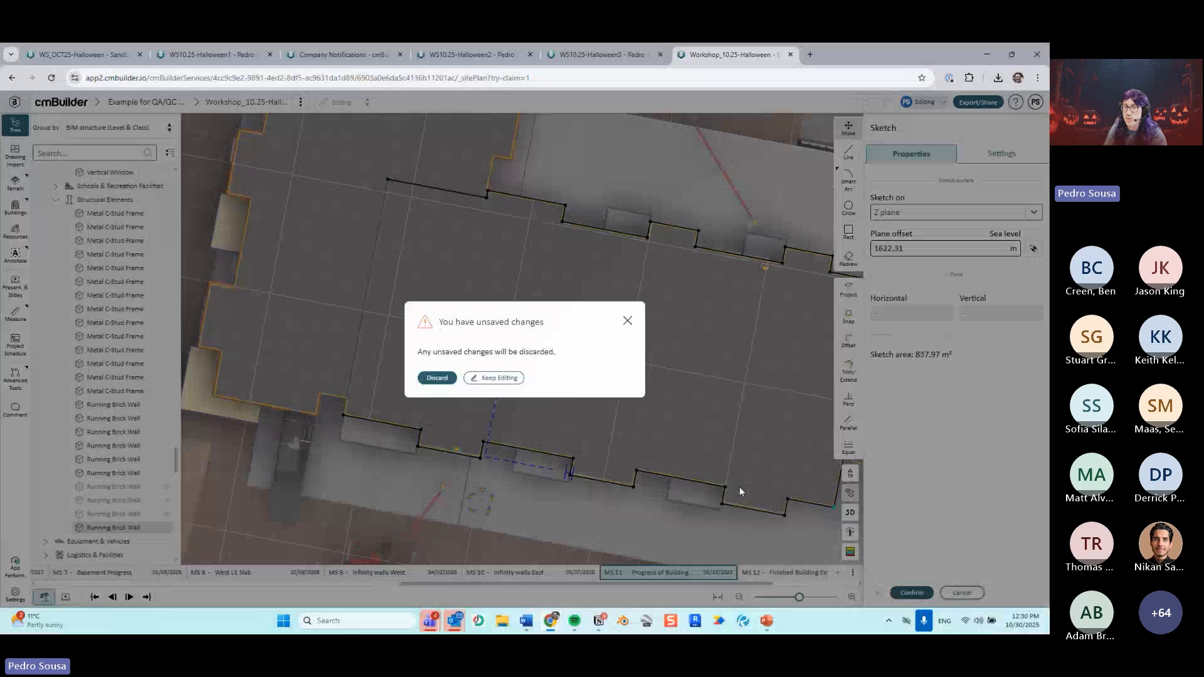
left_click(489, 386)
left_click(494, 386)
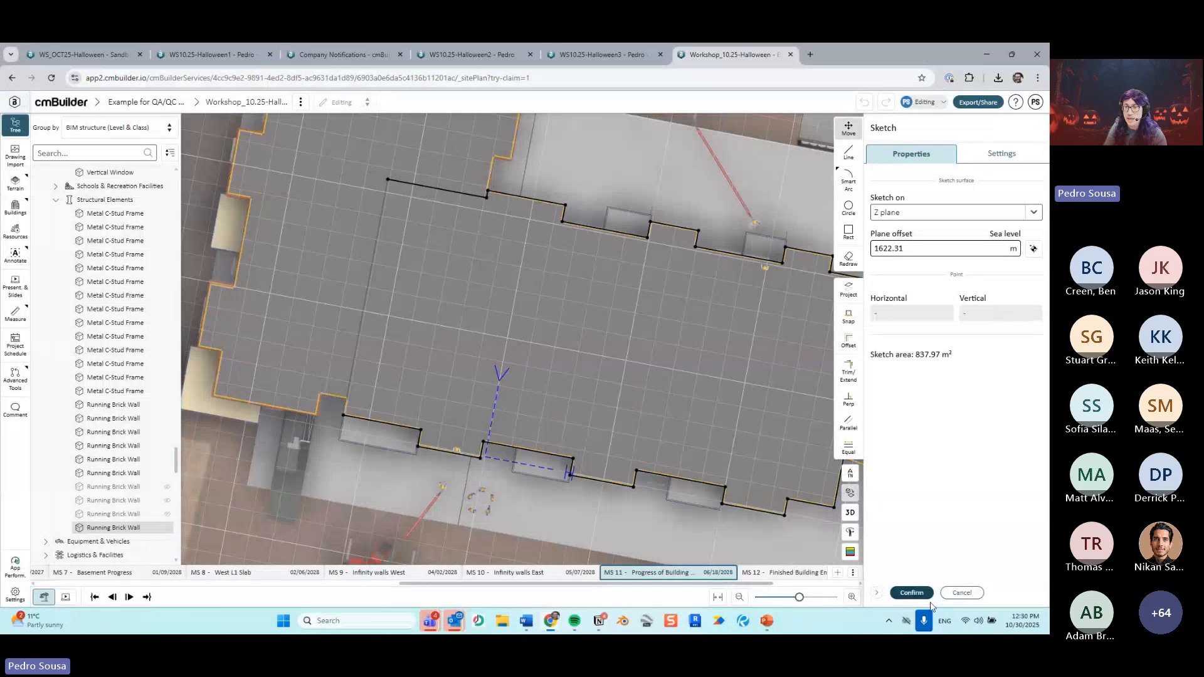
left_click(912, 593)
Step: Examine in plan how the running brick wall meets the slab edge at the facade's inner and outer corners
scroll(670, 418, "up", 8)
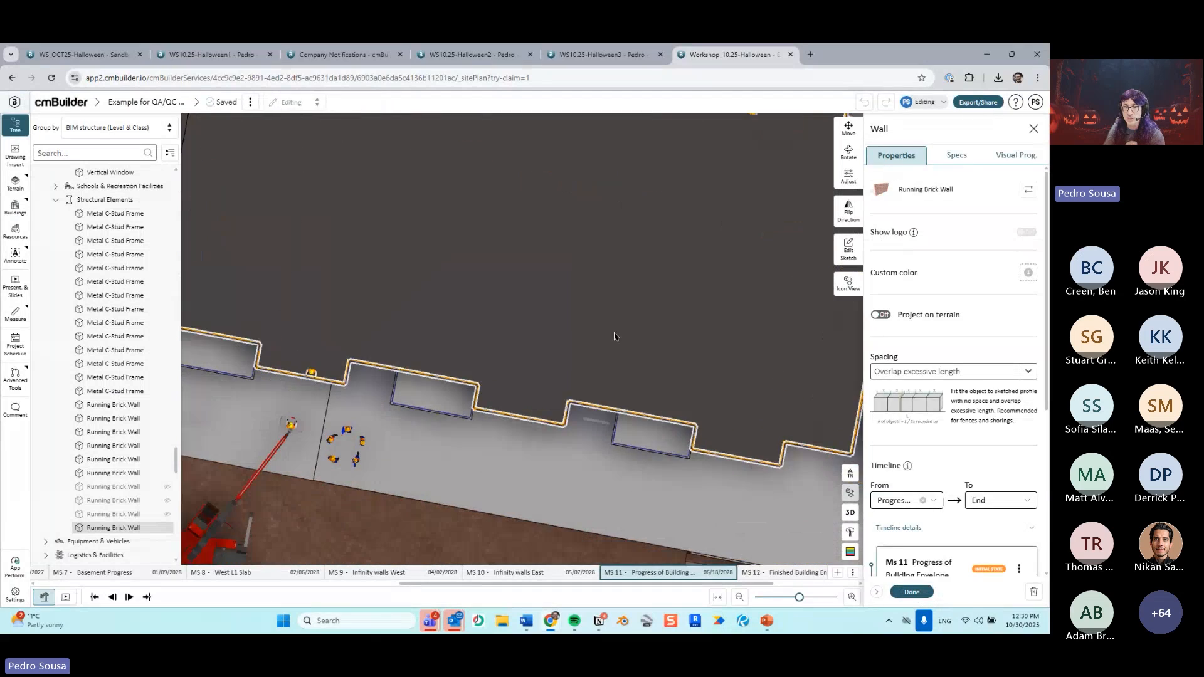
scroll(648, 341, "up", 6)
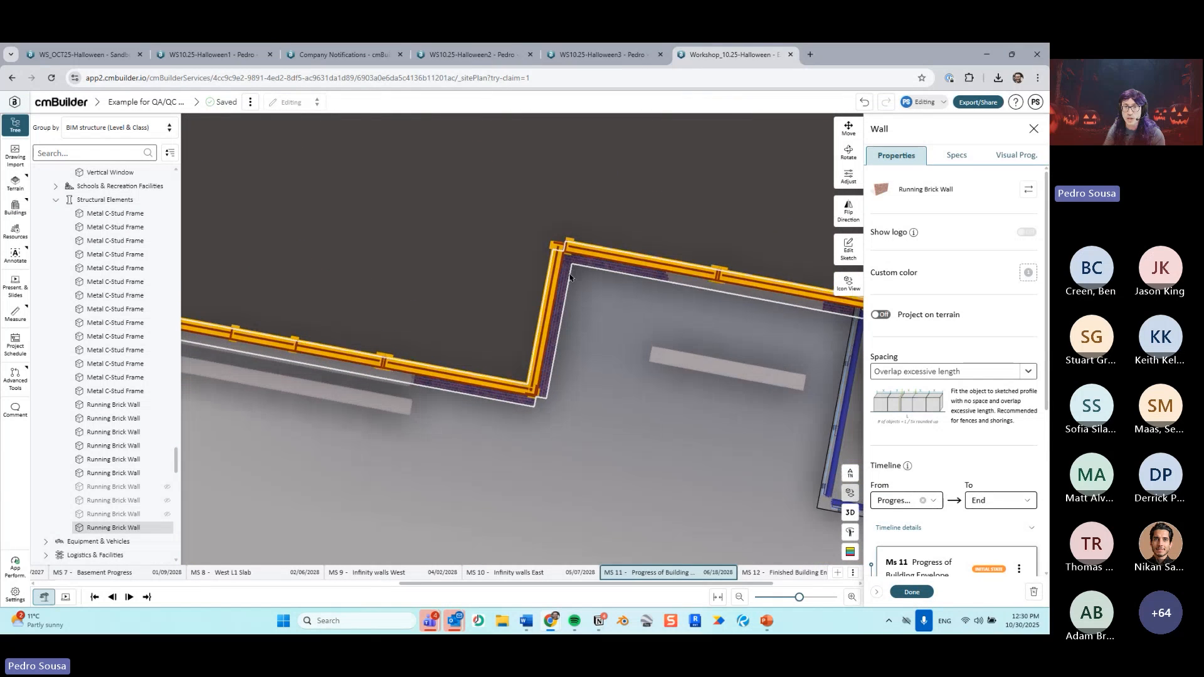
key("ctrl")
key("ctrl")
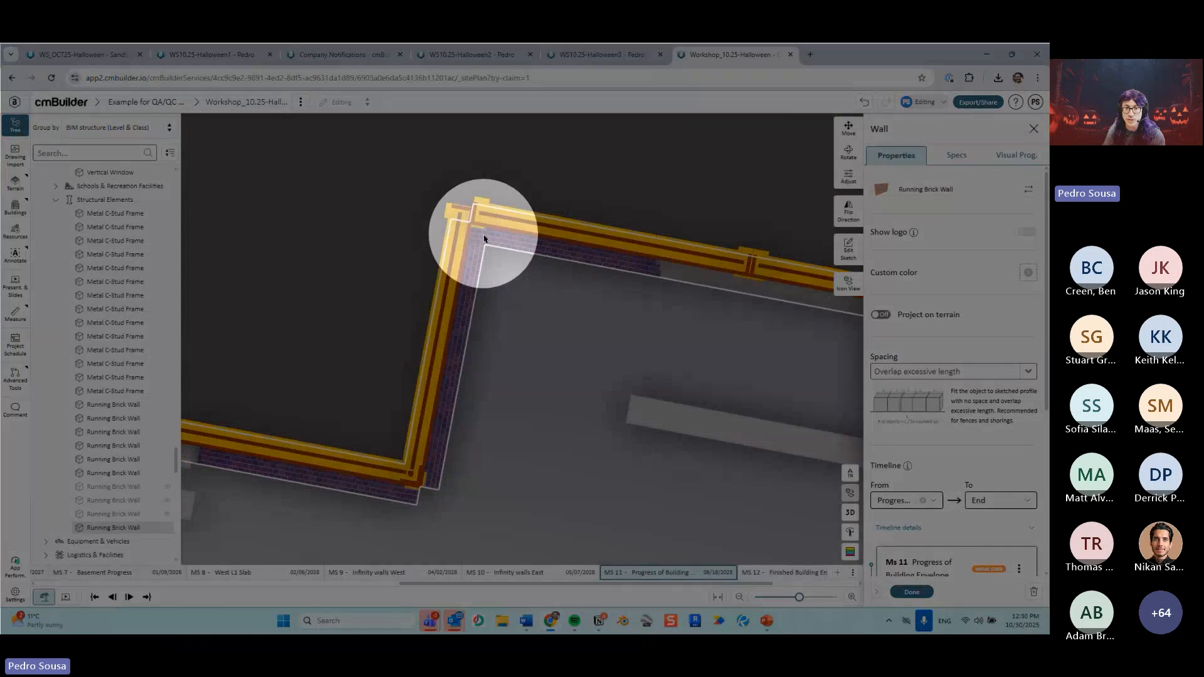
scroll(427, 509, "up", 2)
scroll(428, 508, "up", 3)
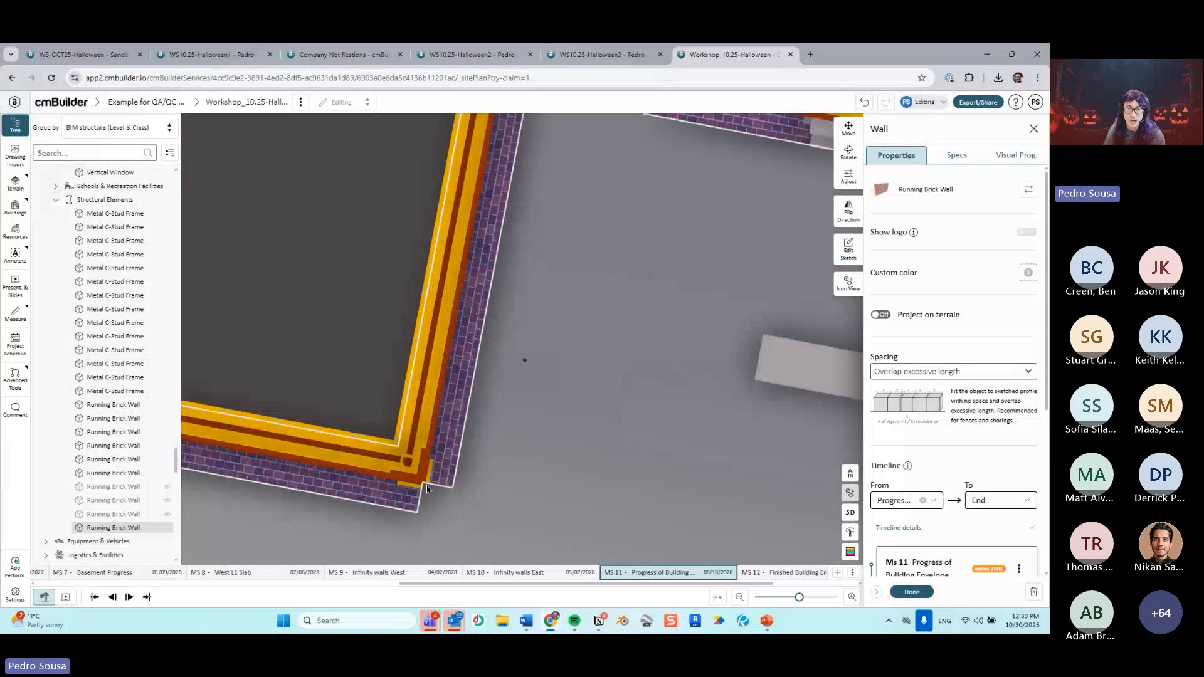
key("ctrl")
key("ctrl")
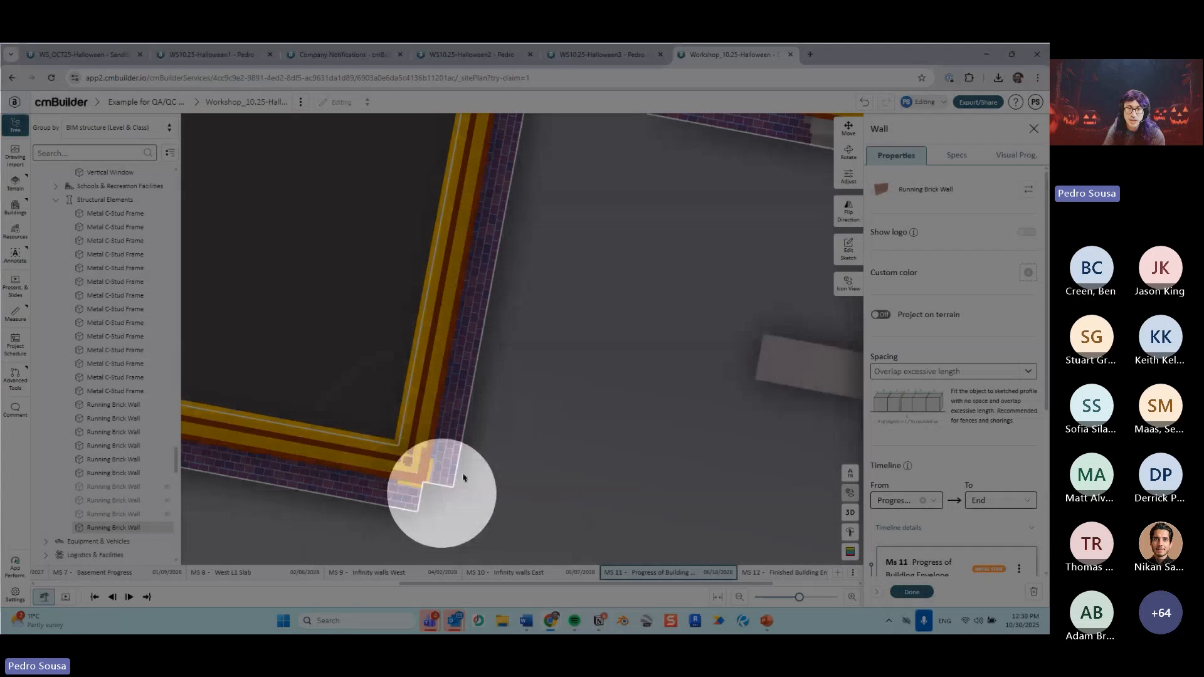
middle_click_drag(552, 150, 524, 357)
key("ctrl")
key("ctrl")
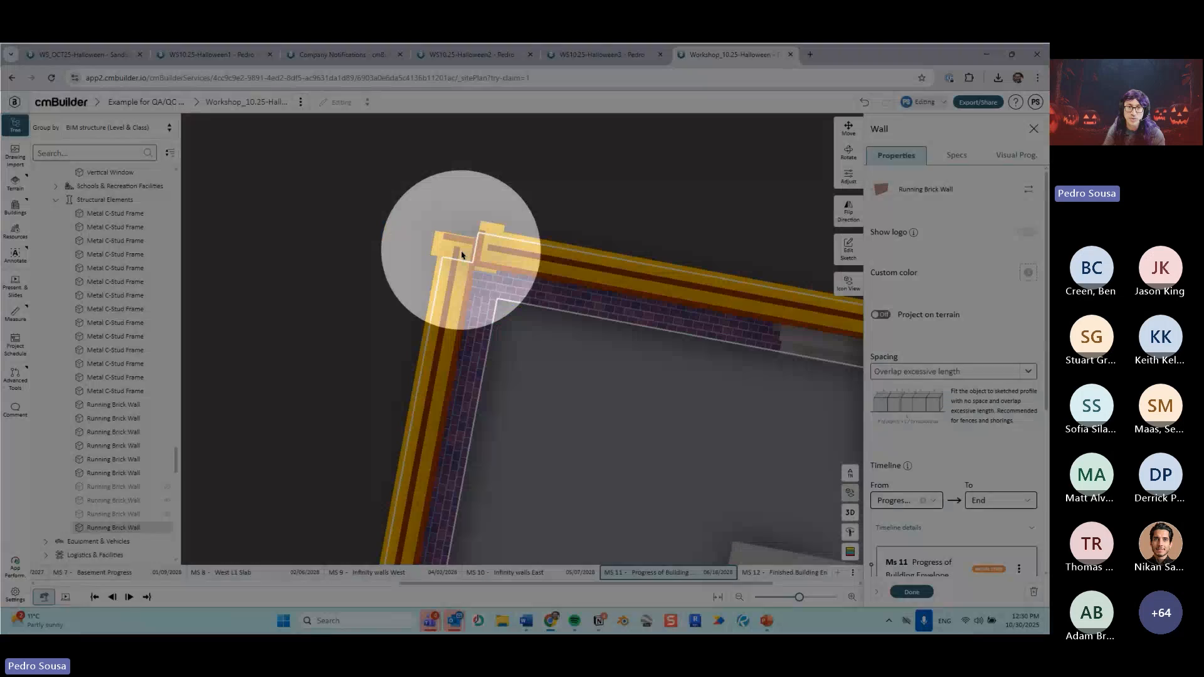
Step: Check the brick wall's outline along the opposite facade in plan and finish editing the wall
scroll(482, 259, "down", 10)
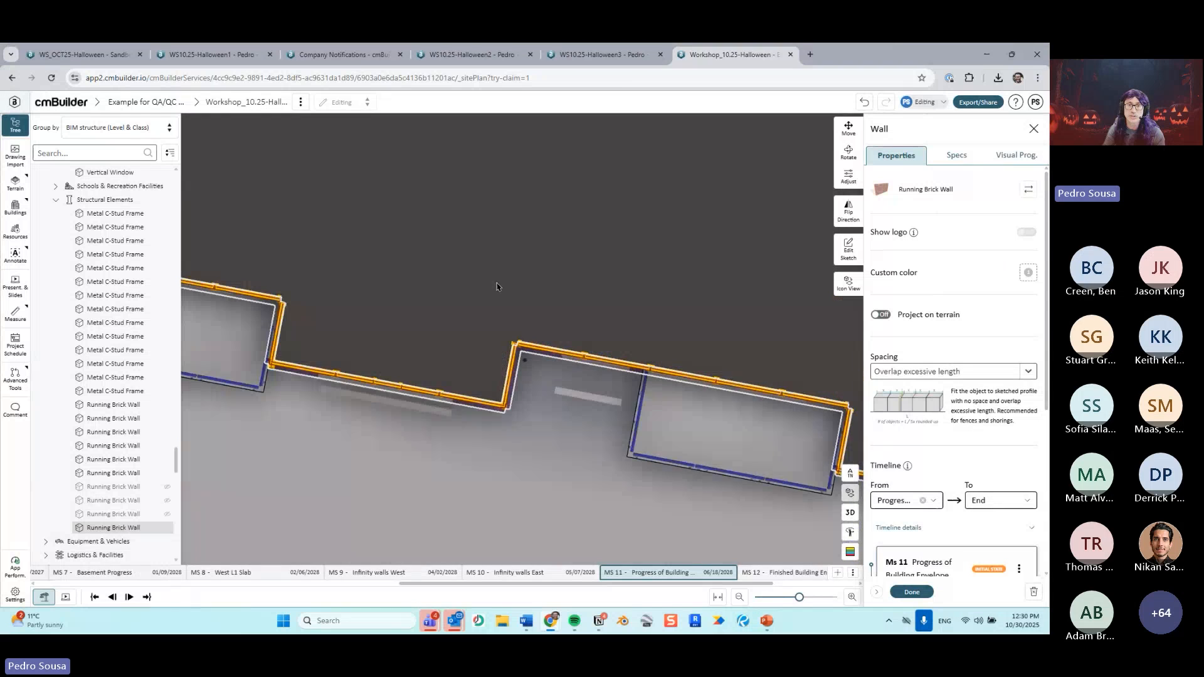
middle_click_drag(251, 496, 447, 366)
scroll(446, 366, "up", 4)
scroll(513, 392, "up", 3)
middle_click_drag(370, 439, 385, 352)
scroll(397, 383, "down", 5)
middle_click_drag(571, 431, 494, 359)
scroll(494, 361, "down", 3)
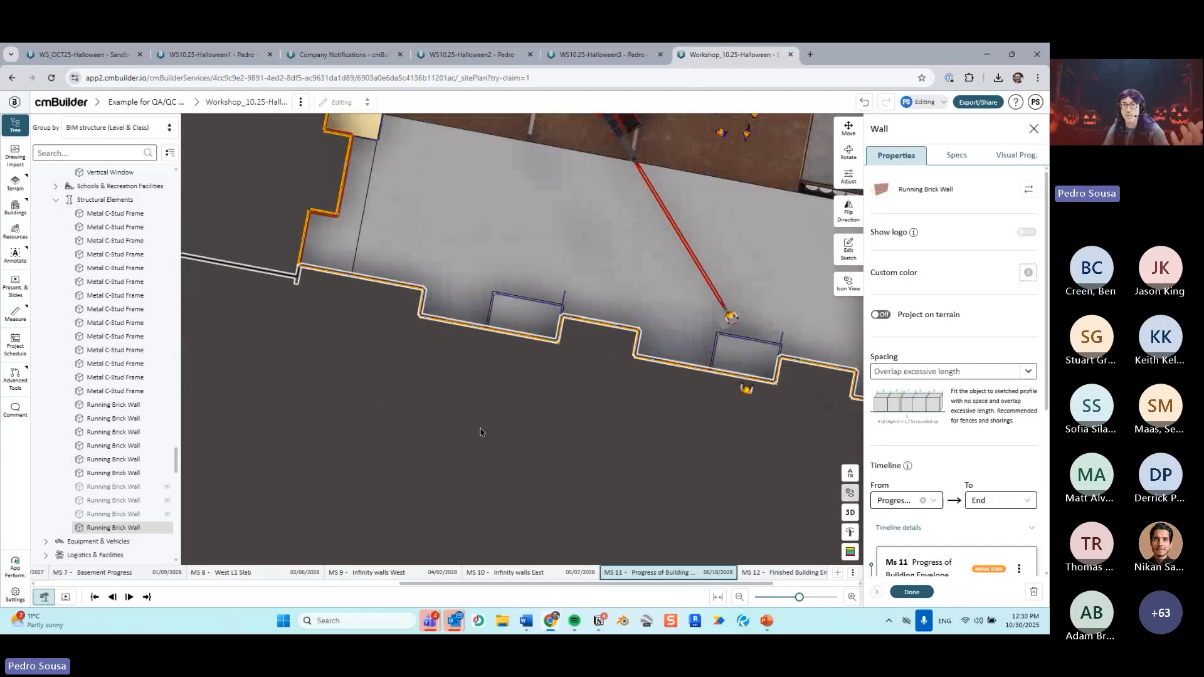
middle_click_drag(484, 430, 492, 384)
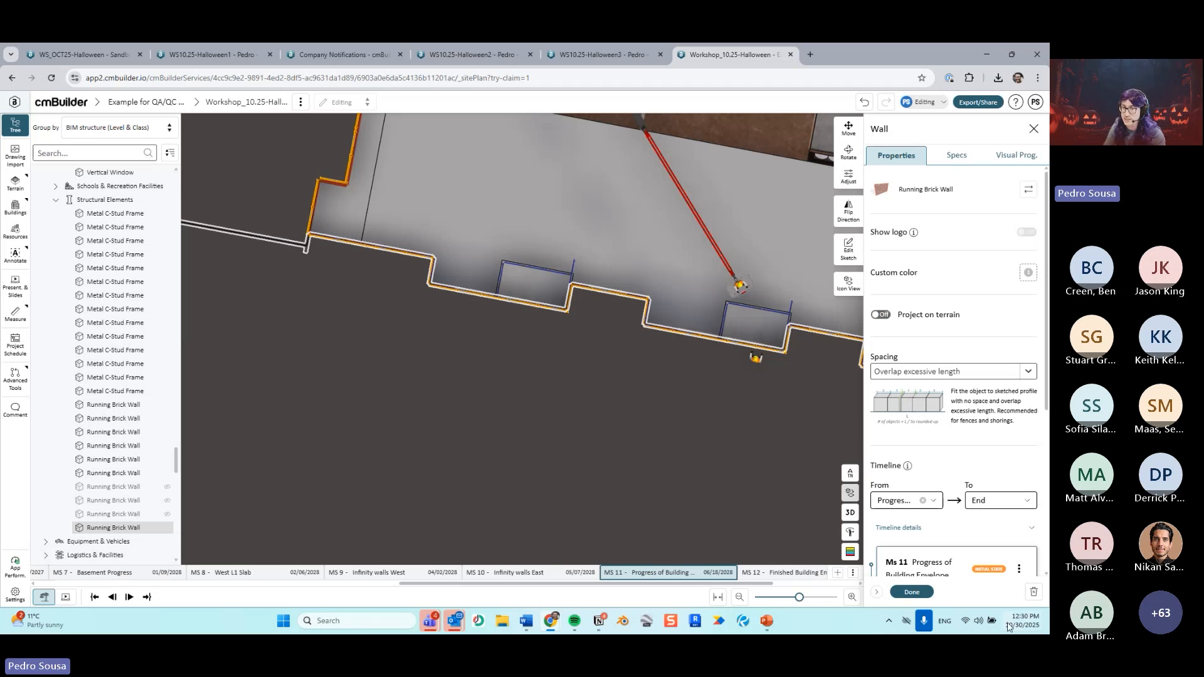
left_click(912, 592)
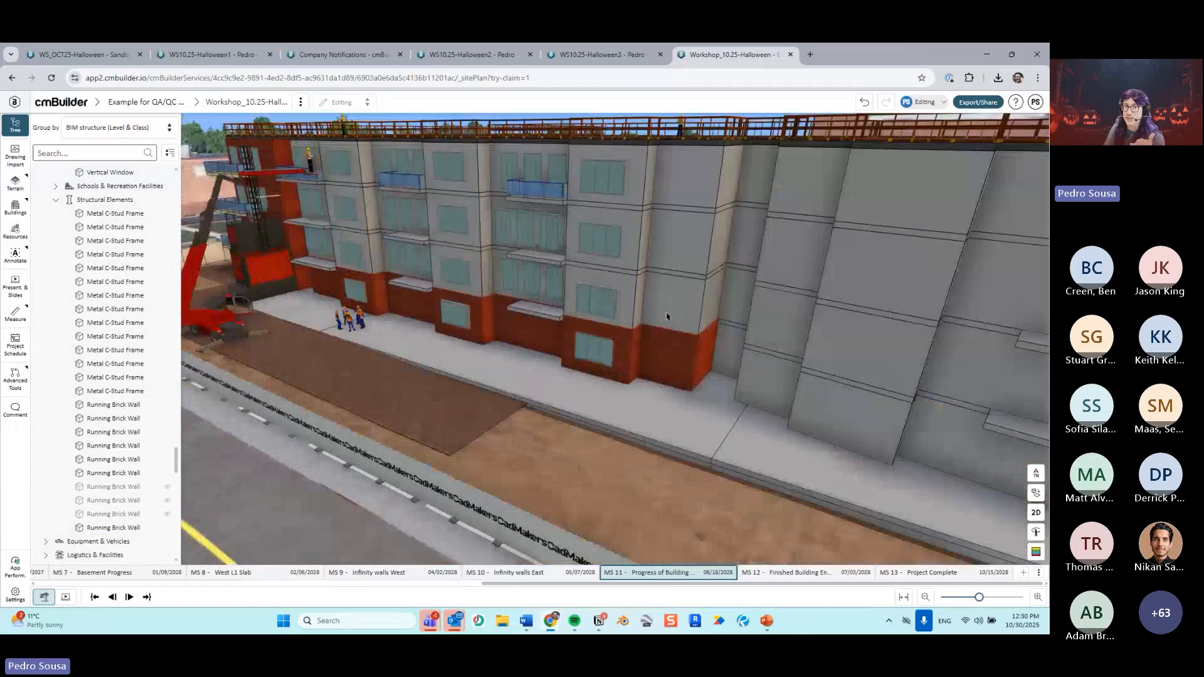
Step: Review the open-ended brick wall and the street-side site hoarding from a wider view, closing the properties
scroll(666, 317, "down", 4)
left_click_drag(662, 321, 478, 315)
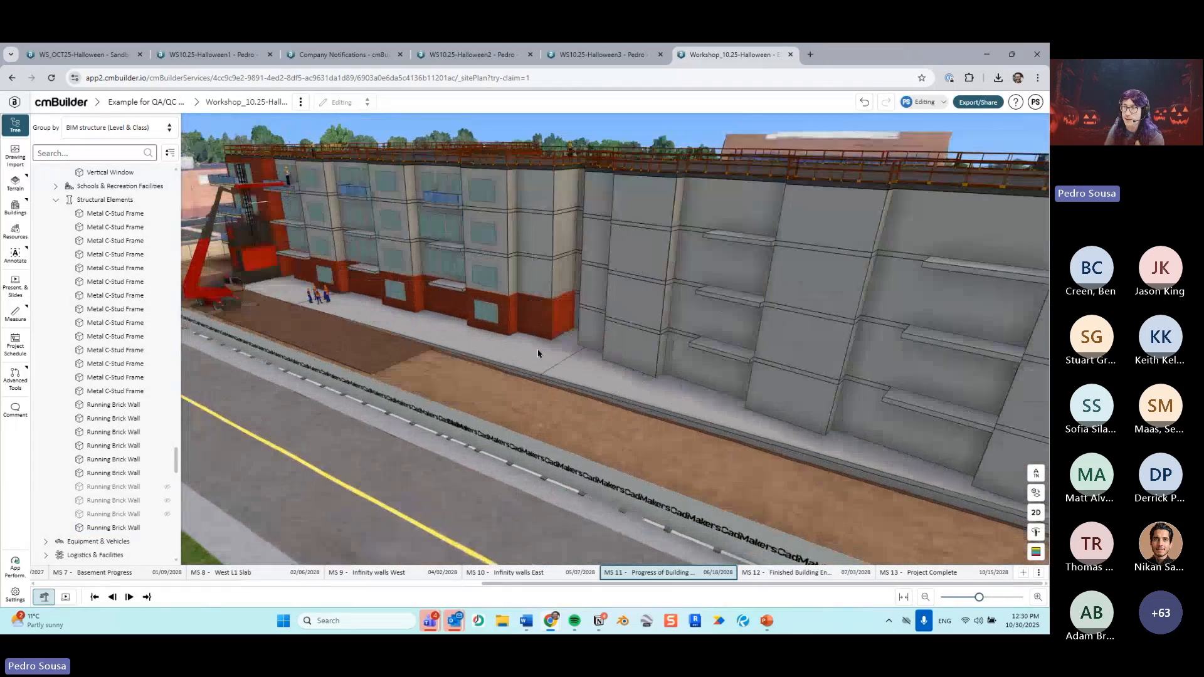
left_click(476, 307)
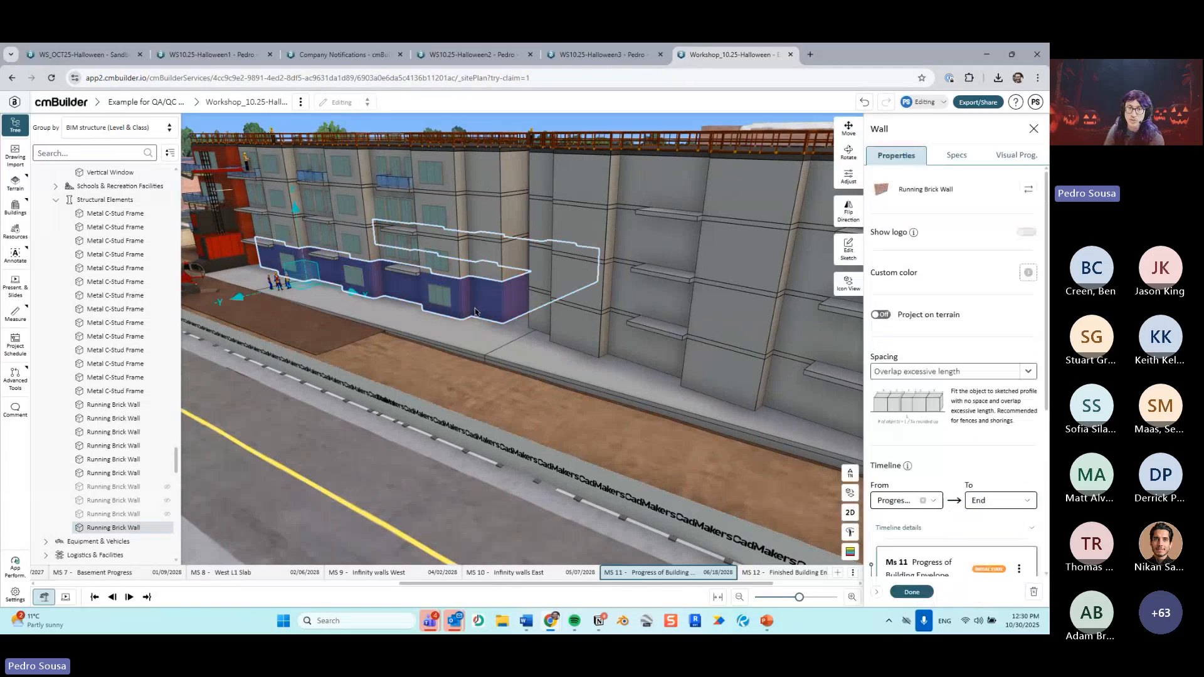
left_click(489, 445)
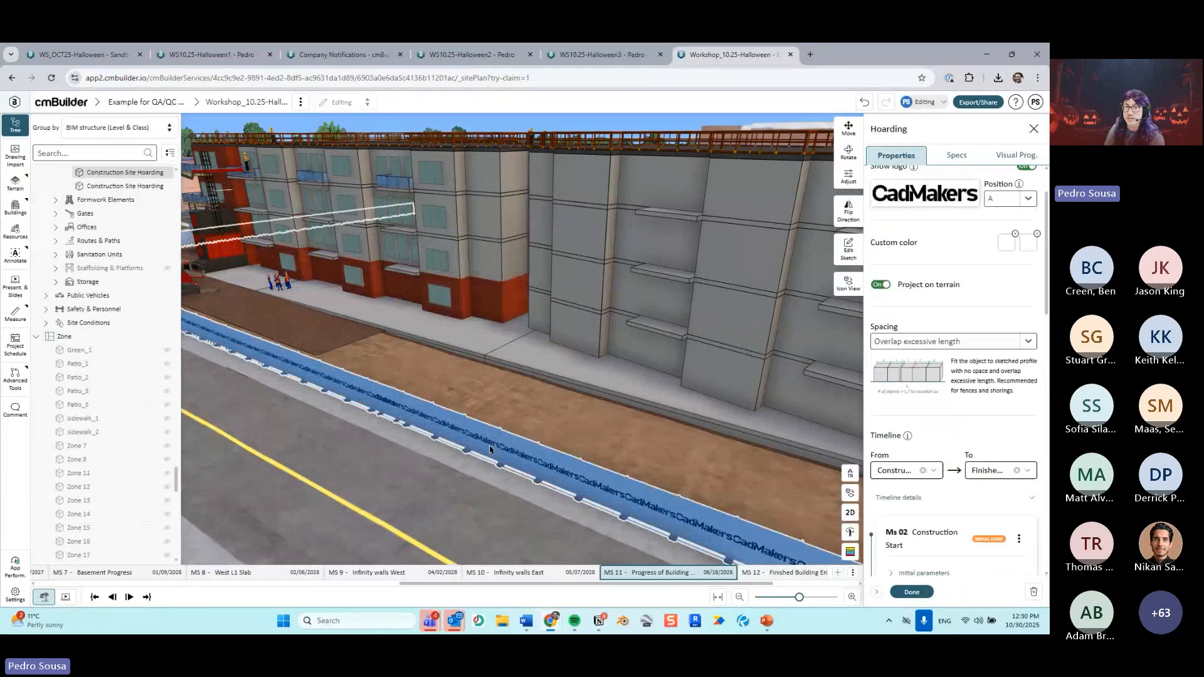
scroll(482, 448, "down", 5)
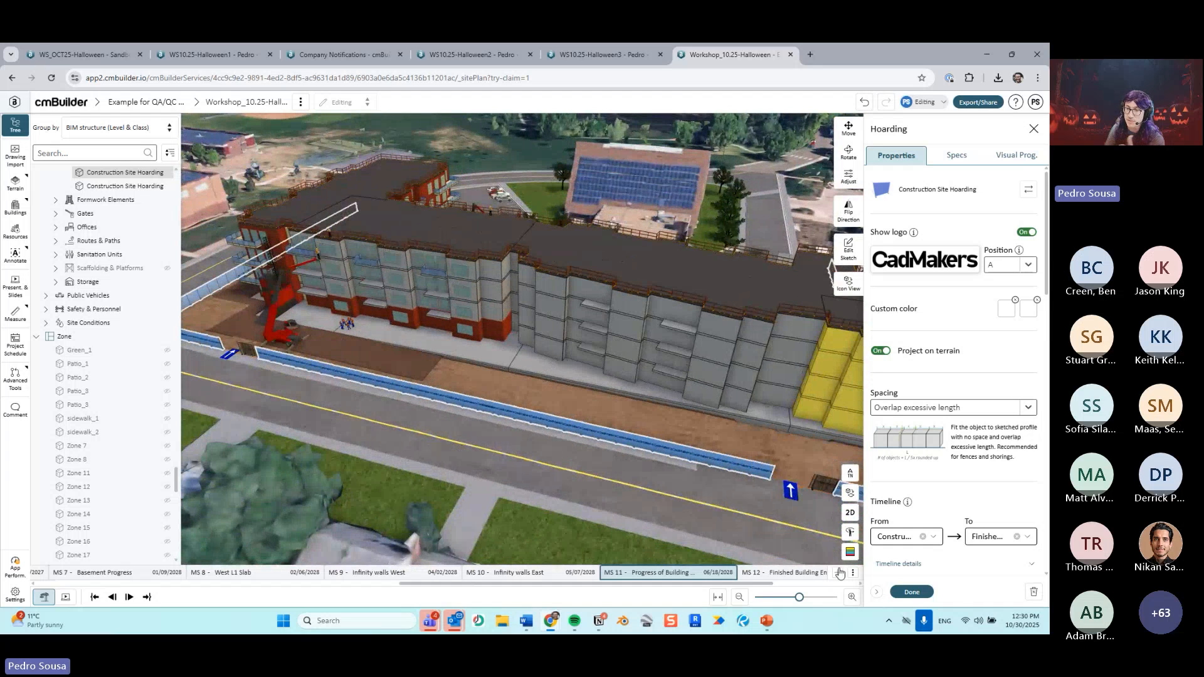
left_click(912, 592)
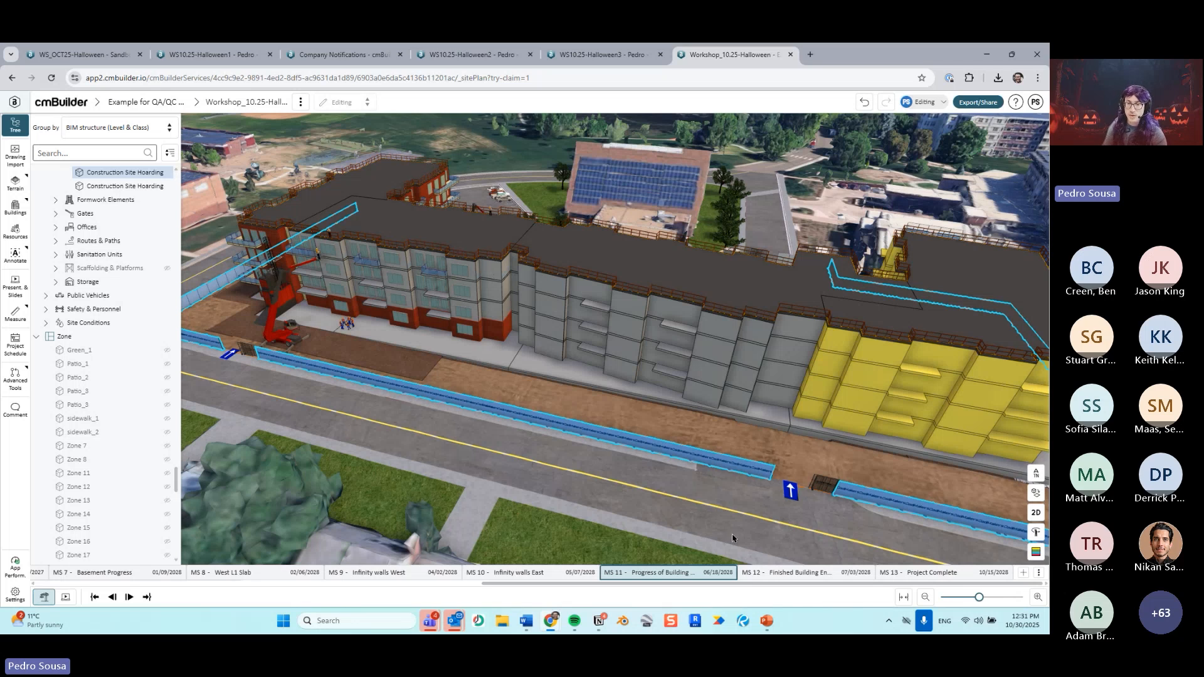
Step: Switch to PowerPoint to show the "Image Overlay – Creating a Horizon" slide and return to the cmBuilder project
left_click(772, 627)
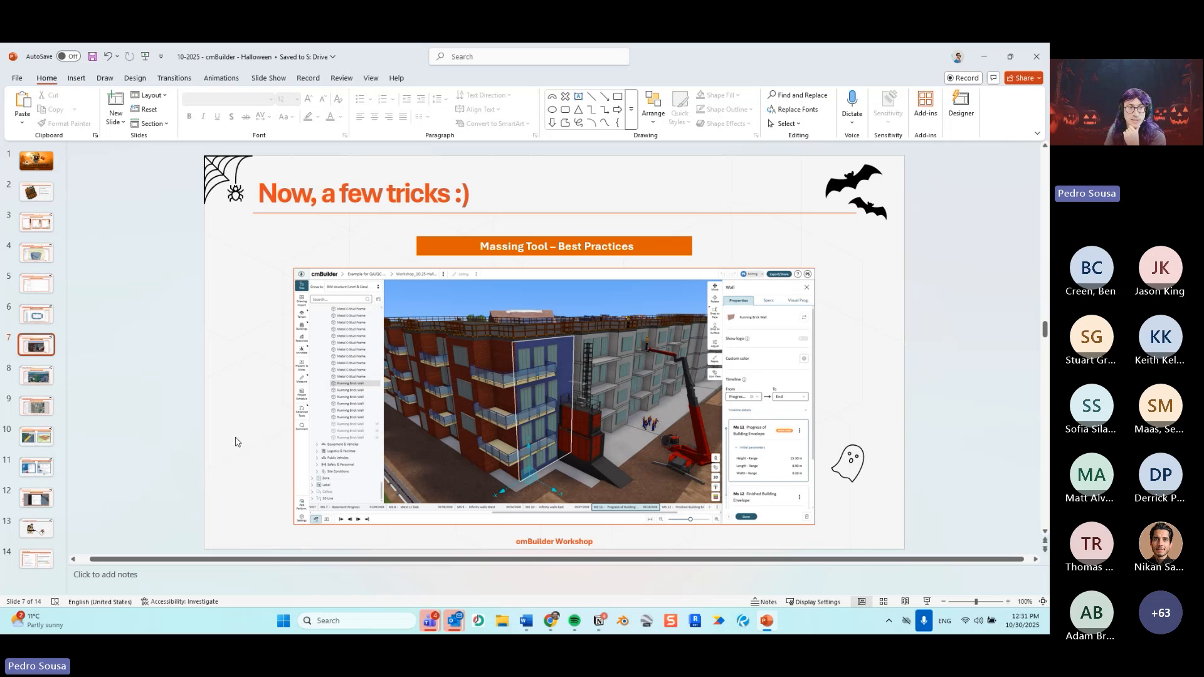
left_click(38, 376)
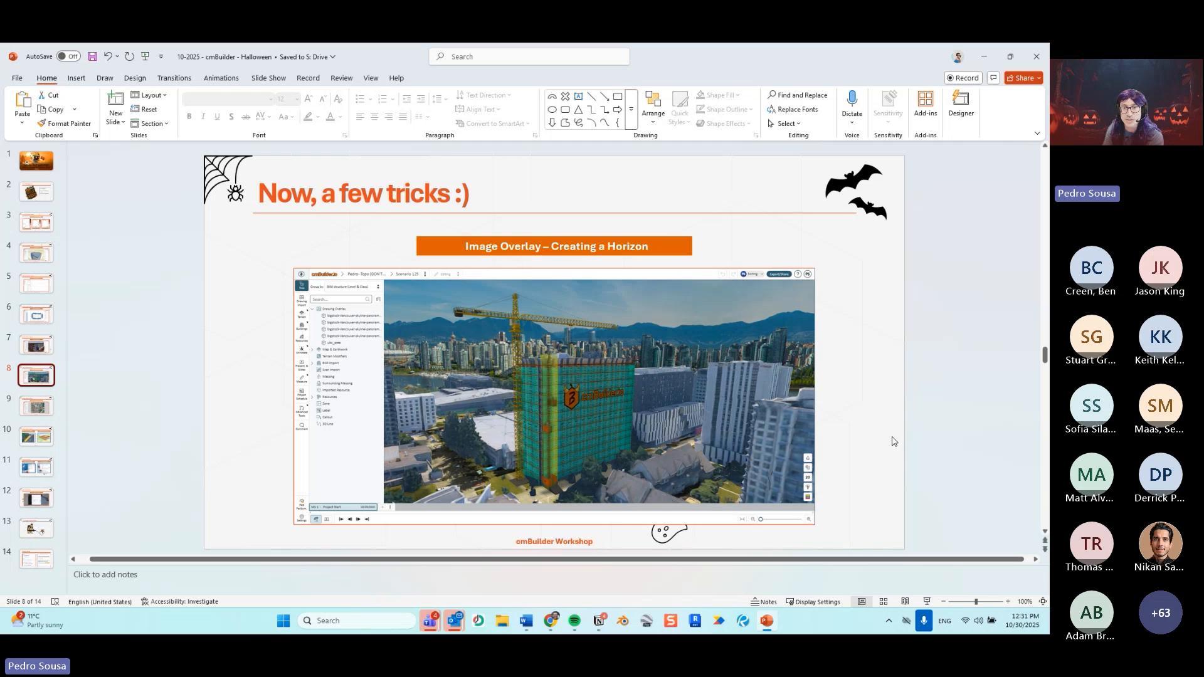
left_click(550, 621)
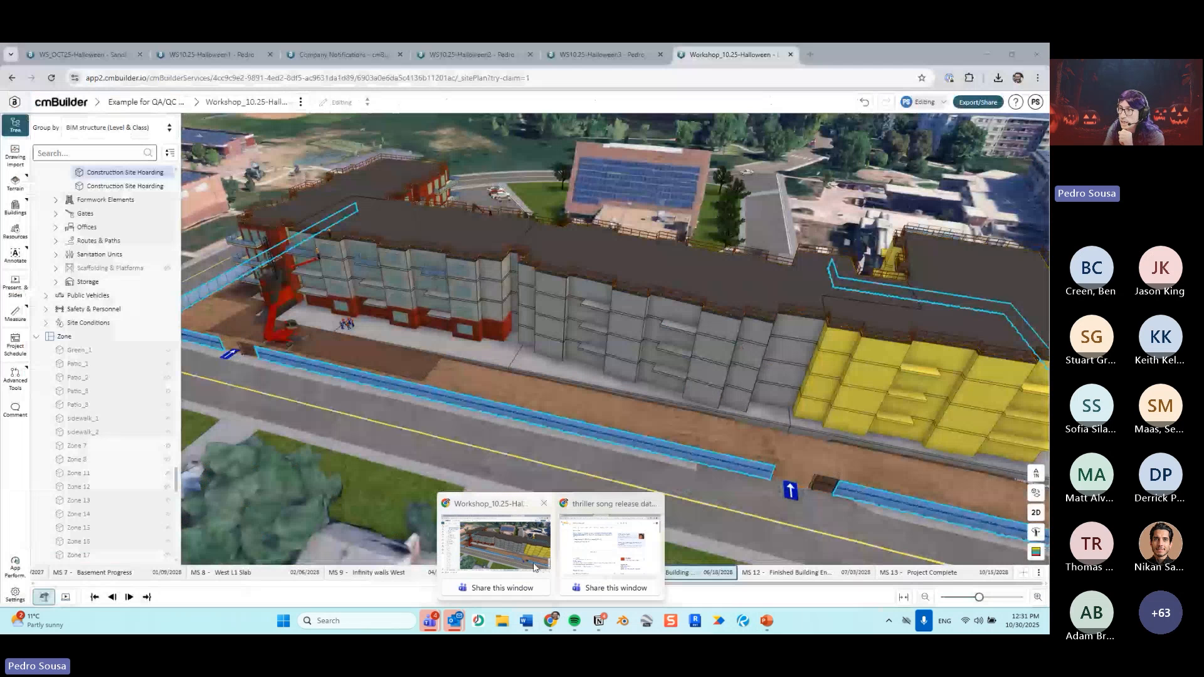
left_click(534, 567)
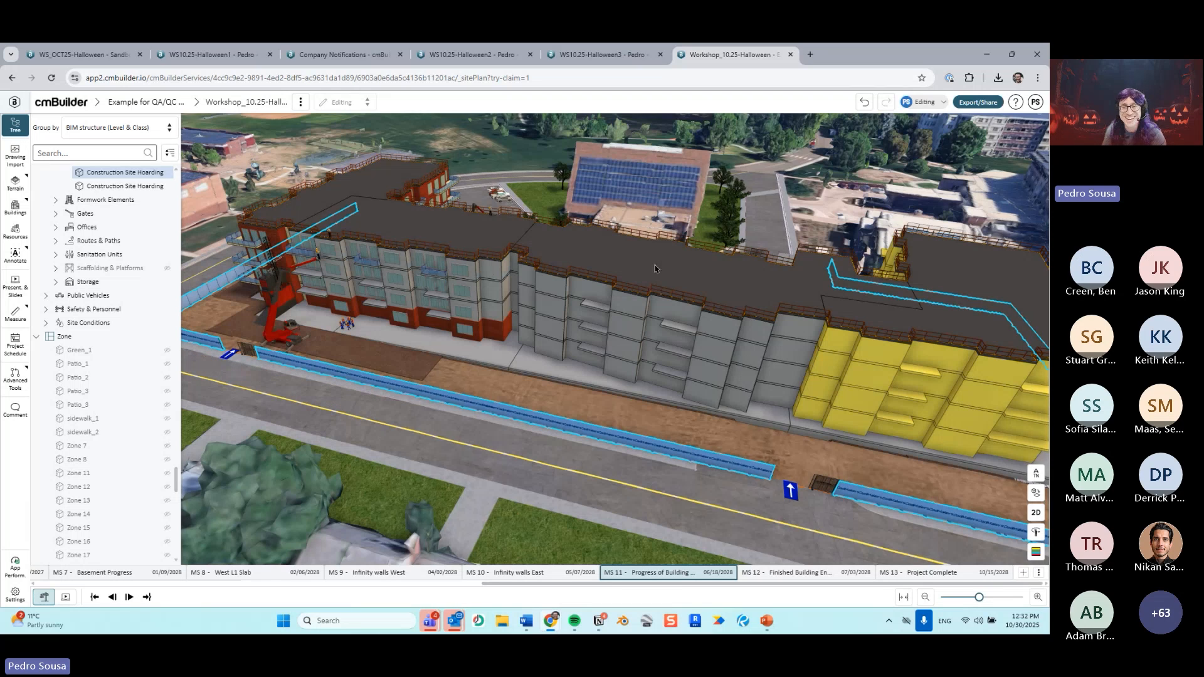
Step: Clear the hoarding selection, inspect the windows and balconies on the street facade, and select a top-floor vertical window
scroll(575, 258, "down", 3)
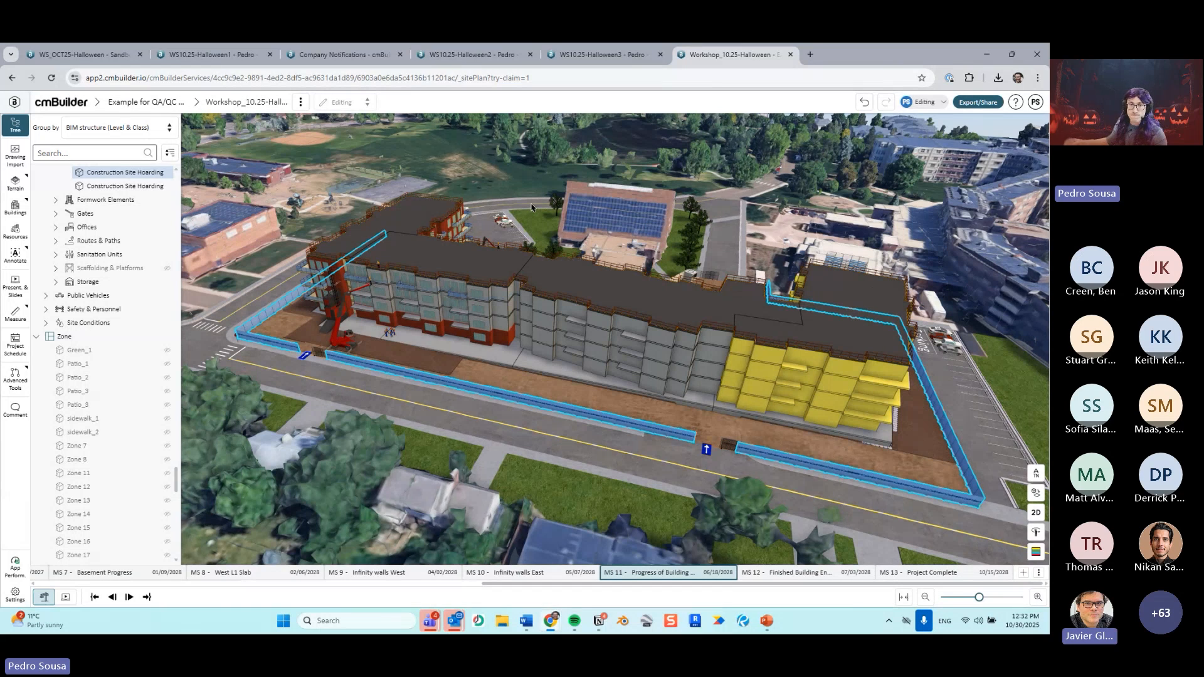
left_click(432, 130)
scroll(496, 335, "up", 8)
left_click_drag(434, 320, 576, 311)
key("Left")
key("Right")
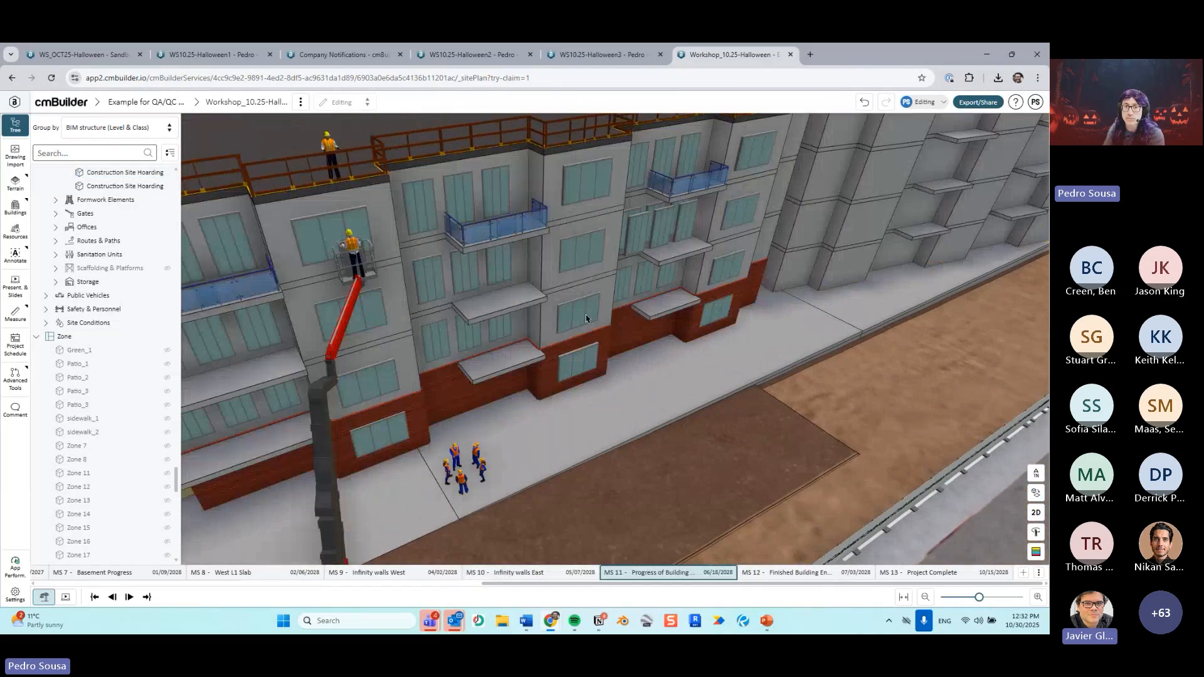
scroll(641, 336, "up", 5)
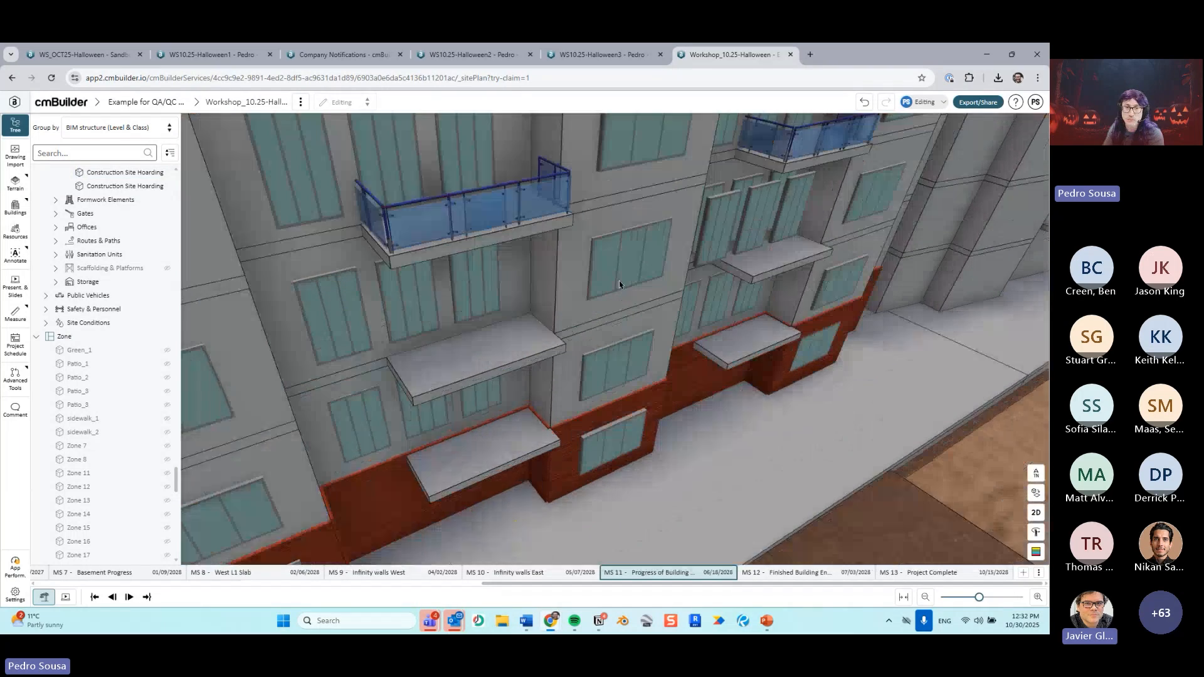
left_click(615, 353)
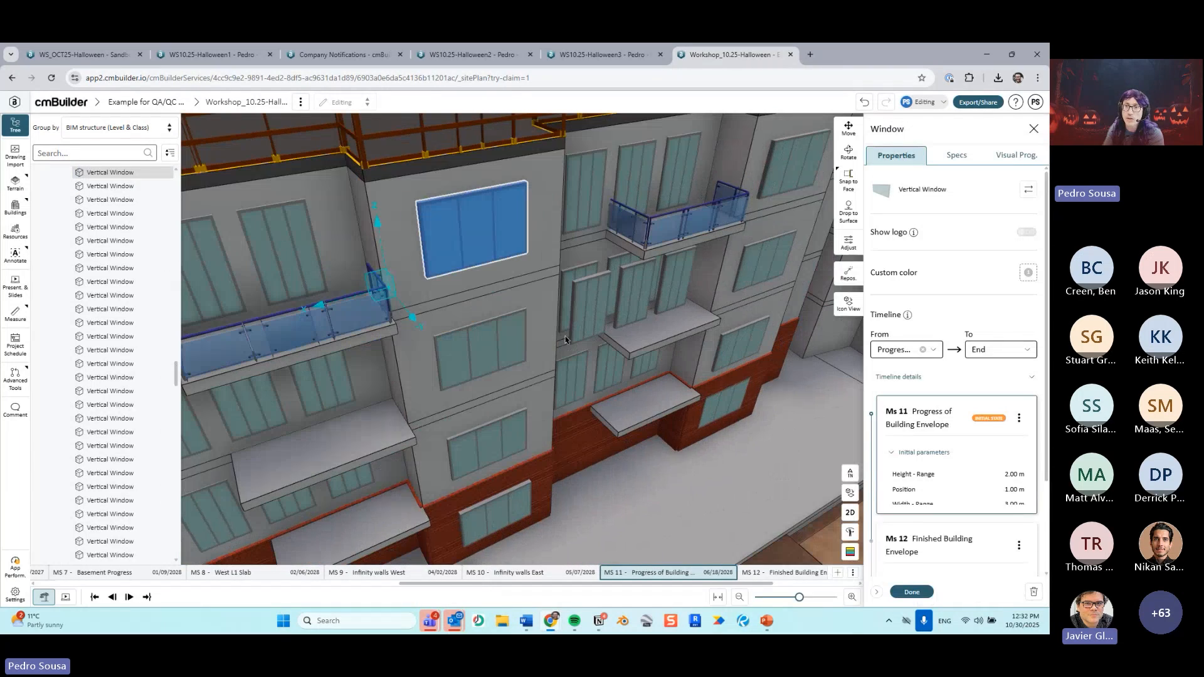
Step: Rotate the selected top-floor window to 41.588° about the X axis and finish editing it
left_click(849, 153)
mouse_move(548, 287)
left_mouse_down()
mouse_move(668, 319)
mouse_move(675, 297)
mouse_move(688, 297)
mouse_move(674, 335)
mouse_move(632, 354)
mouse_move(511, 283)
mouse_move(553, 269)
left_mouse_up()
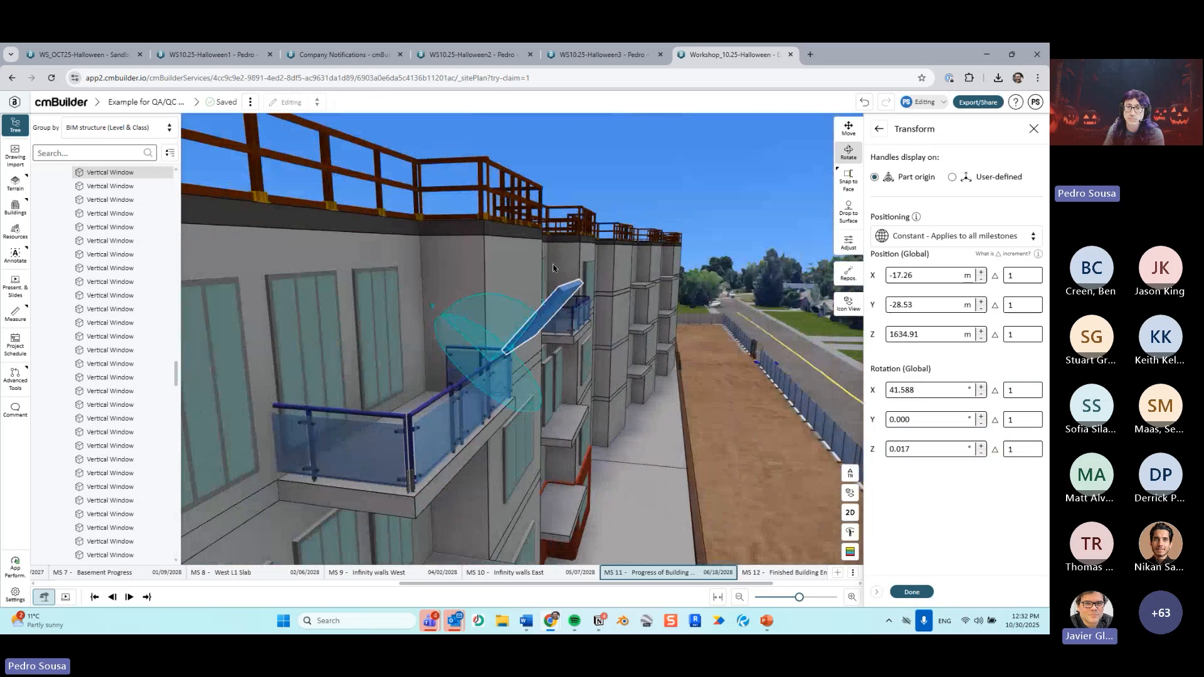
double_click(926, 593)
left_click_drag(627, 301, 542, 406)
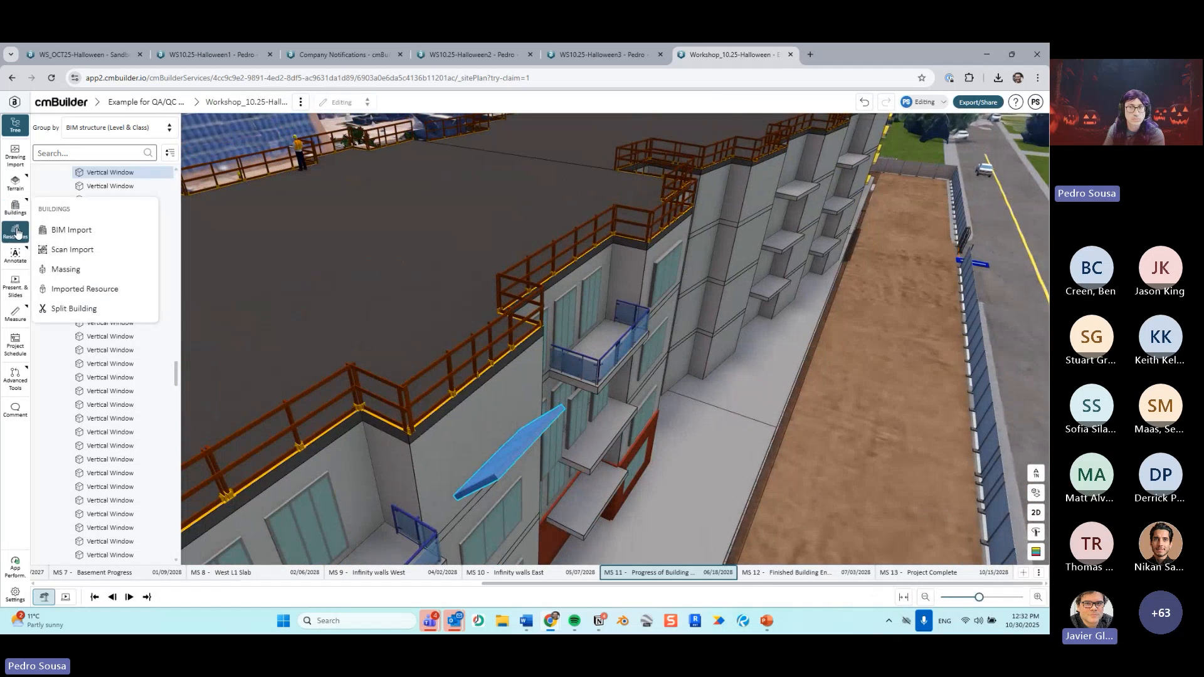
Step: Search all resource categories for "spyd" and place the Cela DT25 Spyder Boom Lift on the roof behind the tilted window
left_click(17, 232)
left_click(903, 189)
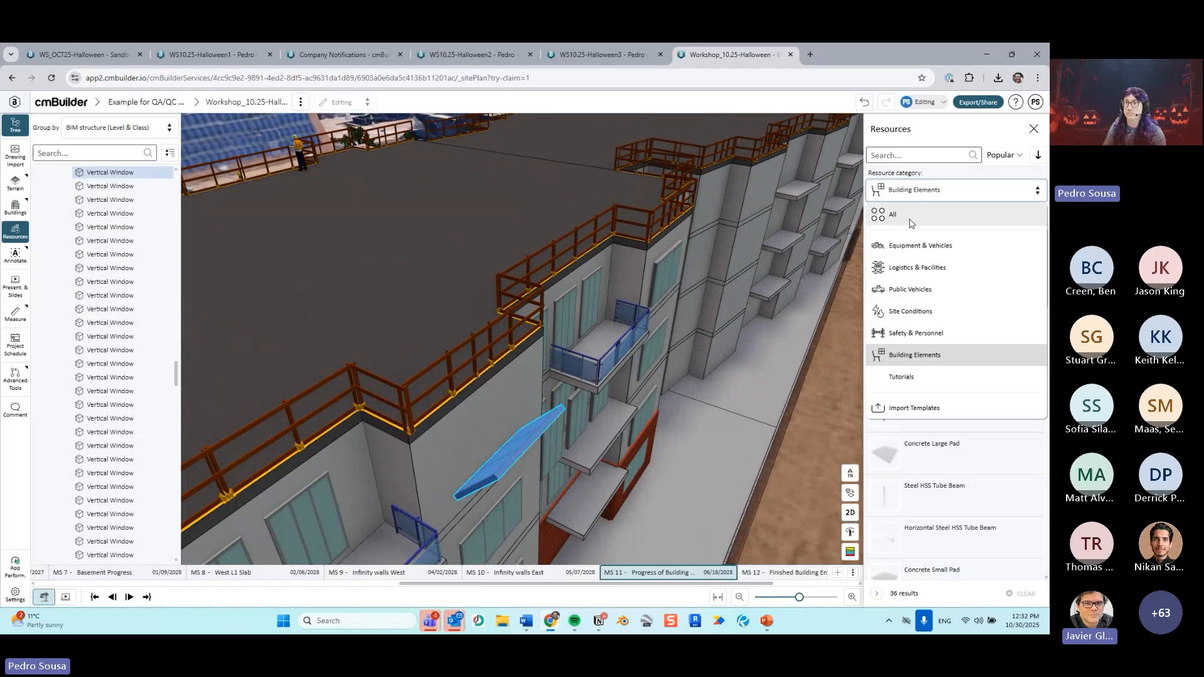
left_click(910, 216)
left_click(913, 156)
type("pyd")
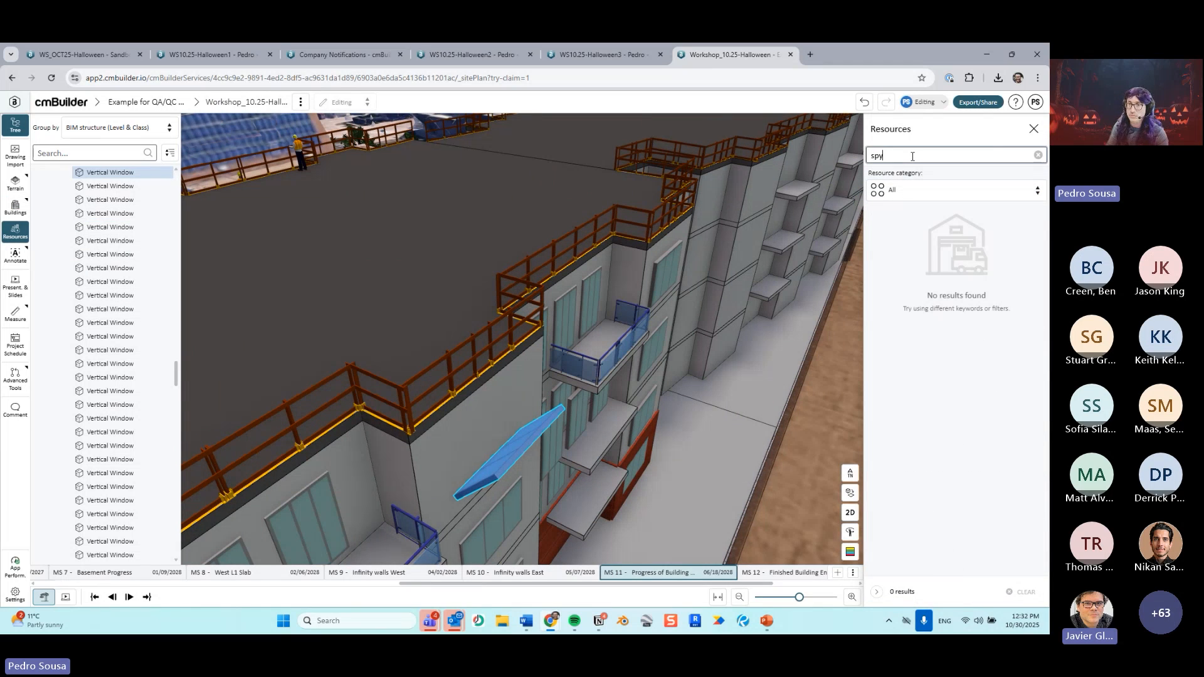
left_click(936, 235)
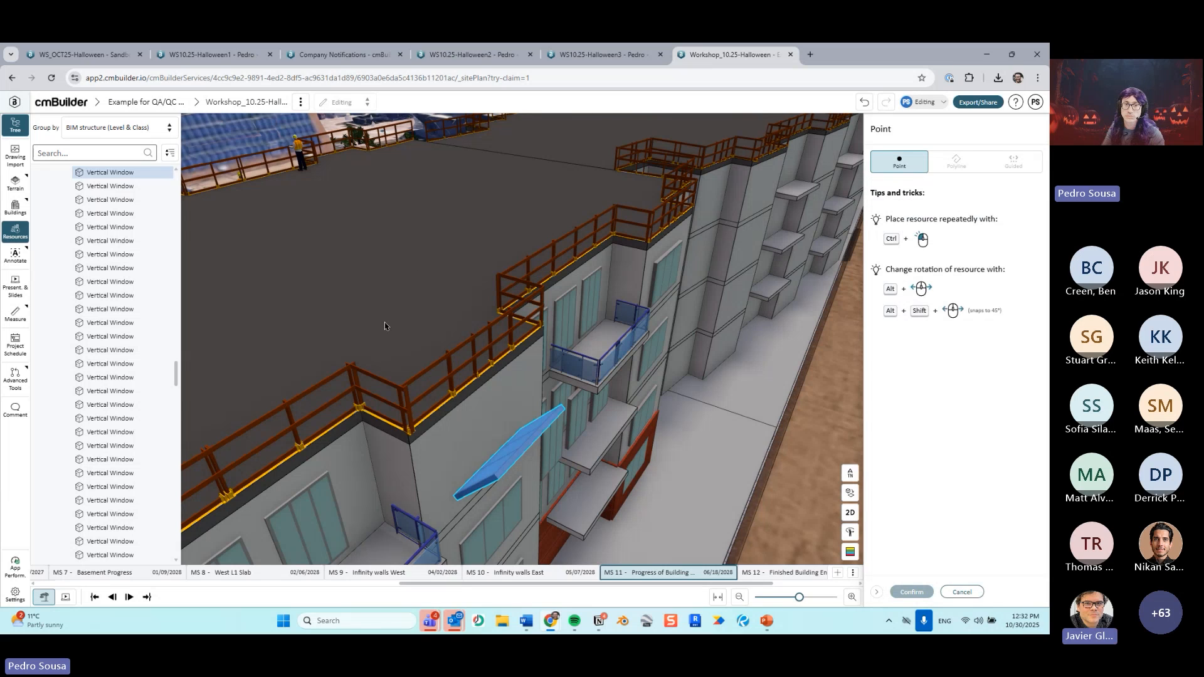
scroll(409, 325, "down", 2)
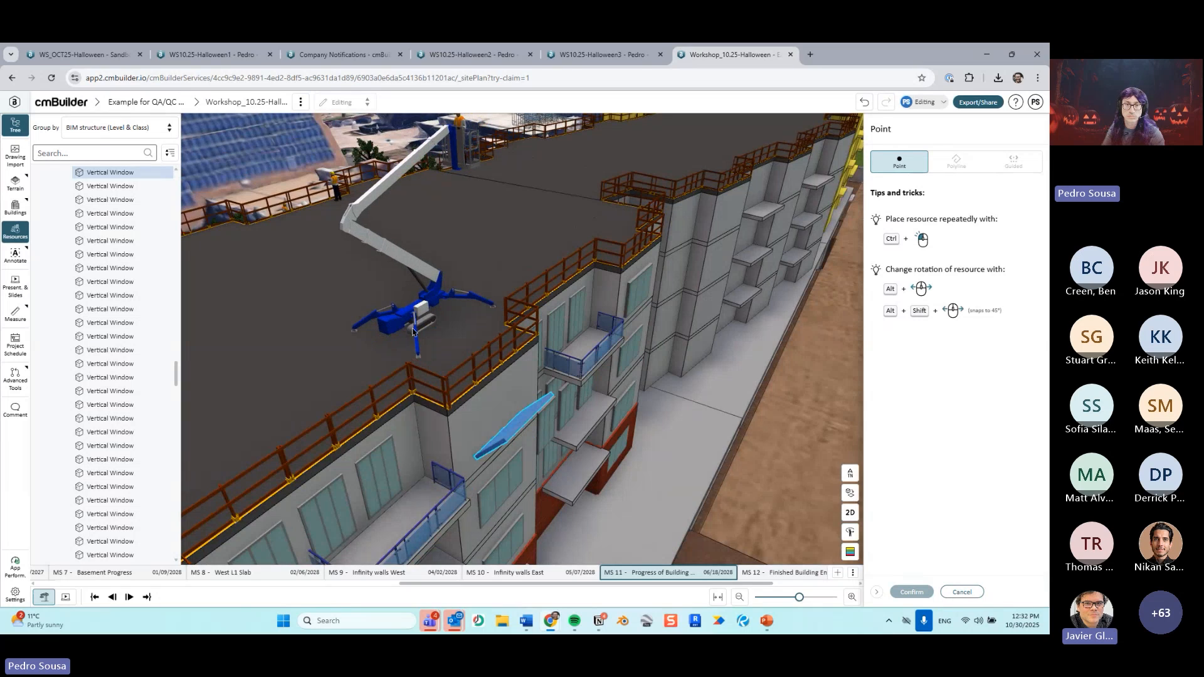
left_click(426, 333)
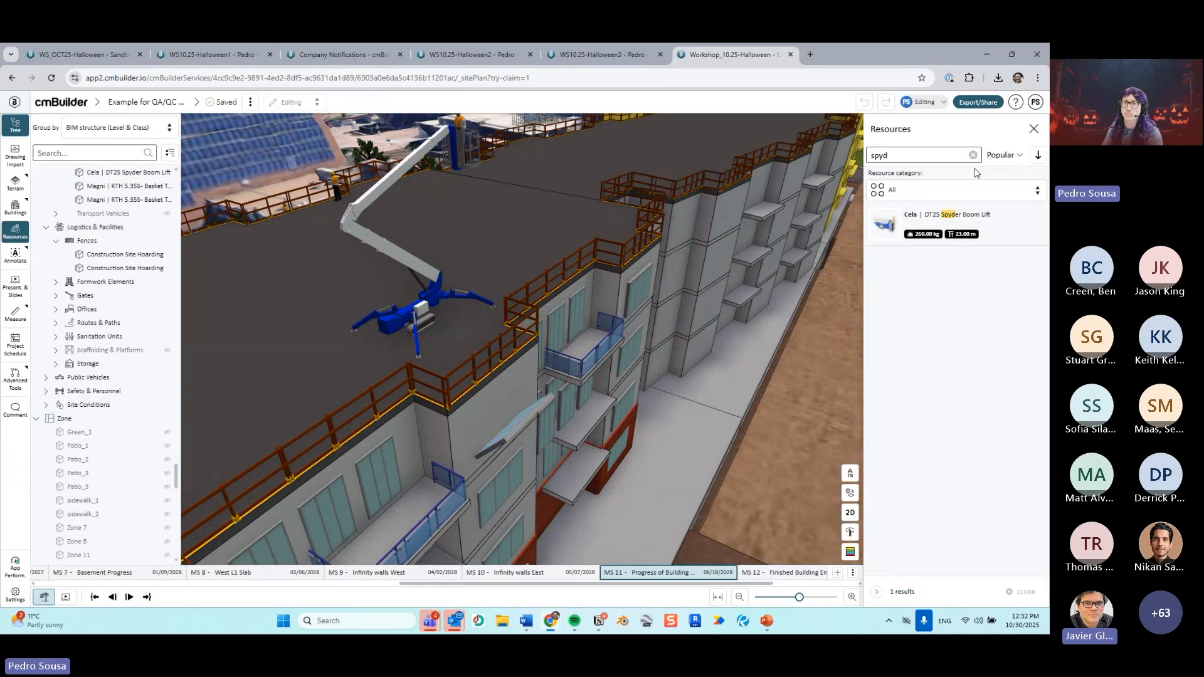
Step: Swap the rooftop boom lift for the Jekko JF545 Spider Crane, searching all resource categories for "spide"
left_click(405, 316)
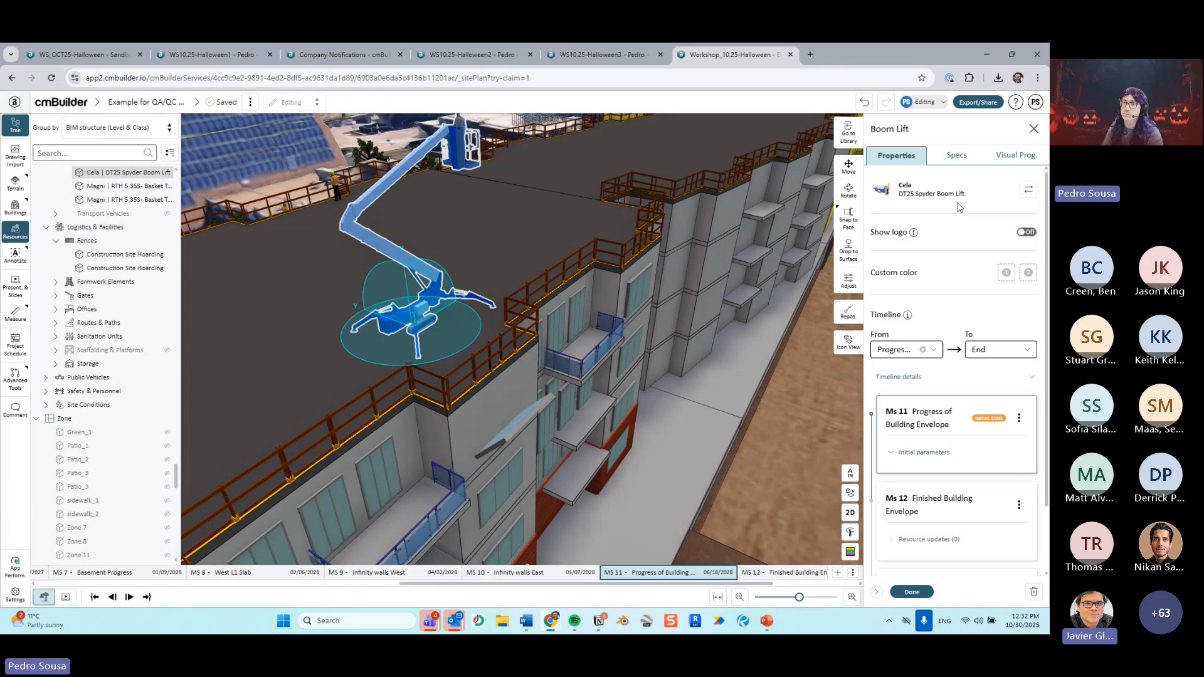
left_click(903, 190)
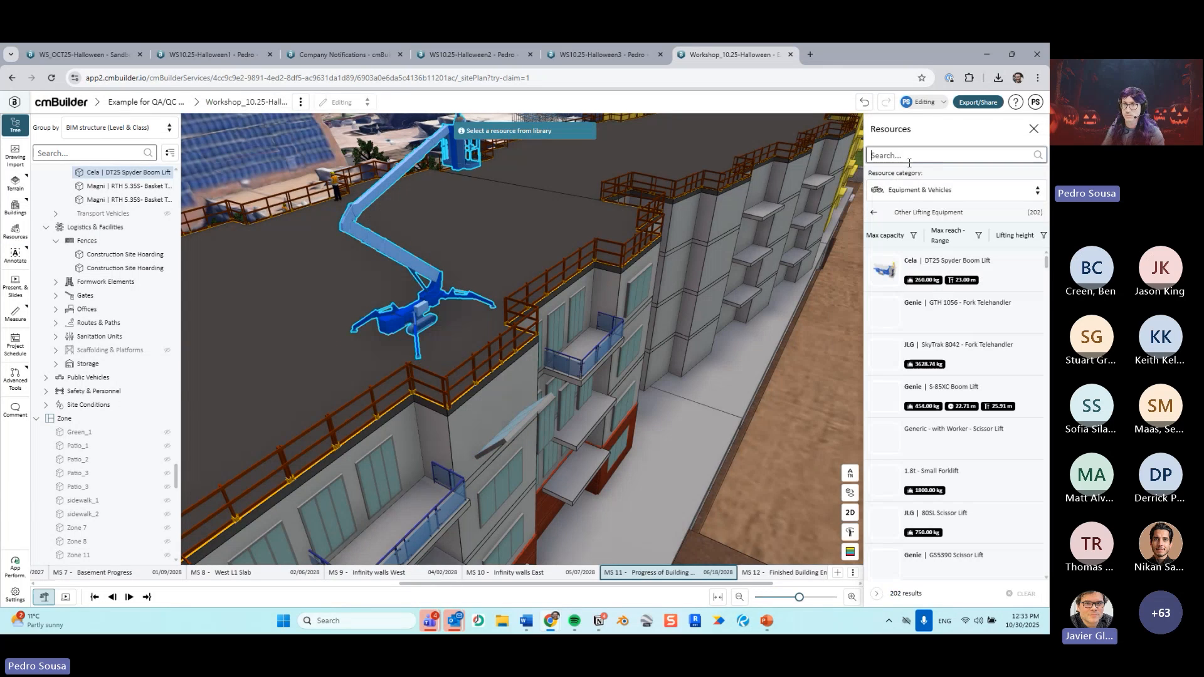
left_click(912, 195)
left_click(912, 216)
left_click(918, 156)
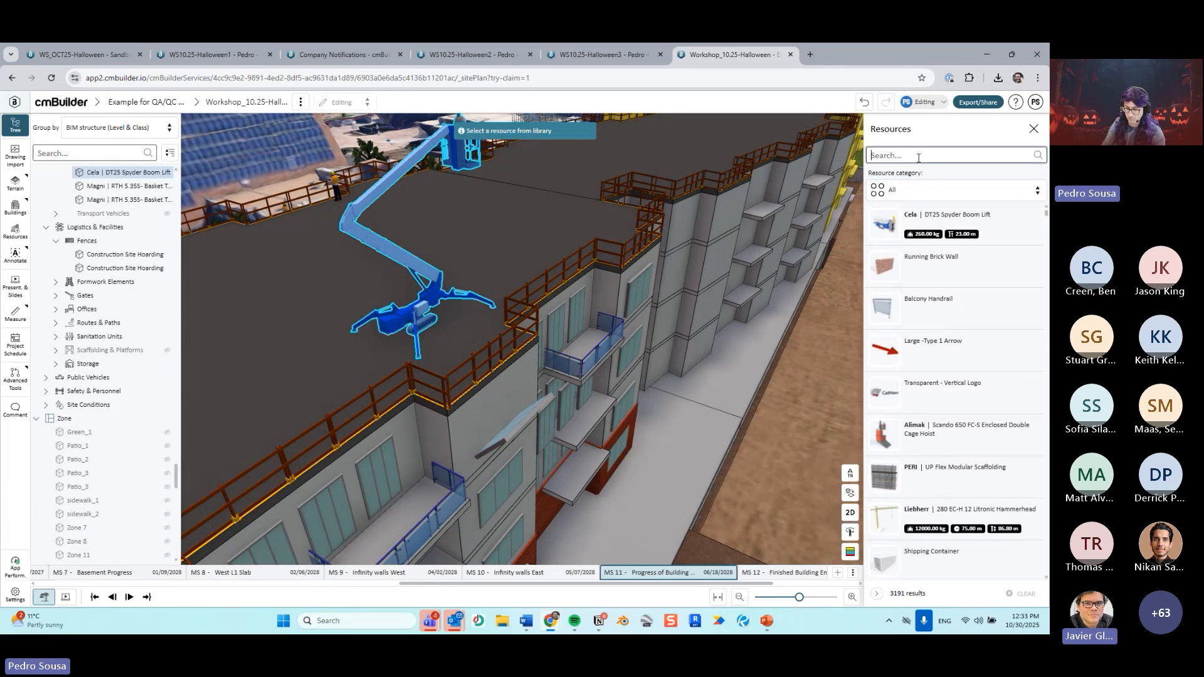
type("spide")
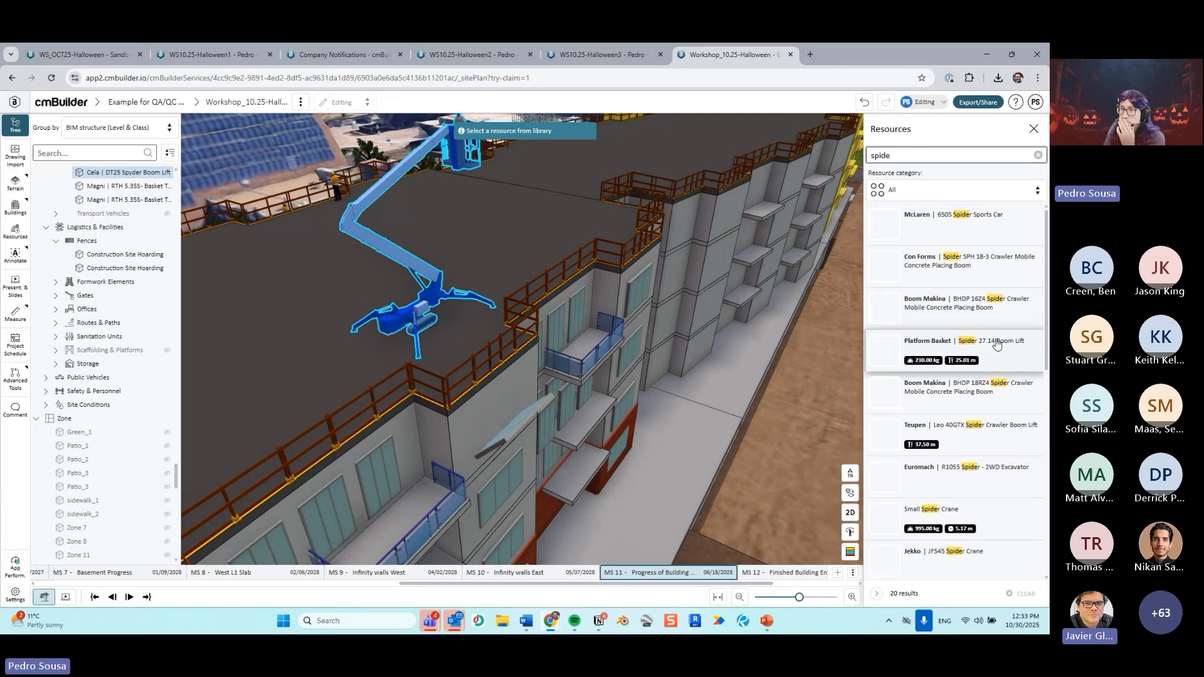
left_click(979, 518)
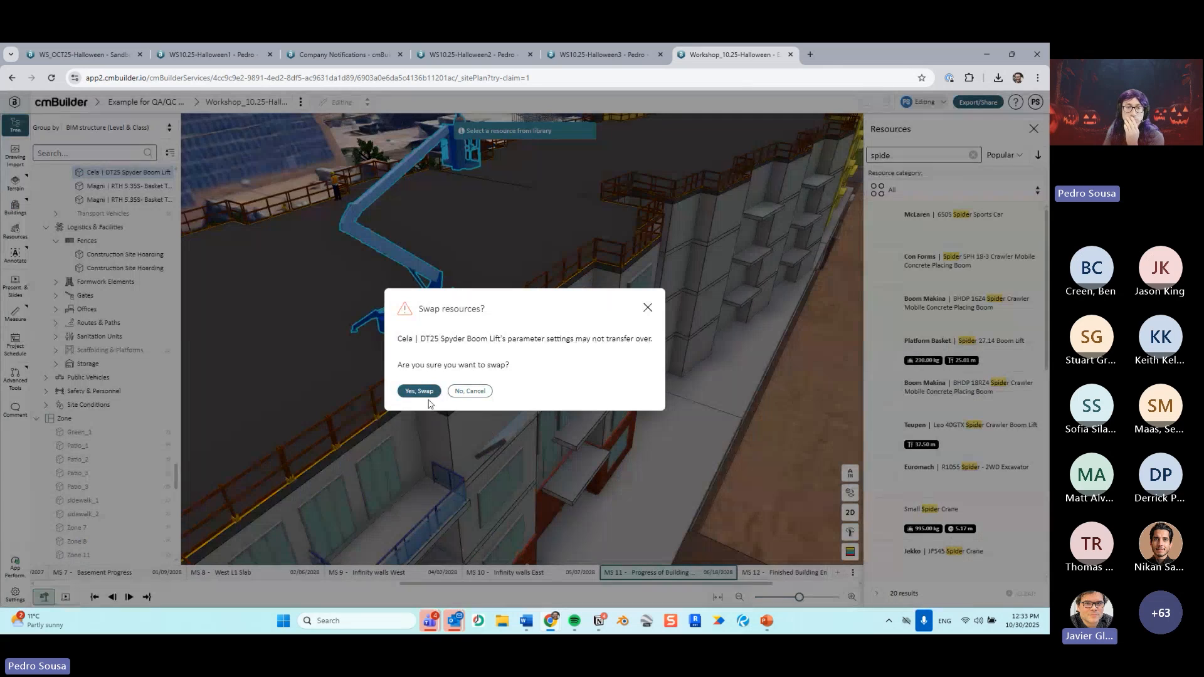
left_click(424, 394)
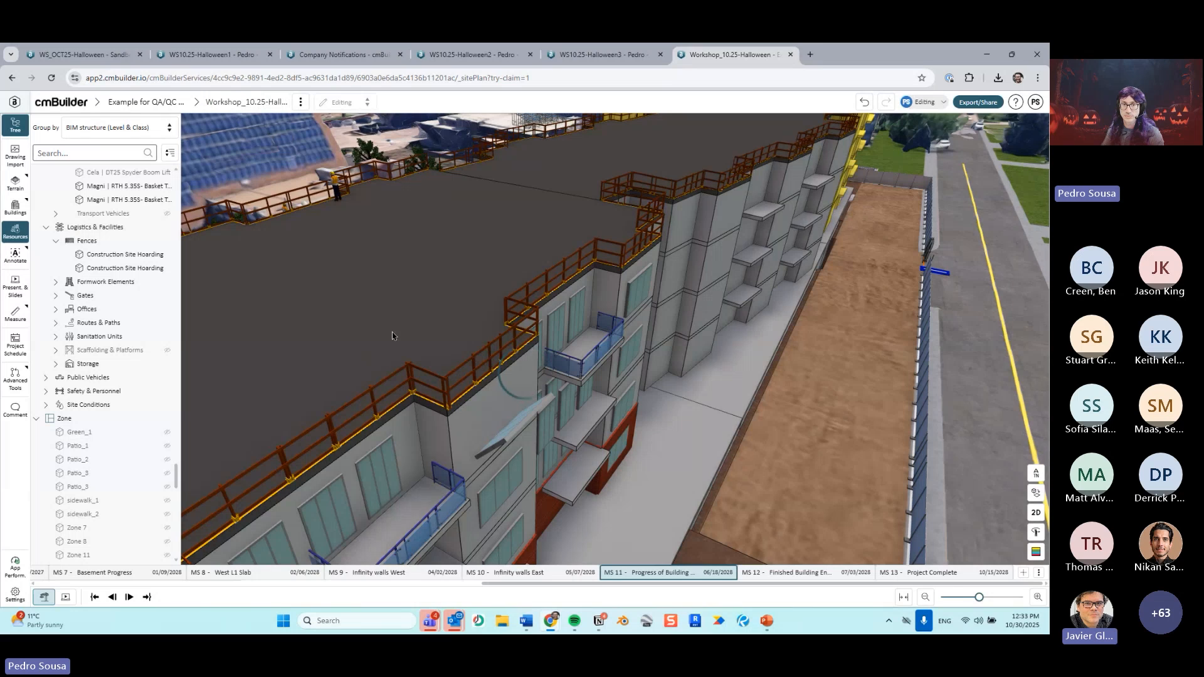
Step: In plan view, rotate the spider crane to 270° about Z and move it about -3.87 m in X and 0.2 m in Y
left_click_drag(597, 296, 648, 412)
key("2")
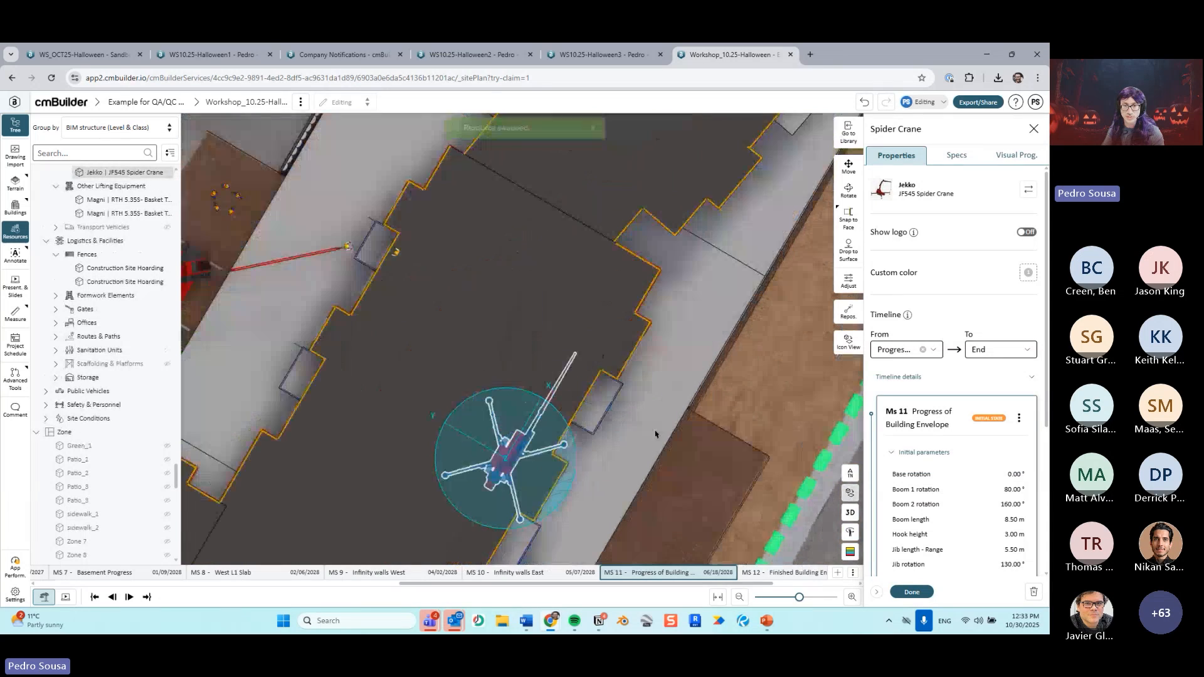
right_click_drag(655, 434, 636, 345)
left_click_drag(547, 415, 447, 438)
right_click_drag(591, 434, 614, 450)
left_click_drag(513, 401, 471, 376)
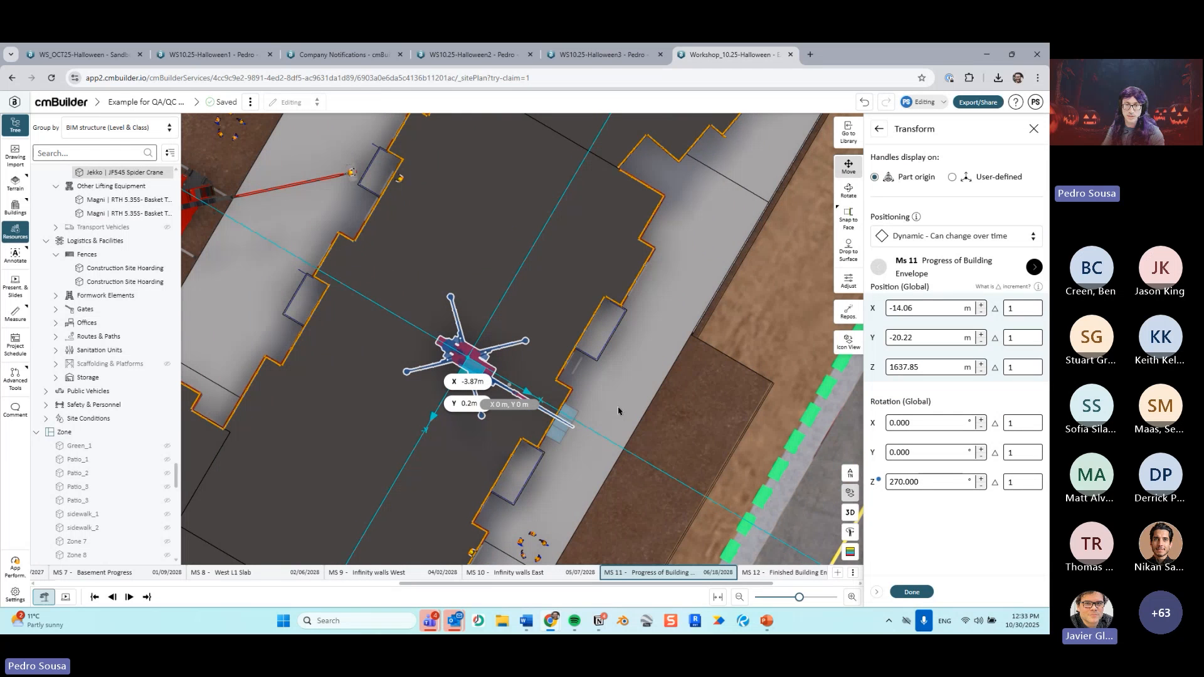
Step: In 3D, adjust the spider crane's boom so its hook line hangs over the tilted window, and finish editing the crane
left_click(849, 512)
left_click(849, 281)
left_click_drag(489, 332, 590, 402)
left_click(912, 594)
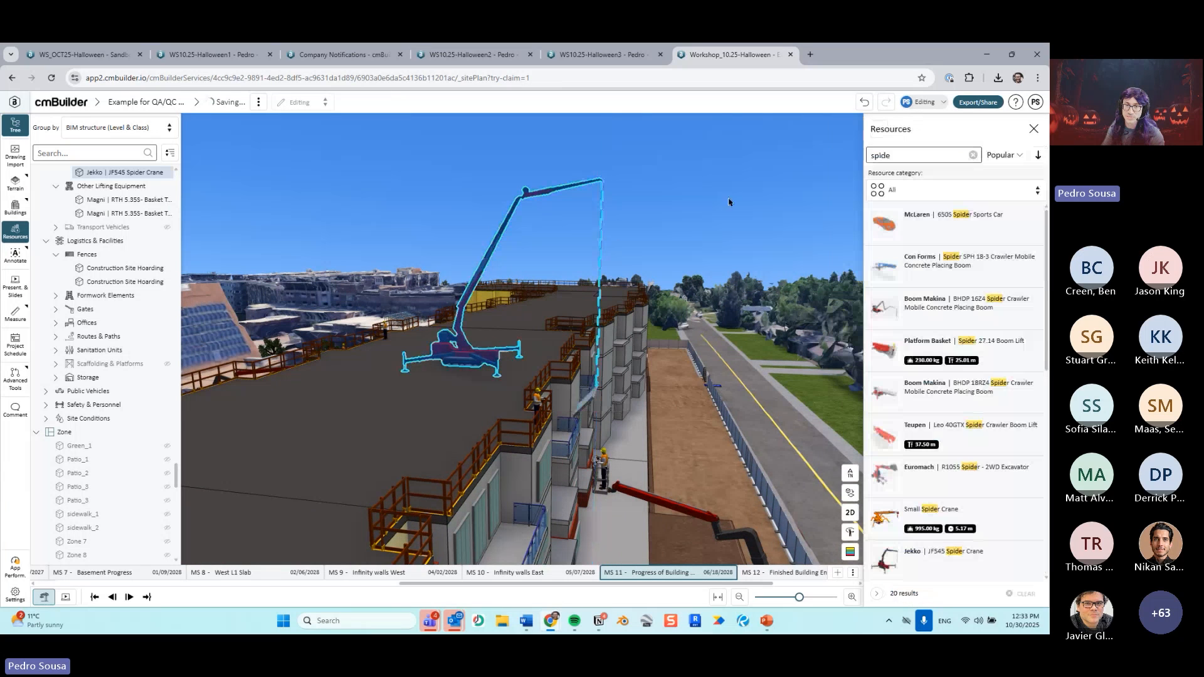
Step: Move the street-side Magni RTH basket telehandler about 13.16 m along X to reach the tilted window, and finish editing it
scroll(708, 300, "up", 2)
left_click_drag(708, 299, 386, 501)
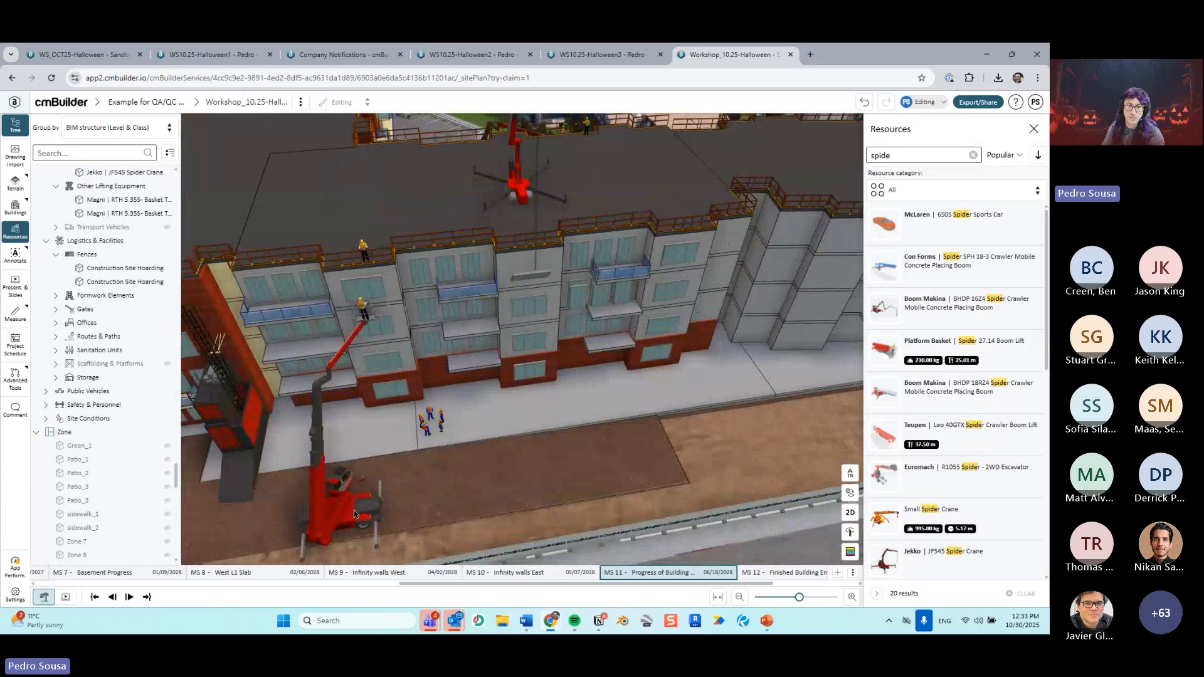
left_click(354, 515)
left_click(377, 515)
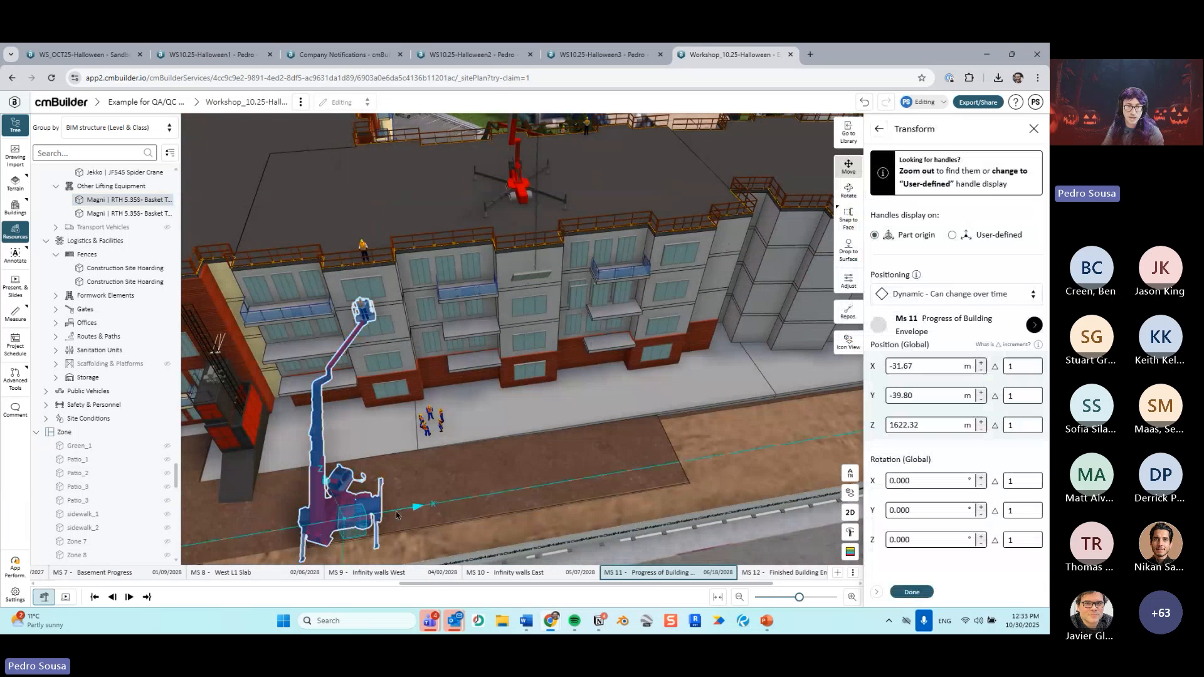
left_click_drag(401, 515, 574, 486)
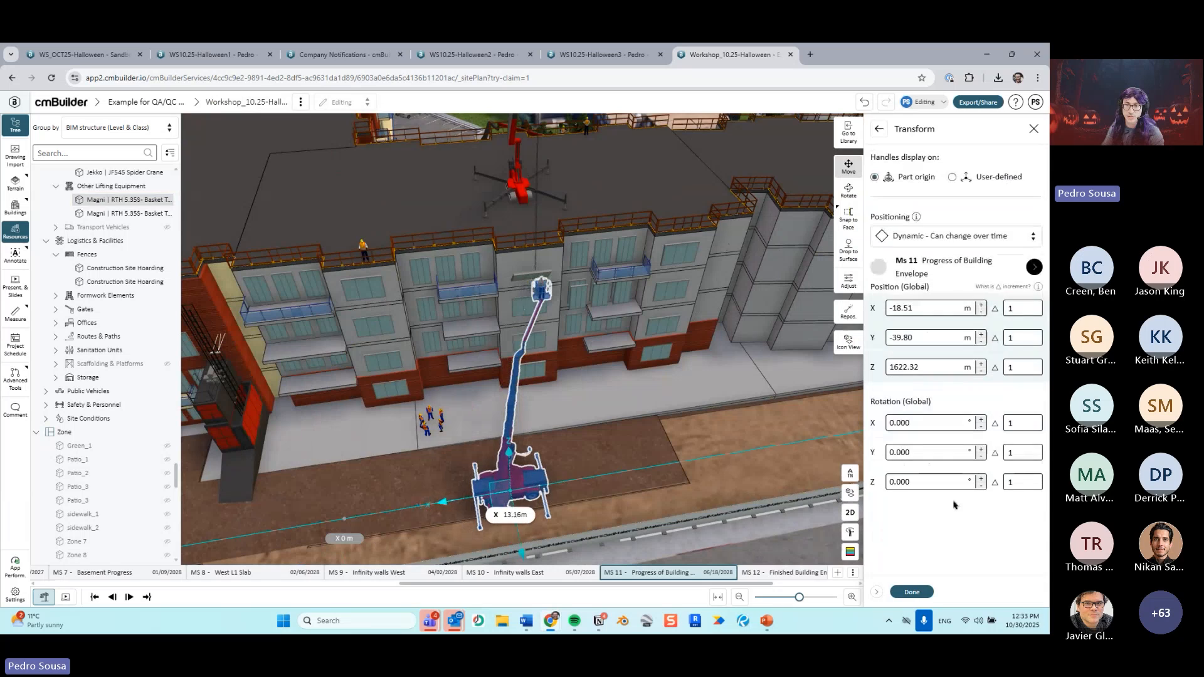
left_click(912, 592)
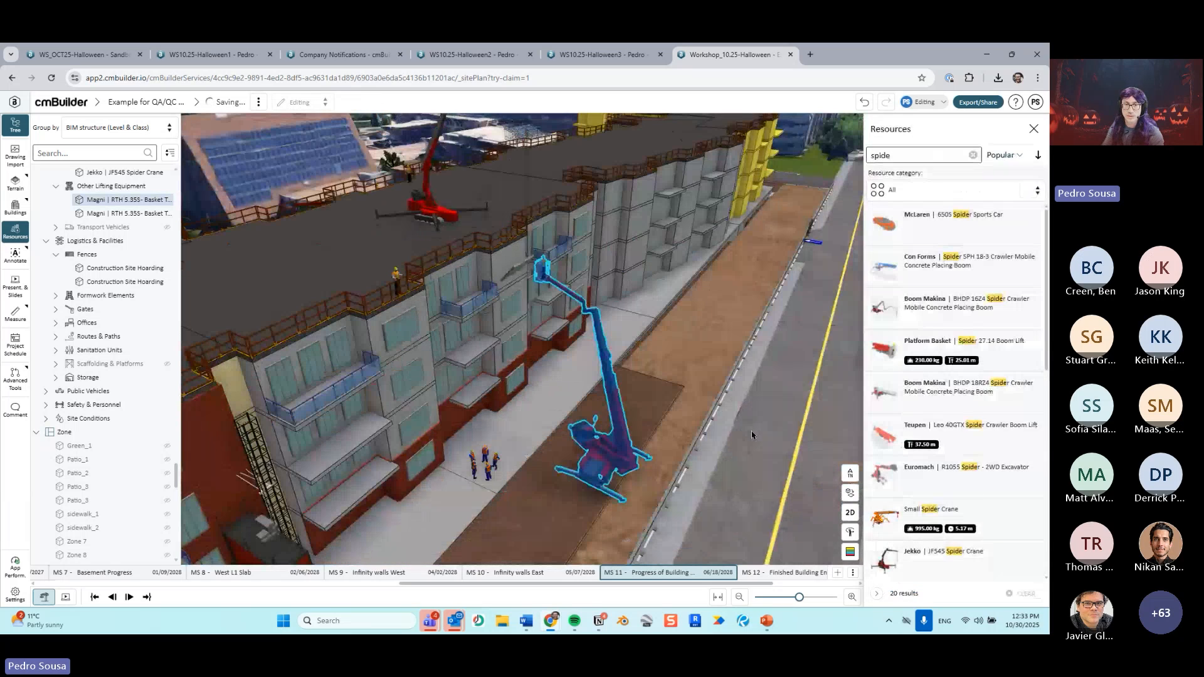
left_click_drag(753, 434, 532, 284)
key("Escape")
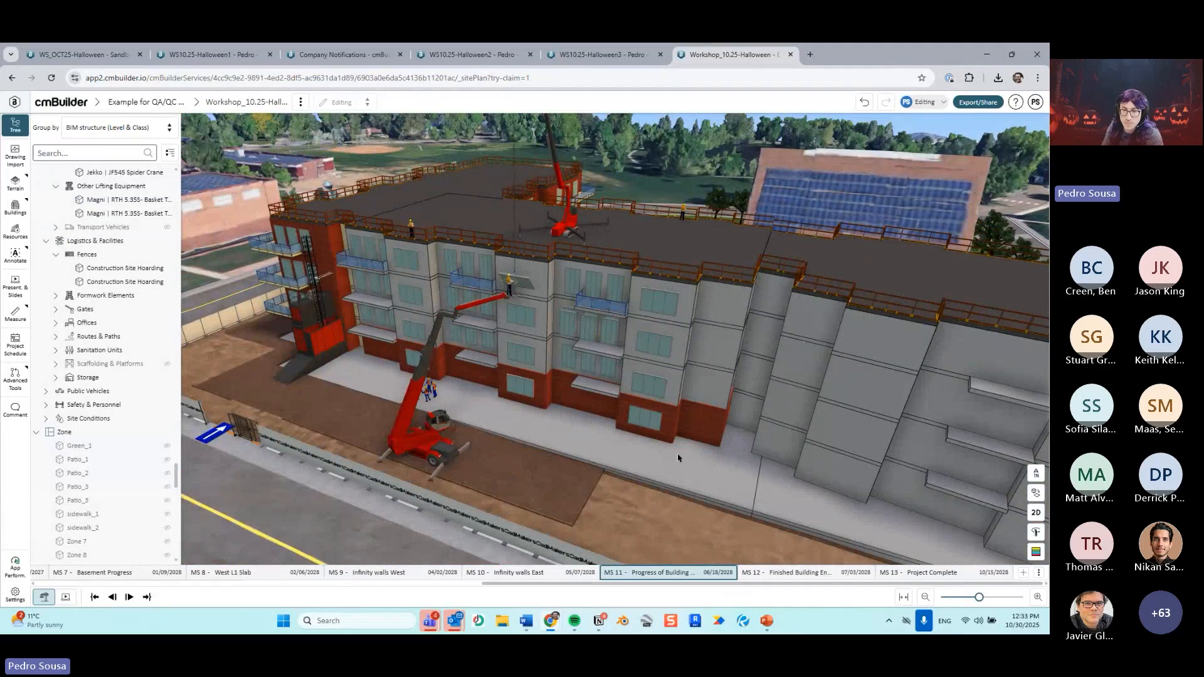
Step: Switch to PowerPoint to revisit the "Image Overlay – Creating a Horizon" slide, and return to cmBuilder's WS10.25-Halloween2 project
left_click(767, 621)
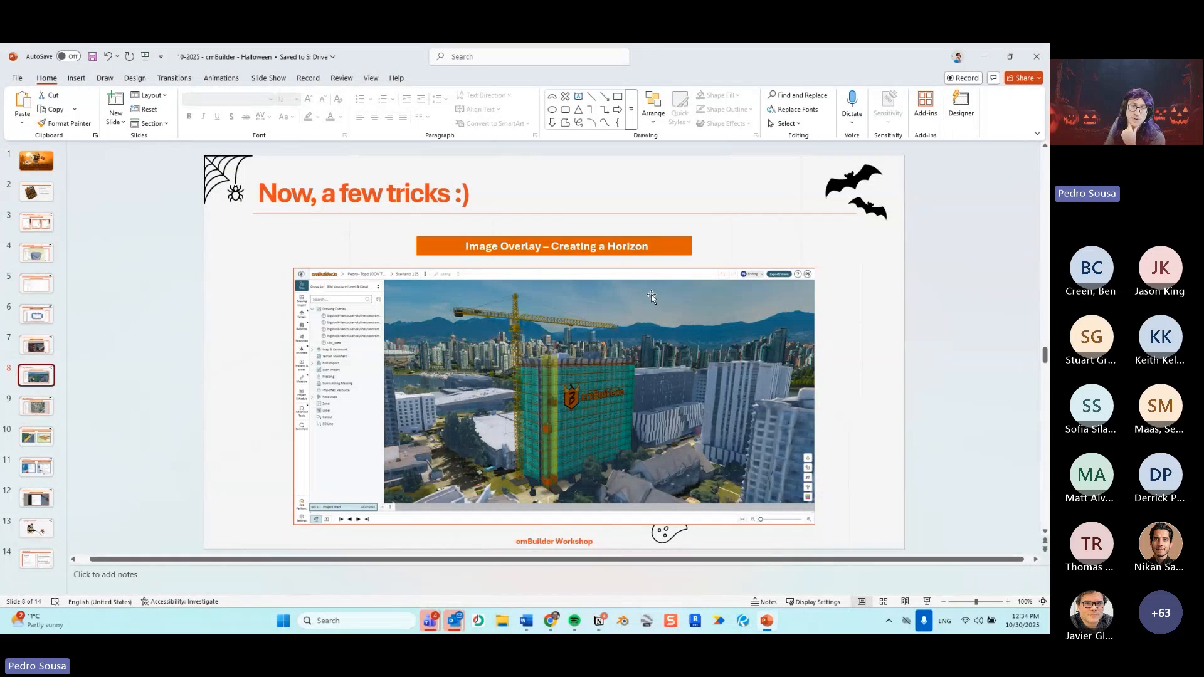
left_click(995, 59)
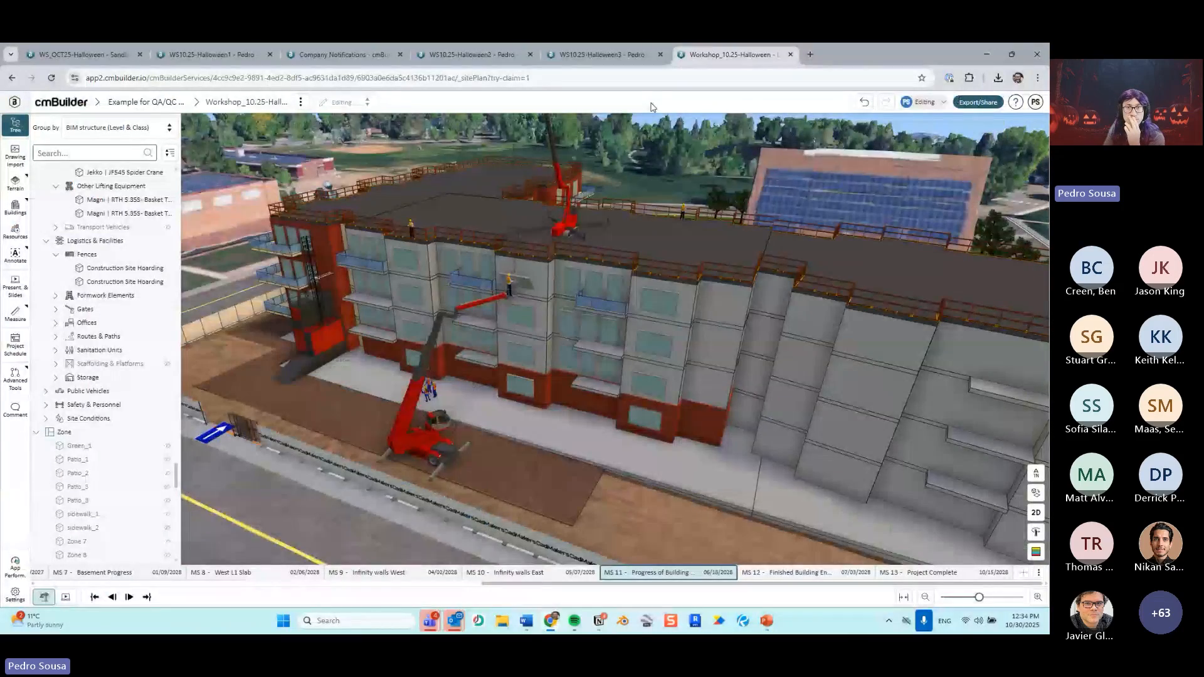
left_click(470, 55)
Step: Examine the panoramic skyline images surrounding the city model in WS10.25-Halloween2 and compare them with the bare WS10.25-Halloween3 model
left_click_drag(625, 303, 468, 271)
scroll(682, 299, "down", 6)
key("Left")
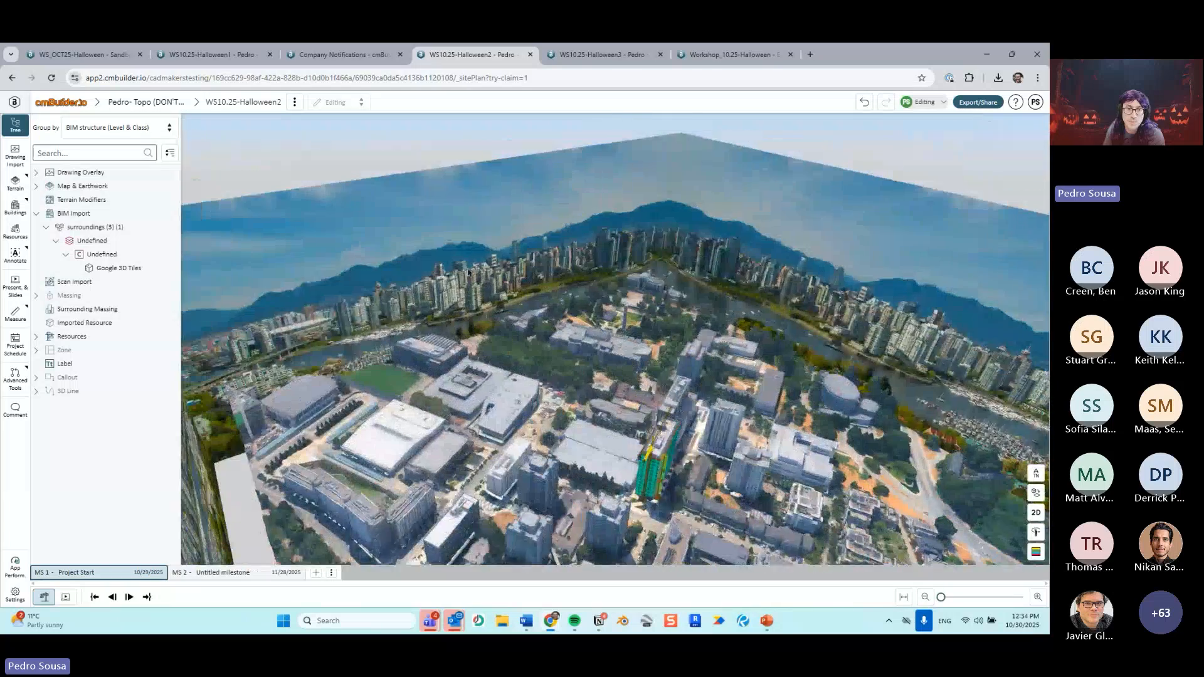
left_click_drag(605, 254, 577, 257)
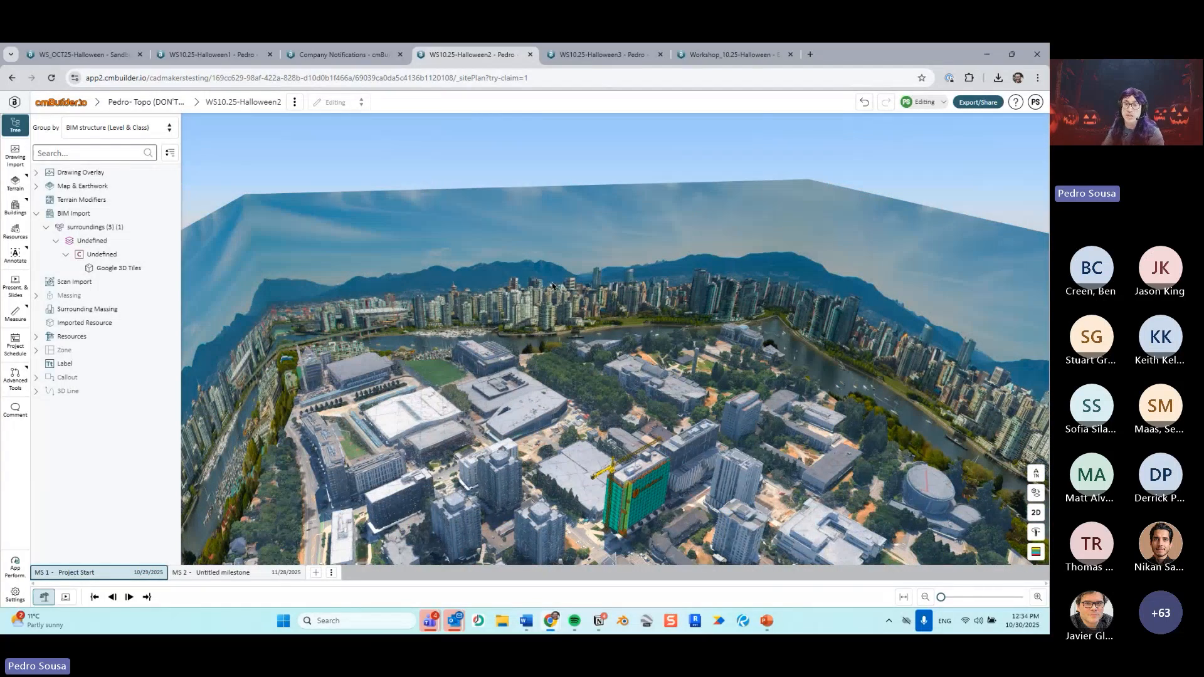
left_click_drag(583, 268, 617, 332)
scroll(647, 205, "up", 5)
scroll(647, 205, "down", 5)
scroll(614, 334, "up", 2)
scroll(615, 332, "up", 5)
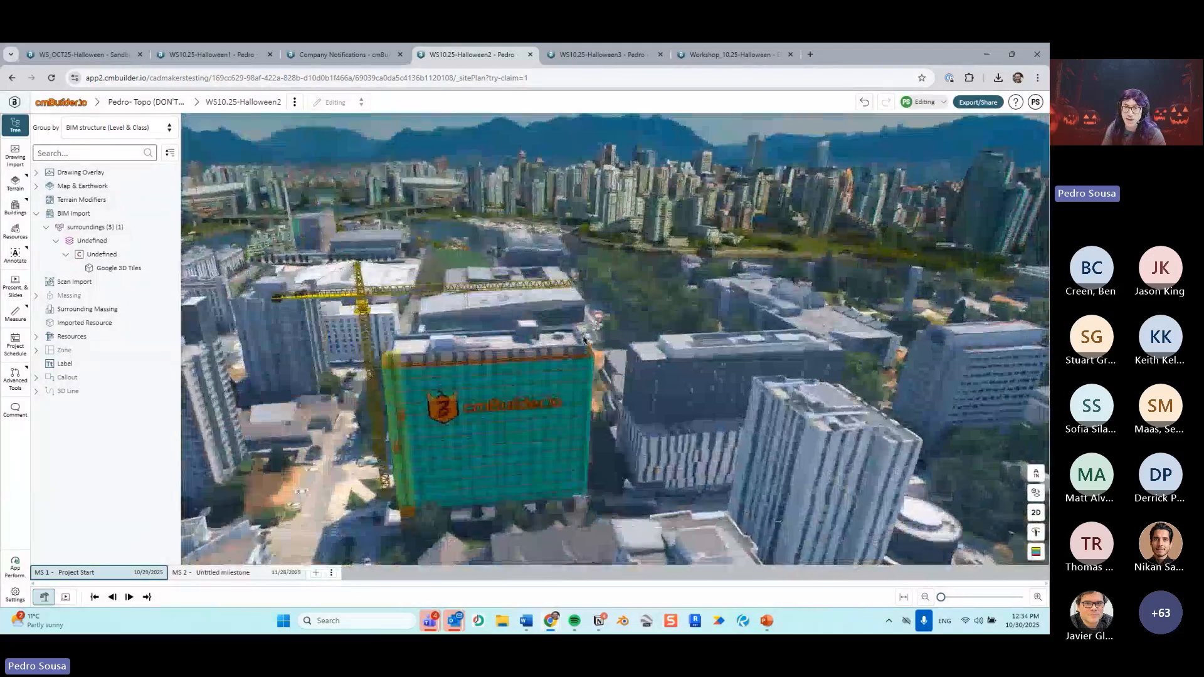
scroll(634, 294, "down", 5)
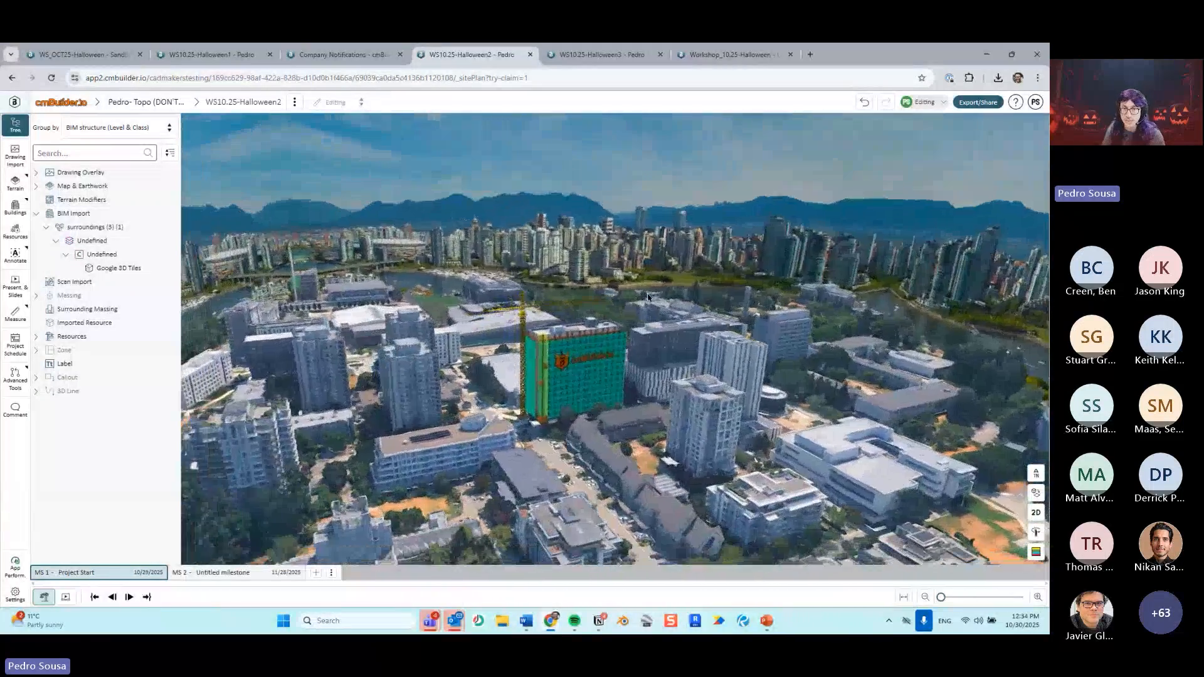
mouse_move(649, 297)
left_mouse_down()
mouse_move(625, 296)
mouse_move(642, 294)
left_mouse_up()
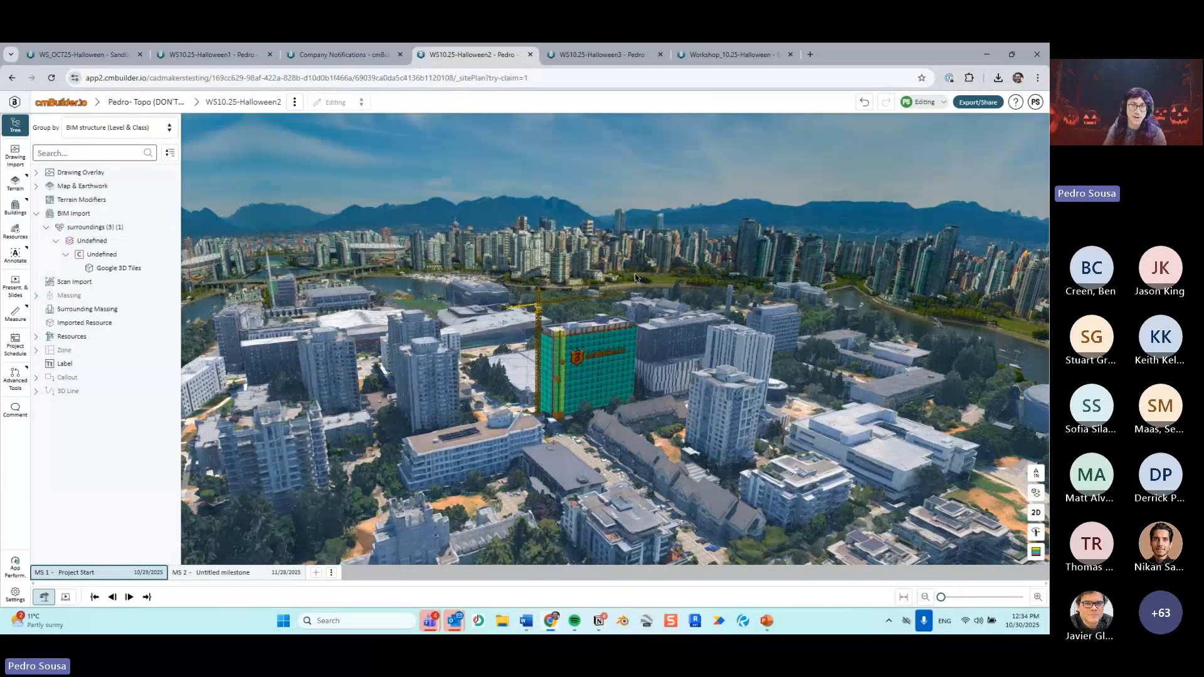
left_click_drag(635, 276, 587, 282)
scroll(616, 297, "up", 5)
scroll(586, 283, "down", 3)
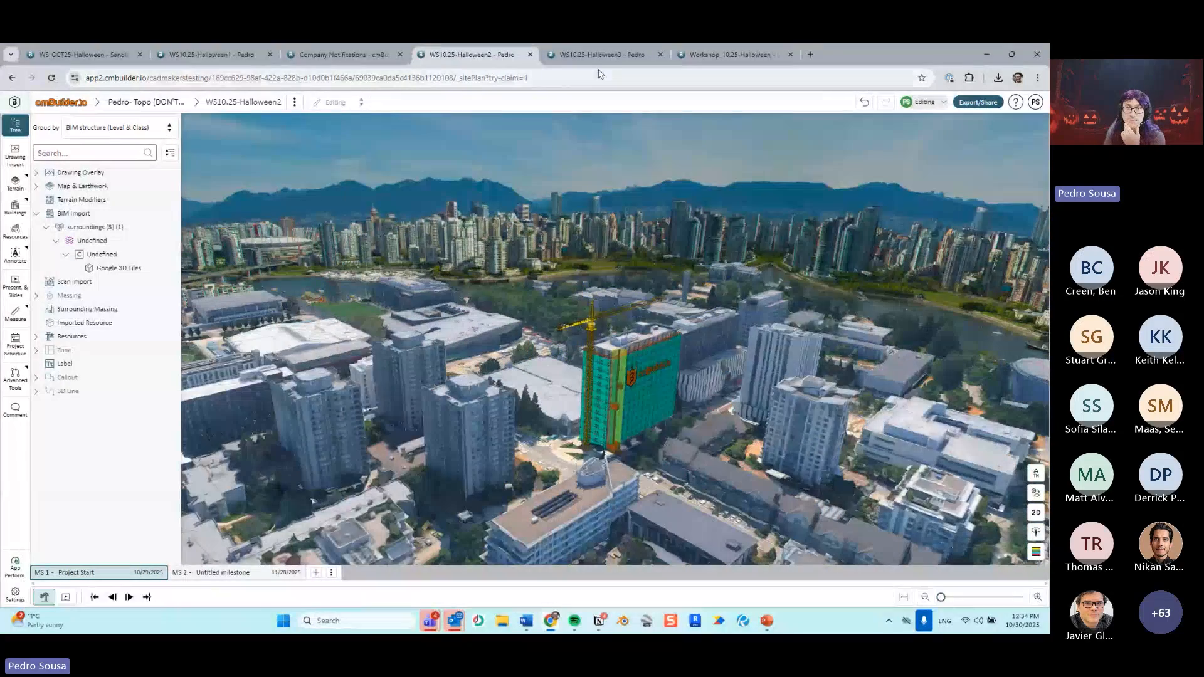
left_click(599, 61)
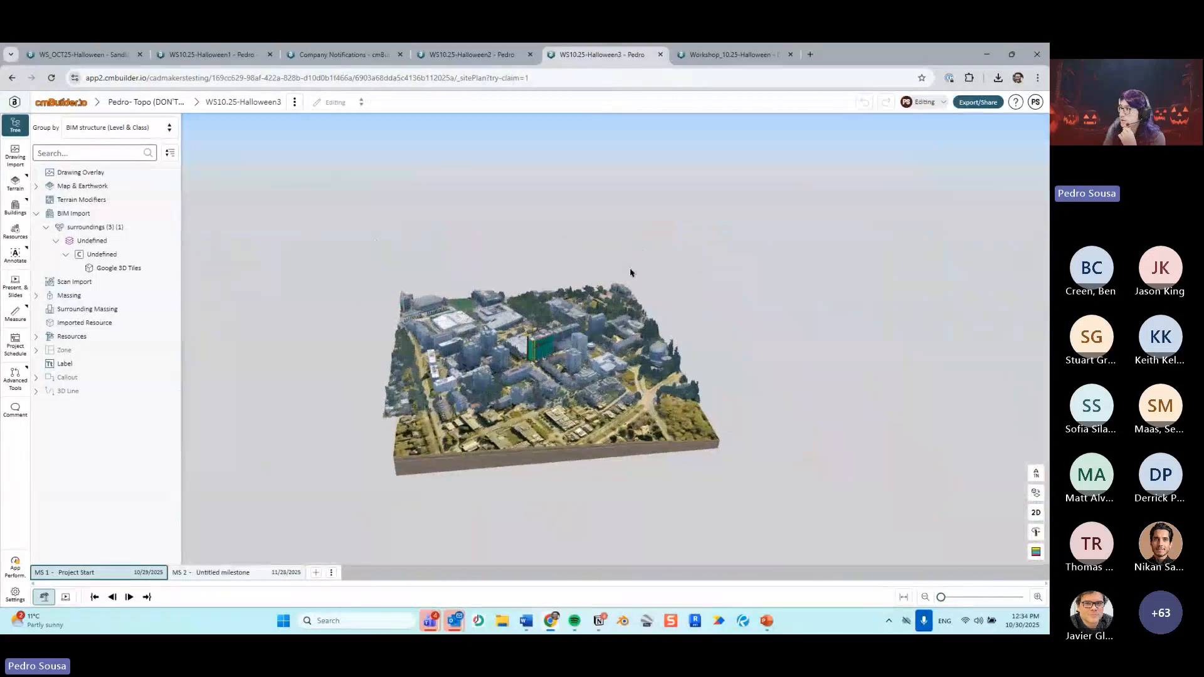
left_click(474, 55)
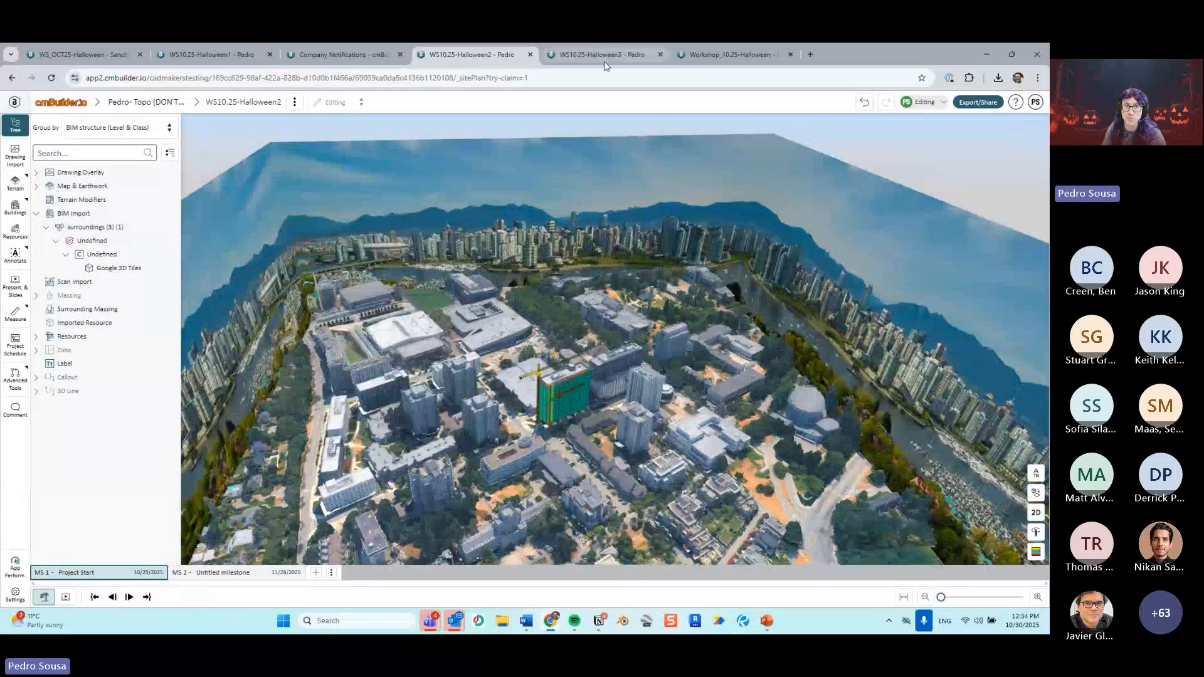
Step: Import the image bigstock-Vancouver-skyline-panorama-91414961.jpg as a drawing overlay in the WS10.25-Halloween3 project
left_click(603, 58)
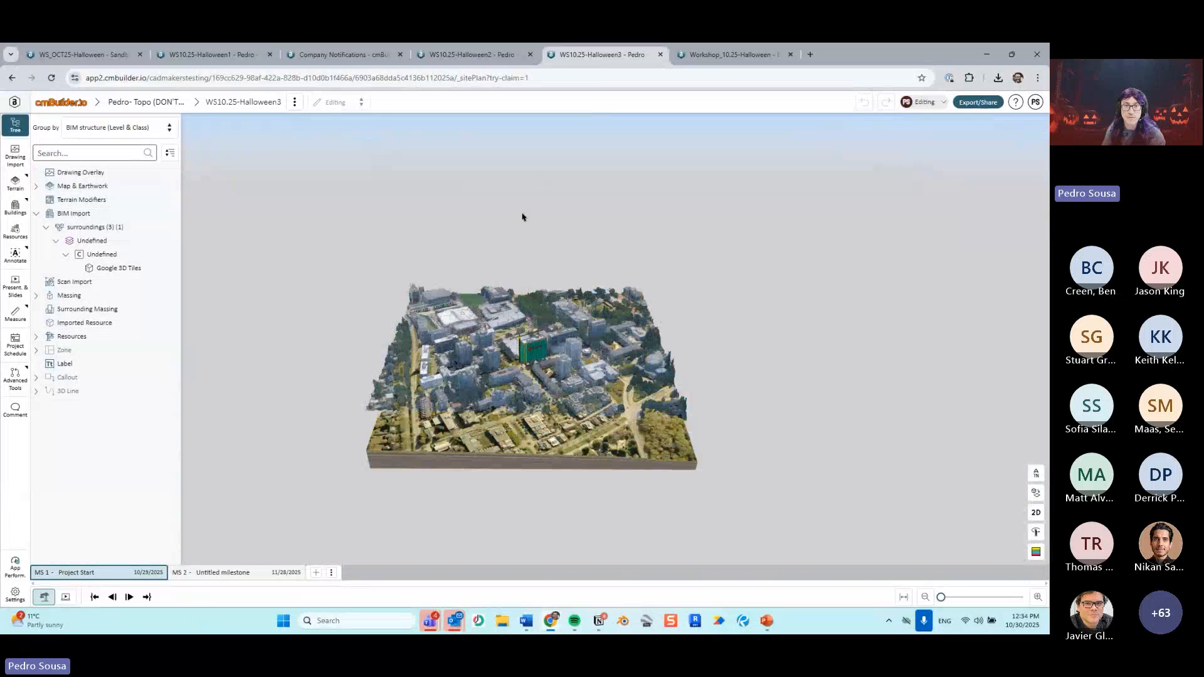
left_click(173, 173)
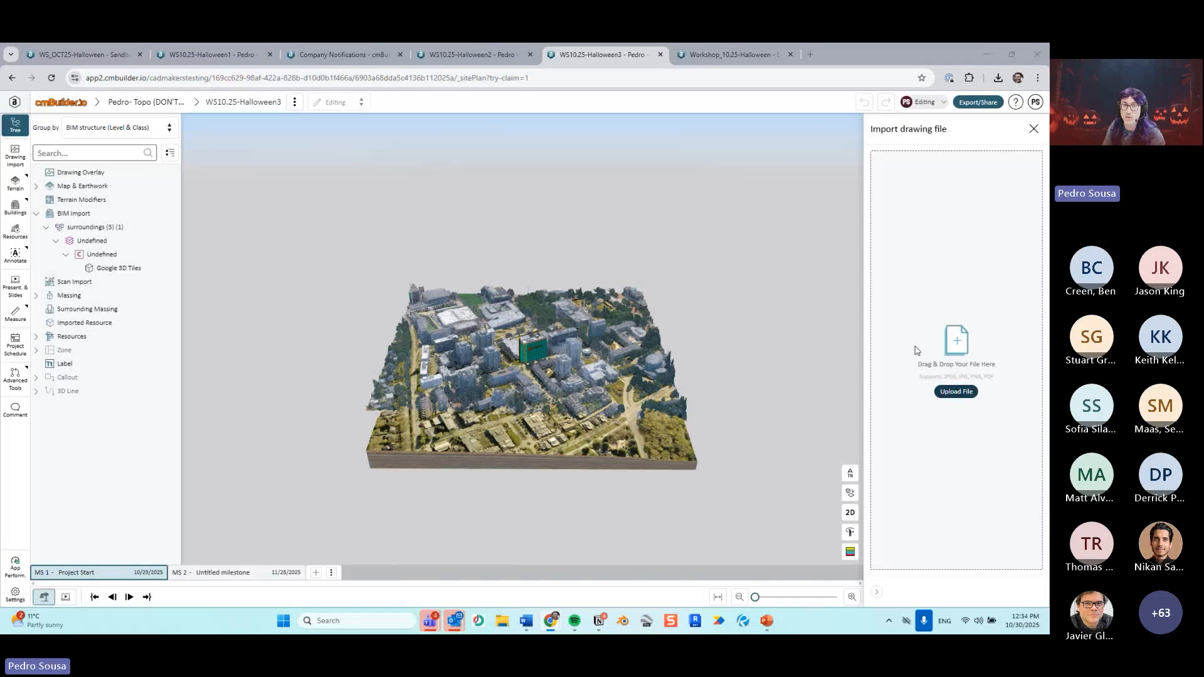
left_click(915, 350)
left_click(269, 133)
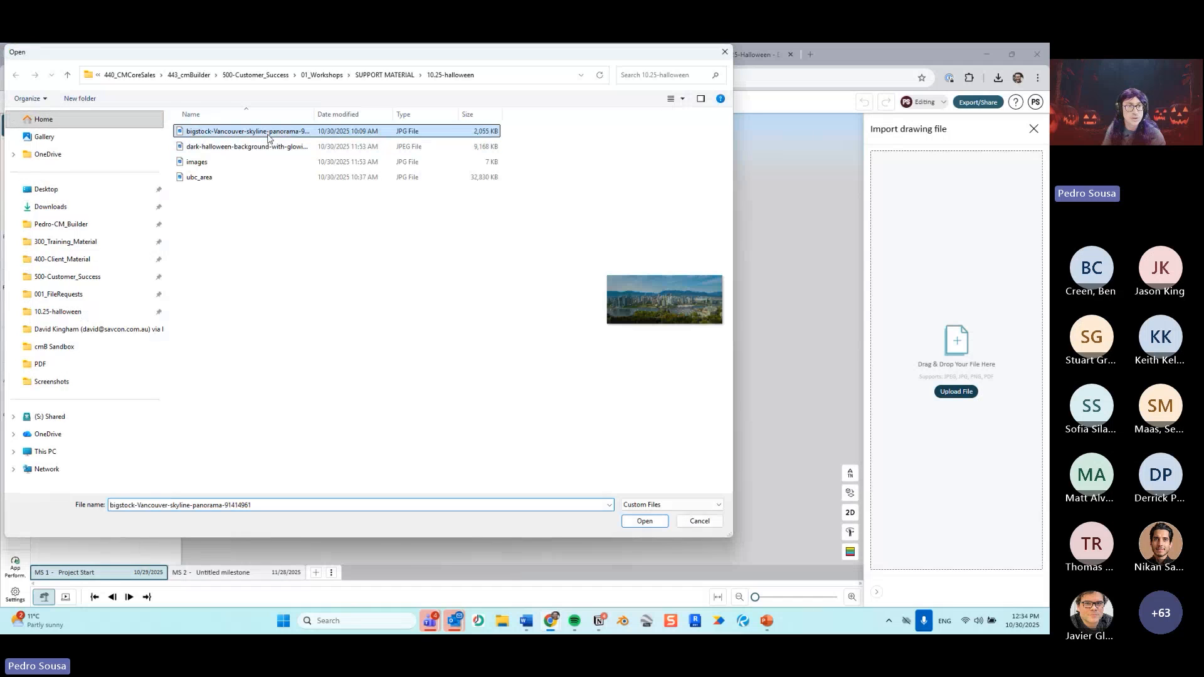
double_click(268, 133)
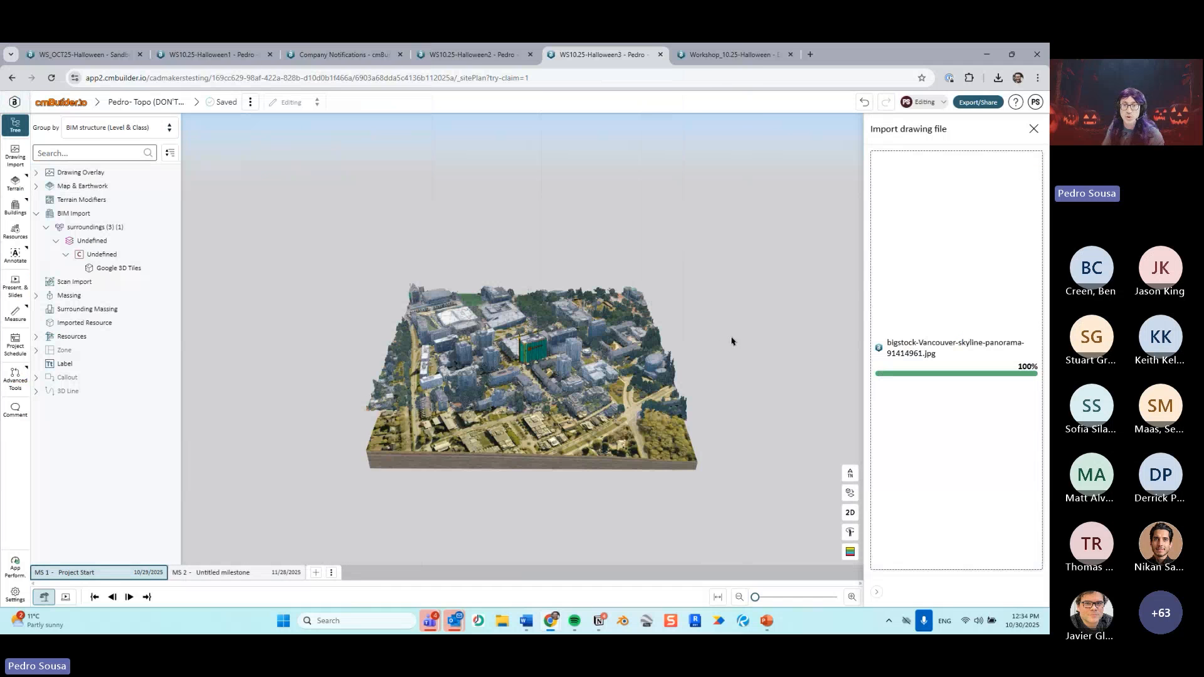
Step: Rotate the imported Vancouver skyline overlay to 90° about the X axis so it stands upright
left_click_drag(533, 301, 532, 230)
left_click_drag(644, 241, 745, 285)
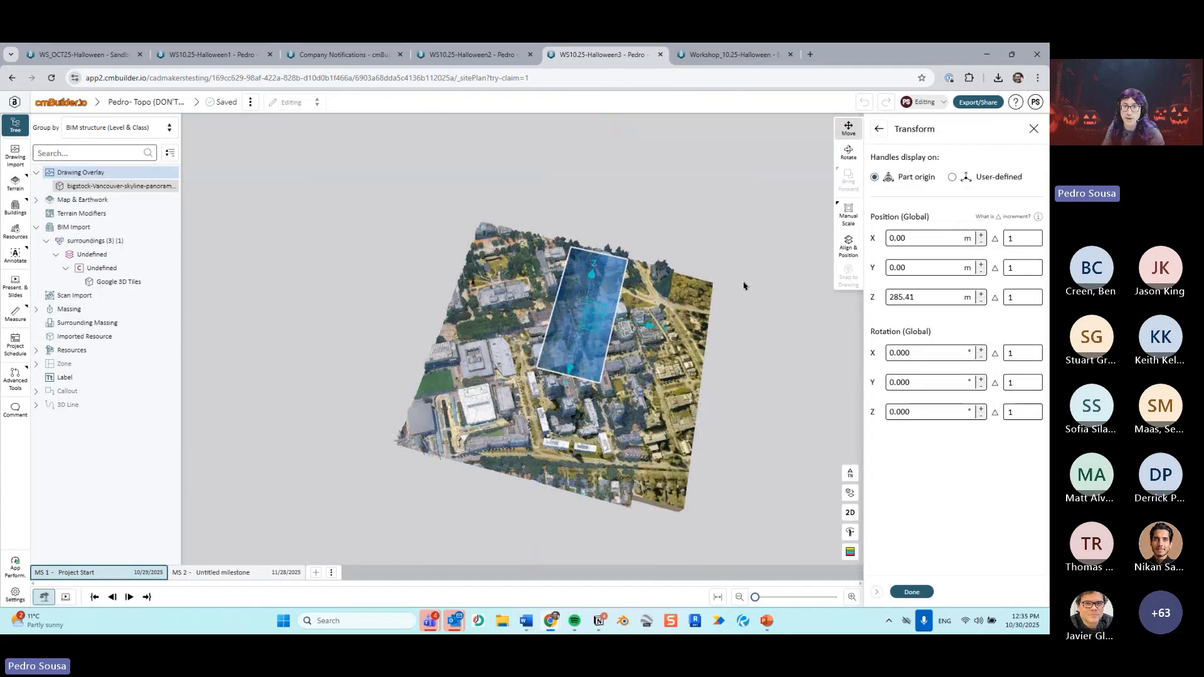
scroll(744, 284, "up", 5)
left_click_drag(703, 370, 816, 214)
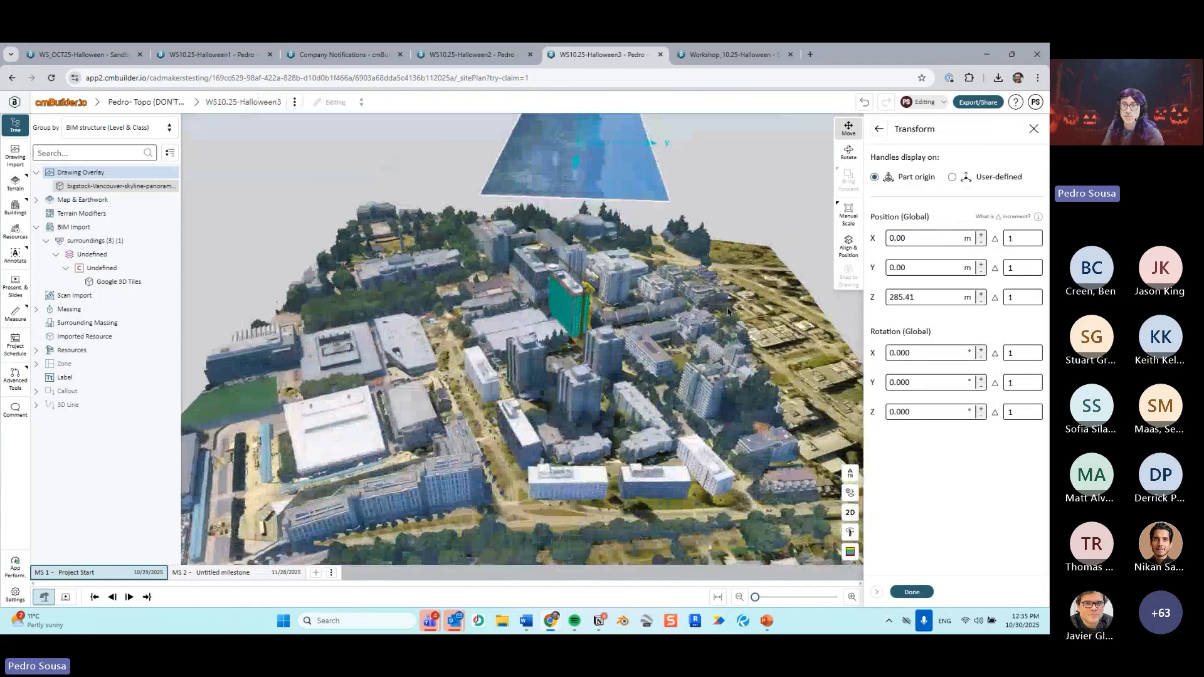
left_click(848, 153)
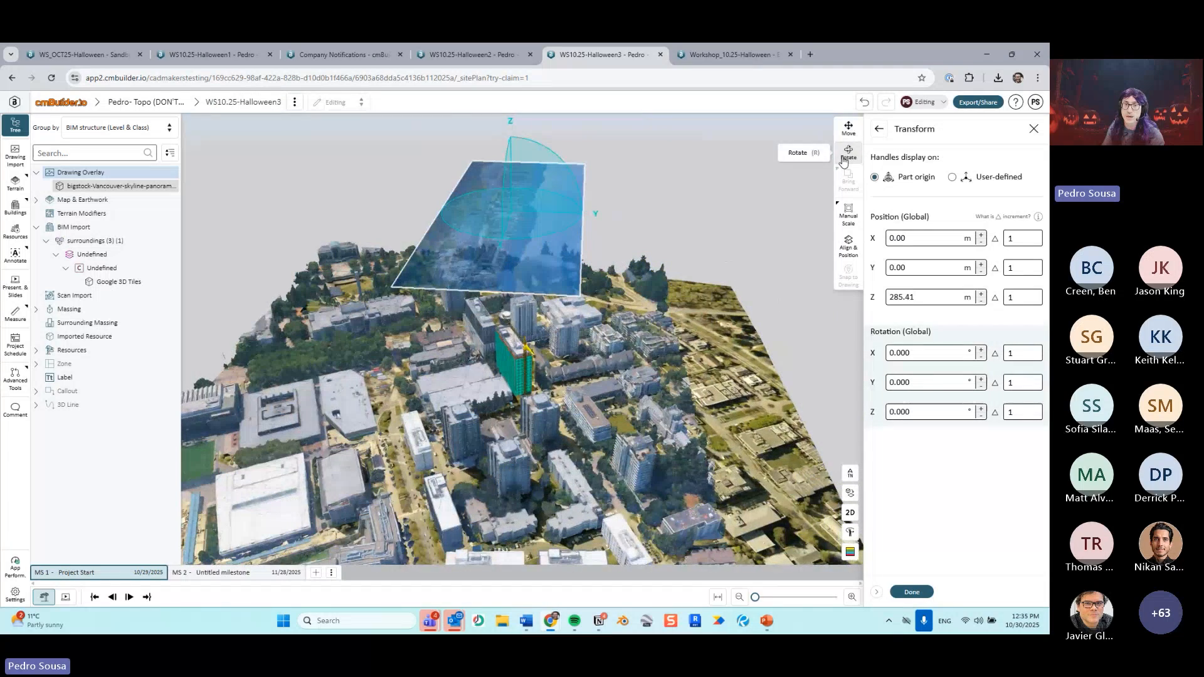
left_click_drag(784, 153, 758, 293)
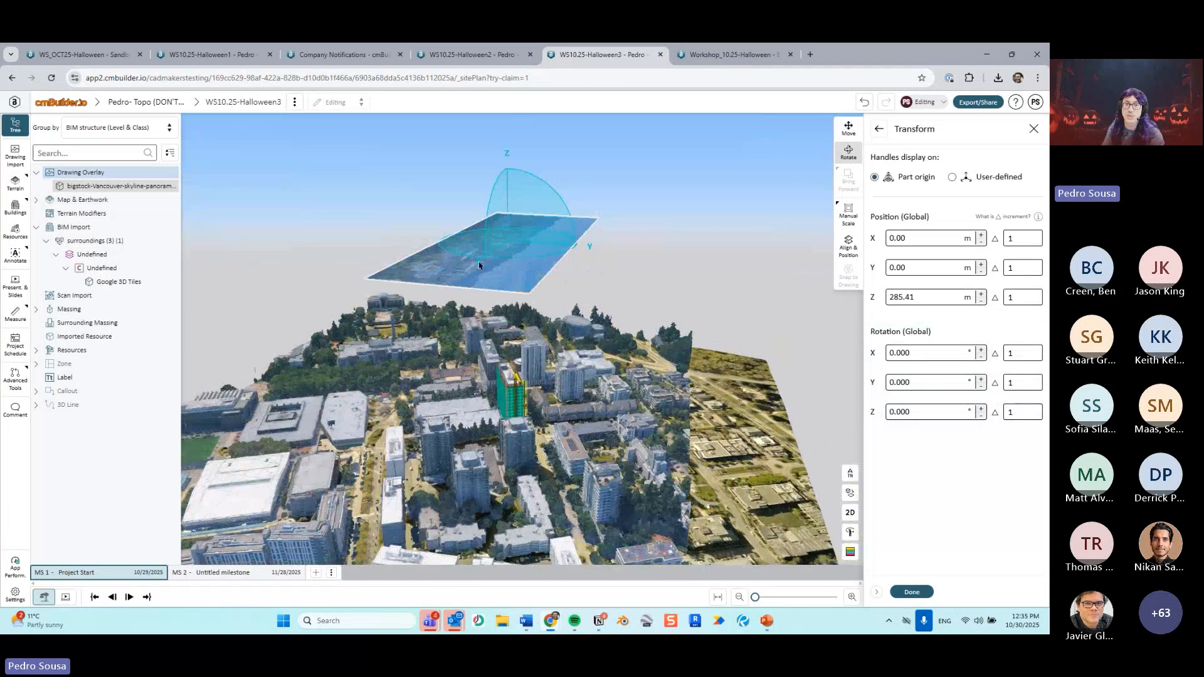
key("ctrl")
key("ctrl")
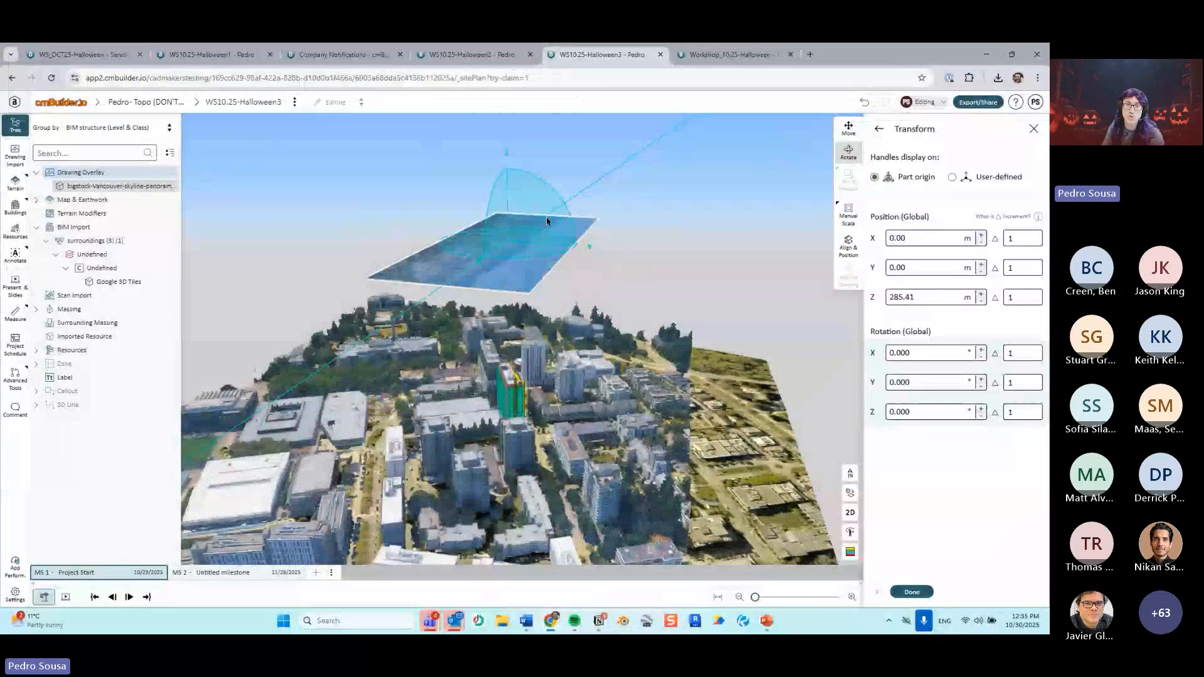
left_click_drag(547, 221, 559, 199)
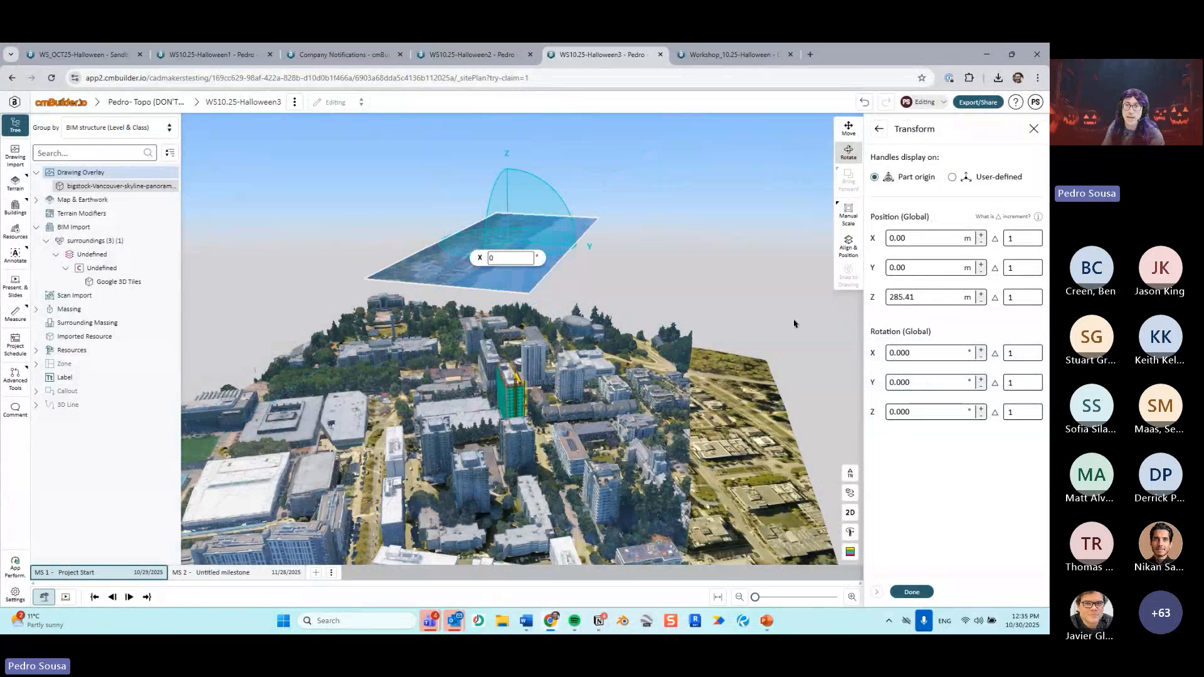
left_click(903, 353)
type("90")
key("Return")
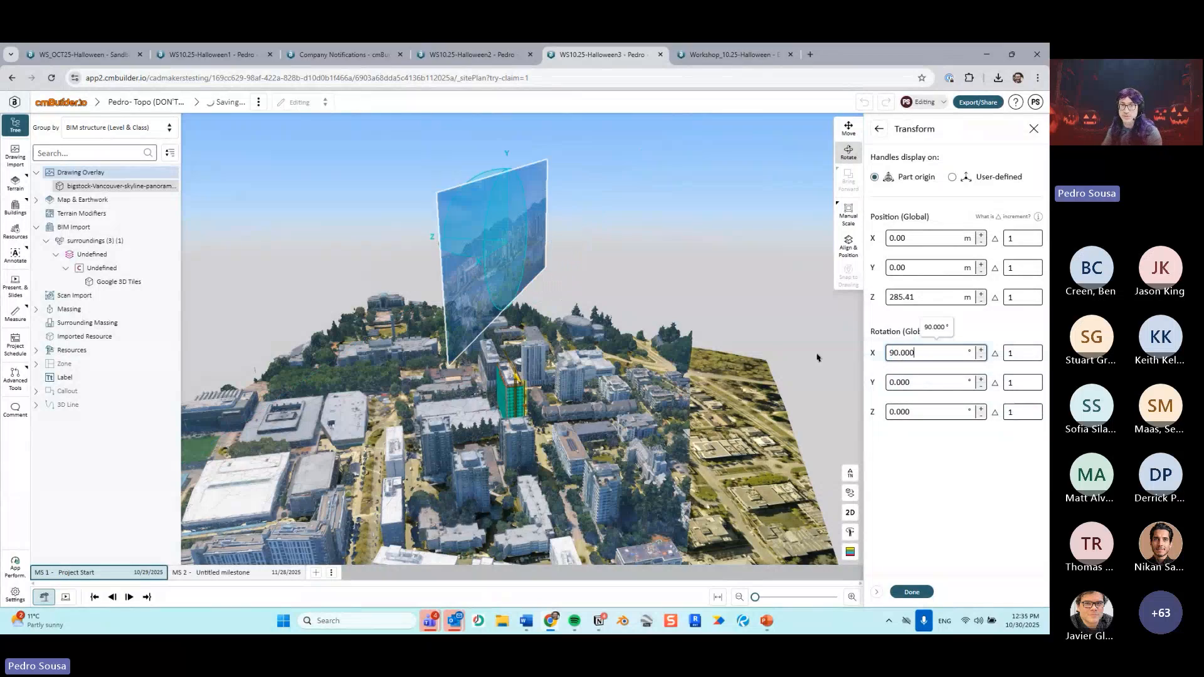
Step: Compare the upright skyline overlay with the finished horizon in WS10.25-Halloween2, and return to WS10.25-Halloween3
mouse_move(646, 350)
left_mouse_down()
mouse_move(826, 343)
mouse_move(662, 344)
left_mouse_up()
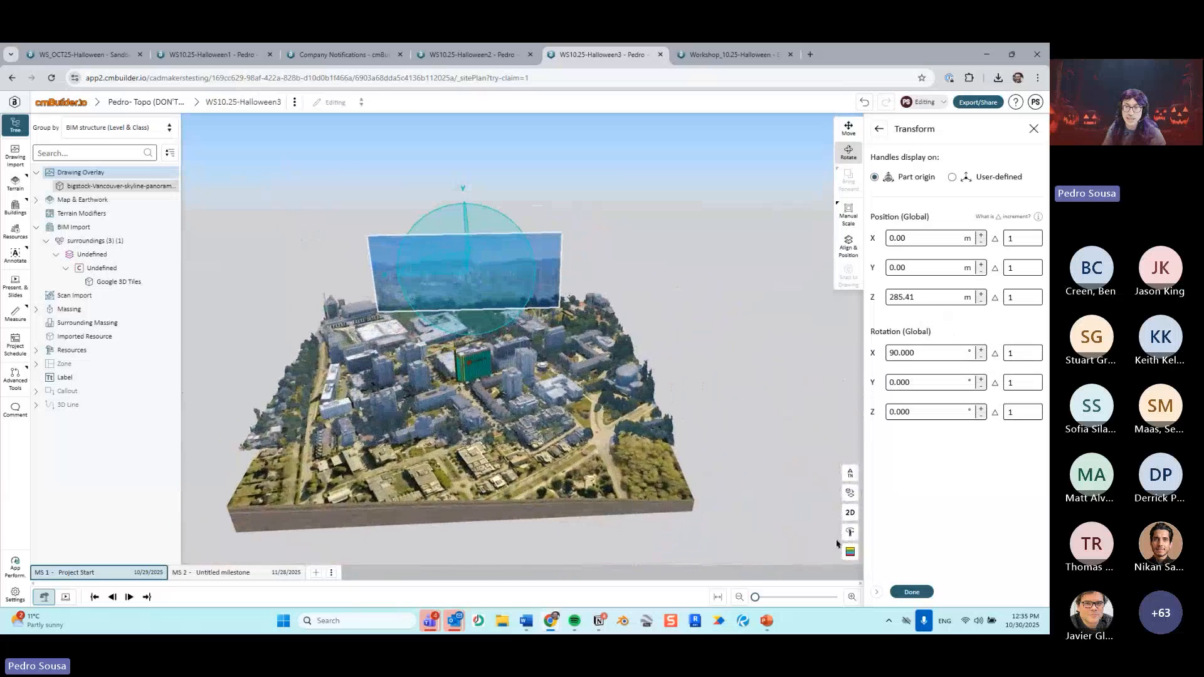
left_click(850, 513)
left_click(849, 531)
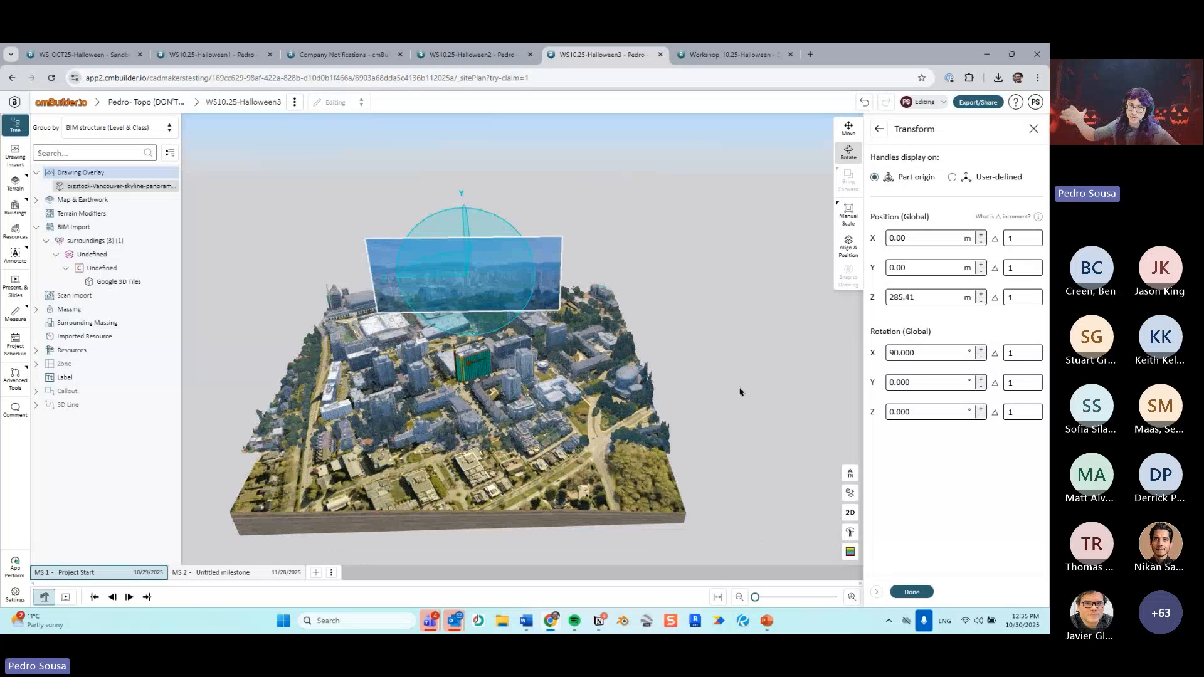
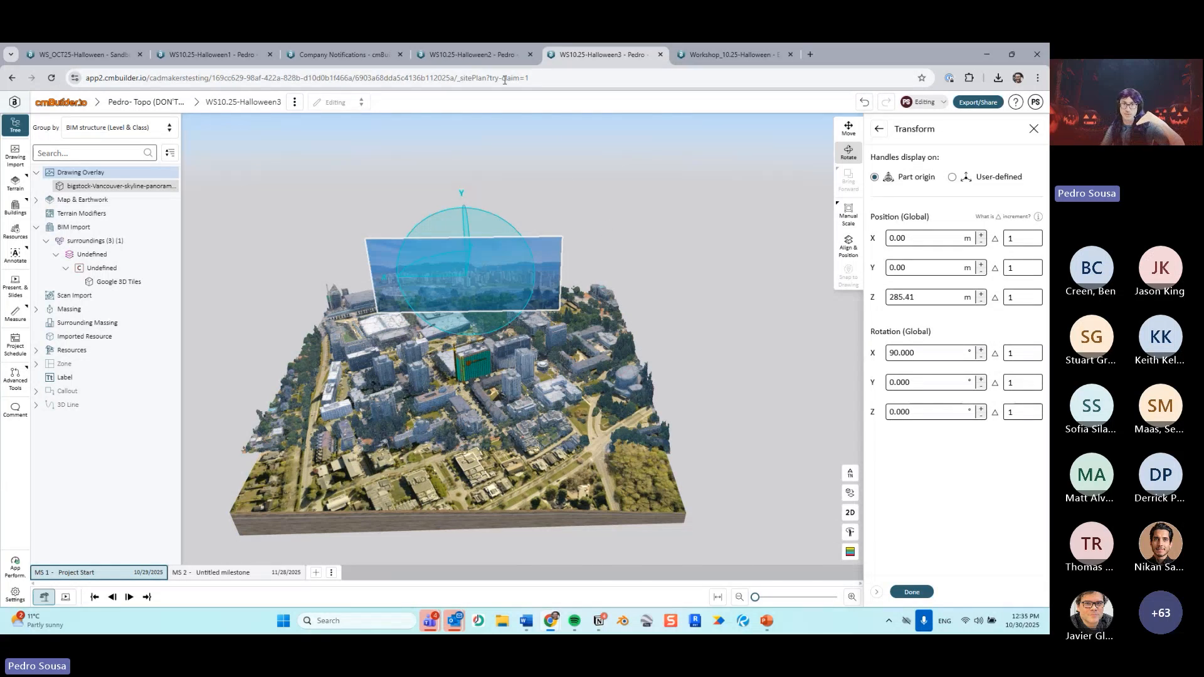
left_click(476, 55)
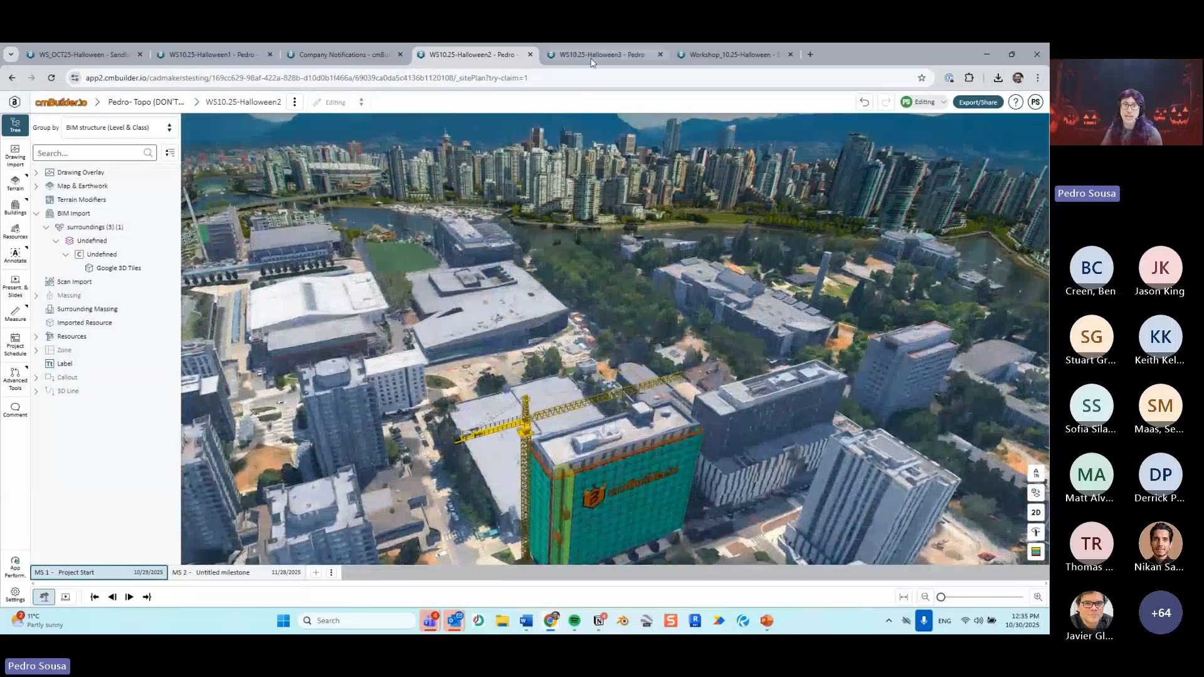
left_click(592, 54)
Step: Enlarge the skyline overlay with Manual Scale, setting its width to 800 m
scroll(558, 270, "up", 3)
left_click_drag(642, 272, 672, 238)
scroll(666, 270, "down", 5)
left_click(848, 214)
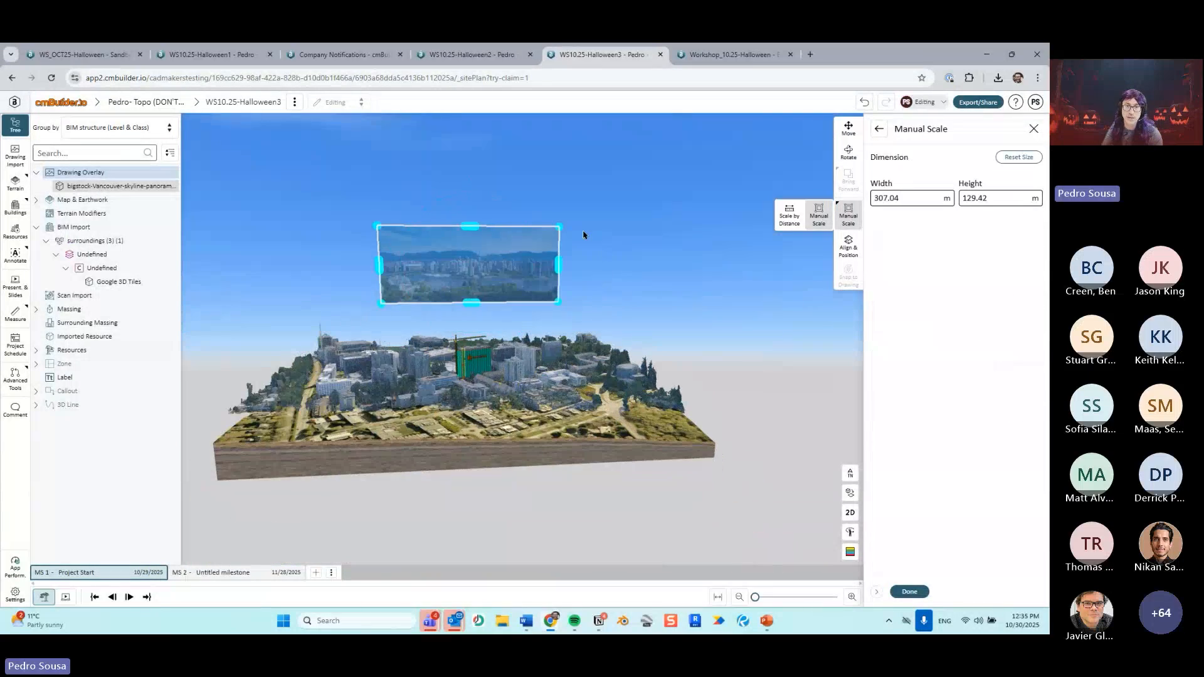
left_click_drag(567, 231, 796, 130)
scroll(639, 235, "down", 2)
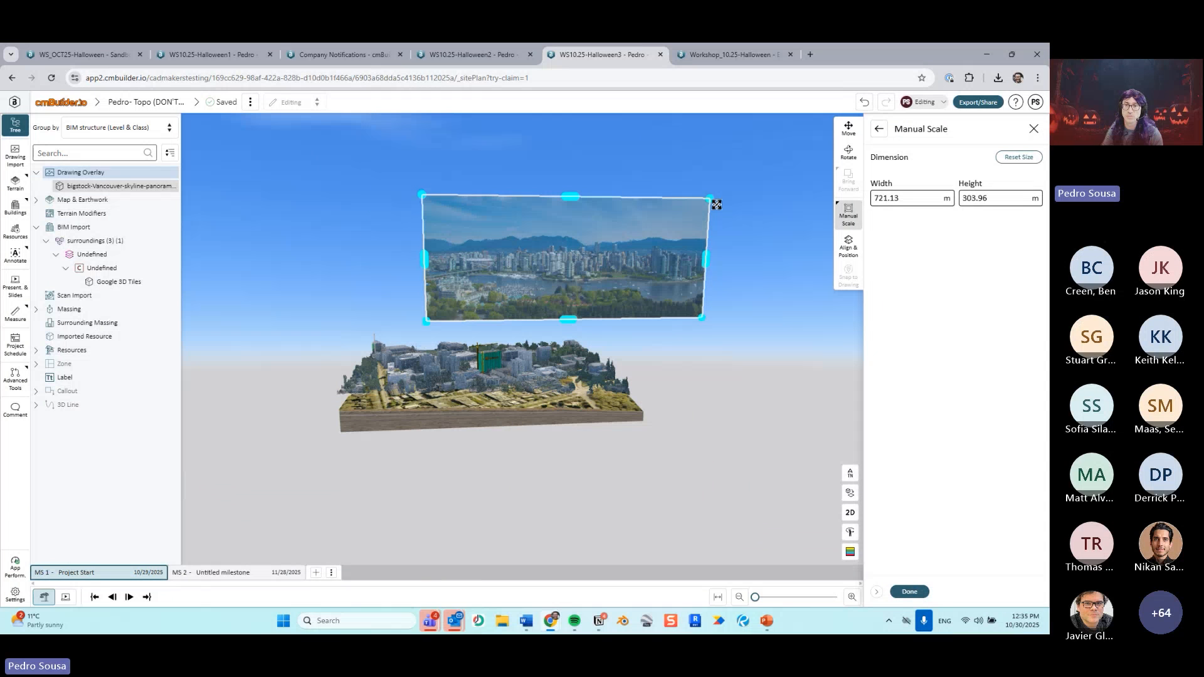
left_click_drag(716, 204, 741, 188)
double_click(910, 200)
type("800")
key("Return")
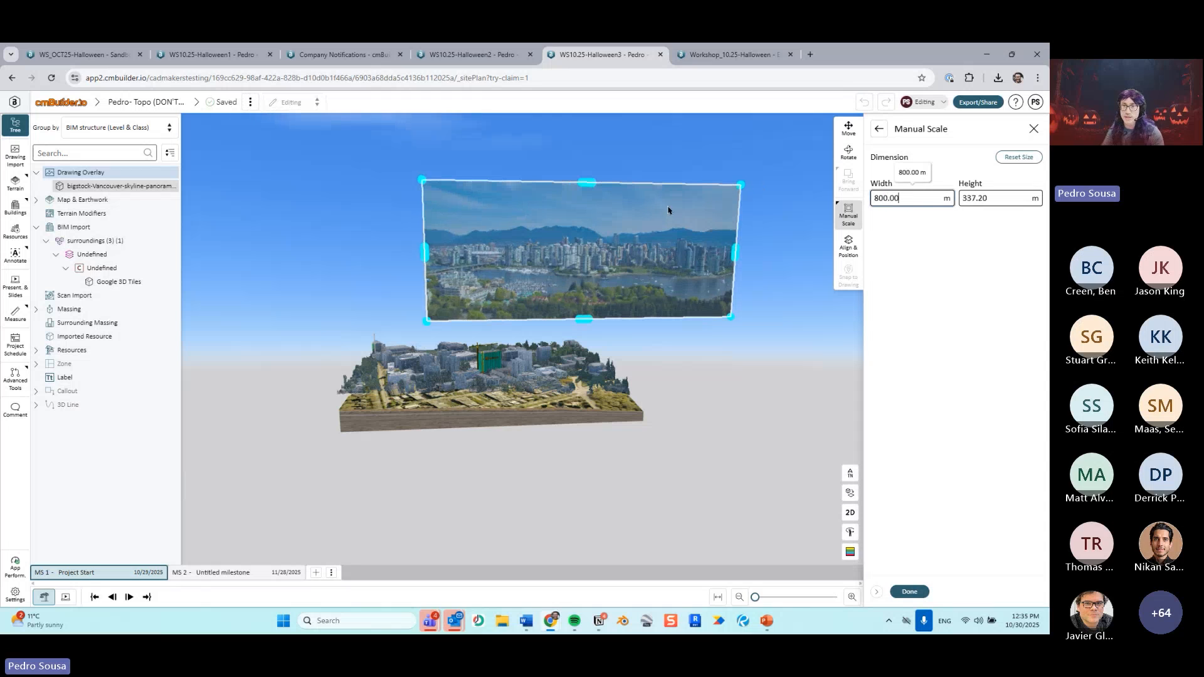
Step: Move the skyline overlay to the model's far edge at about X 17 m and Y -340 m, and set its Z position to 150 m
left_click(847, 131)
left_click_drag(766, 330, 770, 424)
left_click_drag(578, 368, 459, 270)
left_click_drag(535, 310, 582, 259)
left_click_drag(464, 247, 508, 271)
left_click_drag(410, 178, 439, 277)
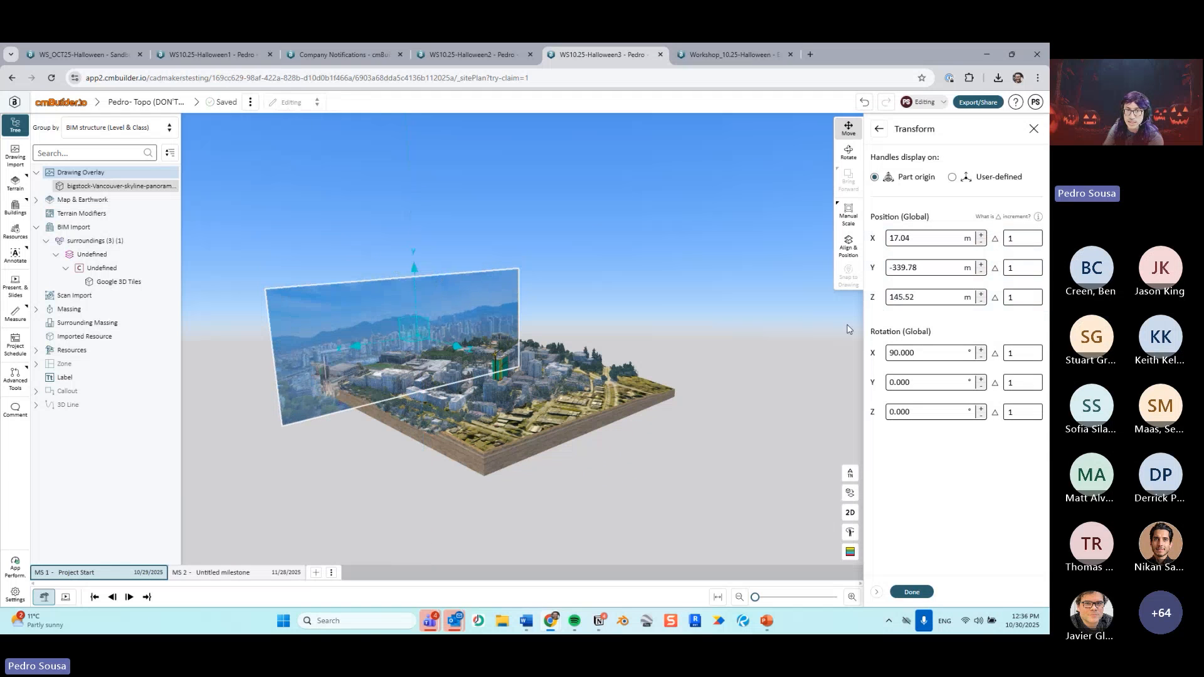
left_click_drag(771, 323, 647, 331)
scroll(647, 331, "up", 6)
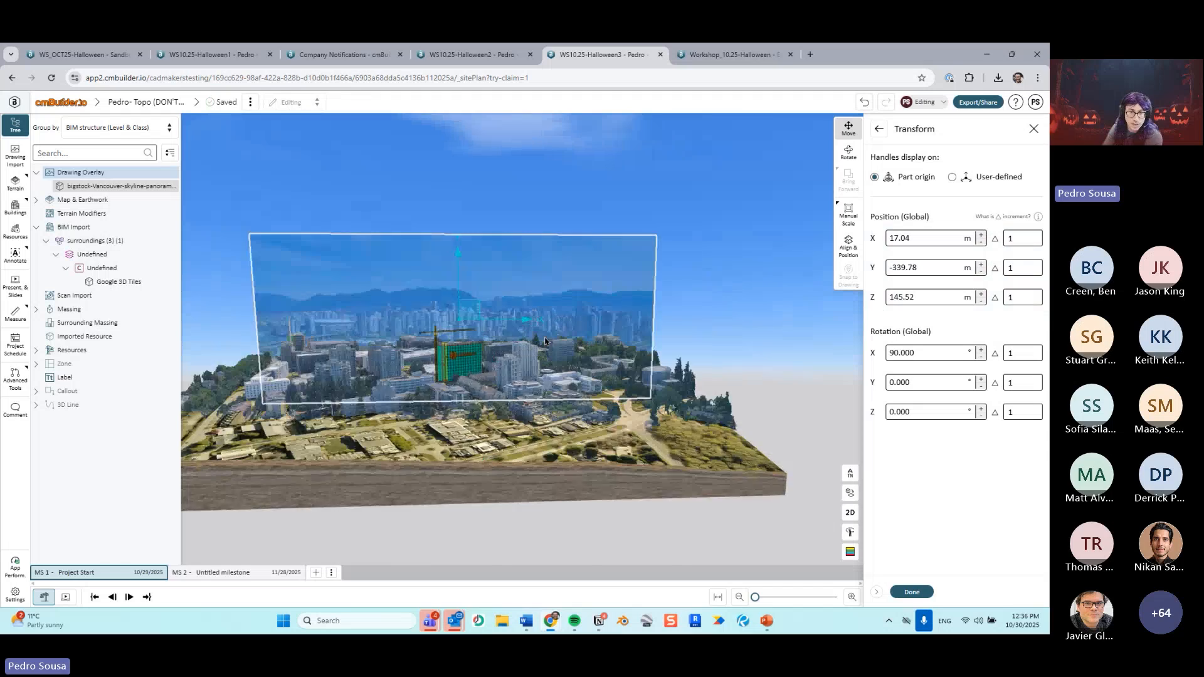
double_click(938, 295)
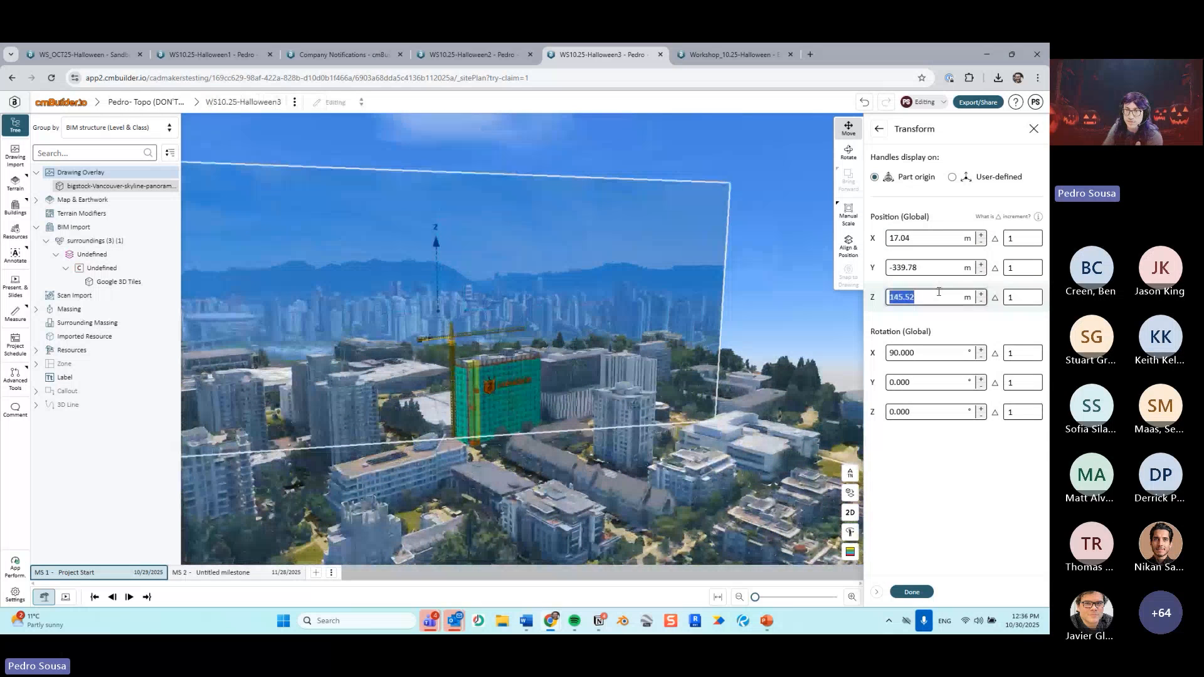
type("150")
key("Return")
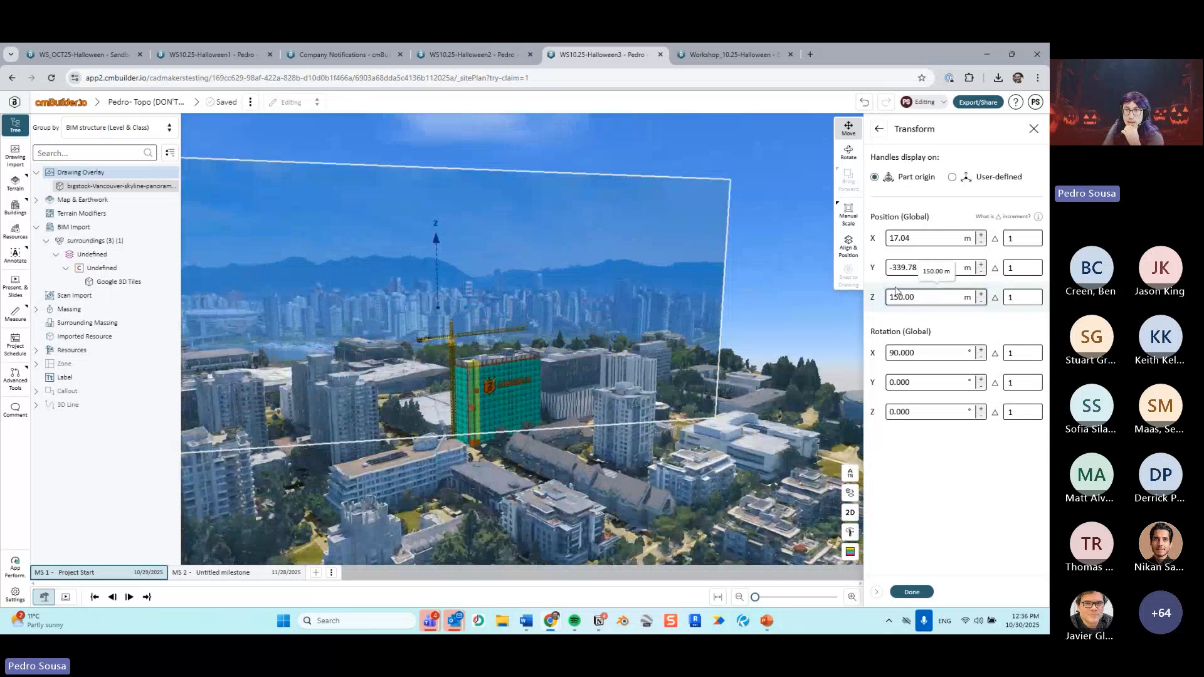
Step: Set the skyline overlay's Y position to -400 m and its X position to 0 m
scroll(809, 302, "down", 5)
left_click_drag(809, 302, 818, 327)
scroll(642, 387, "down", 4)
left_click_drag(643, 387, 461, 366)
double_click(923, 268)
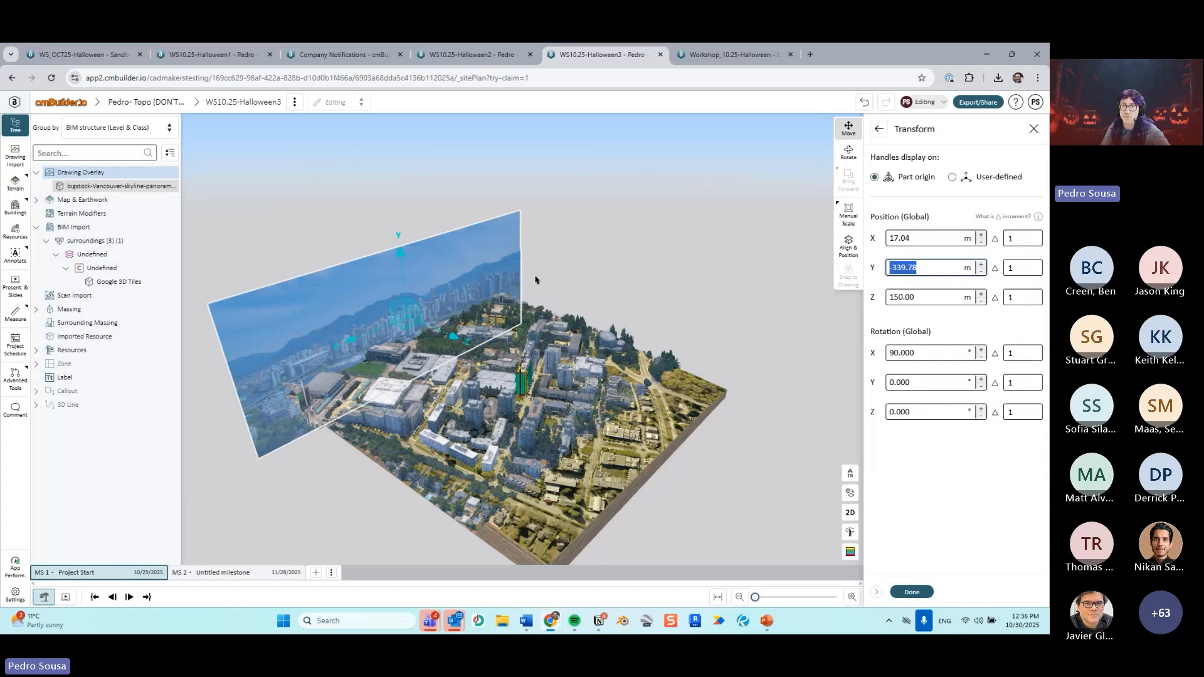
left_click(848, 215)
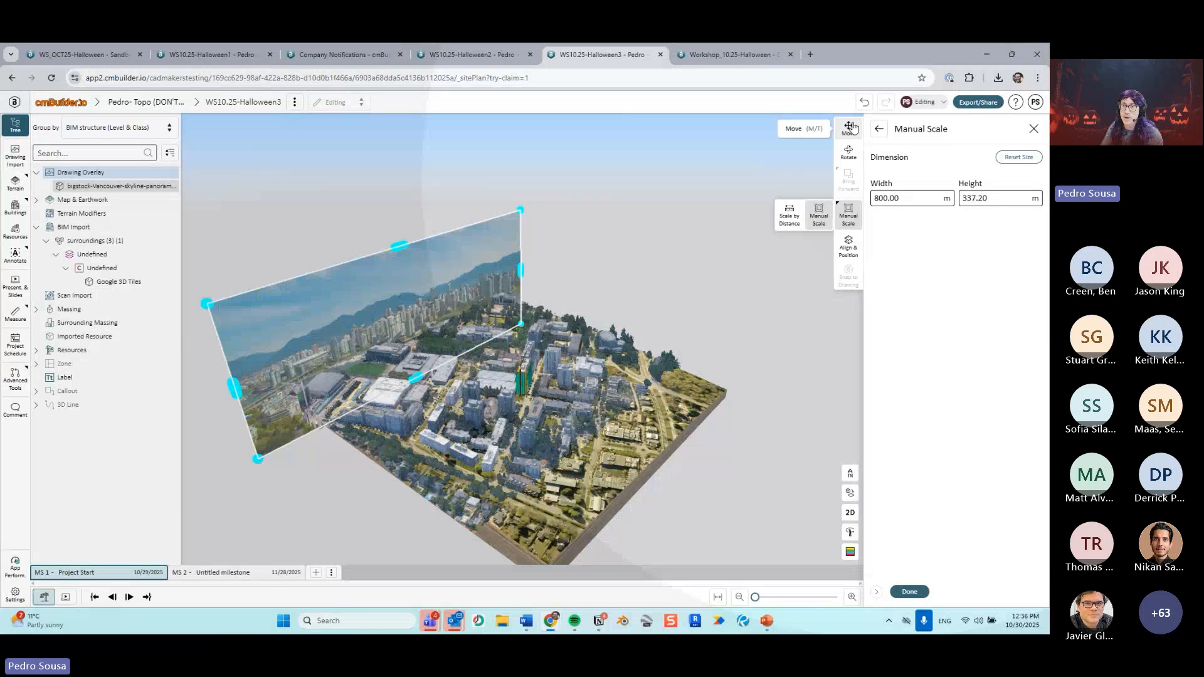
left_click(850, 127)
double_click(914, 267)
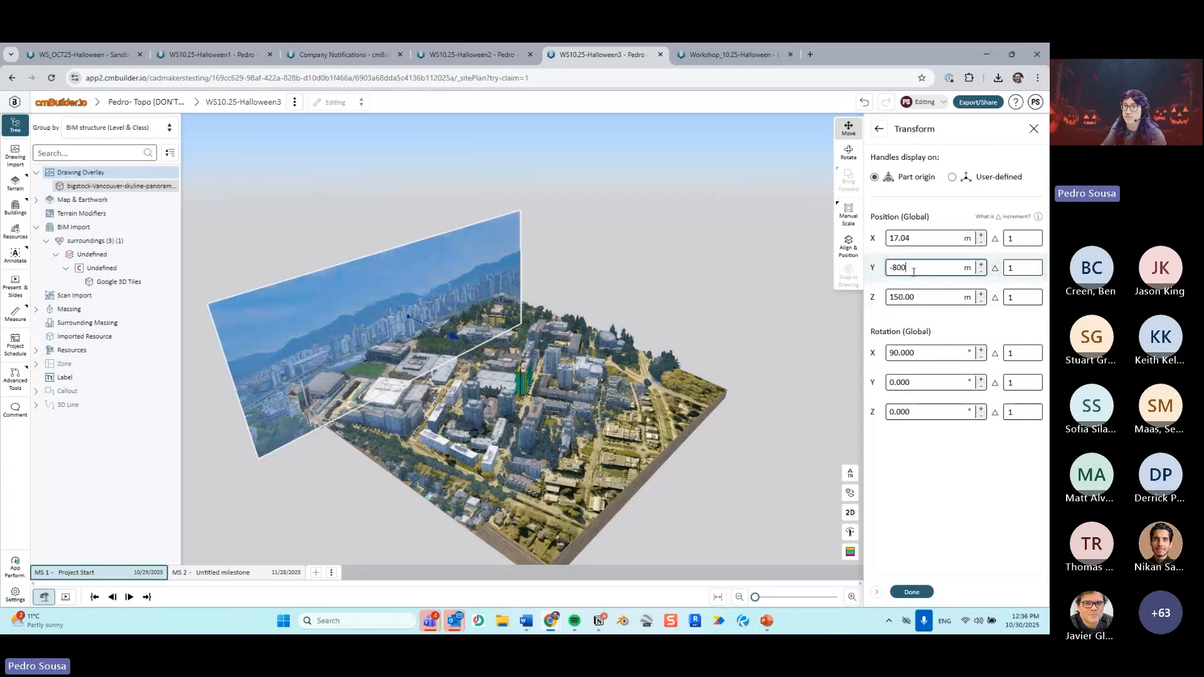
key("Return")
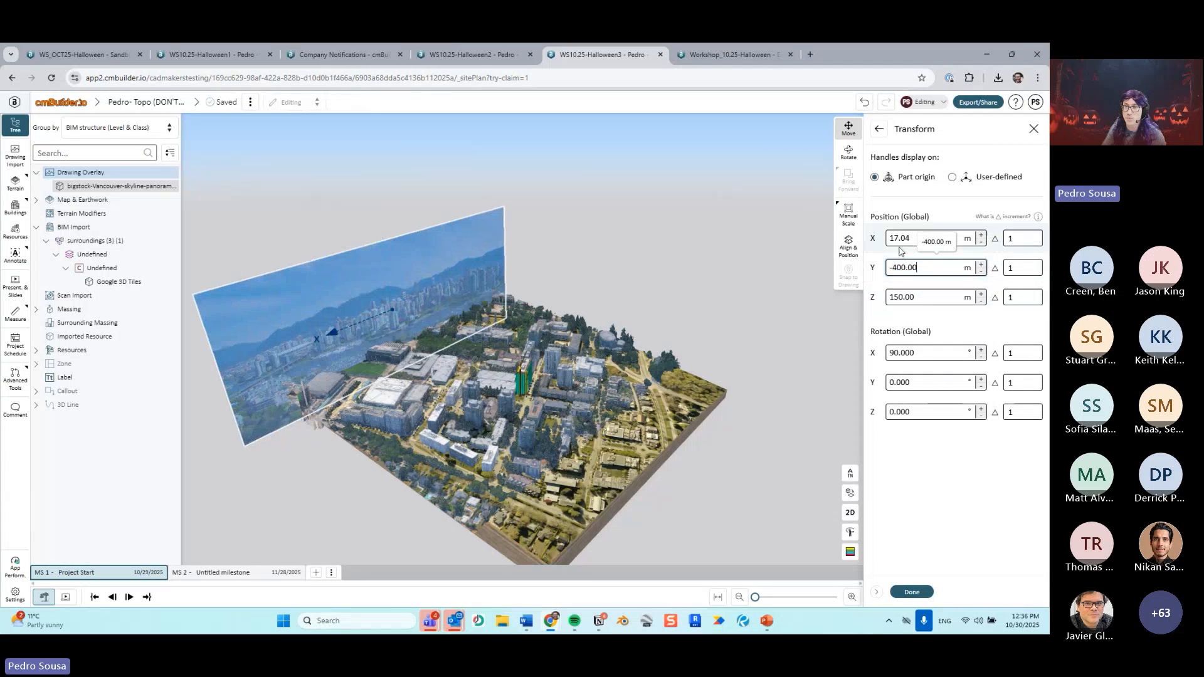
double_click(901, 237)
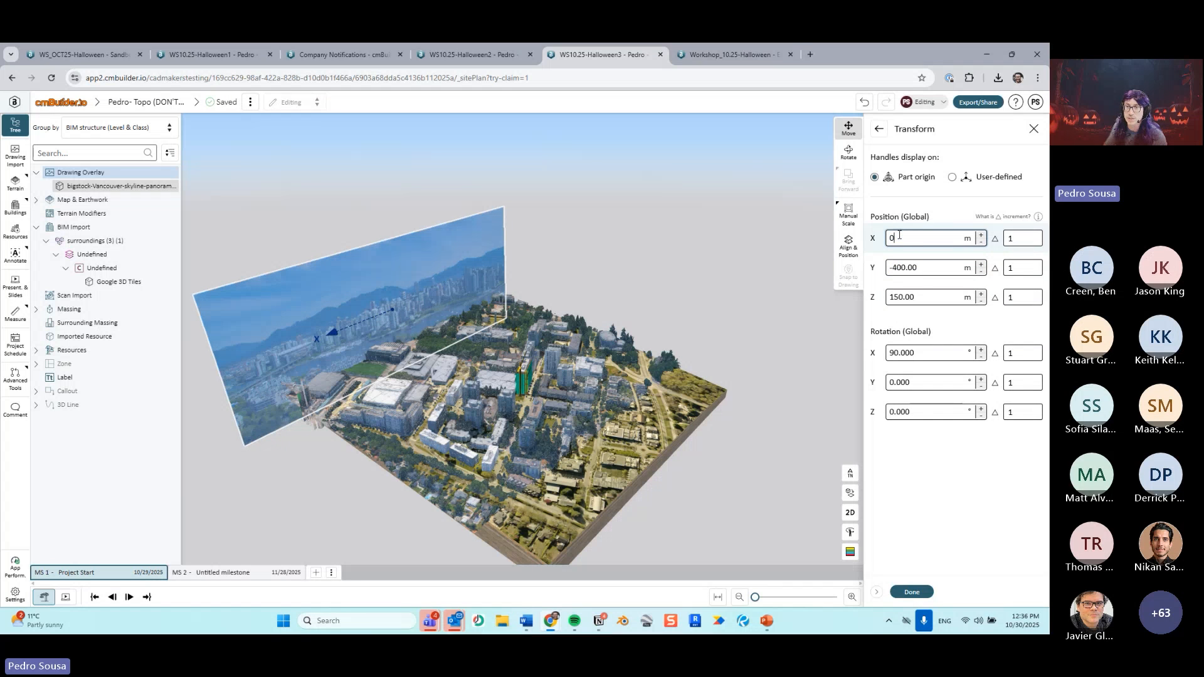
key("Return")
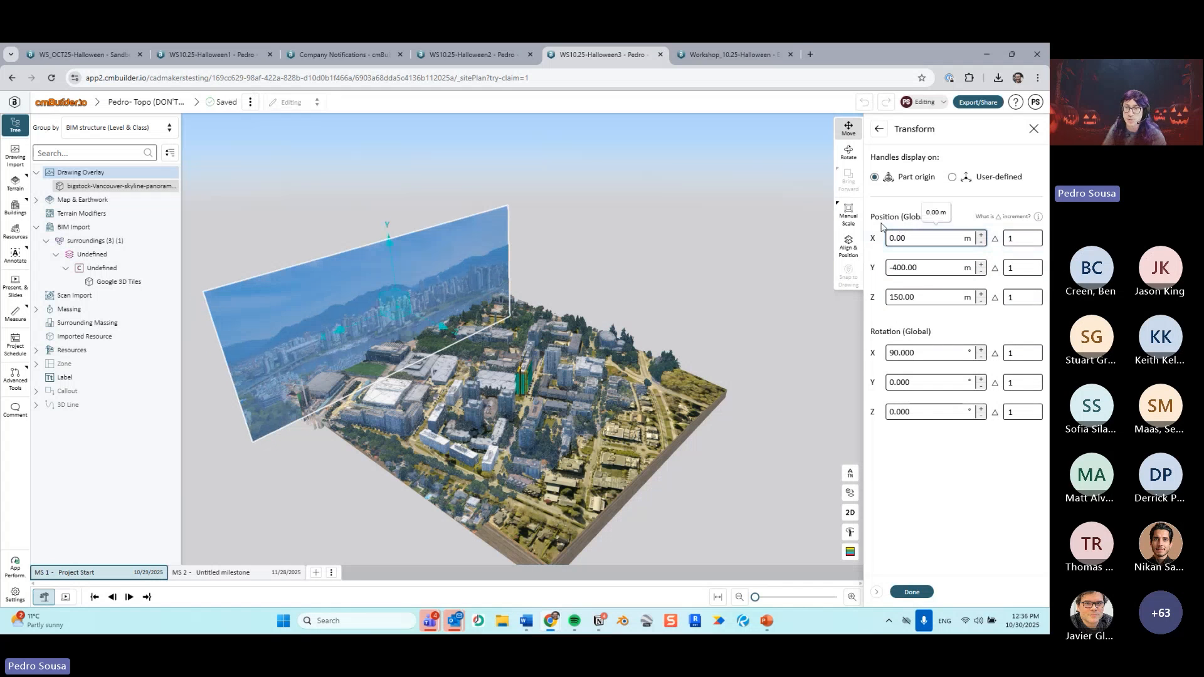
Step: Set the skyline overlay's opacity to 100% and finish editing it
left_click(881, 128)
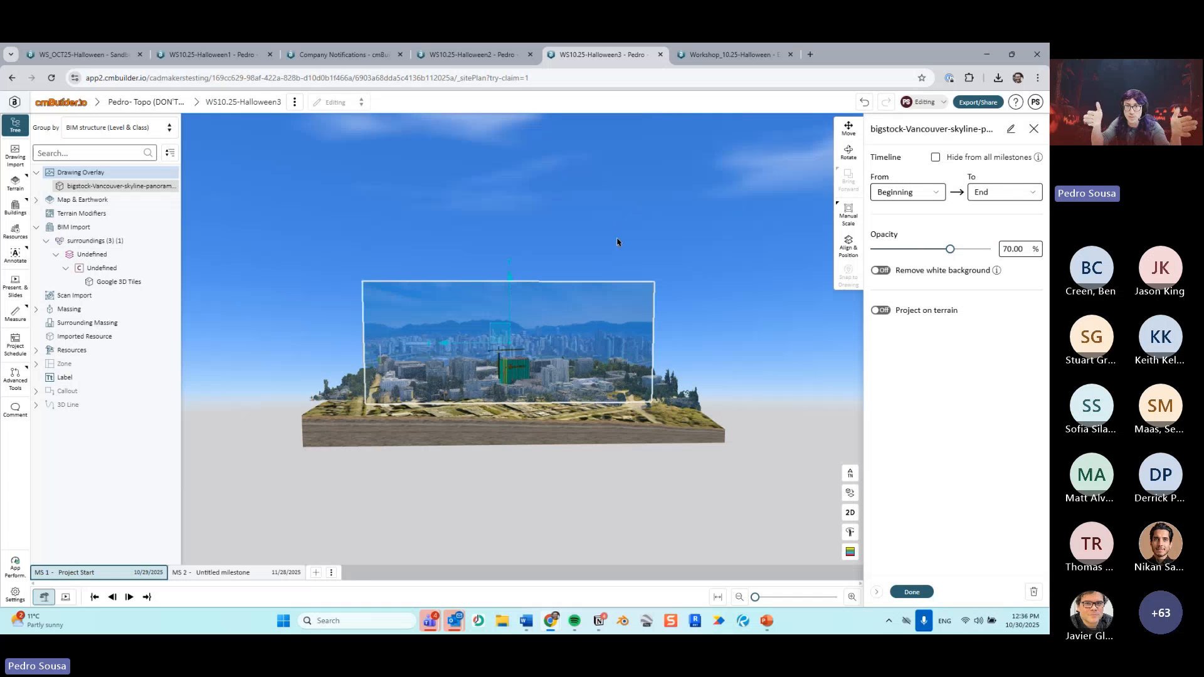
left_click_drag(615, 236, 732, 241)
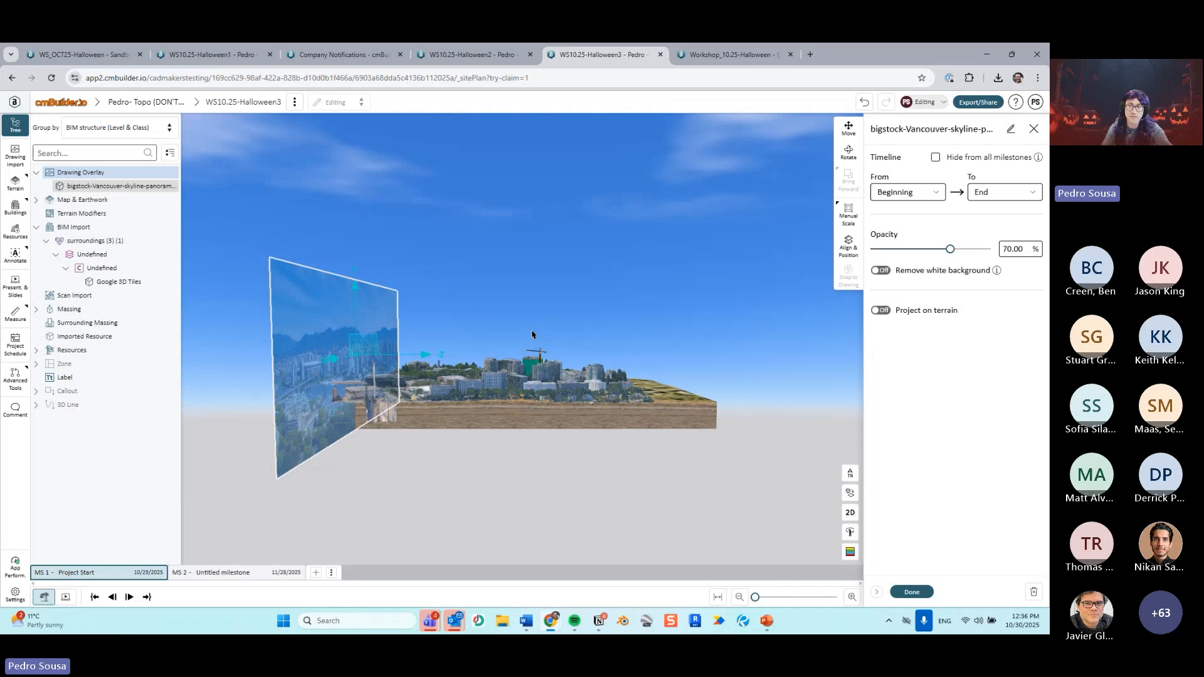
left_click_drag(532, 334, 479, 384)
left_click_drag(949, 250, 1001, 258)
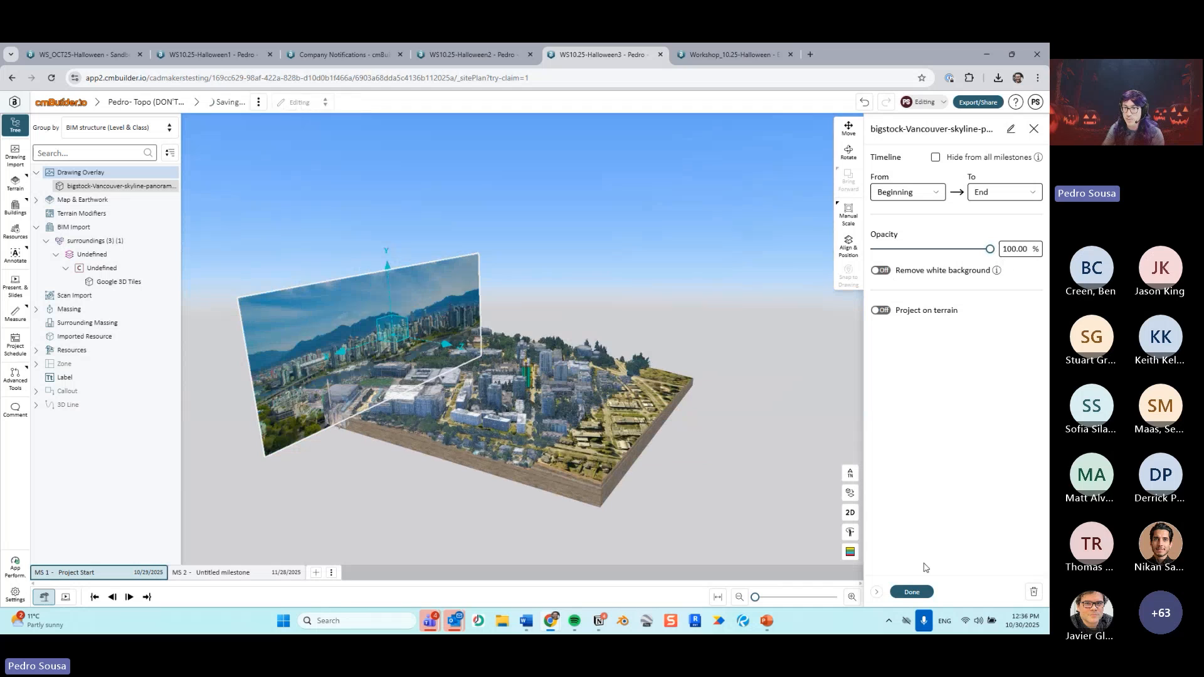
left_click(911, 591)
left_click_drag(911, 533, 451, 306)
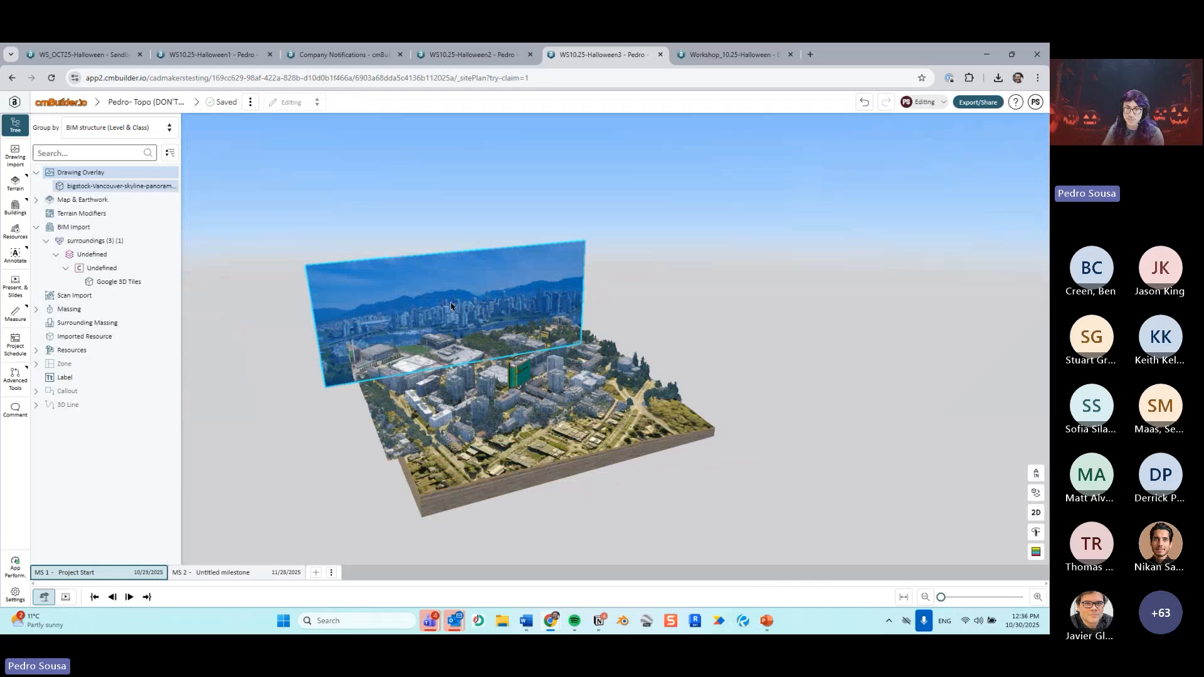
left_click(451, 306)
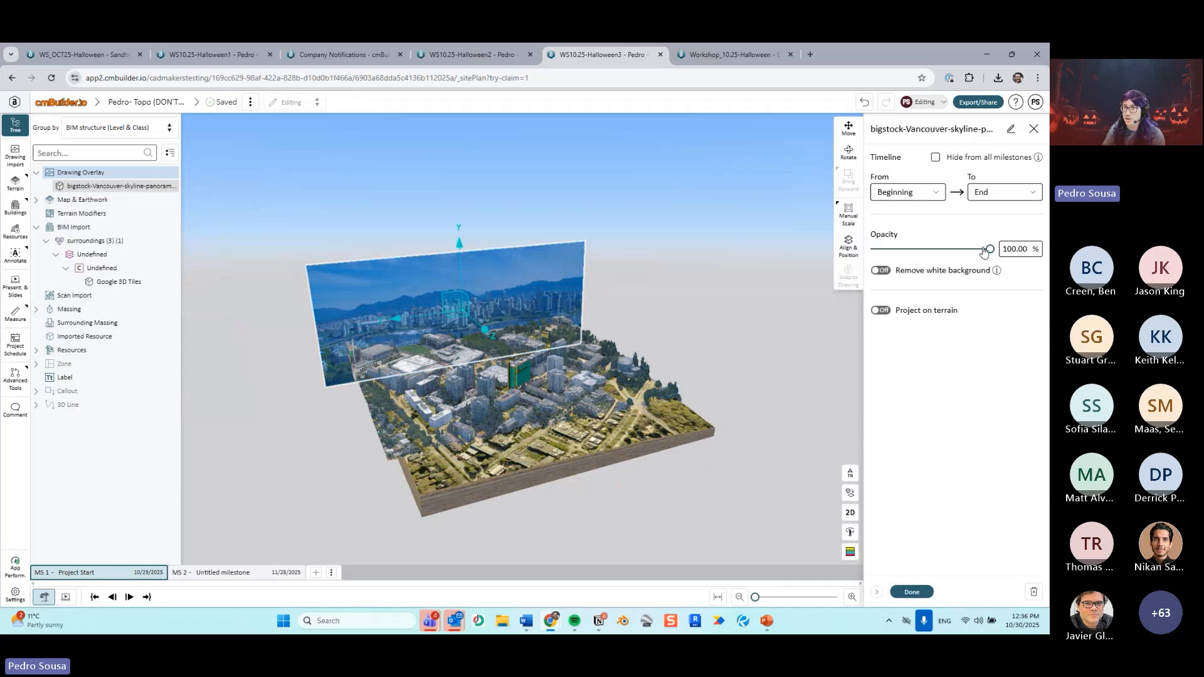
left_click(911, 591)
left_click(706, 363)
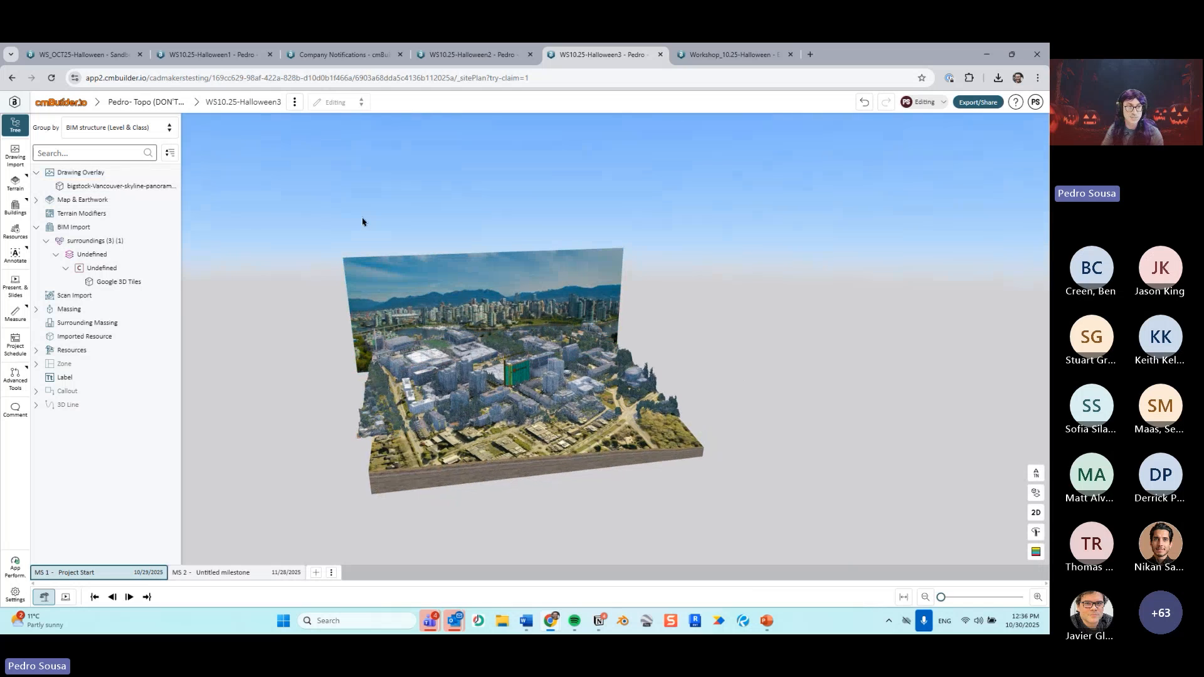
Step: Import the bigstock-Vancouver-skyline-panorama image again as a second drawing overlay
left_click(172, 173)
left_click(955, 390)
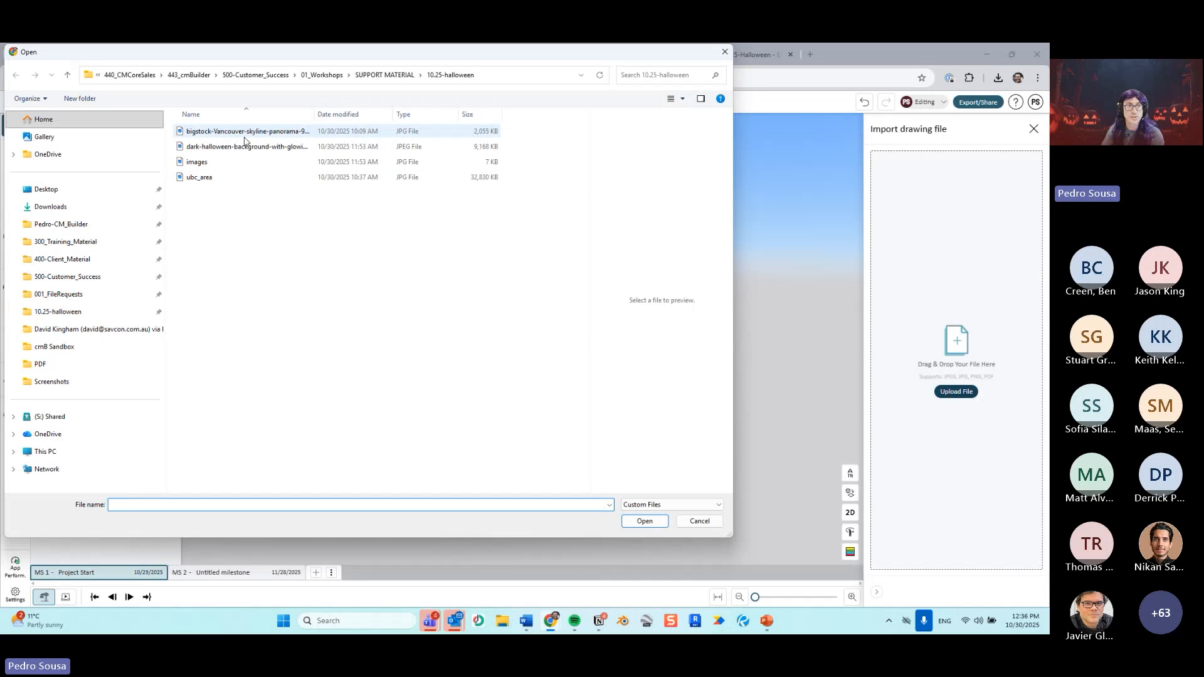
double_click(243, 133)
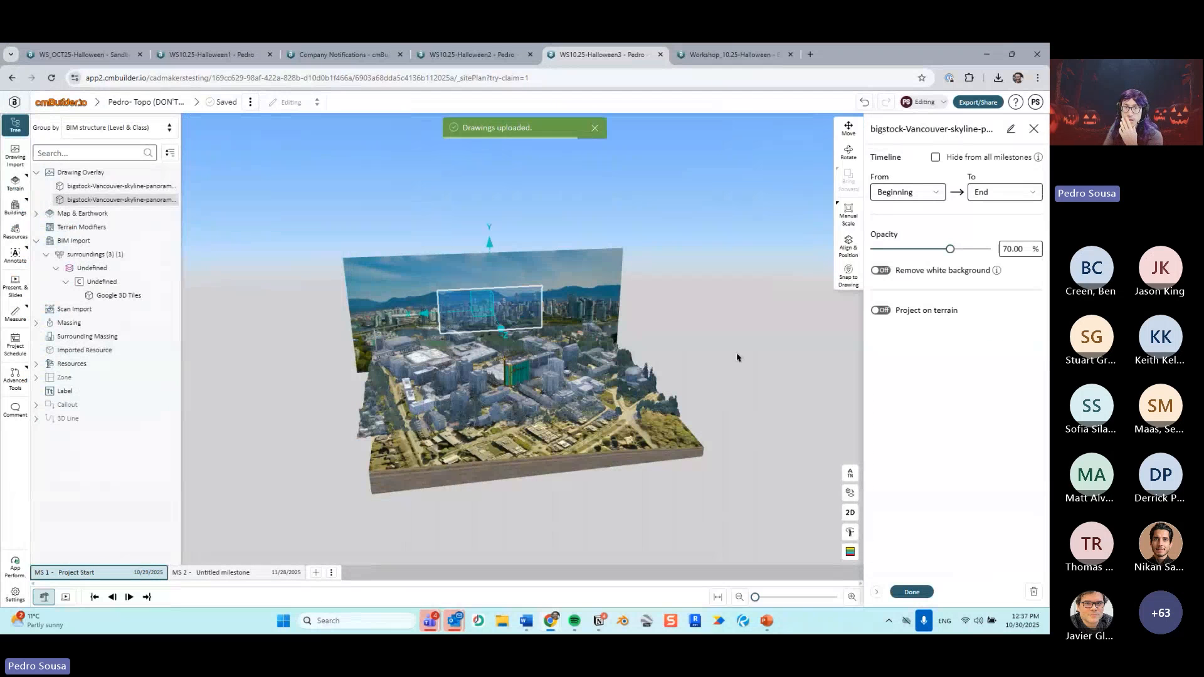
Step: Snap the second skyline overlay to the position and scale of the first panorama drawing
left_click(850, 277)
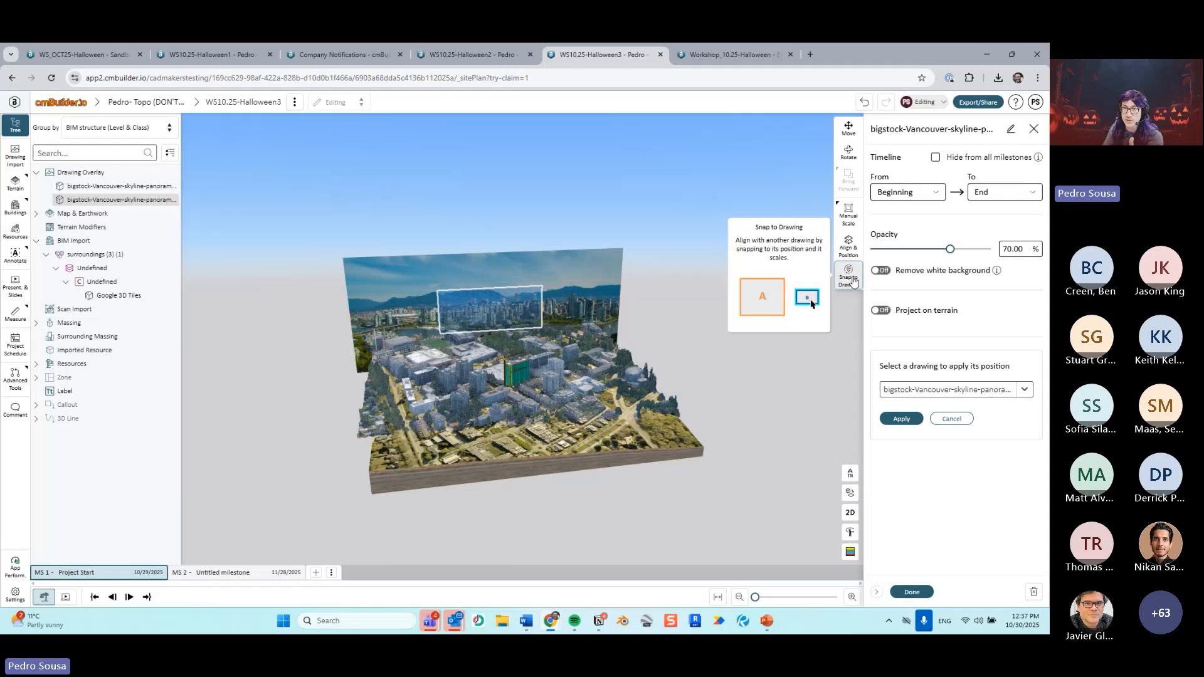
left_click(905, 424)
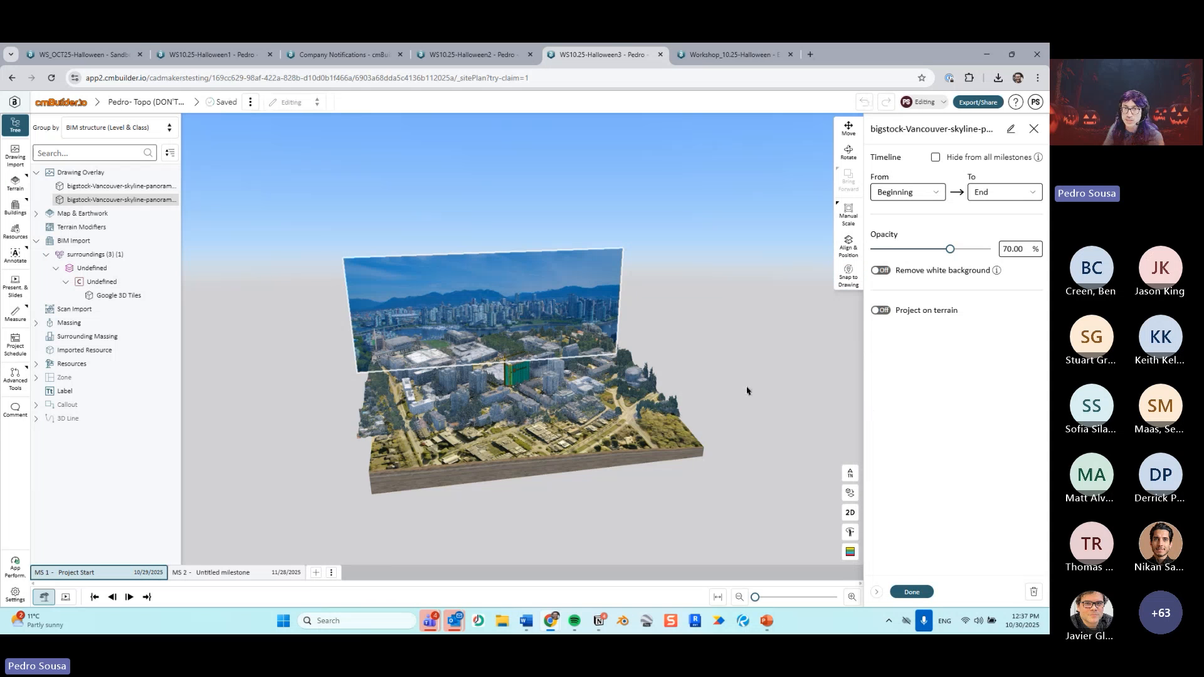
mouse_move(694, 379)
left_mouse_down()
mouse_move(738, 400)
mouse_move(712, 383)
left_mouse_up()
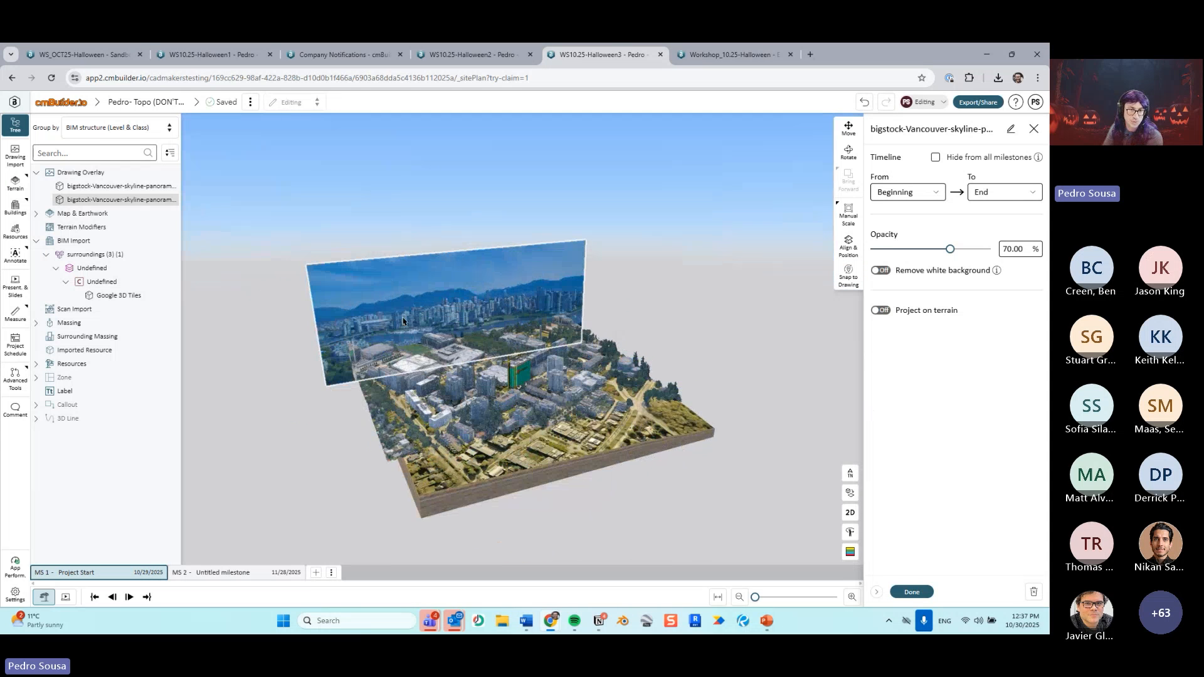
Step: Rotate the second skyline overlay to a global Z rotation of 270° so it stands perpendicular to the first panorama
left_click_drag(617, 360, 646, 364)
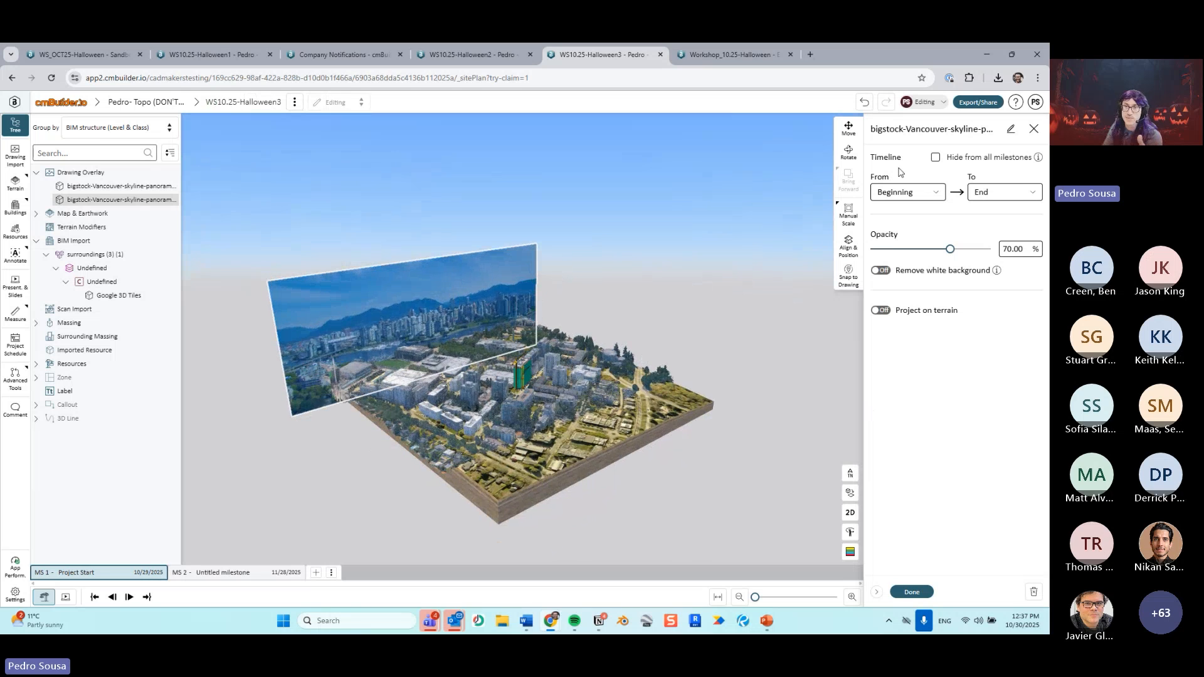
left_click(851, 163)
left_click_drag(618, 262, 642, 326)
mouse_move(337, 303)
left_mouse_down()
mouse_move(301, 254)
mouse_move(351, 217)
mouse_move(338, 189)
left_mouse_up()
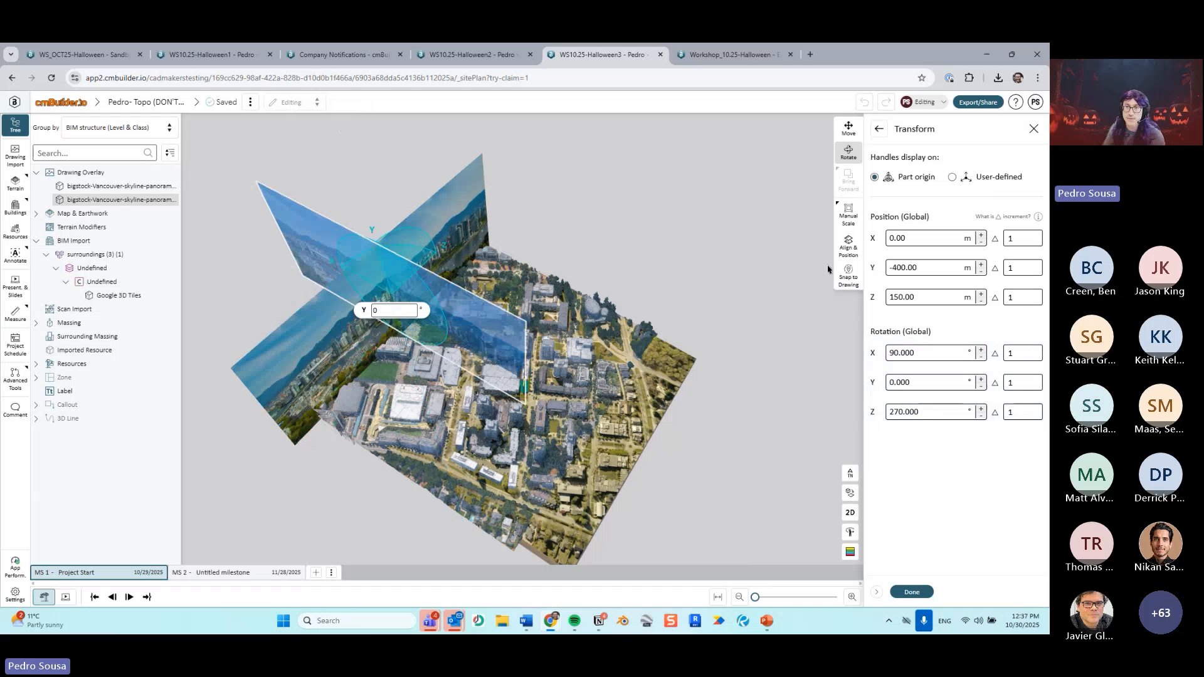
Step: Set the second skyline overlay's Y position to 0 m and its X position to 400 m, and finish editing it
left_click(848, 129)
left_click_drag(755, 363, 758, 306)
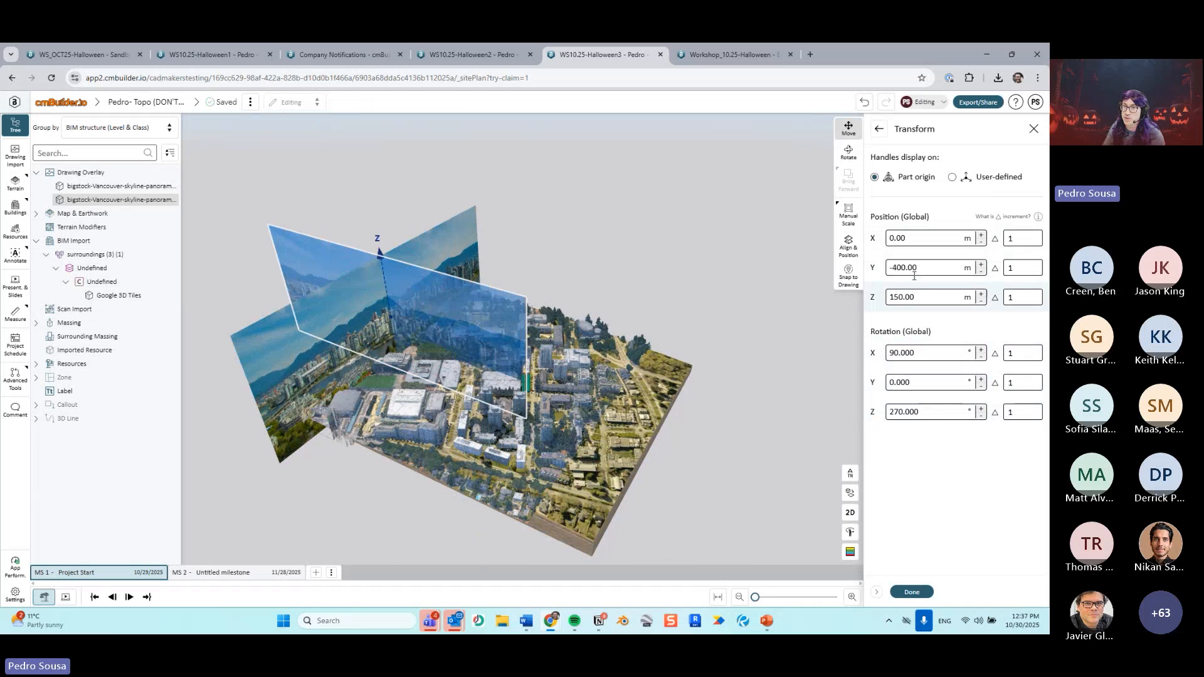
mouse_move(721, 324)
left_mouse_down()
mouse_move(712, 357)
mouse_move(734, 326)
left_mouse_up()
scroll(728, 326, "down", 3)
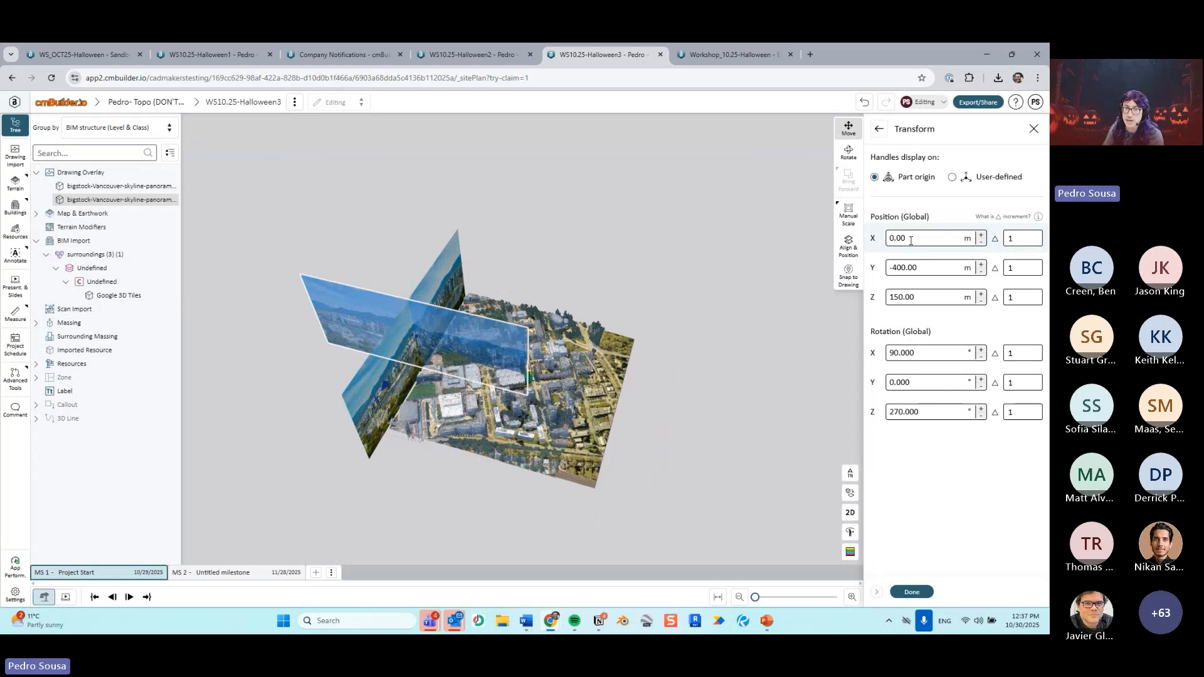
left_click(923, 270)
type("0")
key("Return")
left_click(911, 242)
type("400")
key("Return")
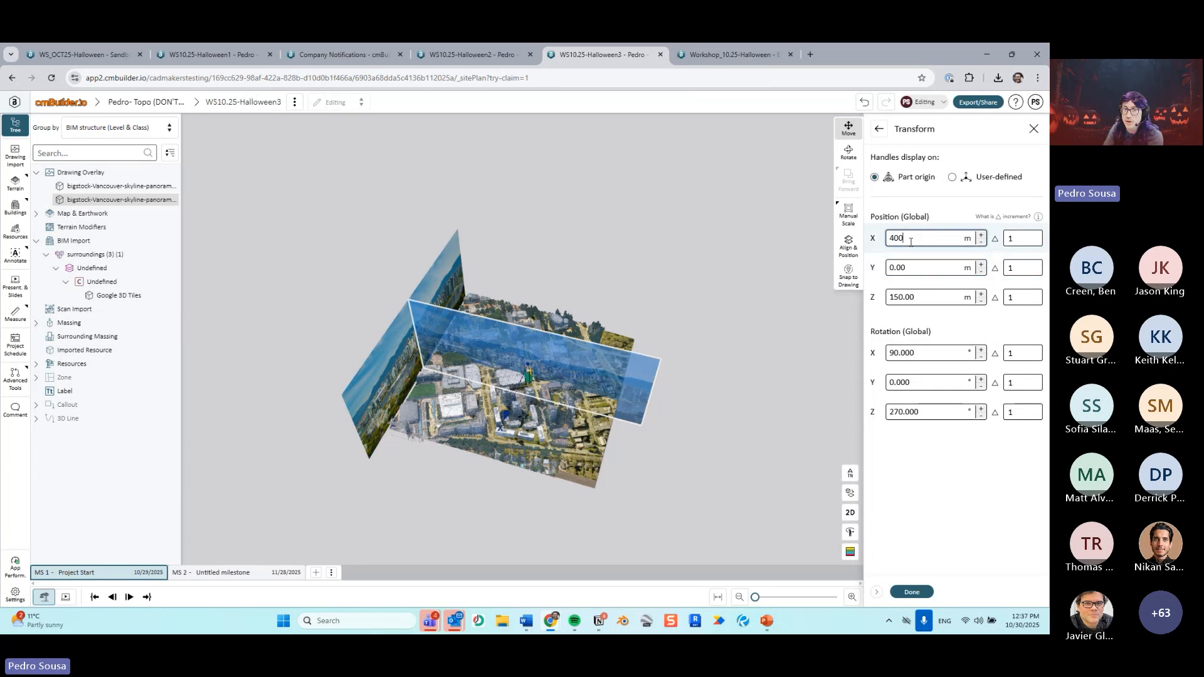
left_click_drag(750, 333, 599, 302)
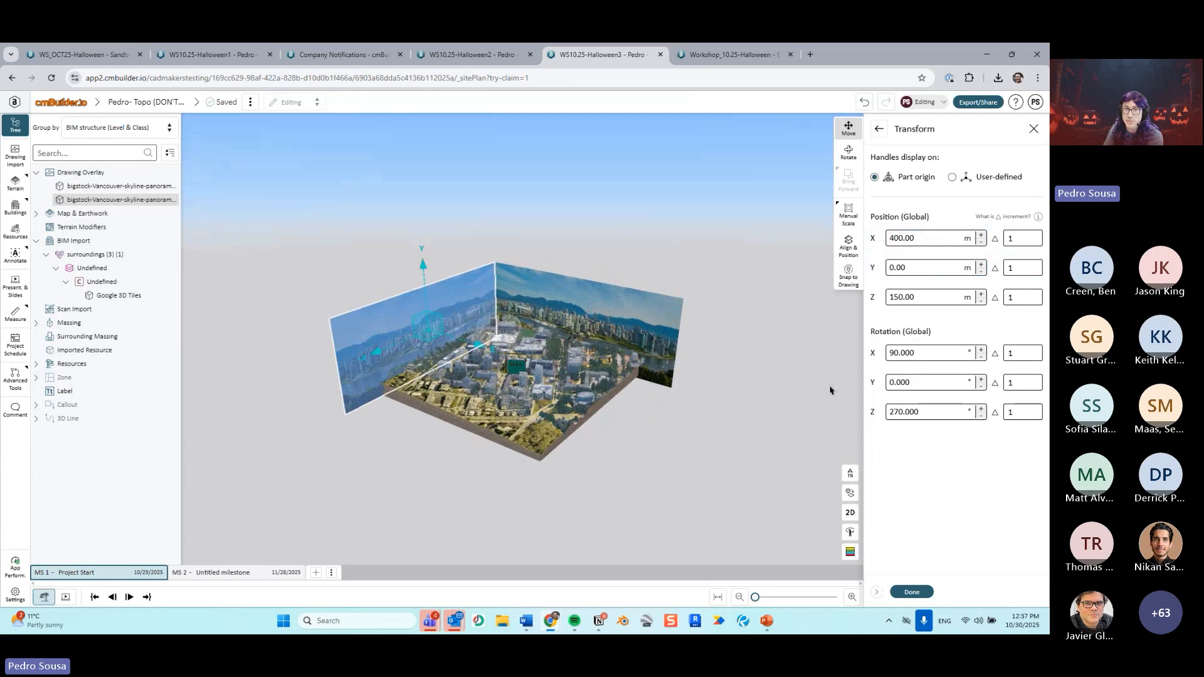
scroll(511, 340, "up", 3)
mouse_move(646, 355)
left_mouse_down()
mouse_move(592, 350)
mouse_move(637, 358)
left_mouse_up()
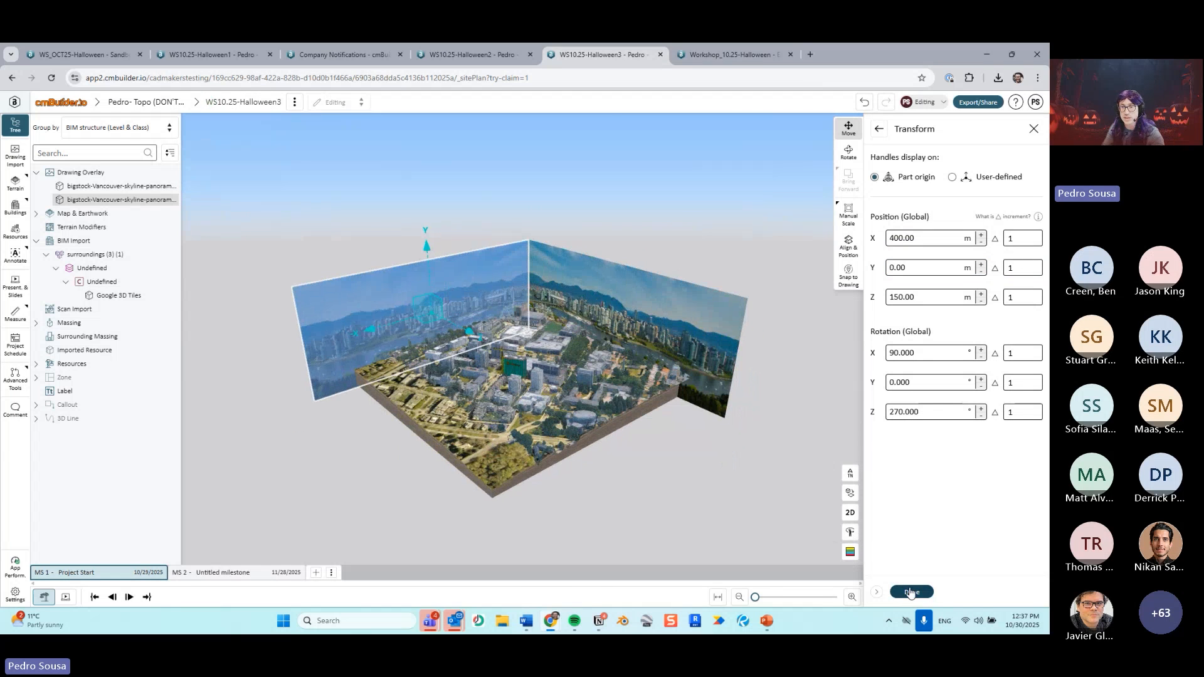
left_click(909, 593)
Step: Set the second skyline overlay's opacity to 100% and finish editing it
left_click(755, 446)
scroll(748, 441, "up", 3)
left_click_drag(742, 432, 705, 428)
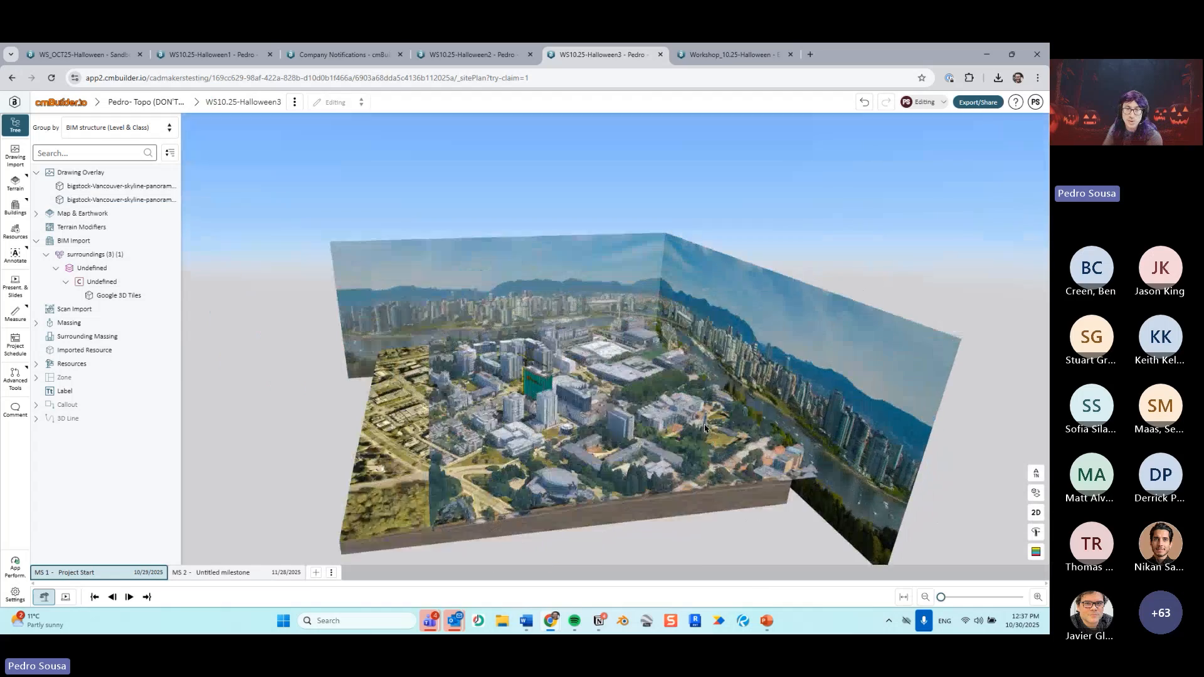
scroll(705, 429, "up", 3)
left_click(608, 242)
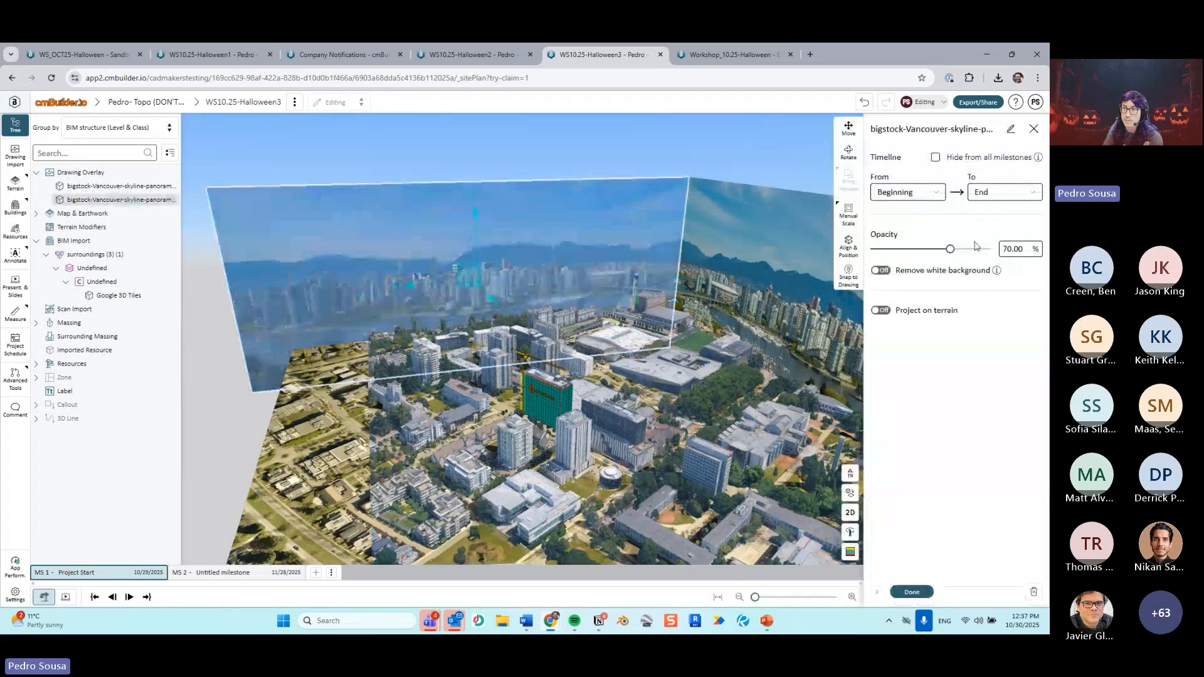
left_click(987, 249)
left_click(921, 590)
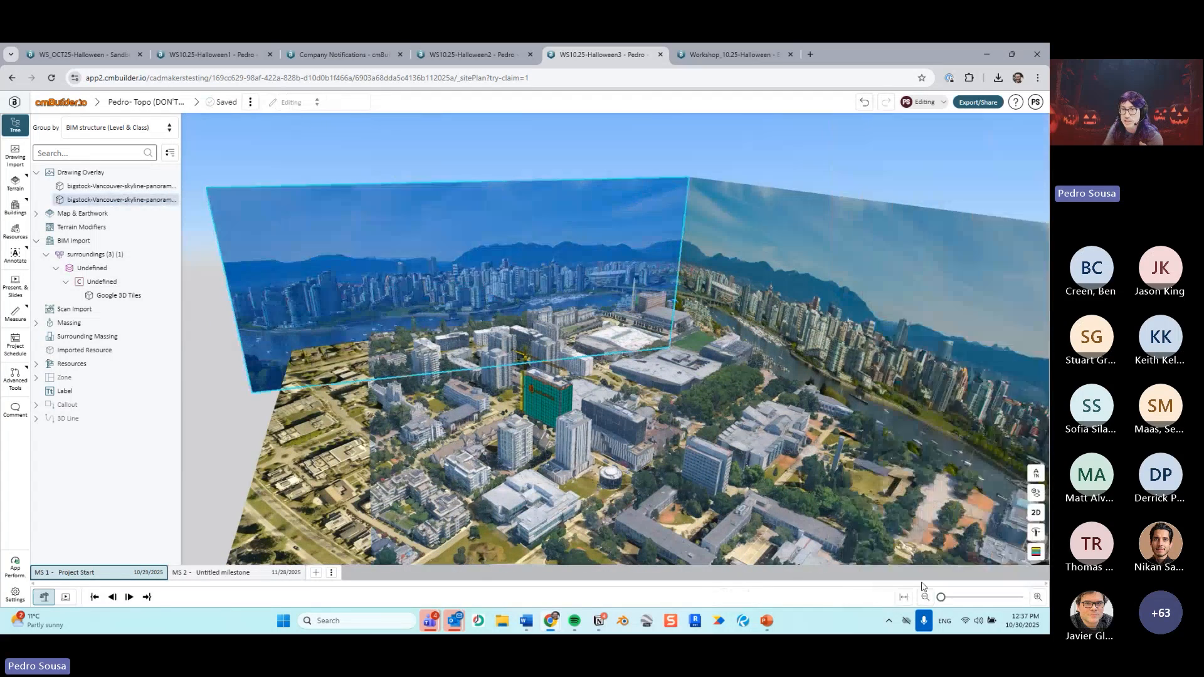
Step: Examine the corner where the two skyline overlays meet and the horizon behind the cmBuilder.io tower from several viewpoints
scroll(833, 257, "down", 5)
left_click(833, 258)
left_click_drag(833, 258, 756, 278)
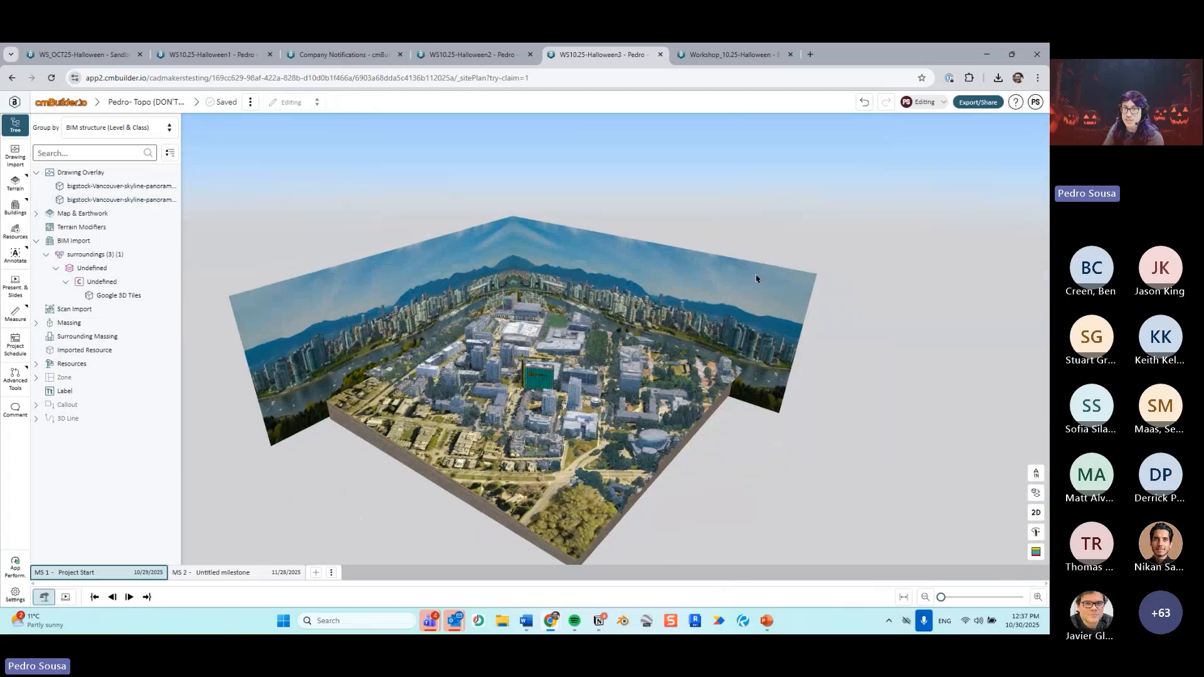
scroll(473, 258, "up", 10)
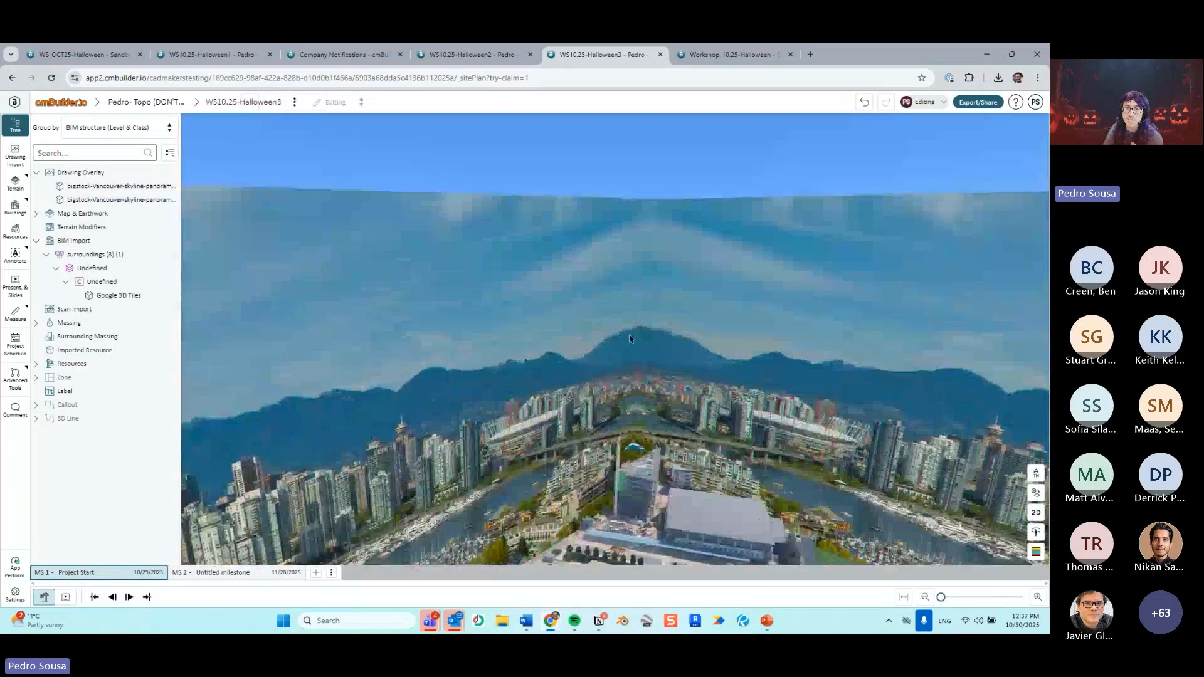
scroll(629, 339, "up", 5)
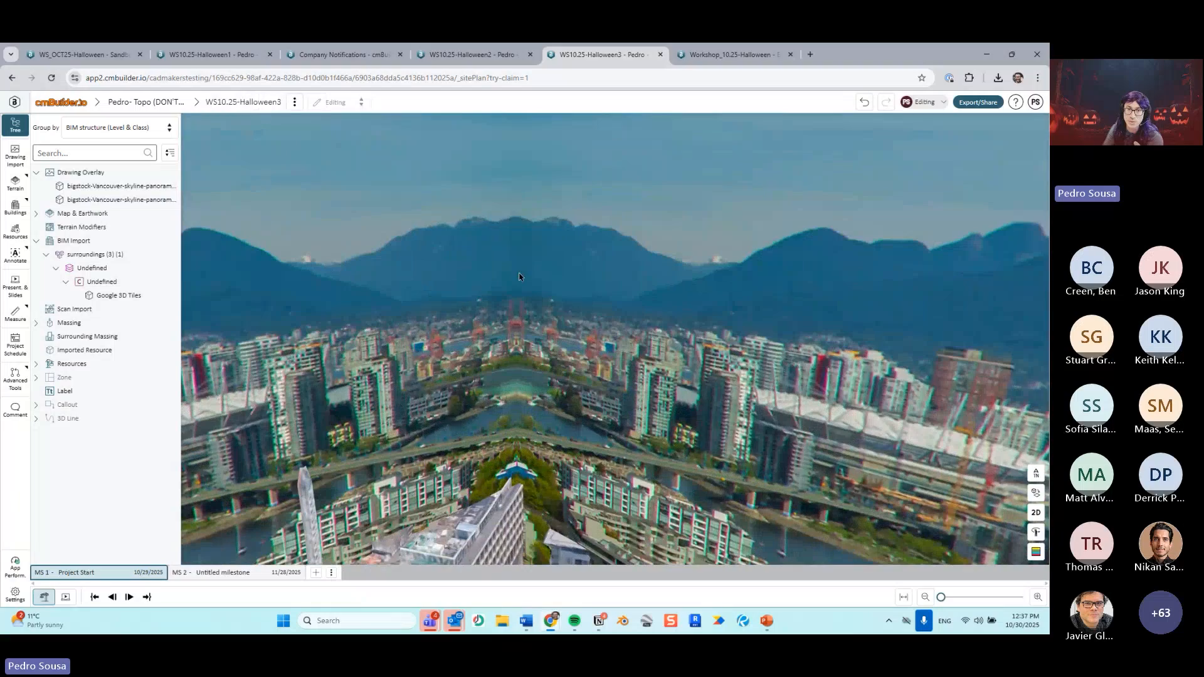
scroll(513, 339, "up", 10)
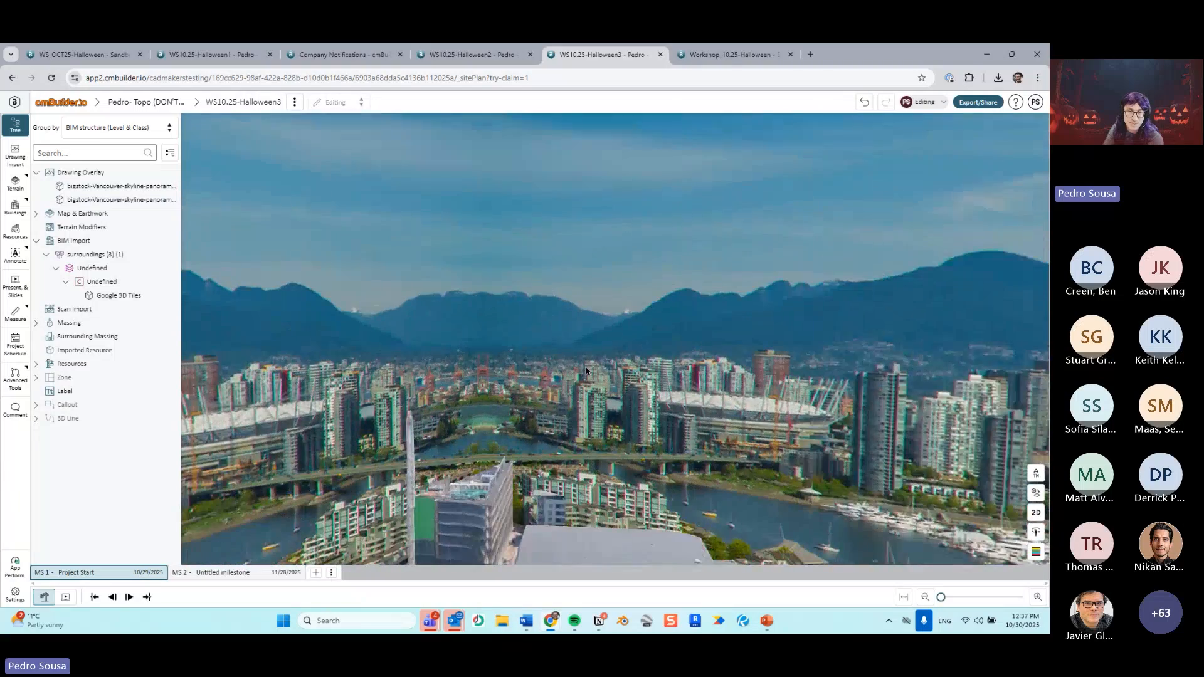
scroll(529, 330, "up", 3)
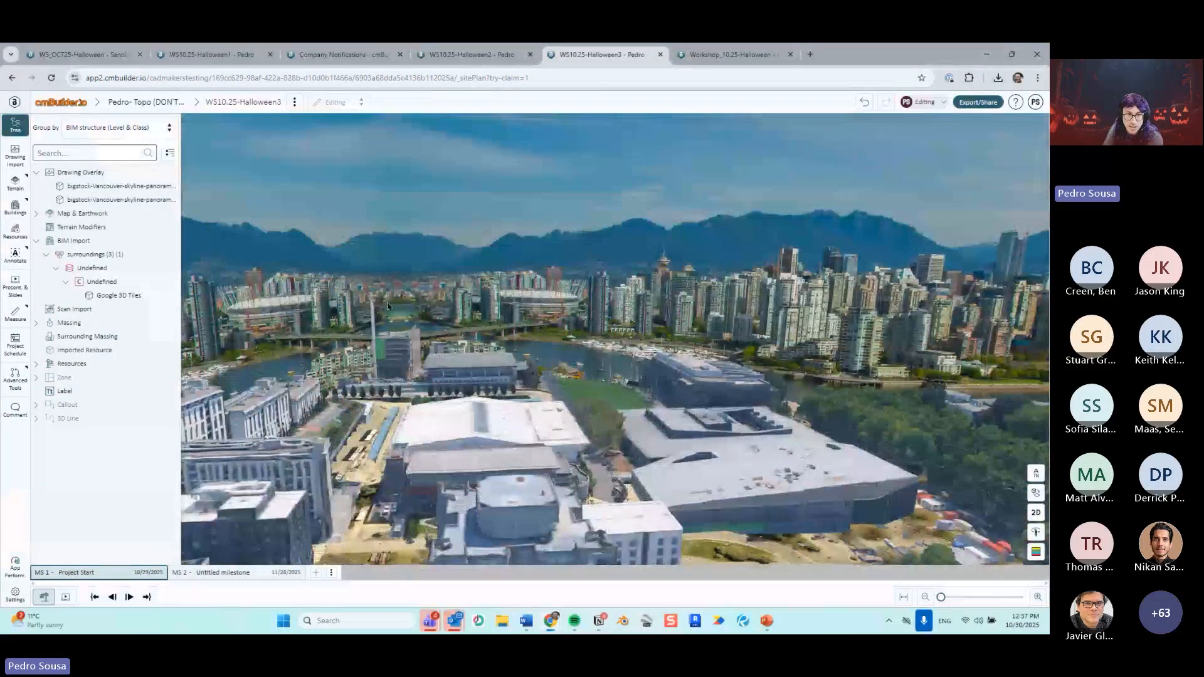
scroll(515, 280, "down", 8)
left_click_drag(596, 326, 472, 246)
scroll(525, 280, "up", 3)
left_click_drag(525, 280, 578, 275)
scroll(580, 276, "up", 5)
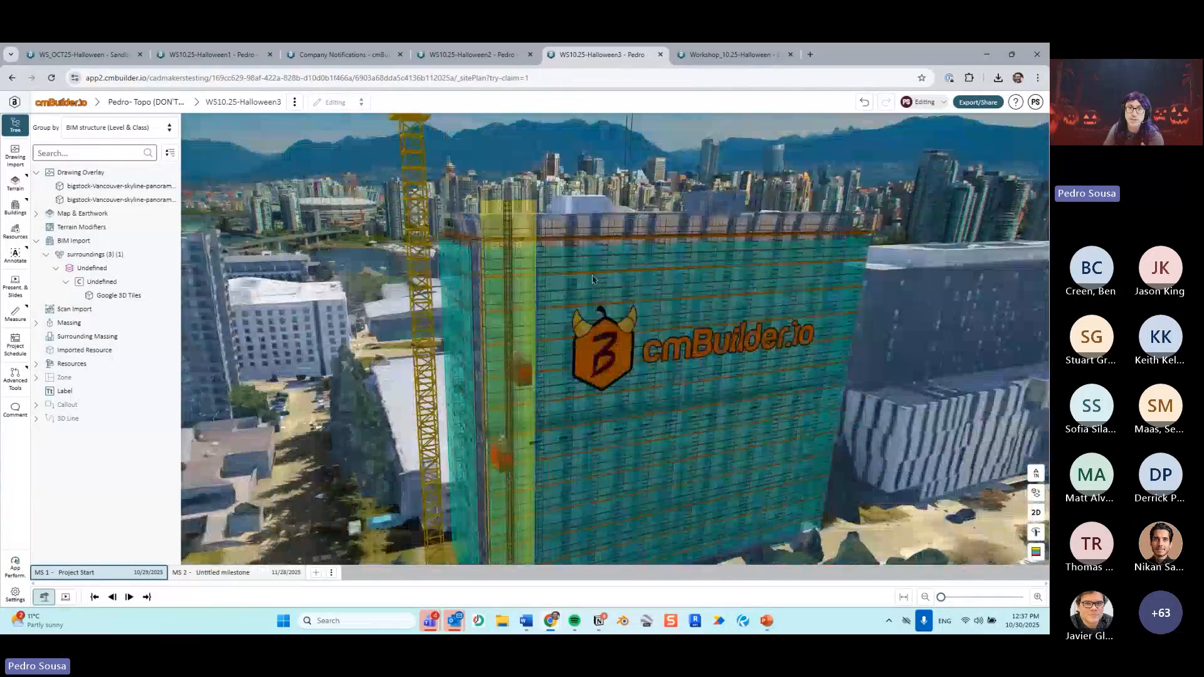
scroll(592, 279, "down", 5)
left_click_drag(337, 238, 243, 223)
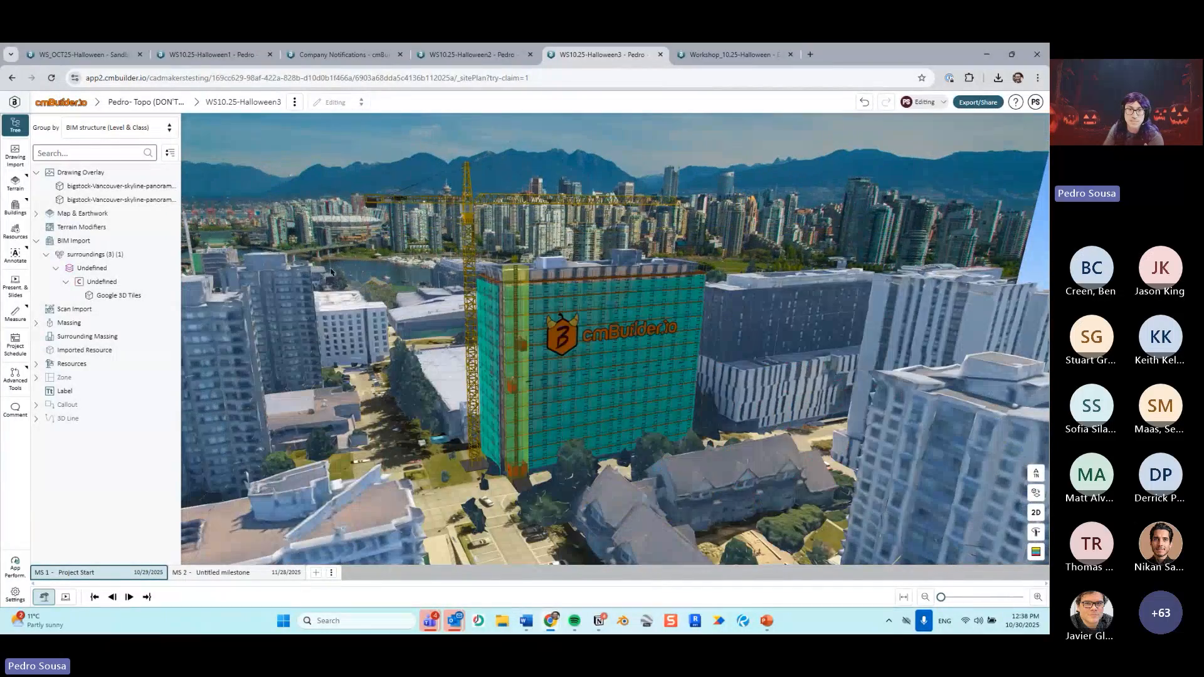
Step: Set the perspective camera's field of view angle to 47° in the display settings
left_click(16, 593)
scroll(128, 477, "down", 3)
left_click_drag(76, 509, 77, 511)
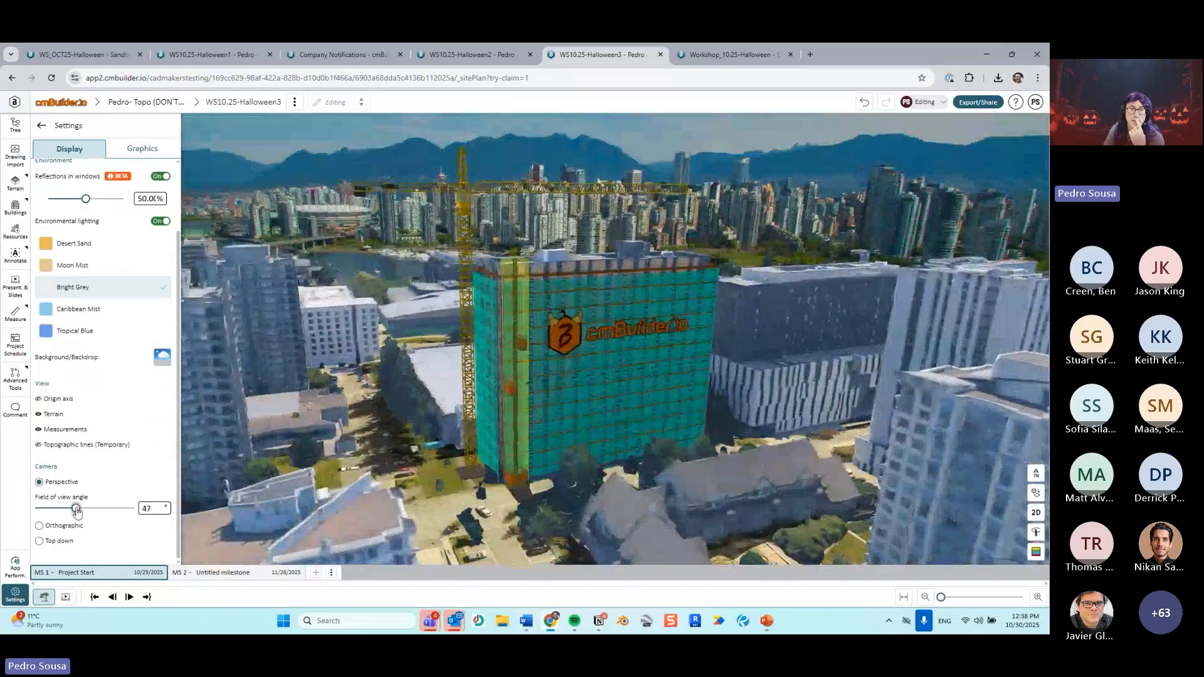
left_click(15, 594)
Step: Import the bigstock-Vancouver-skyline-panorama image again as a third drawing overlay
scroll(476, 330, "down", 8)
left_click_drag(476, 331, 638, 301)
left_click_drag(729, 308, 652, 276)
right_click_drag(485, 296, 530, 336)
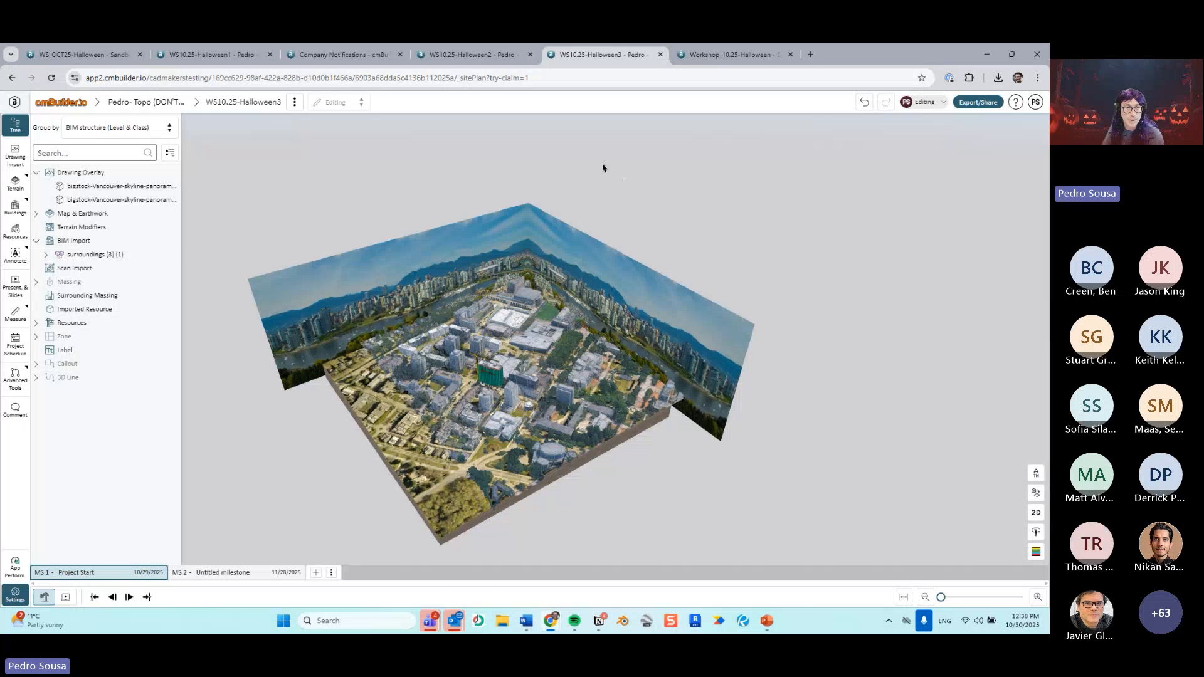
left_click_drag(621, 229, 584, 199)
scroll(565, 313, "up", 5)
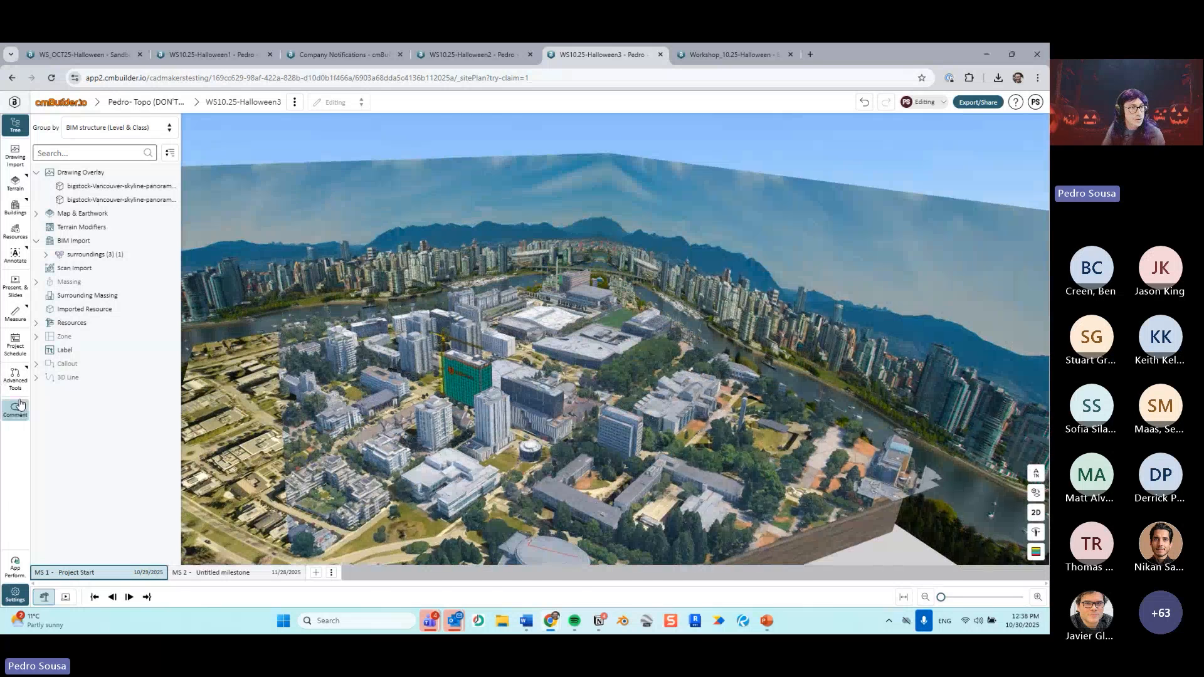
left_click_drag(604, 287, 640, 292)
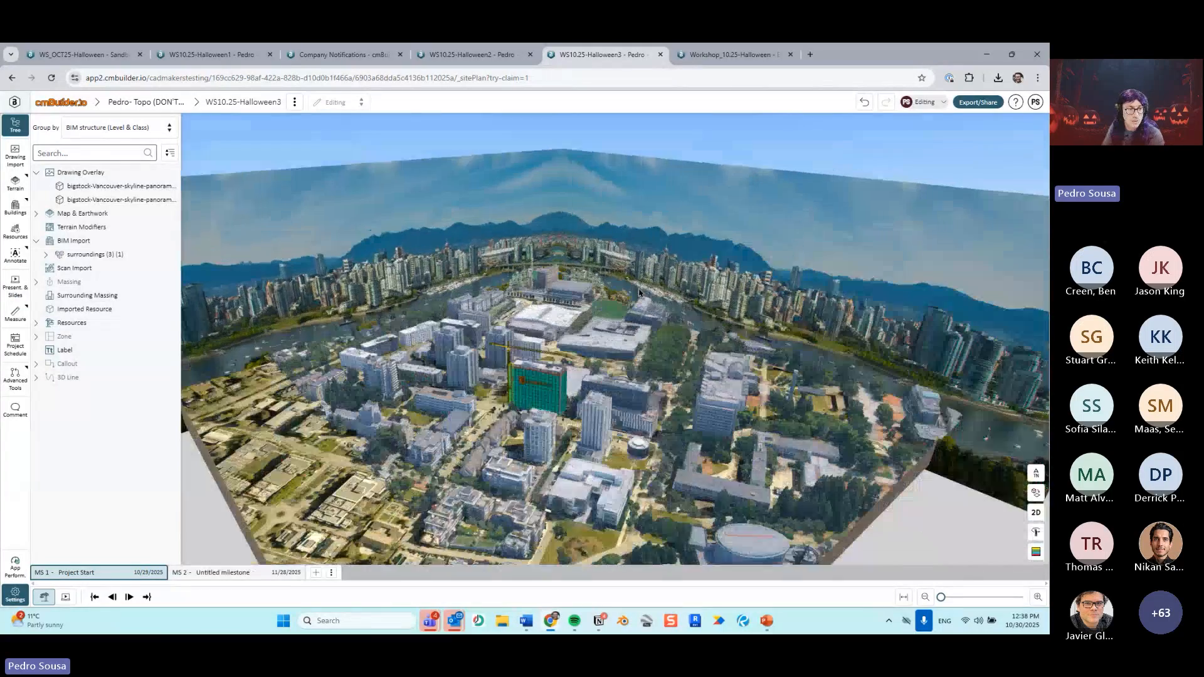
left_click(168, 172)
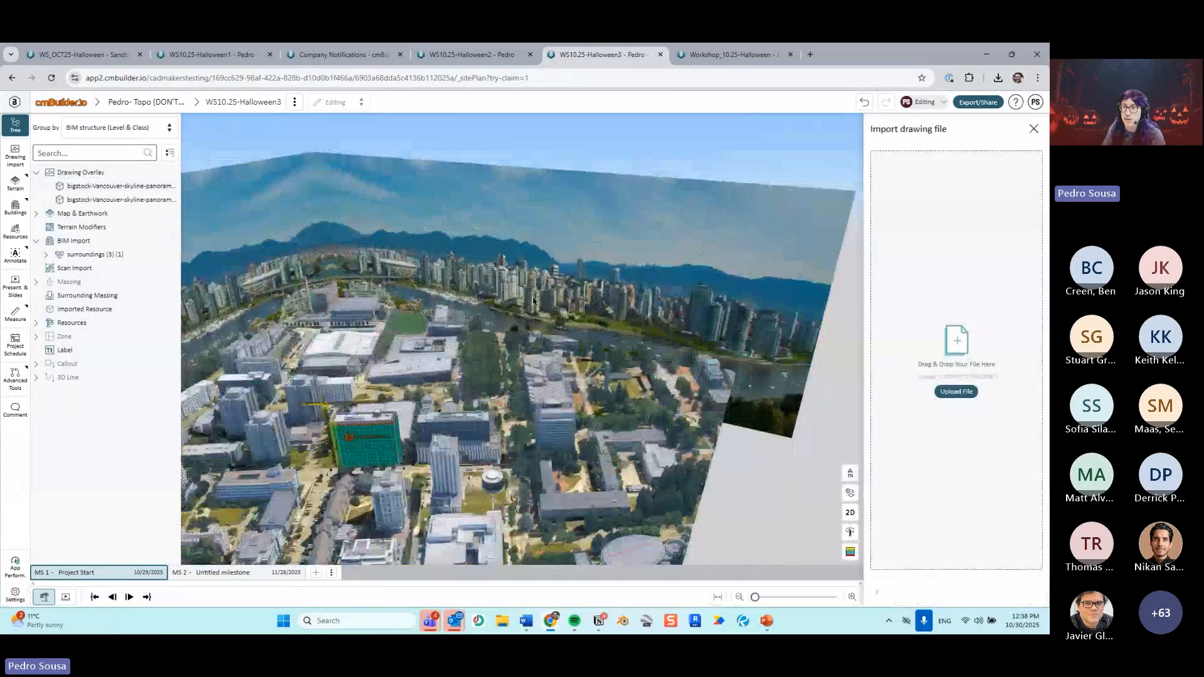
left_click(956, 391)
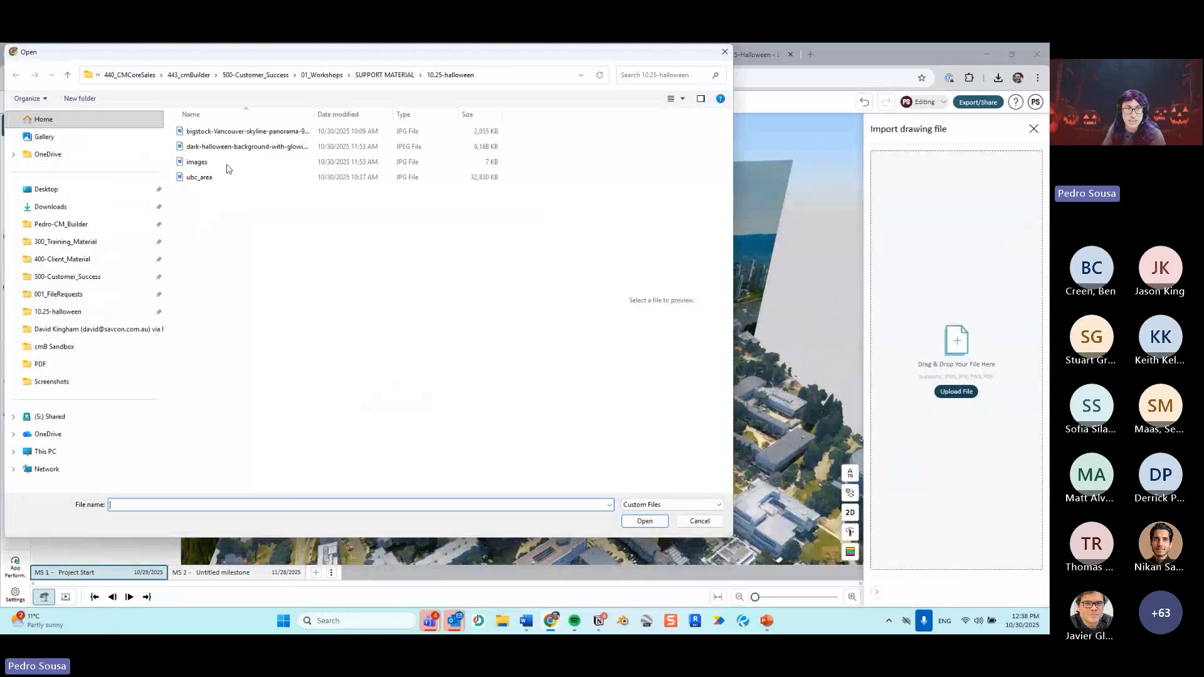
double_click(232, 137)
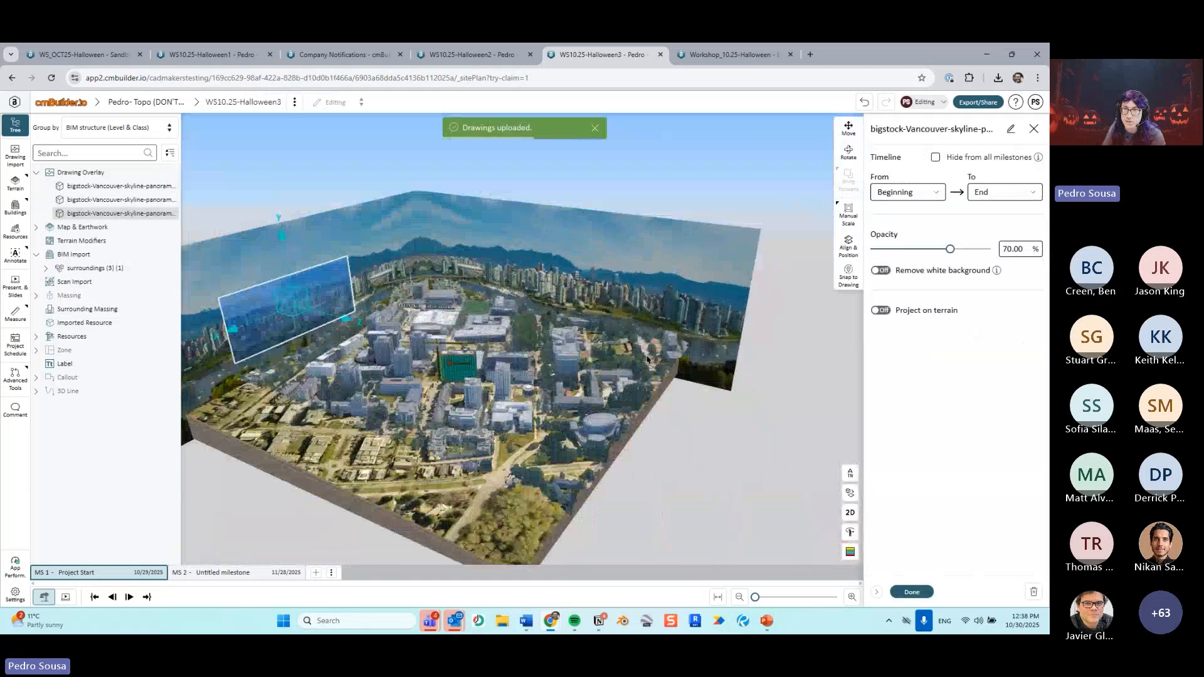
Step: Snap the third skyline overlay to the second panorama drawing's position and set its opacity to 100%
left_click(856, 282)
left_click(914, 390)
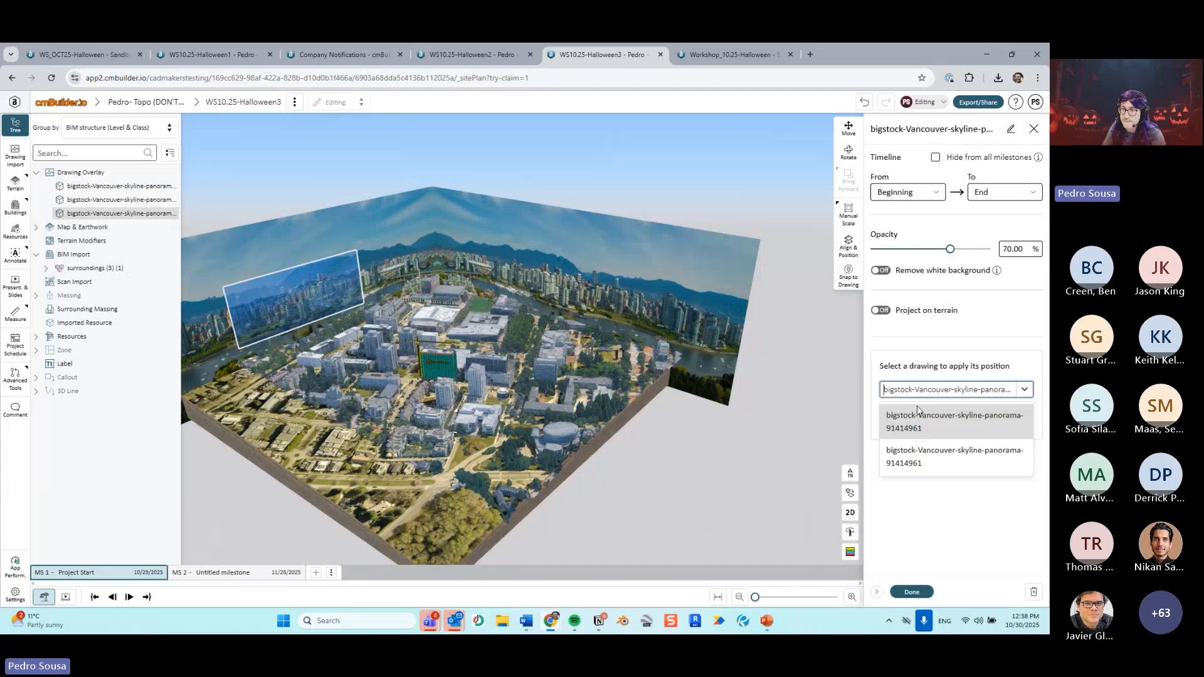
left_click(914, 456)
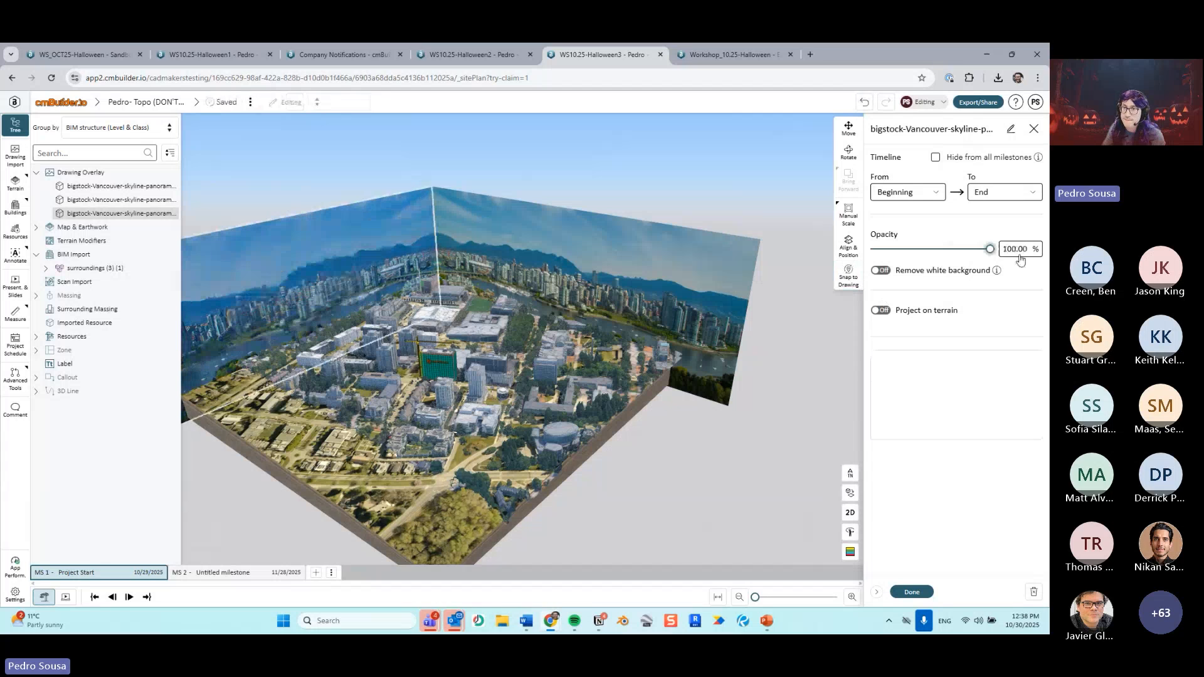
Step: Set the third skyline overlay's X position to -400 m, placing it on the opposite side of the city model
left_click(848, 128)
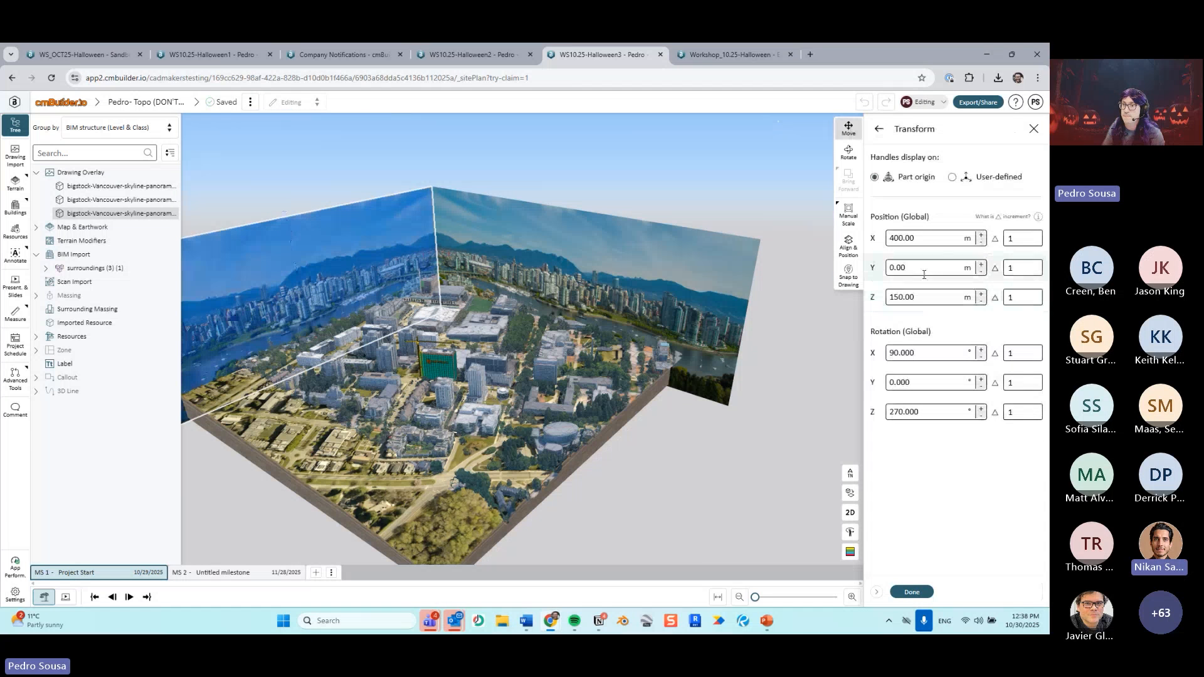
left_click(925, 239)
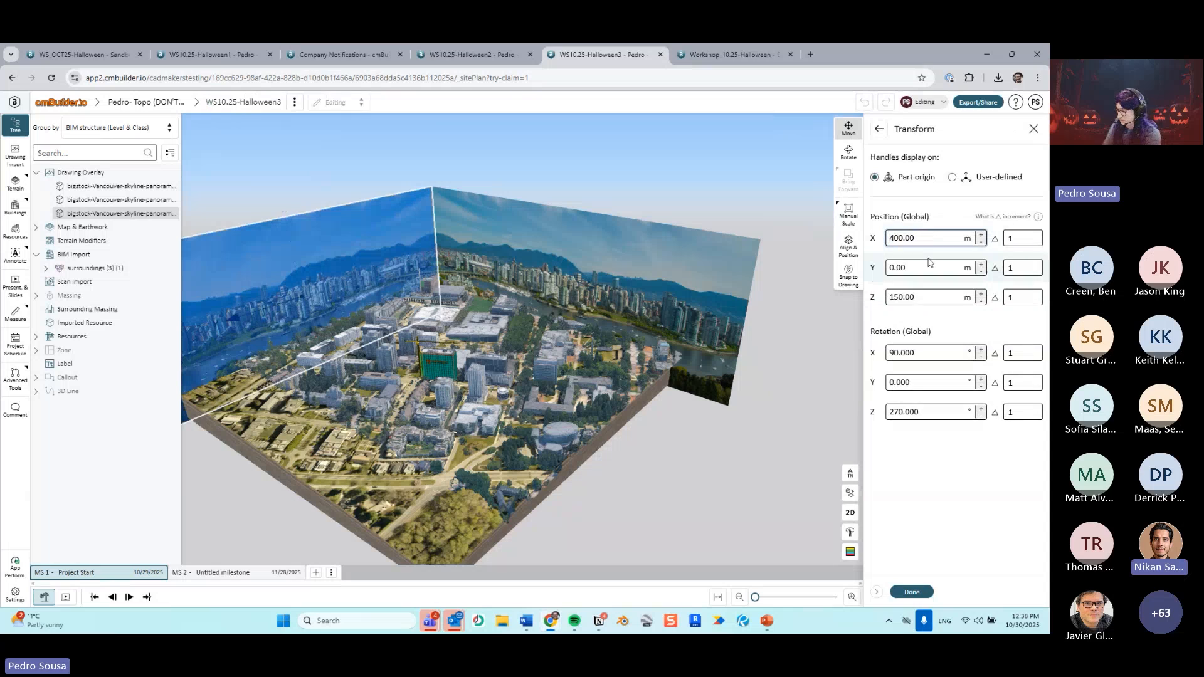
type("-")
key("Return")
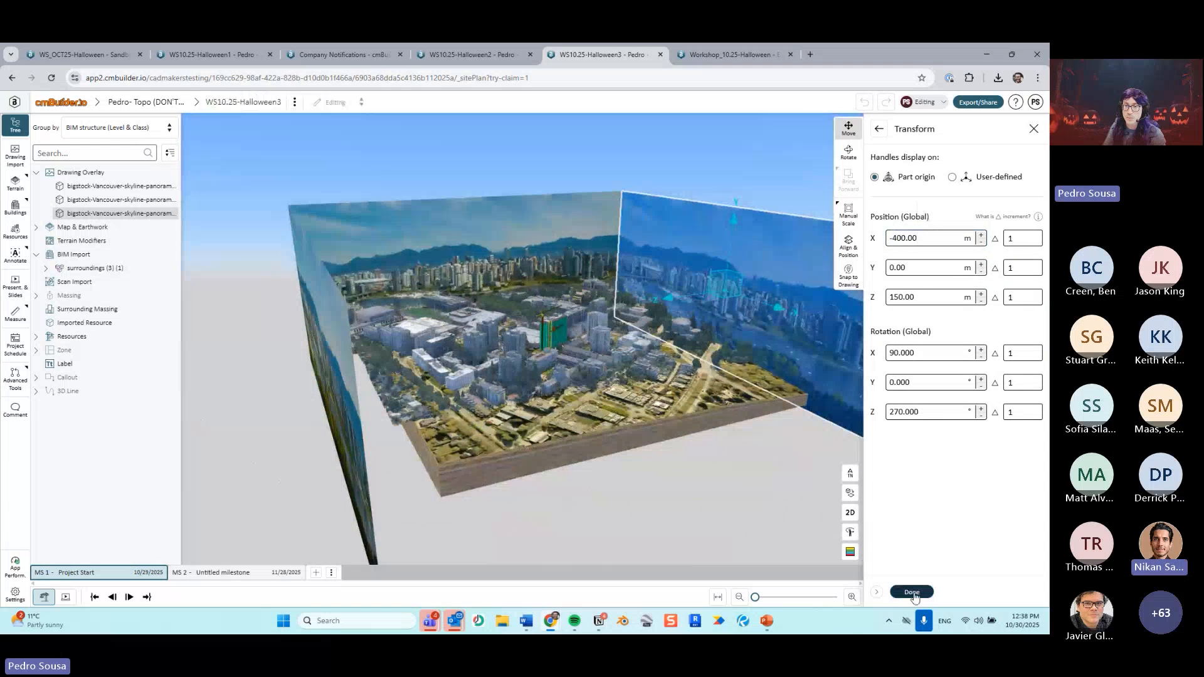
Step: Confirm the placement of the third skyline panorama overlay and finish editing it
left_click(912, 591)
left_click_drag(778, 520, 736, 504)
left_click(896, 588)
Step: Import the bigstock-Vancouver-skyline-panorama JPG as another drawing overlay
left_click(171, 172)
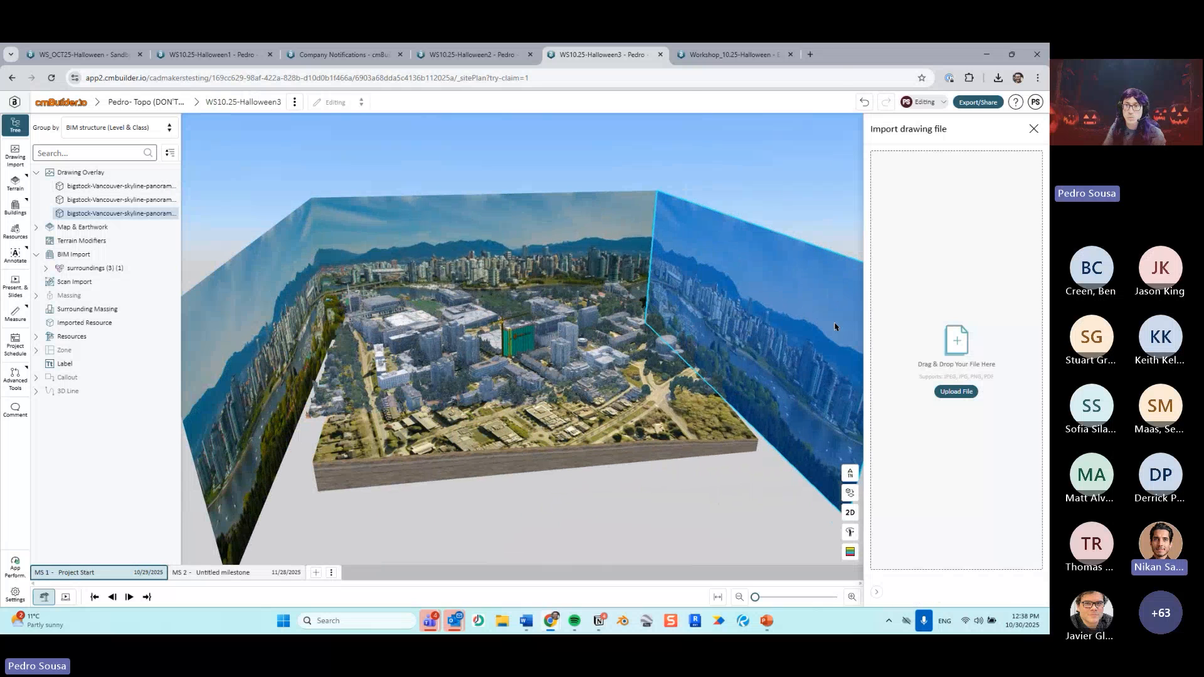
left_click(962, 394)
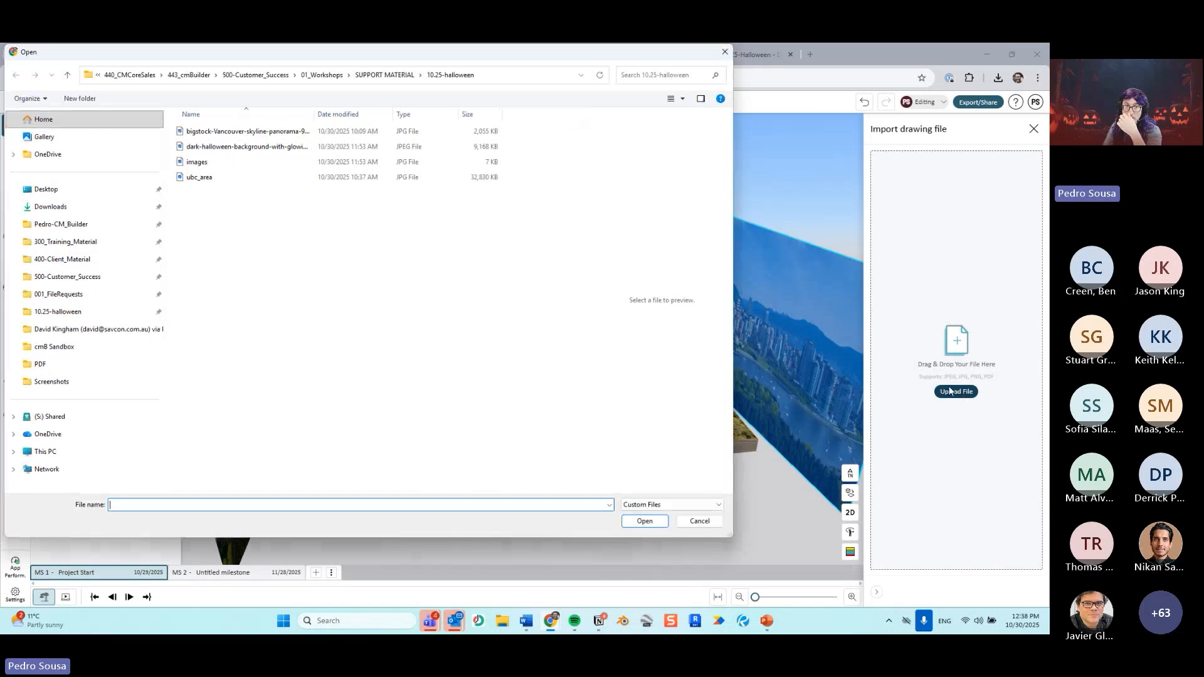
left_click(326, 131)
left_click(644, 521)
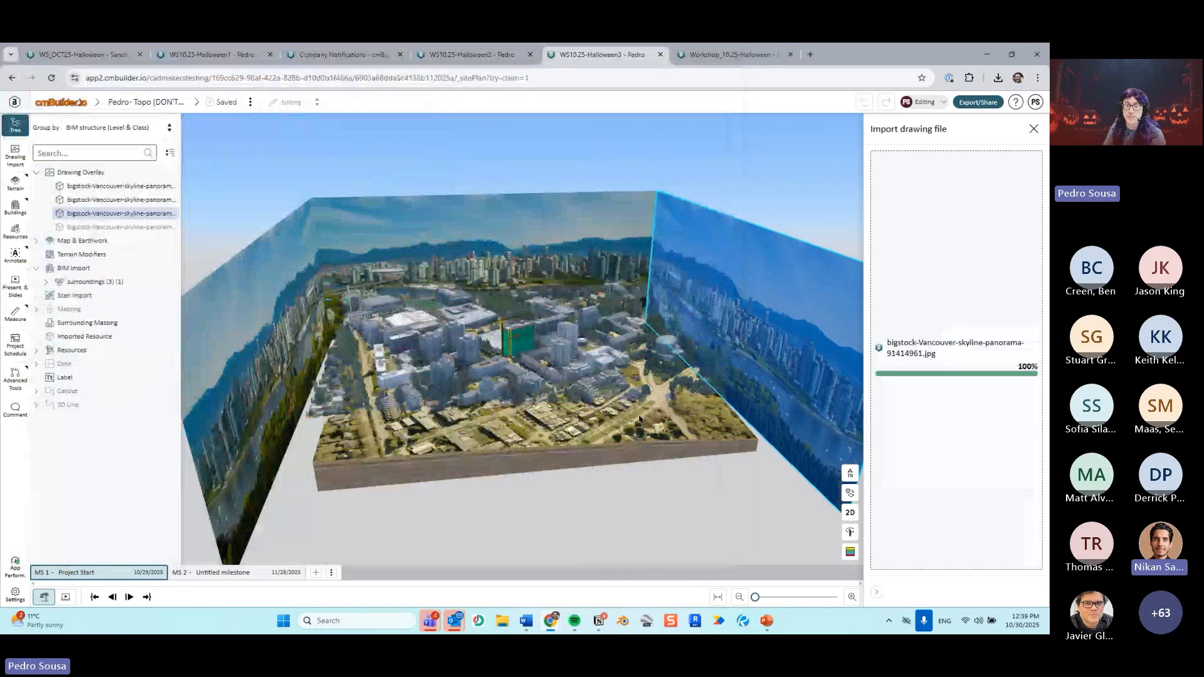
scroll(636, 418, "down", 3)
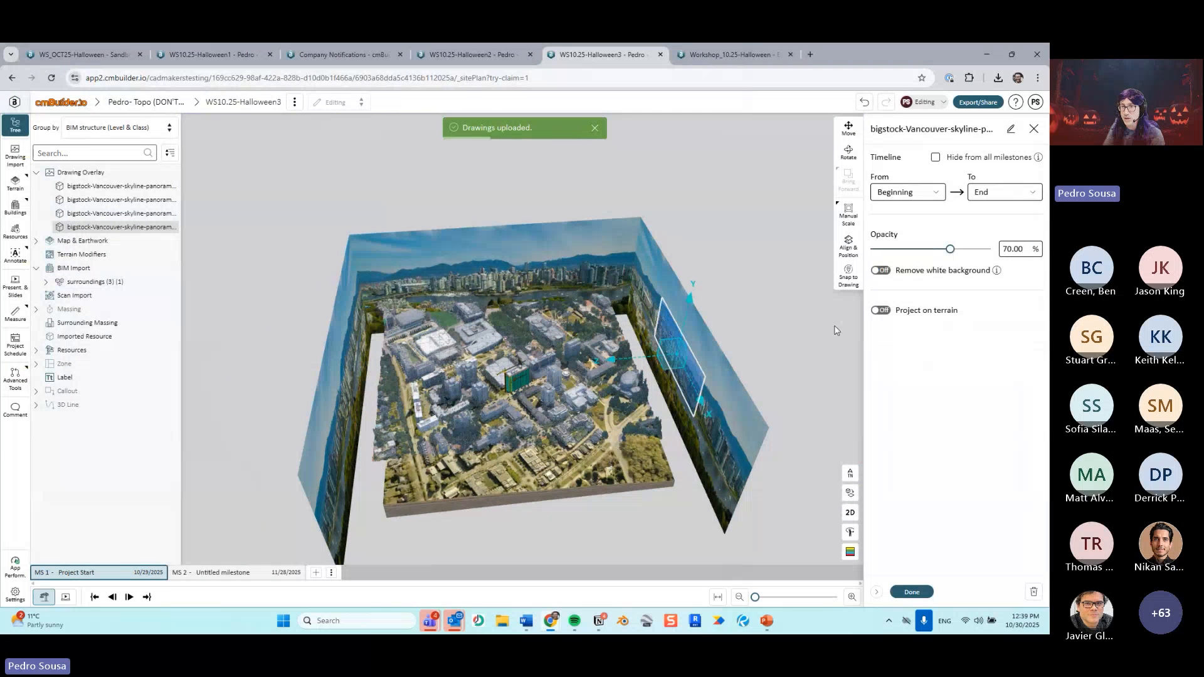
Step: Snap the newly imported overlay onto the existing back panorama drawing and set its opacity to 100%
left_click(849, 276)
left_click(937, 389)
left_click(929, 417)
left_click(906, 419)
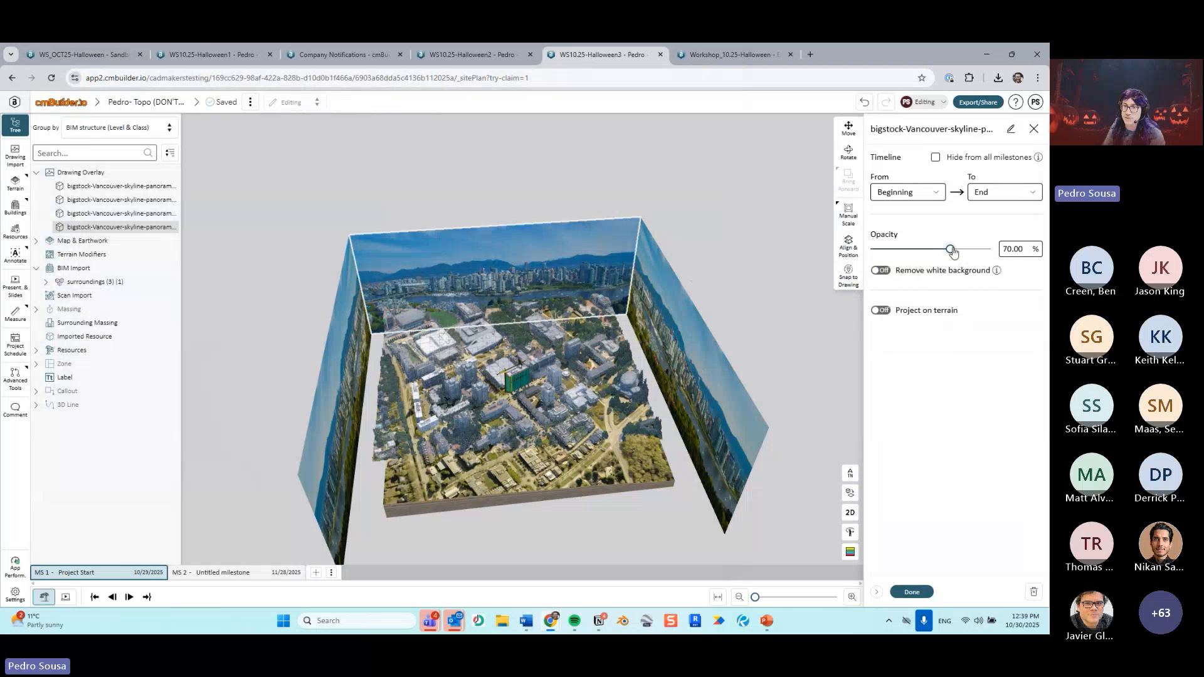
left_click_drag(730, 233, 658, 183)
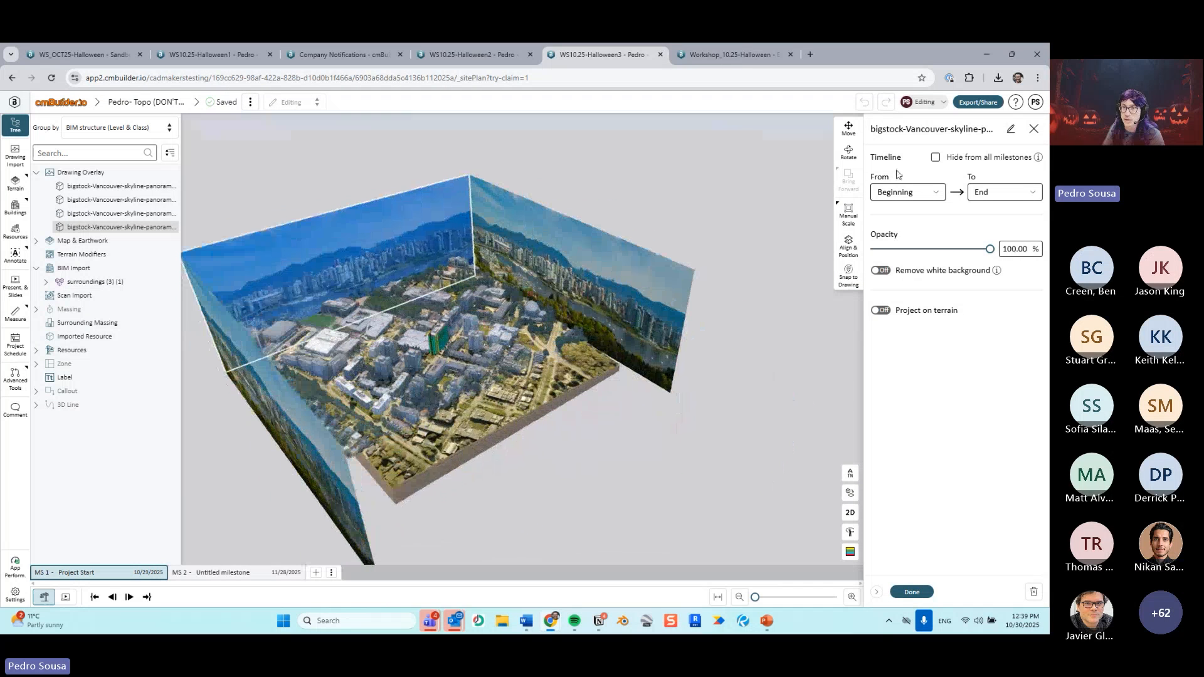
Step: Move the new panorama overlay to a global Y position of 400 m to close the open side
left_click(850, 129)
left_click(894, 268)
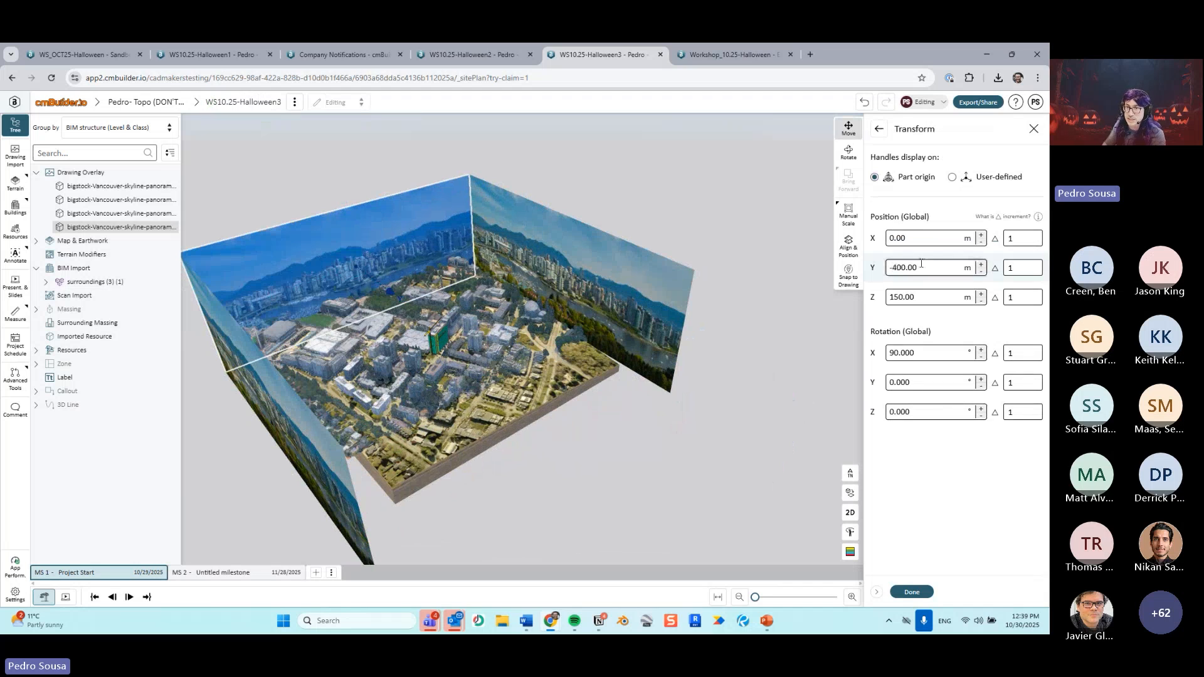
key("Return")
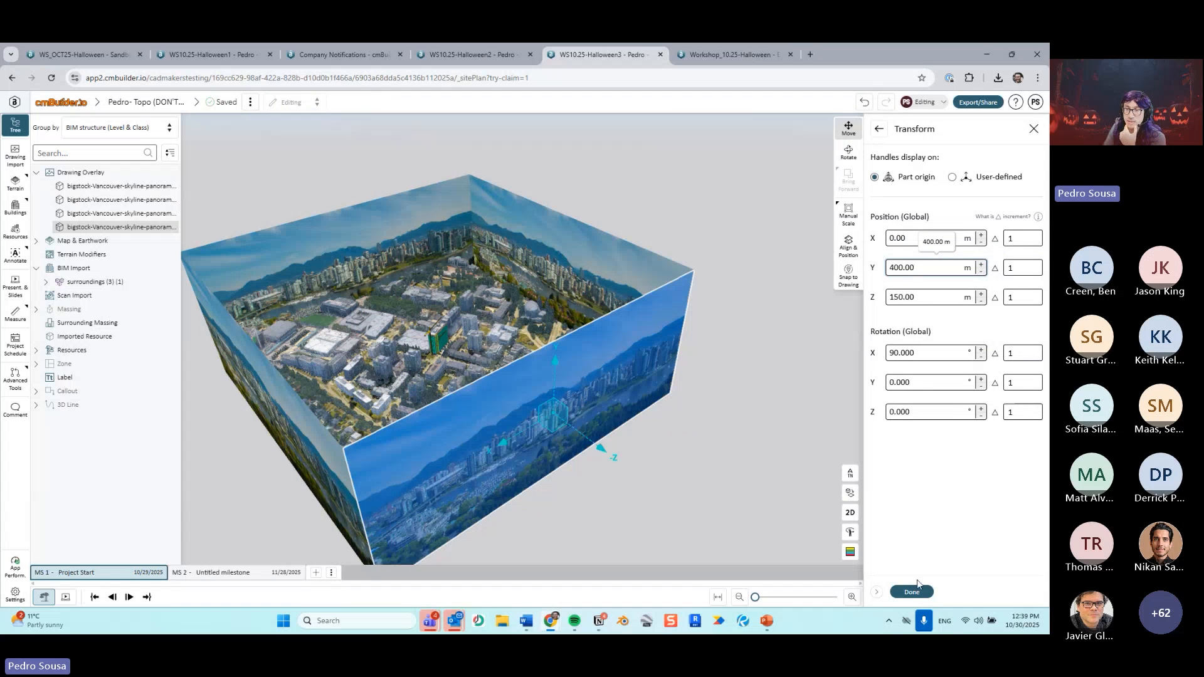
left_click(912, 592)
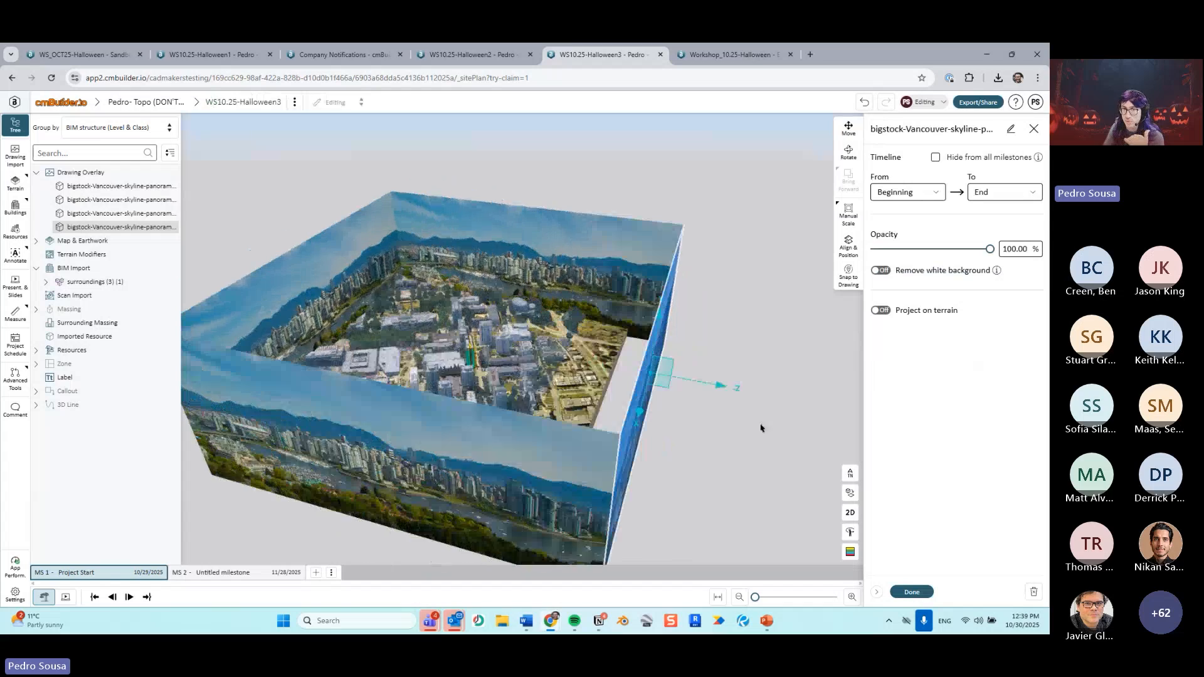
left_click_drag(759, 428, 837, 464)
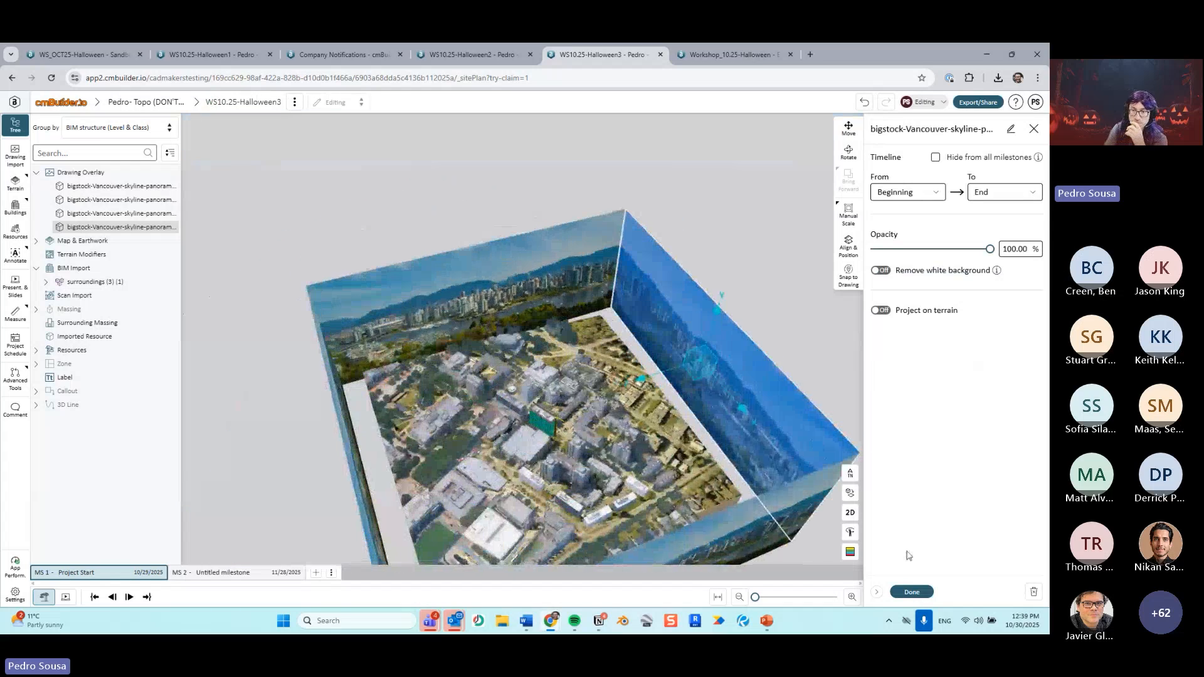
left_click(911, 591)
Step: Inspect how the skyline images line up at the corner where the panorama overlays meet
left_click_drag(553, 313, 601, 342)
scroll(529, 334, "up", 4)
scroll(526, 367, "up", 10)
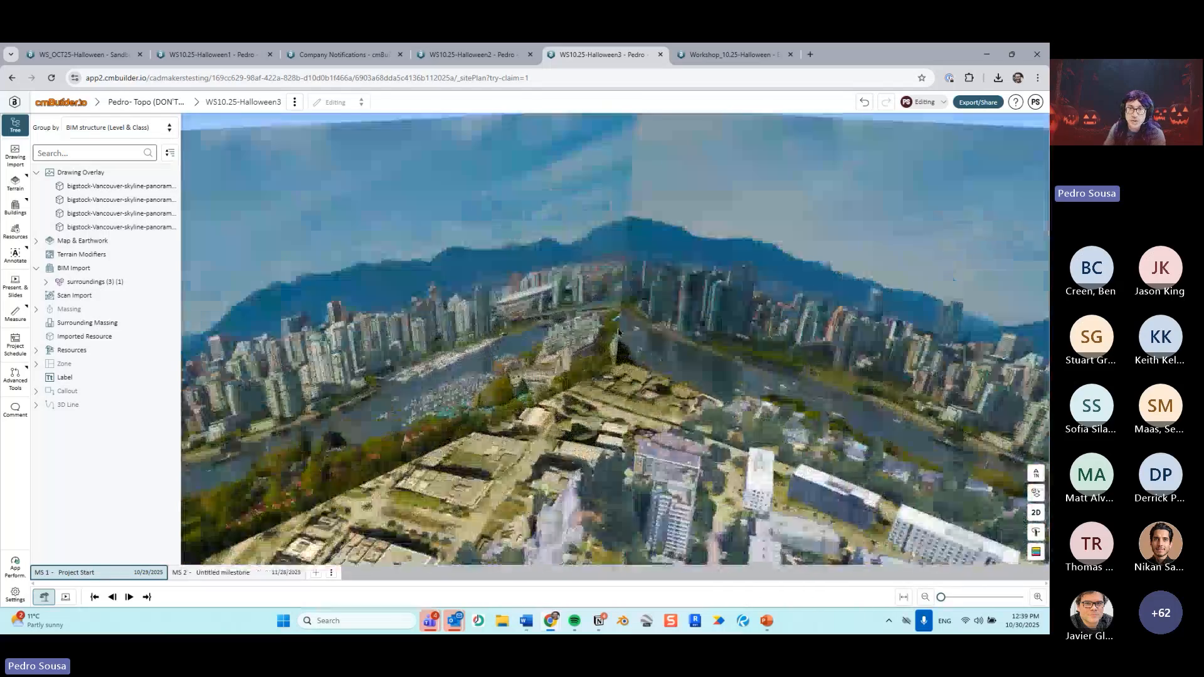
left_click_drag(618, 332, 740, 237)
scroll(540, 290, "down", 3)
scroll(540, 290, "down", 2)
scroll(538, 321, "down", 3)
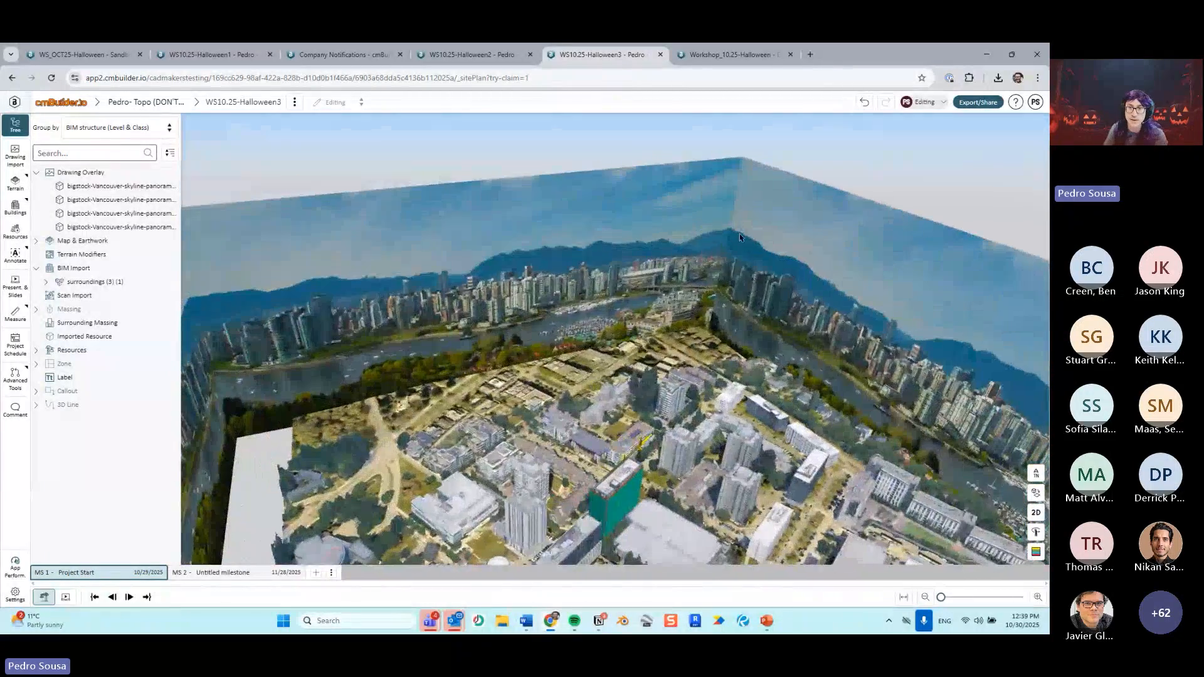
Step: Set the newly added panorama overlay's global Z rotation to 180°
left_click(725, 258)
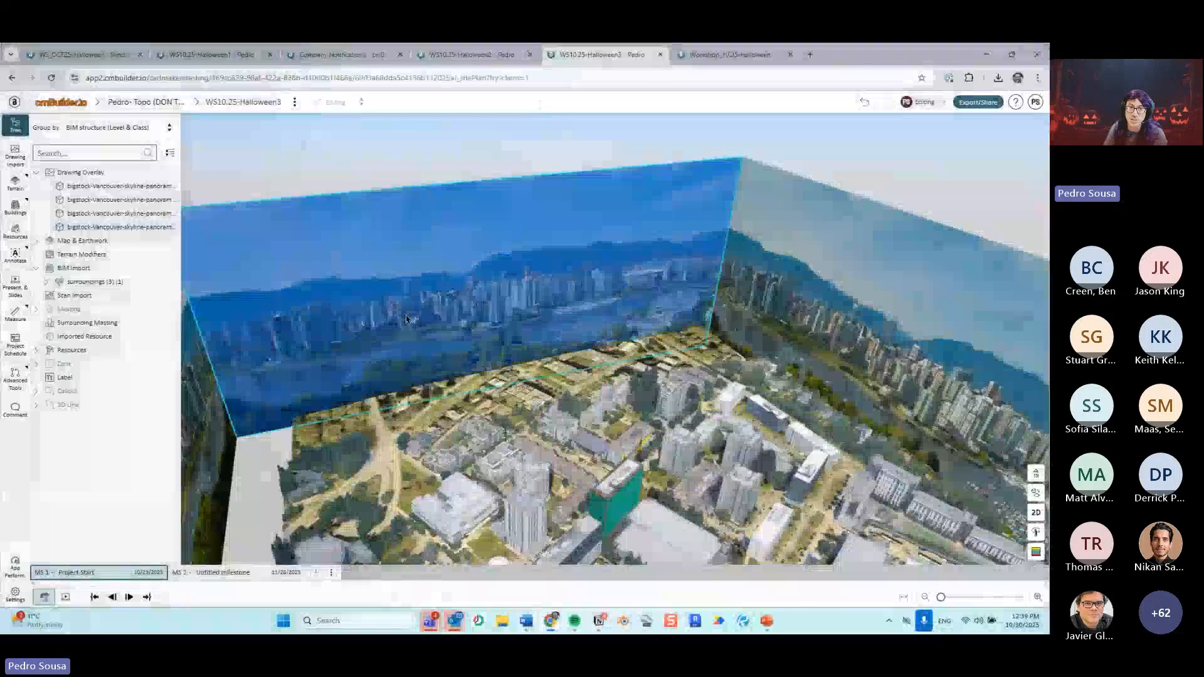
left_click(406, 319)
left_click(847, 156)
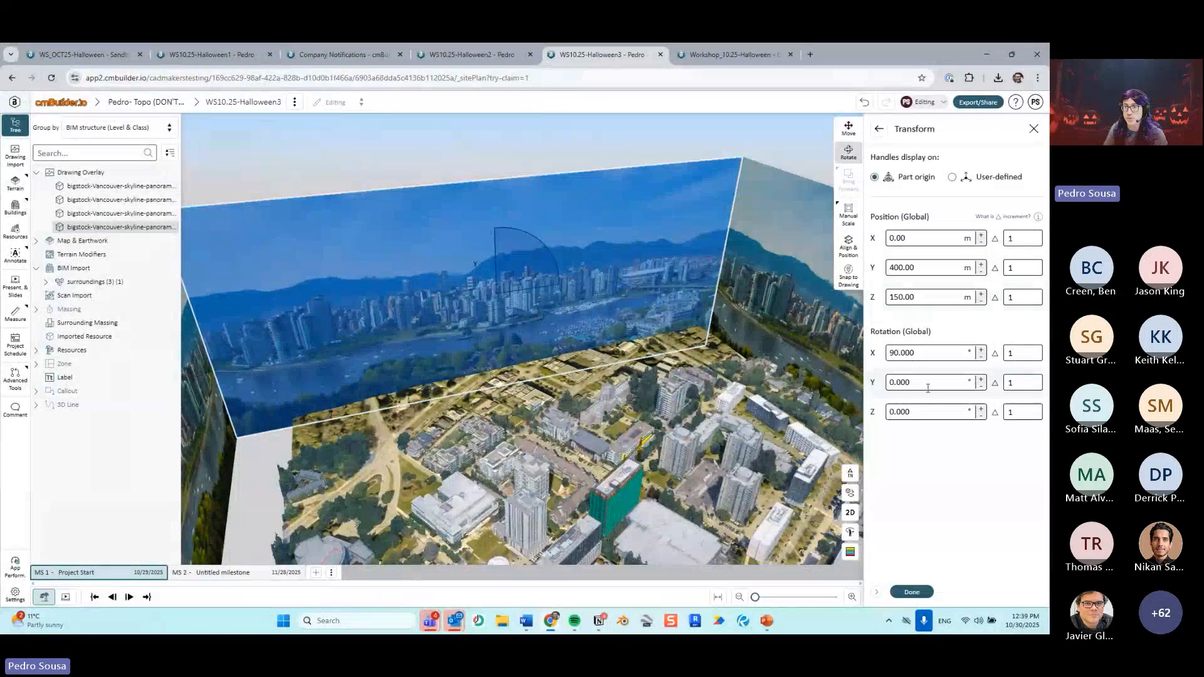
left_click(917, 379)
type("180")
key("Return")
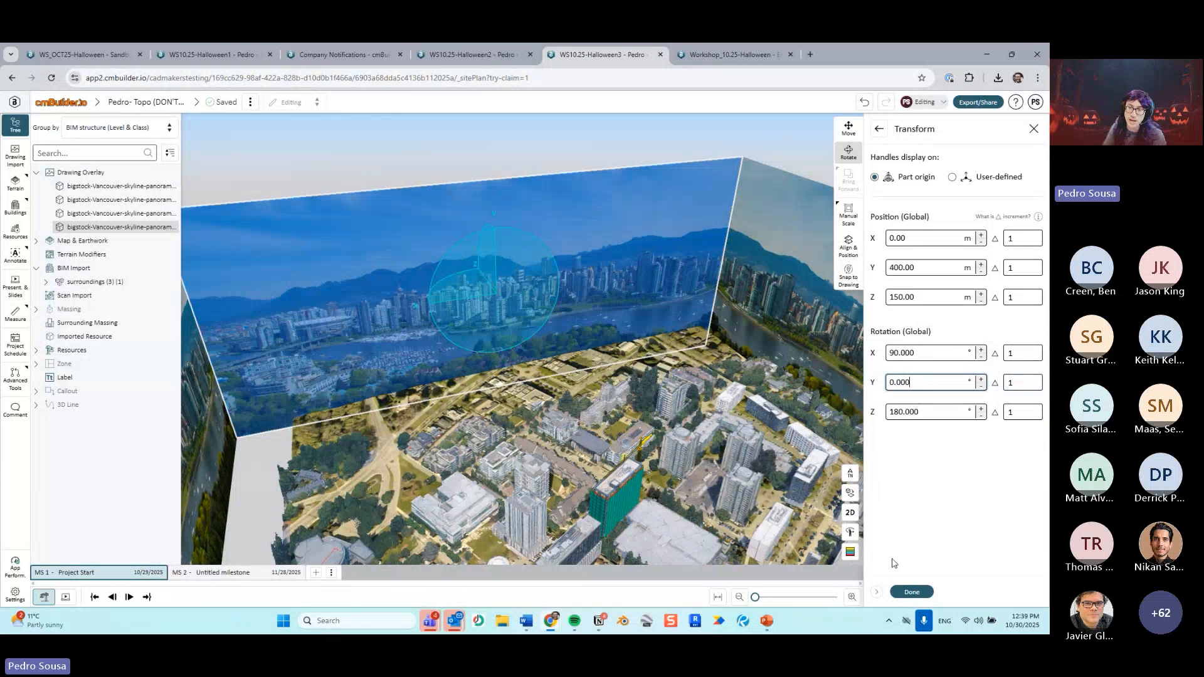
left_click(911, 591)
left_click(911, 591)
Step: Examine the finished skyline horizon from outside the box and from close to the project building
left_click_drag(772, 272, 790, 294)
scroll(789, 294, "down", 10)
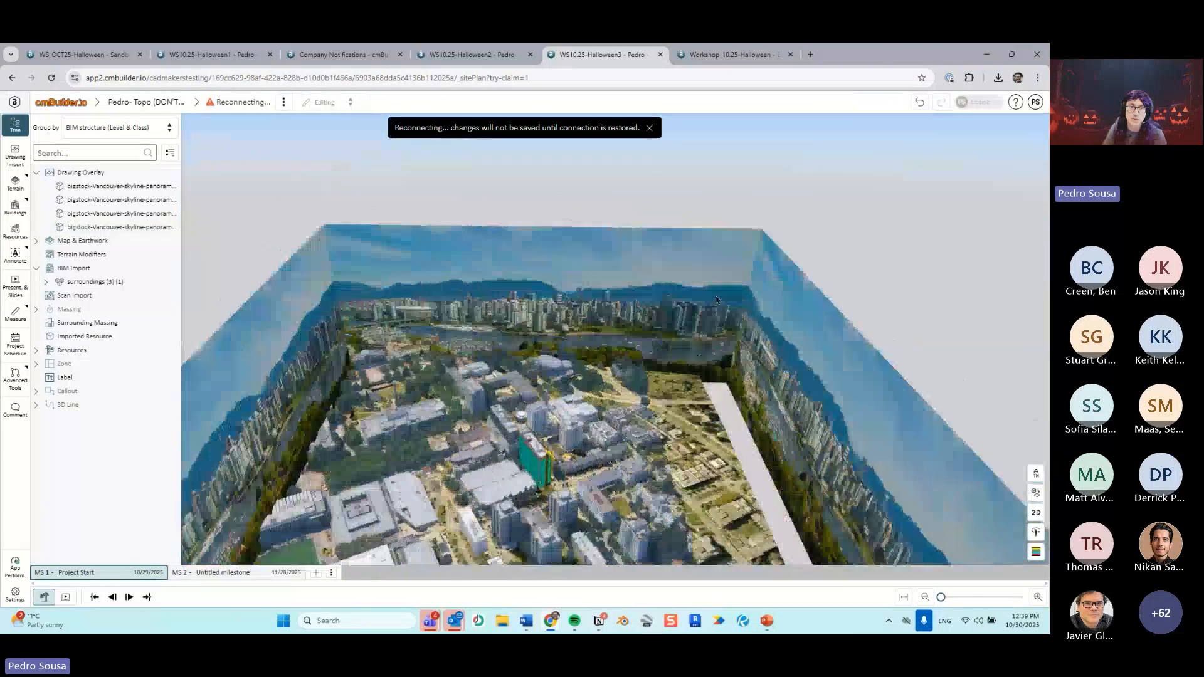
left_click_drag(675, 318, 612, 153)
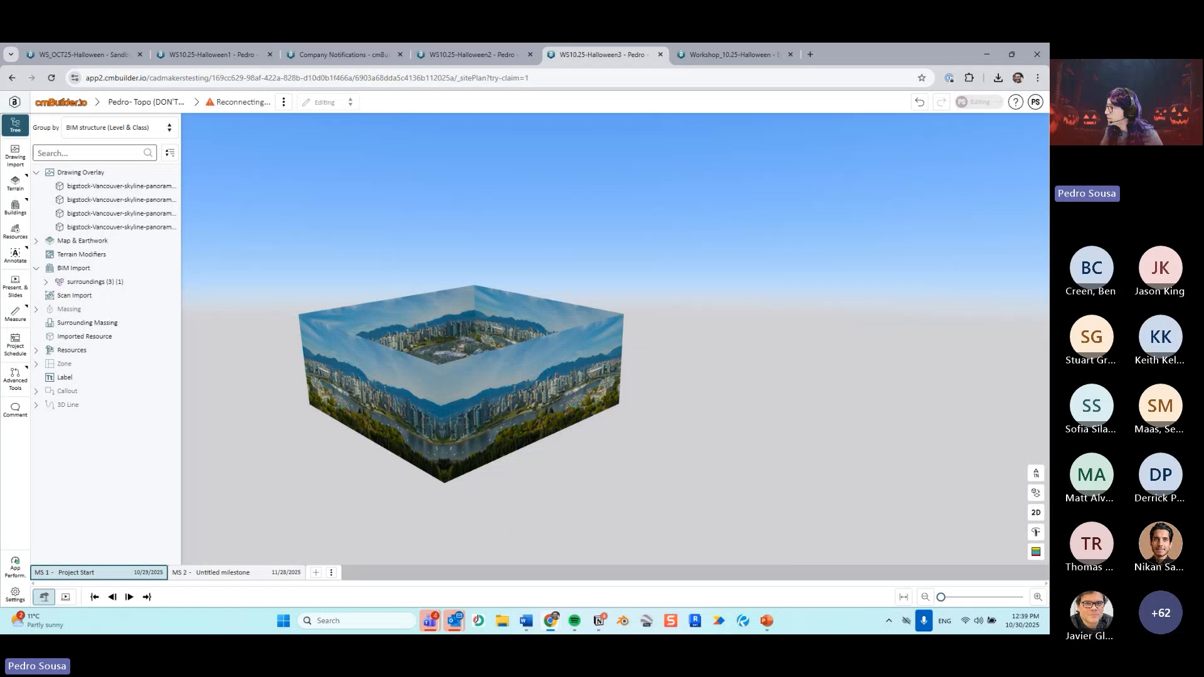
mouse_move(633, 437)
left_mouse_down()
mouse_move(620, 345)
mouse_move(703, 340)
mouse_move(617, 320)
mouse_move(633, 427)
left_mouse_up()
scroll(617, 320, "up", 4)
scroll(634, 426, "up", 4)
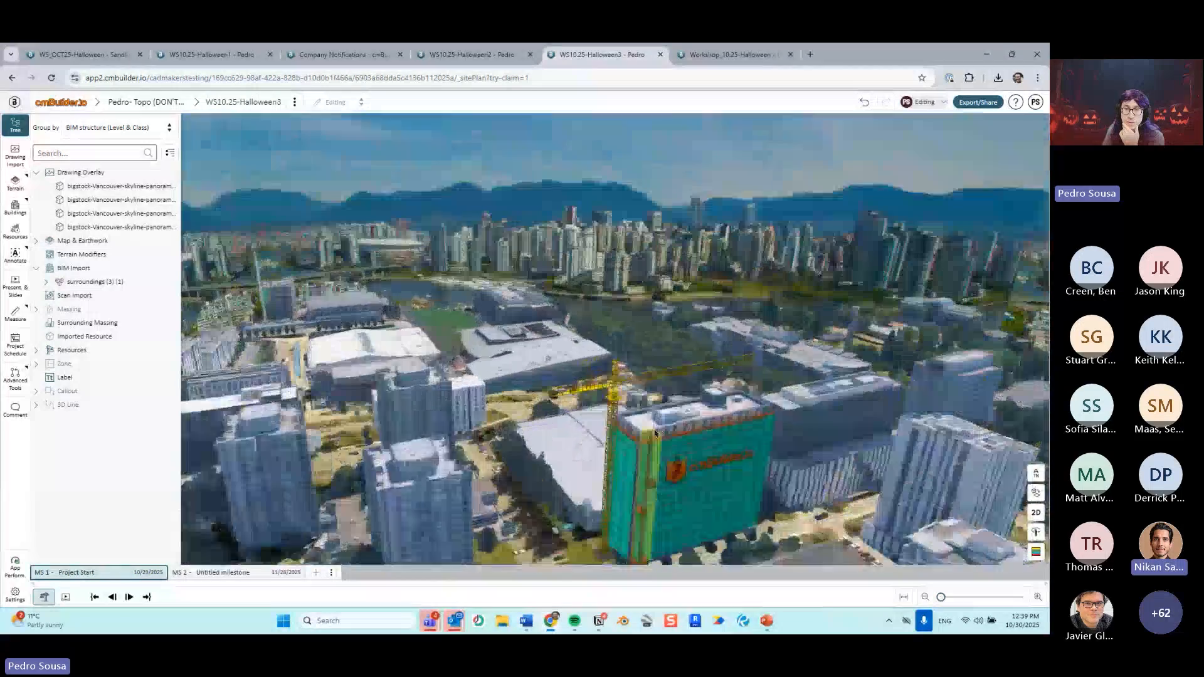
right_click_drag(689, 465, 632, 411)
scroll(632, 411, "down", 2)
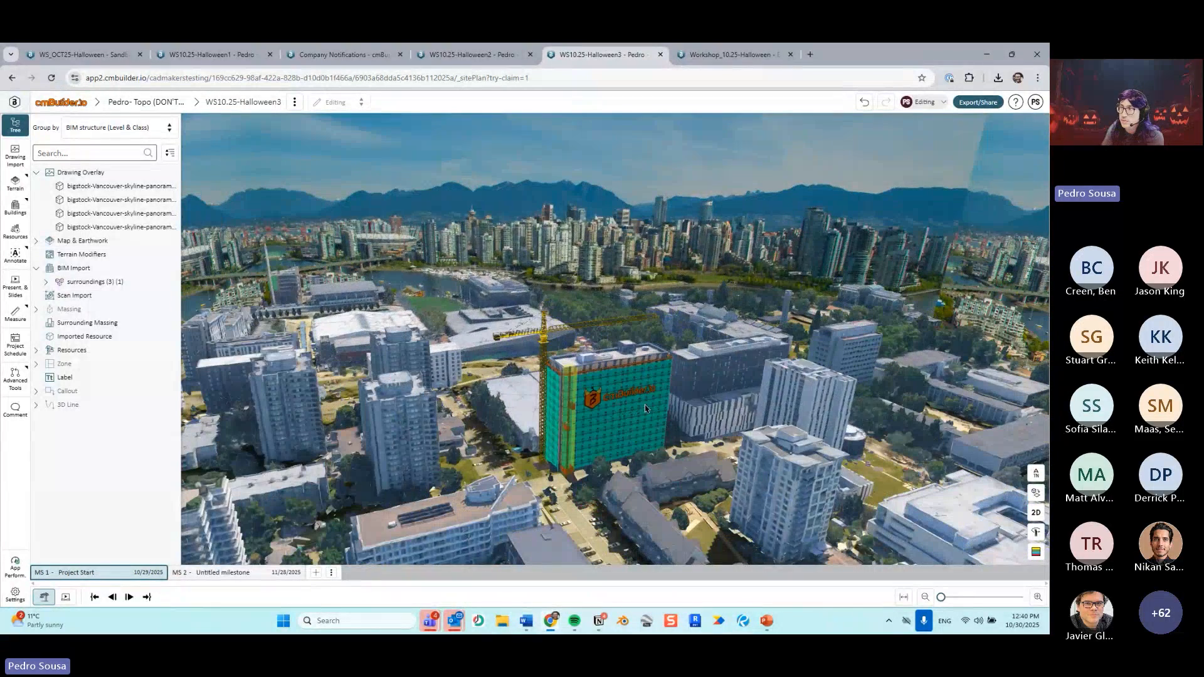
left_click_drag(644, 405, 645, 371)
scroll(645, 371, "up", 2)
scroll(606, 349, "down", 2)
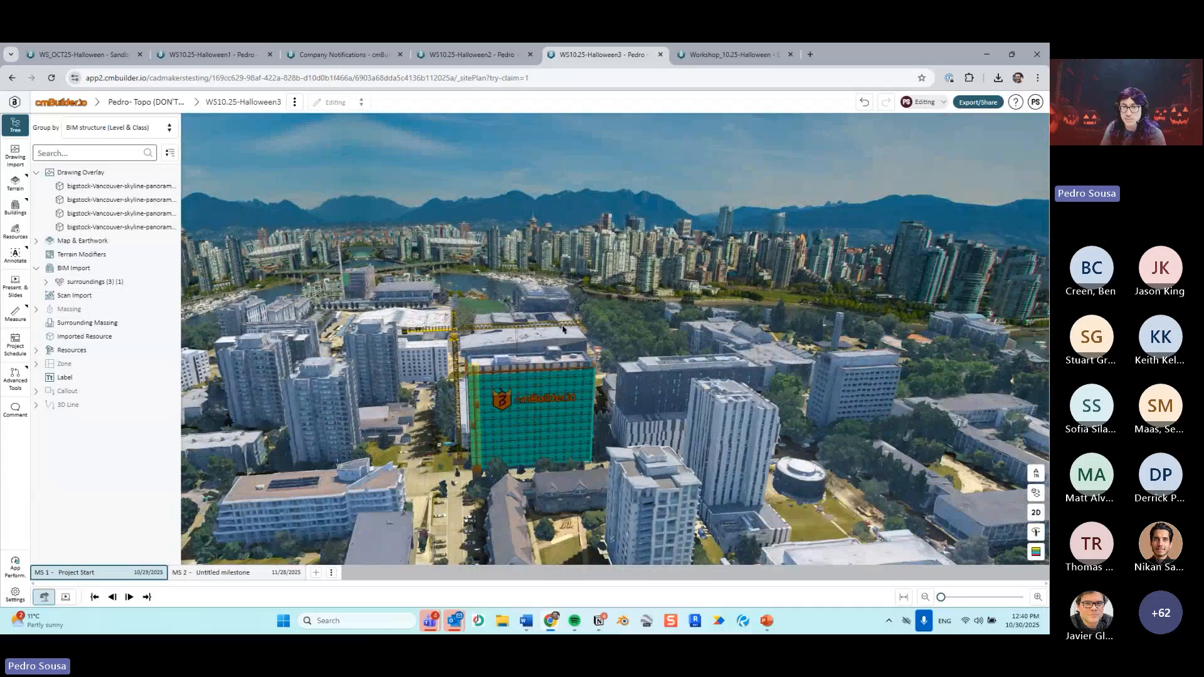
left_click_drag(562, 329, 601, 346)
Step: Switch to PowerPoint to view the slide "Image Overlay – Extending the Map Quickly" and return to the browser
left_click(767, 623)
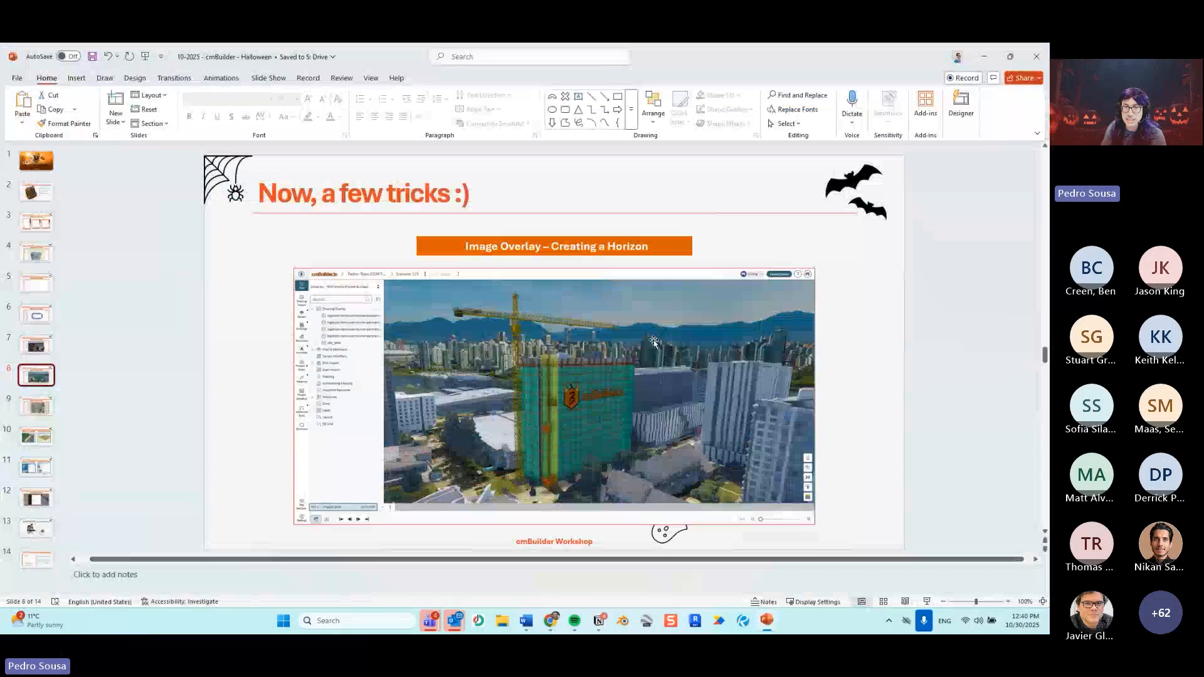
left_click(48, 413)
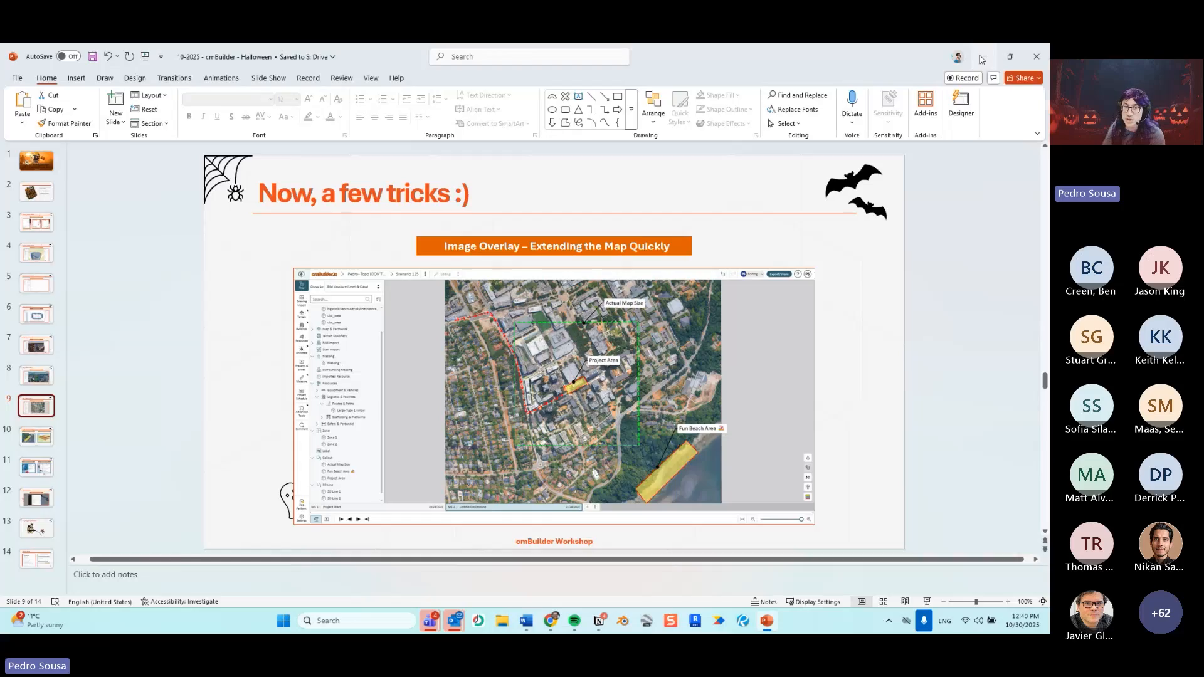
key("alt+Tab")
Step: Open the WS10.25-Halloween2 scenario and display its second milestone, MS 2
scroll(705, 274, "down", 5)
left_click_drag(705, 273, 473, 483)
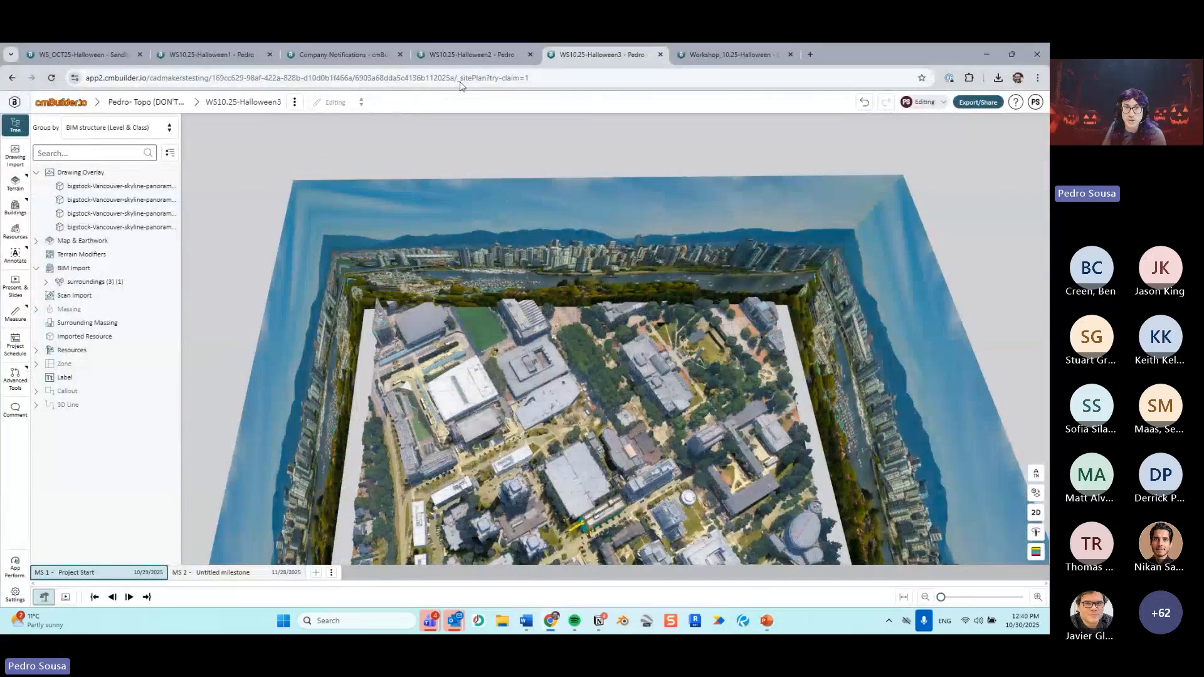
left_click(472, 57)
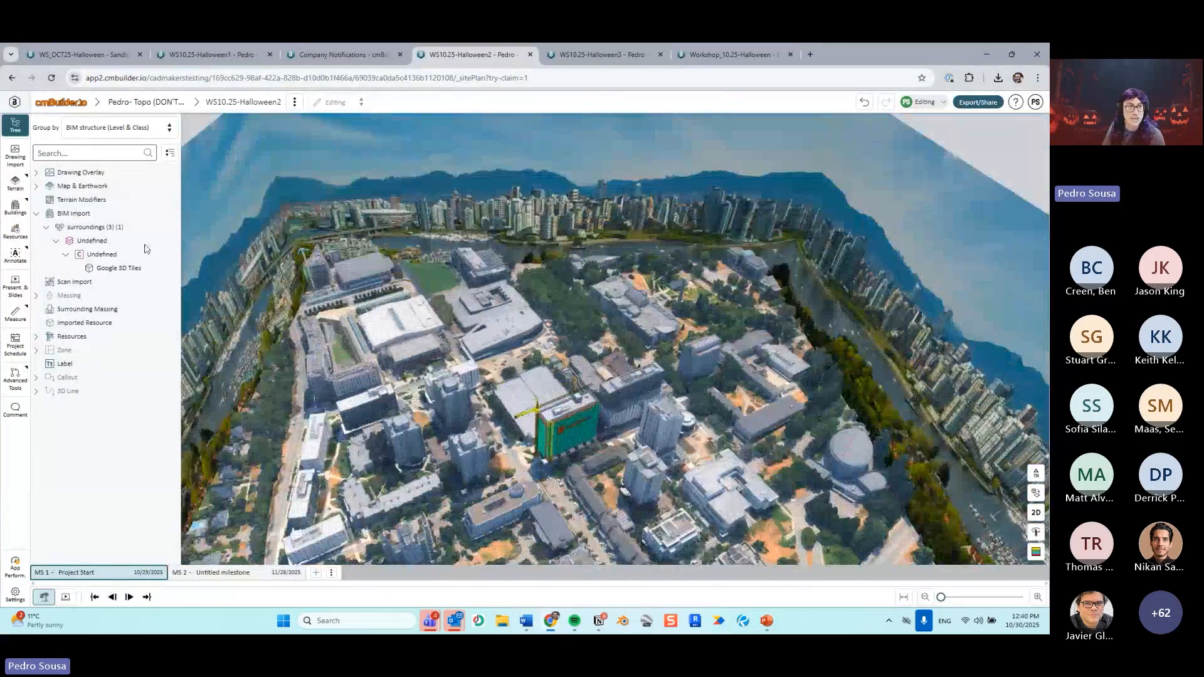
scroll(433, 251, "down", 5)
left_click_drag(433, 251, 435, 276)
left_click(231, 574)
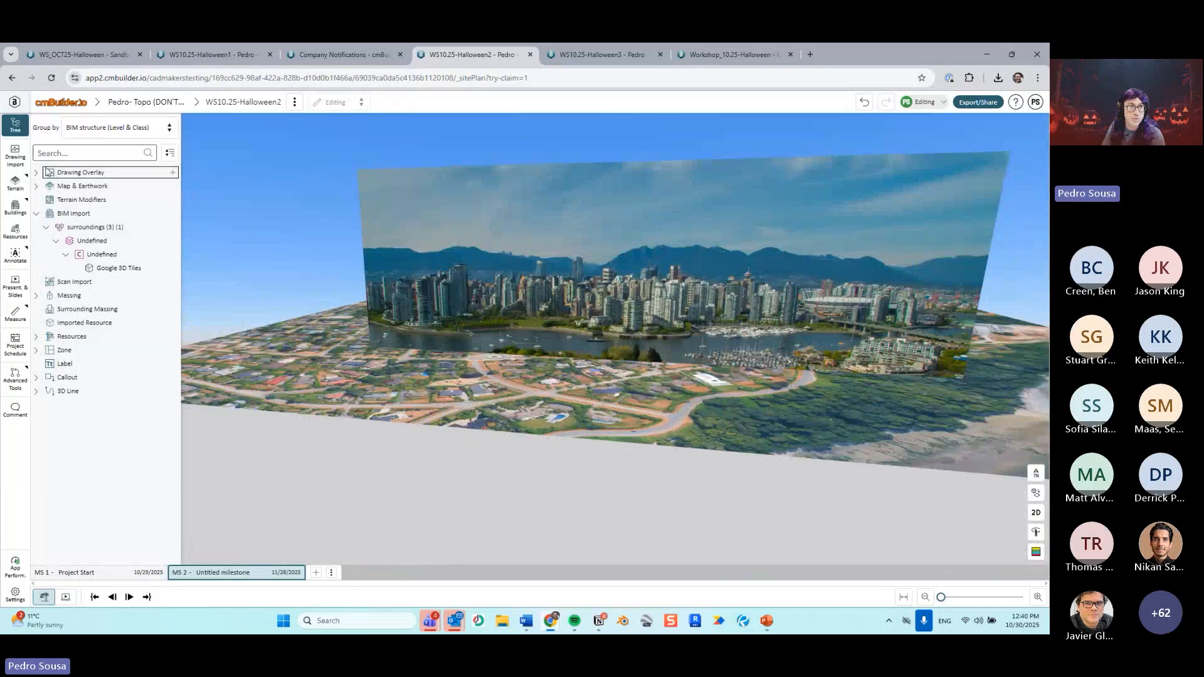
Step: Temporarily hide the four skyline panorama drawing overlays, leaving the two ubc_area overlays shown
left_click(36, 173)
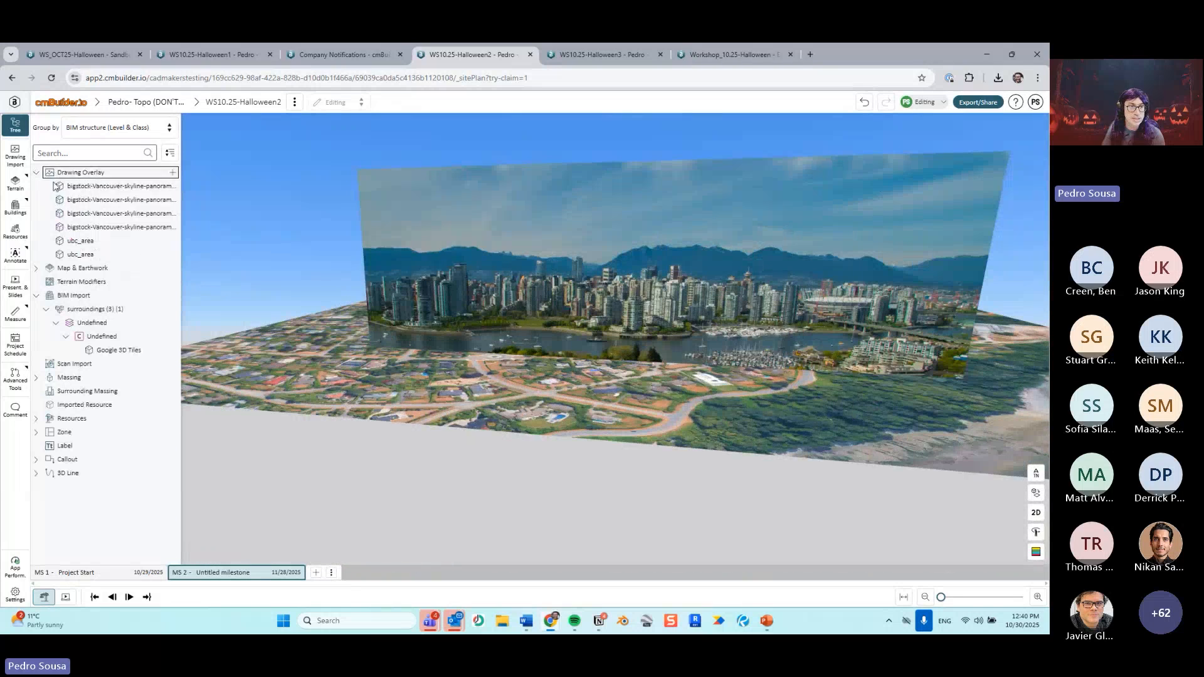
left_click(104, 187)
left_click(111, 228, "shift")
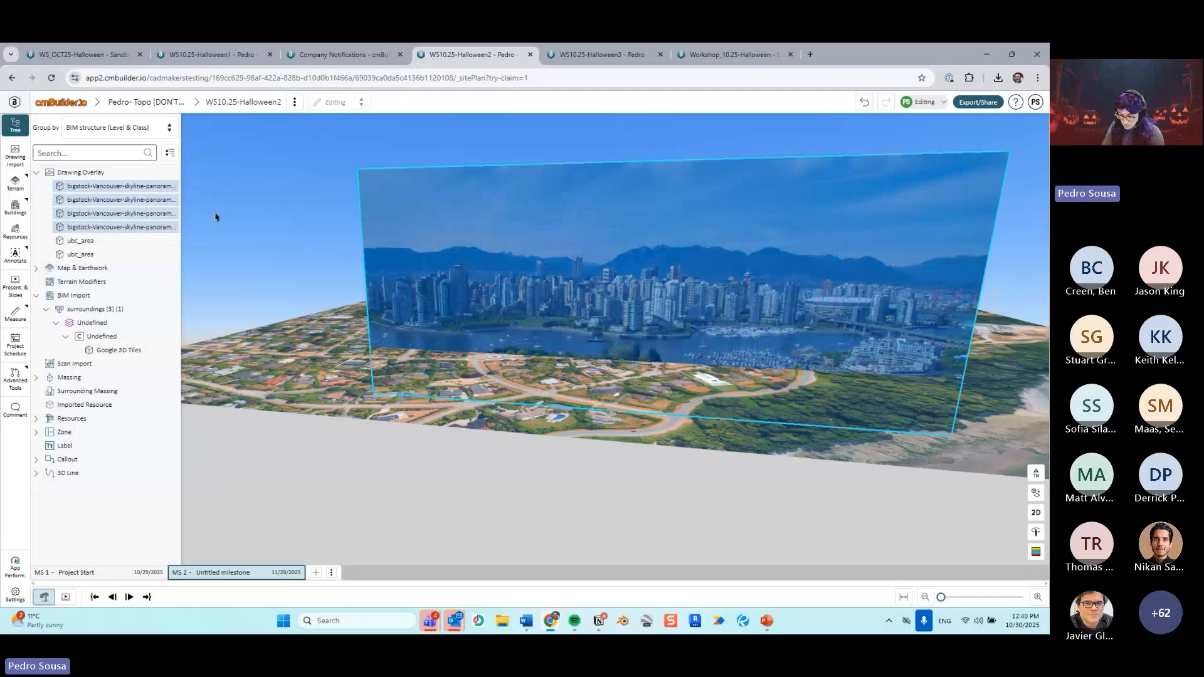
key("h")
Step: Examine how the ubc_area overlay extends the map around the 3D model, from close up and from afar
left_click_drag(416, 224, 716, 301)
scroll(527, 292, "up", 3)
right_click_drag(716, 301, 574, 293)
scroll(841, 322, "up", 3)
scroll(574, 293, "down", 5)
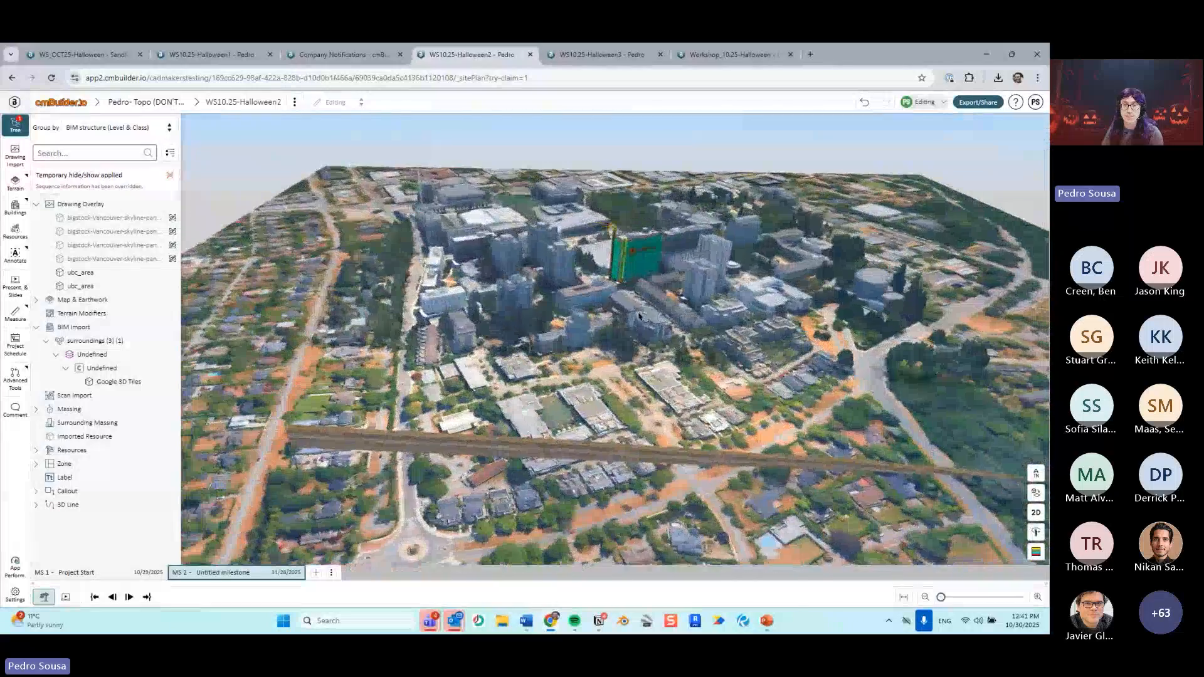
scroll(638, 316, "up", 2)
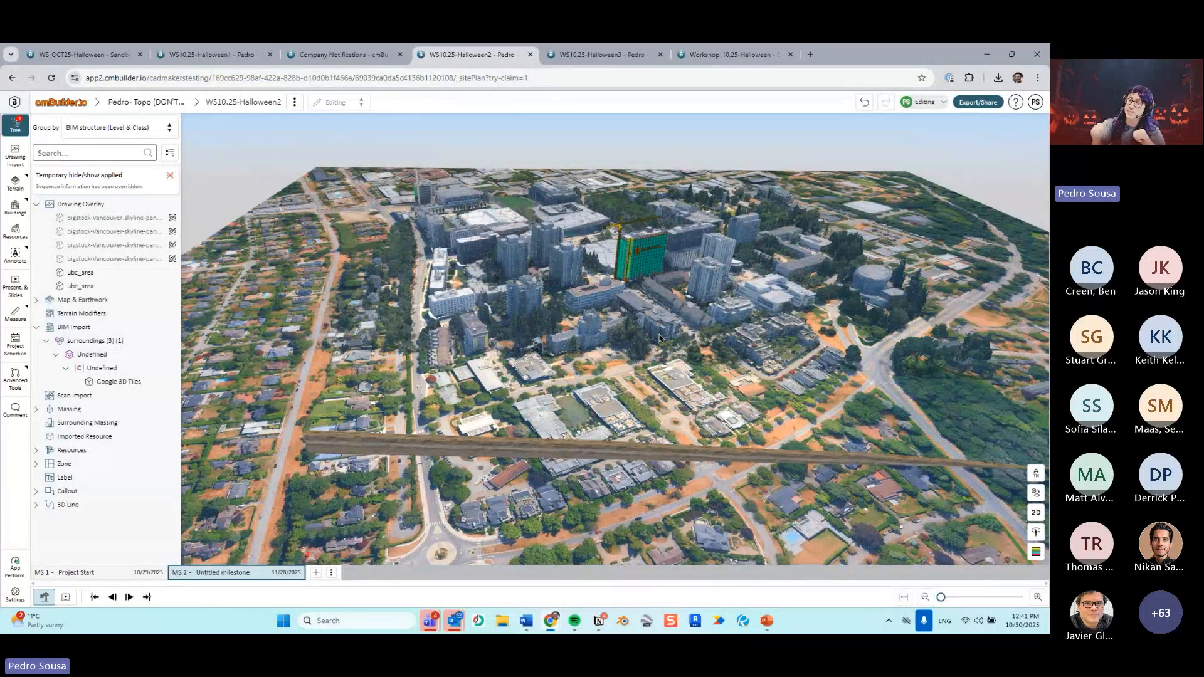
scroll(570, 296, "down", 5)
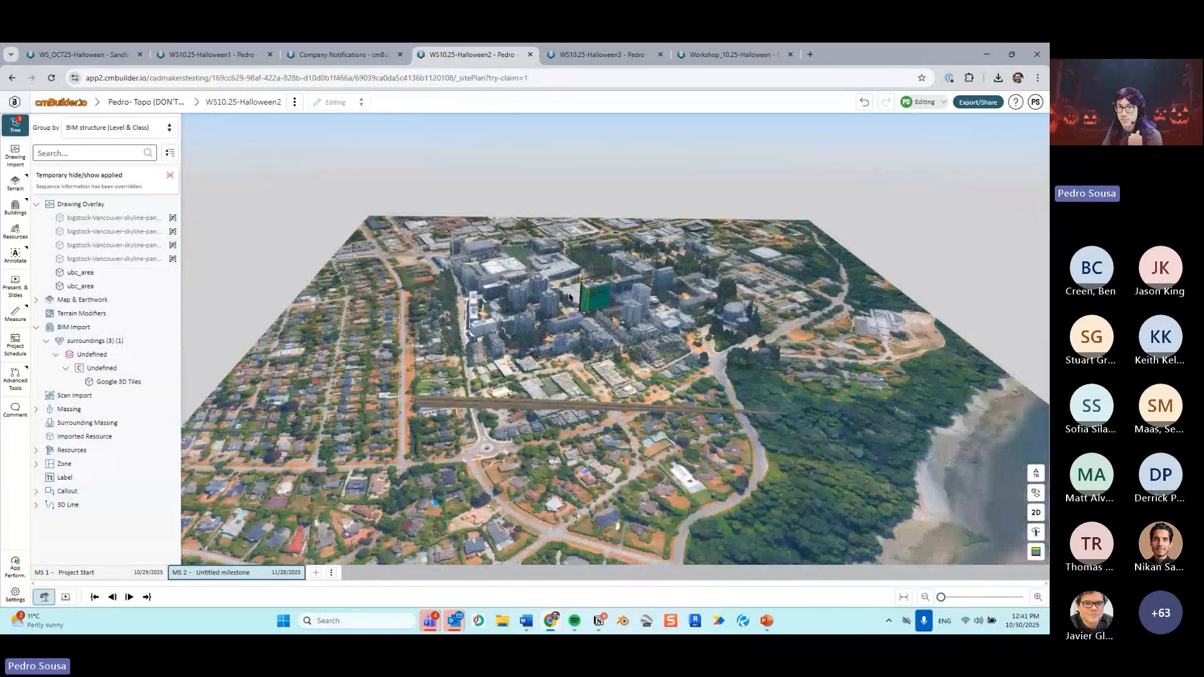
scroll(571, 286, "down", 8)
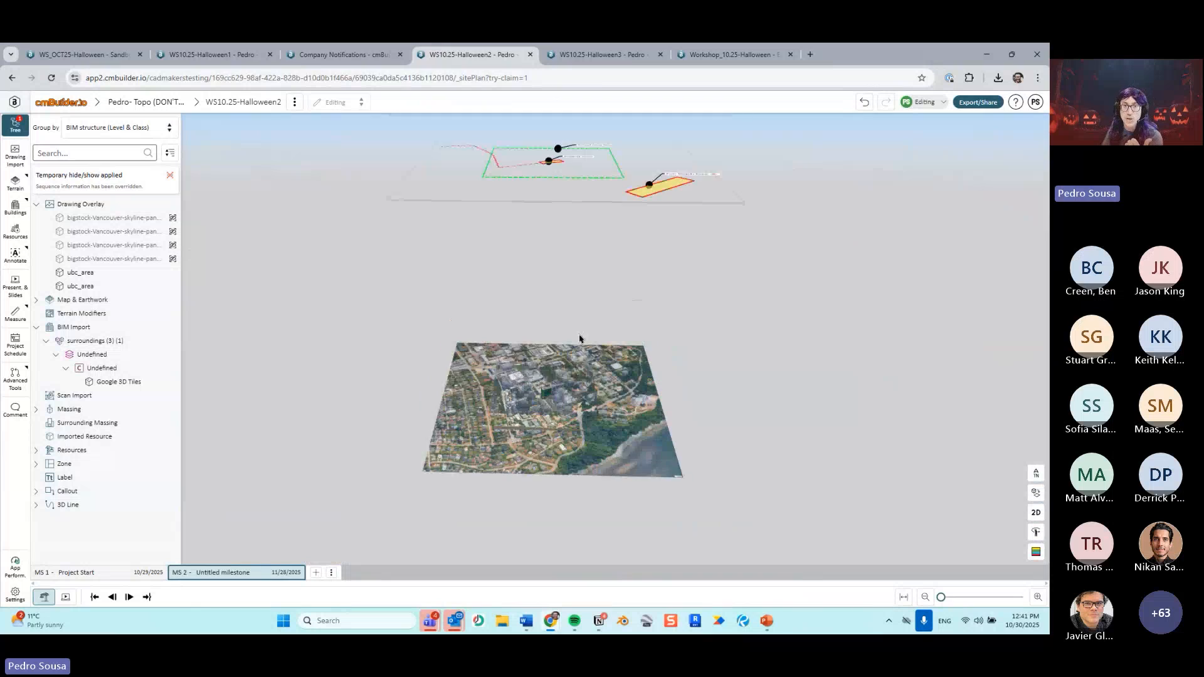
Step: Switch the model to the 2D view and examine the Actual Map Size, Project Area and Fun Beach Area callouts
left_click(544, 358)
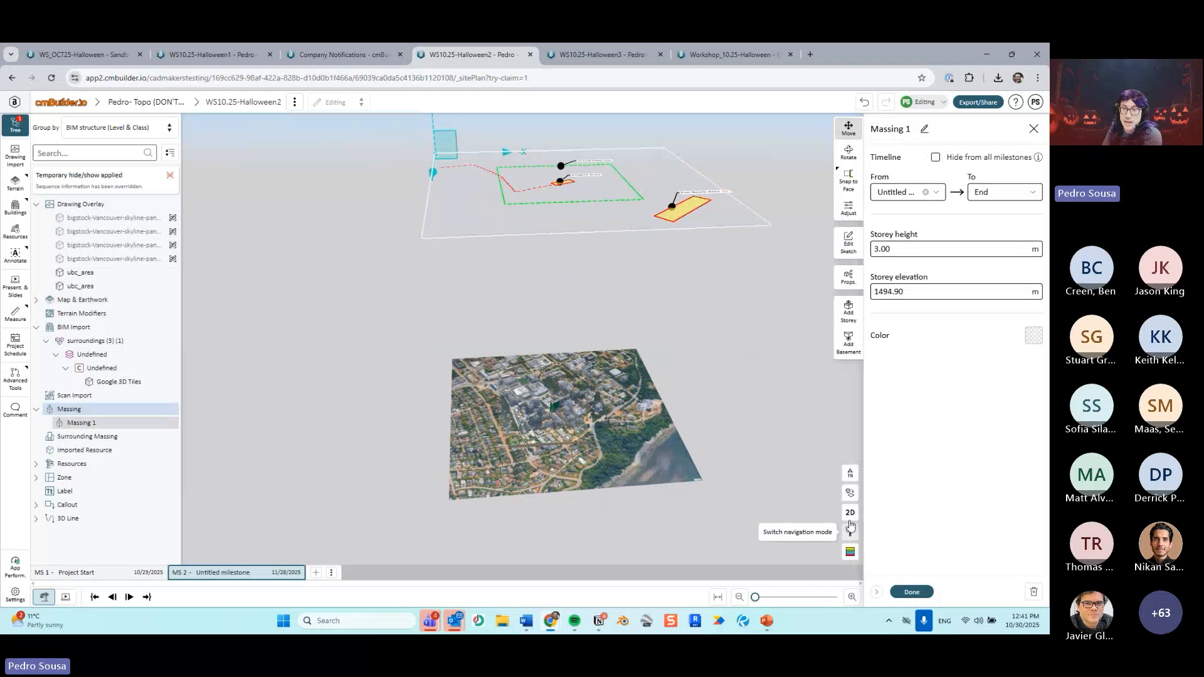
left_click(851, 513)
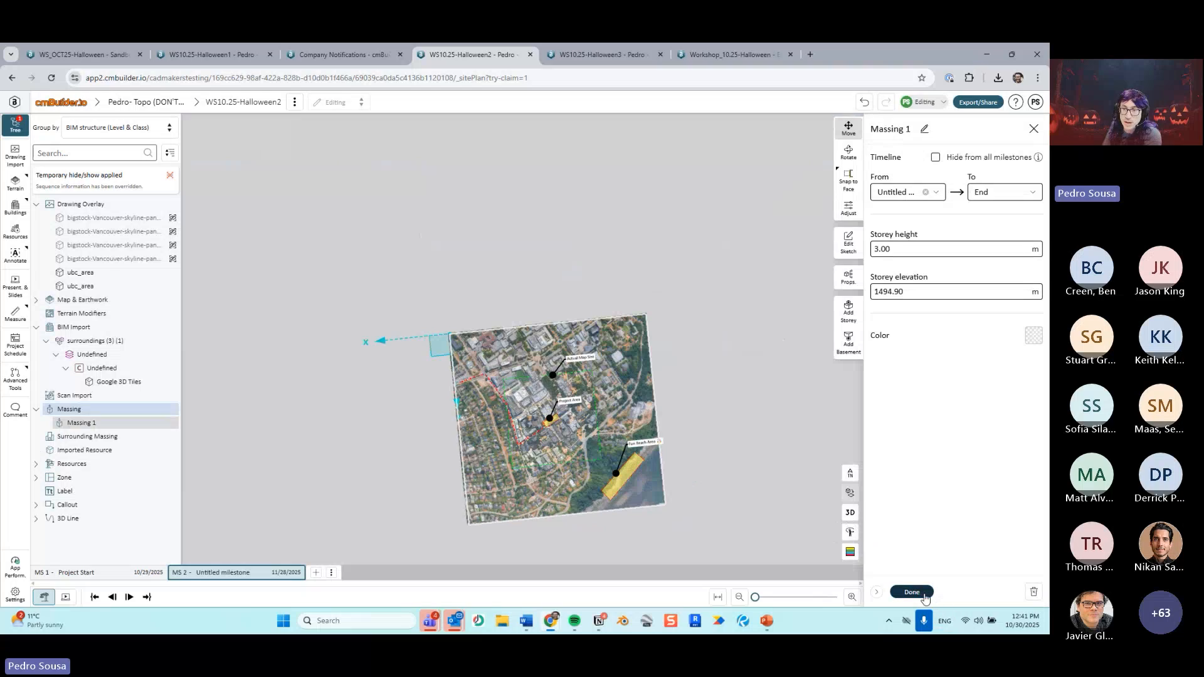
left_click(928, 595)
scroll(767, 456, "up", 3)
middle_click_drag(767, 453, 778, 355)
scroll(903, 386, "up", 5)
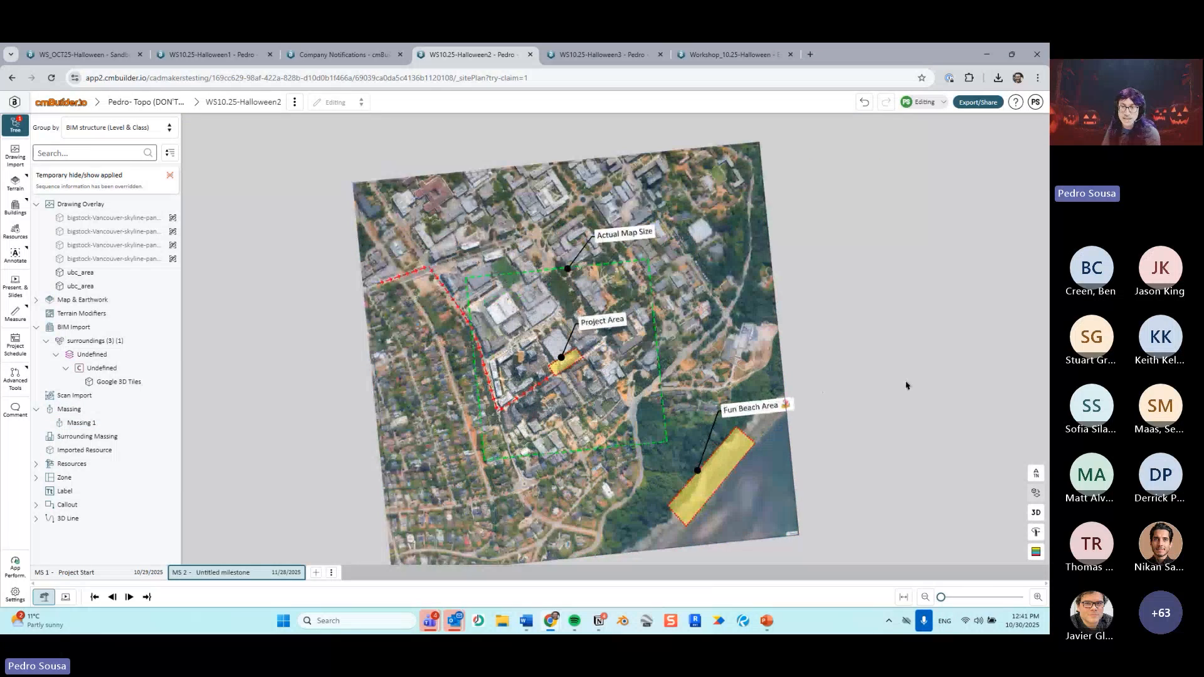
scroll(873, 402, "up", 3)
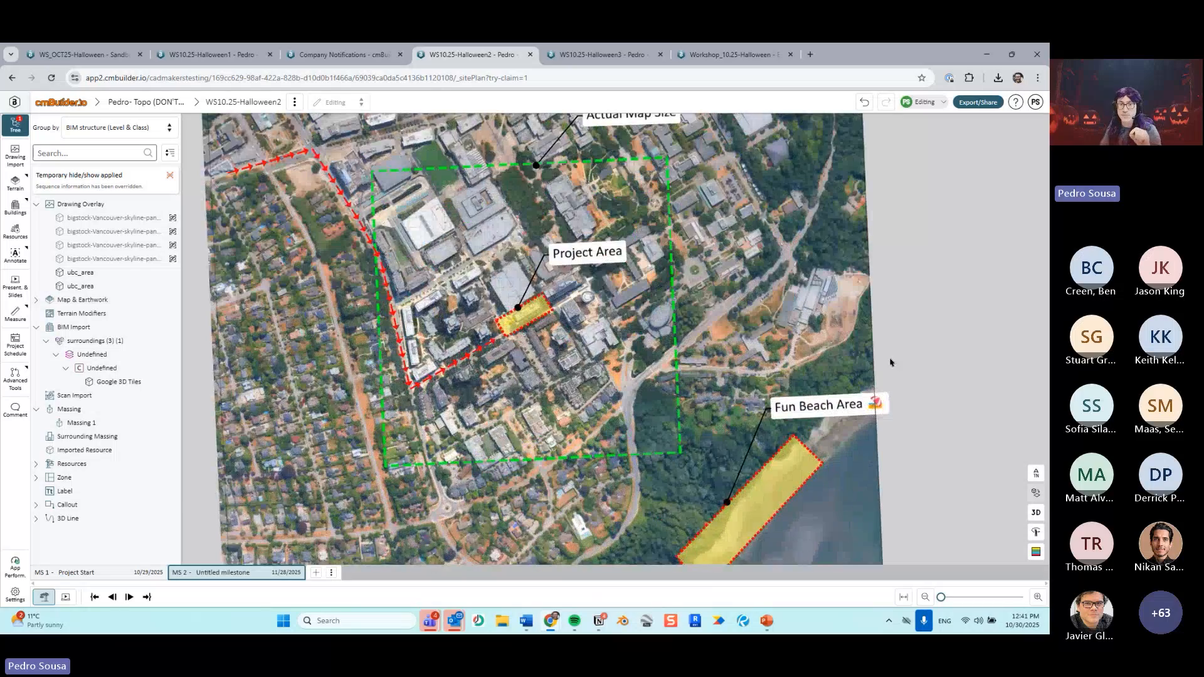
Step: Examine how the zones, arrow route and callouts float above the aerial map image in the 3D view
middle_click_drag(896, 366, 890, 386)
middle_click_drag(295, 193, 417, 324)
scroll(439, 334, "down", 5)
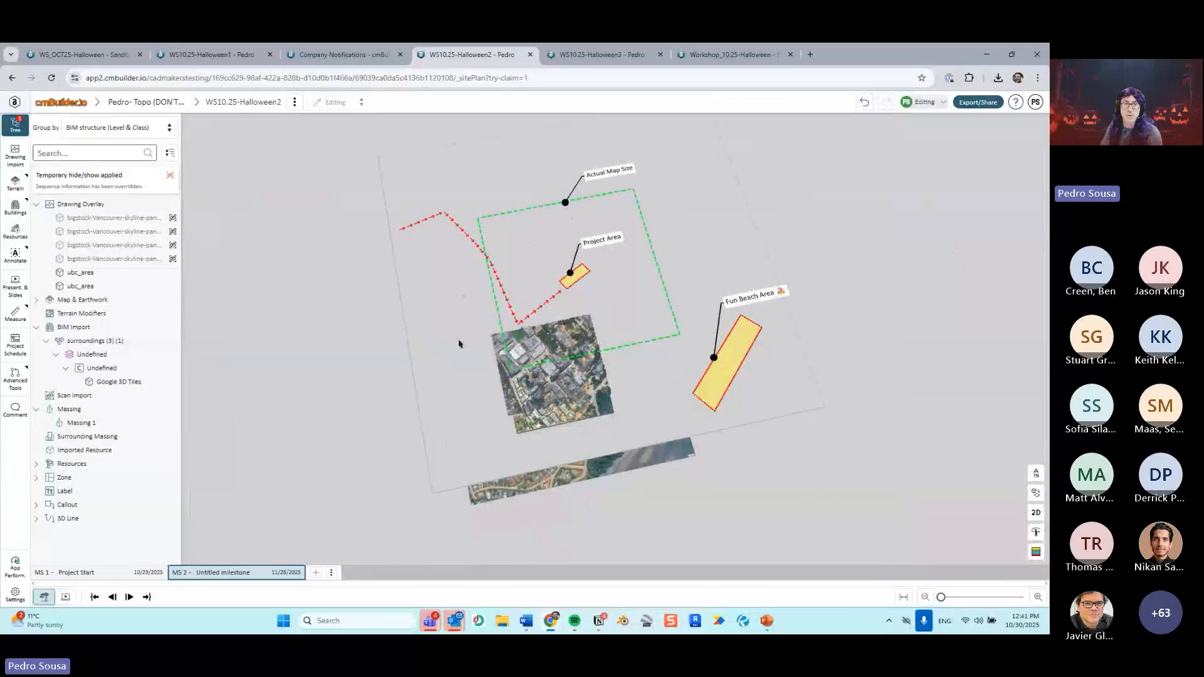
middle_click_drag(795, 181, 790, 202)
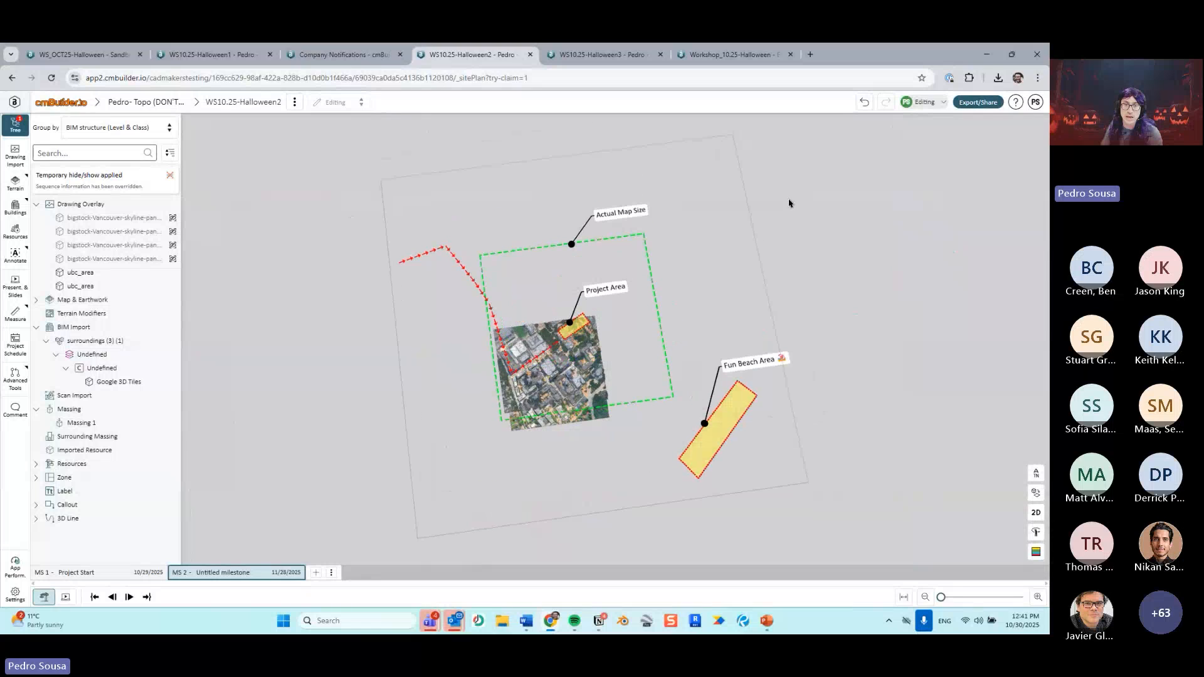
middle_click_drag(584, 311, 631, 255)
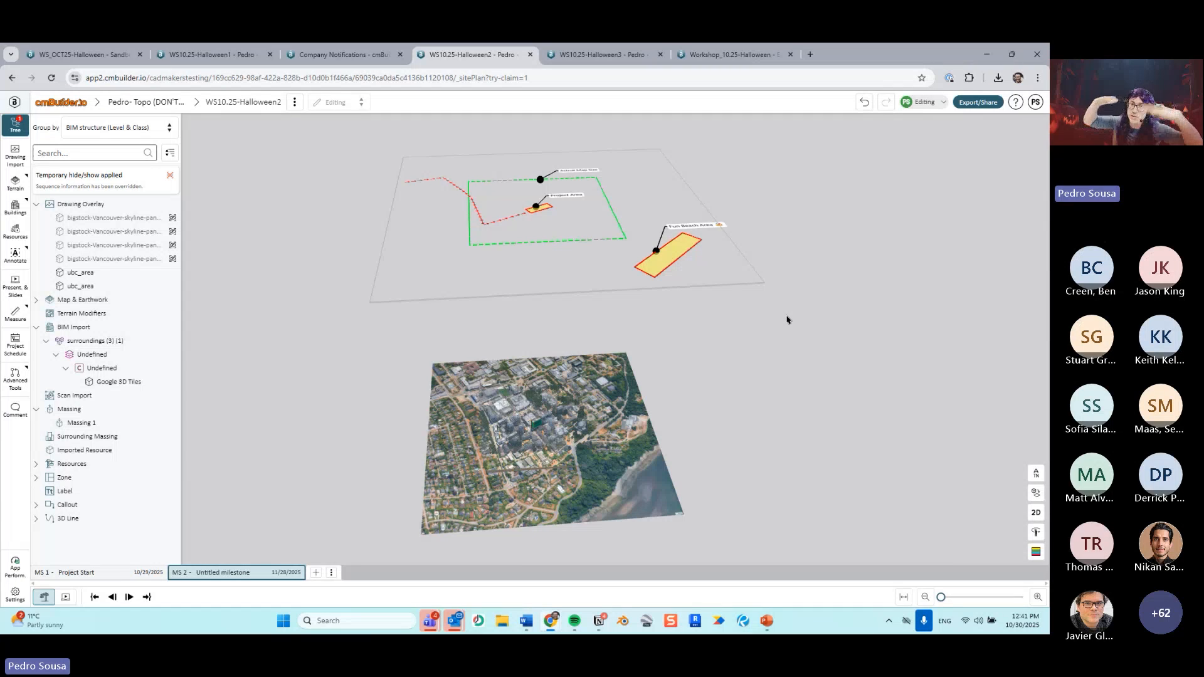
scroll(788, 320, "up", 1)
key("Left")
key("Right")
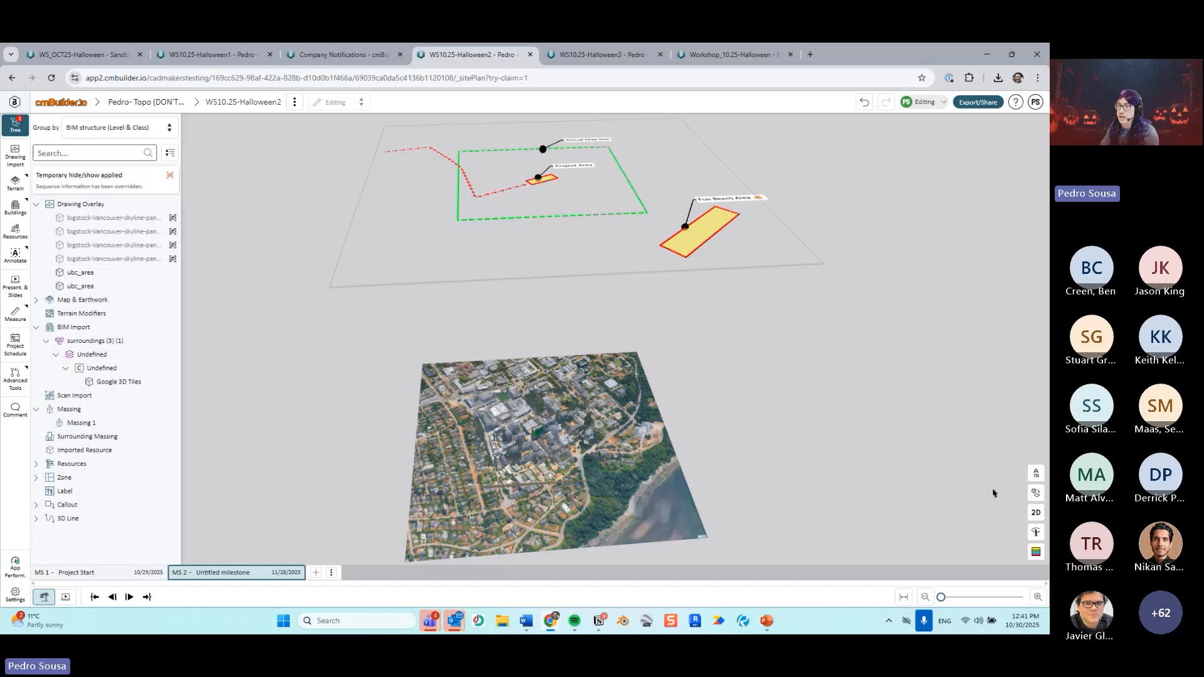
Step: Switch to the 2D view and inspect the properties of the red arrow route leading to the Project Area
left_click(1036, 513)
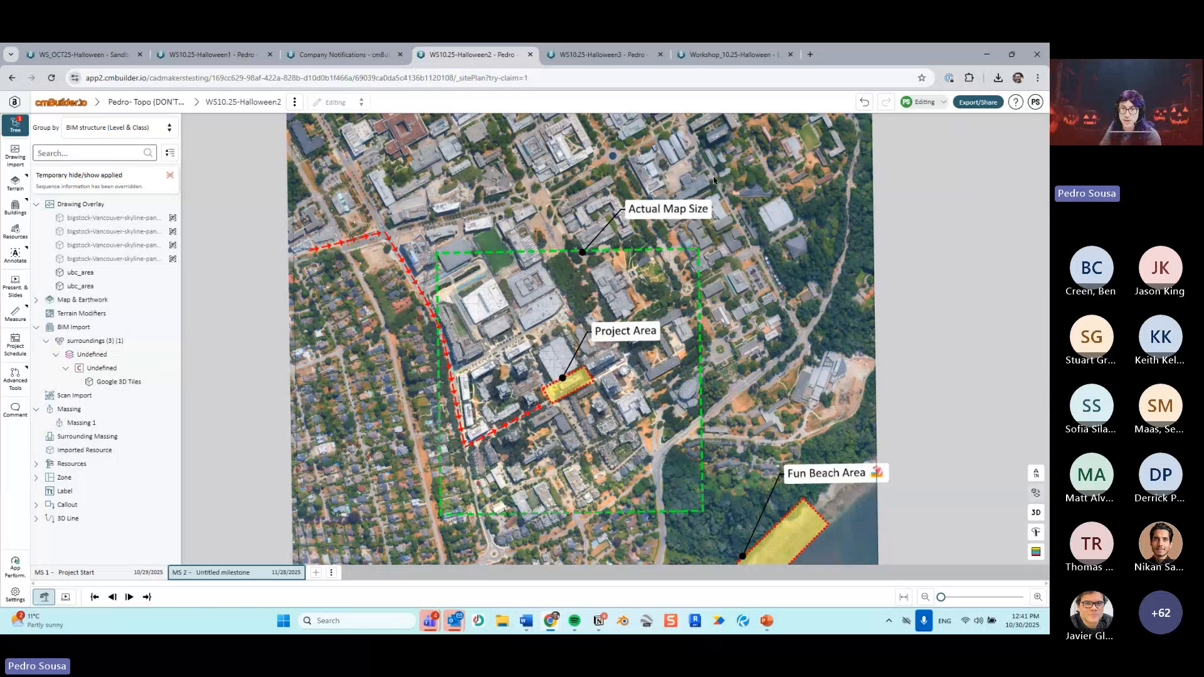
scroll(713, 180, "up", 2)
key("ctrl")
key("ctrl")
scroll(522, 340, "up", 3)
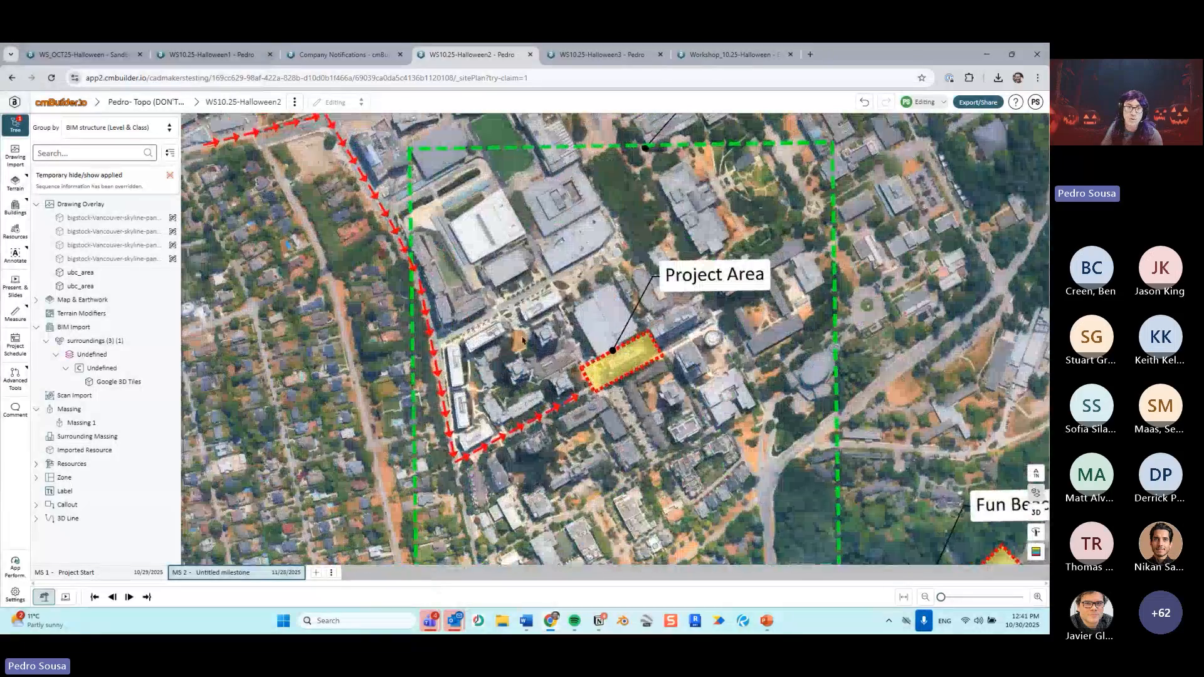
right_click_drag(523, 341, 577, 374)
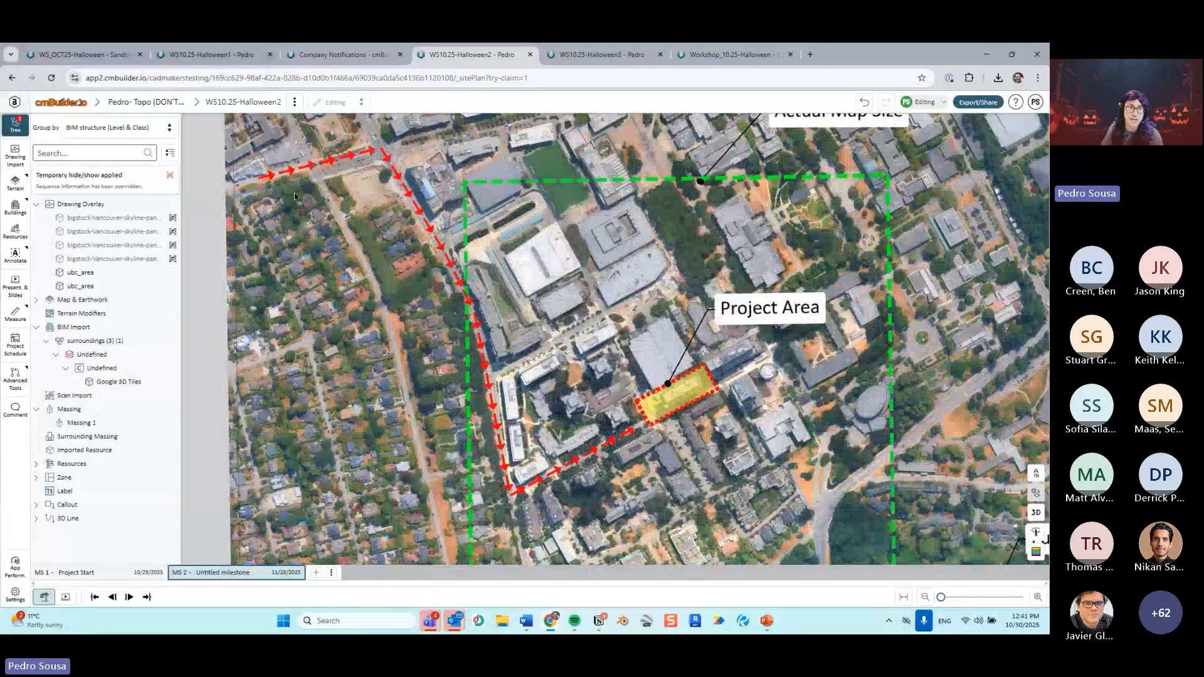
left_click(310, 168)
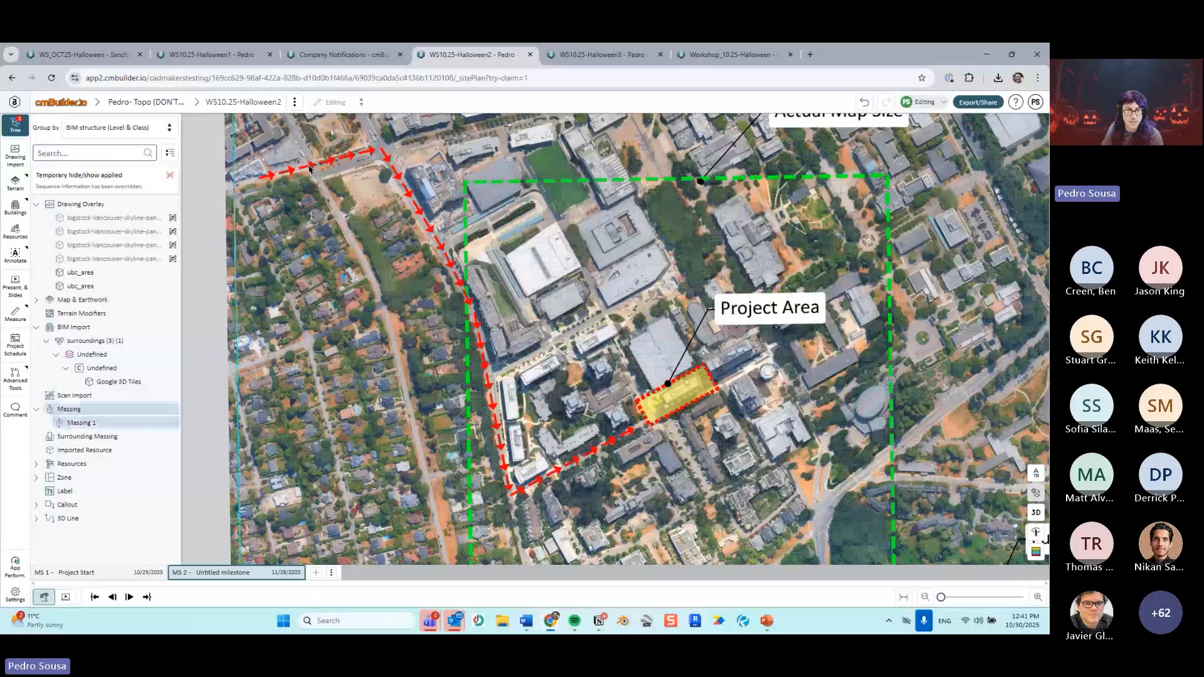
left_click(312, 168)
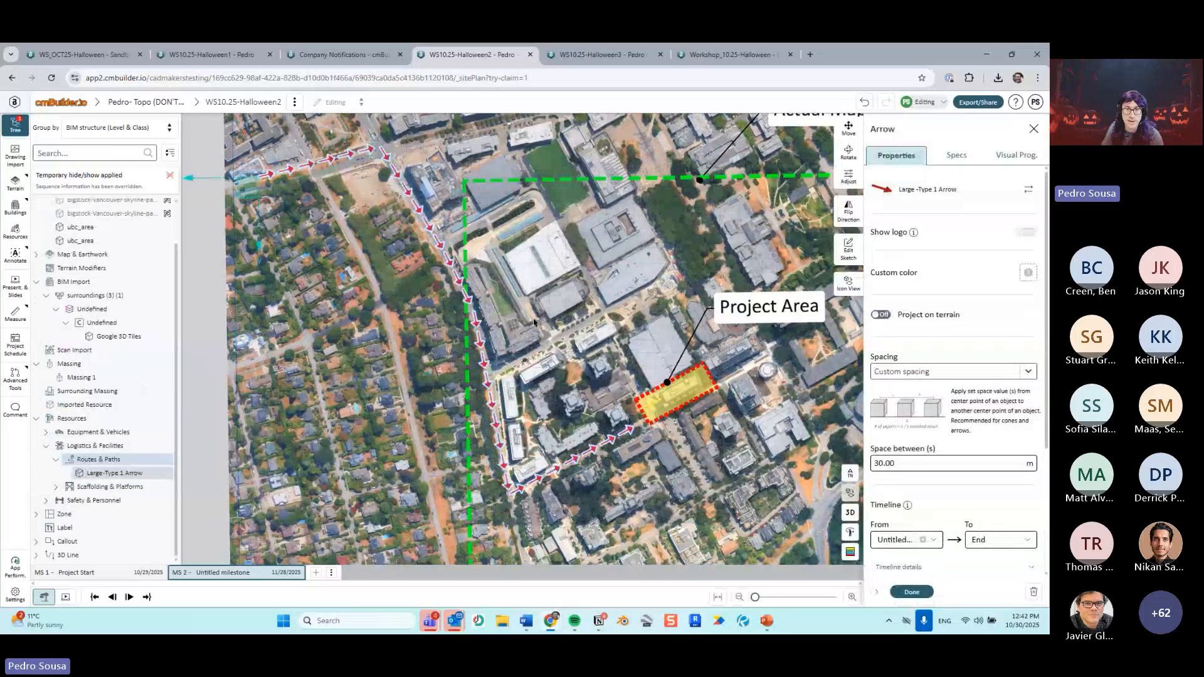
right_click_drag(315, 185, 301, 167)
key("Escape")
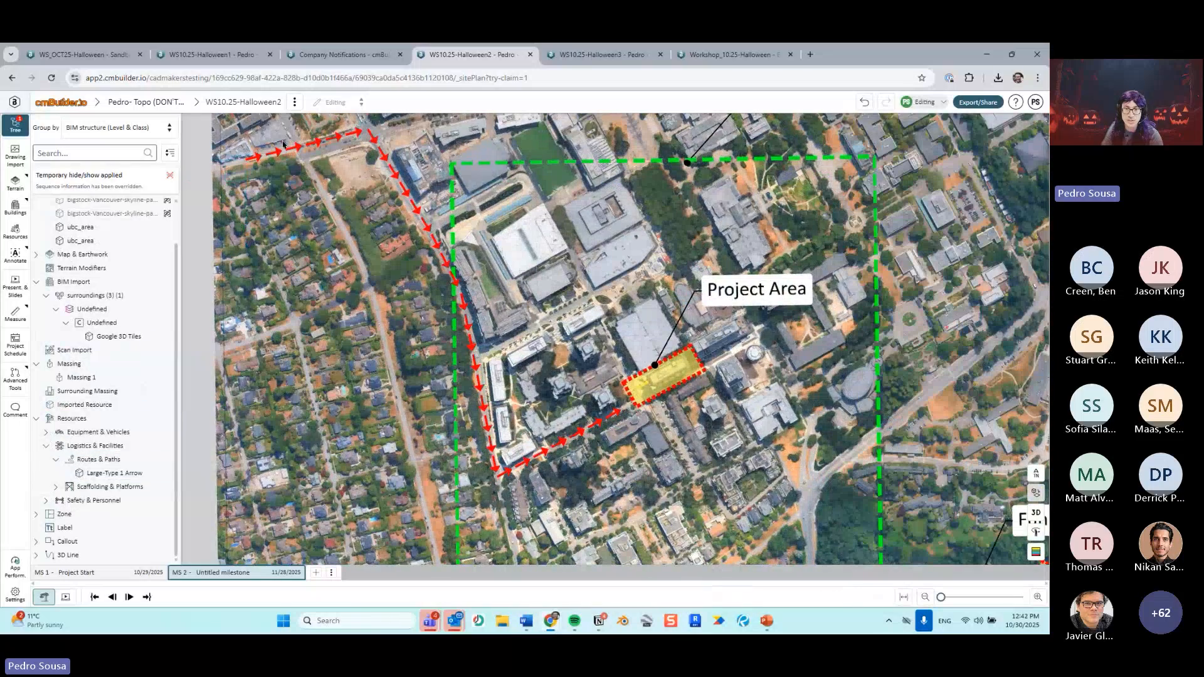
Step: Examine the arrow route, Project Area and Fun Beach Area on the extended map
right_click_drag(511, 403, 449, 347)
scroll(414, 344, "down", 3)
scroll(703, 370, "up", 2)
right_click_drag(683, 355, 620, 230)
right_click_drag(500, 221, 624, 284)
scroll(623, 282, "down", 5)
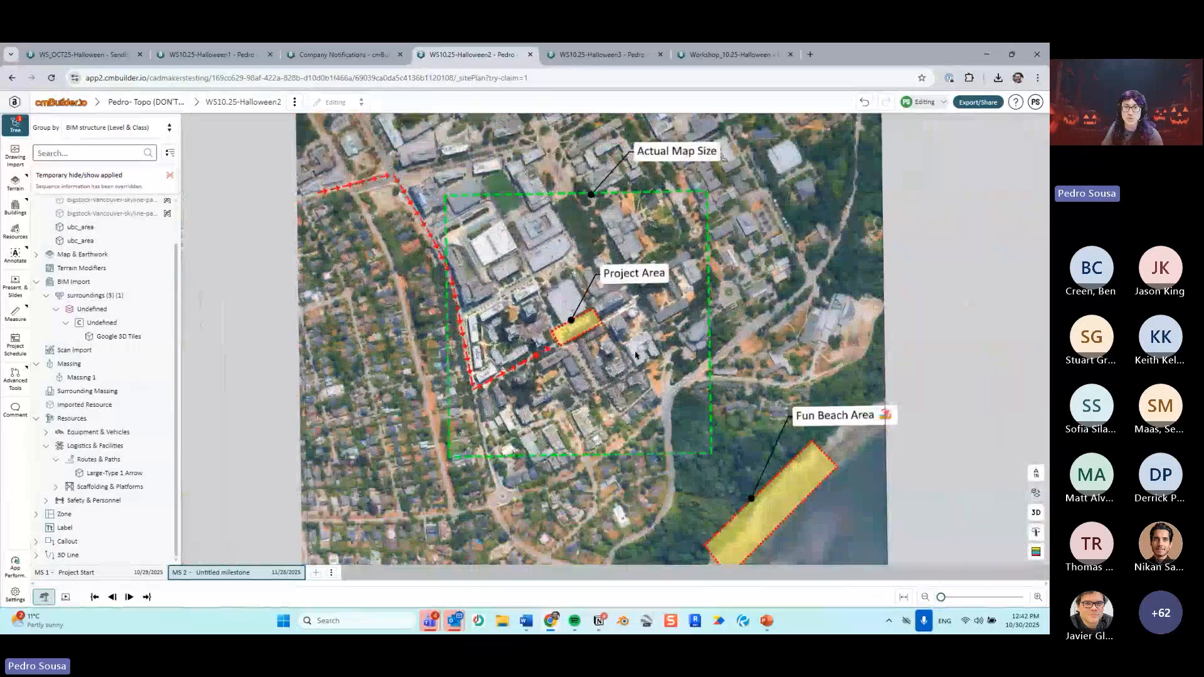
Step: Add a third milestone after MS 2 and return to MS 2 in the 3D view
left_click(316, 572)
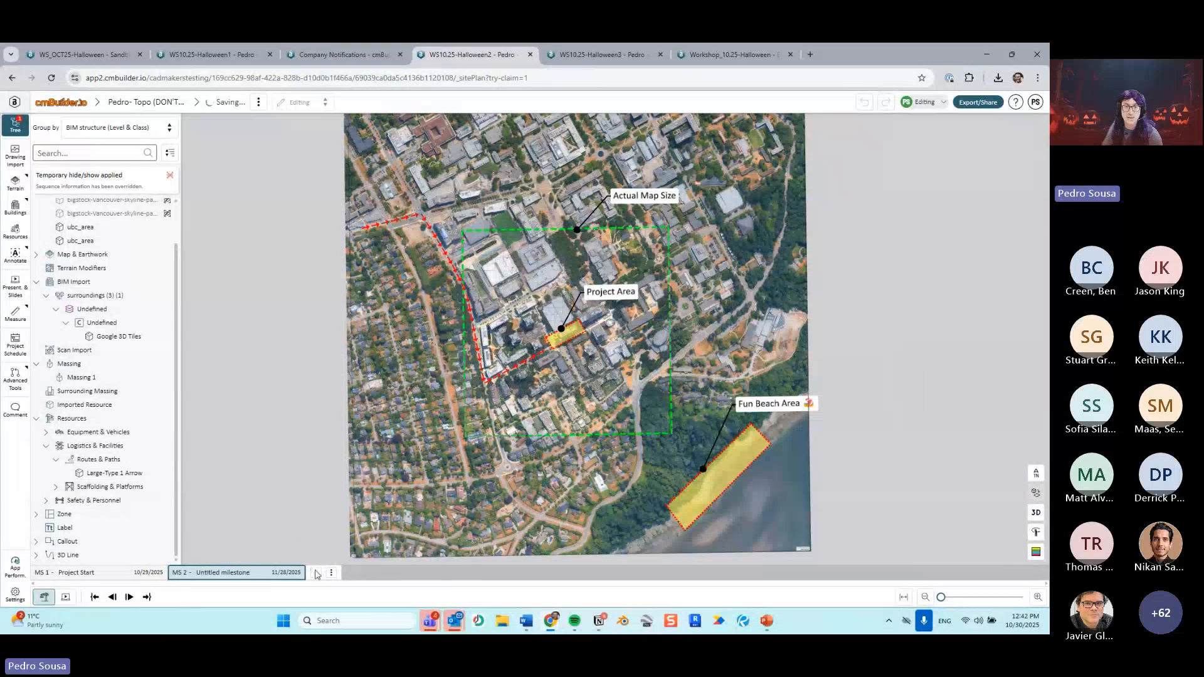
left_click_drag(593, 418, 585, 370)
left_click(223, 573)
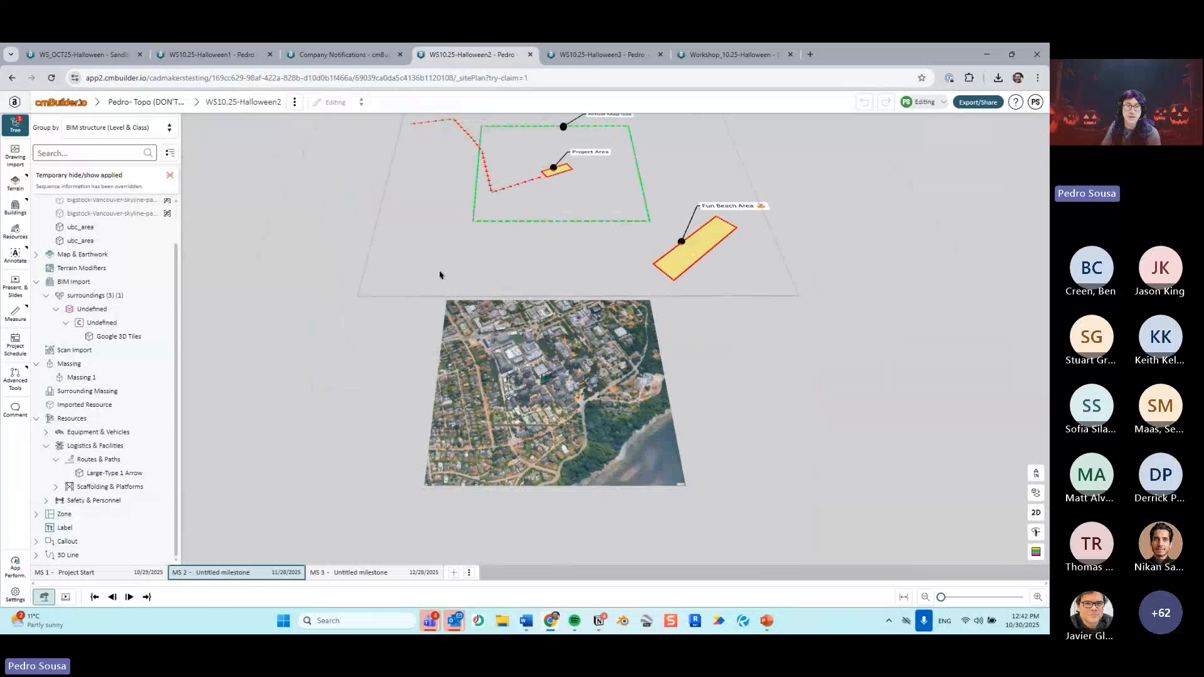
Step: End the massing, both zones and the three callouts at MS 2, and check the outcome in MS 3
left_click(666, 270)
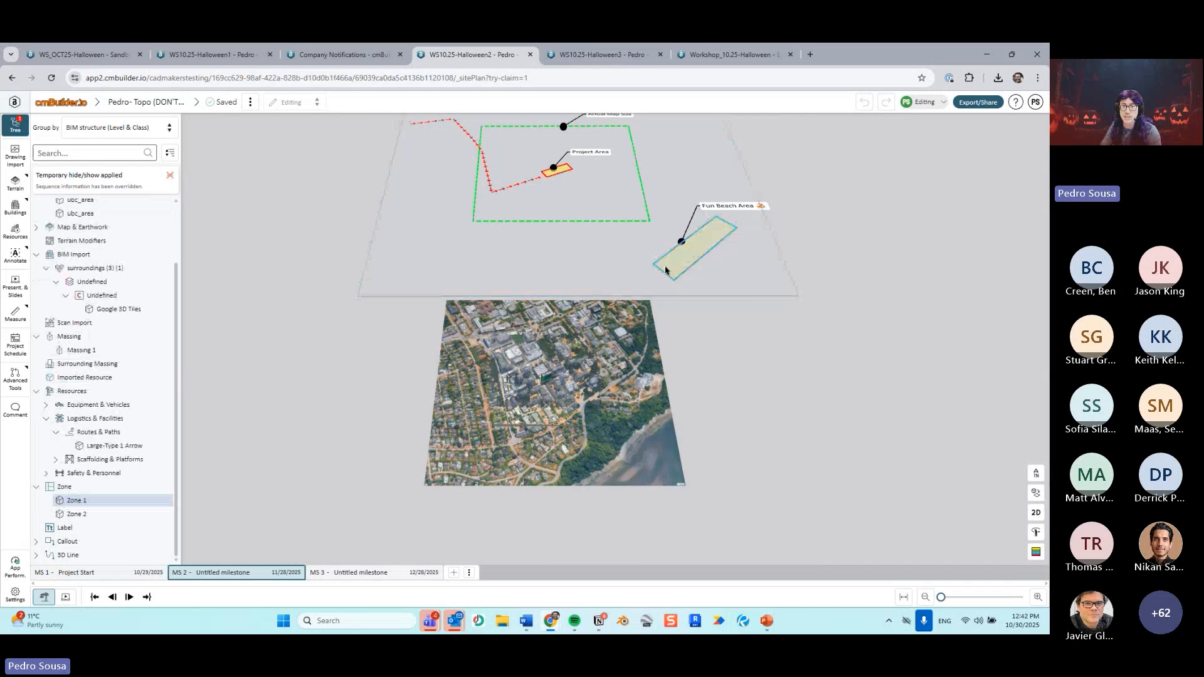
left_click(711, 206)
left_click_drag(597, 156, 570, 231)
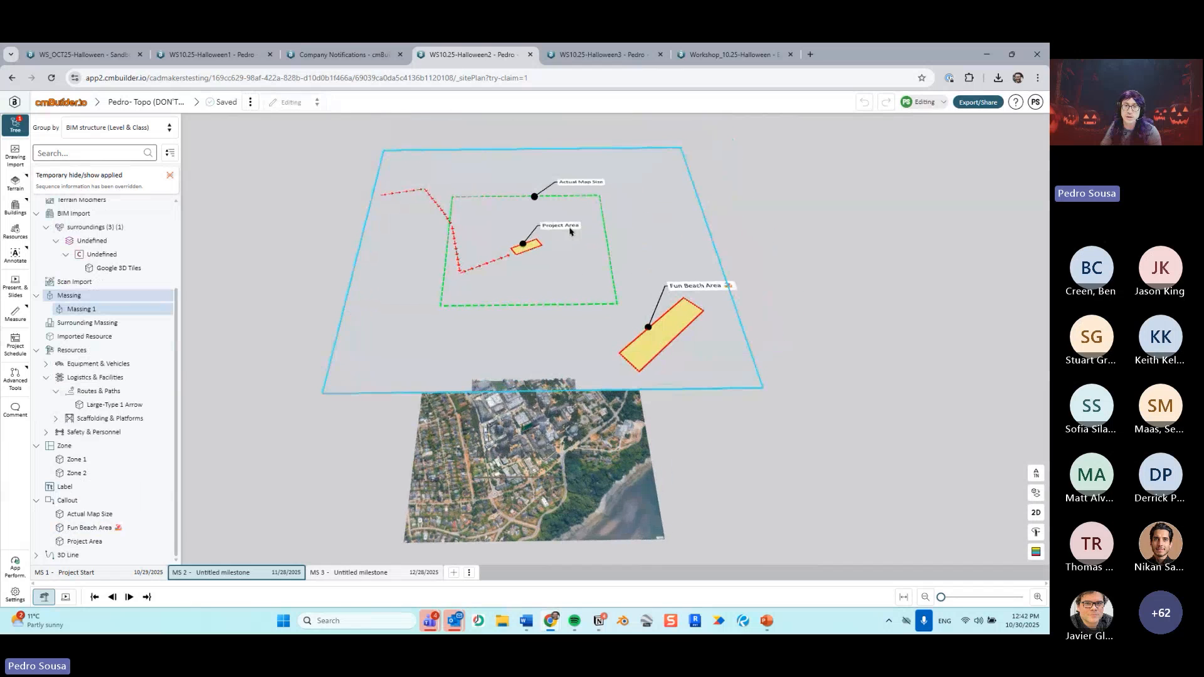
left_click(532, 249)
right_click(548, 226)
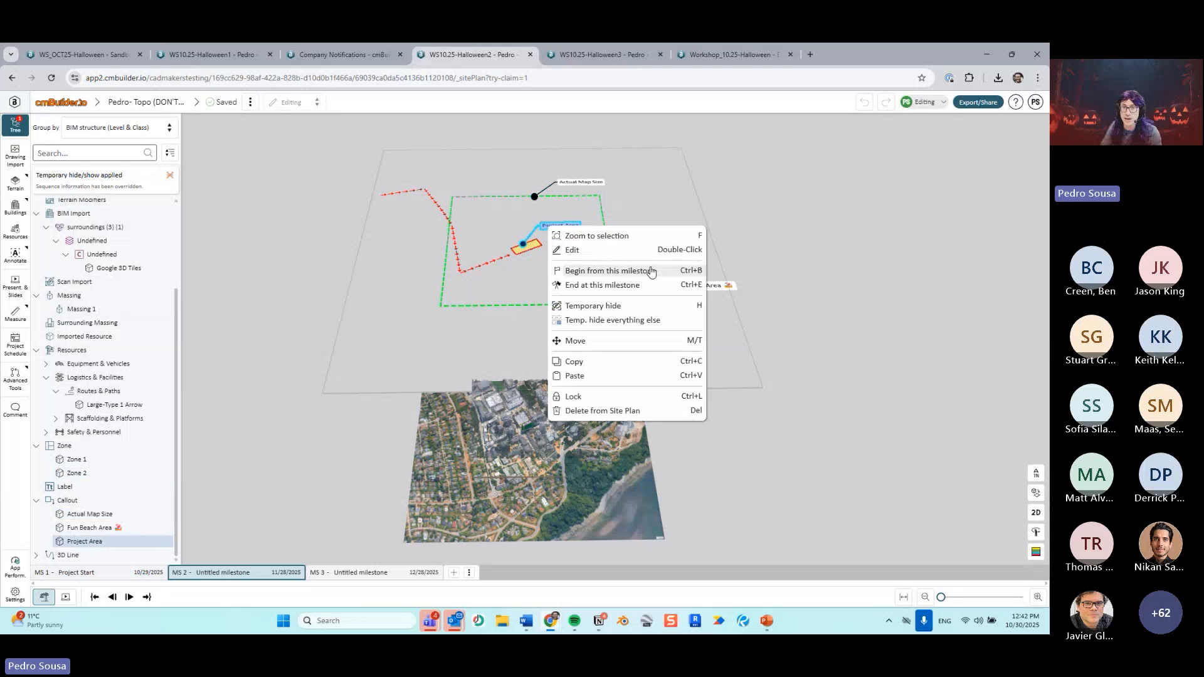
left_click(691, 286)
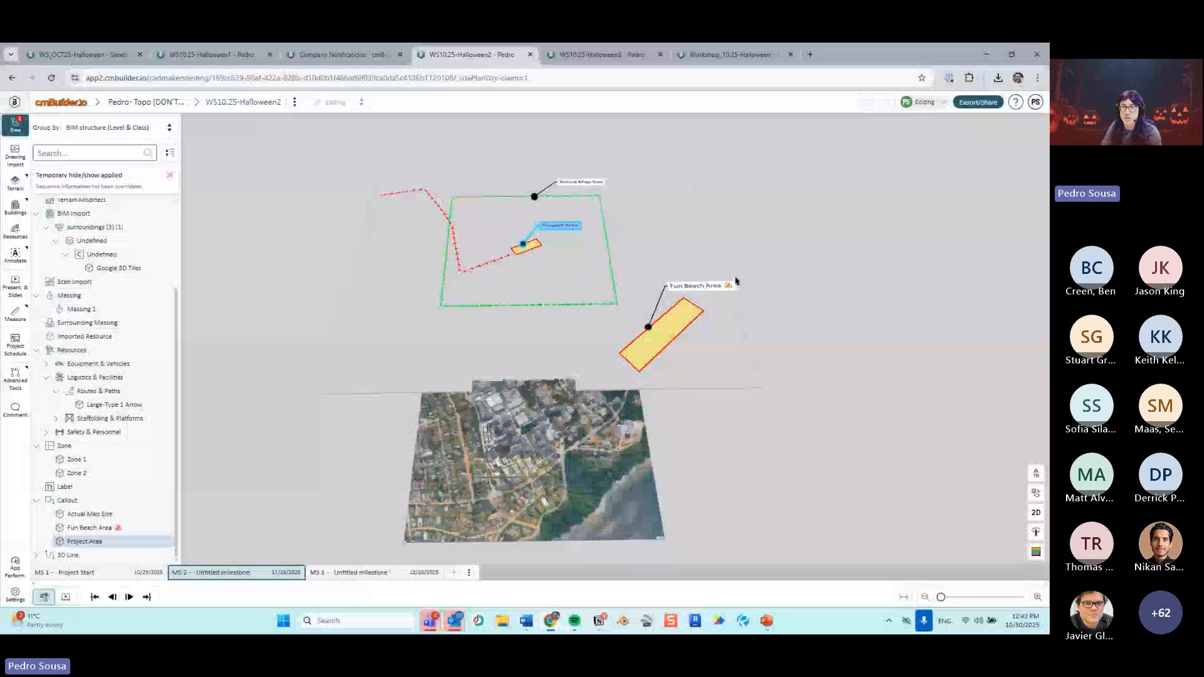
scroll(737, 282, "up", 2)
key("Right")
scroll(651, 271, "down", 2)
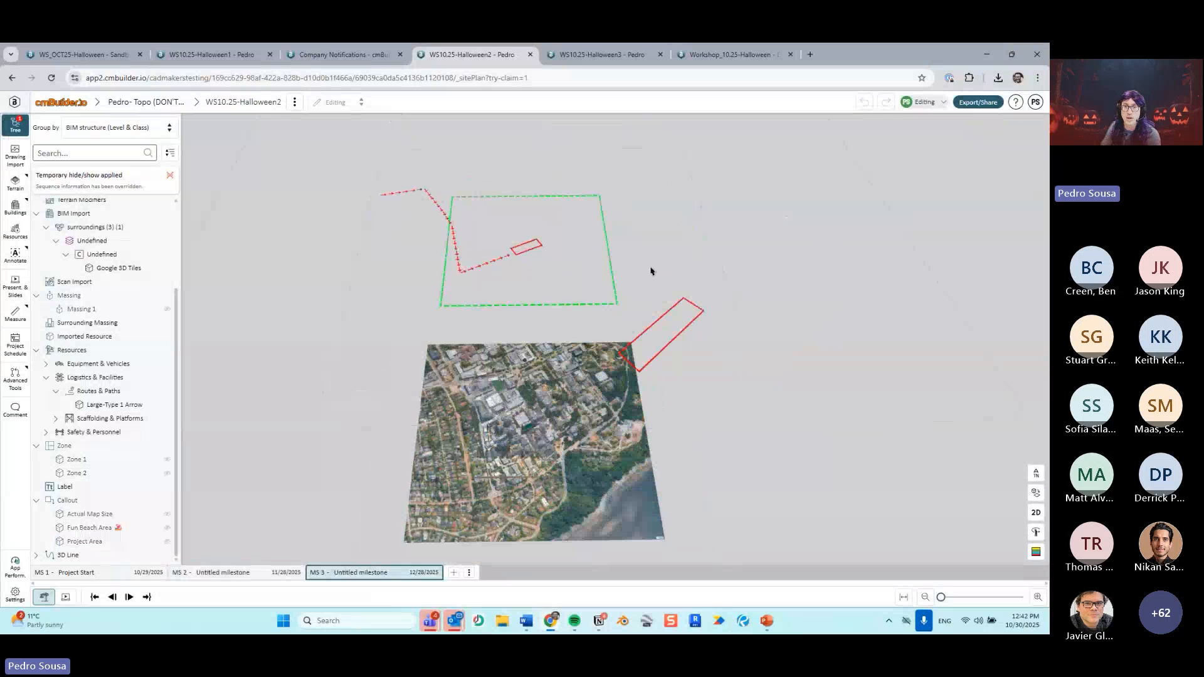
Step: End the arrow route and the 3D lines around the Actual Map Size and Fun Beach areas at MS 2
left_click(612, 272)
key("Left")
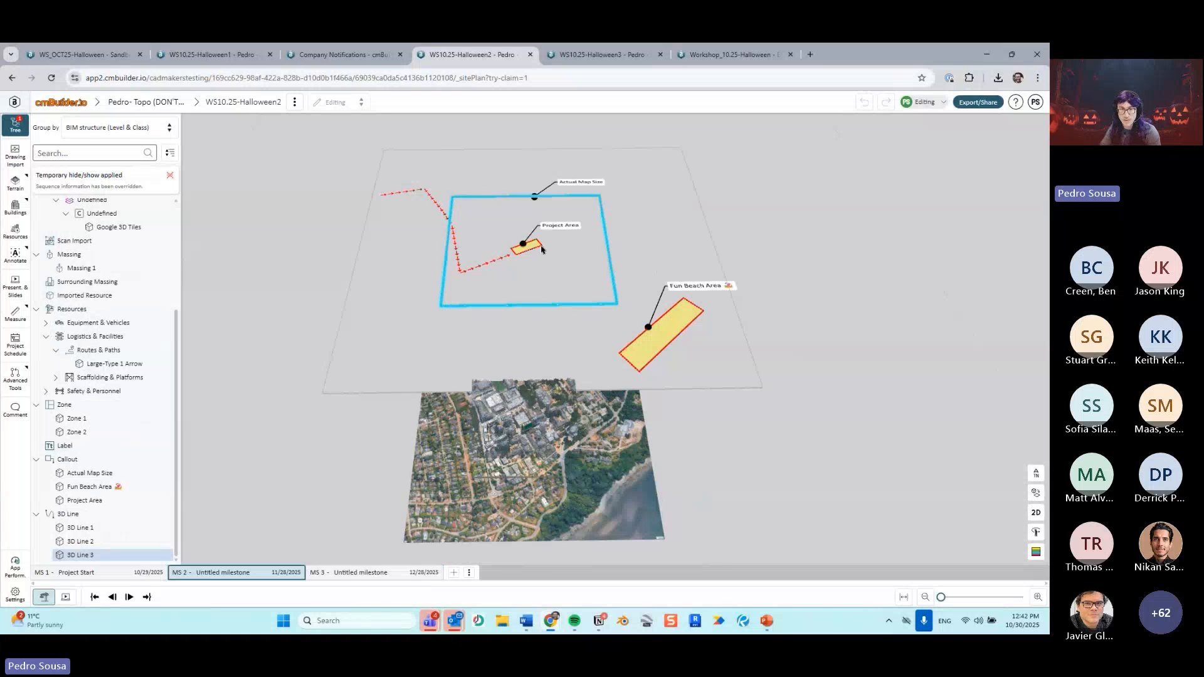
left_click(491, 266)
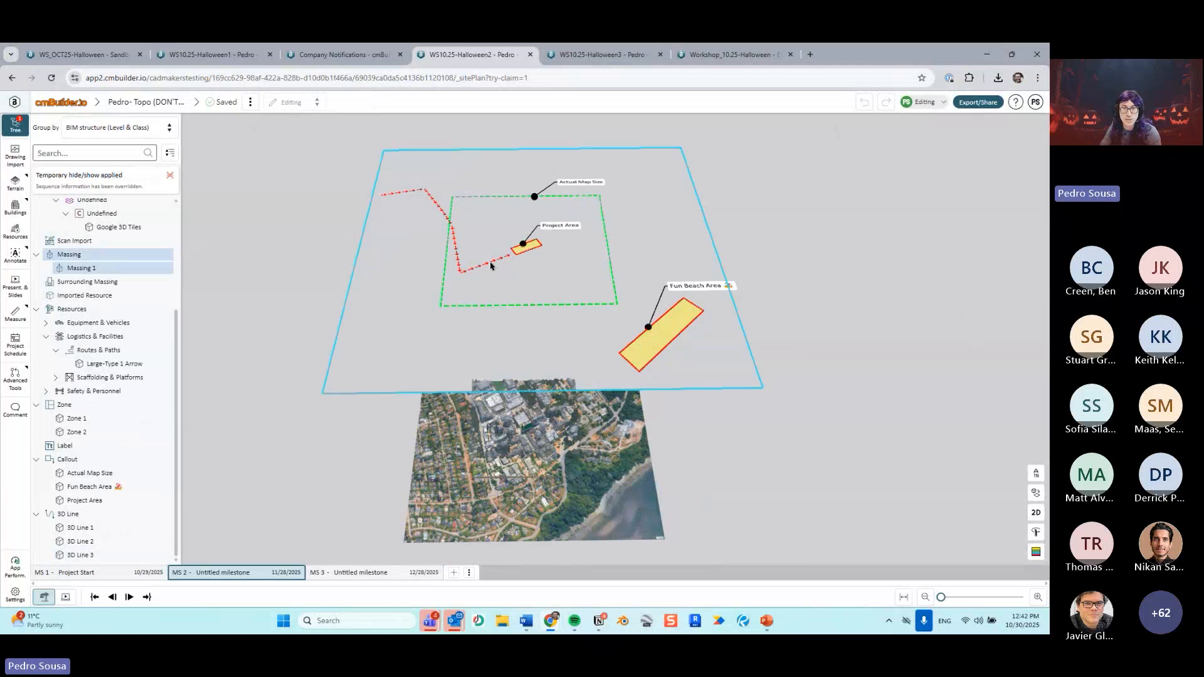
left_click(491, 266)
left_click(520, 253)
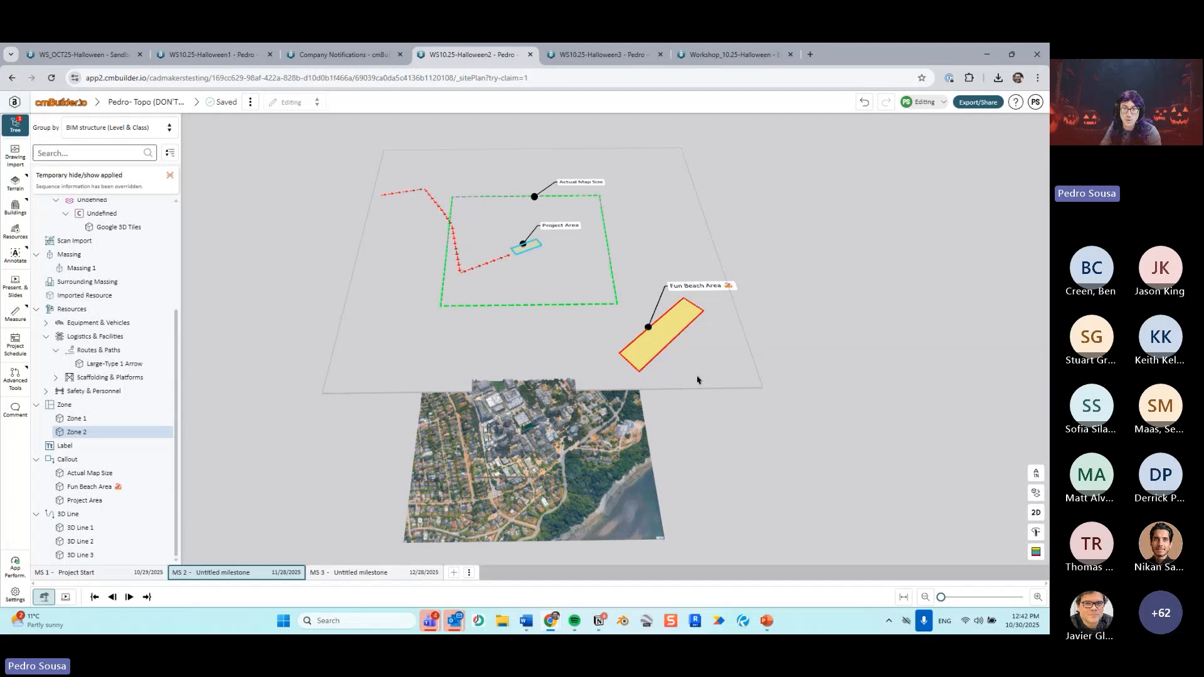
left_click(660, 349)
left_click(659, 358)
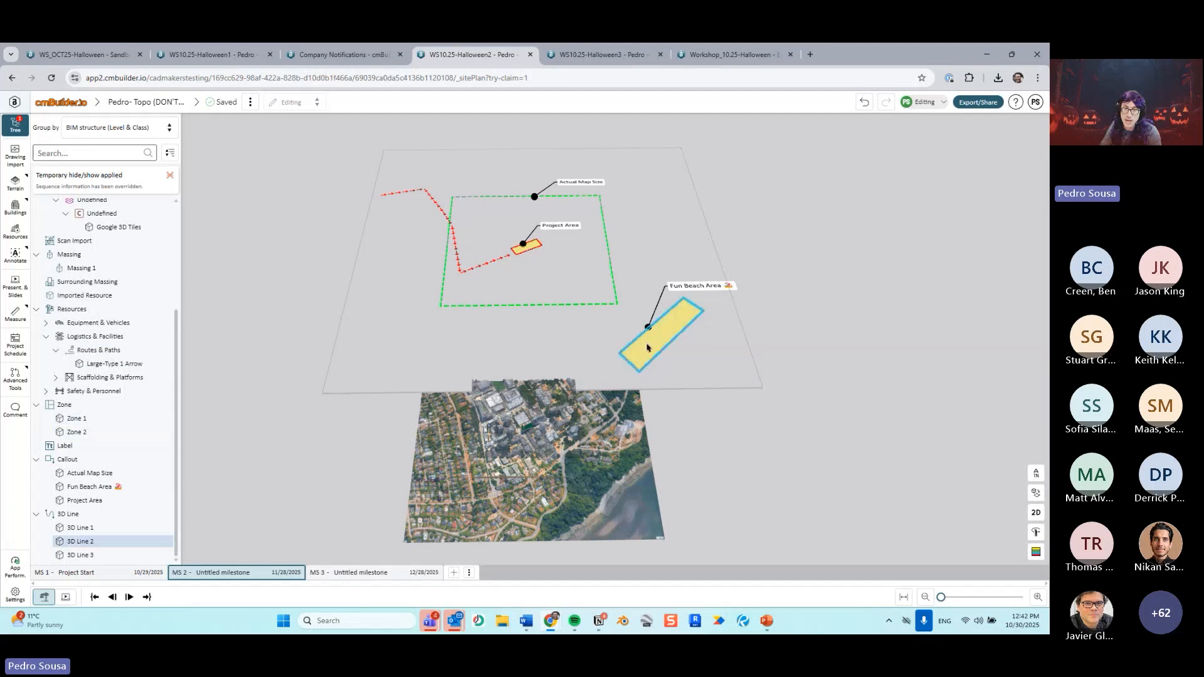
left_click(538, 252)
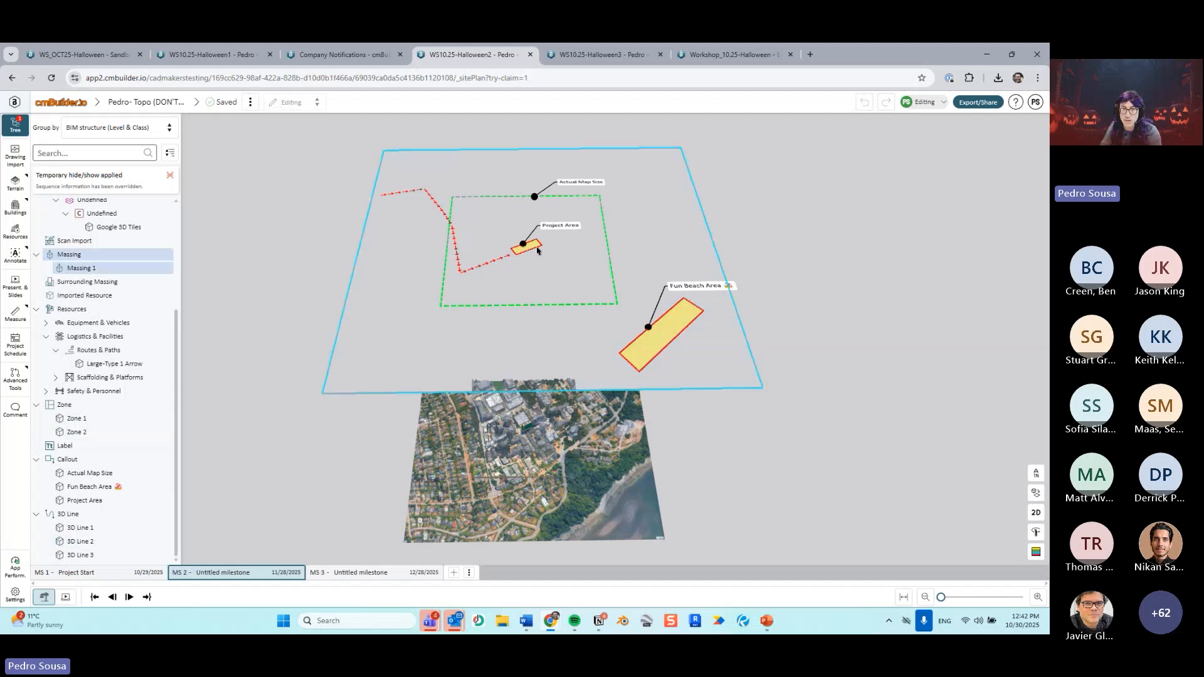
left_click(535, 248)
left_click(780, 262)
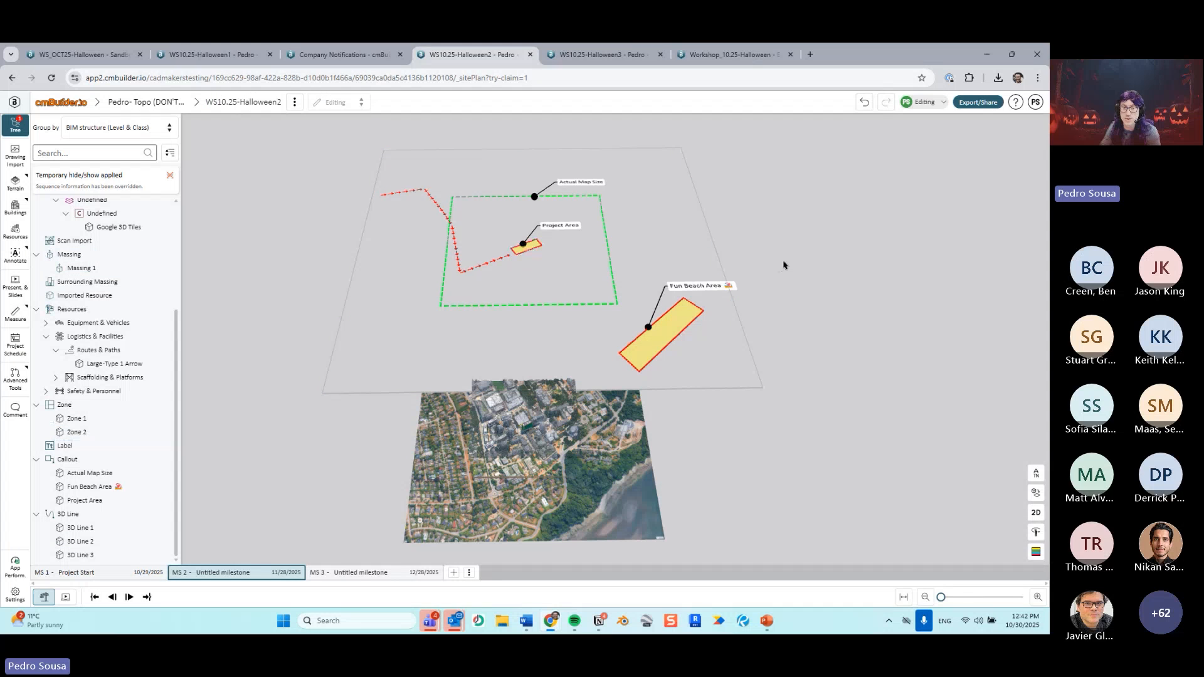
key("Right")
left_click_drag(548, 258, 548, 230)
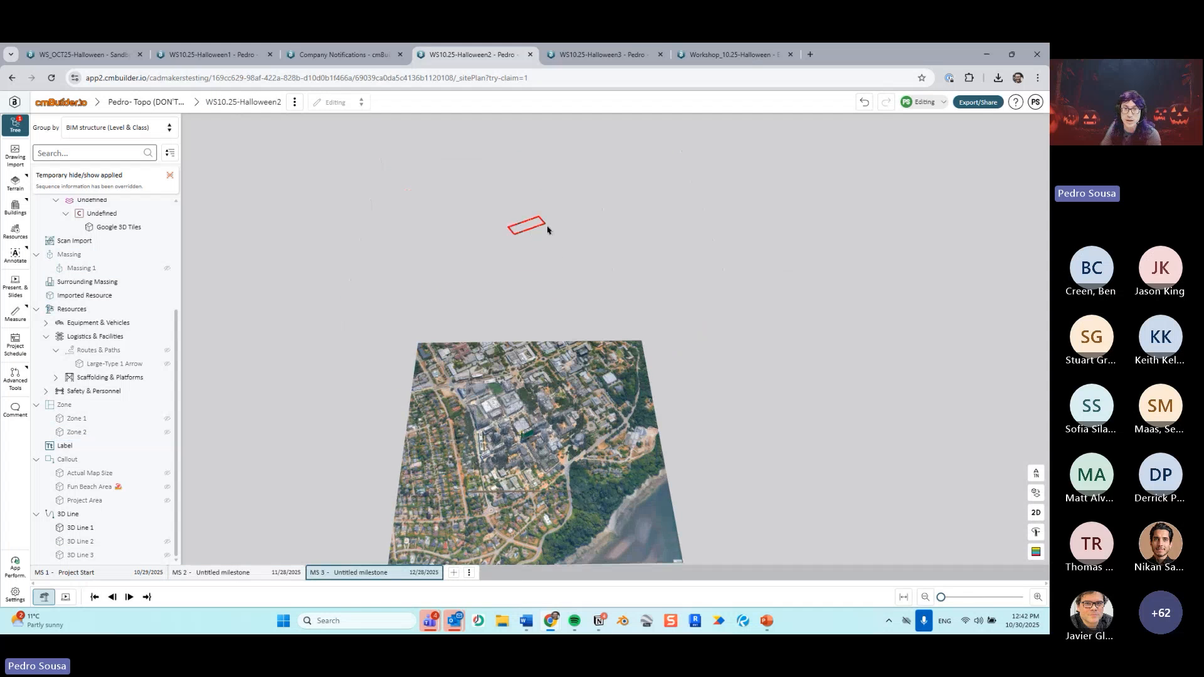
Step: End the remaining 3D line around the Project Area at MS 2 and display MS 3
left_click(543, 226)
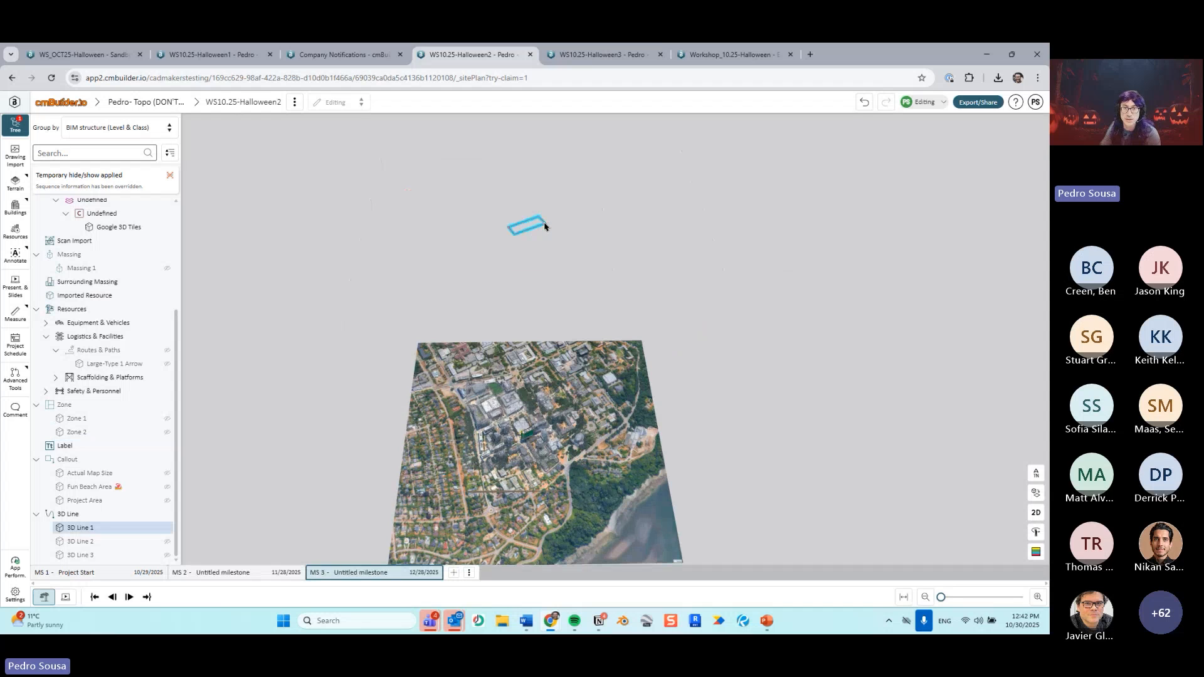
key("Left")
key("Right")
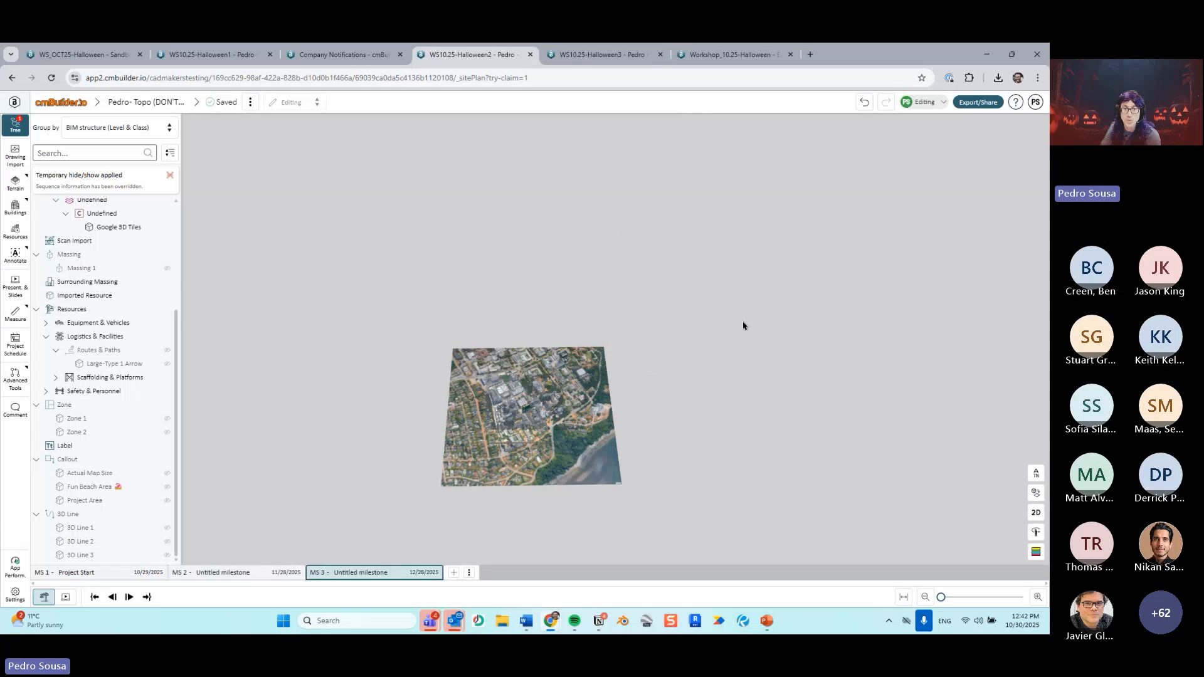
Step: Step through the milestones in the 2D and 3D views to compare the original map, annotated map and extended map
middle_click_drag(744, 325, 758, 264)
key("Right")
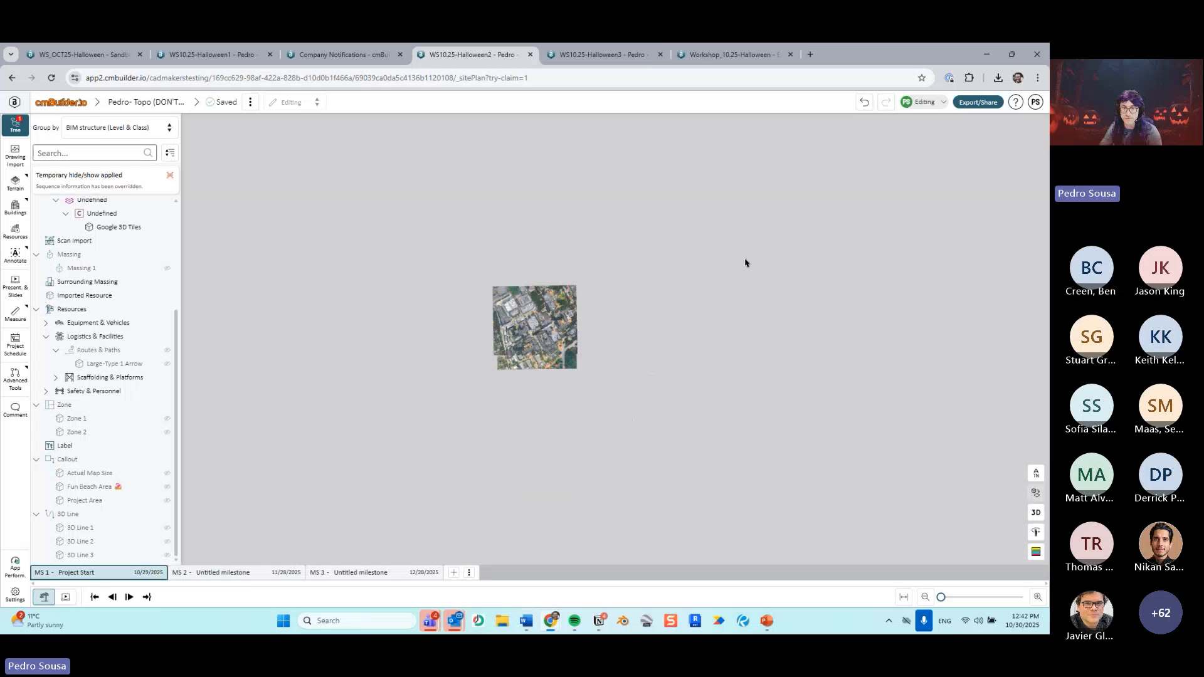
key("Right")
key("Right")
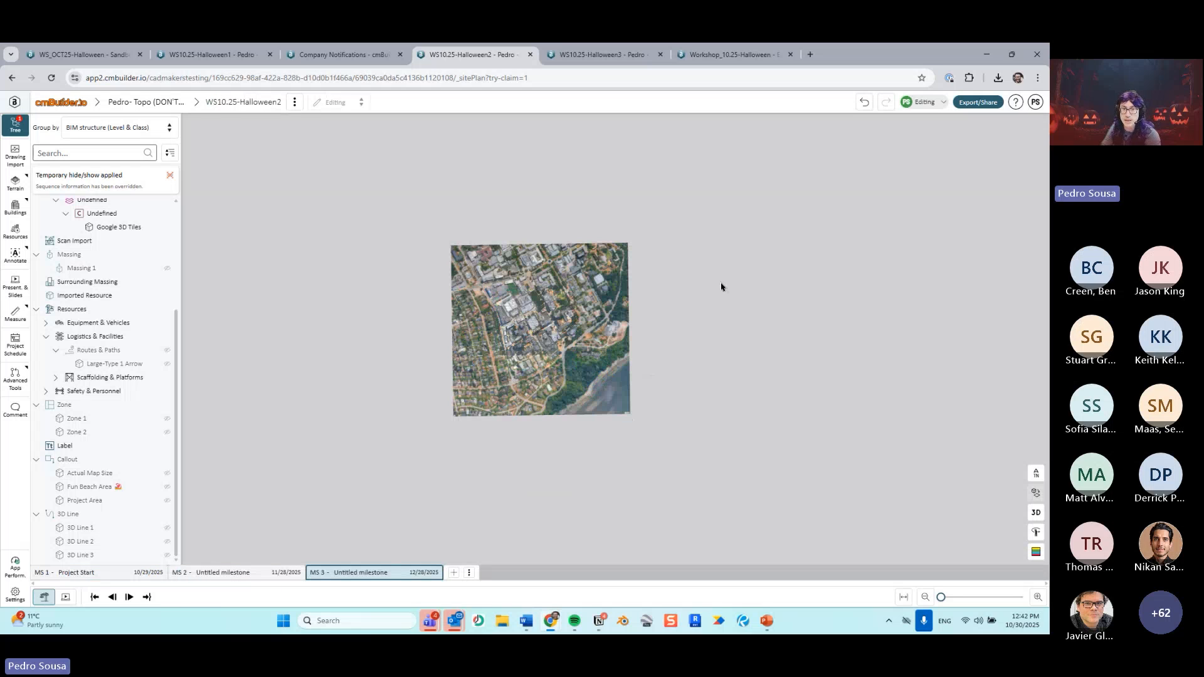
middle_click_drag(703, 337, 699, 299)
key("Left")
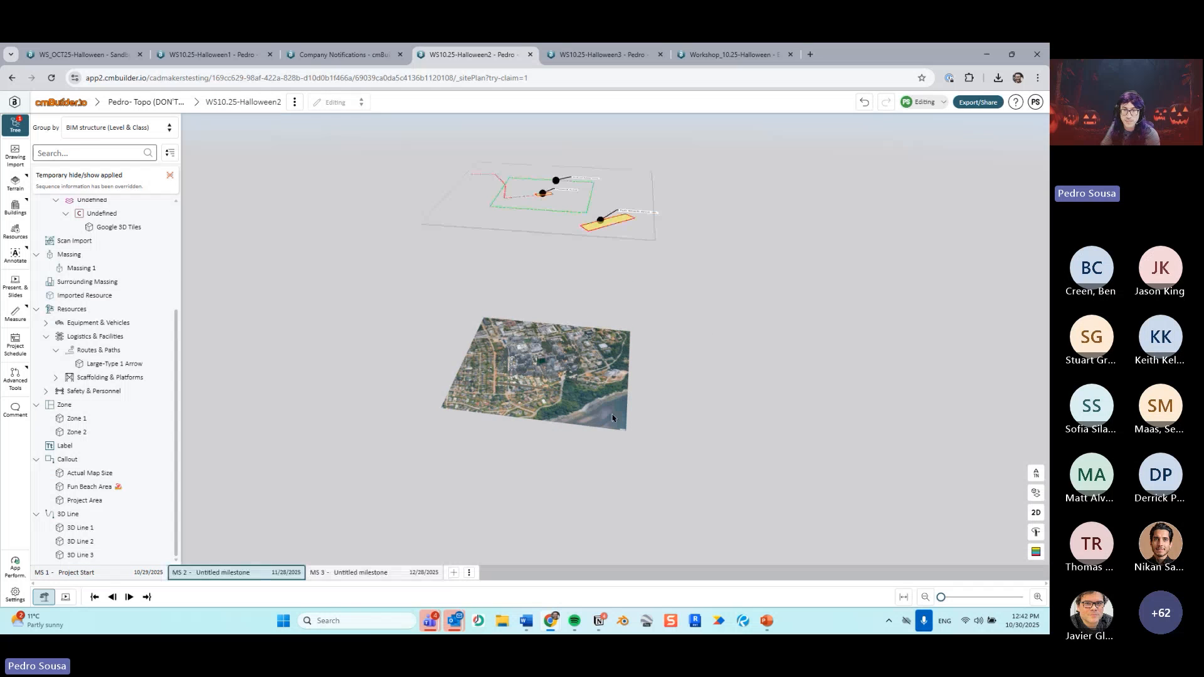
Step: Examine the aerial overlay around the 3D buildings and beach from close up, and switch MS 2 to the 2D view
left_click(613, 419)
left_click(724, 410)
scroll(724, 410, "up", 3)
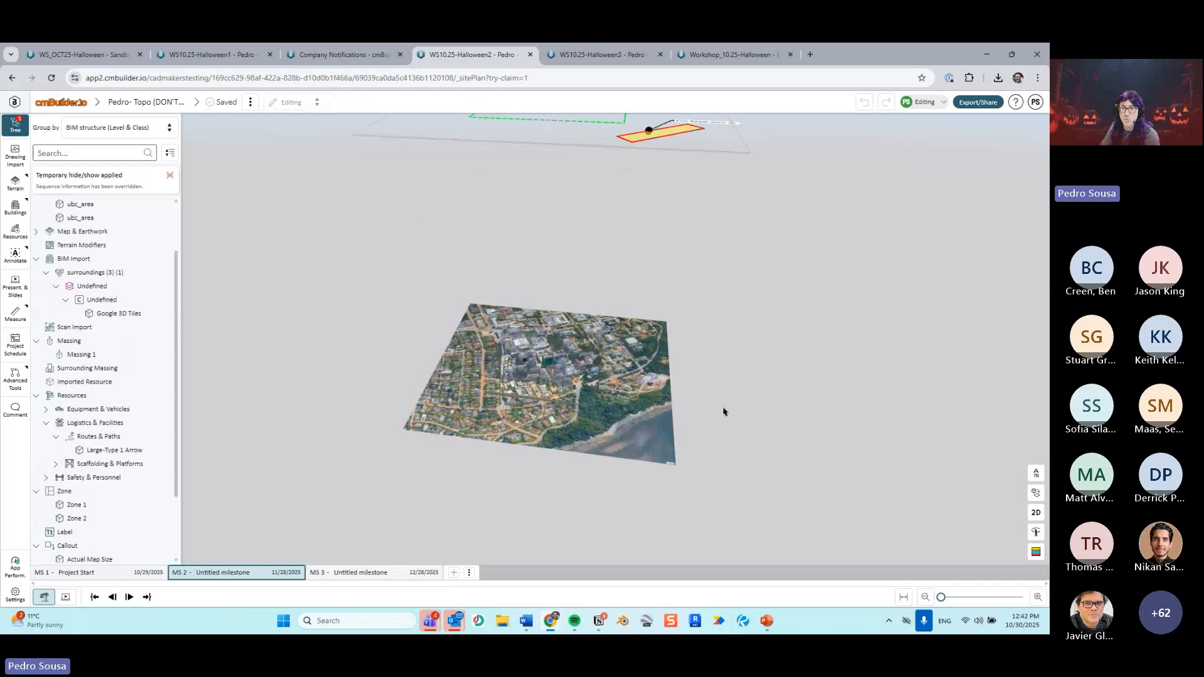
middle_click_drag(724, 410, 761, 391)
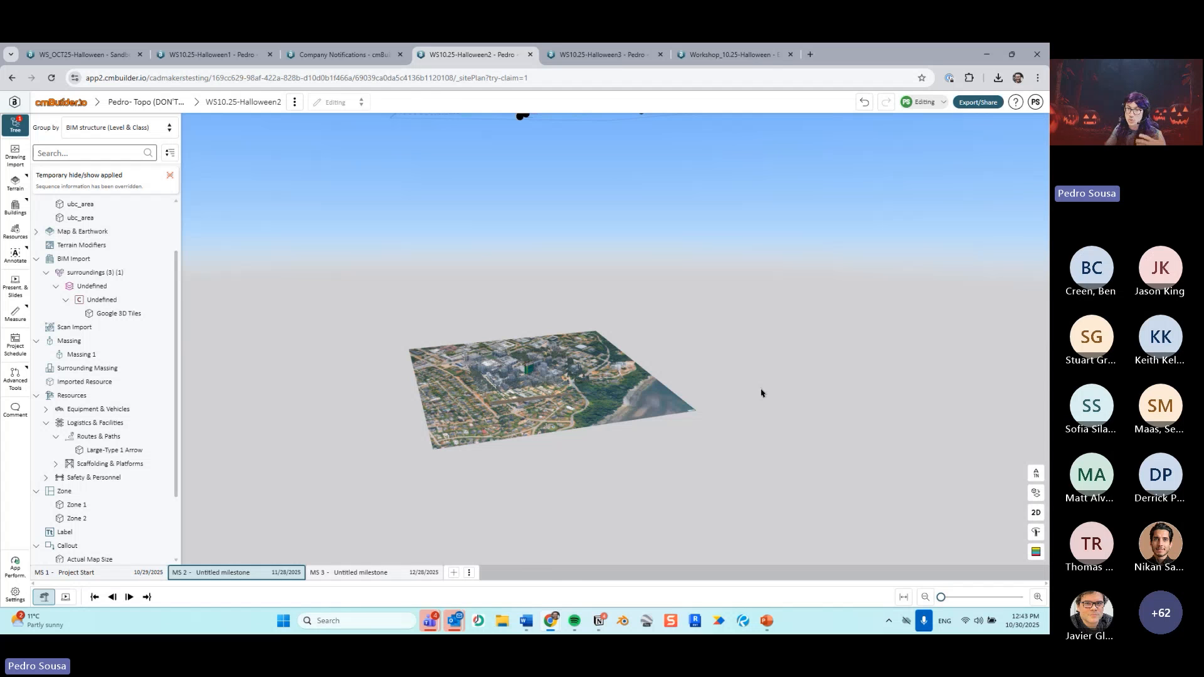
scroll(759, 390, "up", 5)
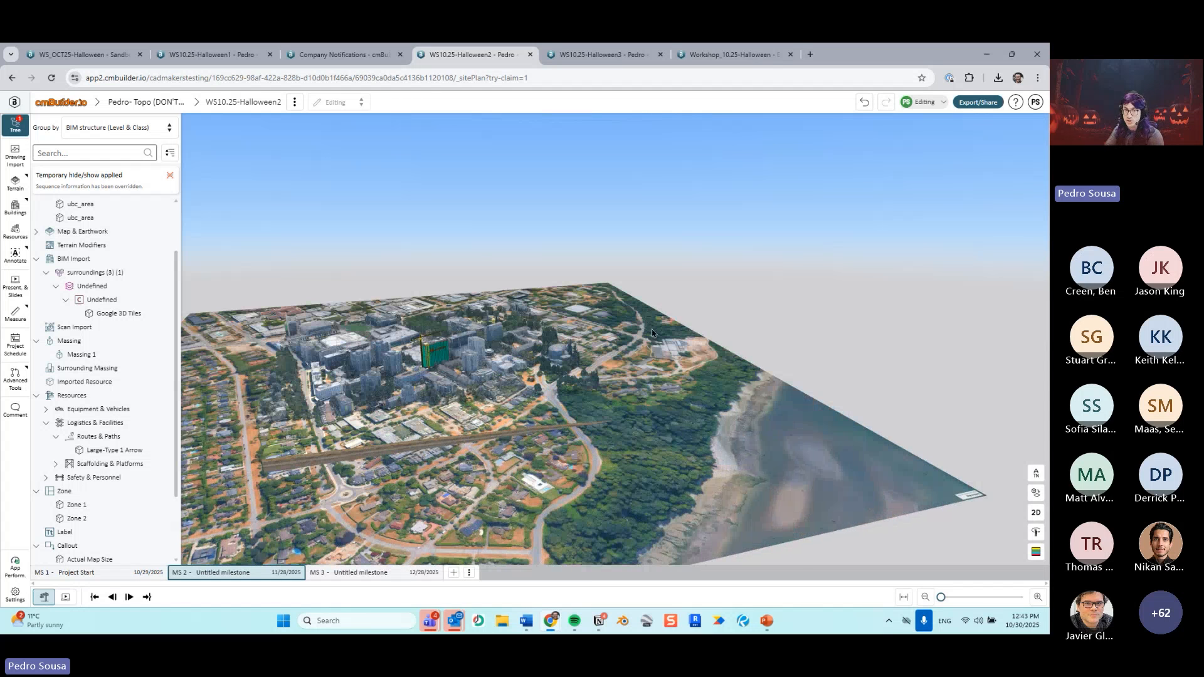
right_click_drag(700, 406, 627, 400)
scroll(608, 392, "up", 3)
left_click_drag(562, 377, 610, 373)
scroll(602, 367, "down", 3)
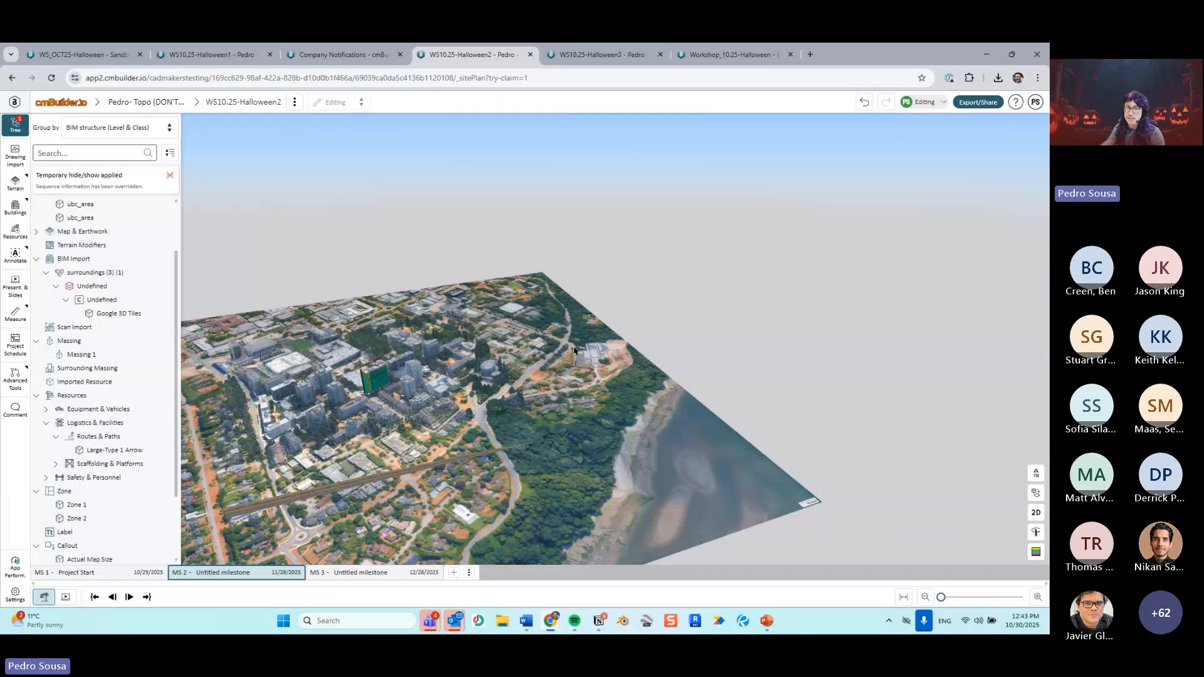
key("2")
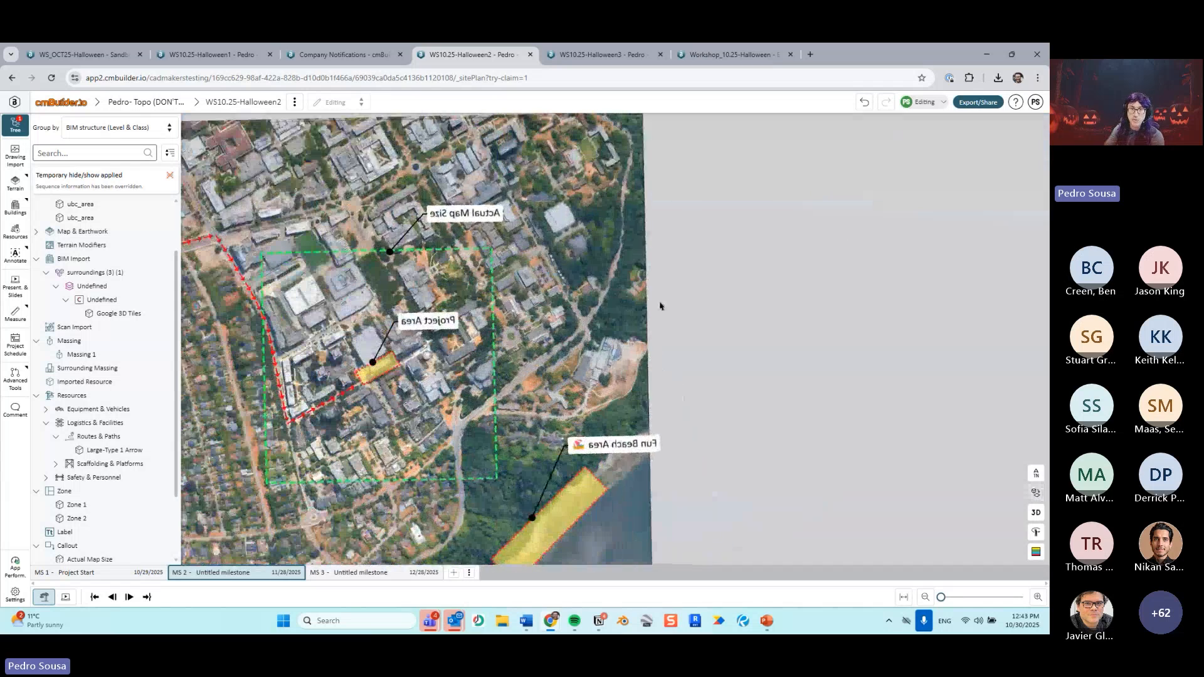
Step: Step through the milestones in the 2D and 3D views to compare the extended aerial map with the original extent
key("Left")
scroll(649, 305, "down", 1)
left_click_drag(594, 352, 632, 335)
key("3")
left_click_drag(643, 412, 637, 366)
key("Right")
key("Right")
scroll(618, 422, "up", 3)
scroll(636, 367, "up", 2)
key("Left")
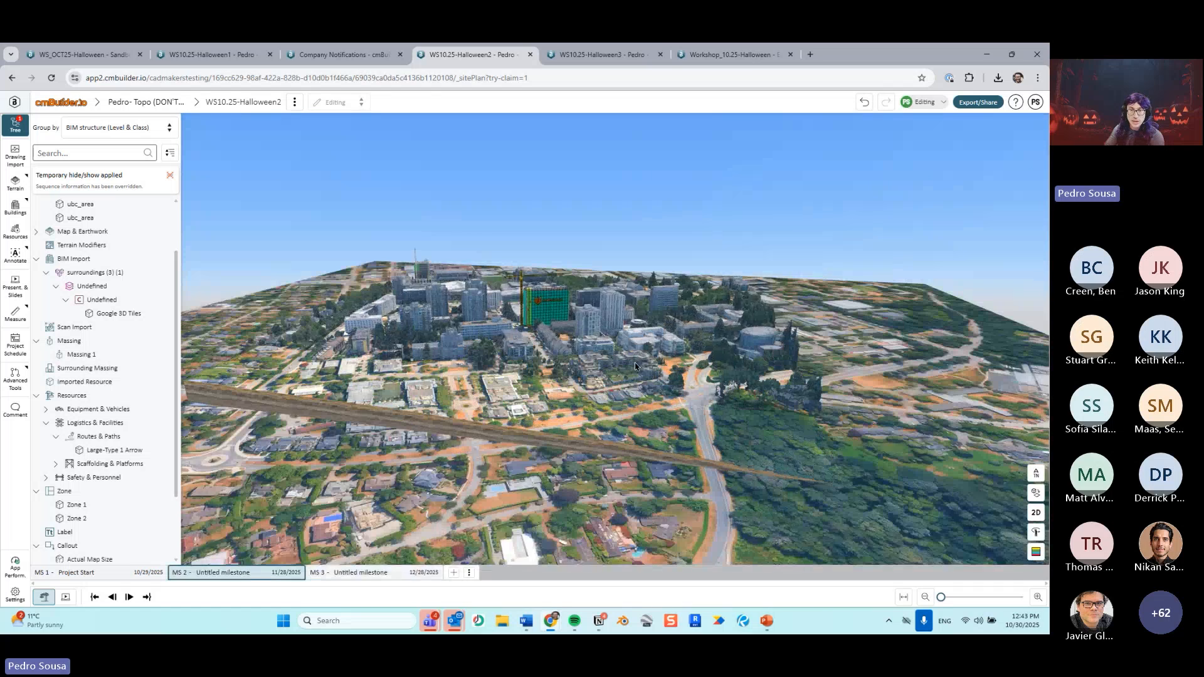
Step: Clear the temporary hide/show override at MS 2 to restore the skyline panoramas around the map
left_click(172, 176)
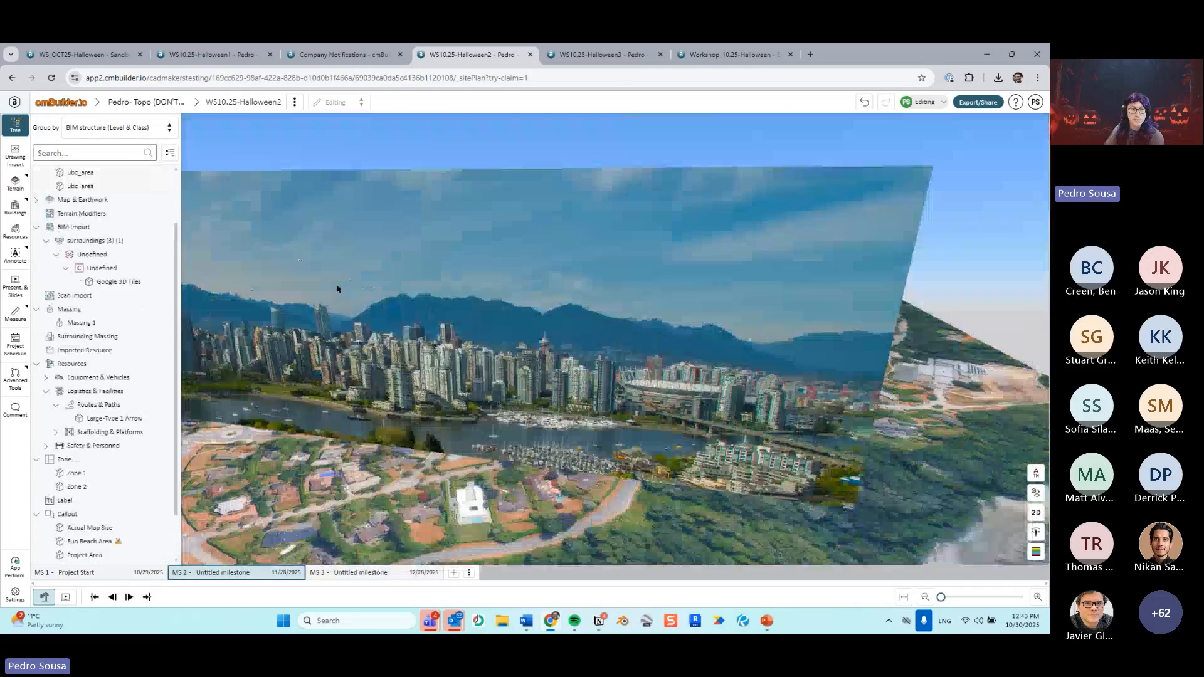
scroll(564, 367, "up", 5)
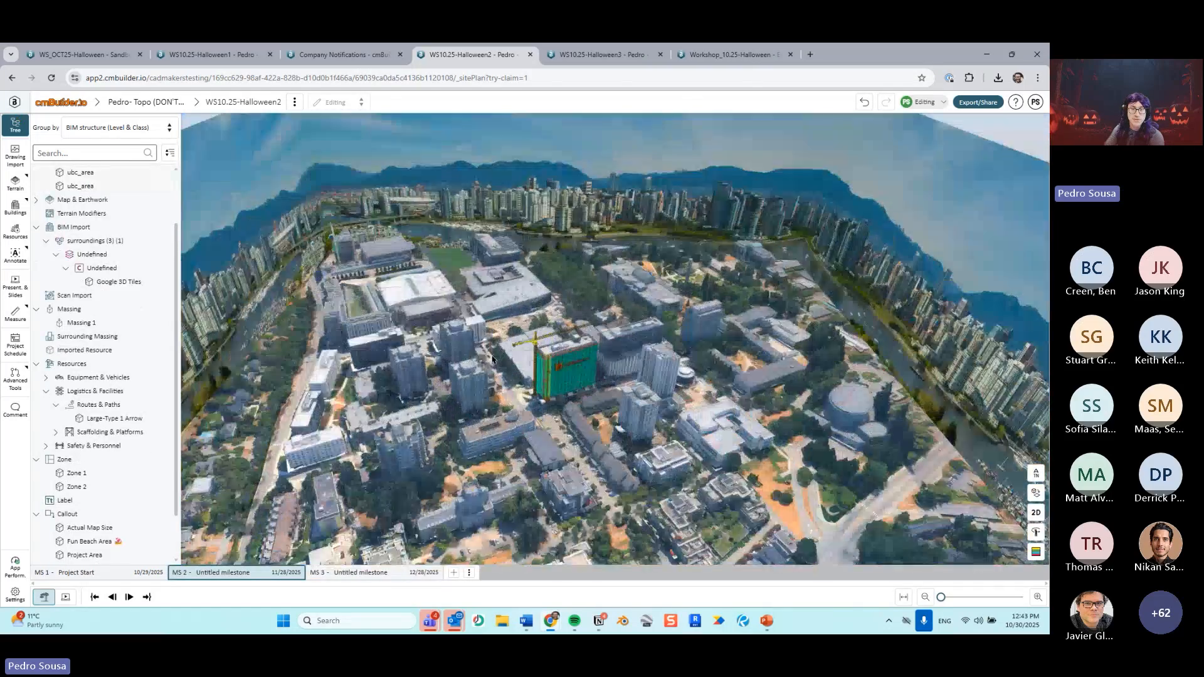
left_click_drag(696, 342, 588, 316)
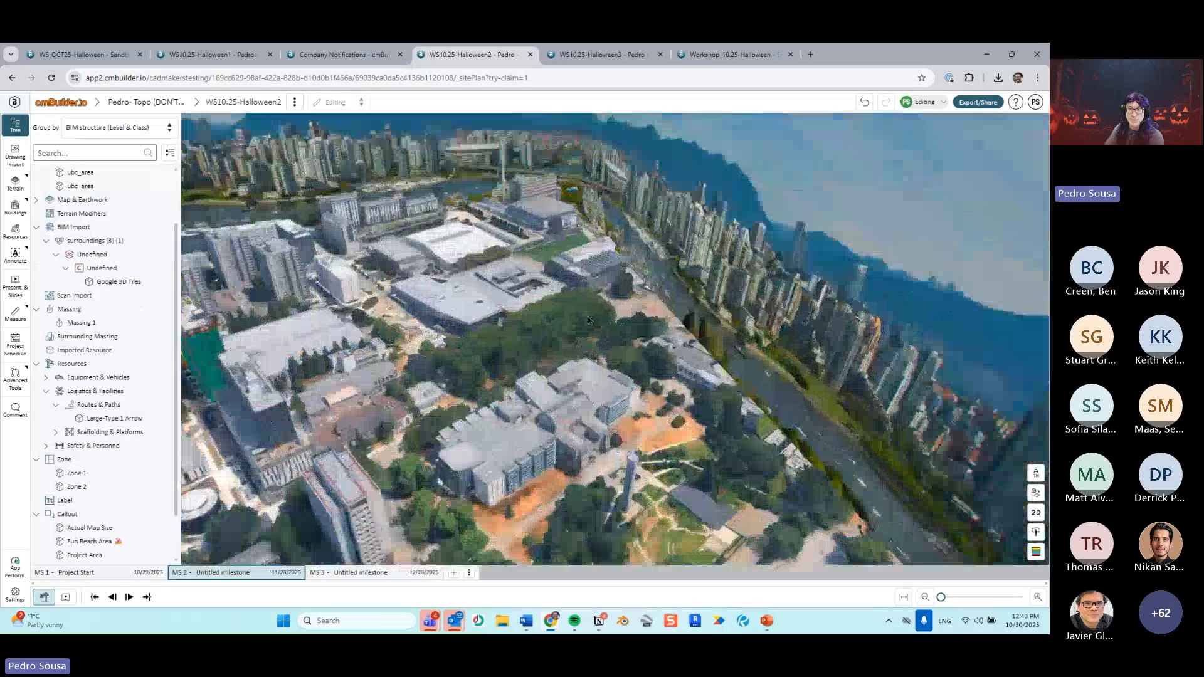
Step: View the skyline panorama box in the WS10.25-Halloween3 project and return to WS10.25-Halloween2
key("ctrl+Tab")
left_click_drag(550, 264, 652, 322)
left_click_drag(578, 365, 565, 340)
scroll(569, 350, "down", 5)
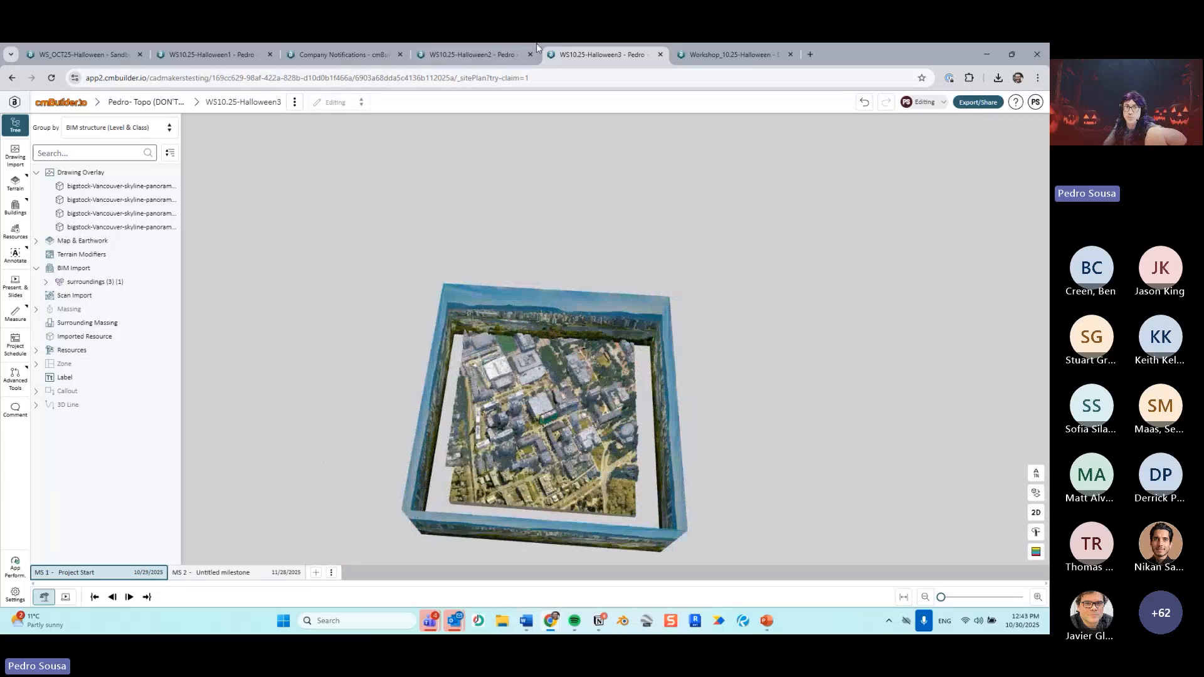
left_click(471, 55)
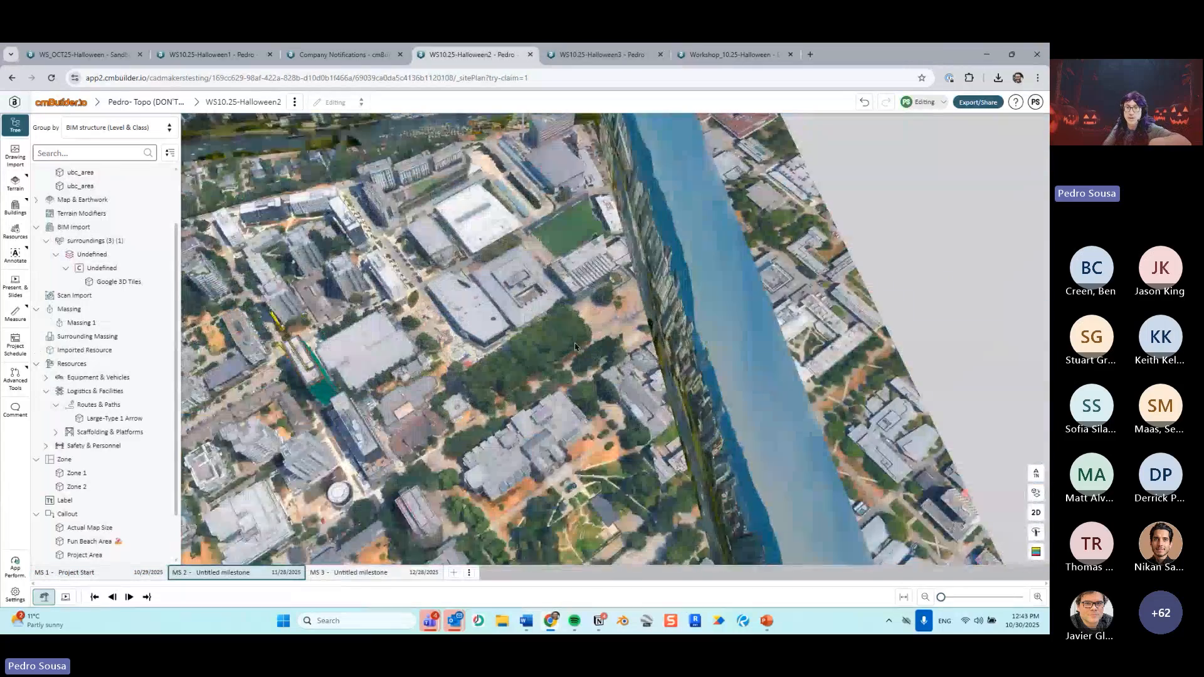
Step: Examine the crane and wrapped project building against the skyline panoramas and aerial overlay from several angles
scroll(575, 301, "up", 3)
key("ctrl")
key("ctrl")
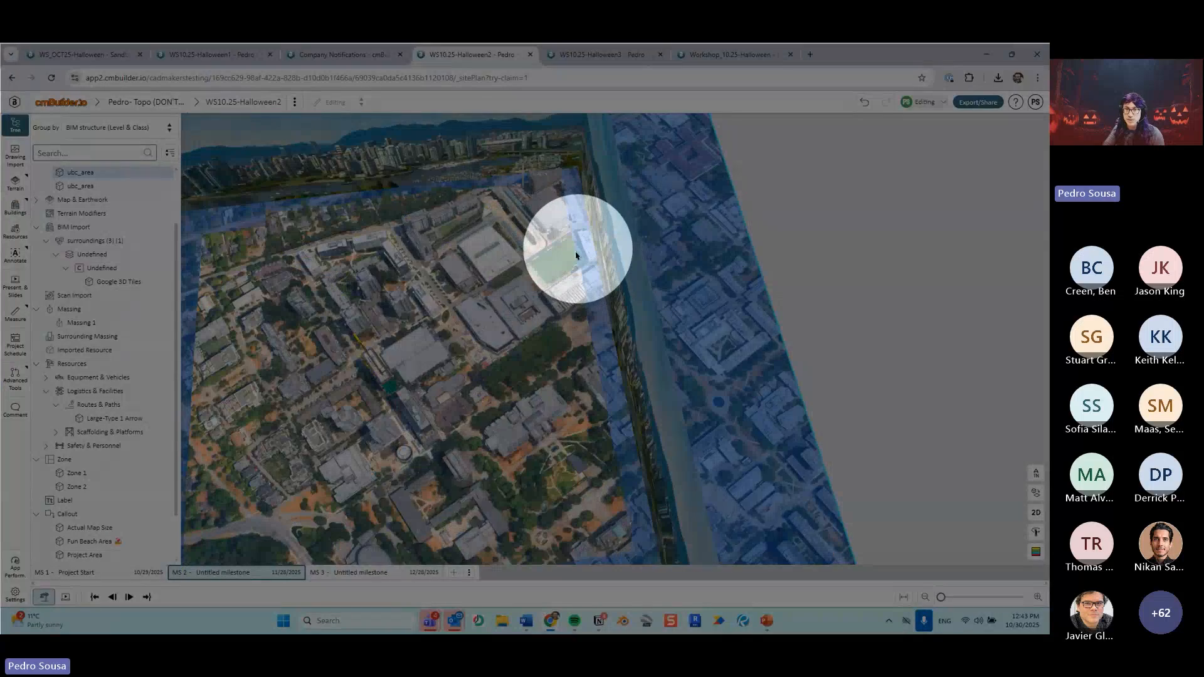
left_click_drag(741, 274, 854, 307)
left_click(837, 261)
scroll(576, 330, "up", 8)
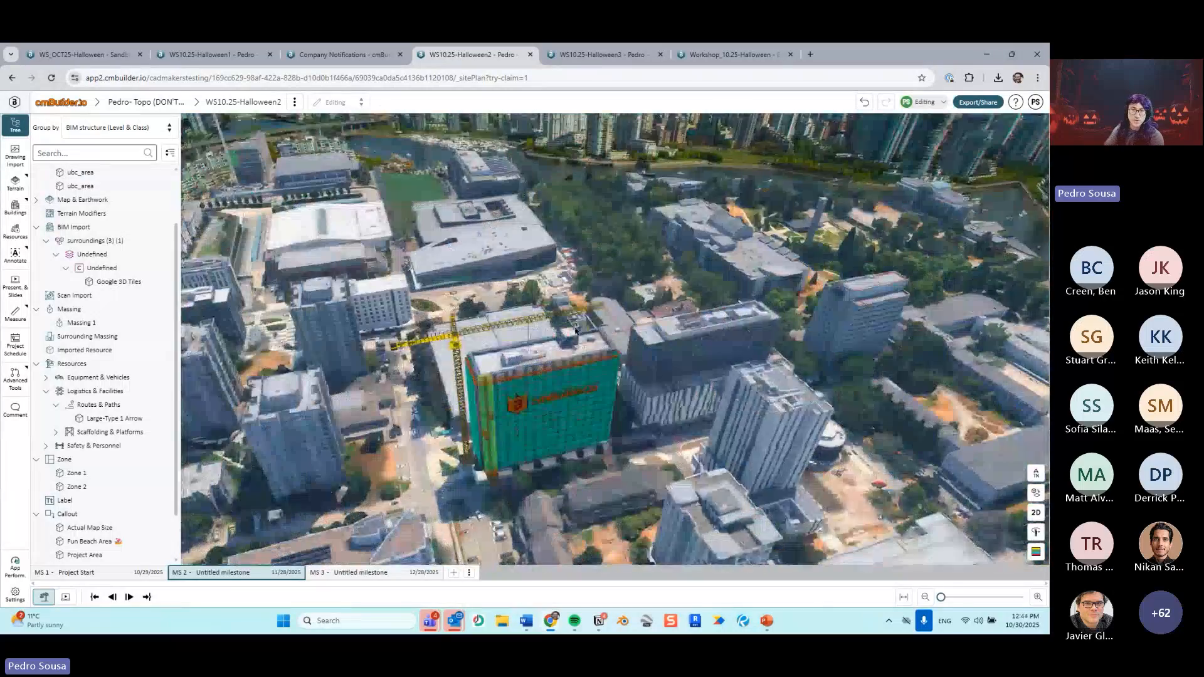
scroll(575, 331, "up", 4)
right_click_drag(575, 330, 584, 383)
scroll(563, 371, "down", 2)
left_click_drag(563, 371, 701, 280)
scroll(701, 280, "up", 3)
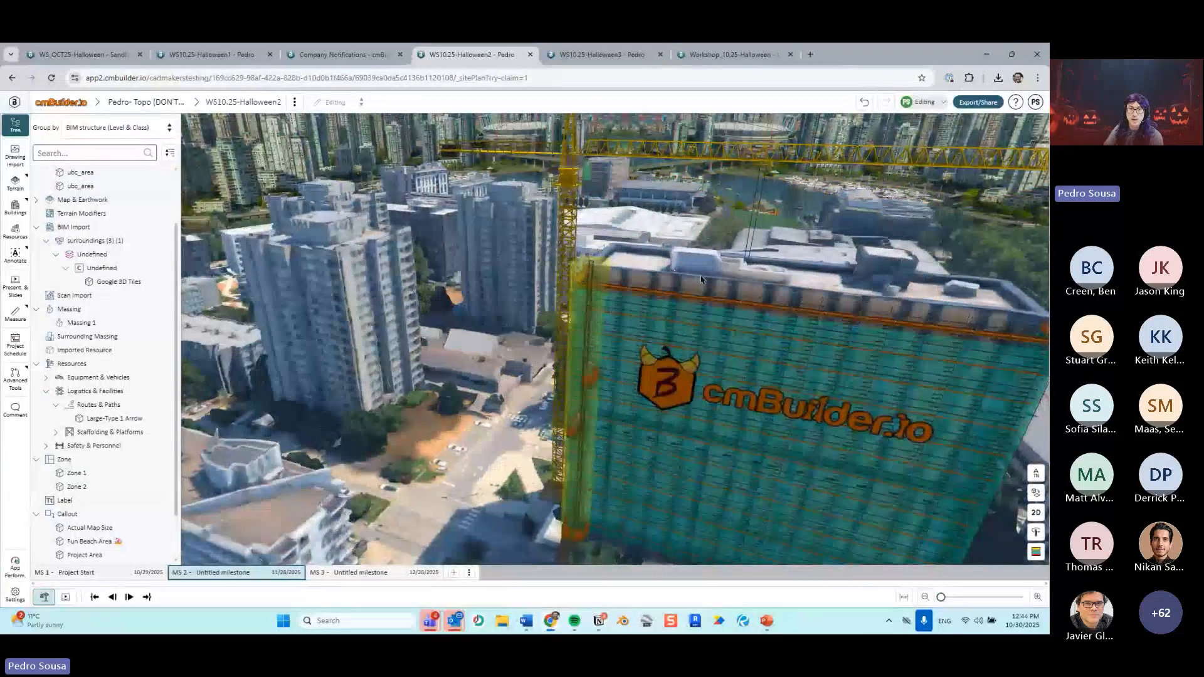
scroll(701, 279, "down", 5)
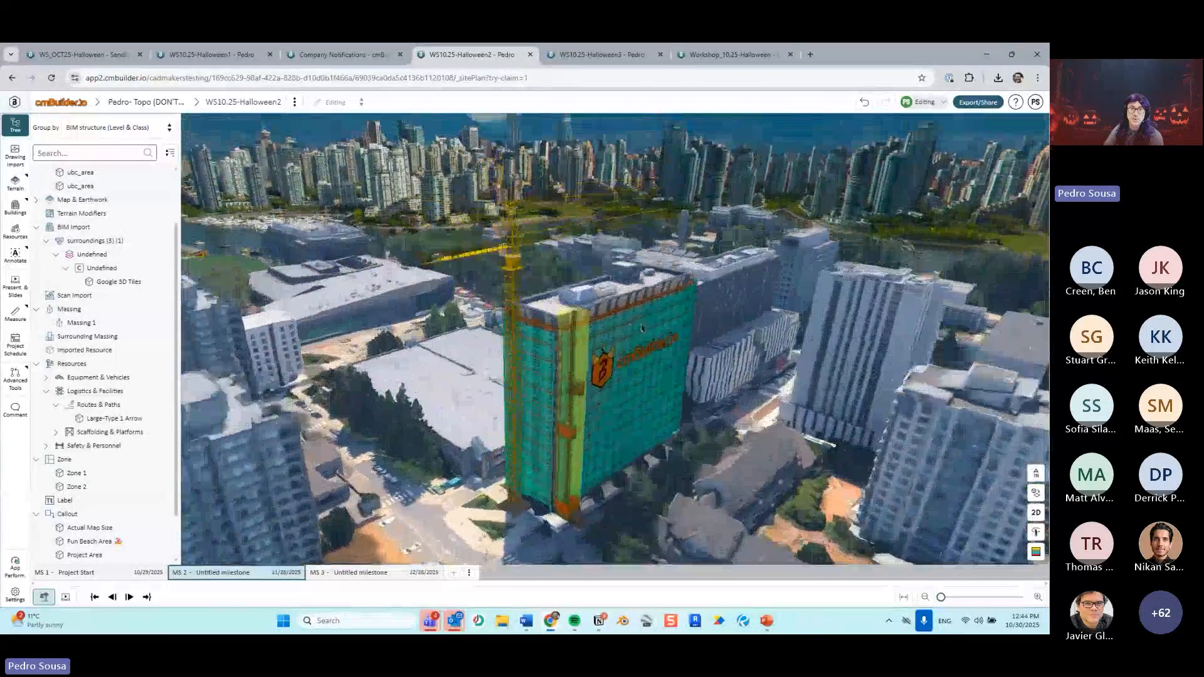
mouse_move(642, 328)
left_mouse_down()
mouse_move(600, 316)
mouse_move(618, 298)
mouse_move(632, 324)
left_mouse_up()
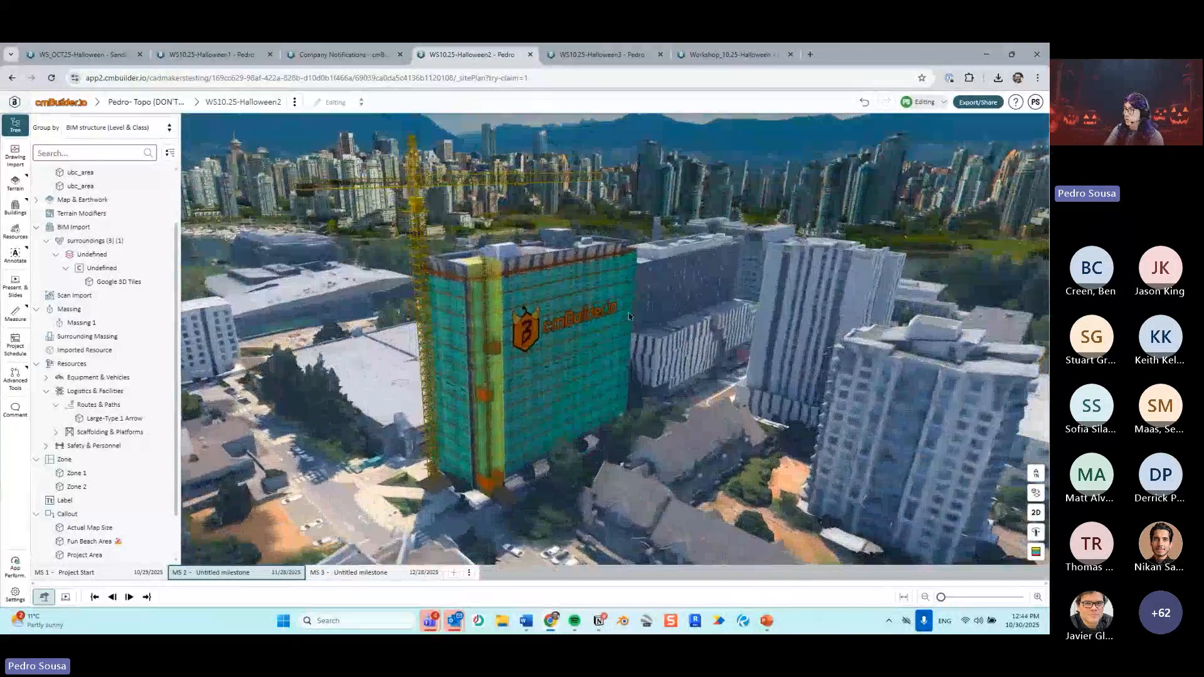
Step: Switch to the PowerPoint presentation and show slide 10 about creating zones with lines and sloped operations
left_click(767, 621)
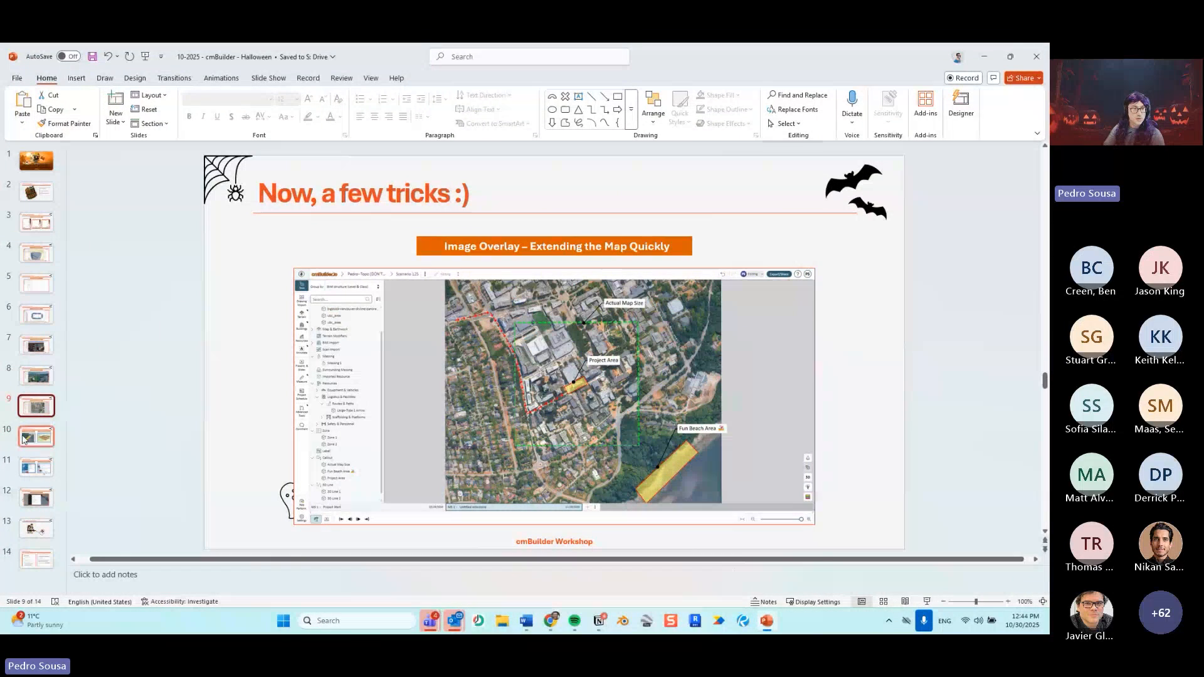
left_click(25, 437)
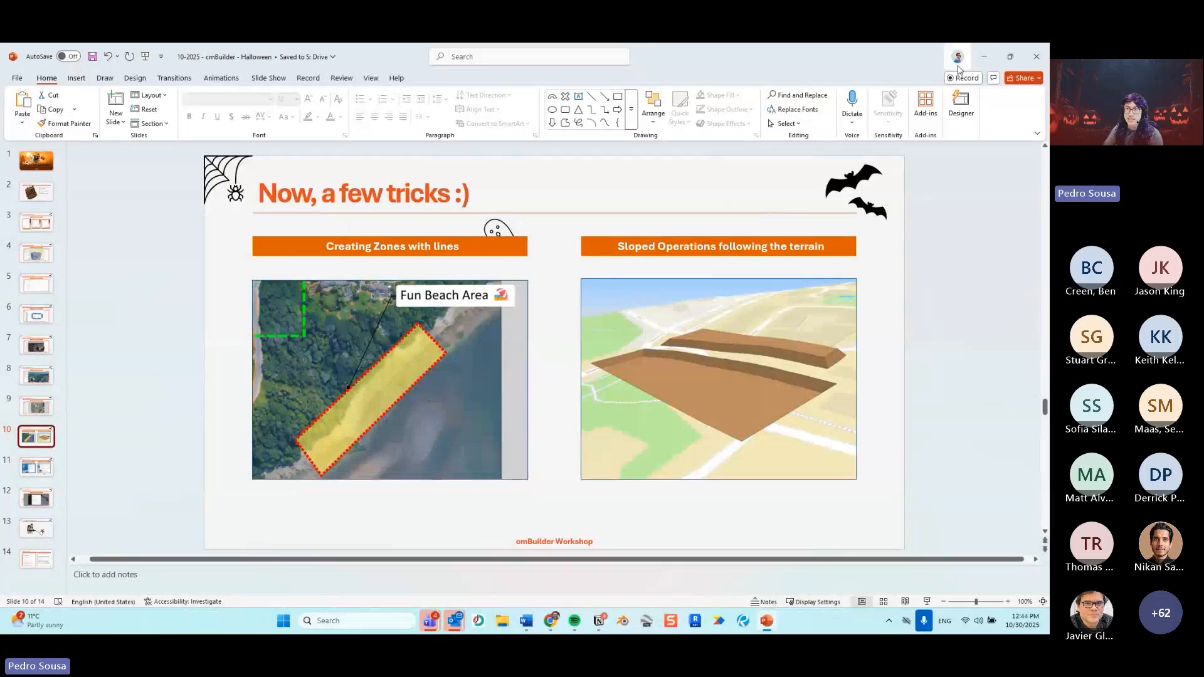
Step: Return to the cmBuilder project and examine the annotations above the map and the Fun Beach Area's zone and outline
key("alt+Tab")
scroll(528, 290, "down", 5)
left_click_drag(533, 280, 525, 333)
scroll(528, 319, "down", 4)
scroll(525, 332, "down", 5)
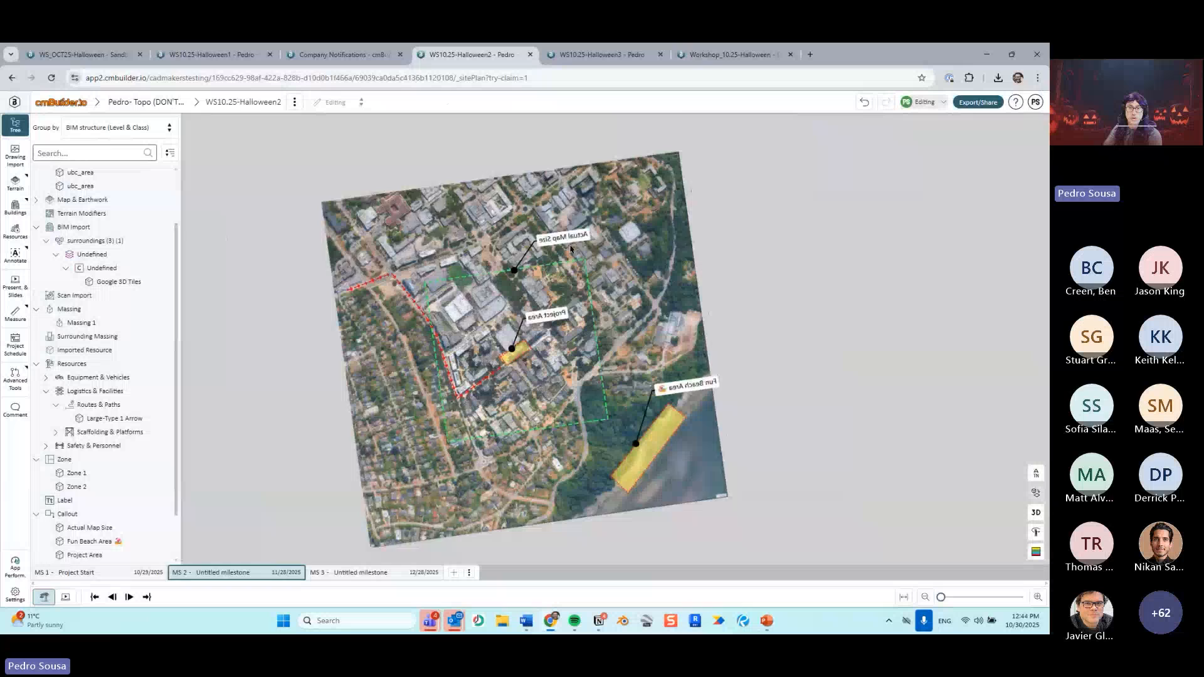
scroll(639, 344, "up", 3)
mouse_move(665, 323)
left_mouse_down()
mouse_move(690, 390)
mouse_move(652, 358)
left_mouse_up()
scroll(691, 391, "down", 4)
scroll(653, 359, "down", 4)
scroll(576, 430, "up", 5)
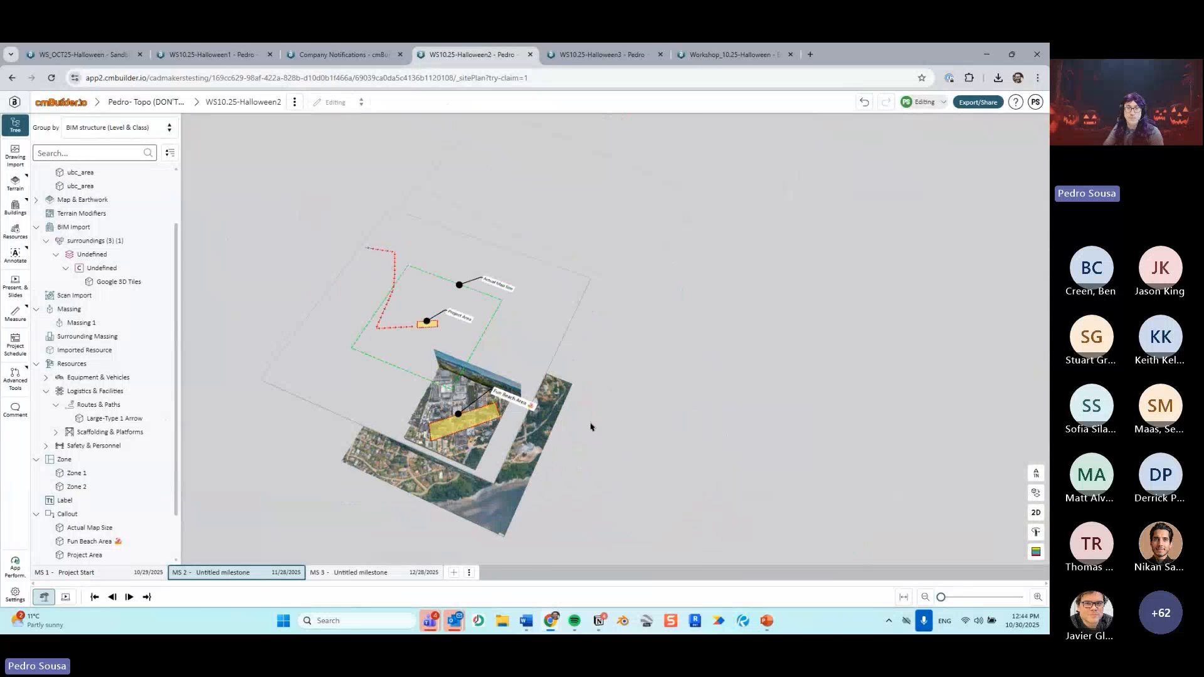
left_click_drag(576, 430, 574, 473)
scroll(539, 377, "up", 3)
left_click_drag(539, 433, 560, 371)
scroll(558, 370, "up", 6)
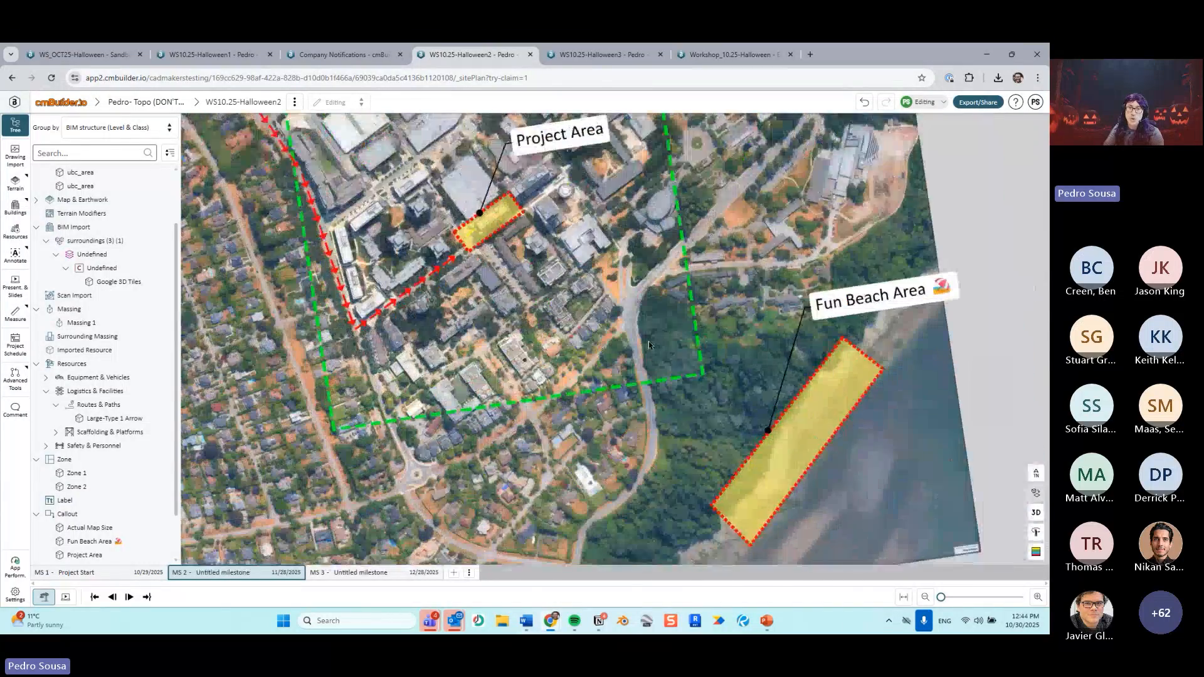
scroll(573, 260, "up", 3)
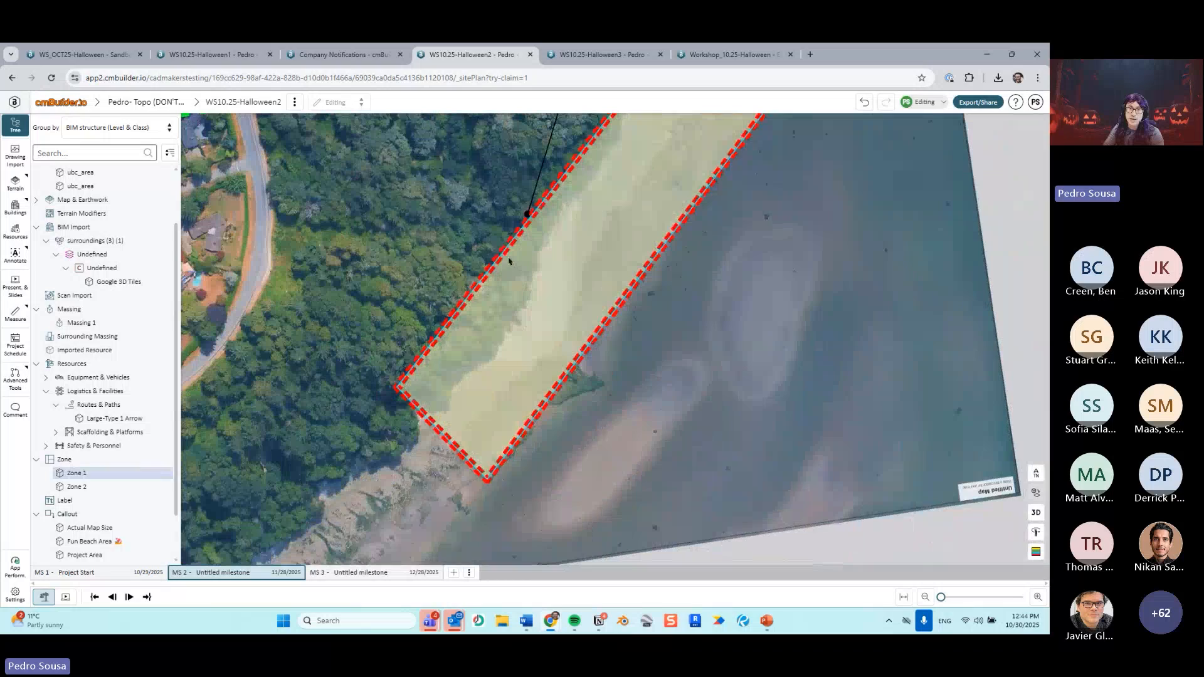
scroll(600, 339, "down", 3)
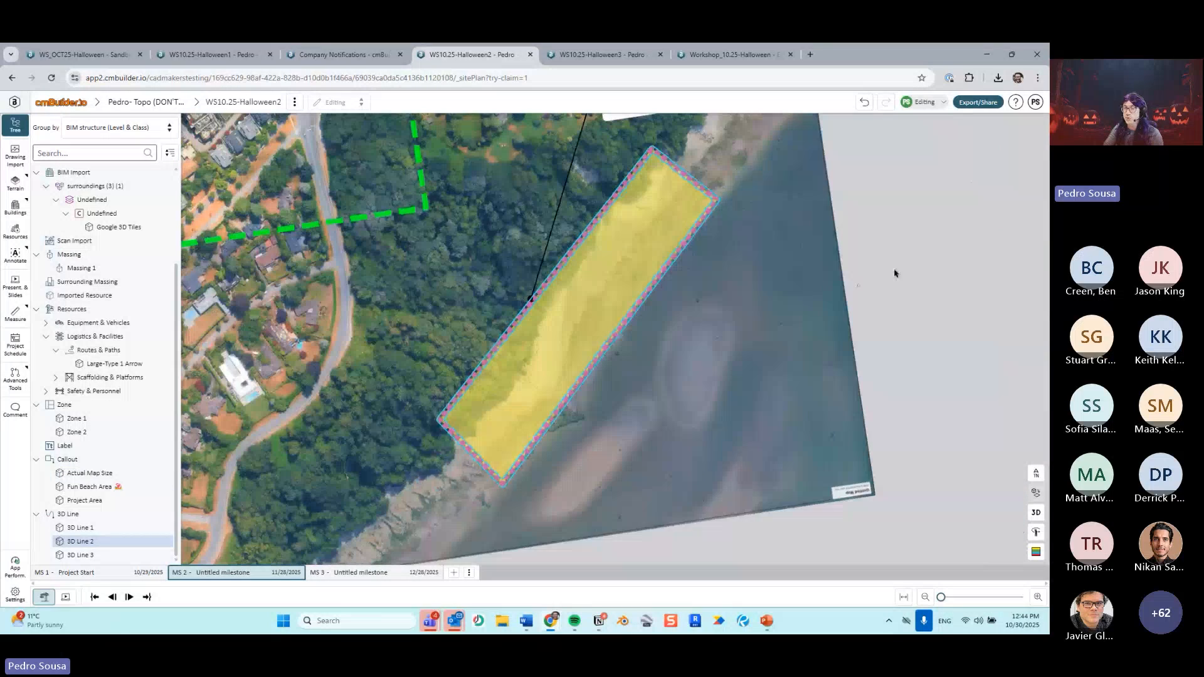
left_click_drag(943, 257, 678, 309)
right_click_drag(678, 309, 772, 353)
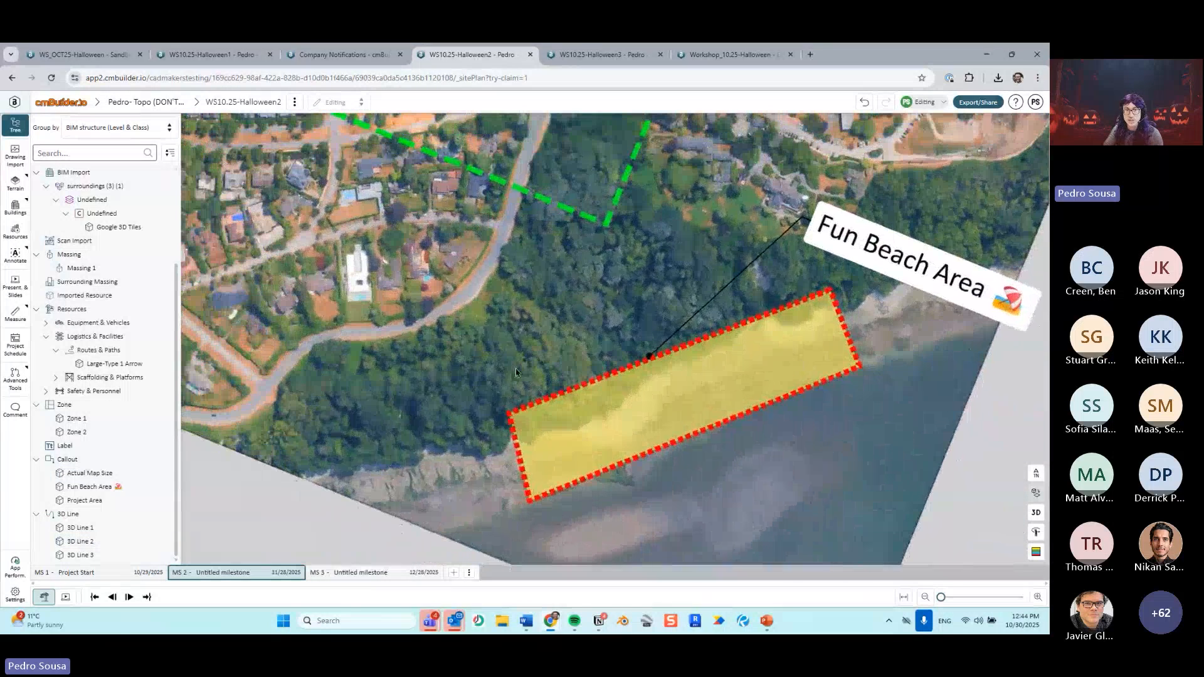
Step: Create a zone of about 25,182 m² by tracing the roads around the residential block beside the roundabout, outside the green boundary
scroll(516, 372, "down", 1)
left_click_drag(516, 372, 547, 368)
scroll(567, 342, "up", 3)
right_click_drag(430, 354, 630, 341)
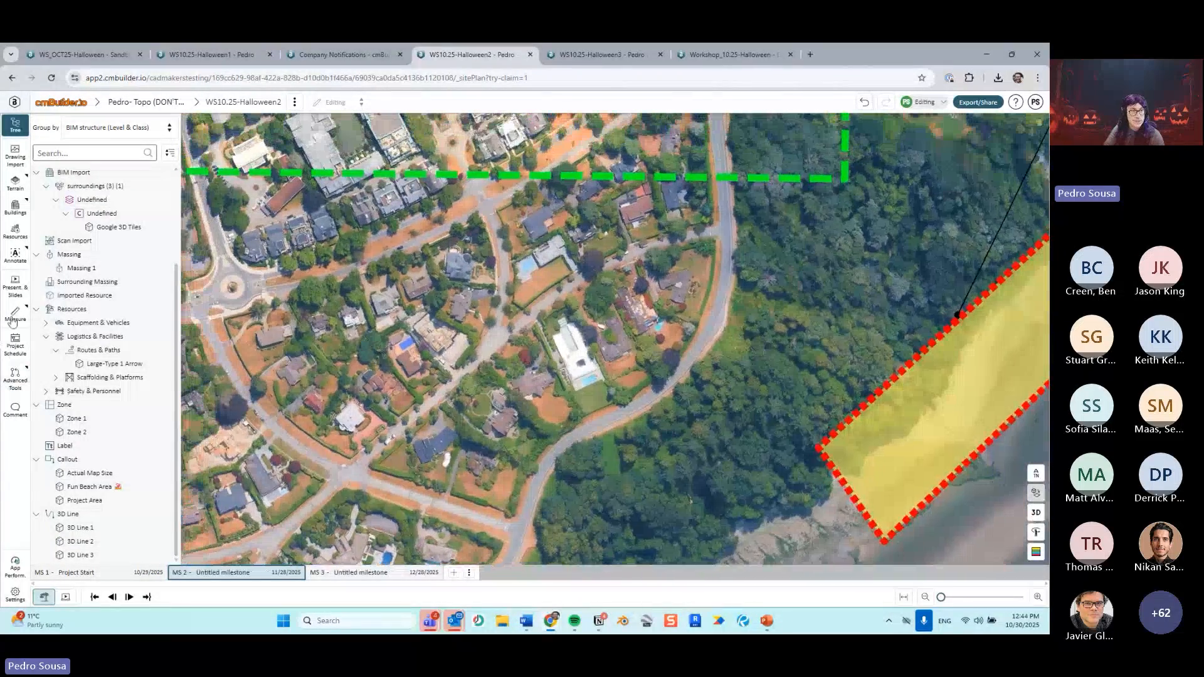
left_click(18, 253)
left_click(58, 336)
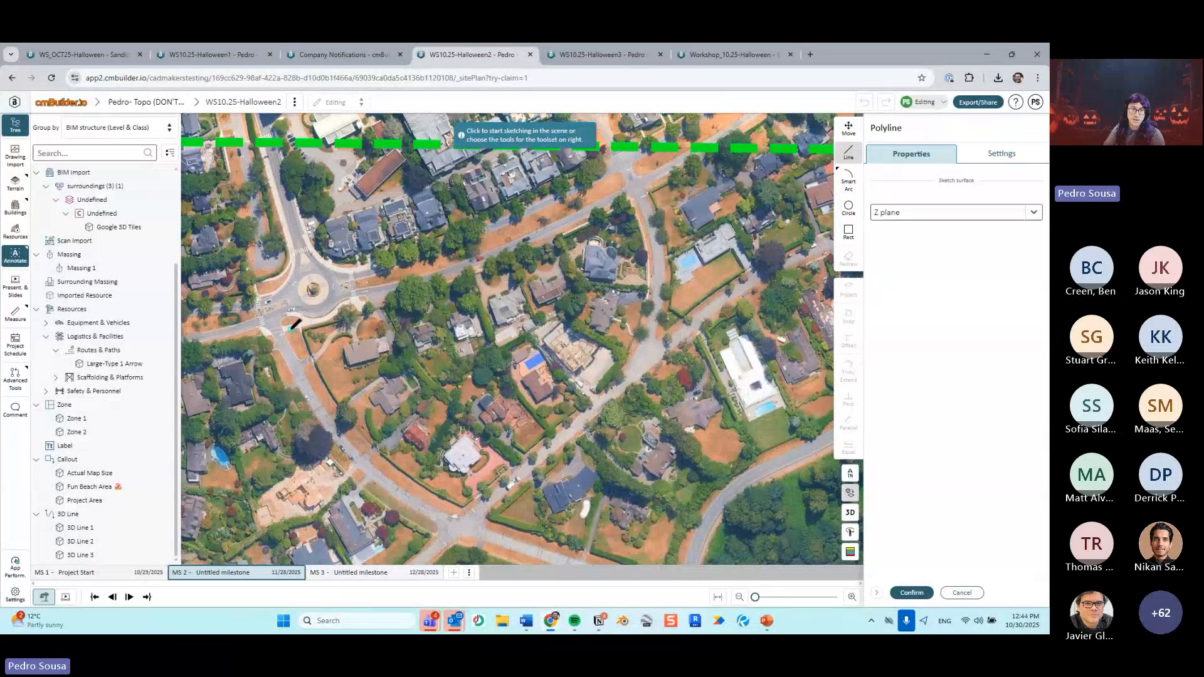
left_click(287, 328)
left_click(451, 276)
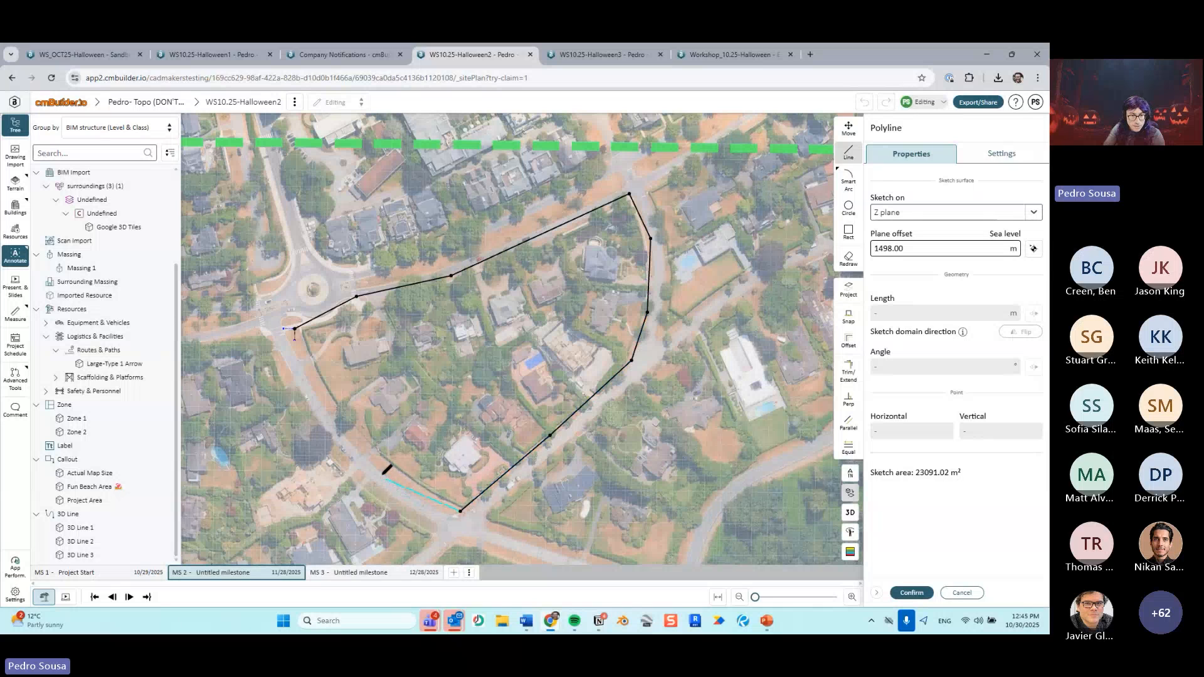
left_click(332, 418)
left_click(294, 327)
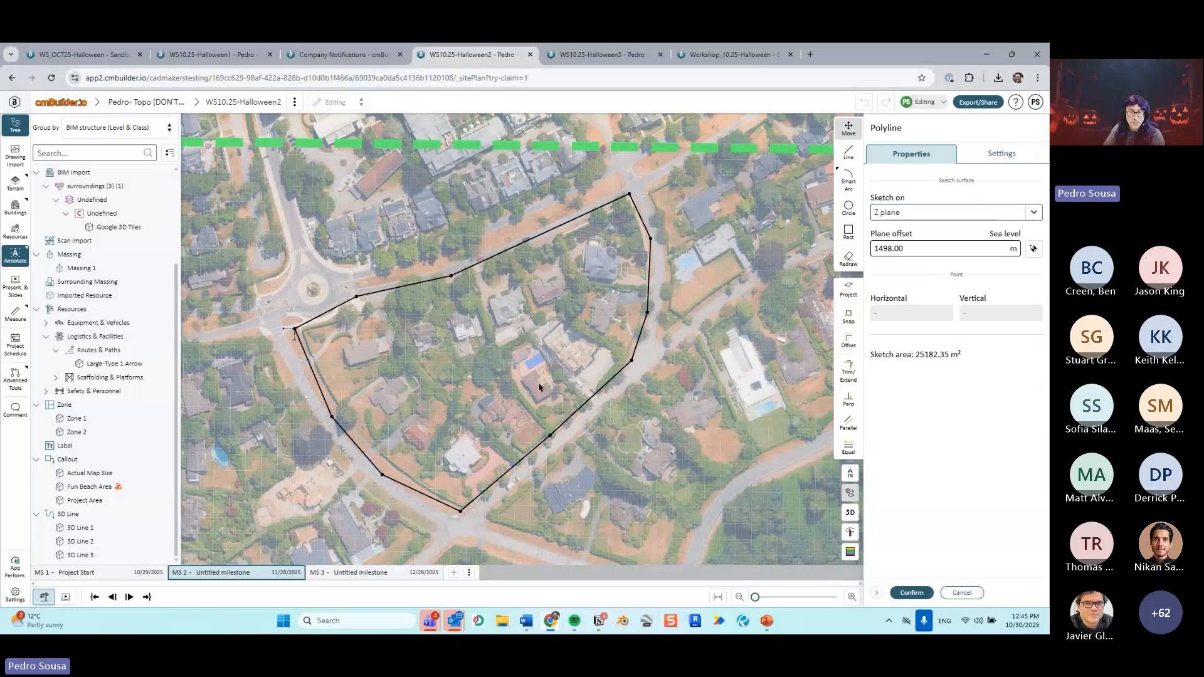
scroll(532, 381, "down", 2)
left_click(903, 591)
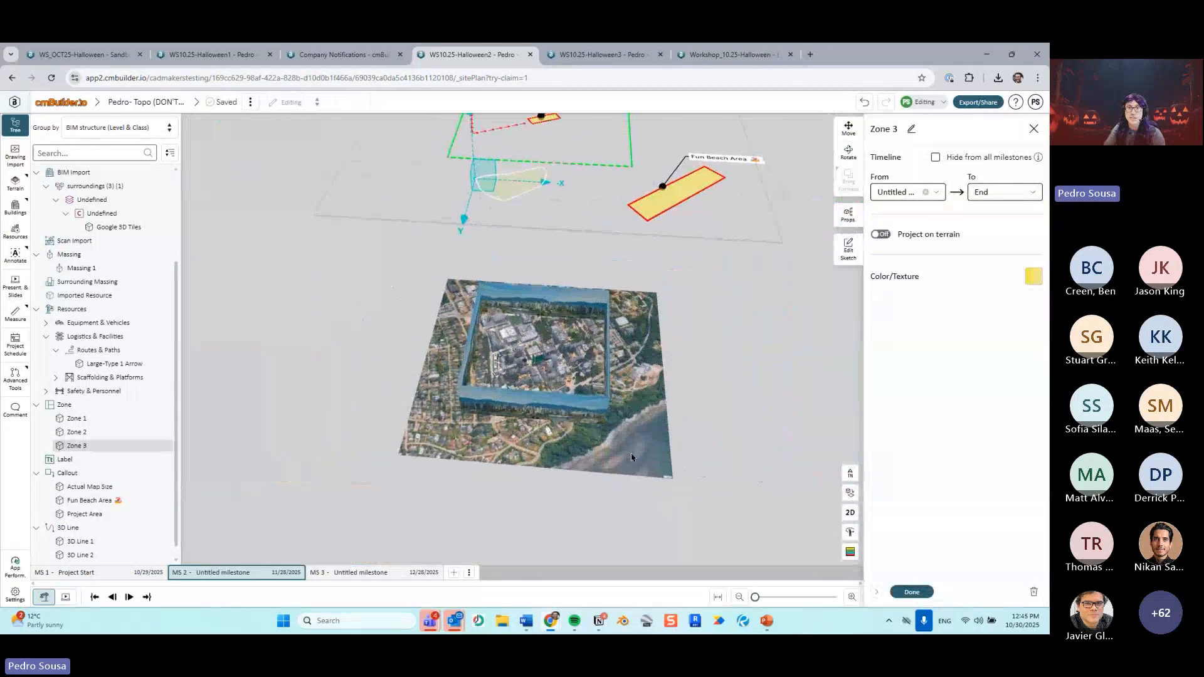
Step: Change the new residential block zone's color to red and finish editing it
left_click_drag(630, 453, 628, 413)
key("2")
scroll(617, 409, "up", 6)
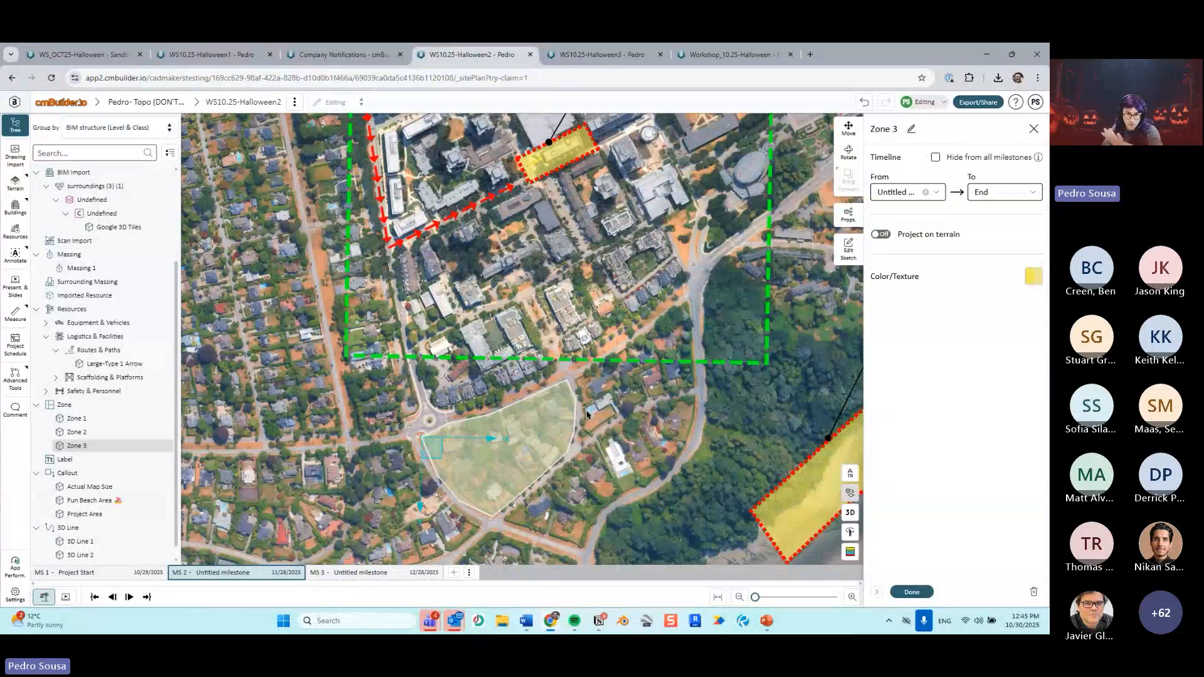
scroll(588, 381, "up", 3)
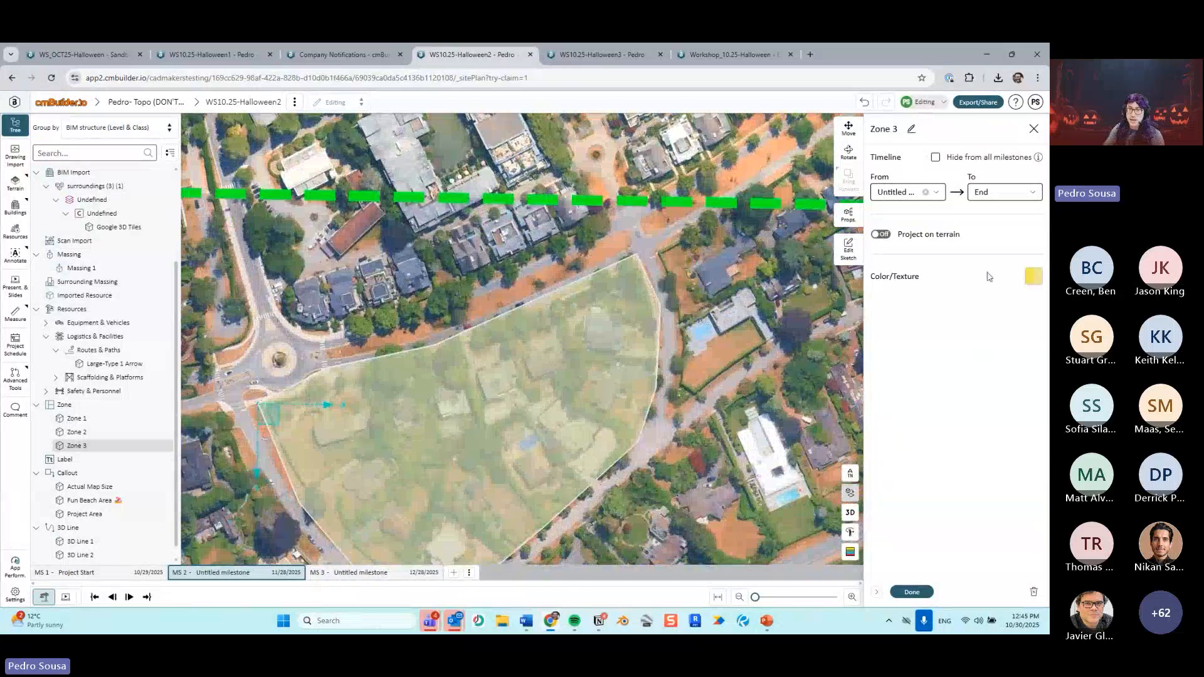
left_click(1033, 276)
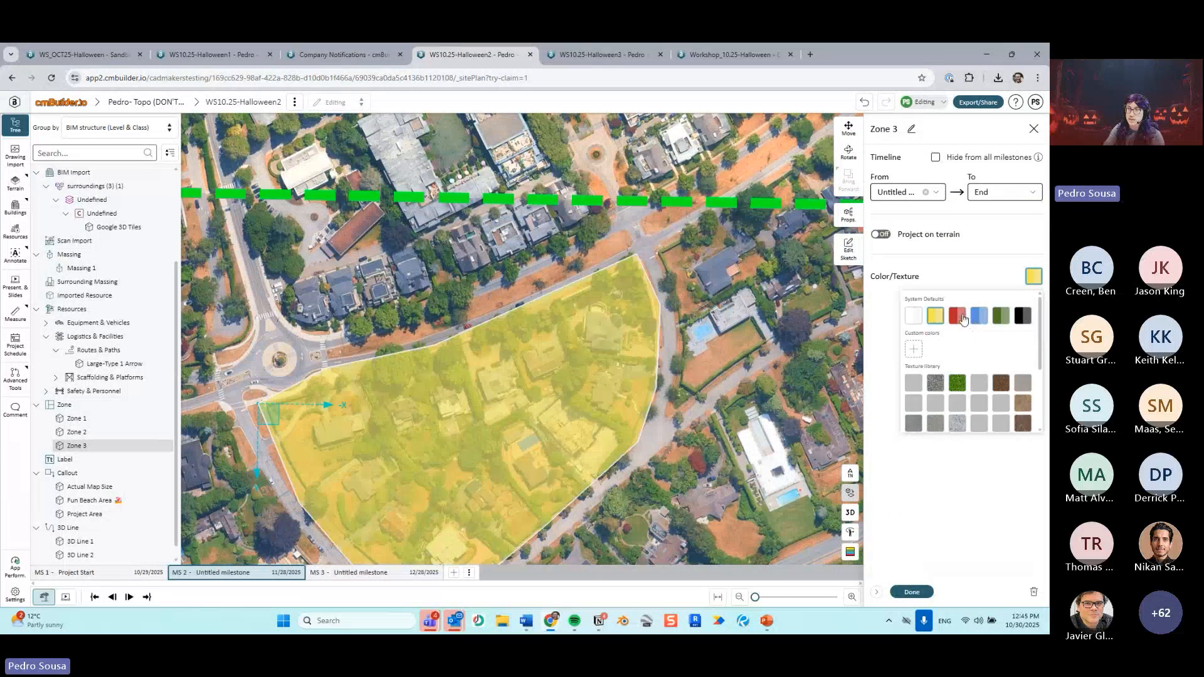
left_click(963, 317)
left_click(911, 592)
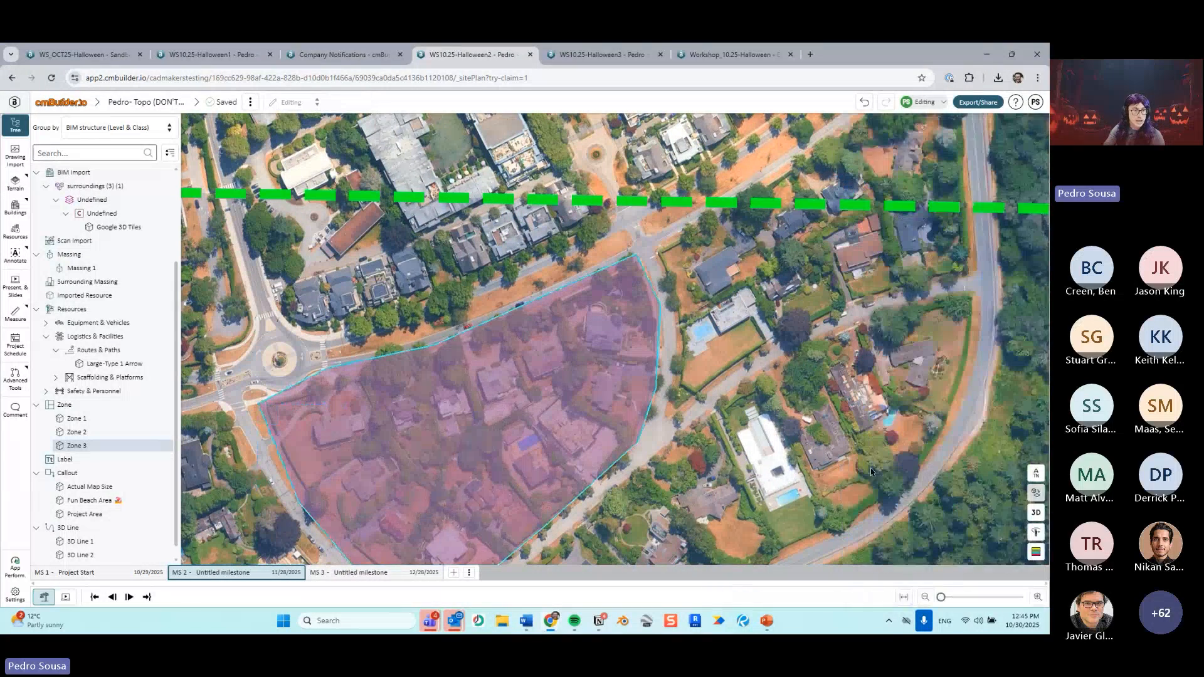
Step: Start a new 3D line sketch and examine in 3D how the zones and lines sit above the aerial map
left_click(165, 528)
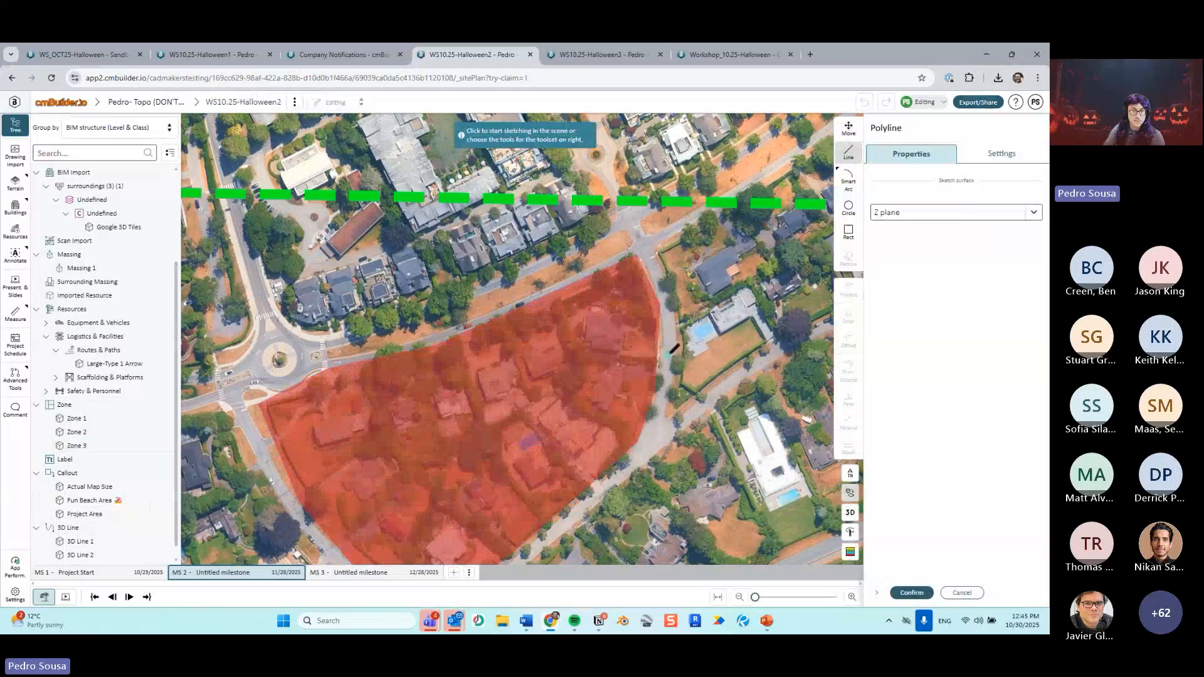
scroll(670, 351, "down", 5)
scroll(620, 369, "up", 3)
scroll(620, 369, "down", 8)
mouse_move(620, 371)
right_mouse_down()
mouse_move(627, 311)
mouse_move(611, 376)
right_mouse_up()
scroll(627, 312, "down", 5)
scroll(581, 390, "down", 3)
scroll(582, 392, "up", 2)
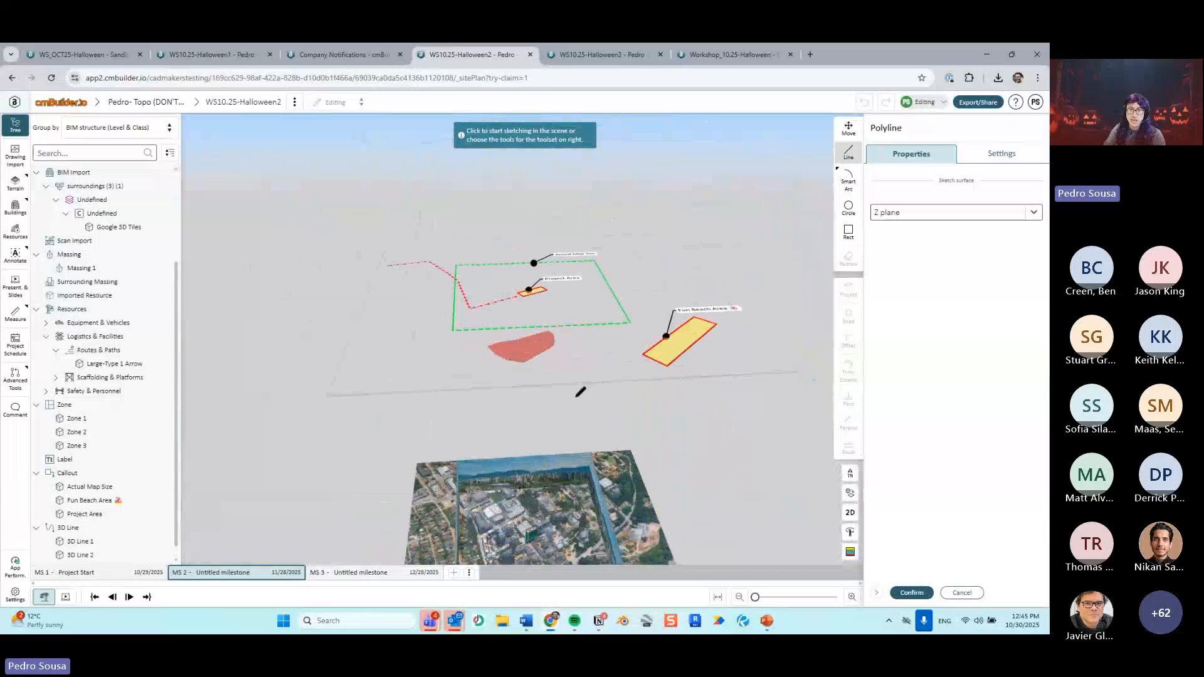
scroll(590, 339, "up", 5)
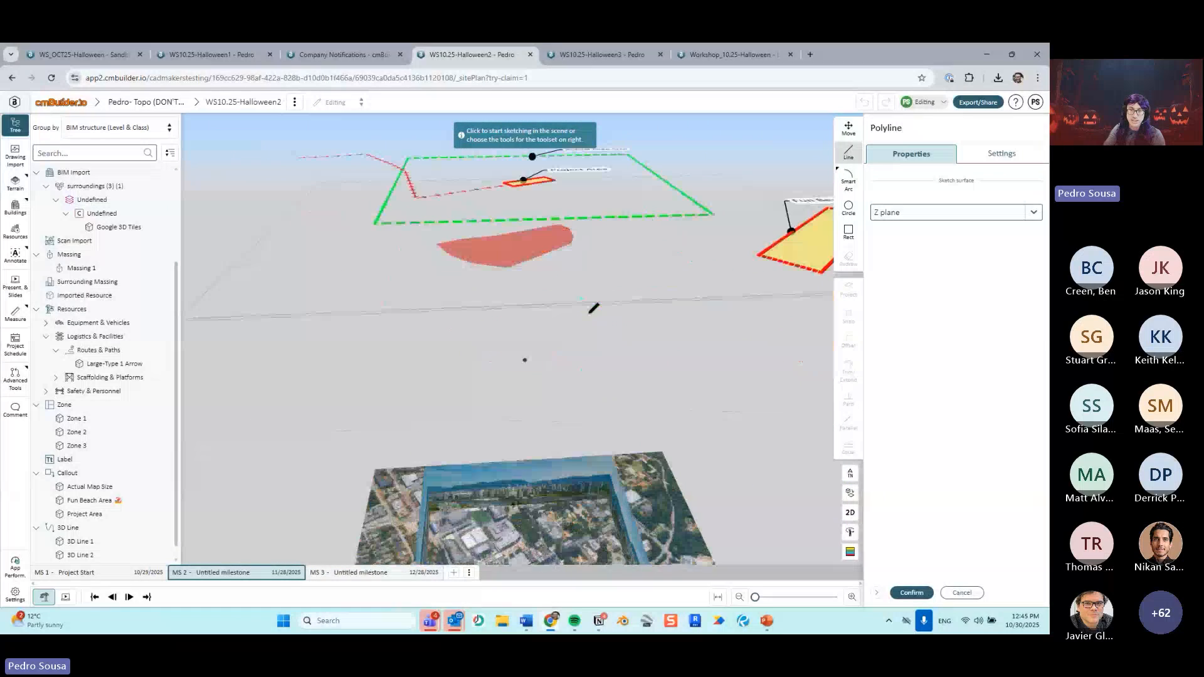
right_click_drag(576, 496, 568, 325)
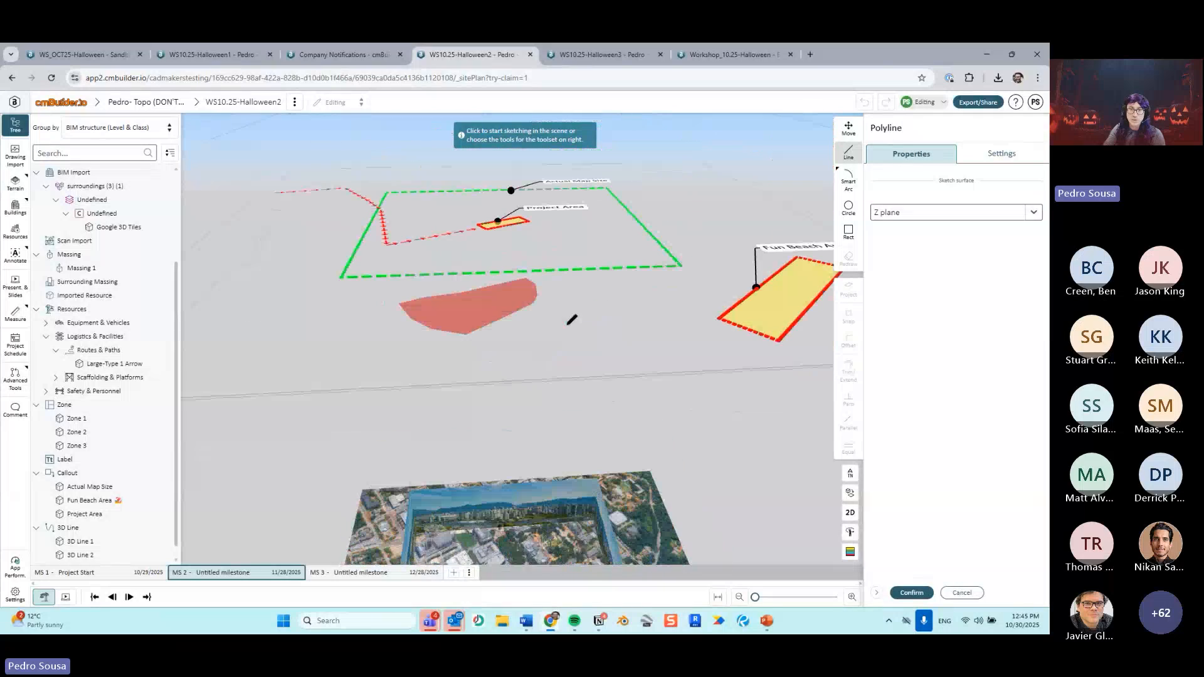
Step: Create a 3D line around the red residential block zone by projecting the zone's outline in plan view at a 1498.00 m plane offset
key("2")
scroll(558, 442, "up", 3)
middle_click_drag(558, 442, 574, 320)
scroll(618, 285, "up", 2)
scroll(705, 317, "up", 4)
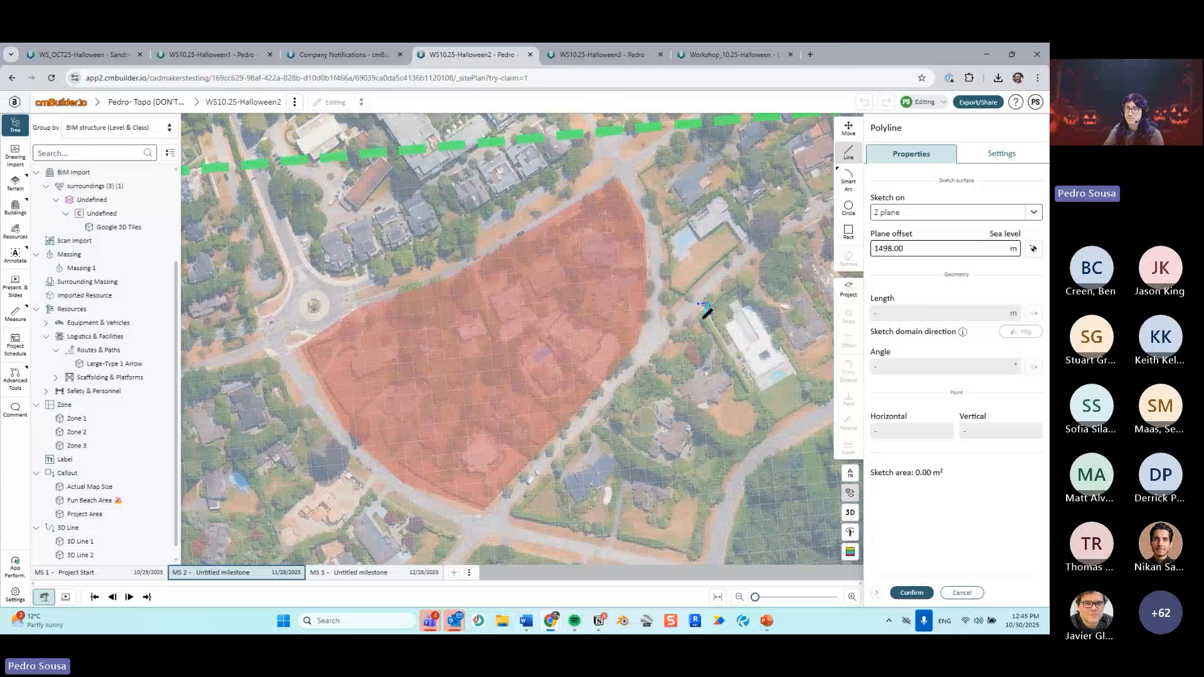
left_click(856, 295)
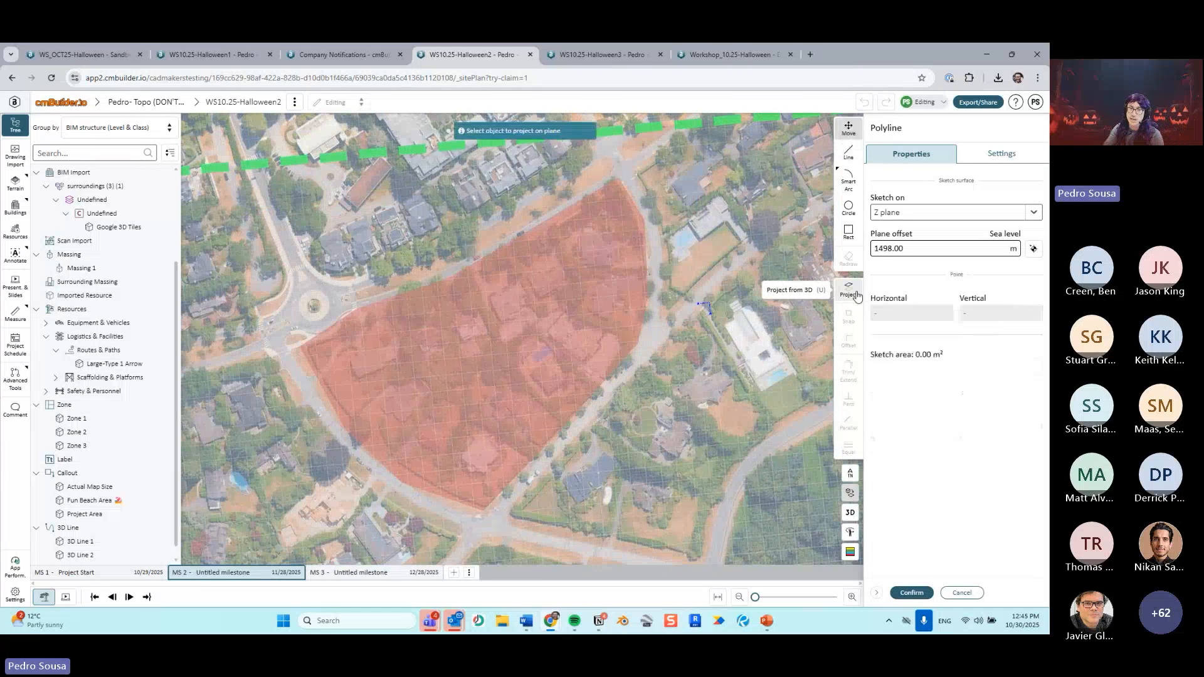
left_click(589, 307)
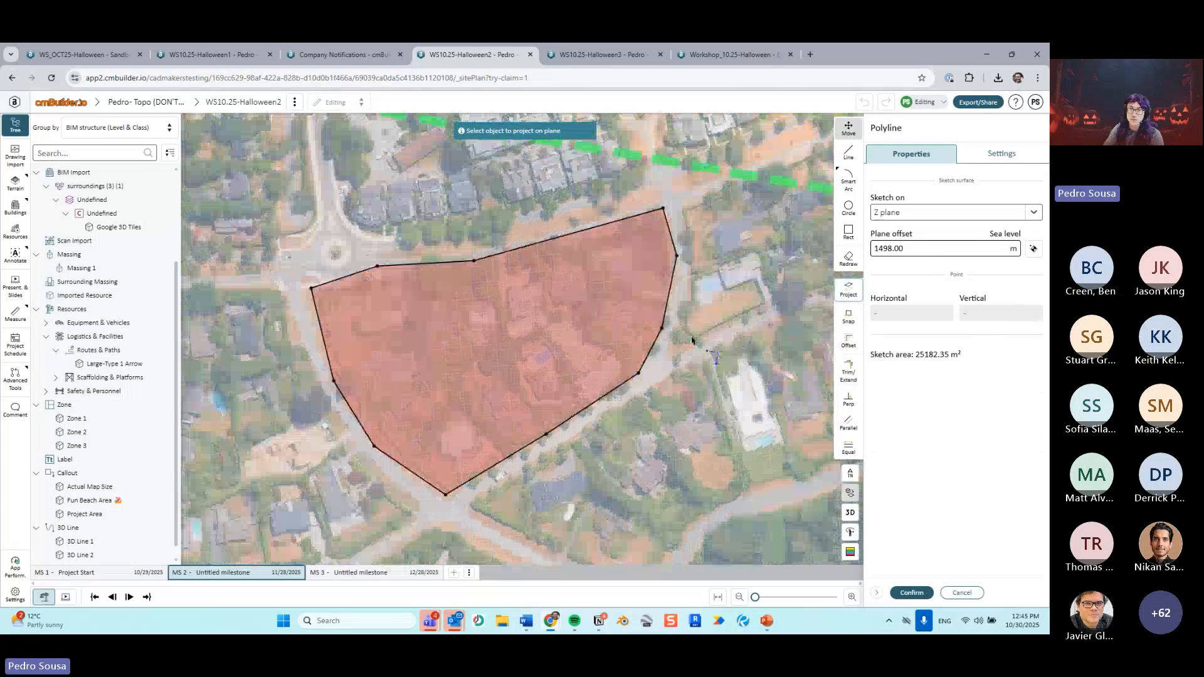
left_click(920, 593)
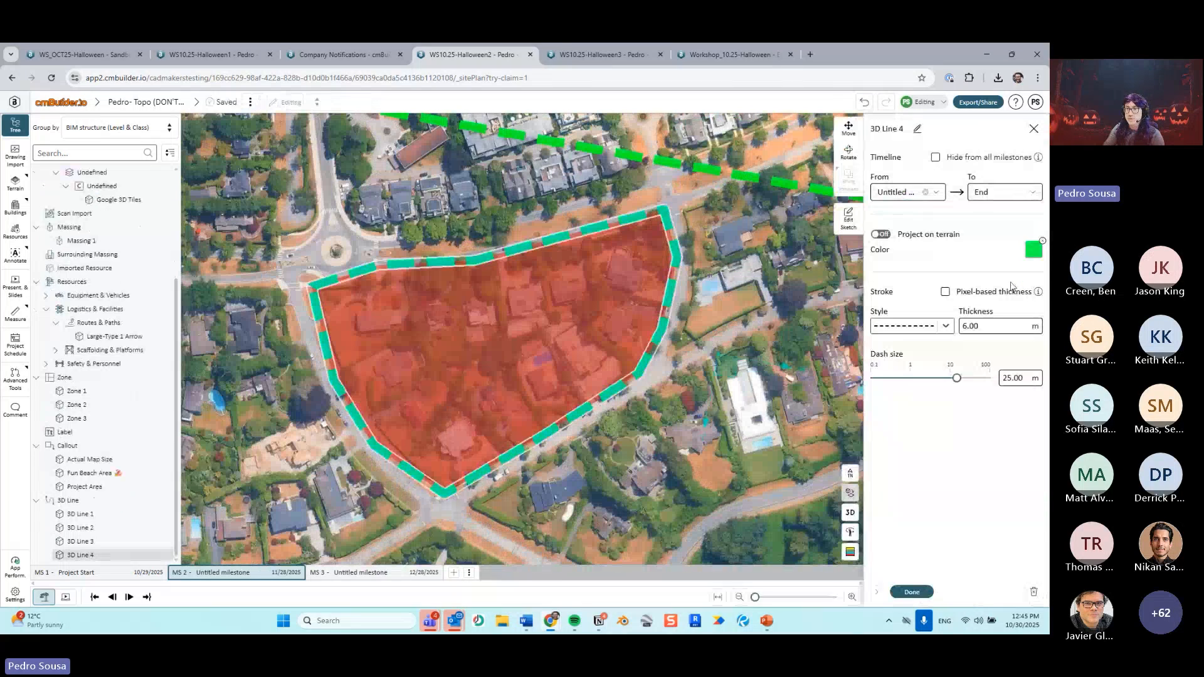
Step: Change the red zone's dashed outline color to white and finish editing the line
left_click(1034, 250)
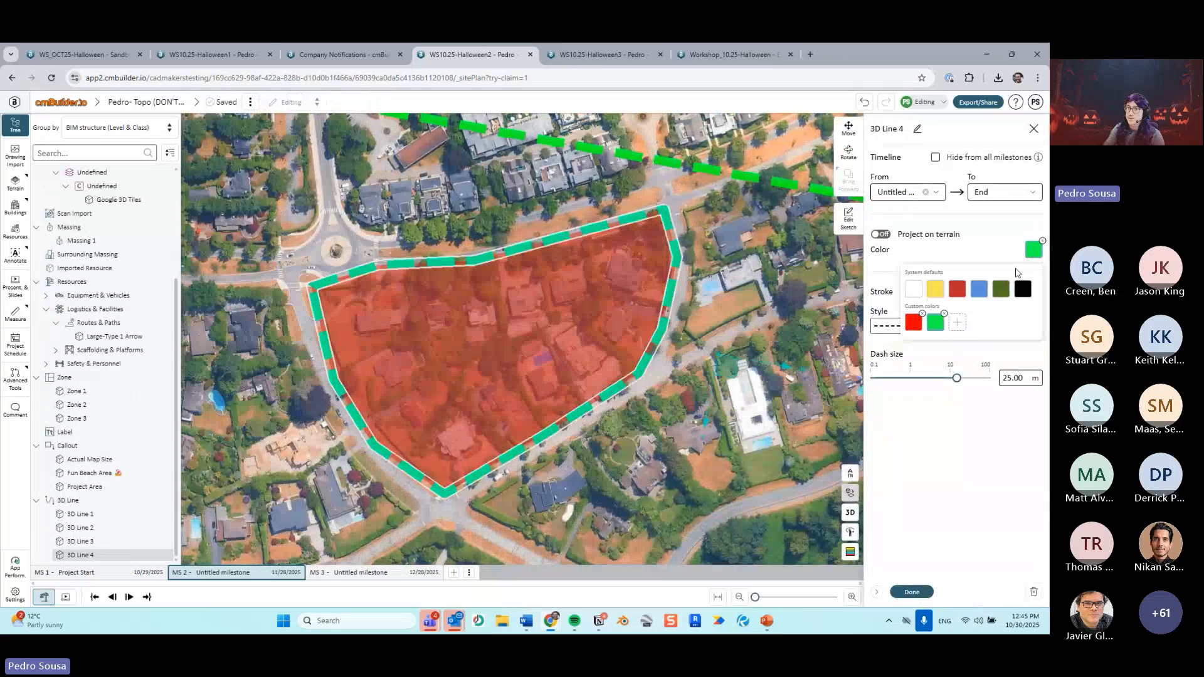
left_click(914, 290)
left_click(912, 591)
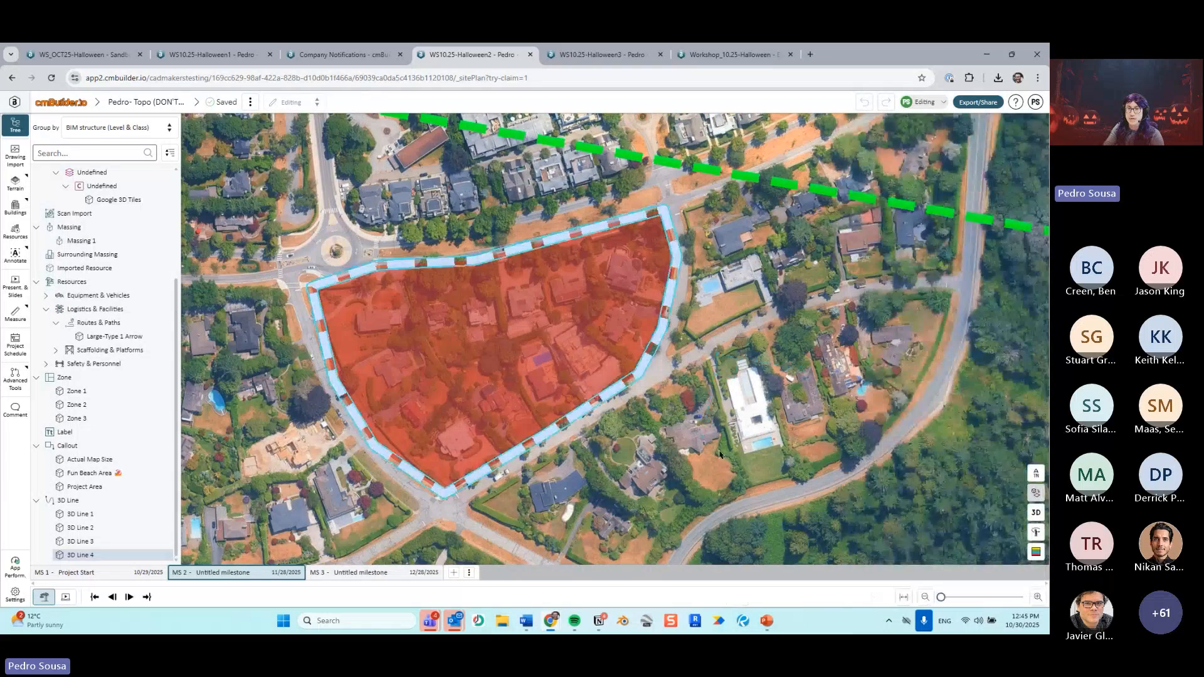
Step: Add a callout pointing to the middle of the red zone, with its label outside the zone near the green boundary
scroll(567, 401, "down", 4)
middle_click_drag(636, 411, 621, 328)
scroll(520, 314, "down", 1)
middle_click_drag(487, 292, 524, 266)
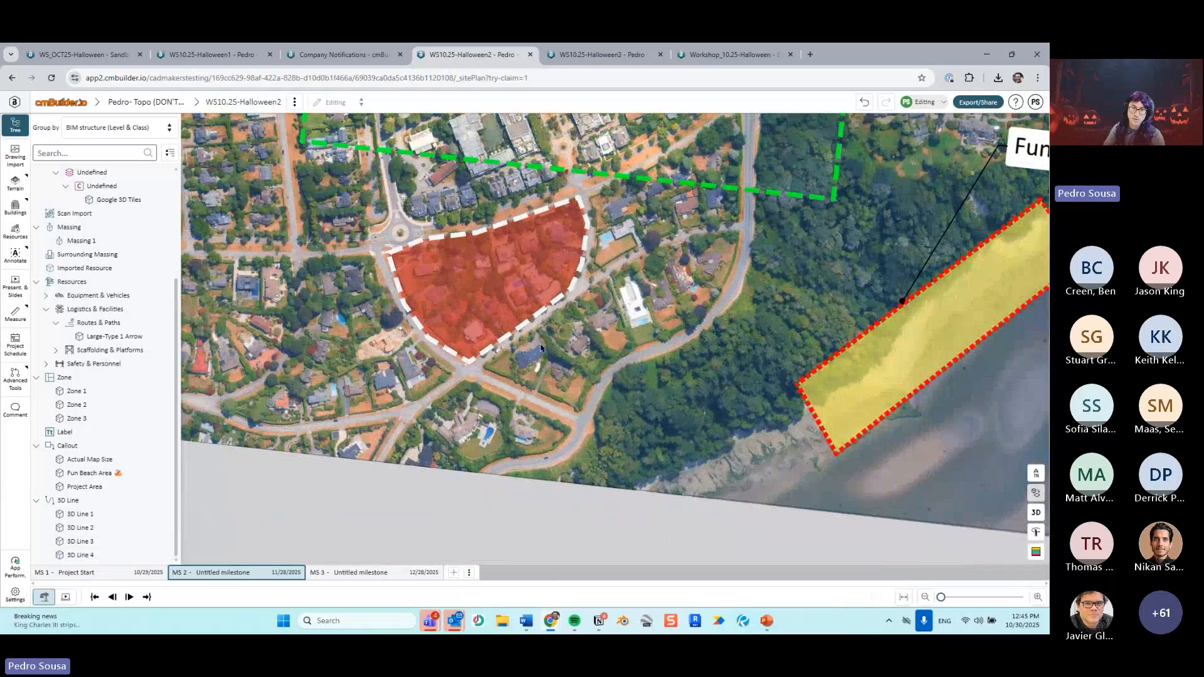
scroll(512, 321, "up", 2)
middle_click_drag(514, 317, 540, 331)
scroll(583, 272, "up", 2)
middle_click_drag(583, 272, 647, 330)
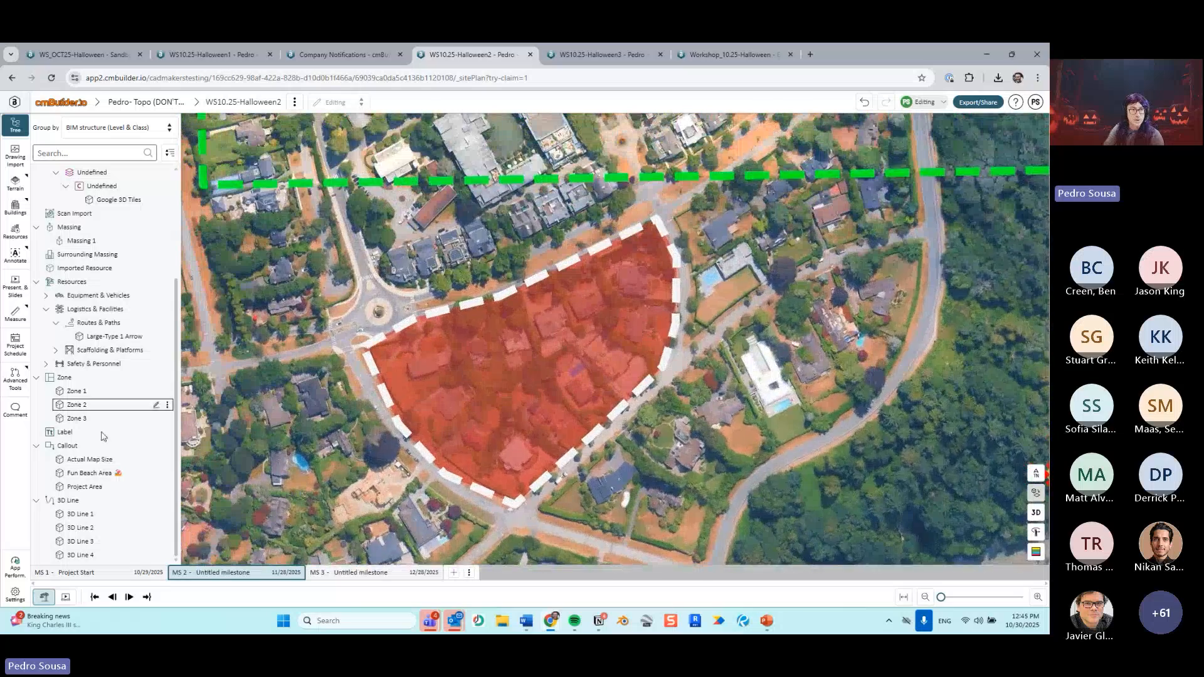
scroll(563, 350, "down", 2)
left_click(578, 348)
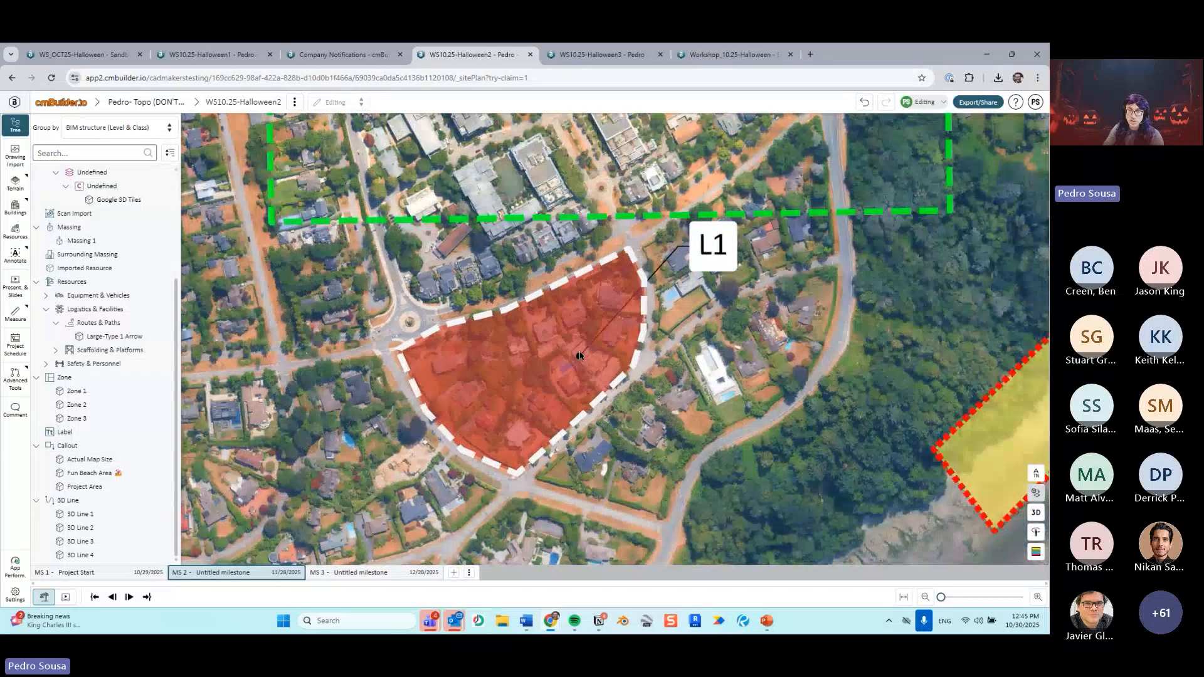
middle_click_drag(690, 364, 652, 359)
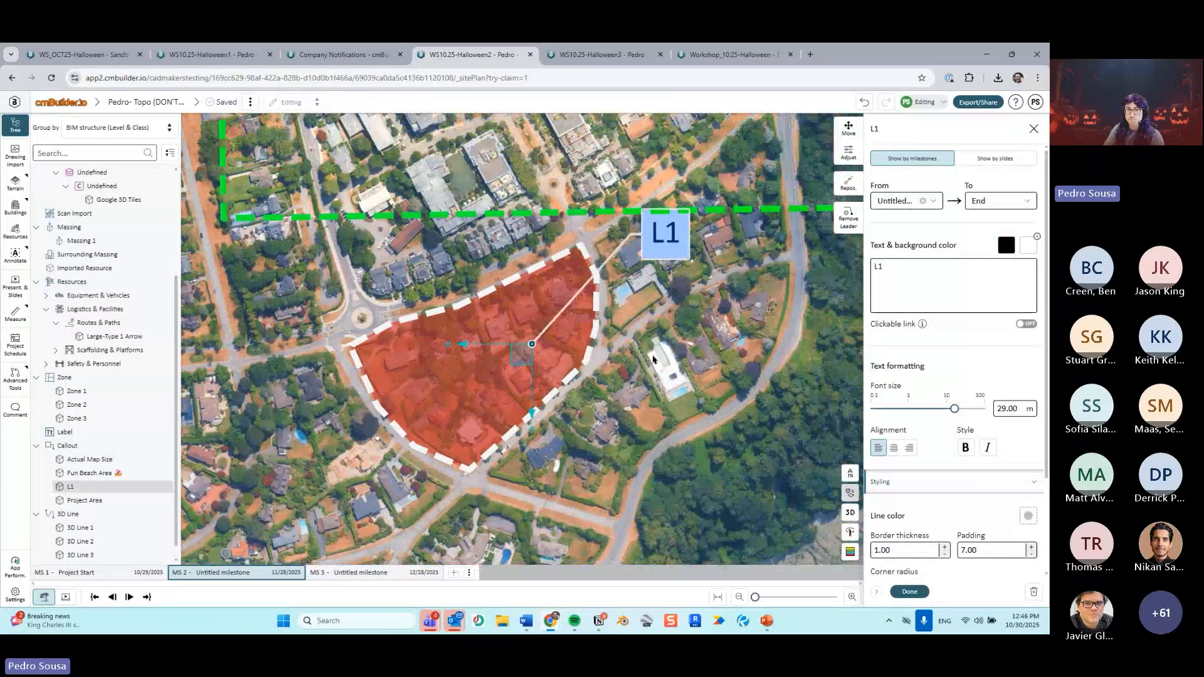
Step: Set the new red zone callout's text to "DEMOLISH!"
scroll(658, 342, "down", 4)
mouse_move(673, 389)
left_mouse_down()
mouse_move(660, 350)
mouse_move(661, 395)
left_mouse_up()
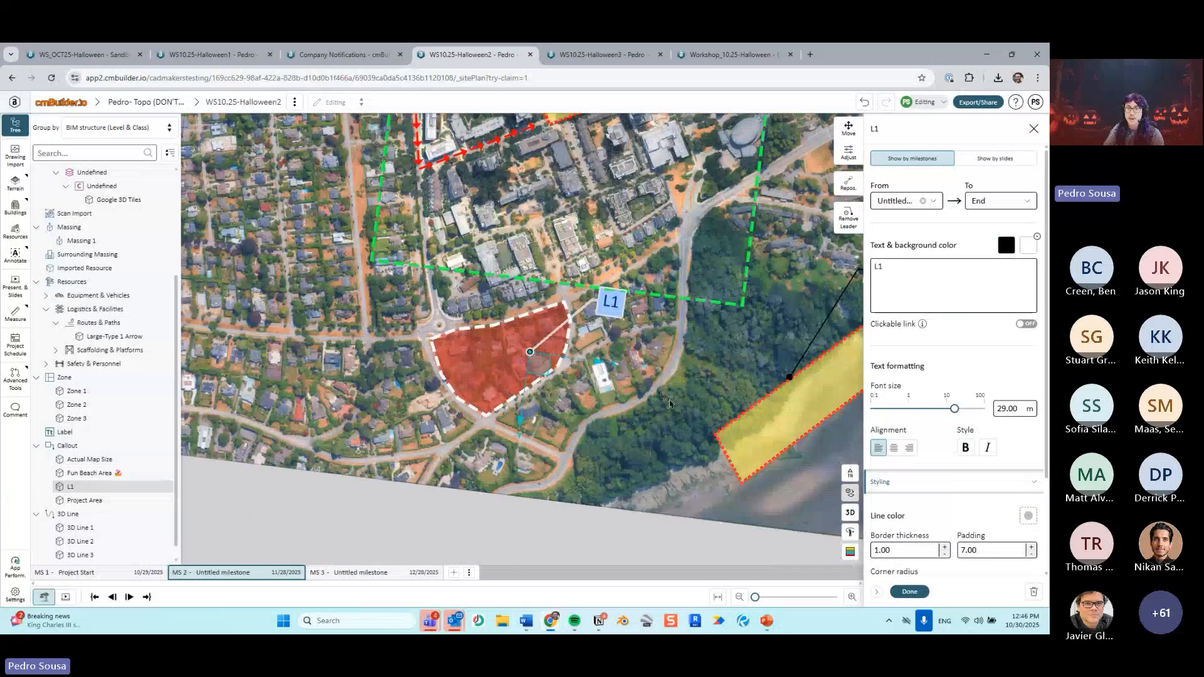
left_click(850, 512)
double_click(911, 264)
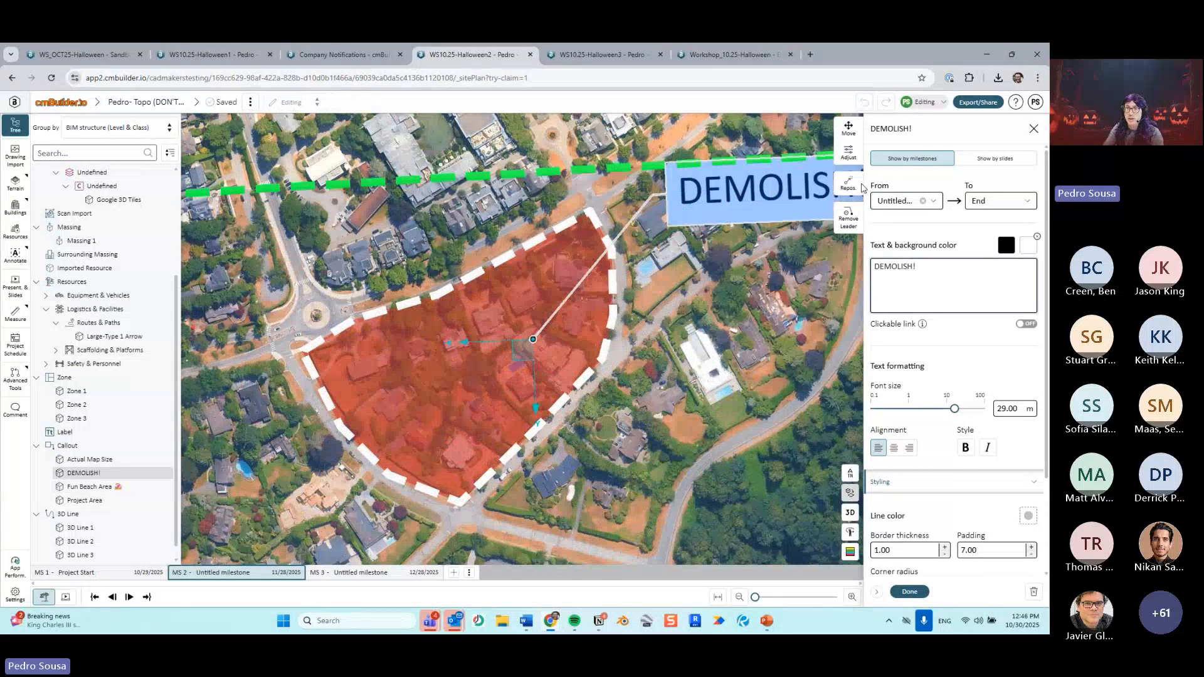
Step: Adjust the DEMOLISH! label's position to 104.13 m horizontal and 61.22 m vertical, and face it to the screen in plan view
scroll(782, 343, "down", 3)
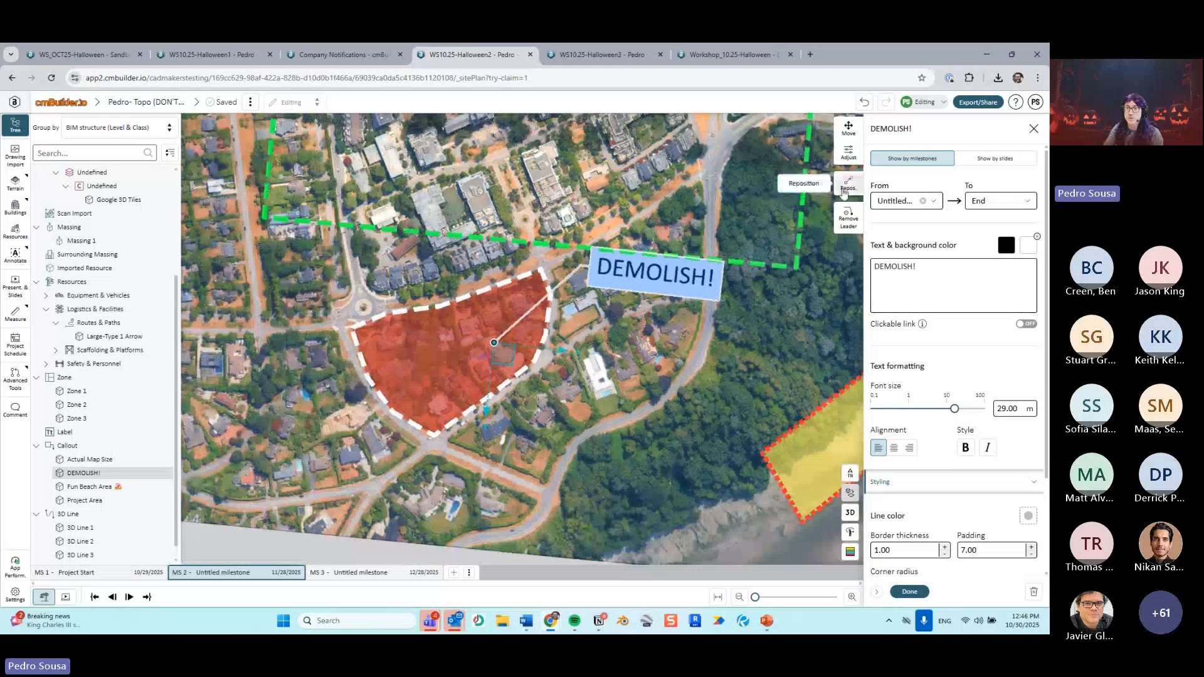
left_click(847, 156)
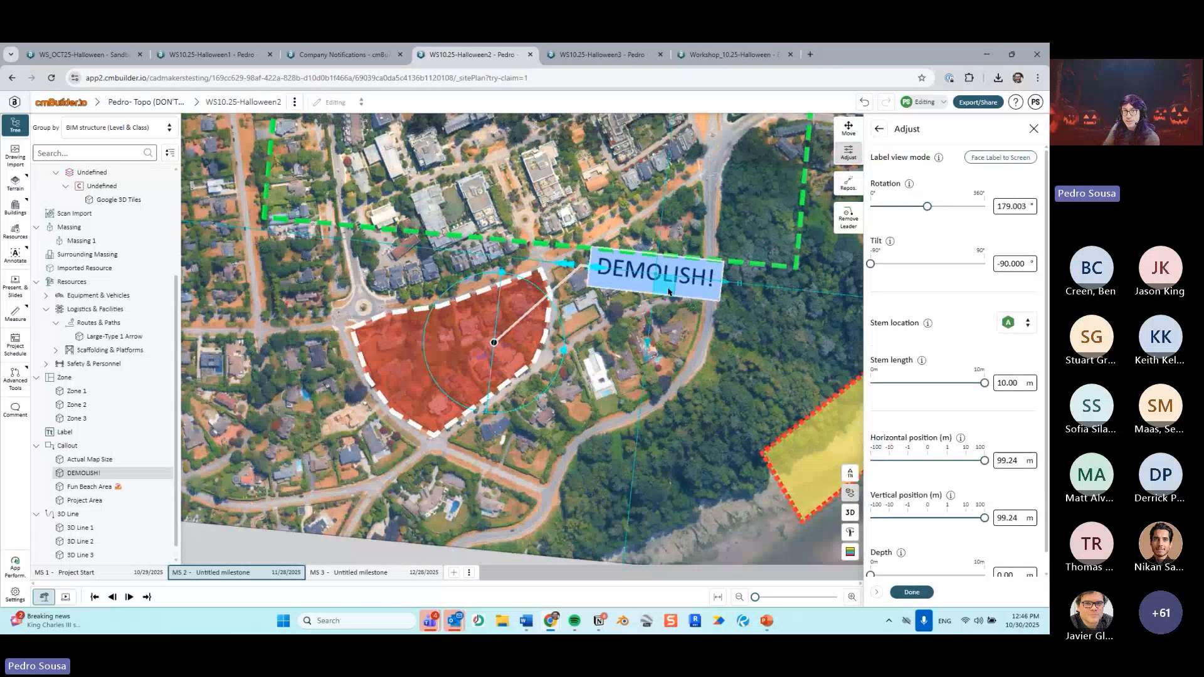
mouse_move(476, 439)
left_mouse_down()
mouse_move(508, 443)
mouse_move(494, 446)
left_mouse_up()
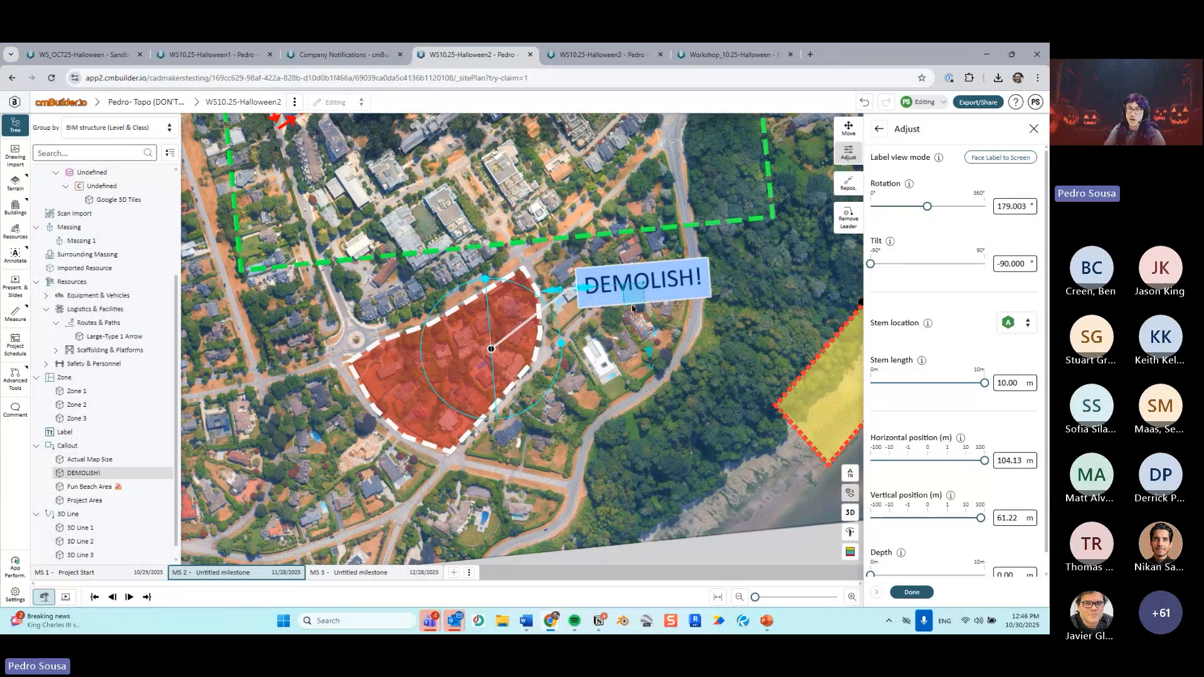
left_click(1001, 160)
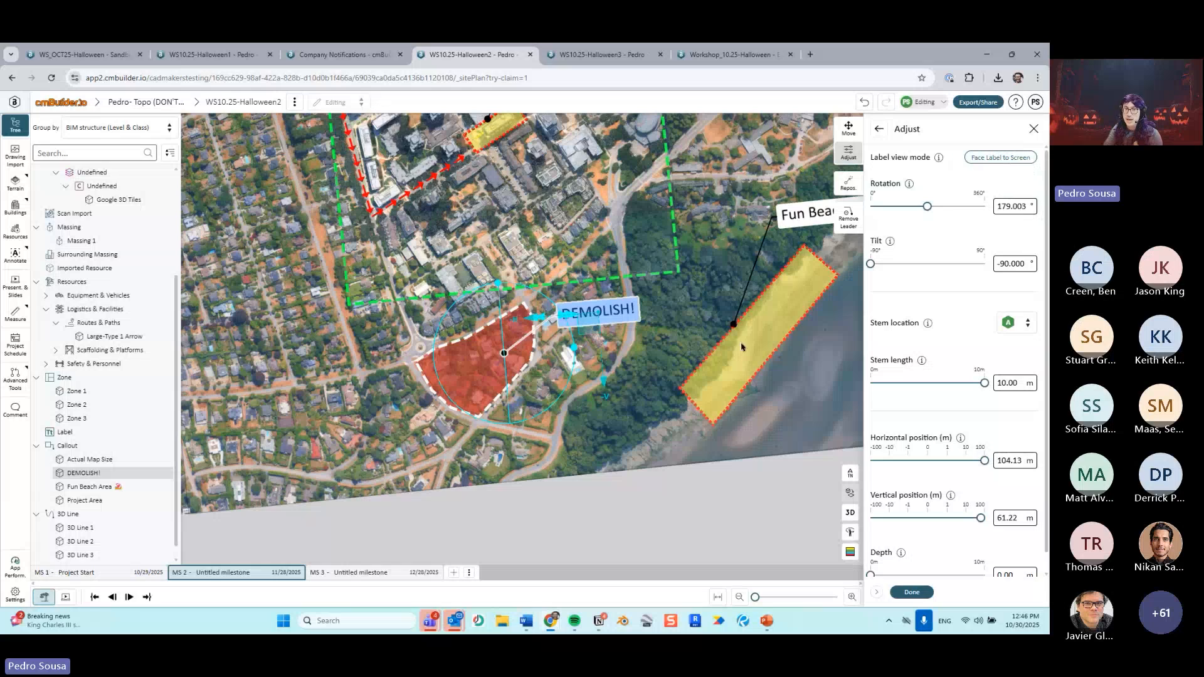
scroll(742, 346, "up", 3)
left_click_drag(742, 347, 766, 365)
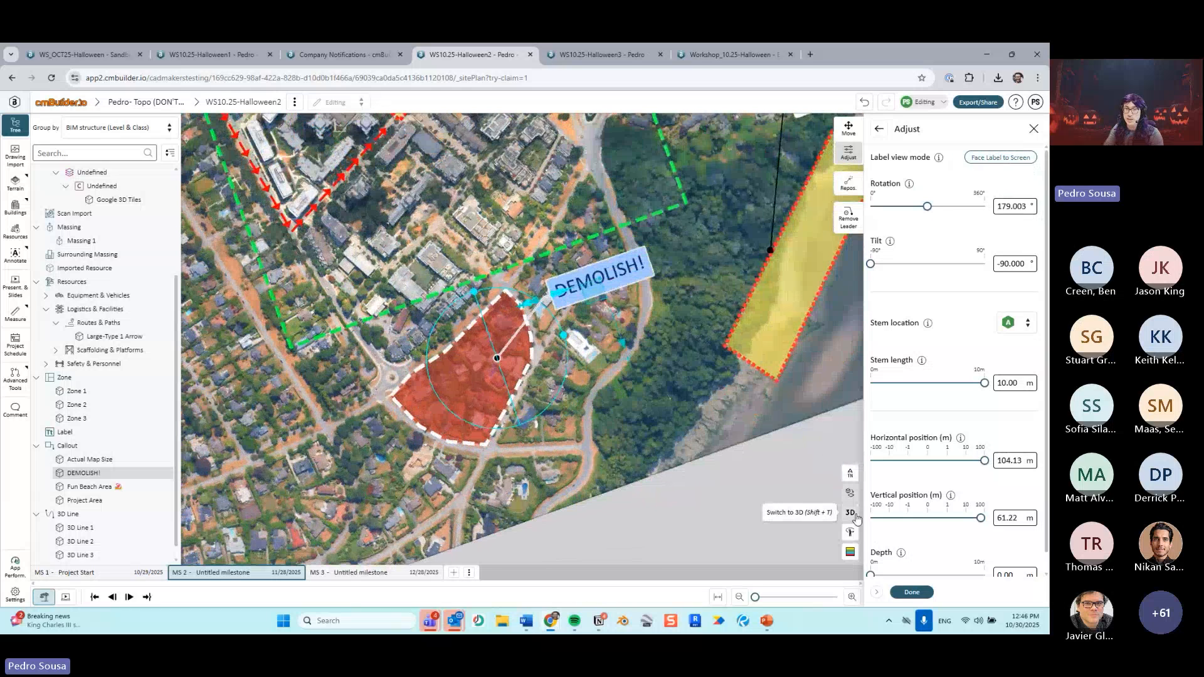
Step: Face the DEMOLISH! label to the screen from a tilted 3D view and finish the adjustment
left_click(854, 514)
left_click_drag(746, 391, 748, 358)
left_click_drag(765, 287, 513, 168)
left_click(912, 592)
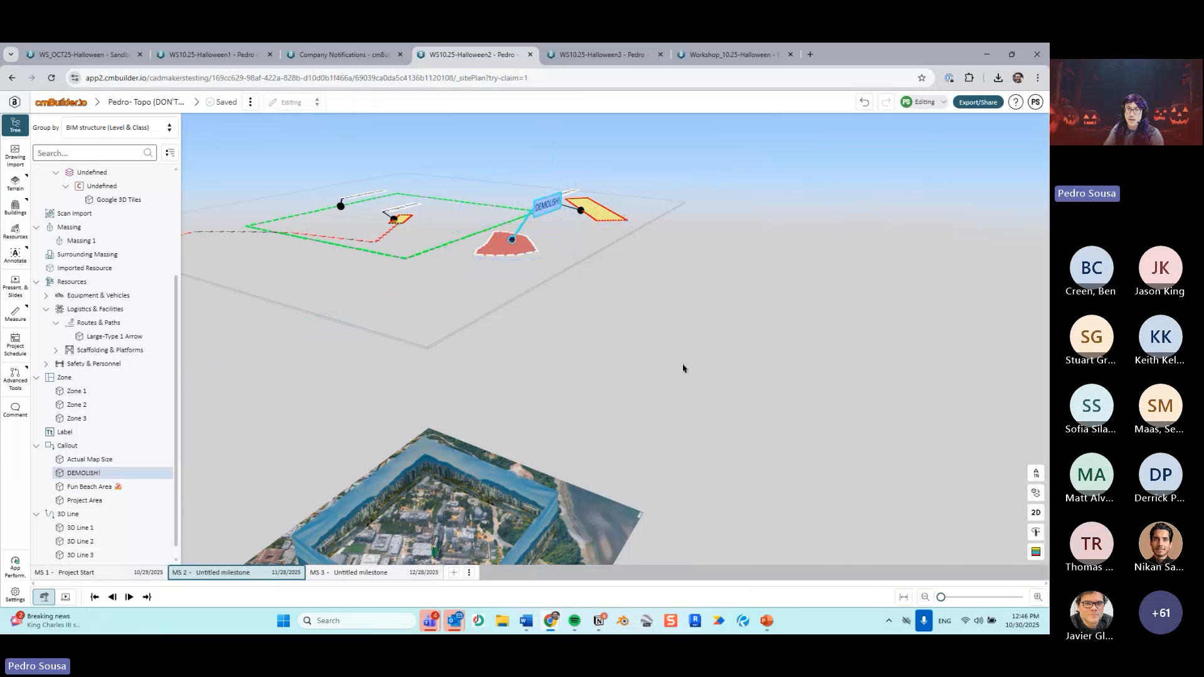
Step: Examine the DEMOLISH! callout's orientation against the other callouts in 3D and review its label view mode, rotation and tilt settings
left_click_drag(704, 368, 533, 358)
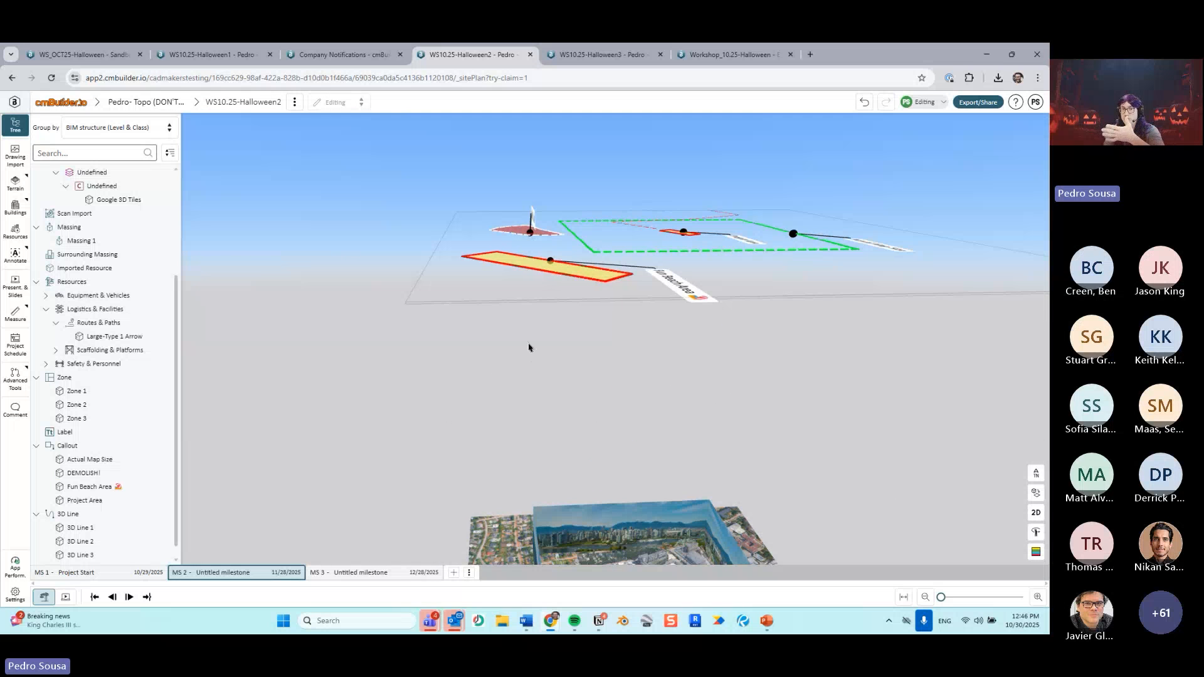
left_click_drag(537, 348, 629, 401)
scroll(561, 395, "up", 5)
left_click(721, 278)
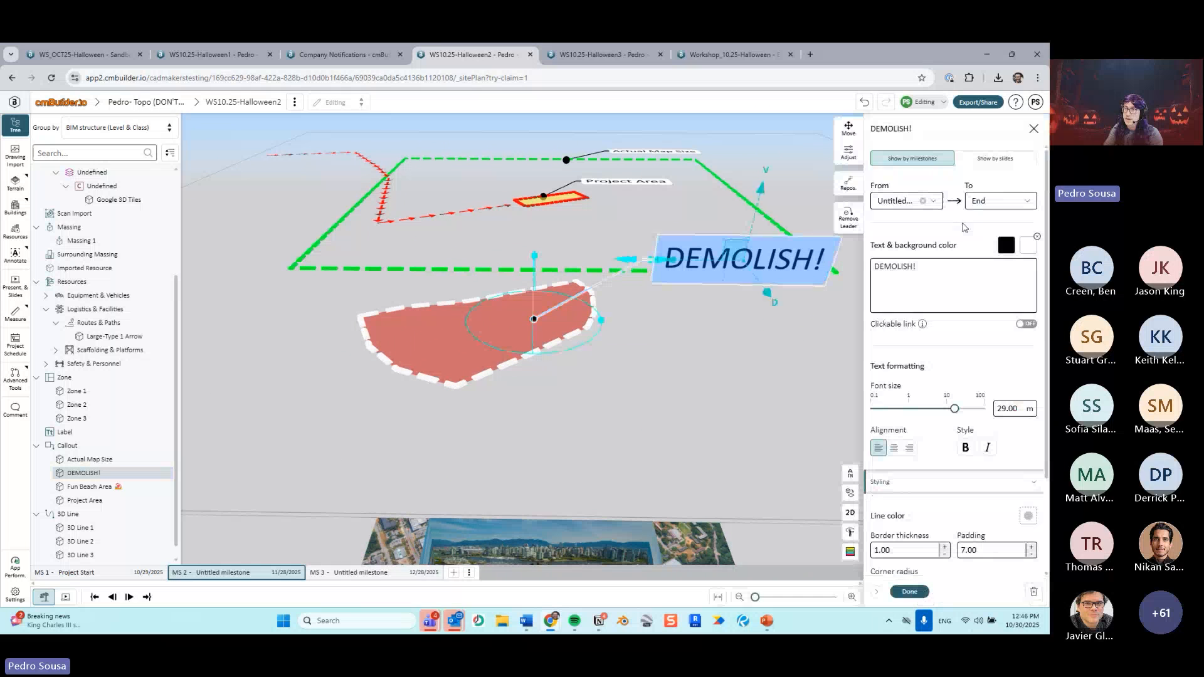
left_click(848, 152)
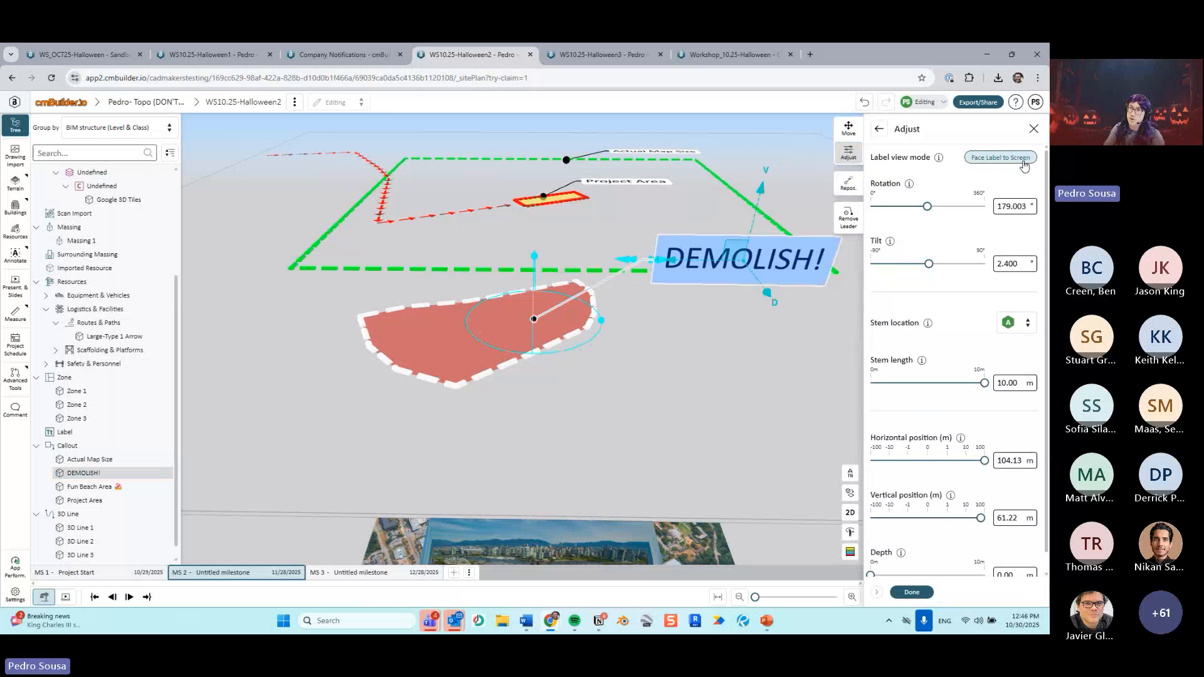
key("ctrl")
key("ctrl")
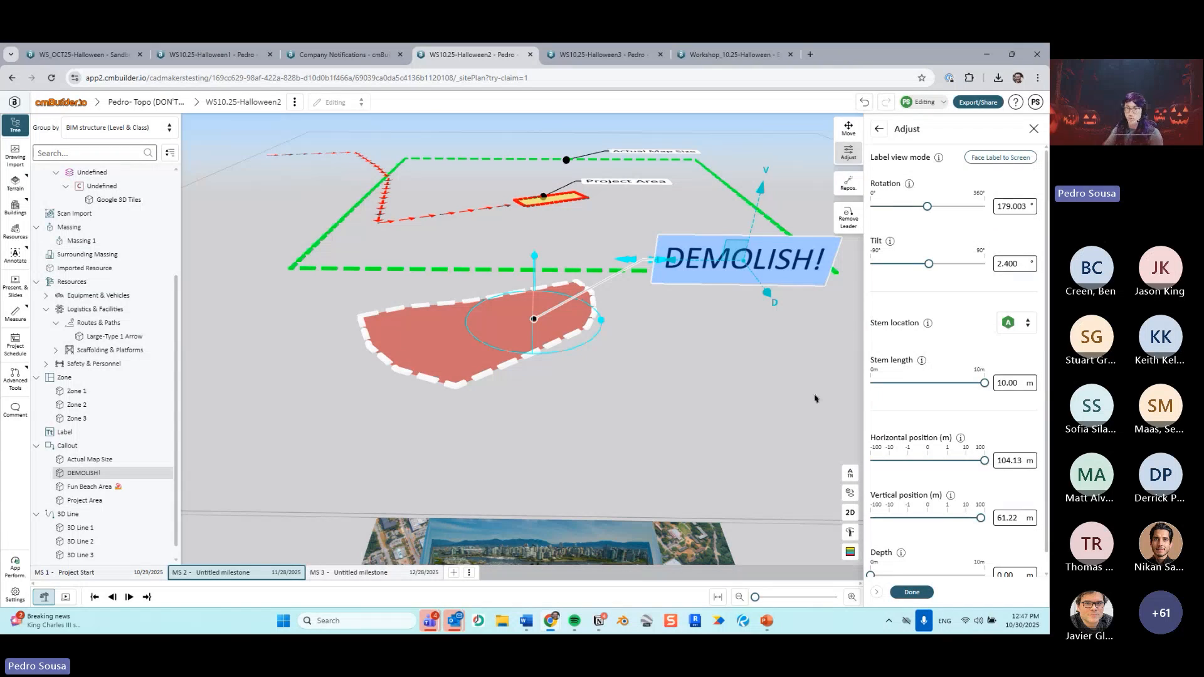
left_click(916, 591)
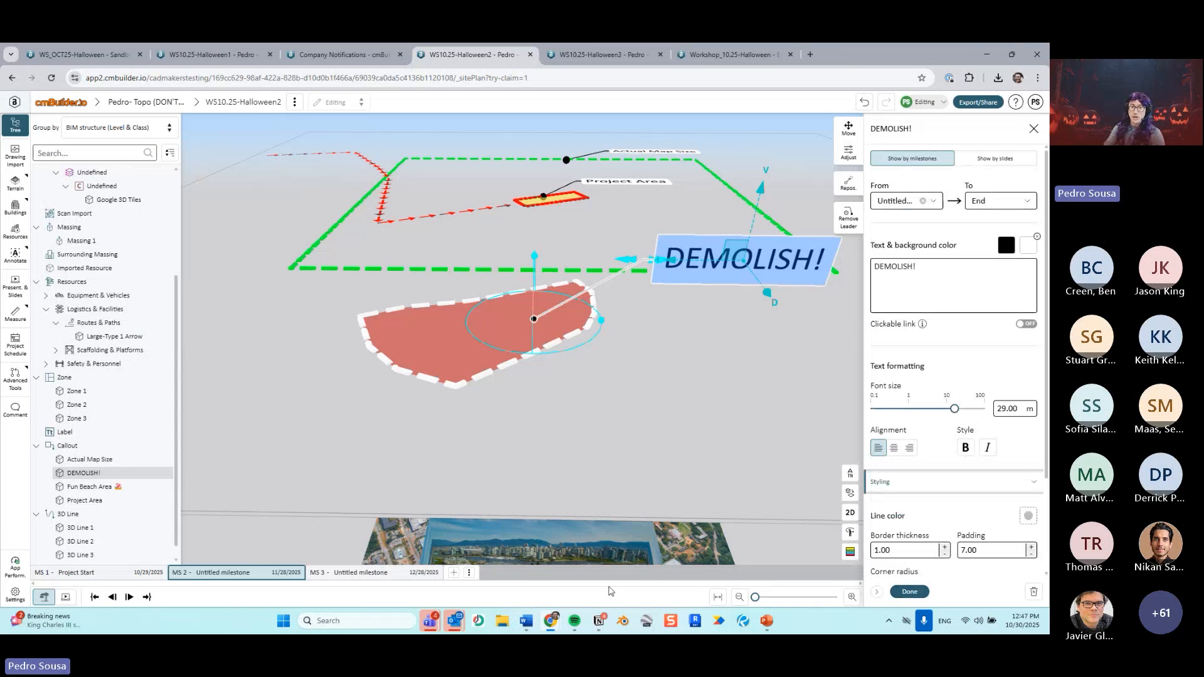
Step: Check the zones and sloped operations slide in PowerPoint and return to cmBuilder's WS10.25-Halloween1 project
left_click(773, 622)
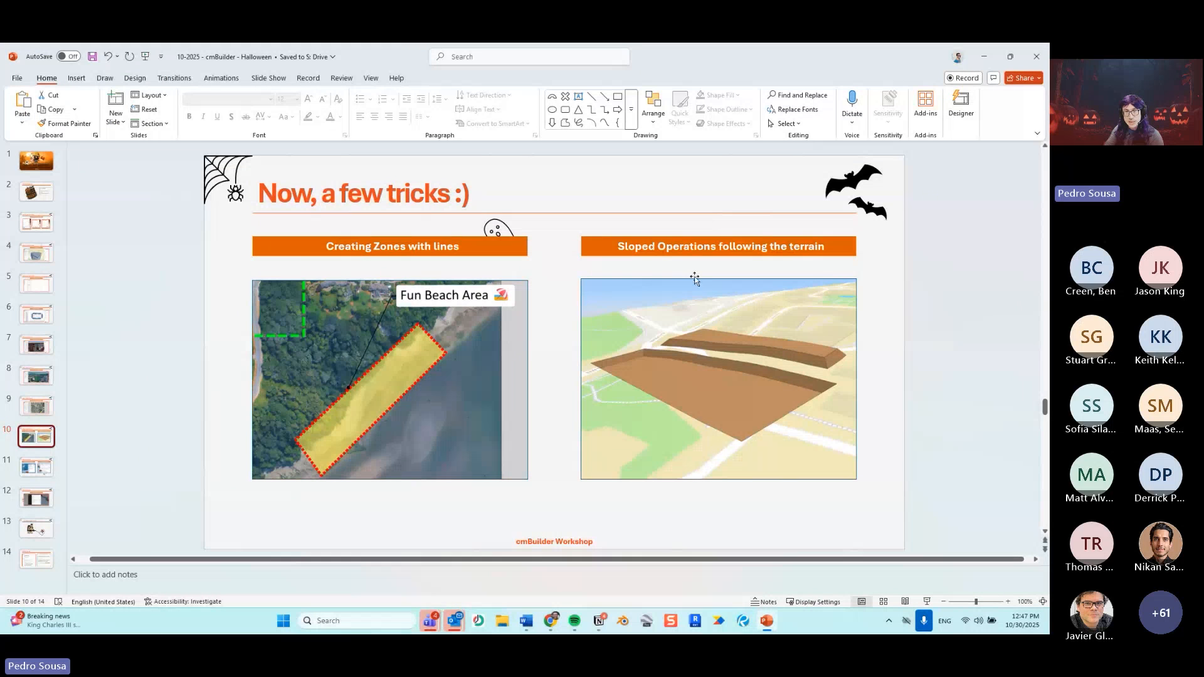
left_click(984, 57)
left_click(634, 57)
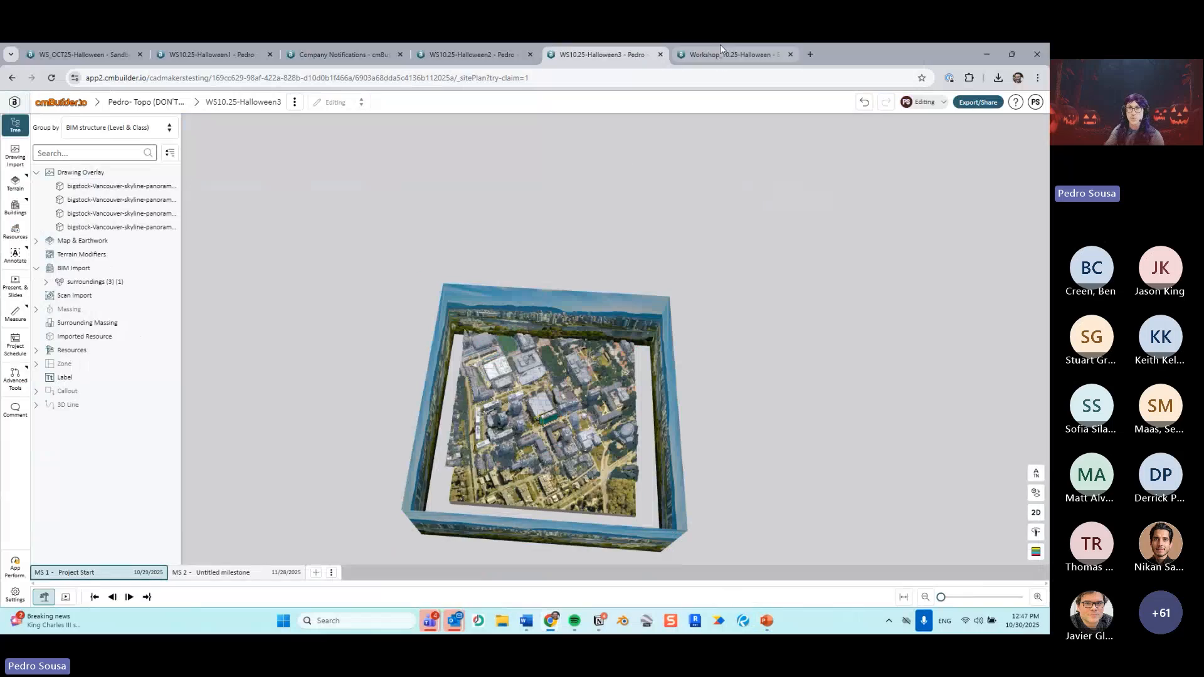
left_click(720, 45)
left_click(341, 55)
left_click(217, 55)
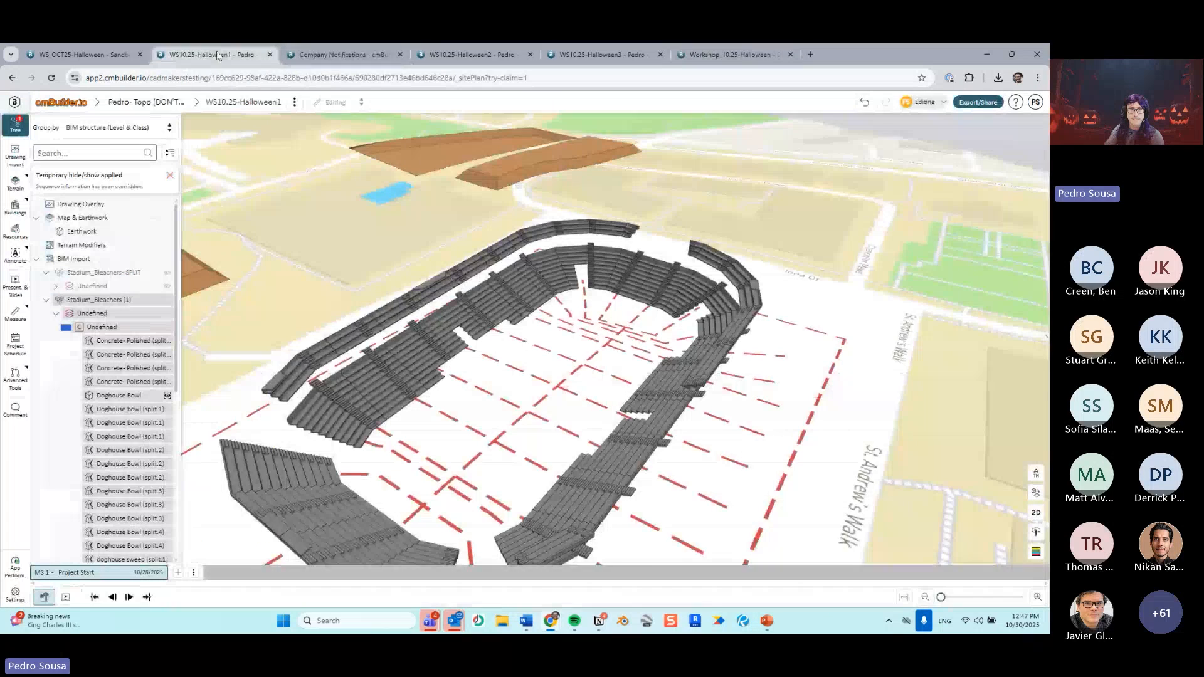
Step: Examine how the brown earthwork fills beside the road follow the sloped terrain, with the Stadium_Bleachers (1) branch collapsed
scroll(494, 237, "down", 5)
right_click_drag(494, 237, 677, 293)
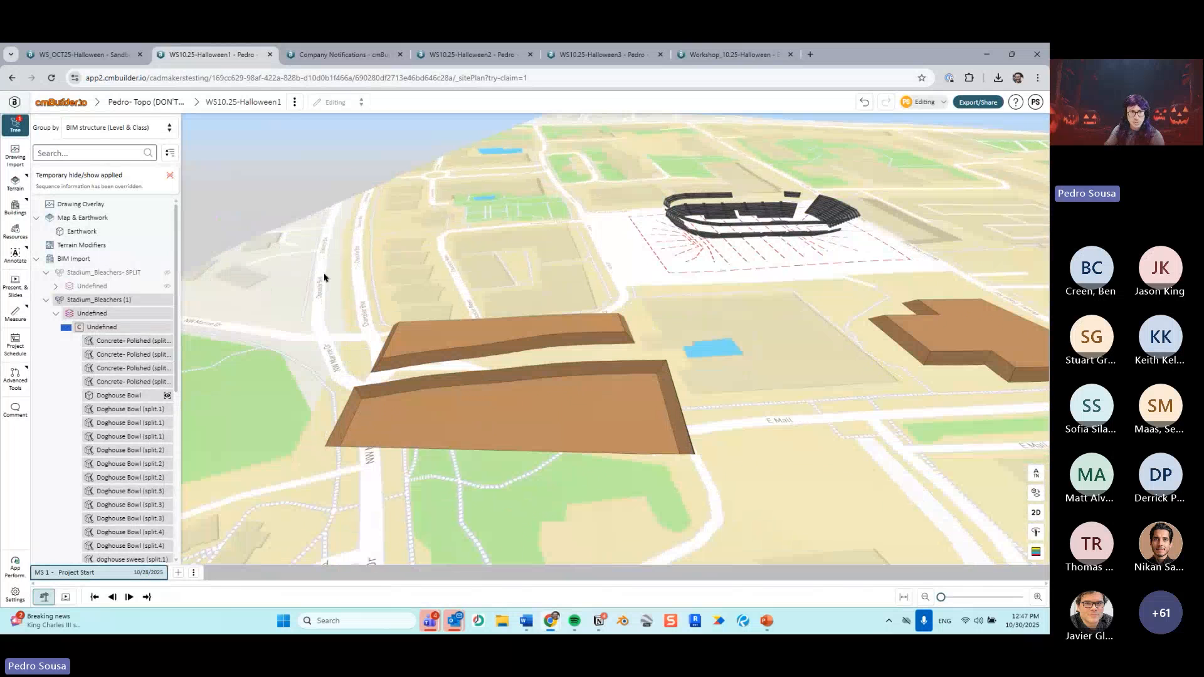
left_click(45, 300)
scroll(445, 303, "up", 6)
right_click_drag(432, 292, 654, 245)
left_click_drag(653, 245, 665, 231)
mouse_move(656, 248)
right_mouse_down()
mouse_move(610, 234)
mouse_move(661, 250)
right_mouse_up()
scroll(663, 252, "down", 3)
scroll(673, 293, "up", 5)
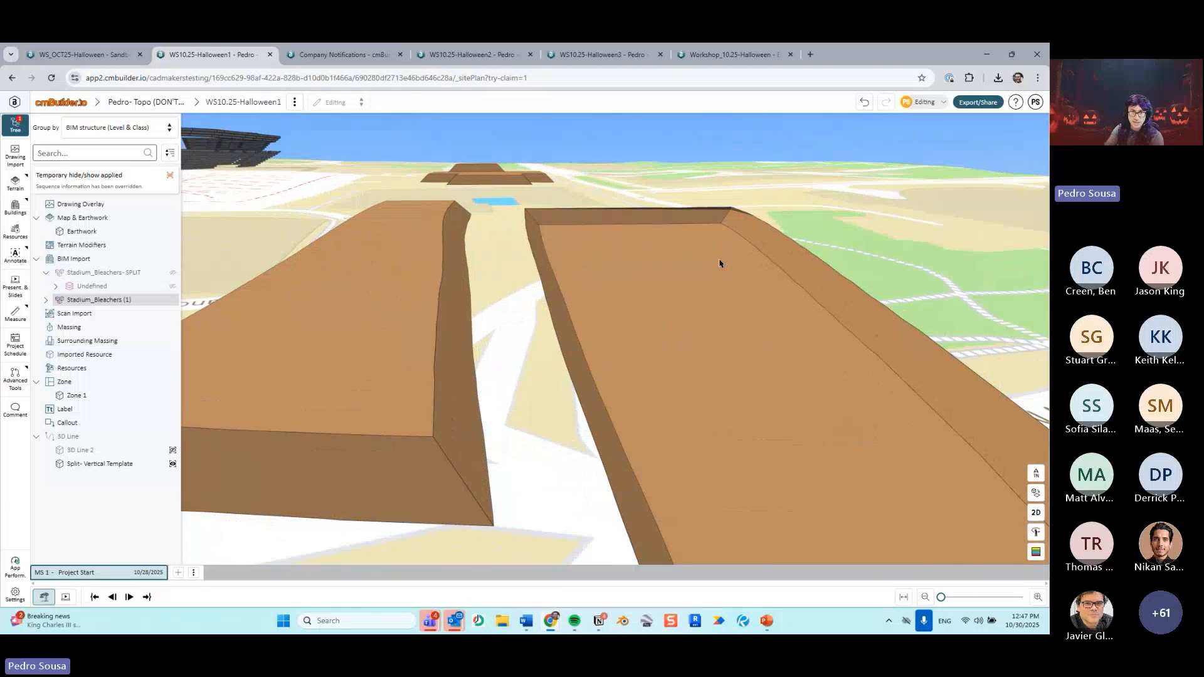
right_click_drag(694, 266, 478, 298)
left_click_drag(647, 341, 741, 252)
right_click_drag(416, 290, 645, 303)
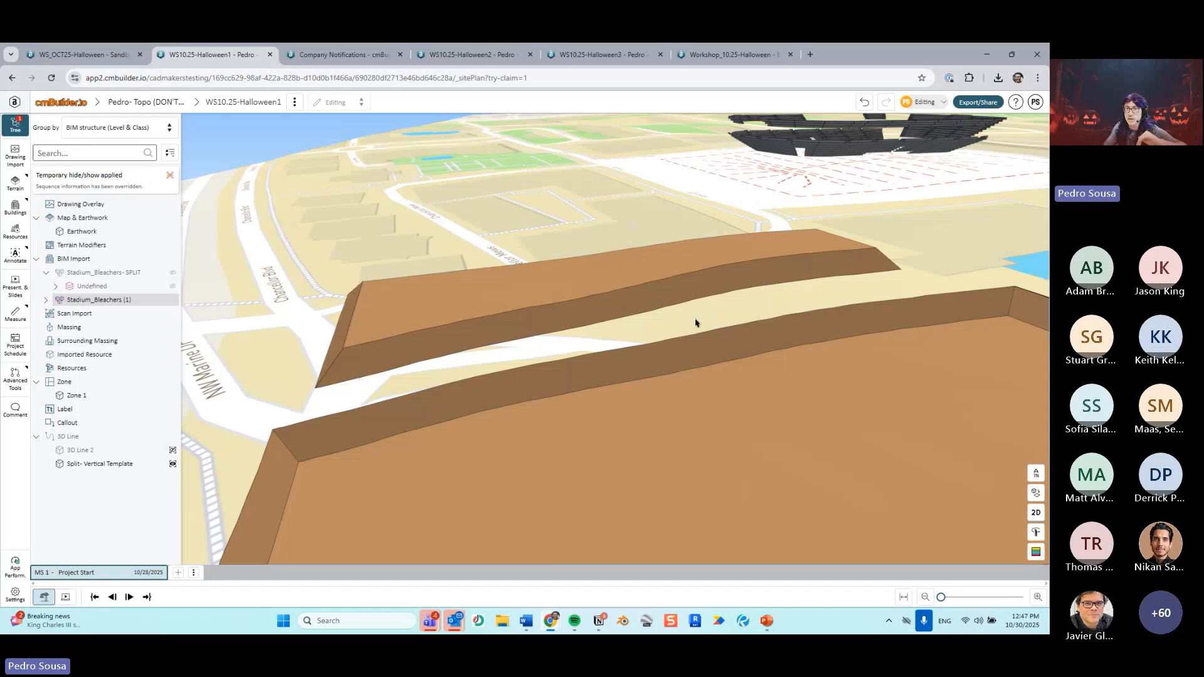
scroll(703, 340, "up", 2)
right_click_drag(704, 341, 411, 312)
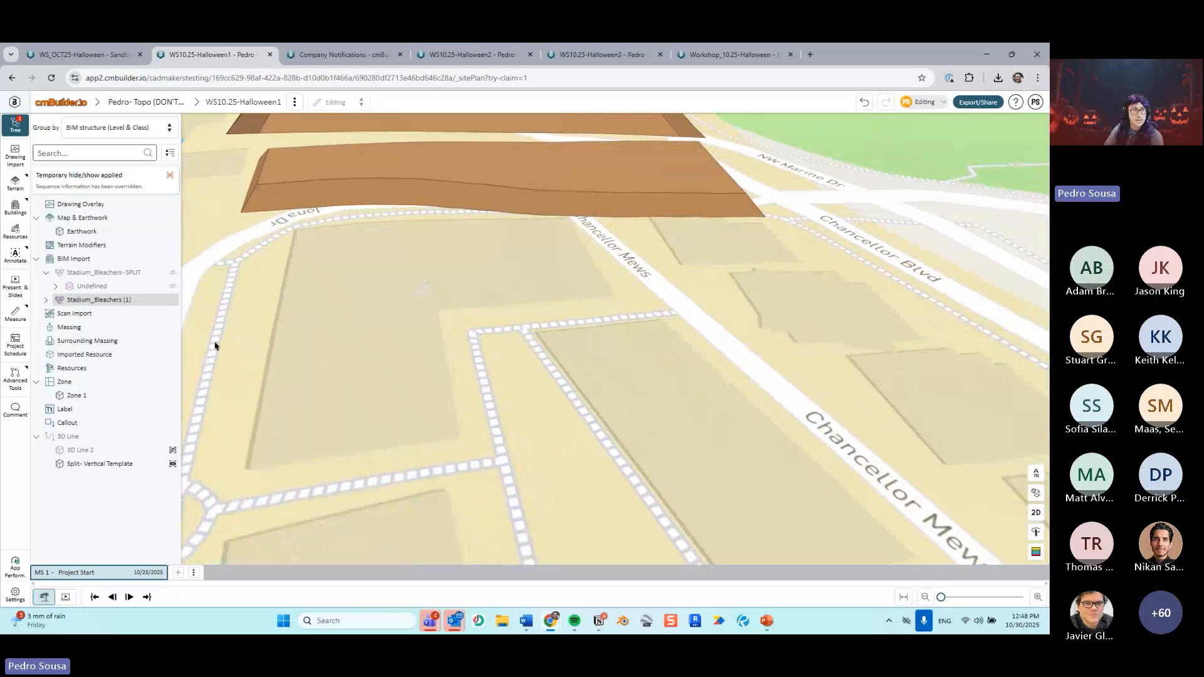
Step: Create an earthwork fill by sketching a long four-sided outline of about 1,069 m² between Iona Dr and Chancellor Mews, beside the existing fills
left_click(27, 187)
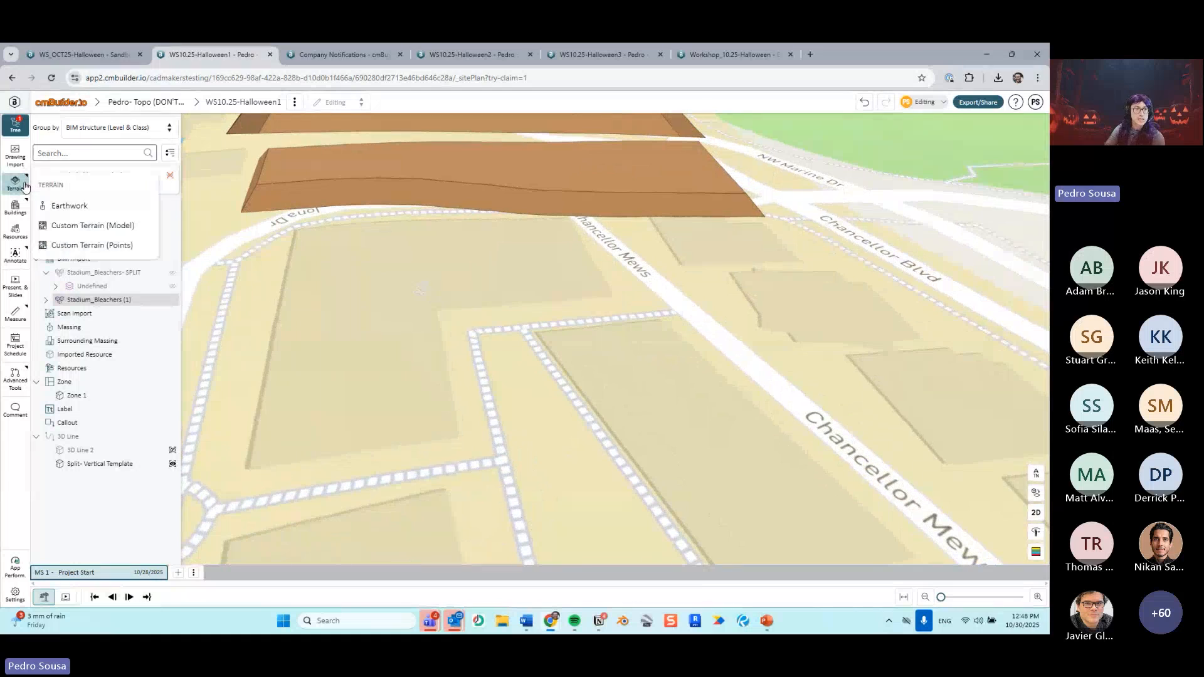
left_click(101, 208)
left_click(934, 234)
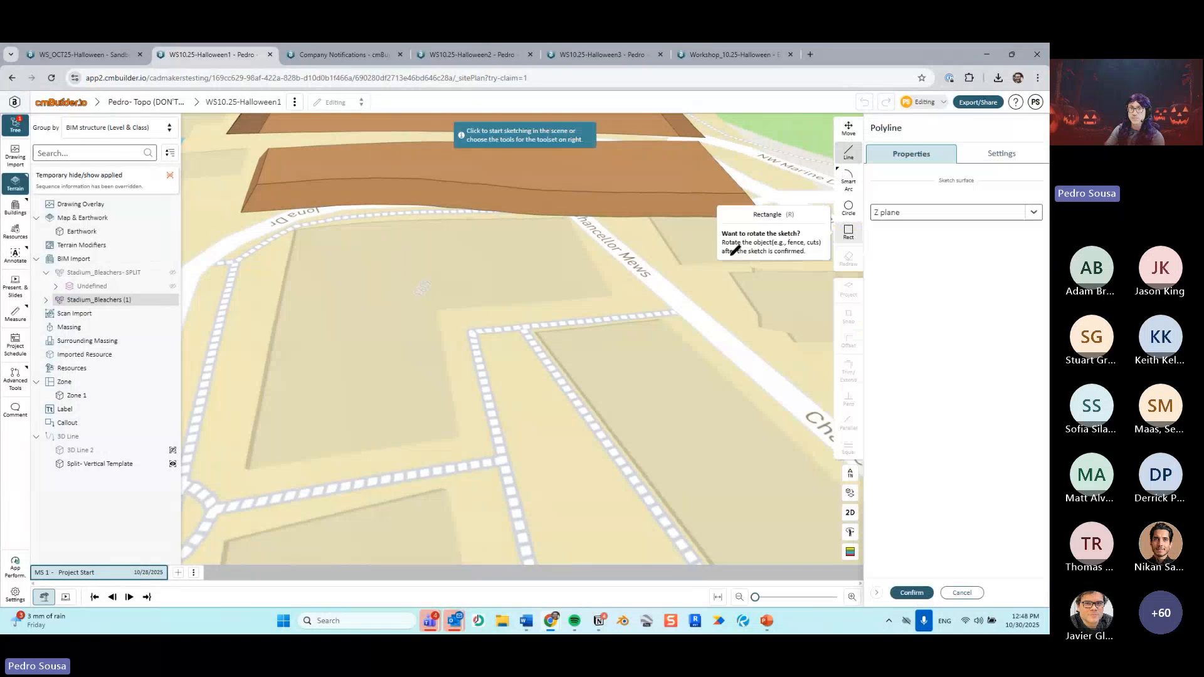
left_click(320, 308)
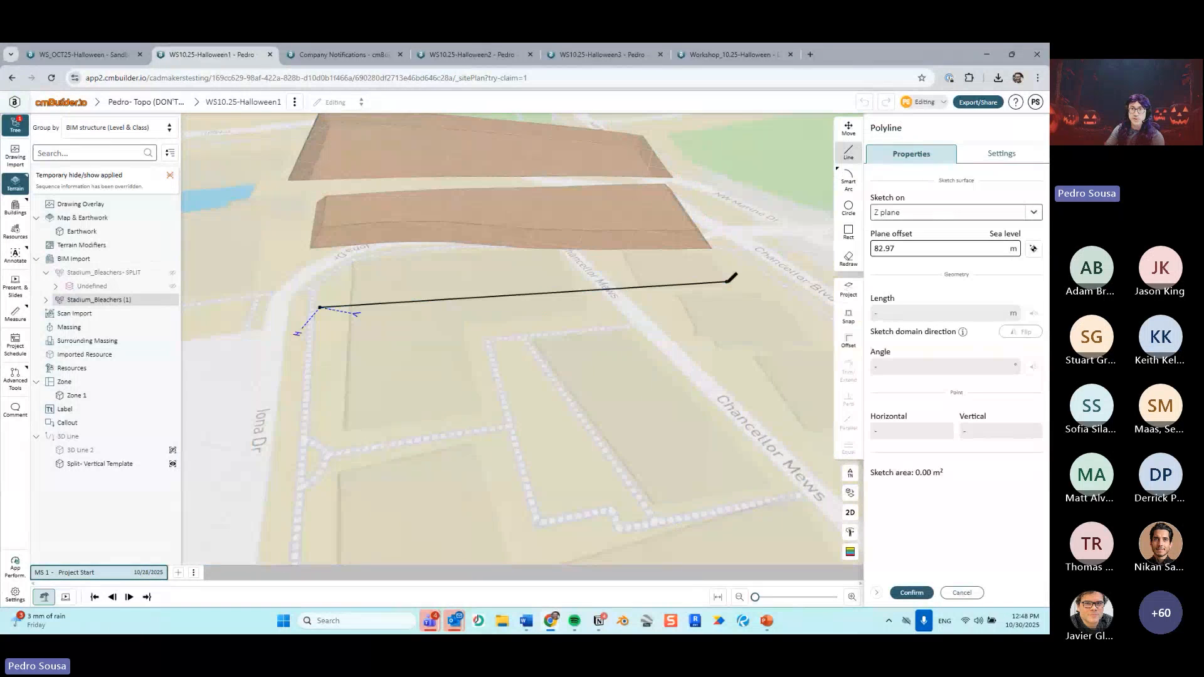
left_click(744, 346)
left_click(318, 359)
left_click(321, 308)
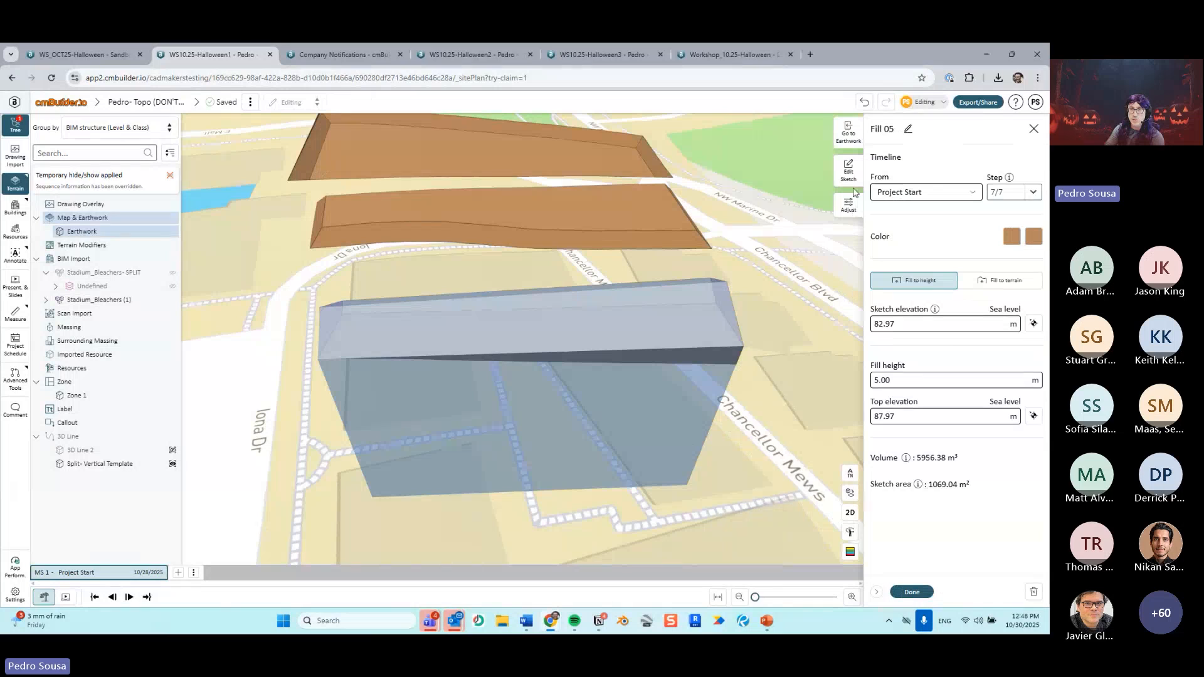
Step: Set the new fill's height to 6 m and finish editing the operation
left_click(917, 388)
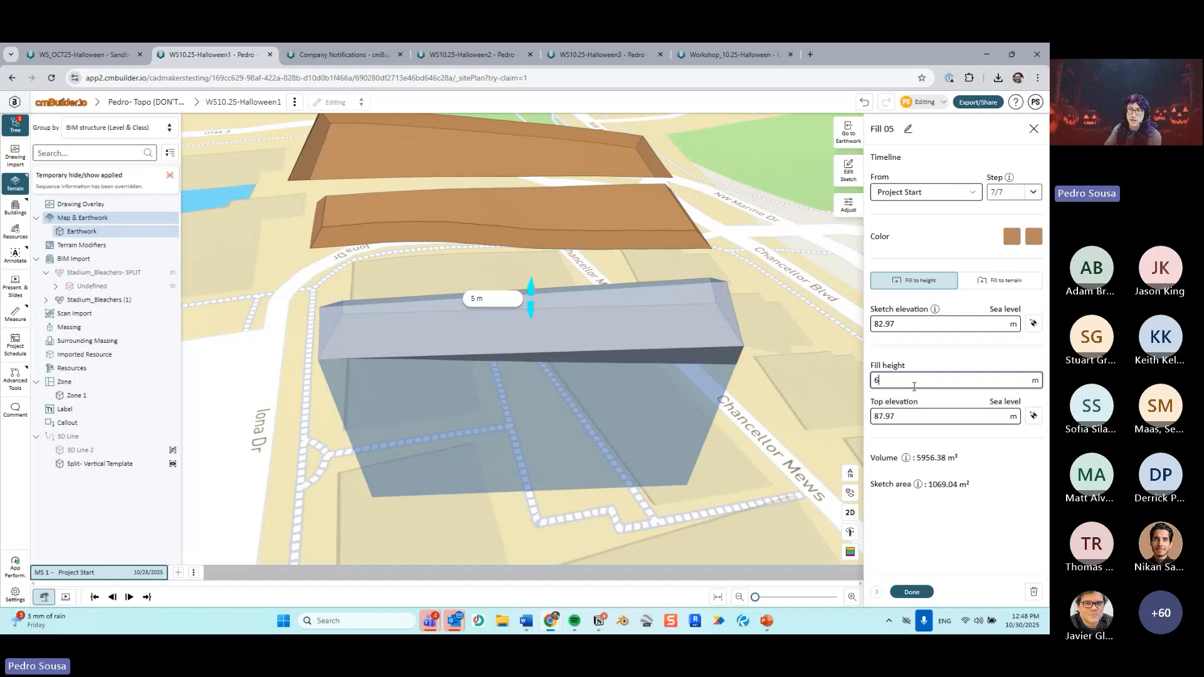
key("Return")
left_click_drag(809, 410, 567, 342)
scroll(741, 396, "up", 3)
left_click(911, 592)
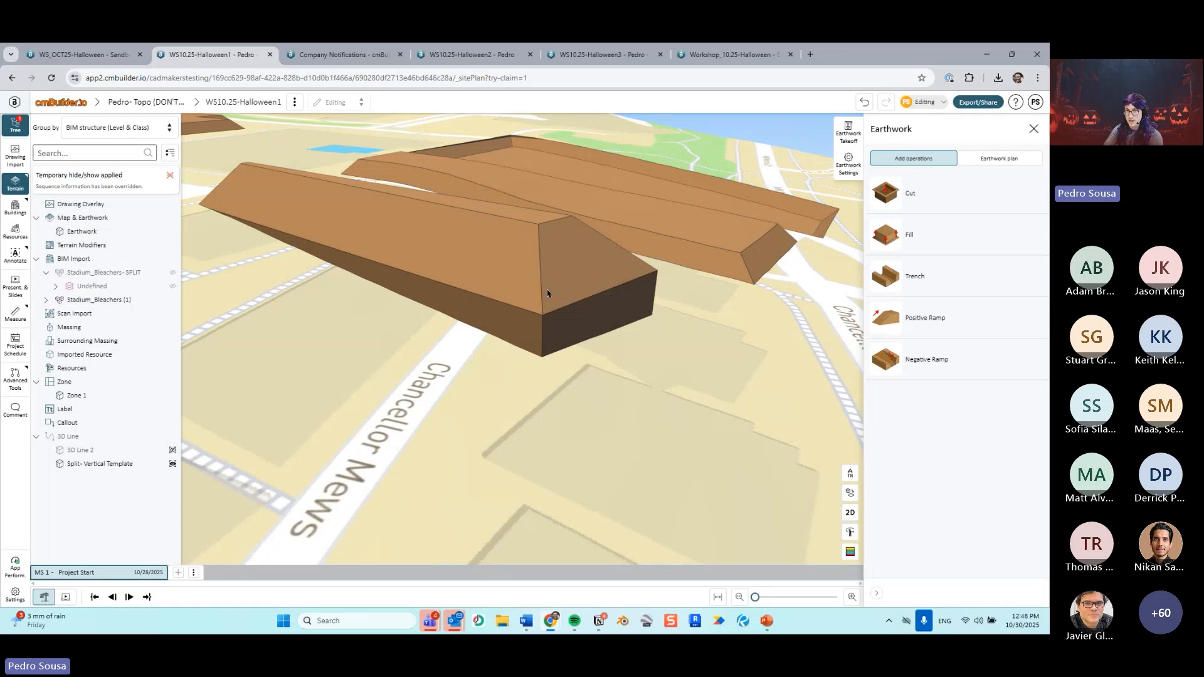
Step: Reopen Fill 05 from the earthwork plan and pick its sketch elevation of 77.30 m from the ground beside it in the 3D view
left_click(999, 158)
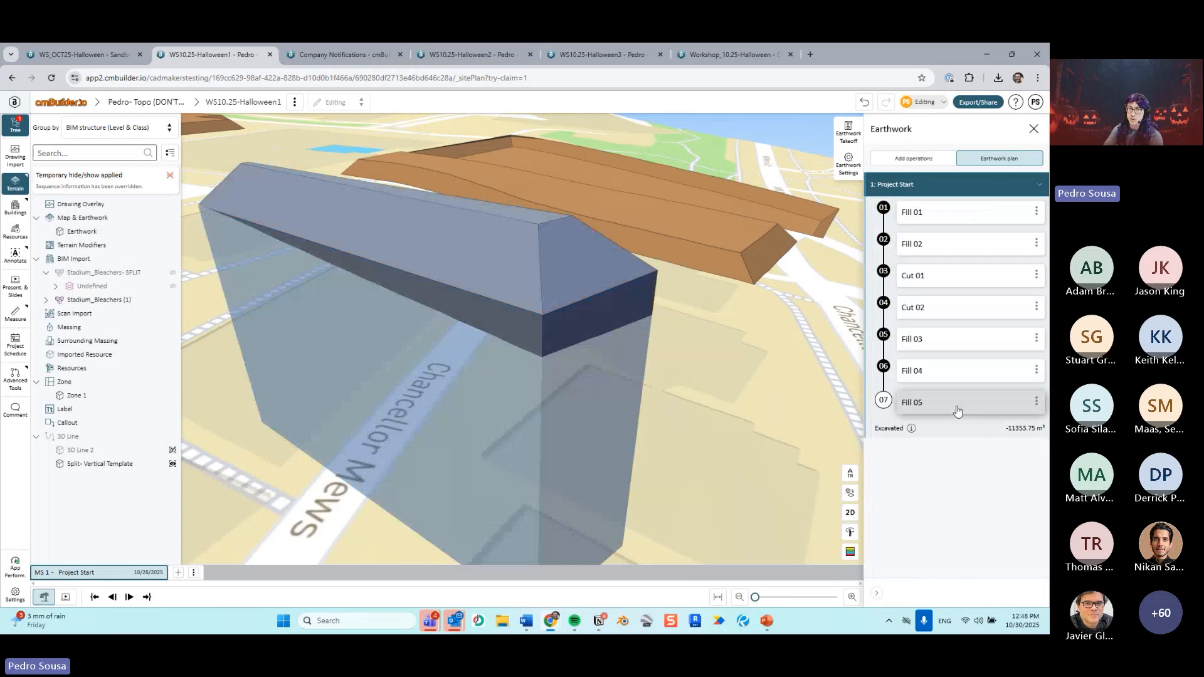
left_click(954, 406)
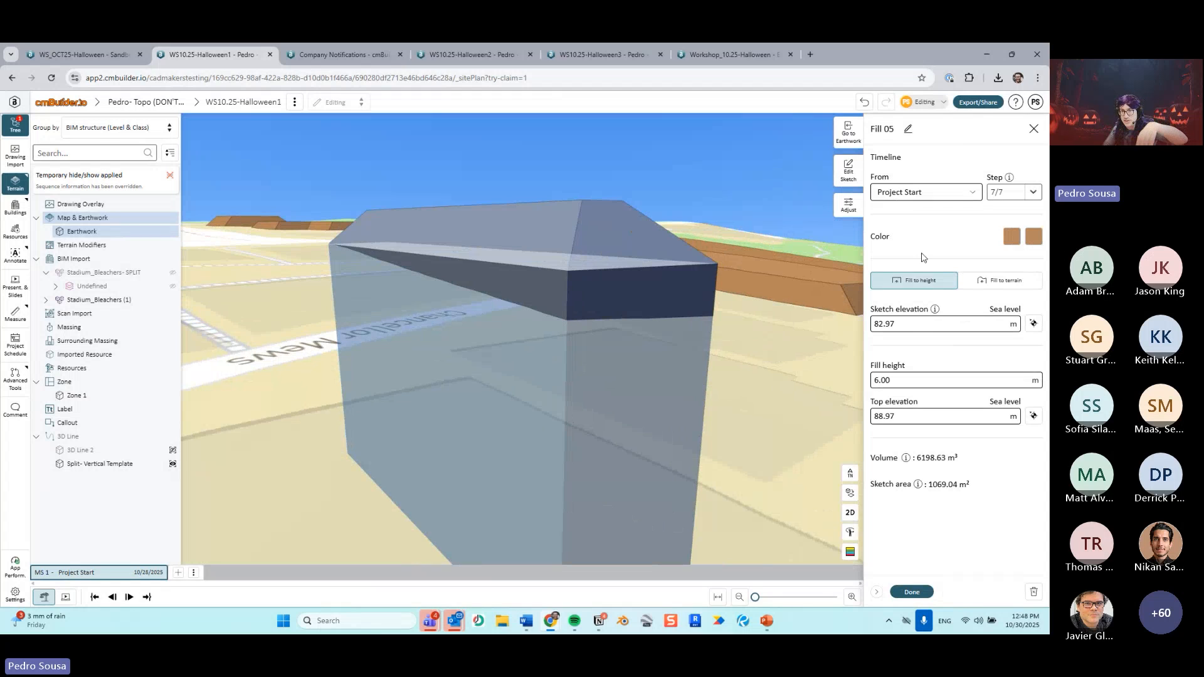
left_click_drag(912, 325, 867, 321)
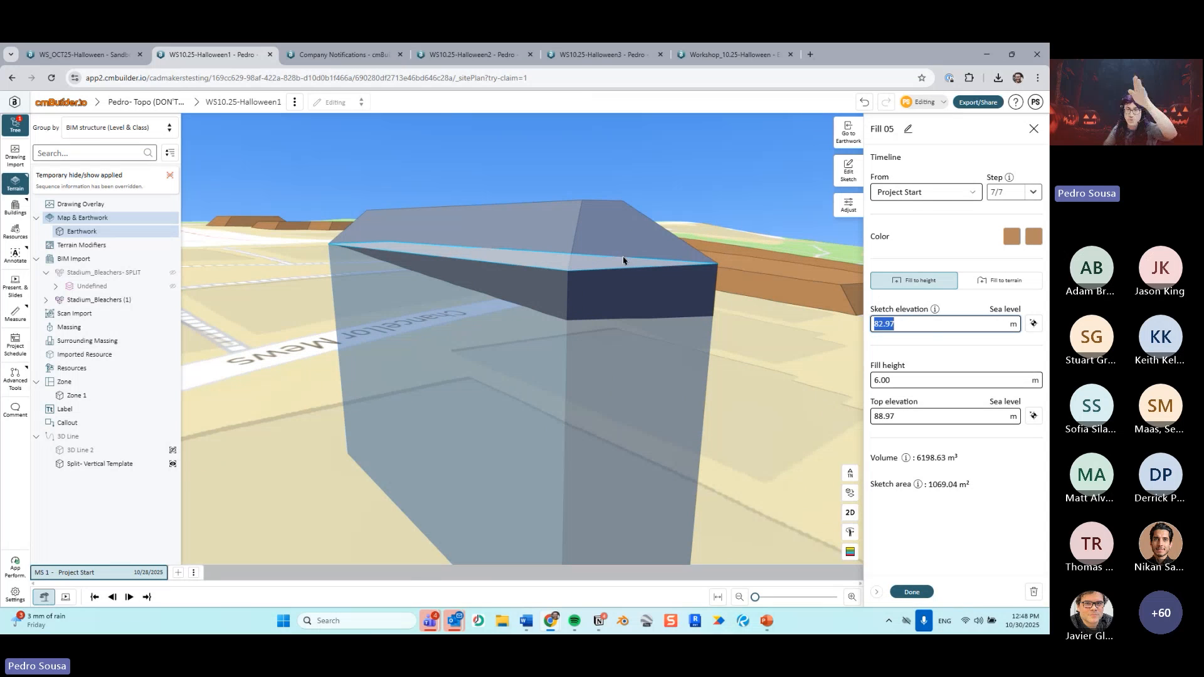
left_click(1032, 326)
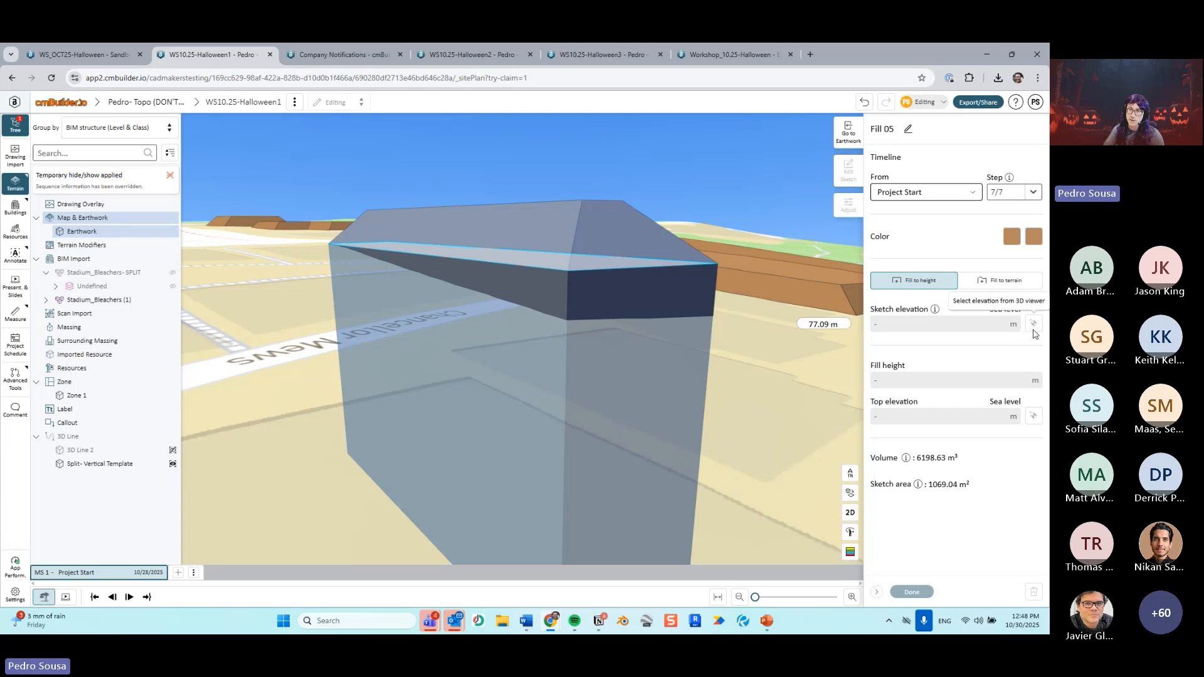
left_click(770, 332)
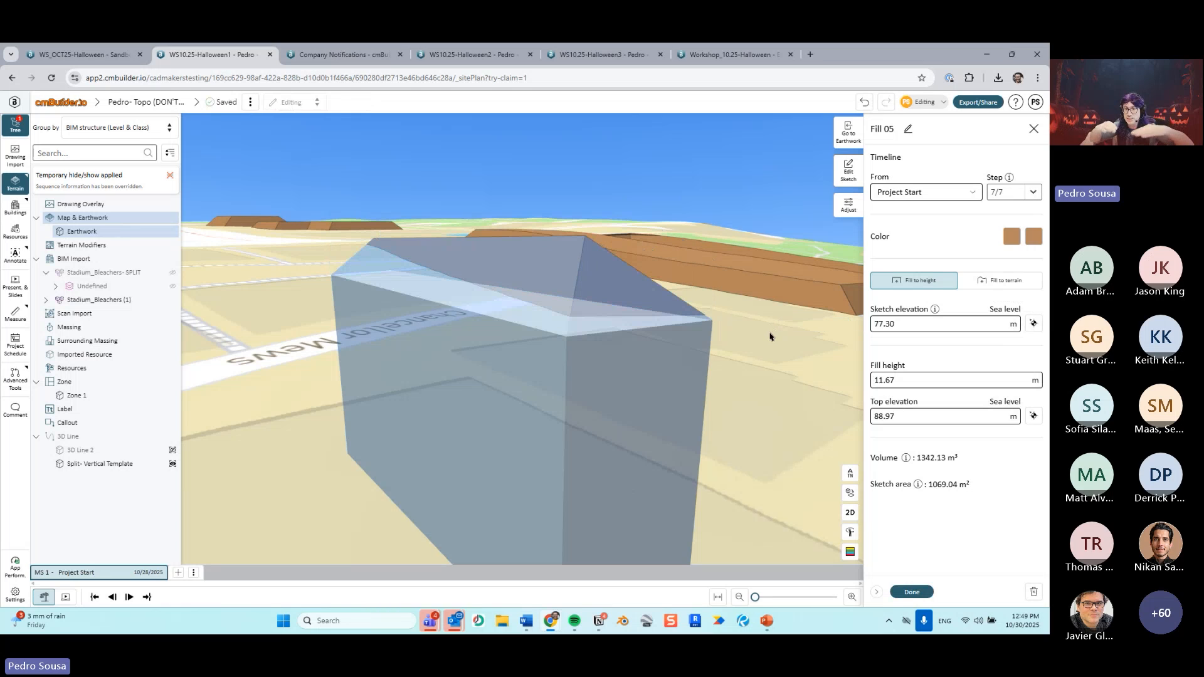
scroll(652, 279, "up", 2)
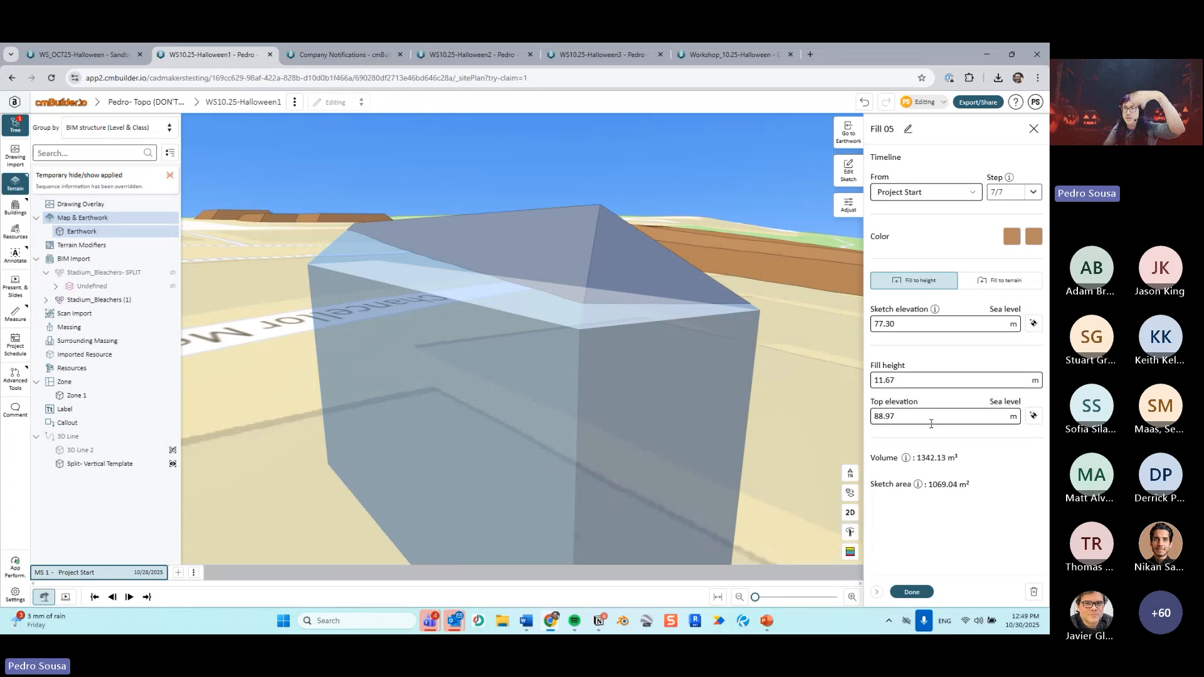
left_click(903, 380)
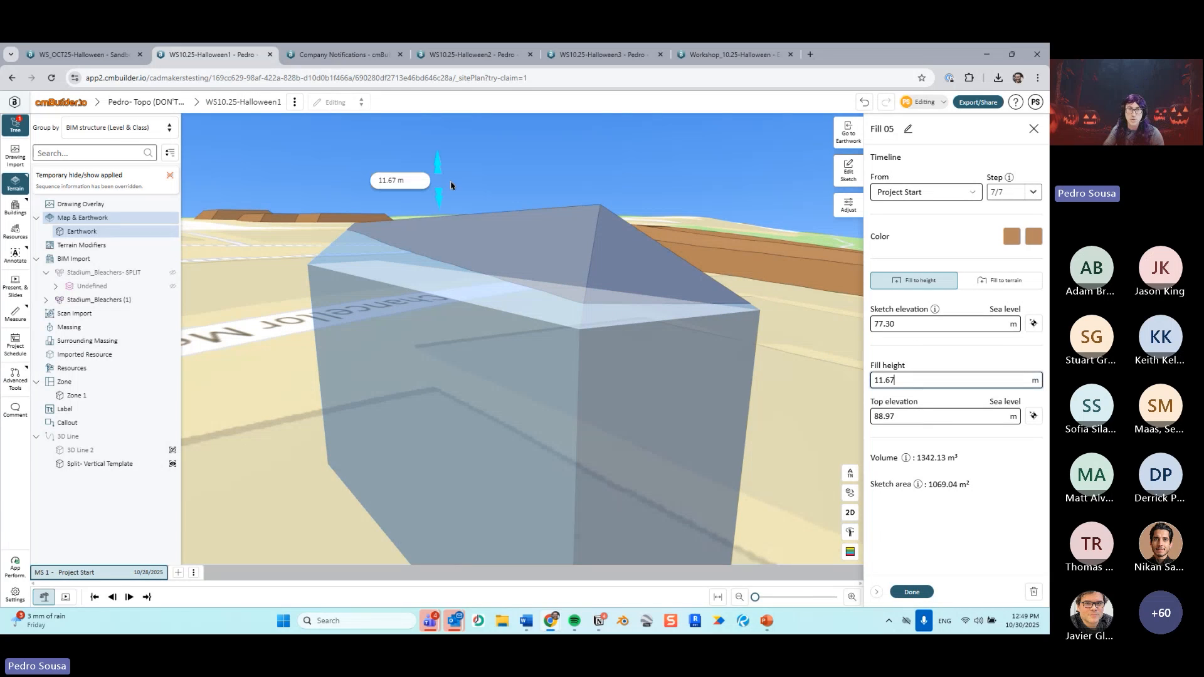
Step: Slope all four walls of Fill 05 outward at a 1:1 ratio and set its fill height to 10 m
left_click(848, 204)
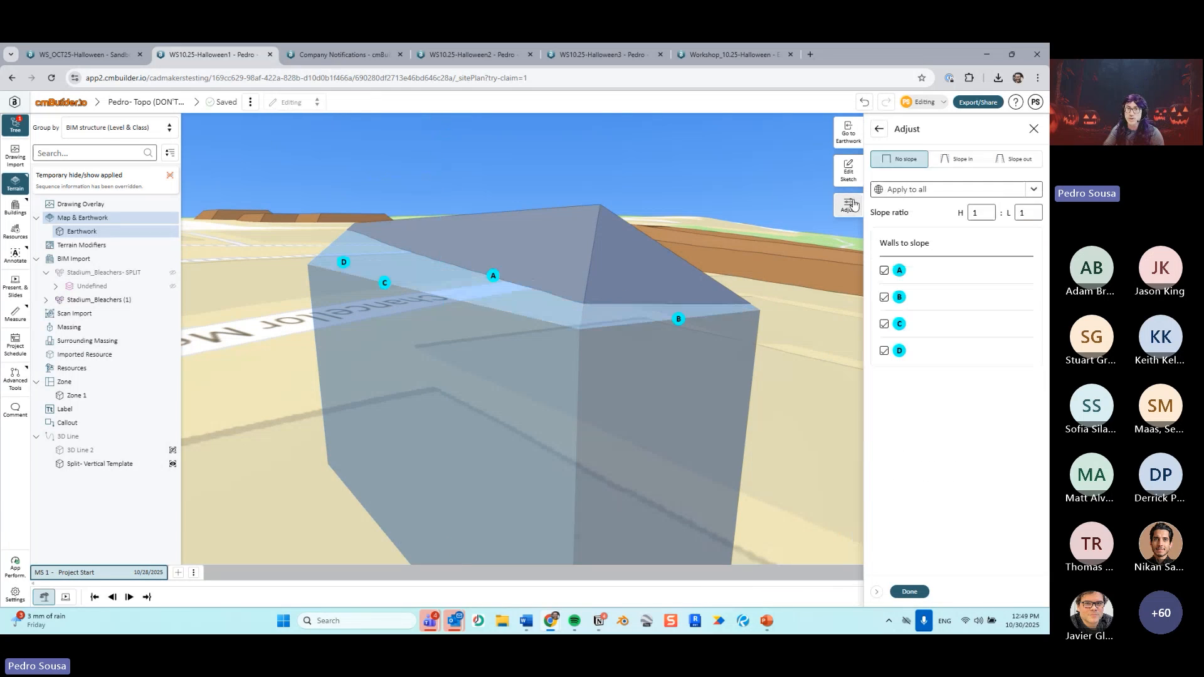
left_click(1013, 158)
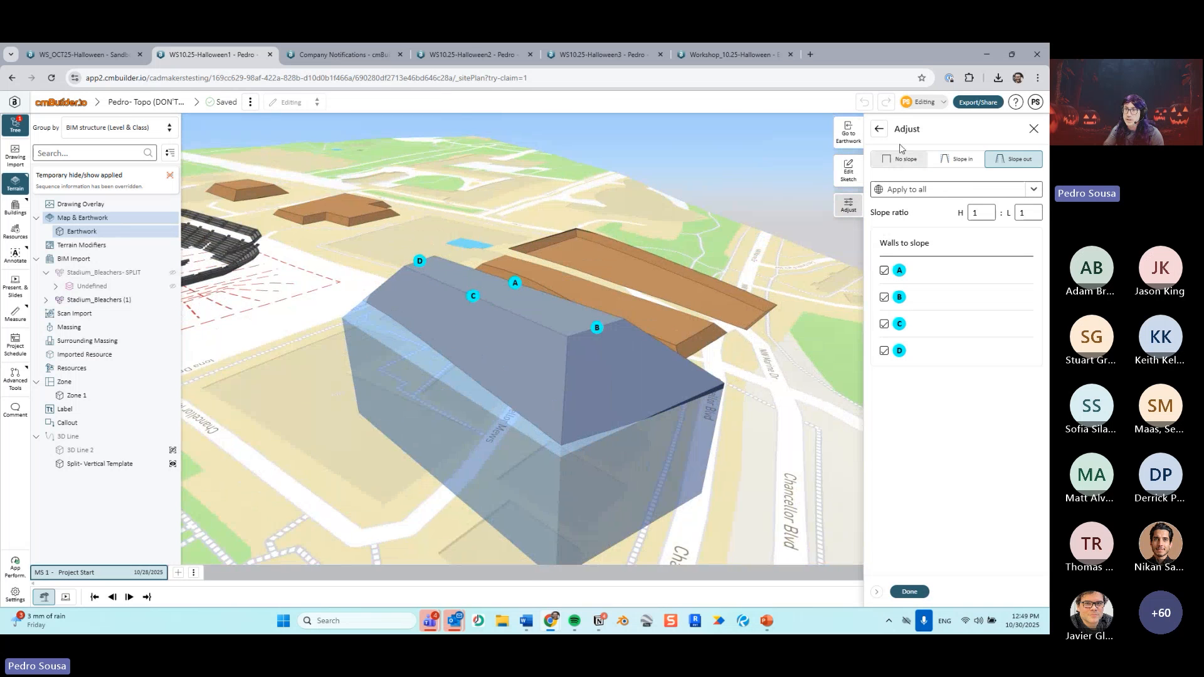
left_click(879, 129)
left_click(940, 383)
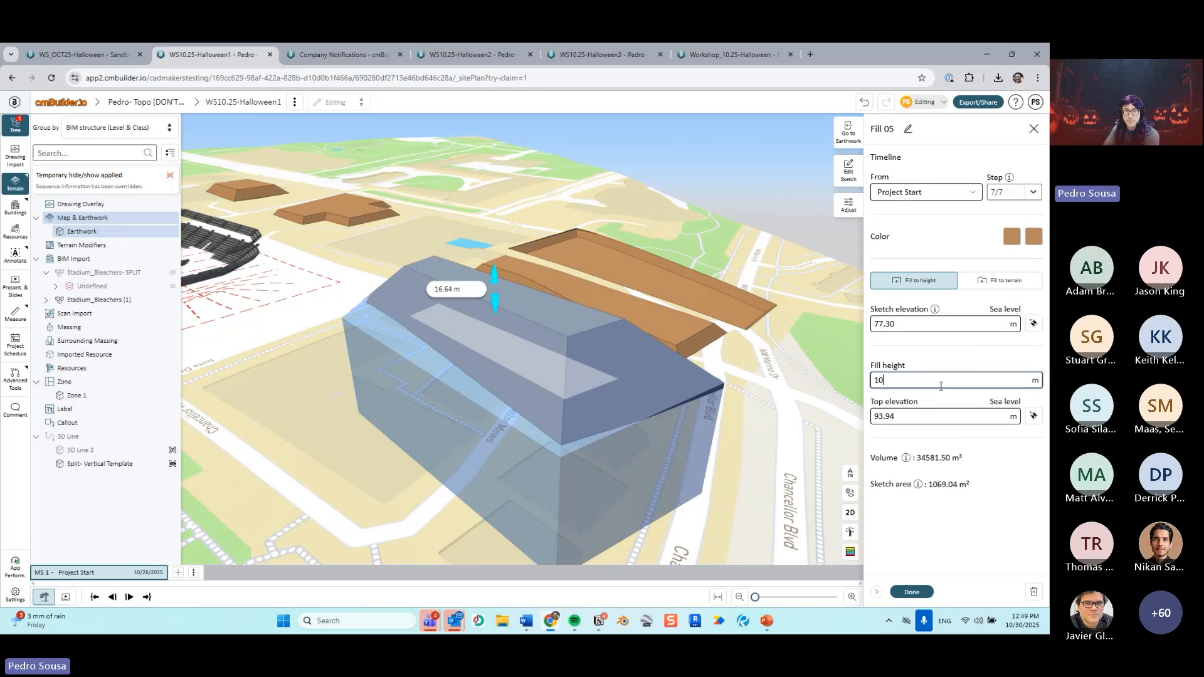
key("Return")
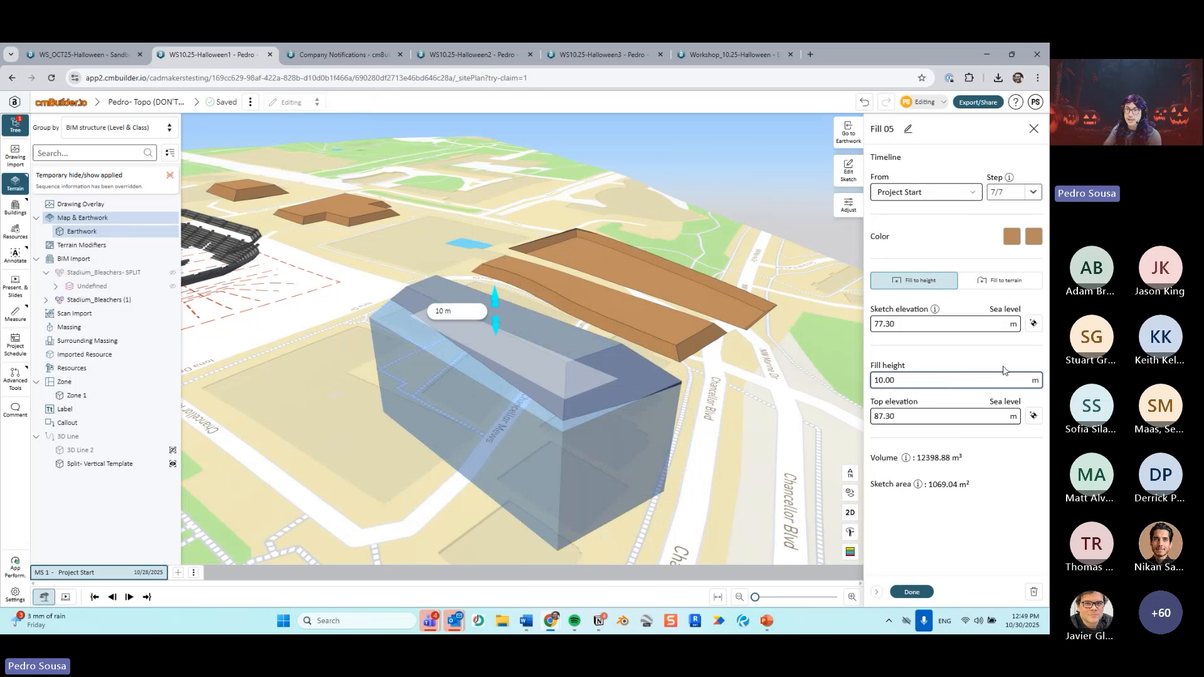
Step: Pick a sketch elevation of 76.08 m for Fill 05 from the surrounding terrain and finish the fill
left_click(1031, 323)
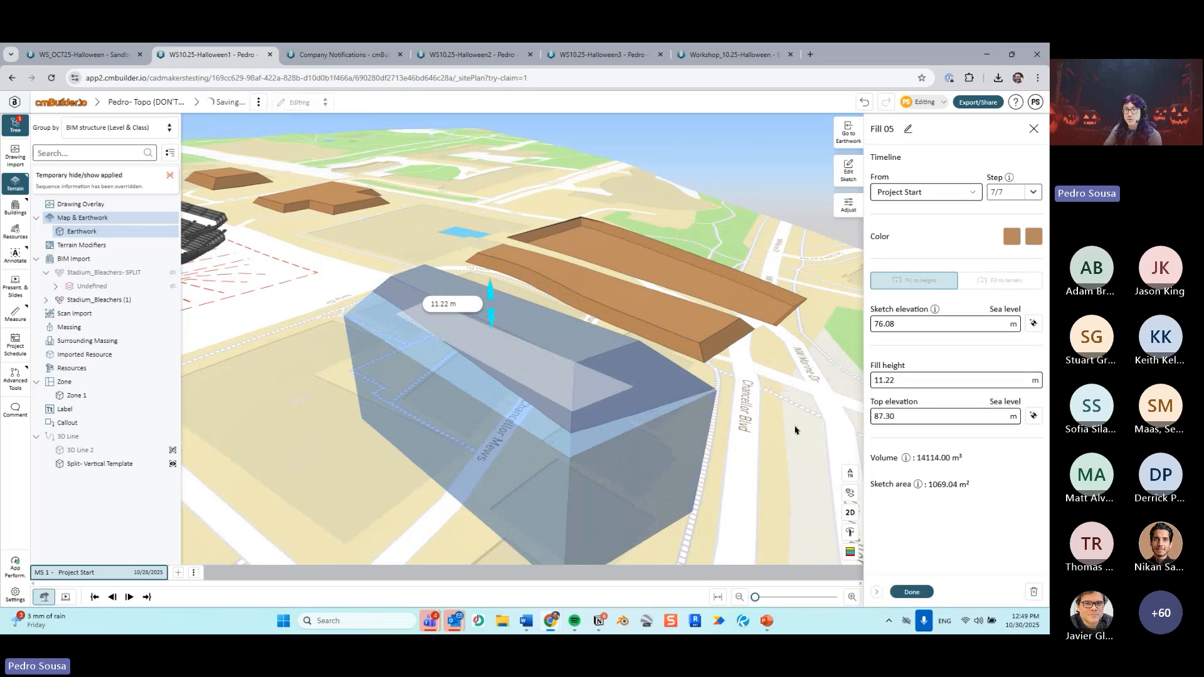
left_click(912, 417)
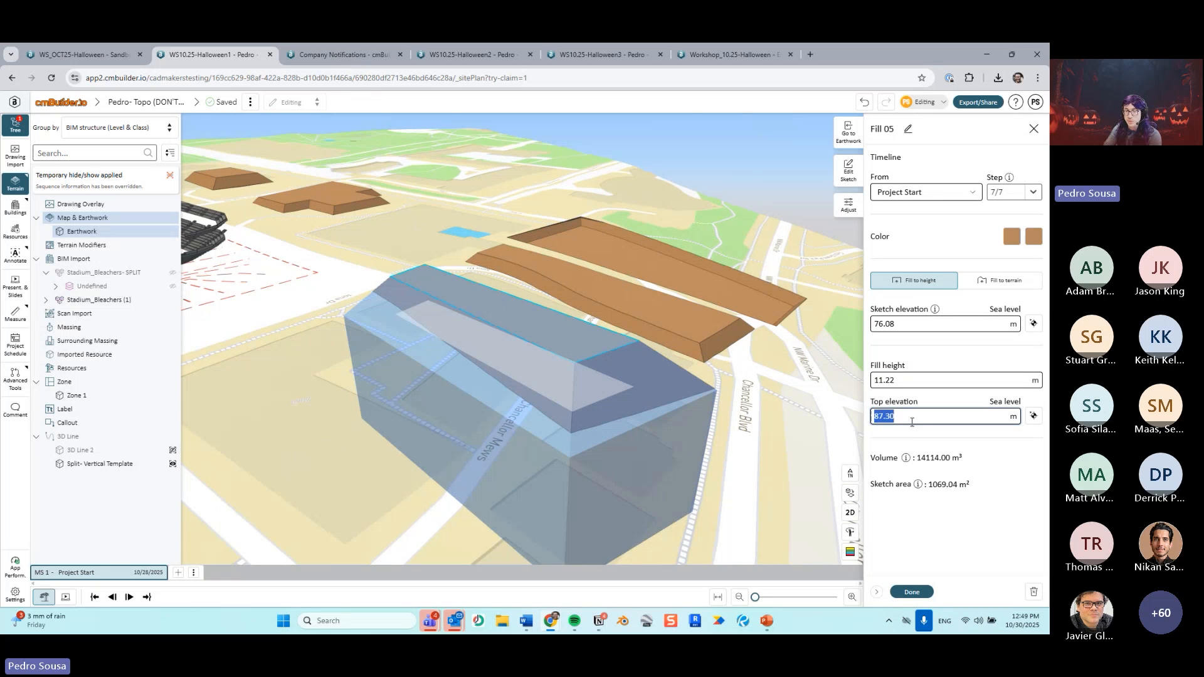
left_click(912, 591)
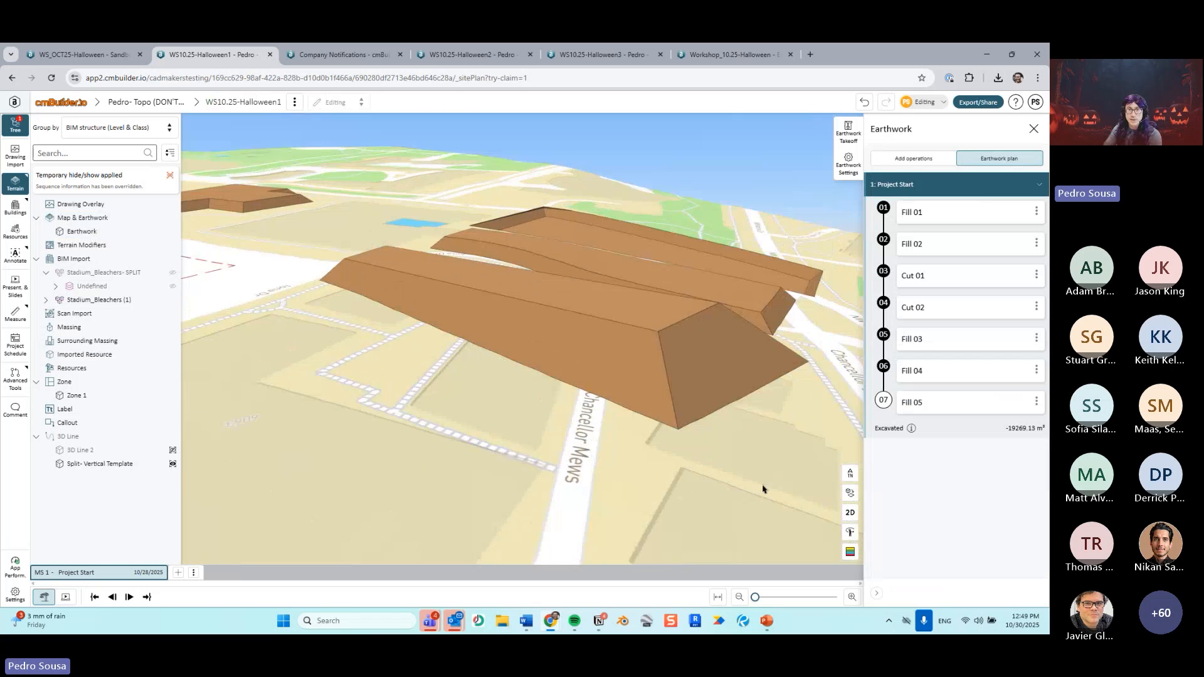
Step: Create an earthwork cut by sketching a long four-sided outline of about 839 m² on the flat top of Fill 05
right_click_drag(319, 384, 364, 381)
right_click_drag(500, 400, 482, 407)
left_click(911, 161)
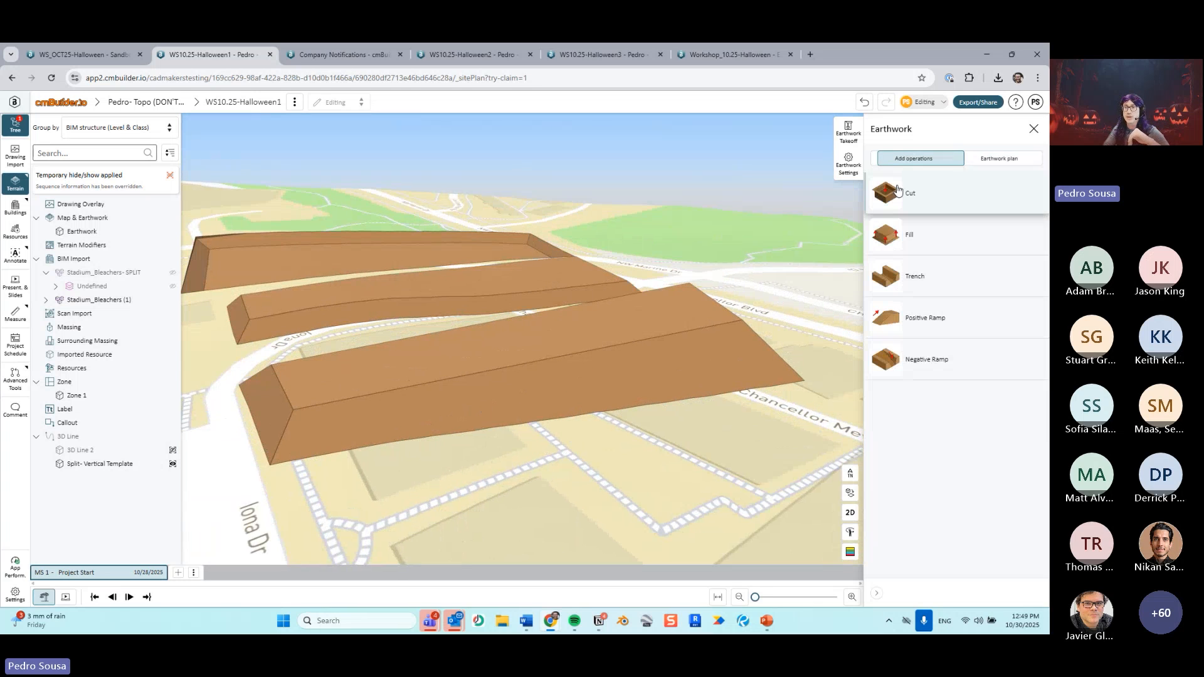
left_click(903, 195)
mouse_move(800, 285)
right_mouse_down()
mouse_move(779, 344)
mouse_move(588, 375)
right_mouse_up()
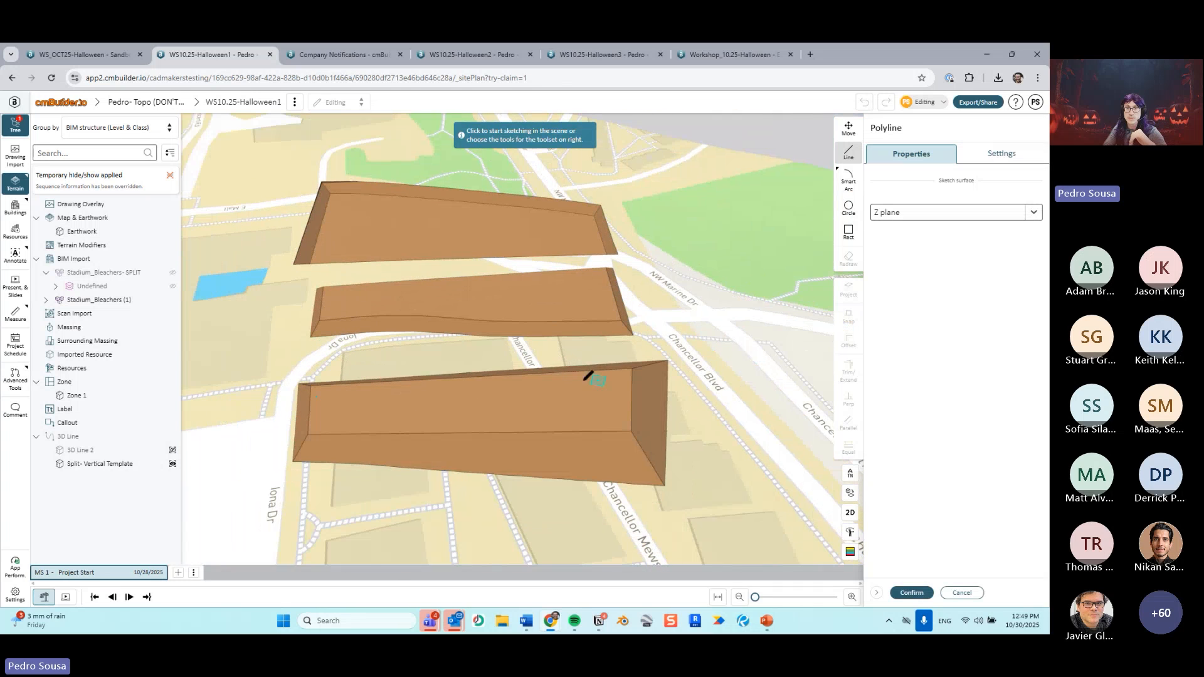
left_click(315, 388)
left_click(314, 432)
left_click(624, 423)
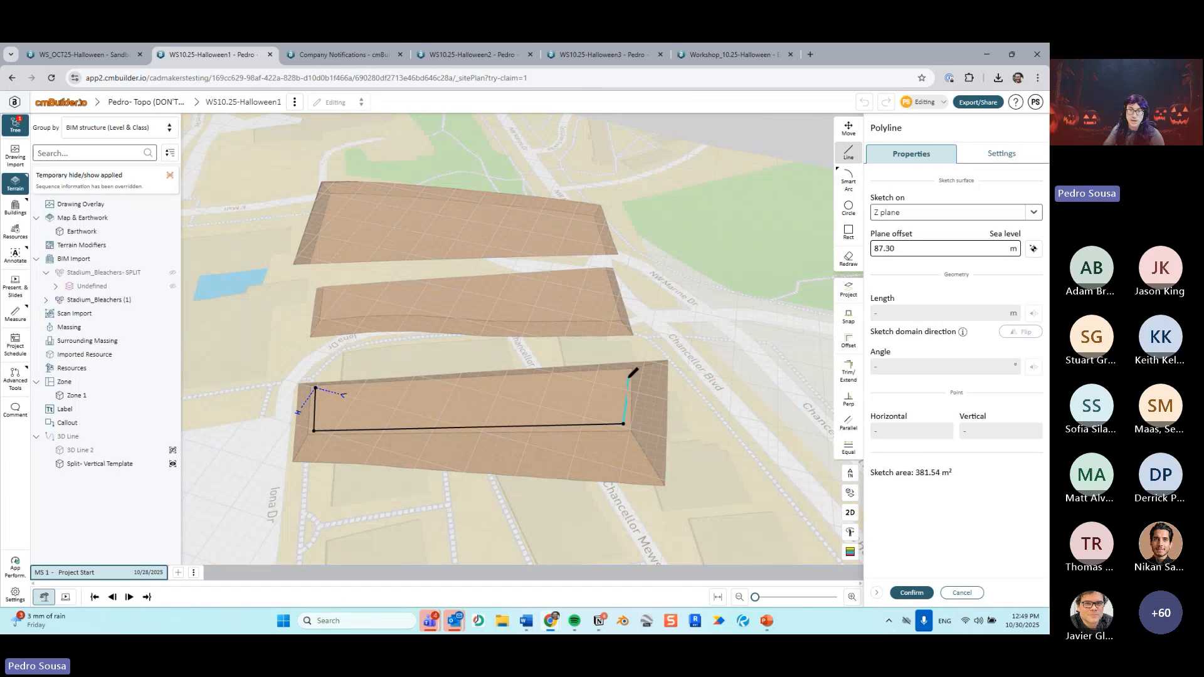
left_click(626, 377)
left_click(316, 388)
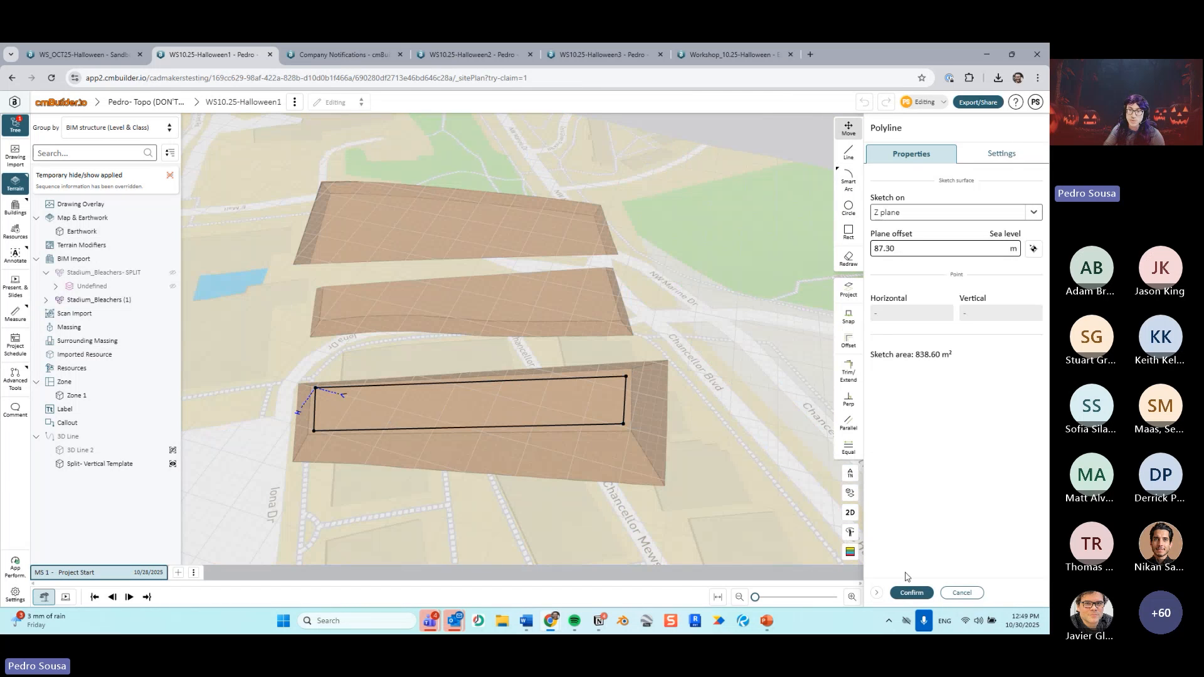
right_click_drag(702, 449, 662, 407)
scroll(686, 423, "up", 2)
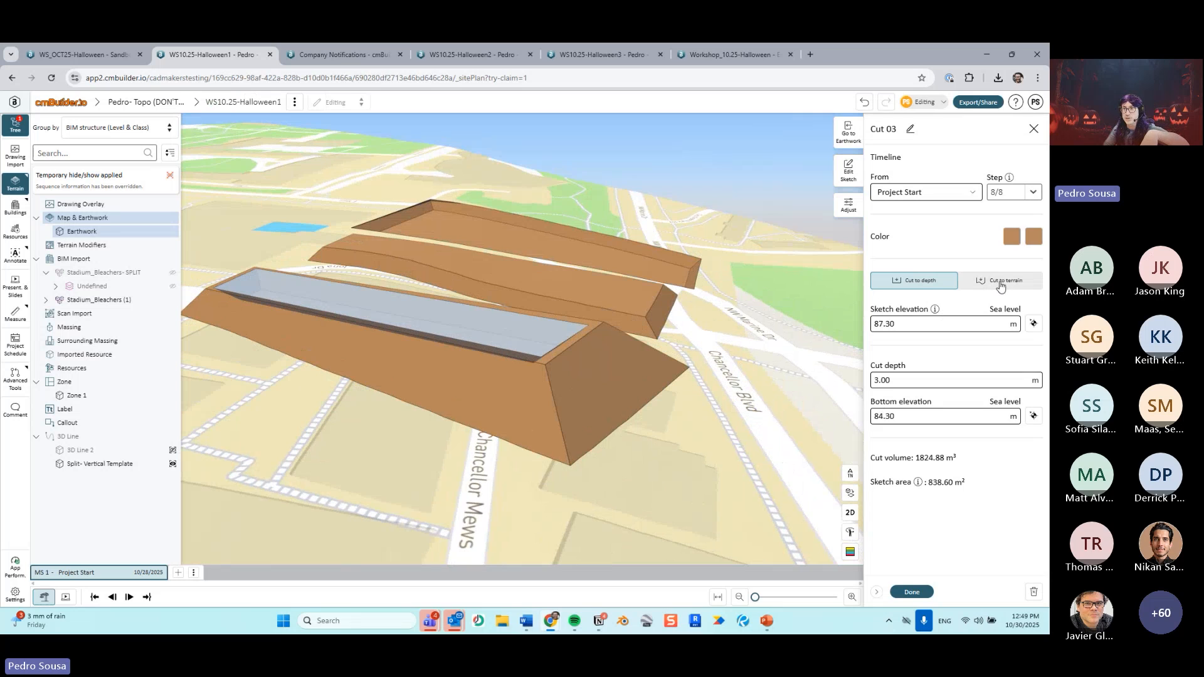
left_click(919, 592)
Step: Review Fill 05's fill height and elevations from the earthwork plan
left_click(988, 162)
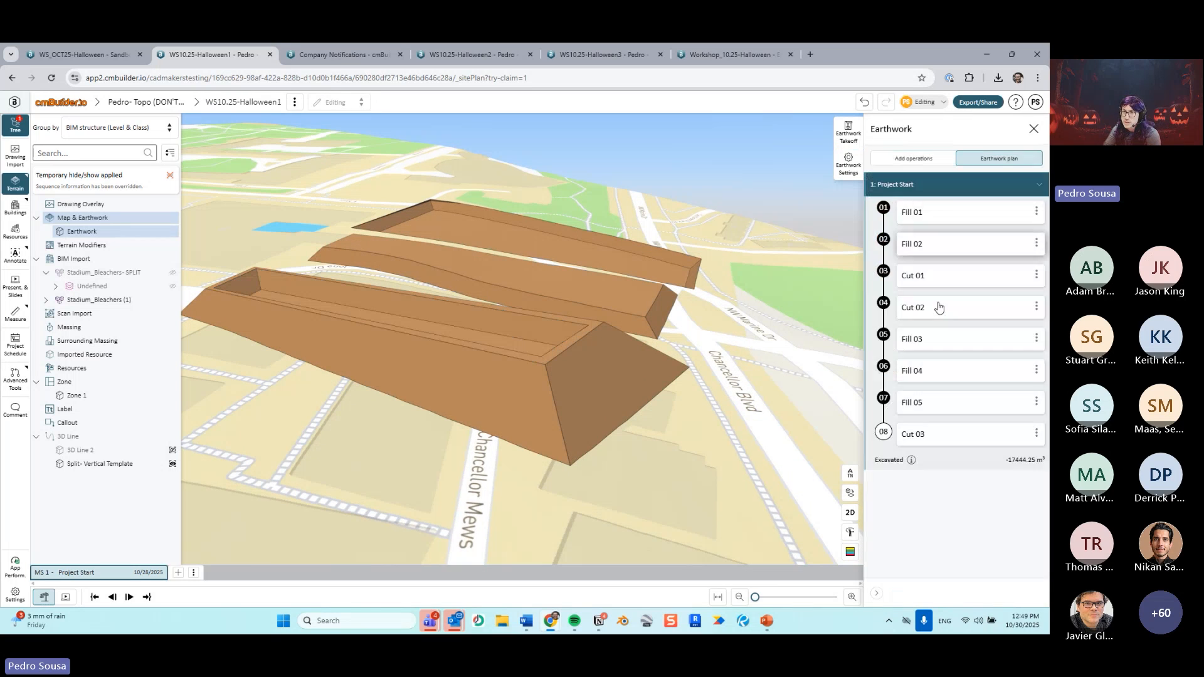
left_click(916, 402)
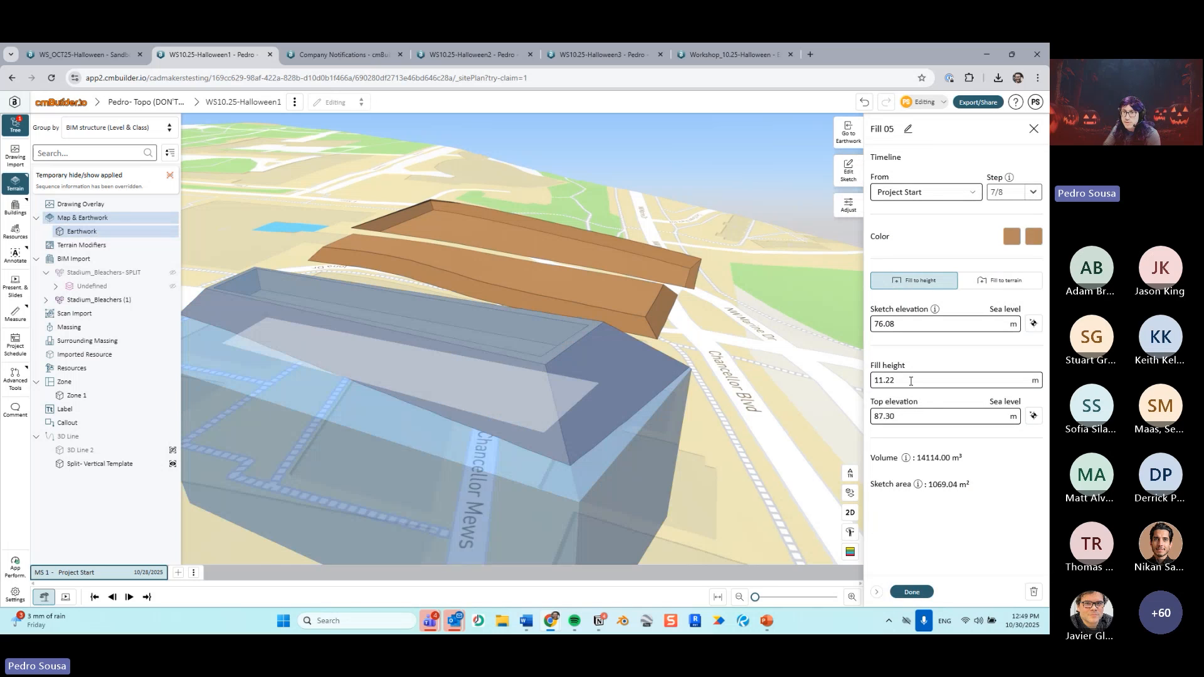
left_click(911, 381)
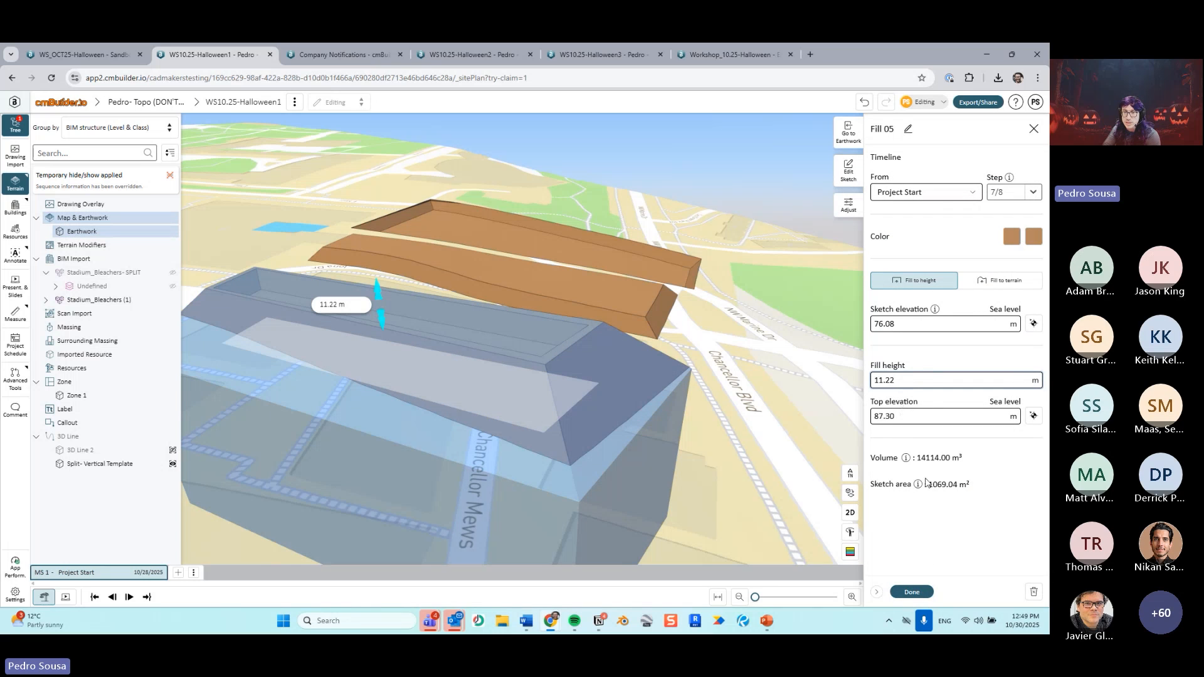
left_click(912, 592)
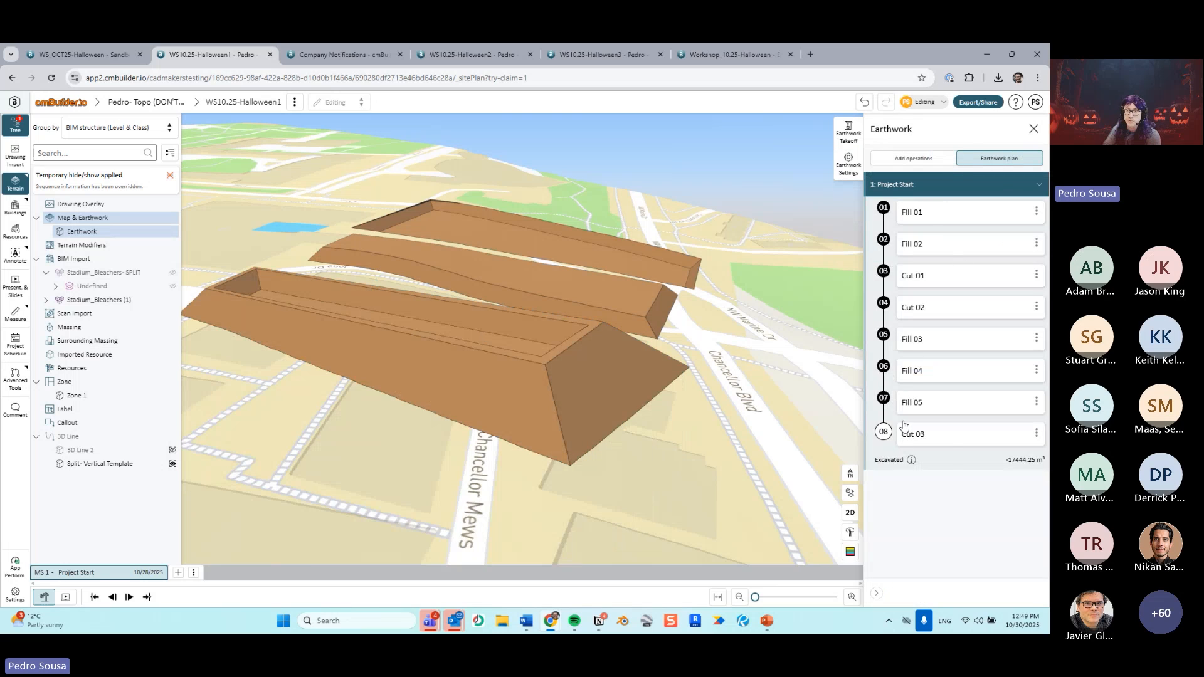
Step: Switch Cut 03 to cut to terrain with a 3 m offset and finish the operation
left_click(950, 439)
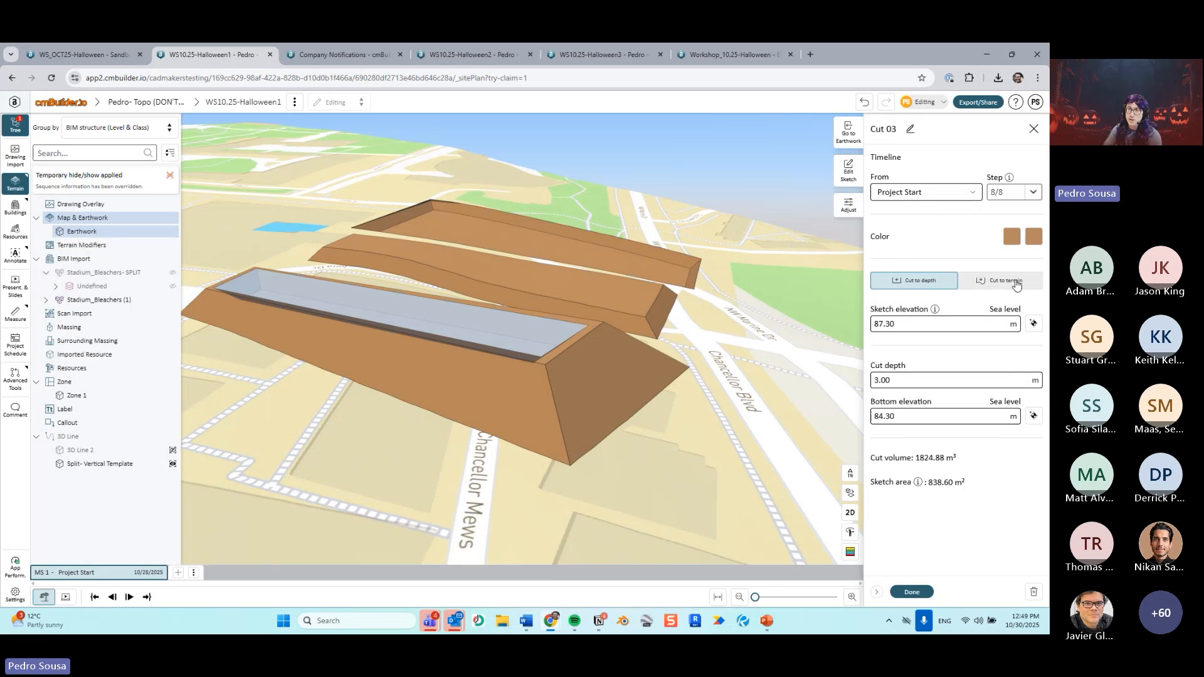
left_click(1017, 281)
left_click(949, 324)
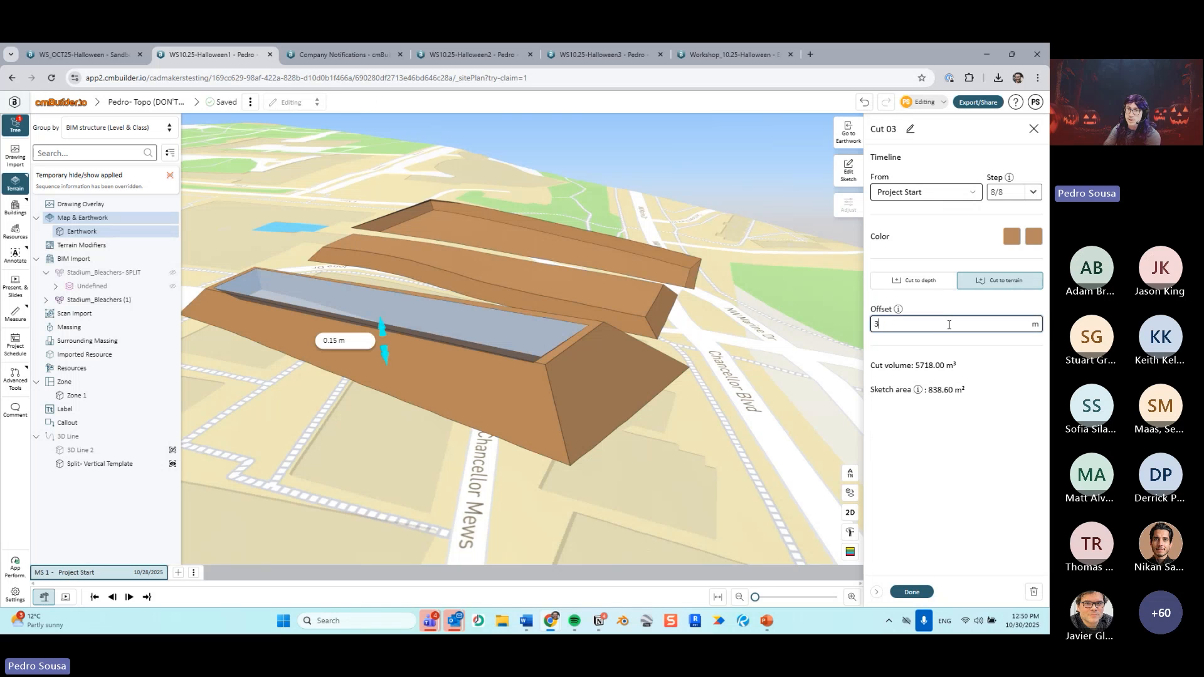
key("Return")
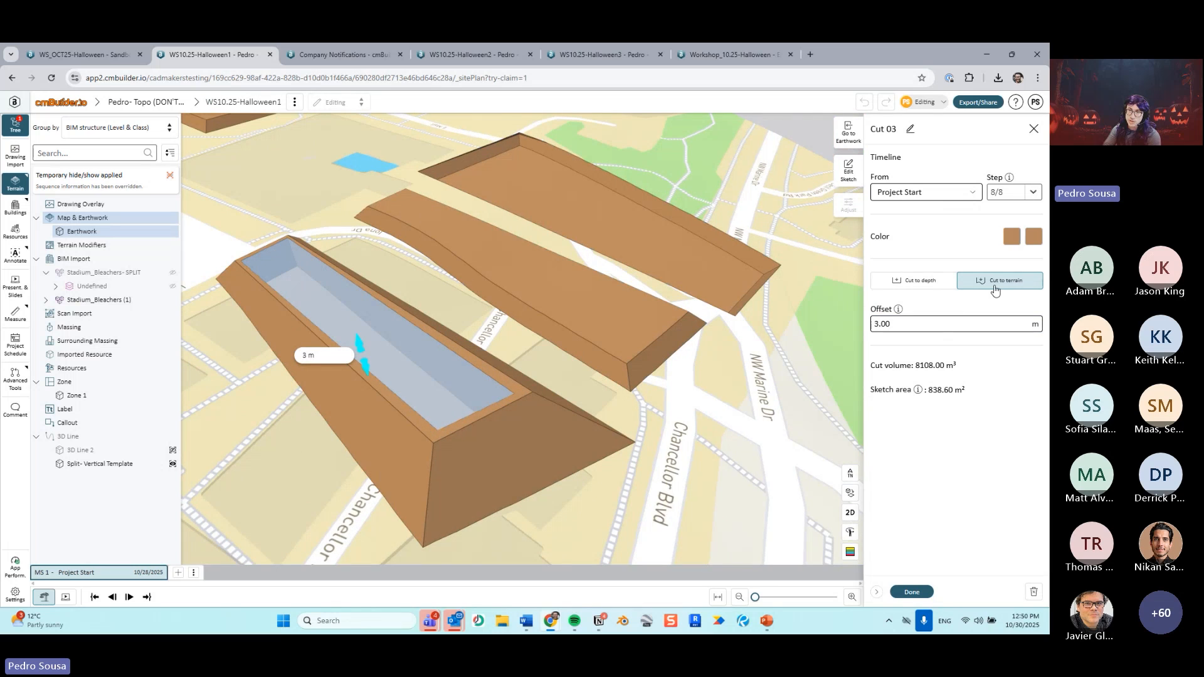
middle_click_drag(788, 405, 702, 354)
left_click(912, 591)
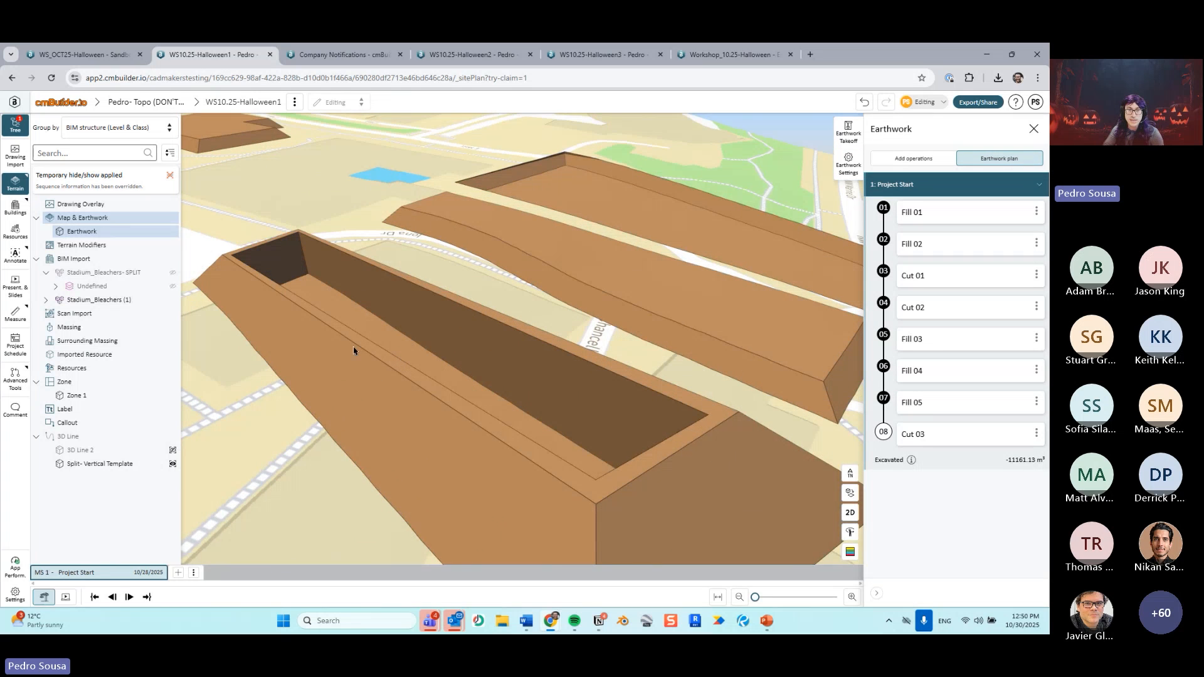
Step: Examine how the floor of the cut inside the new fill follows the sloped terrain
middle_click_drag(354, 350, 369, 344)
scroll(608, 363, "up", 3)
middle_click_drag(608, 363, 670, 394)
key("ctrl")
key("ctrl")
key("ctrl")
key("ctrl")
key("ctrl")
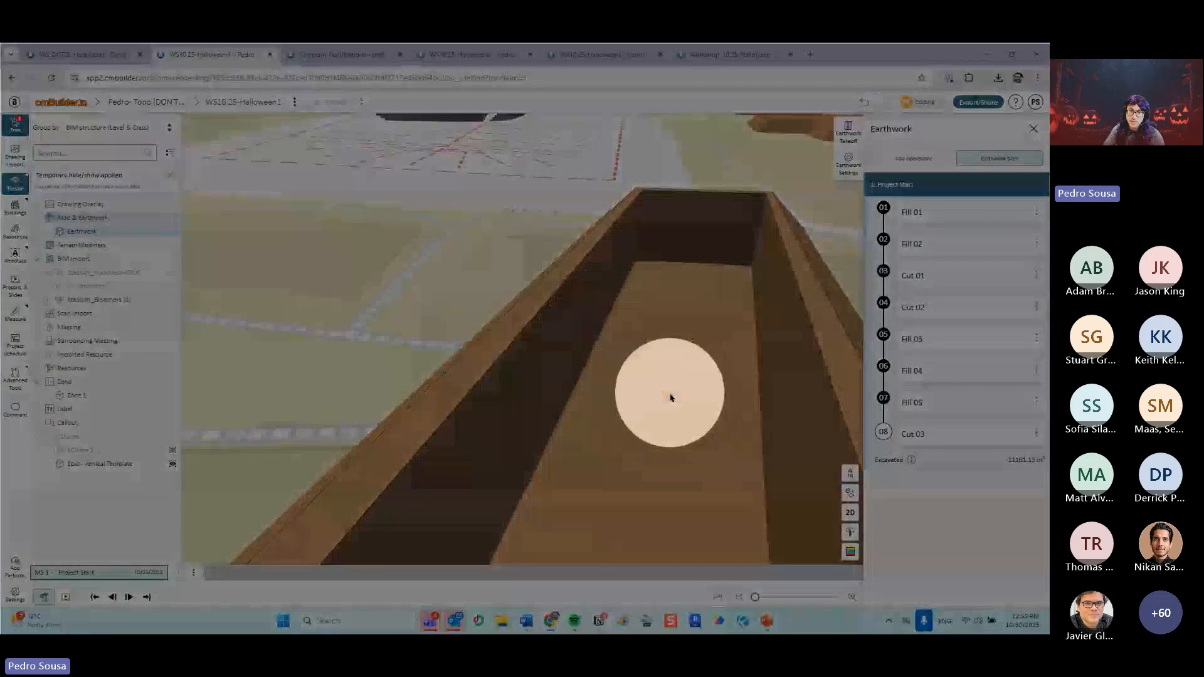
middle_click_drag(414, 299, 595, 370)
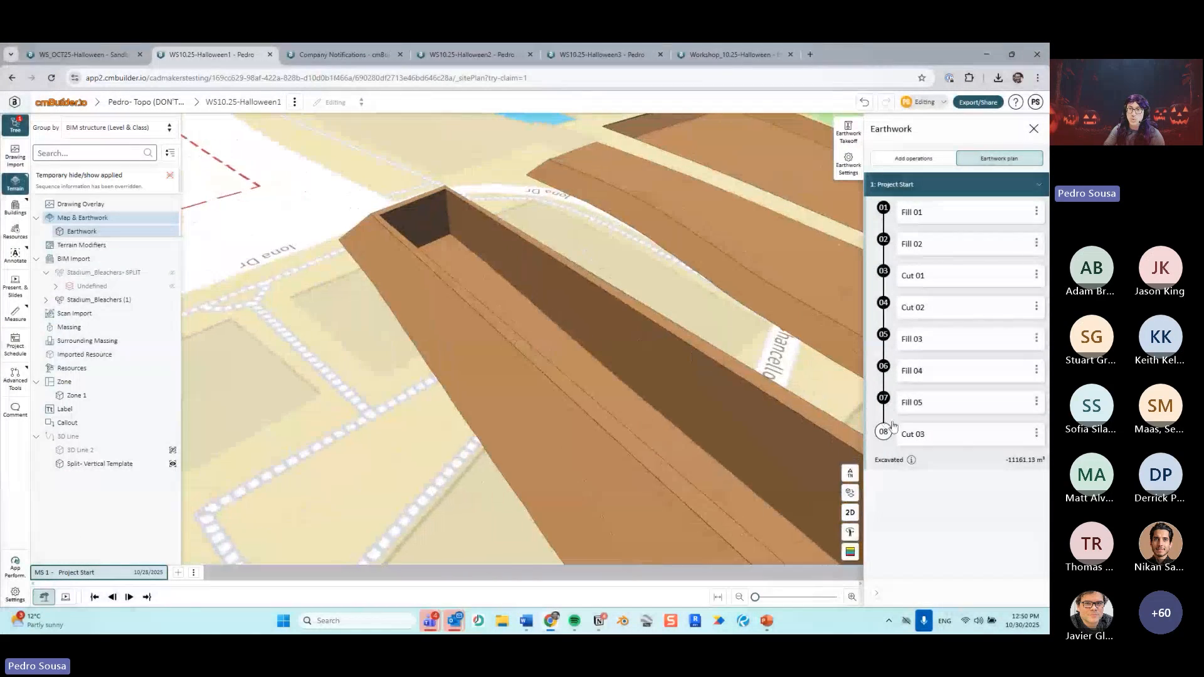
Step: Enlarge Cut 03's outline to about 3,861 m² by moving its four corners outside the footprint of Fill 05
left_click(903, 435)
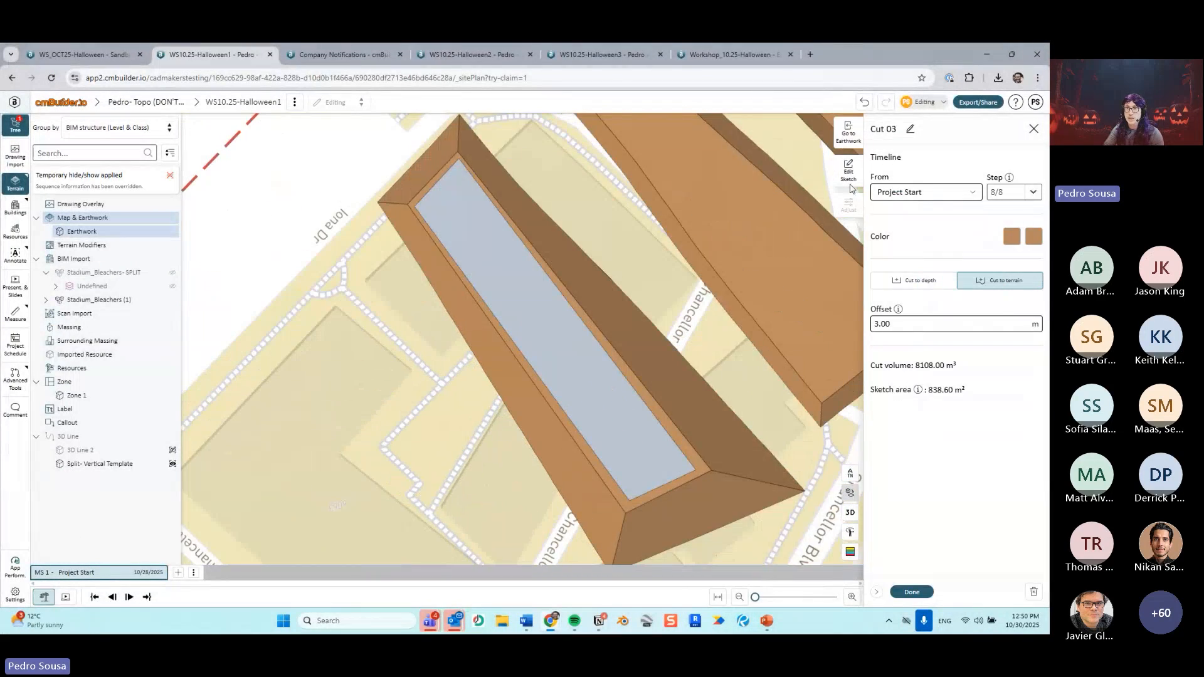
left_click(847, 168)
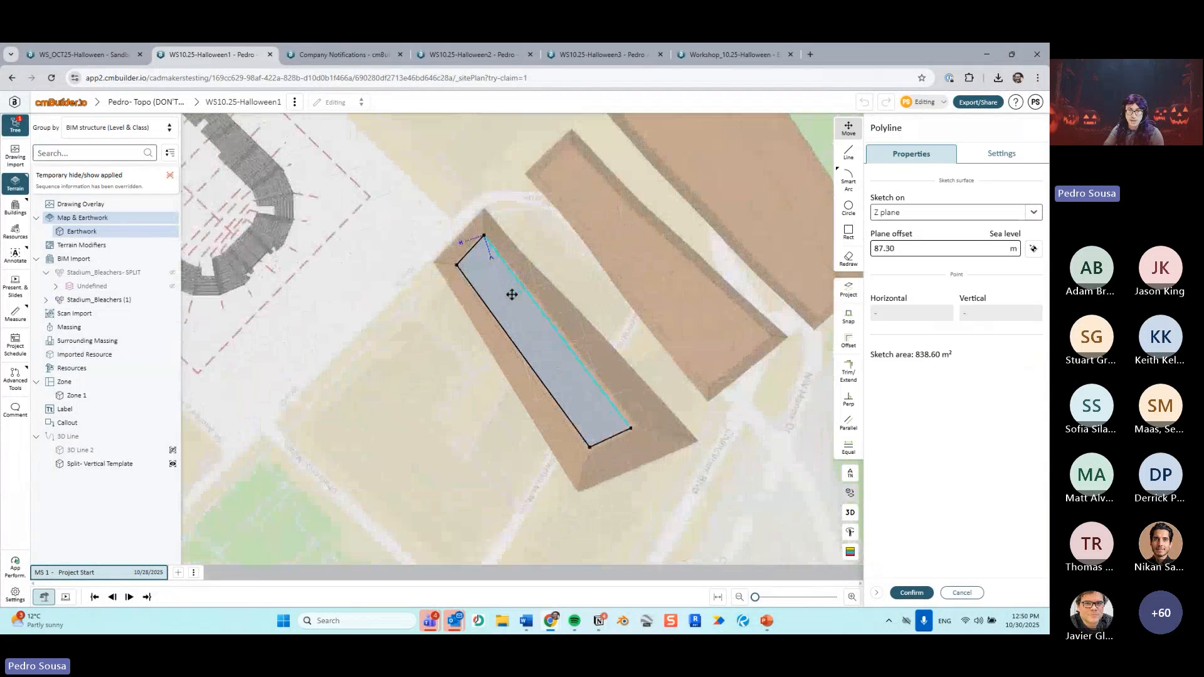
left_click_drag(484, 236, 482, 222)
left_click_drag(452, 271, 403, 254)
left_click_drag(593, 447, 571, 507)
left_click_drag(631, 428, 742, 446)
left_click(912, 593)
Step: Set Cut 03's terrain offset to -3 m
left_click(912, 319)
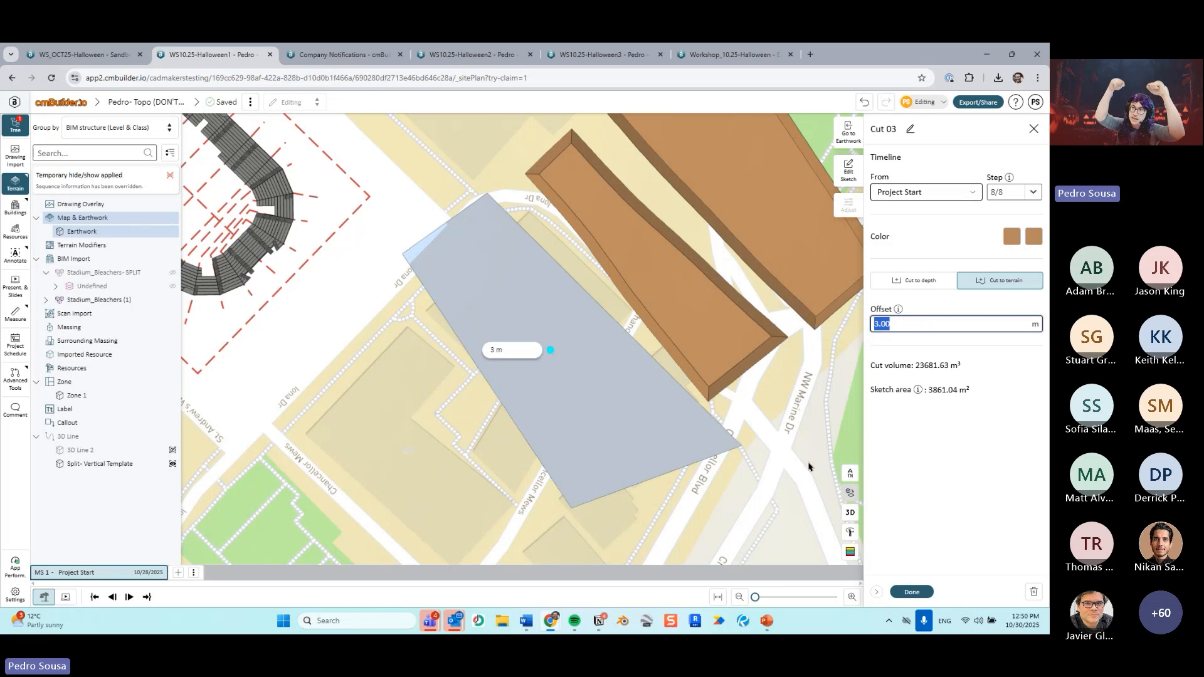
left_click(913, 324)
double_click(875, 324)
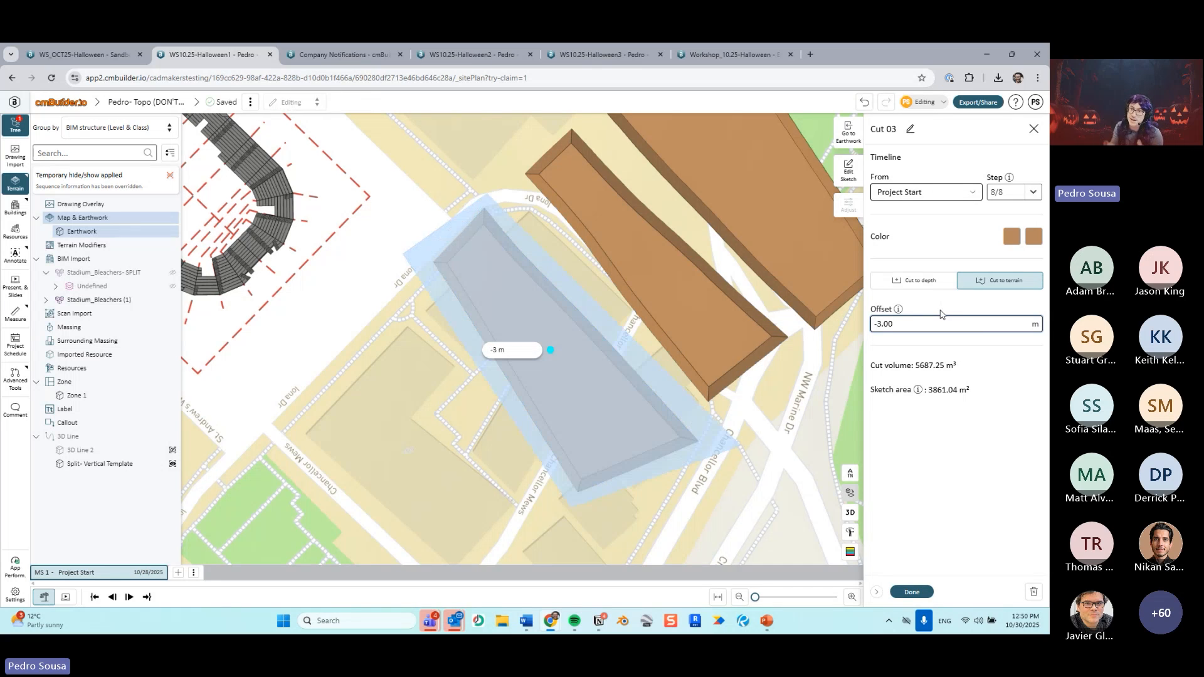
Step: Finish editing Cut 03 and examine how the sloped fills and cuts follow the terrain from several sides
left_click(912, 592)
left_click_drag(760, 511, 792, 473)
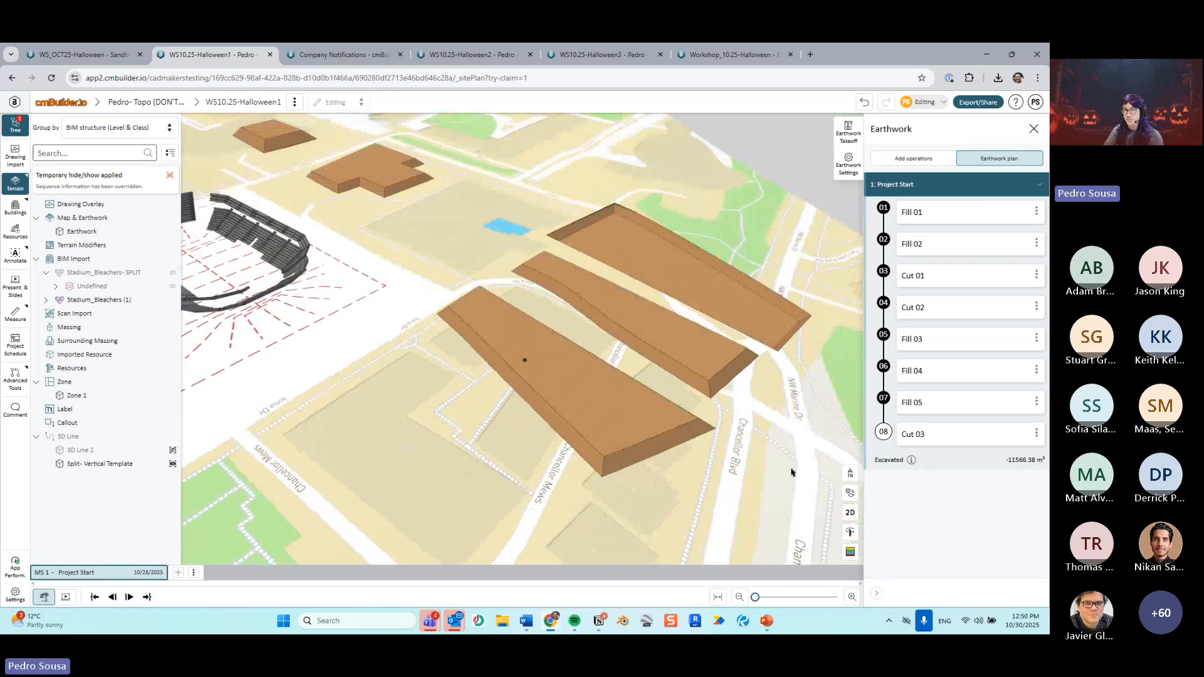
scroll(583, 427, "up", 3)
left_click_drag(583, 427, 706, 395)
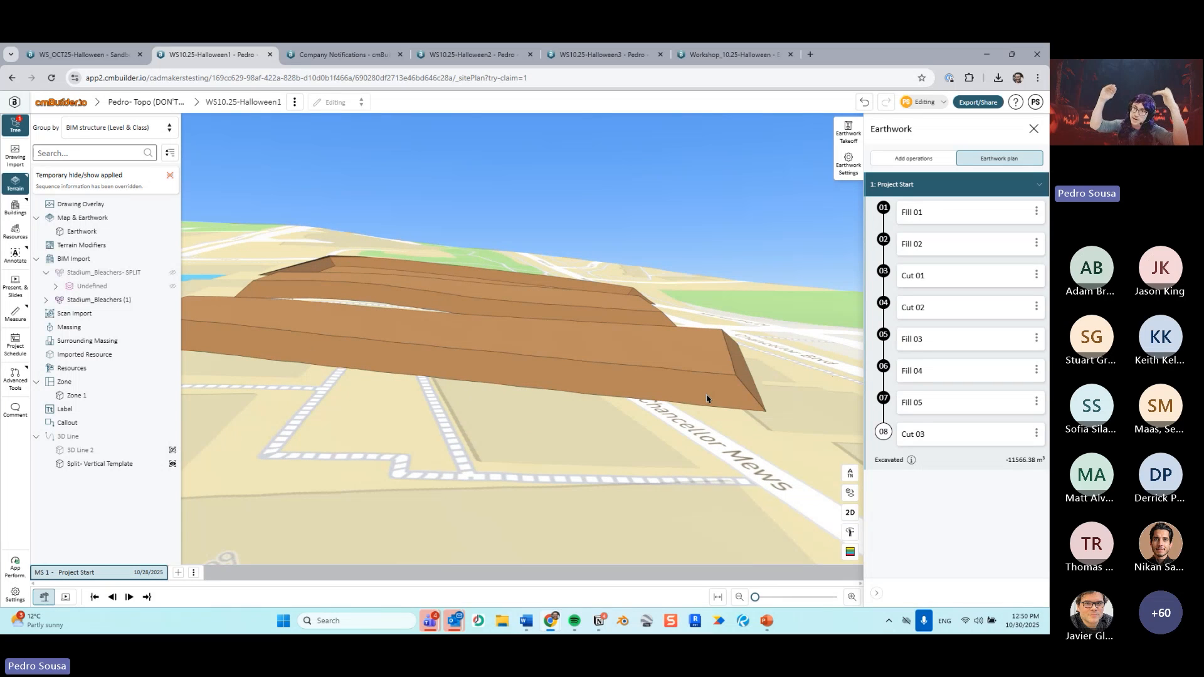
left_click_drag(706, 398, 604, 312)
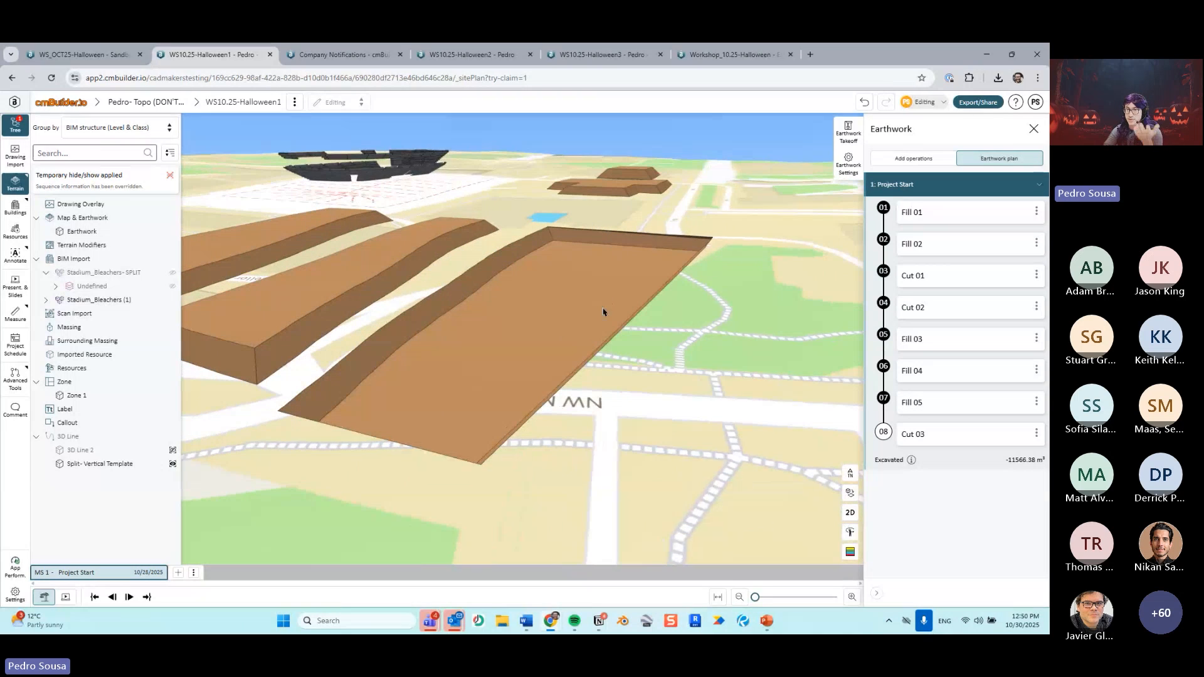
scroll(533, 392, "down", 5)
left_click_drag(498, 393, 726, 354)
Step: Add a cut operation with a four-cornered outline of about 872 m² on the open ground across Chancellor Mews from the fills
left_click(923, 163)
scroll(548, 398, "up", 3)
left_click(900, 197)
left_click(293, 325)
left_click(234, 368)
left_click(526, 526)
left_click(621, 442)
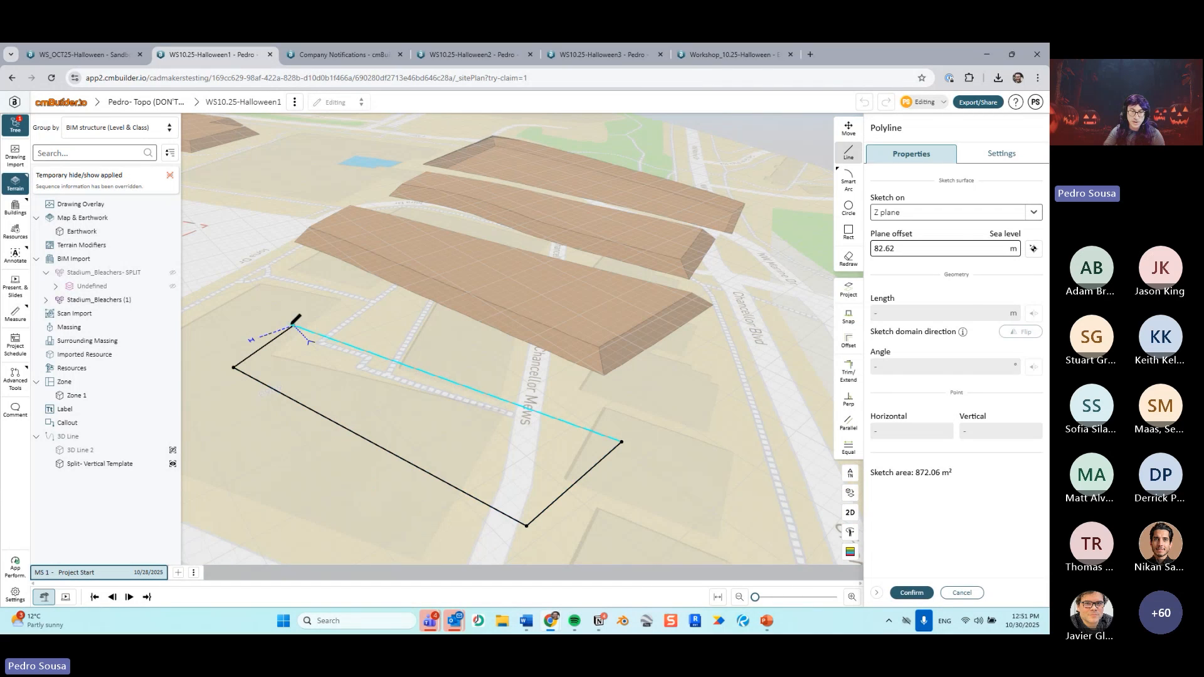
left_click(294, 324)
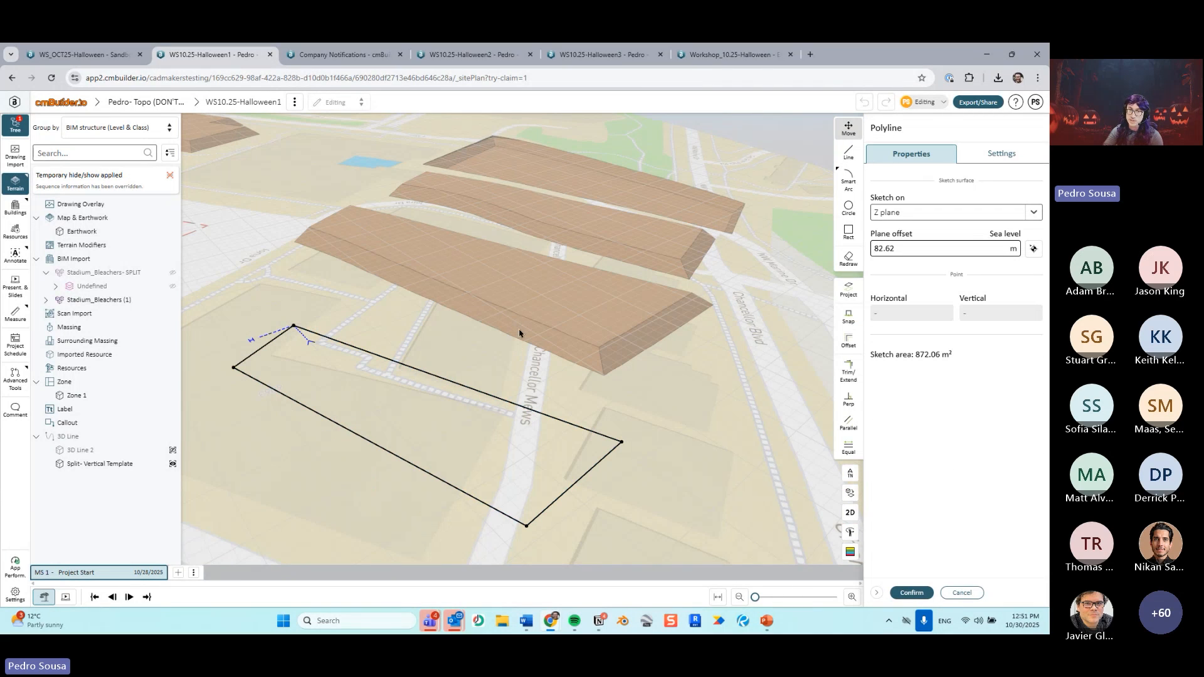
left_click(912, 592)
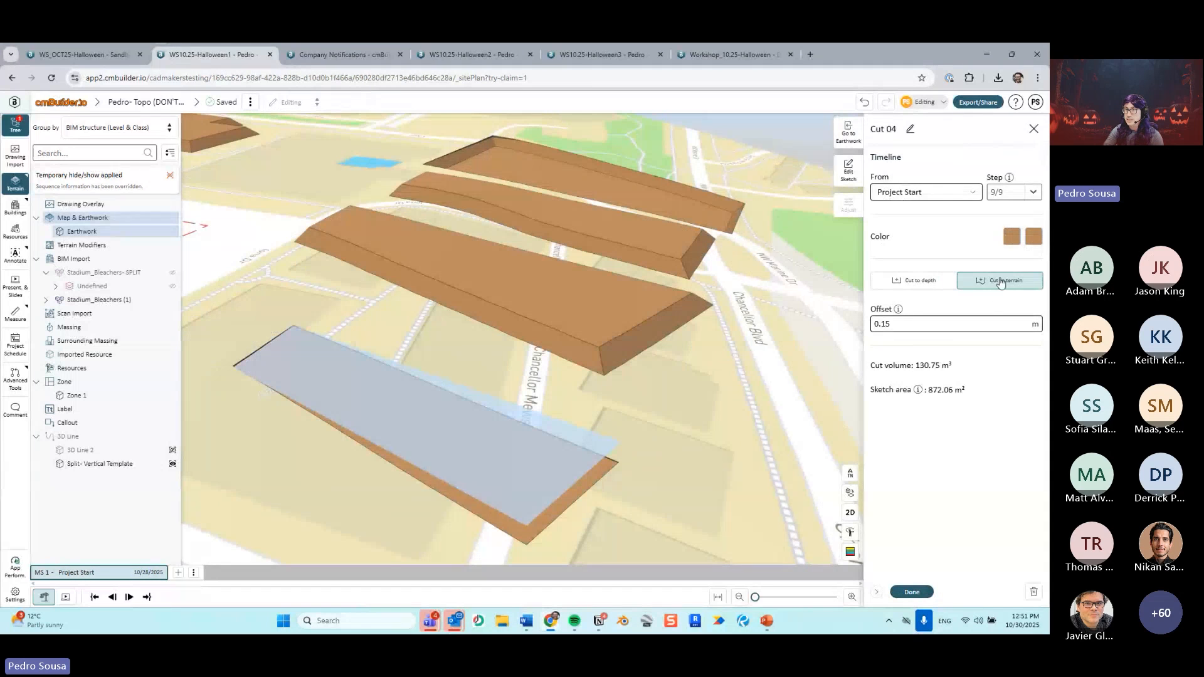
Step: Switch the new cut to cut to depth with a bottom elevation of 75 m
left_click(990, 324)
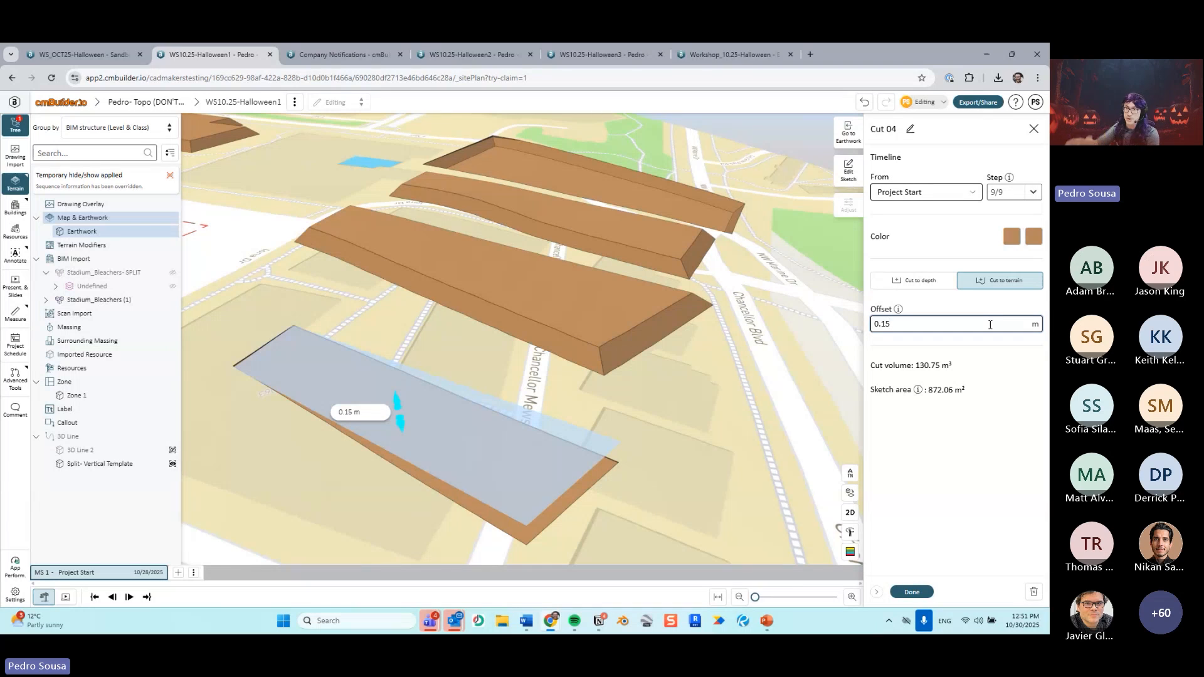
left_click(917, 280)
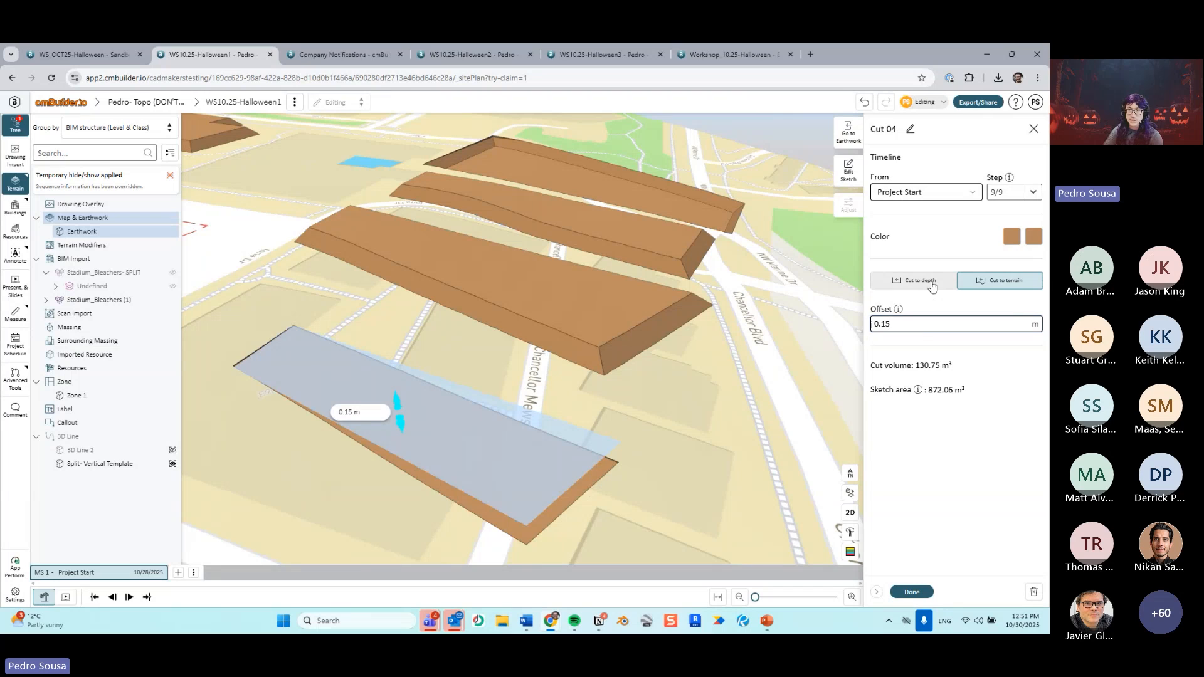
double_click(921, 414)
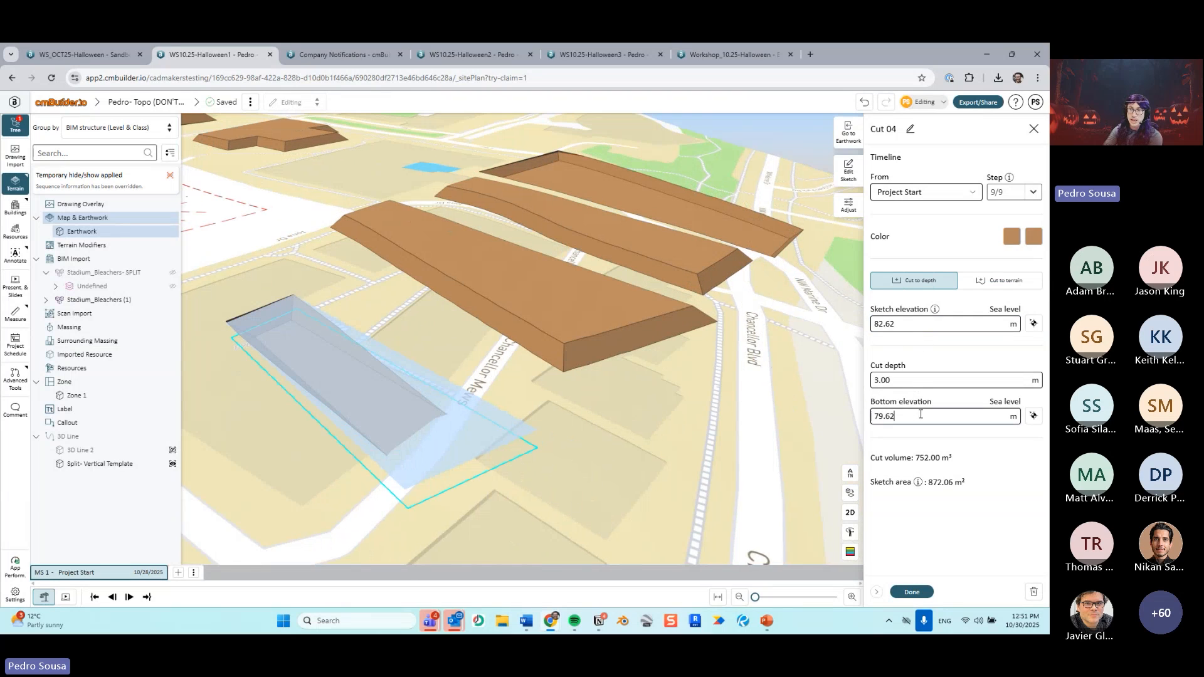
type("75")
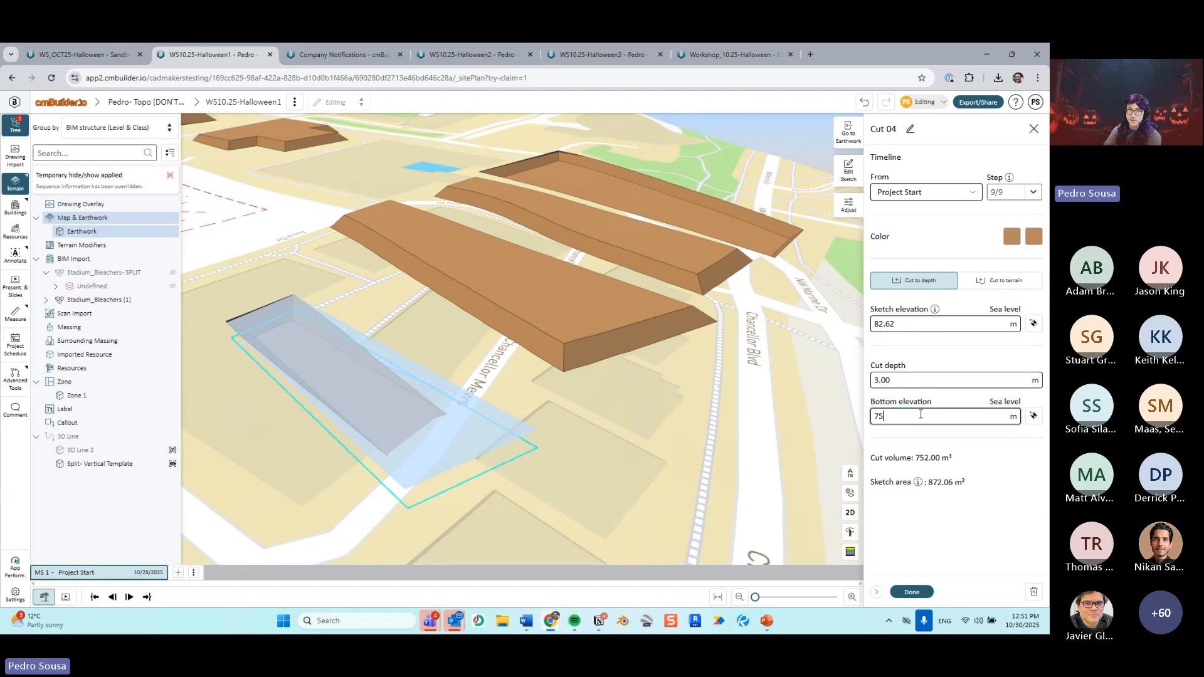
key("Return")
Step: Slope all four walls of the cut outward at a 1:1 ratio and finish the operation
middle_click_drag(649, 437, 597, 453)
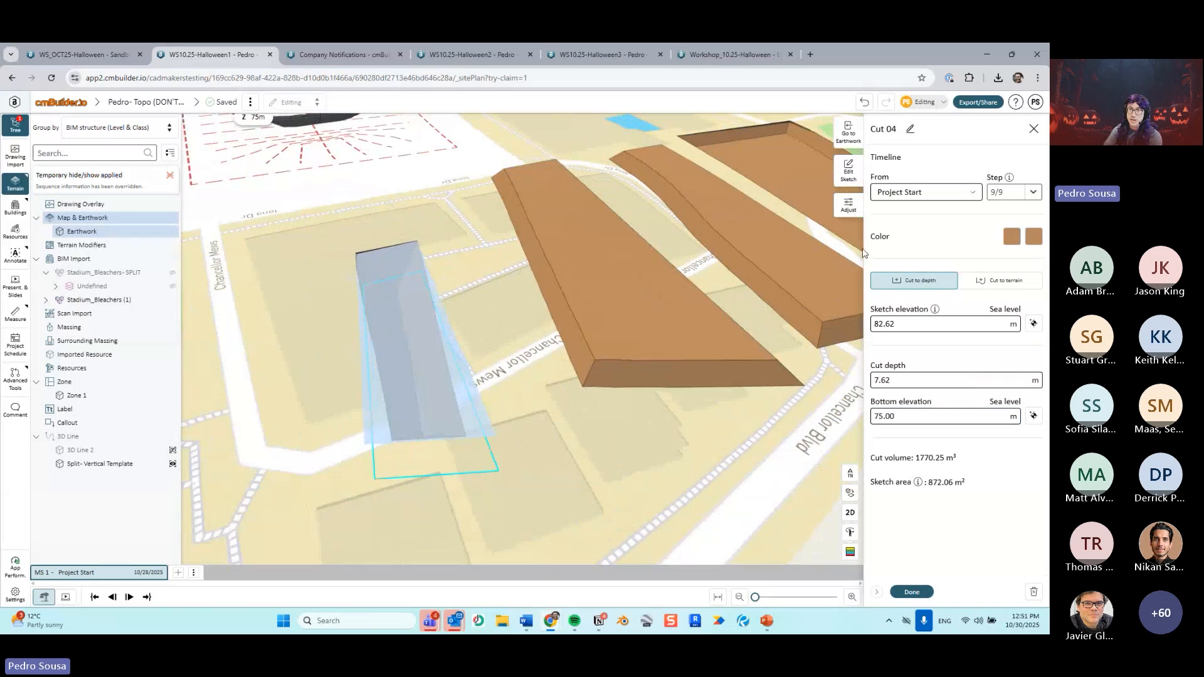
left_click(849, 203)
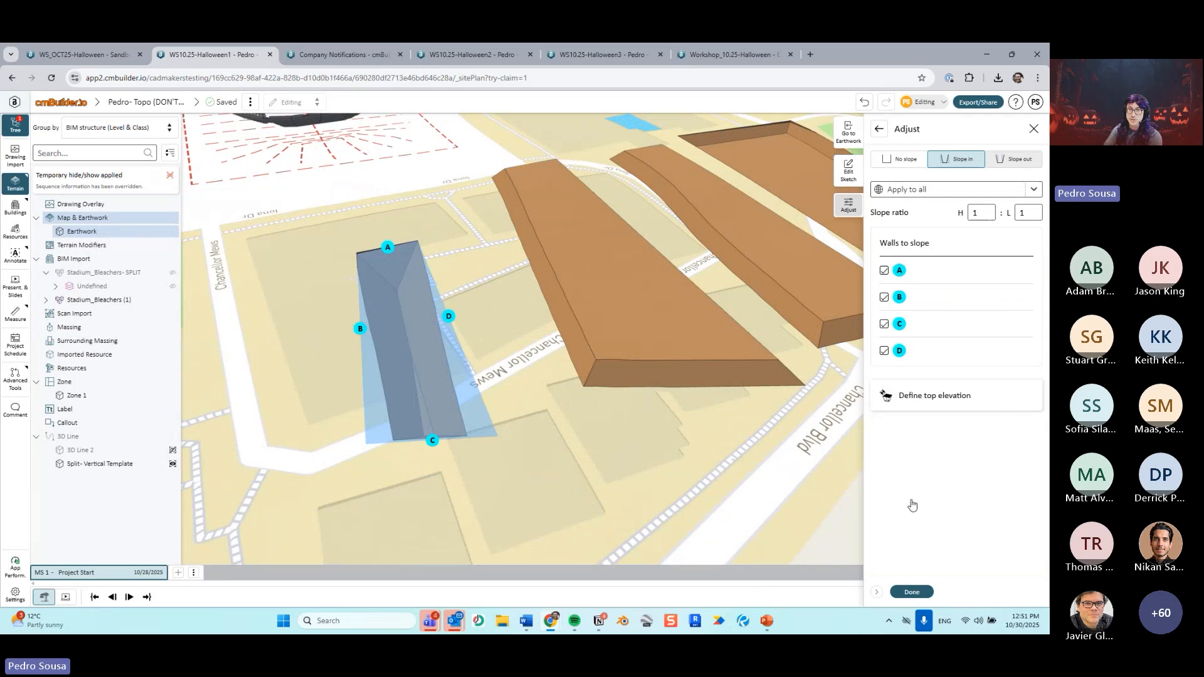
left_click(912, 591)
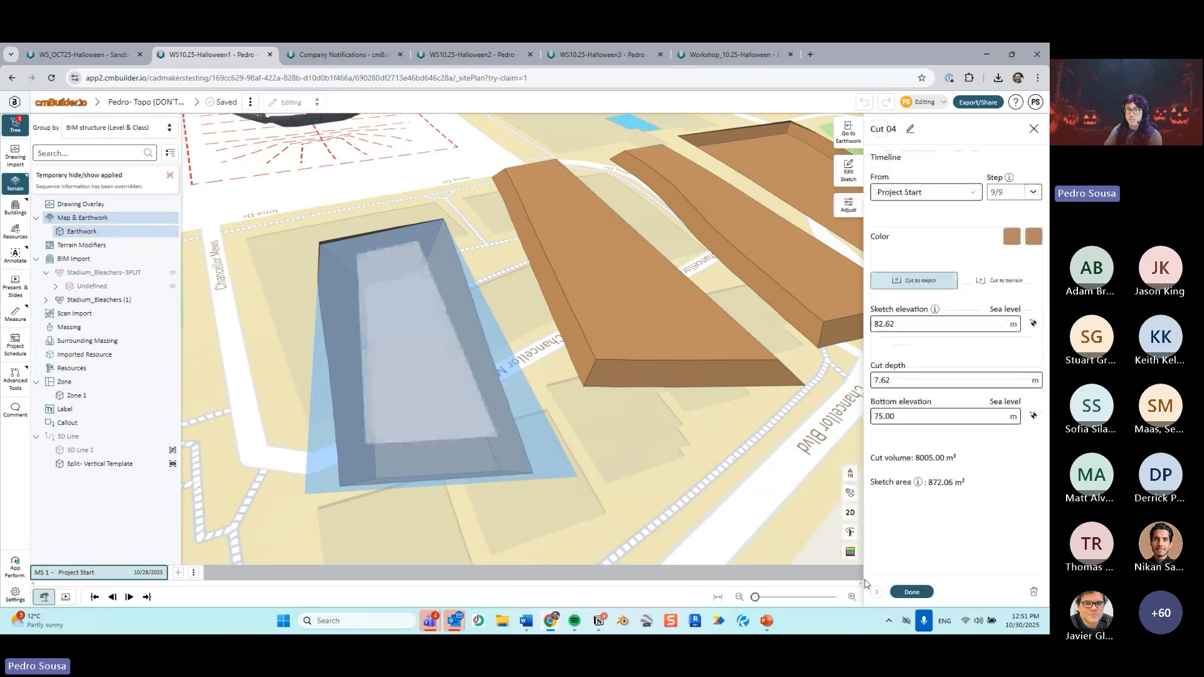
left_click(913, 592)
left_click_drag(405, 356, 434, 382)
scroll(453, 384, "up", 3)
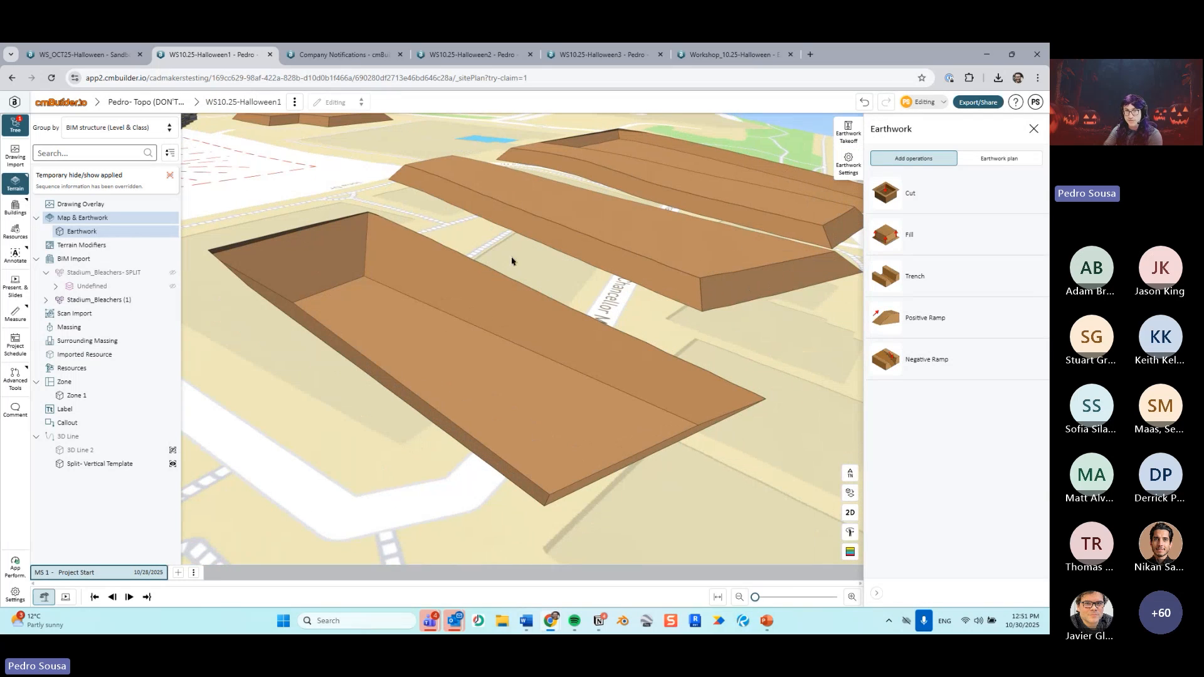
Step: Add a fill operation with a four-cornered outline of about 2,616 m² enclosing the new cut
left_click(897, 236)
left_click(442, 241)
left_click(606, 520)
left_click(444, 549)
left_click(323, 294)
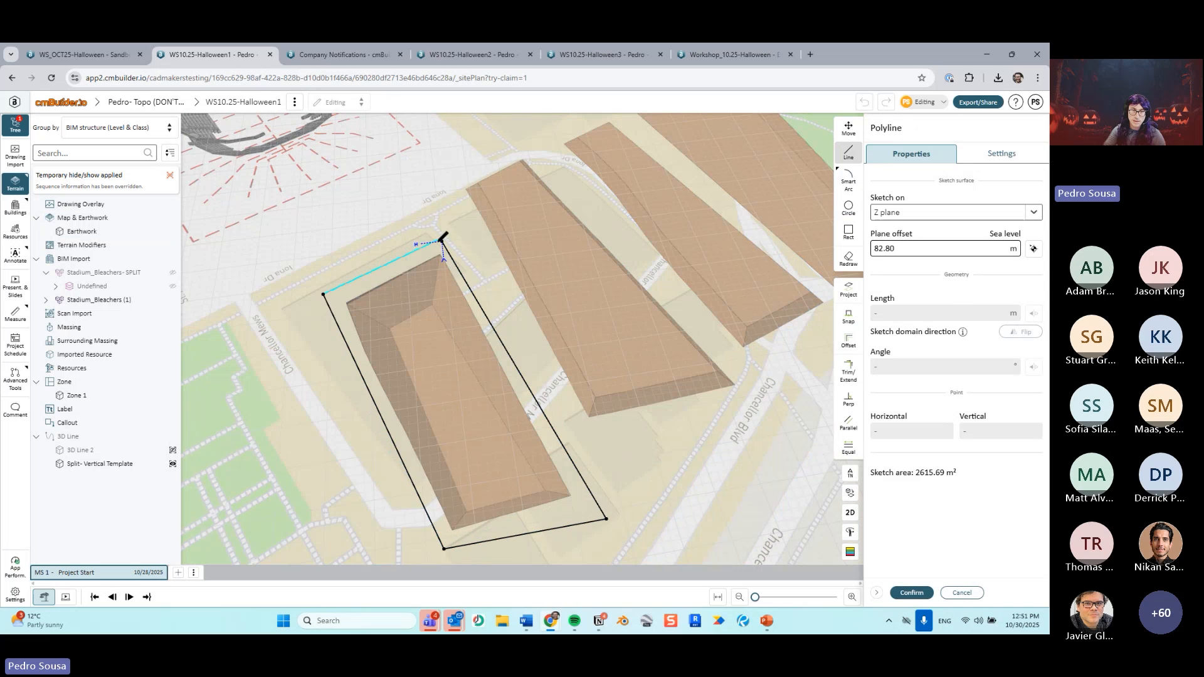
left_click(442, 241)
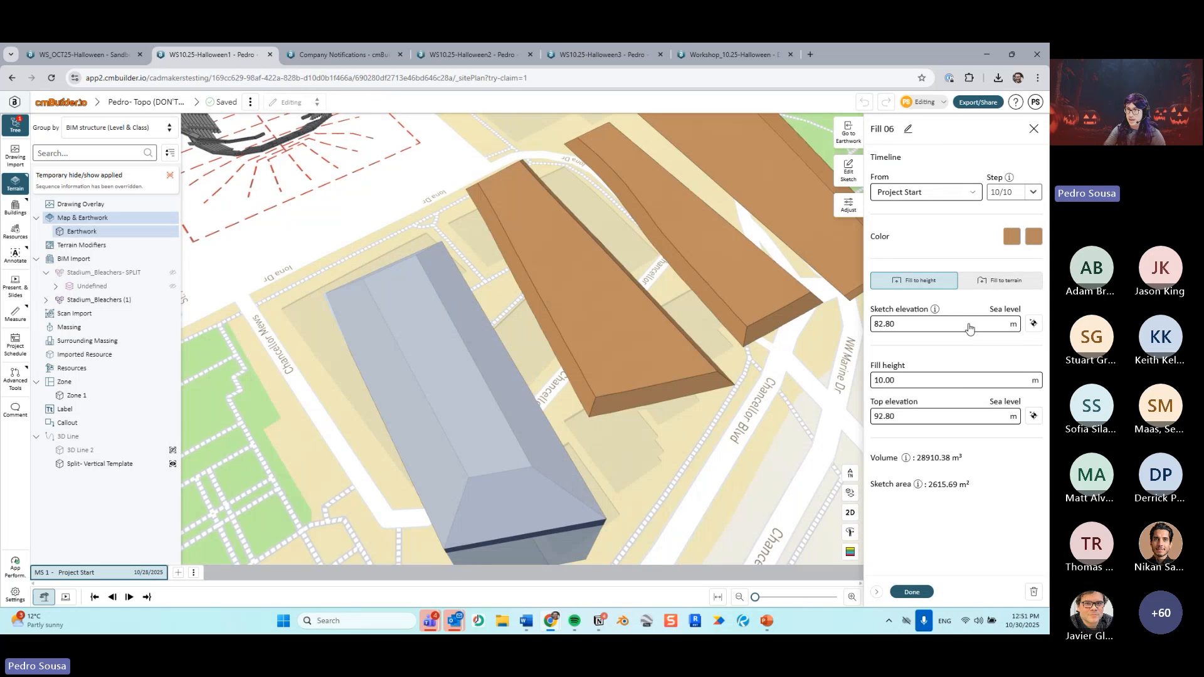
Step: Switch Fill 06 to fill to terrain with a 3 m offset
left_click(997, 283)
left_click(952, 323)
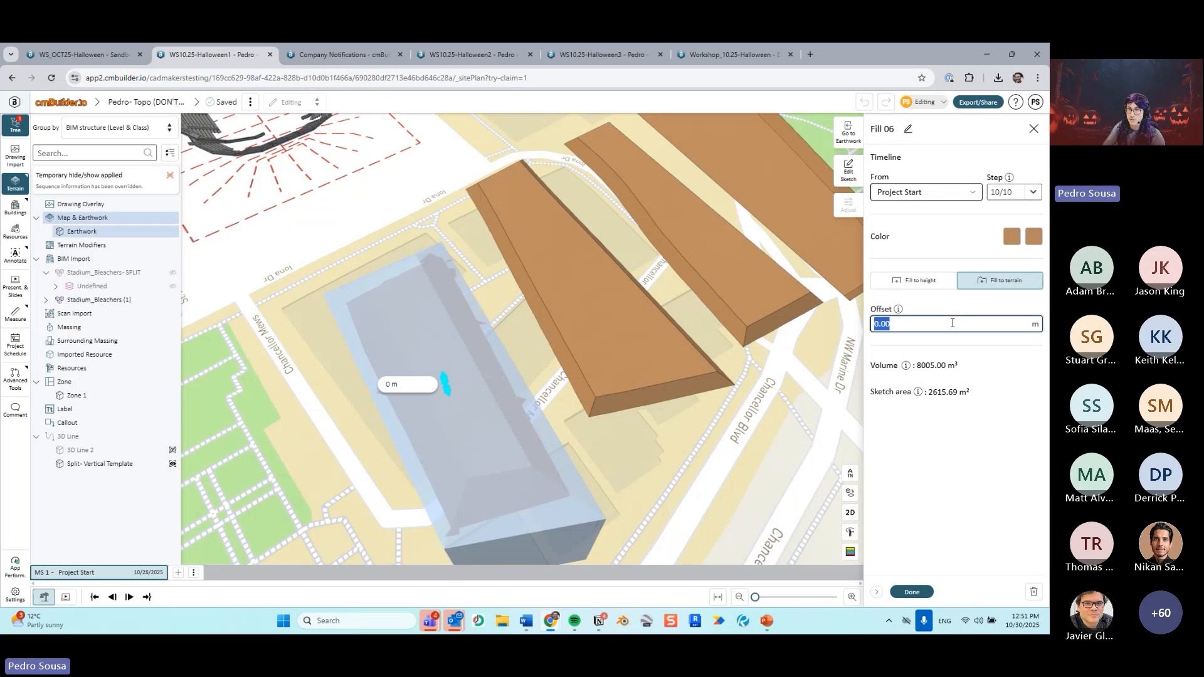
type("3")
key("Return")
middle_click_drag(749, 480, 766, 441)
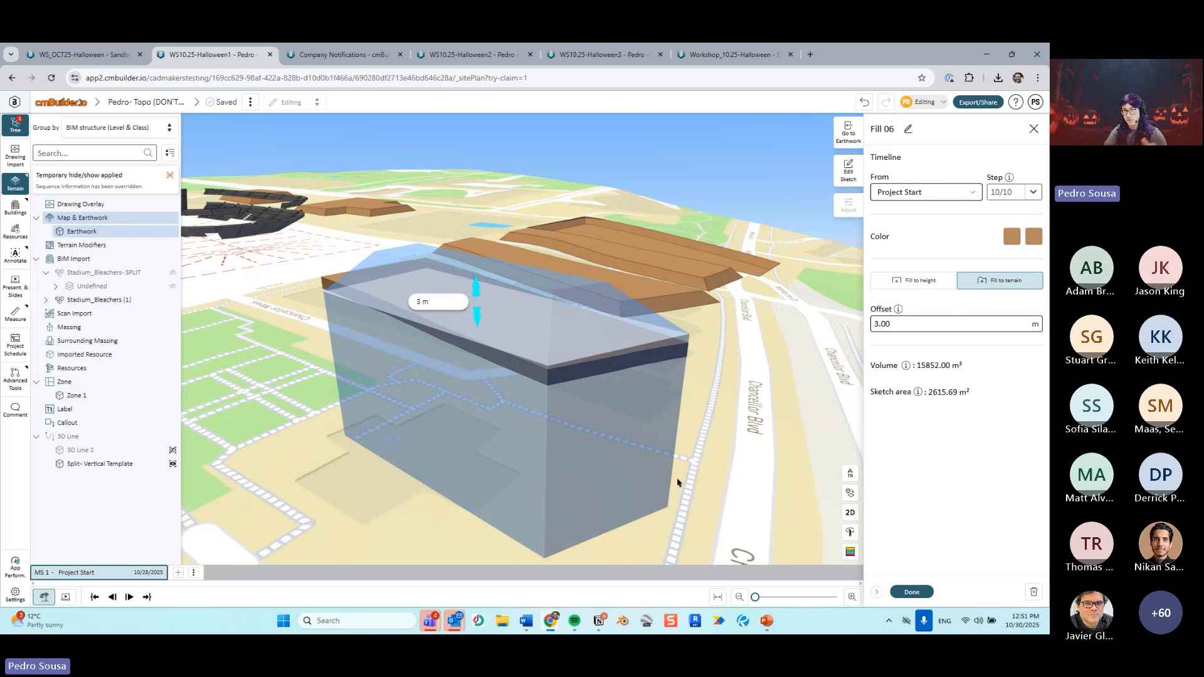
Step: Set Fill 06's terrain offset to -3 m and finish the operation
middle_click_drag(677, 484, 844, 344)
left_click(905, 322)
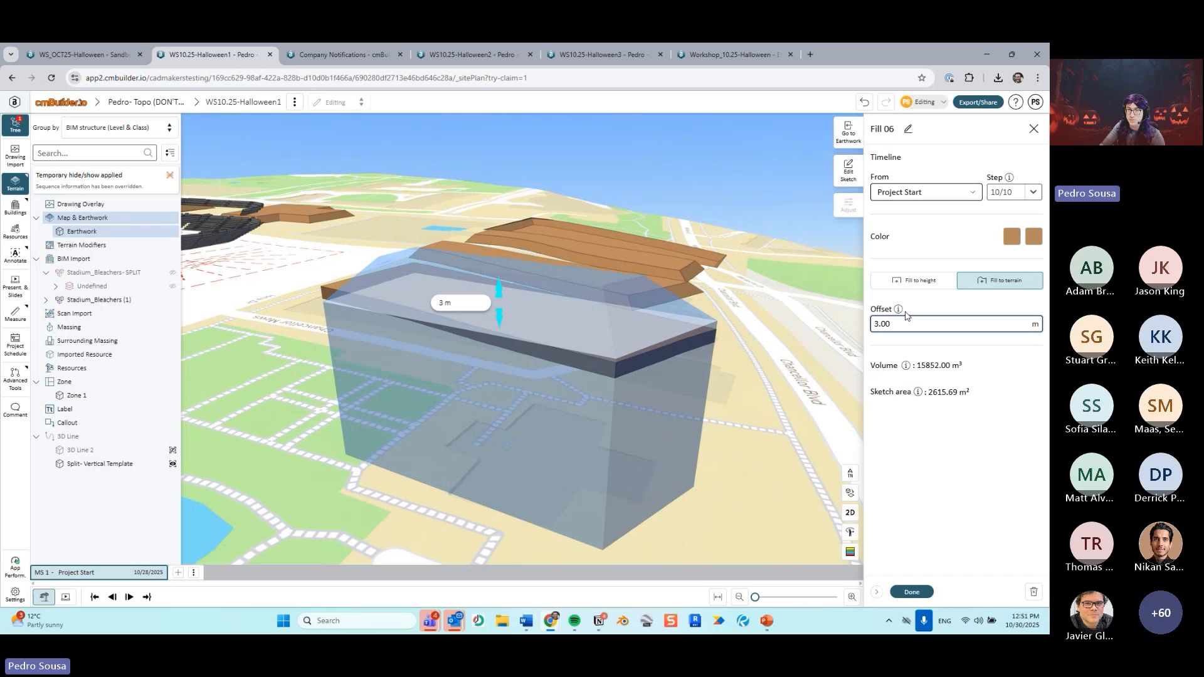
type("-")
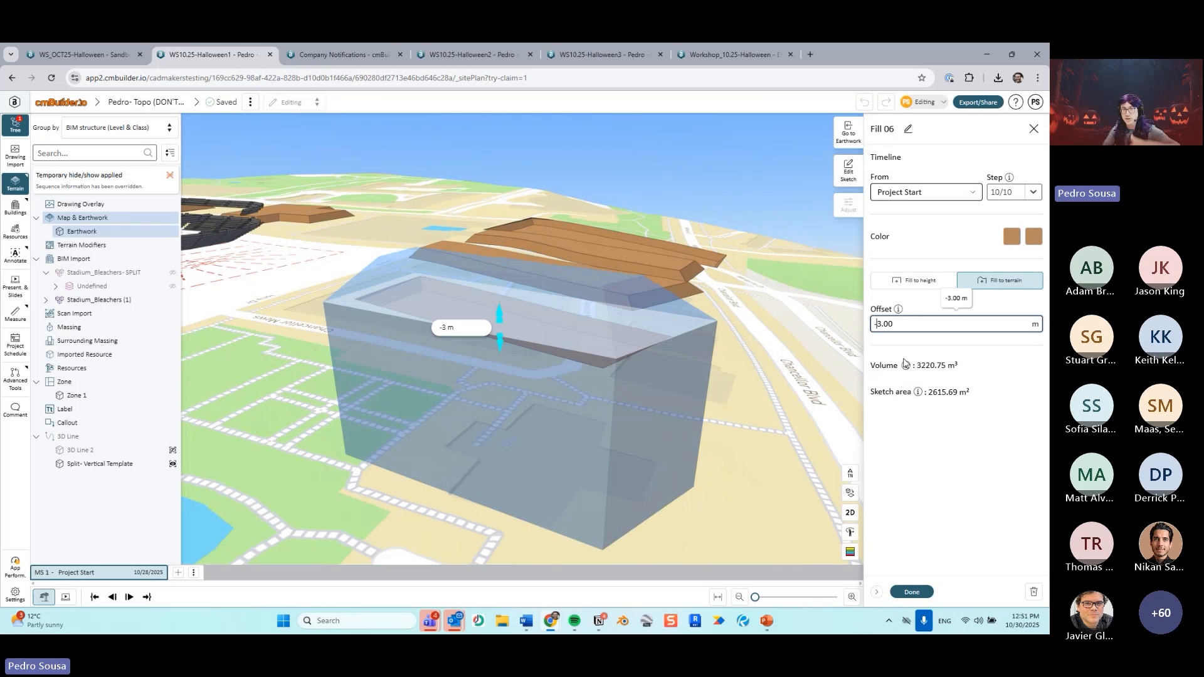
left_click(912, 591)
scroll(700, 443, "up", 3)
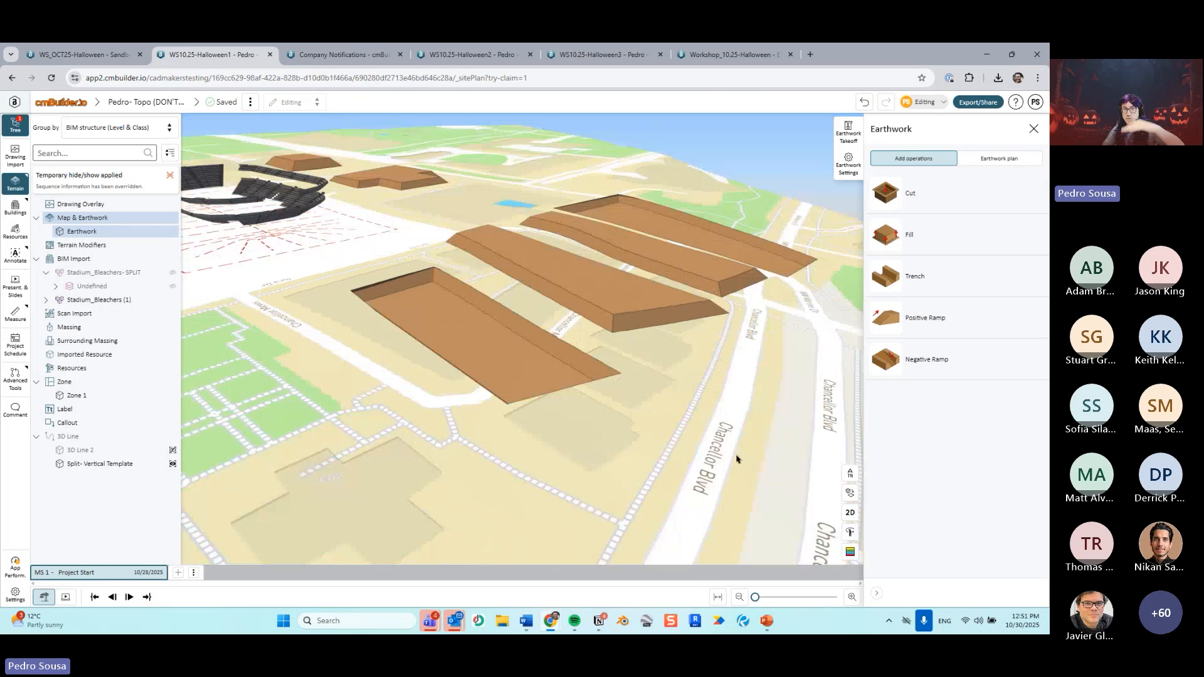
middle_click_drag(700, 444, 717, 451)
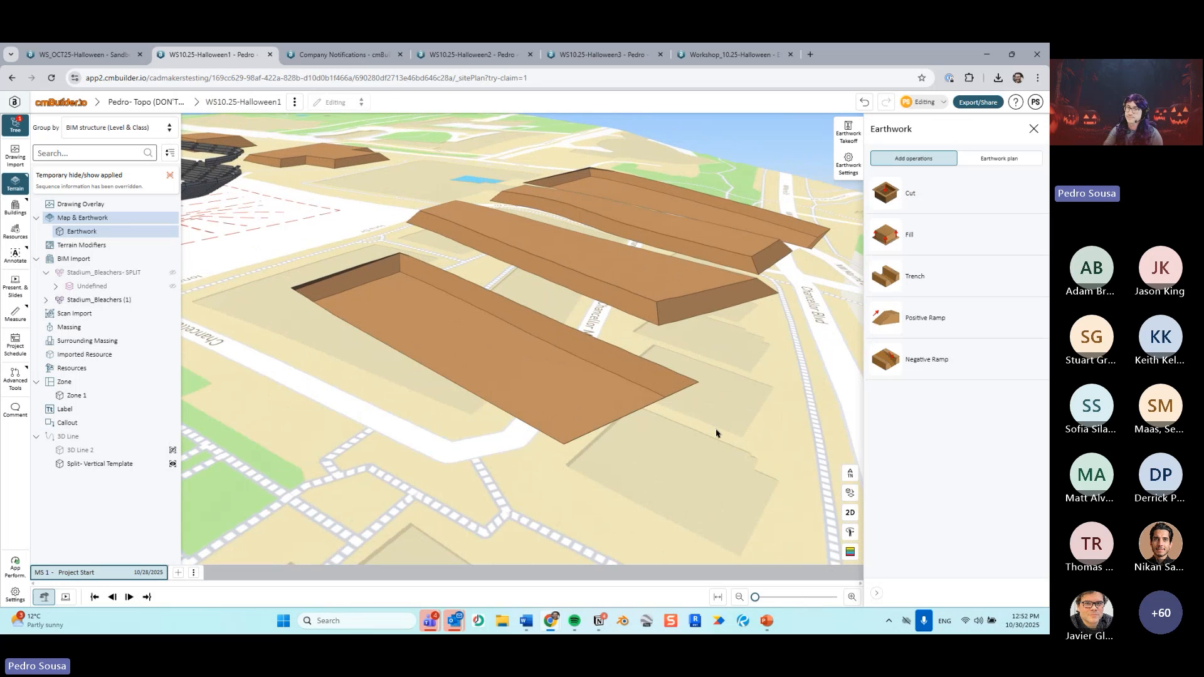
middle_click_drag(663, 413, 462, 333)
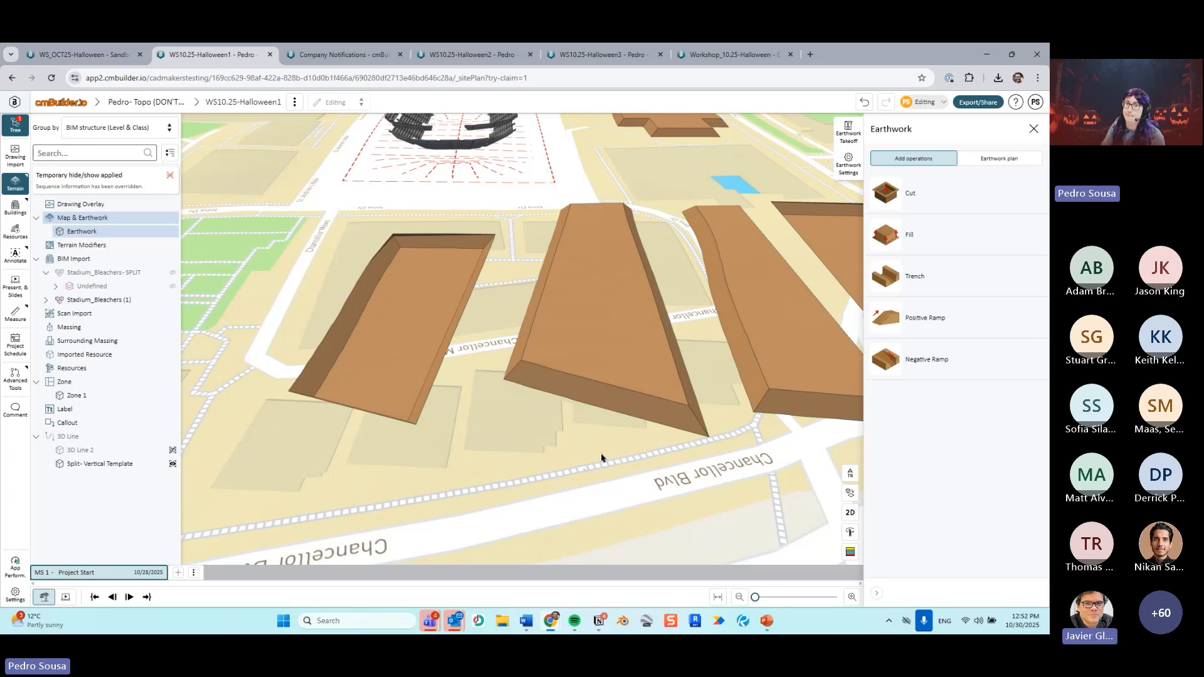
Step: Draw a four-cornered zone tracing the outer edges of the sloped fill next to the new excavation
mouse_move(581, 393)
left_mouse_down()
mouse_move(550, 370)
mouse_move(609, 391)
mouse_move(600, 397)
mouse_move(551, 239)
mouse_move(627, 382)
mouse_move(603, 448)
mouse_move(566, 342)
mouse_move(389, 366)
left_mouse_up()
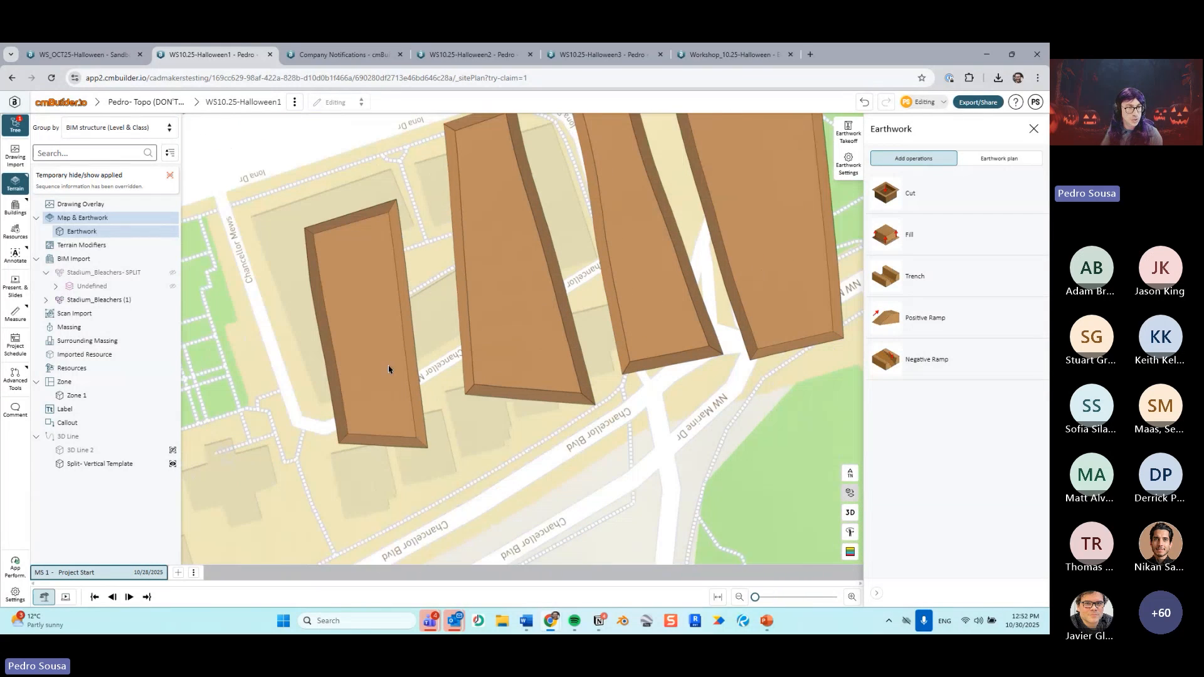
left_click(13, 257)
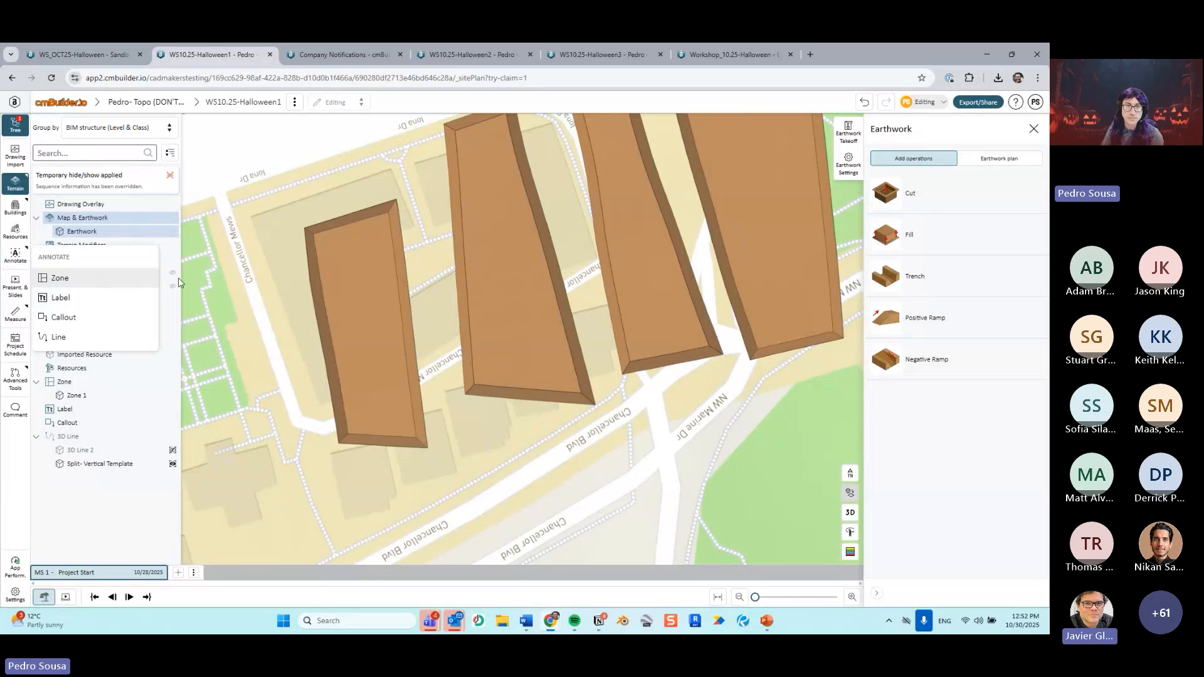
left_click(100, 283)
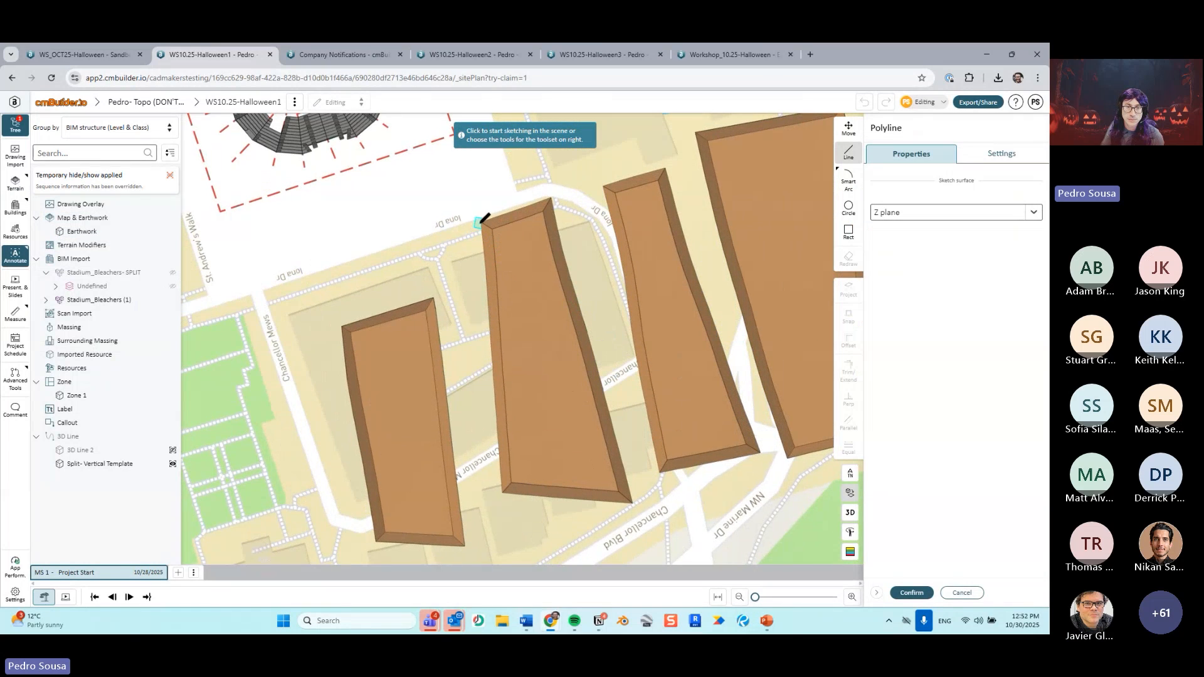
left_click(479, 222)
left_click(502, 492)
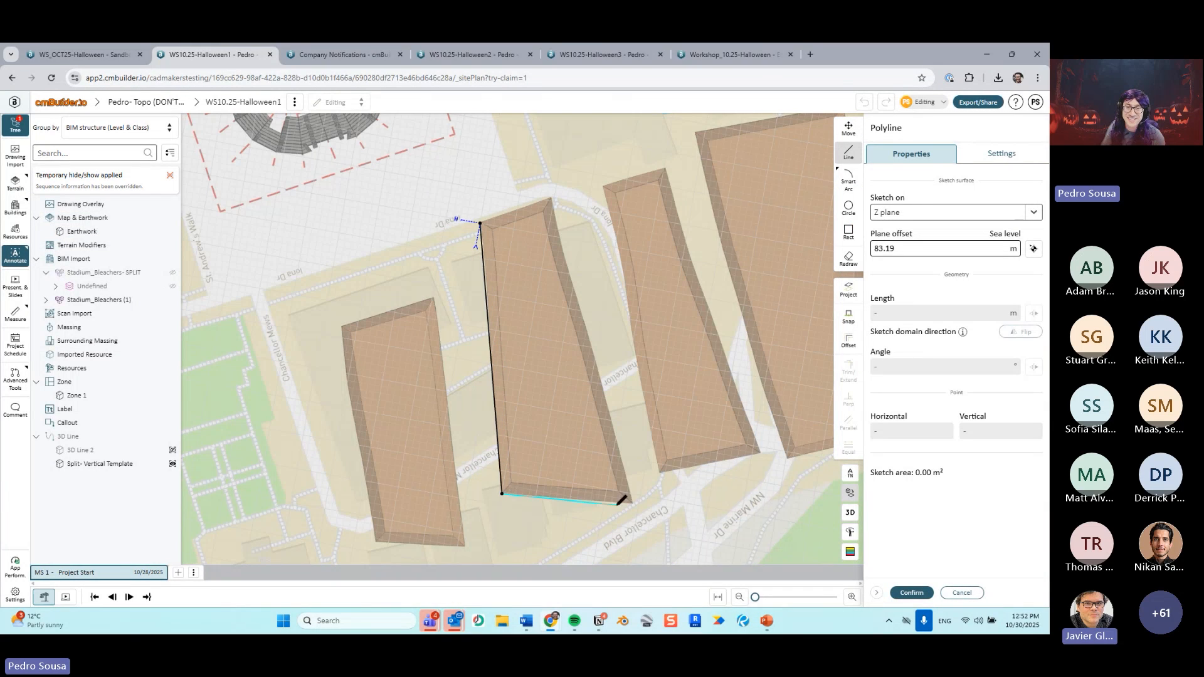
left_click(633, 503)
left_click(552, 198)
left_click(481, 222)
left_click(909, 592)
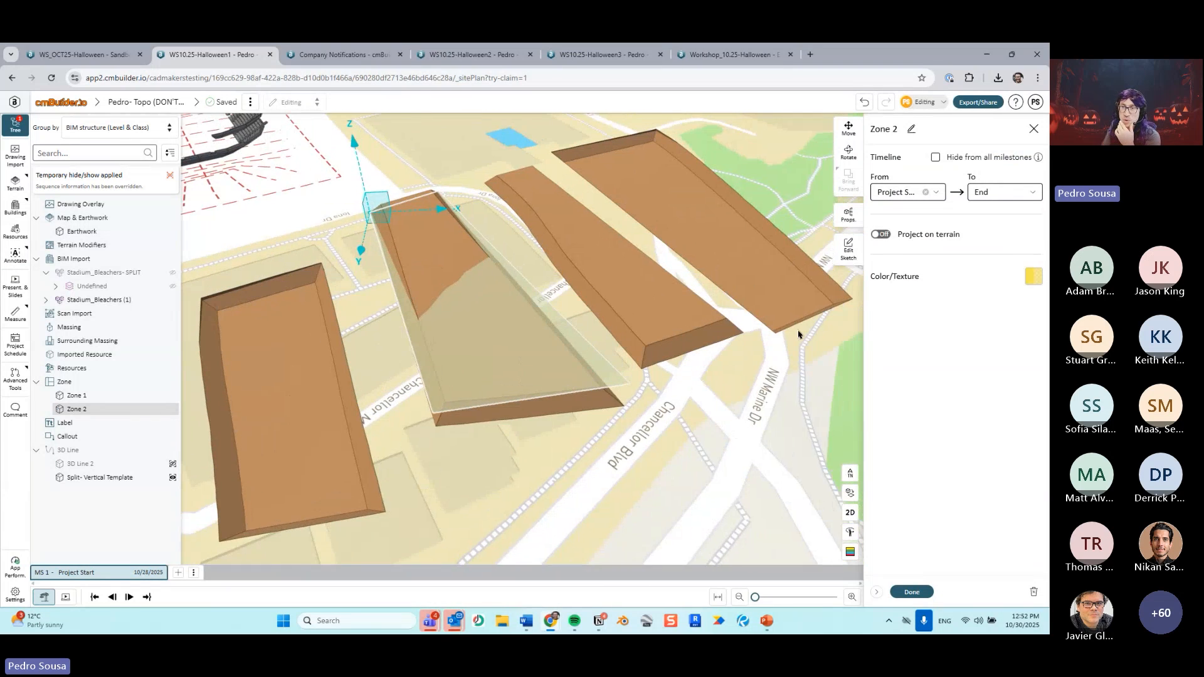
Step: Project Zone 2 on the terrain, give it a tan ground texture and finish editing it
left_click(902, 235)
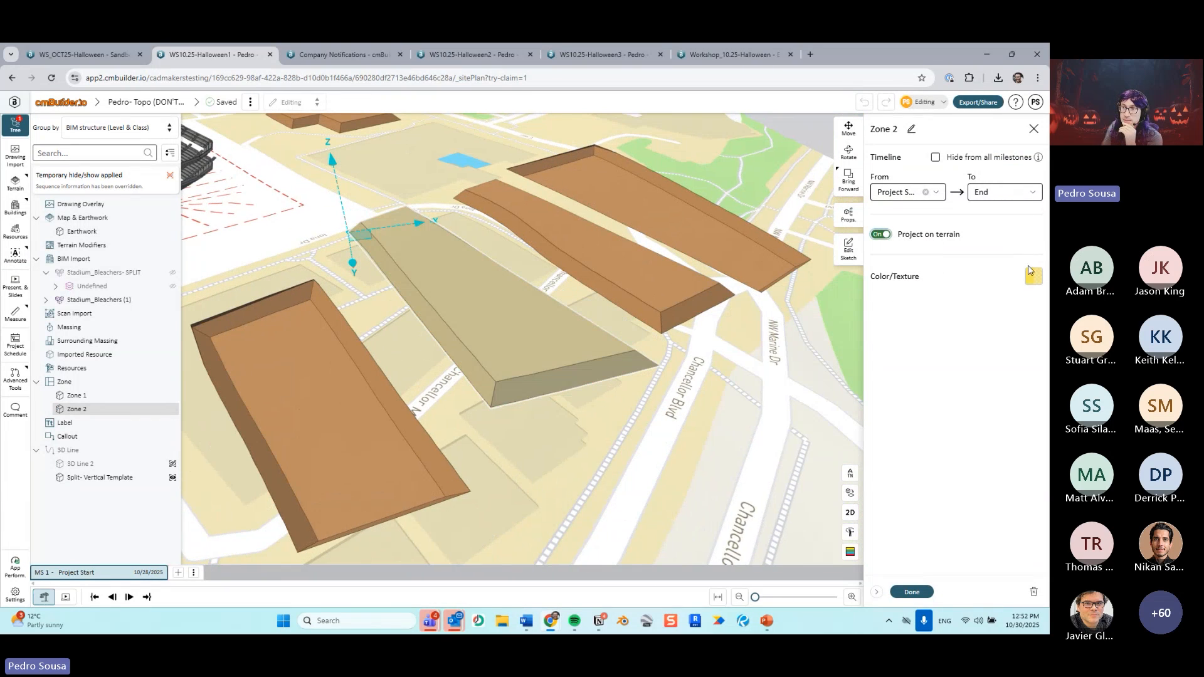
left_click(1033, 276)
scroll(938, 419, "down", 3)
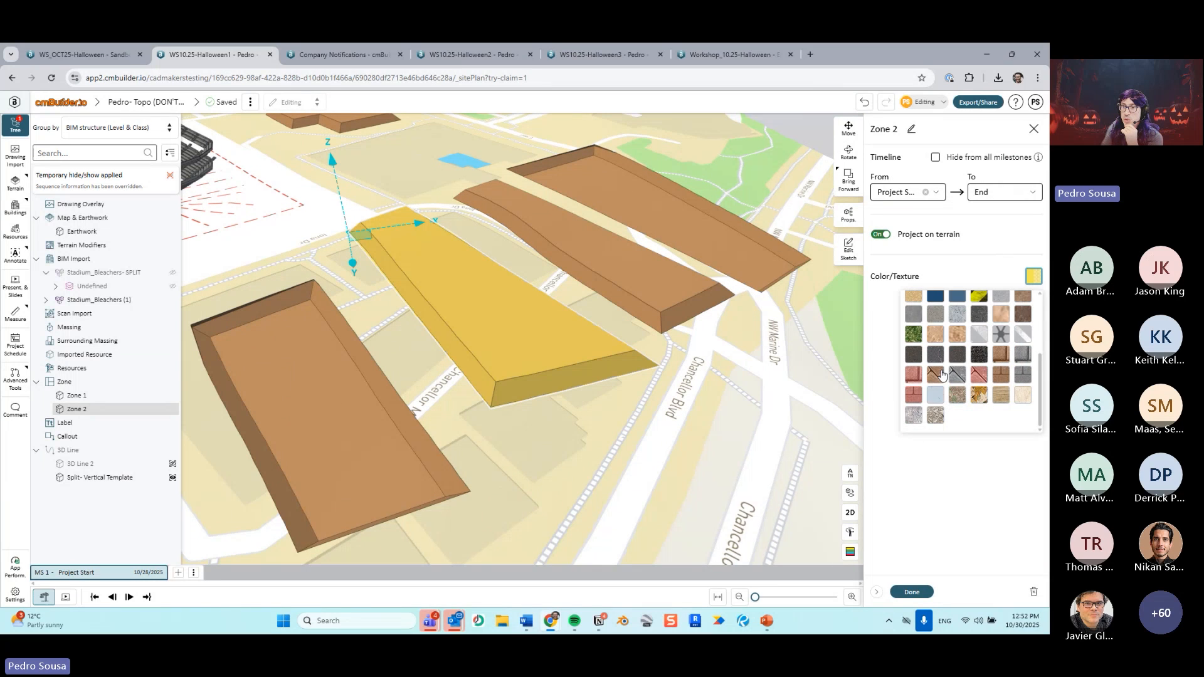
left_click(939, 341)
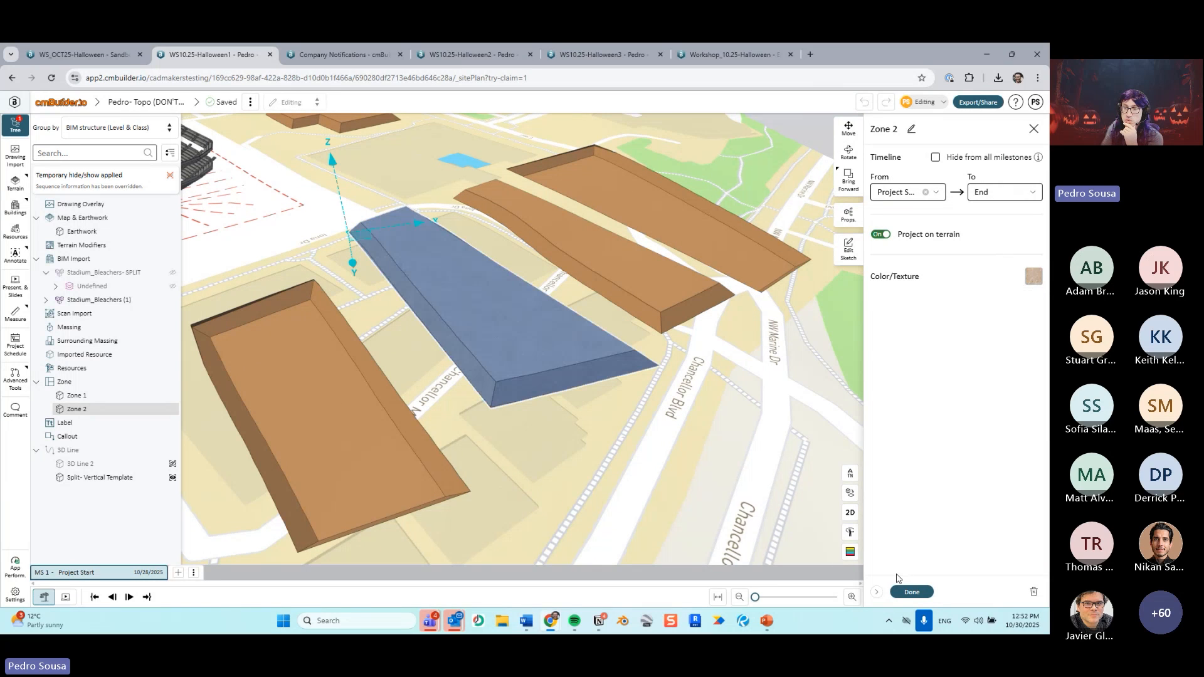
left_click(912, 592)
left_click_drag(625, 453, 468, 375)
middle_click_drag(470, 375, 525, 387)
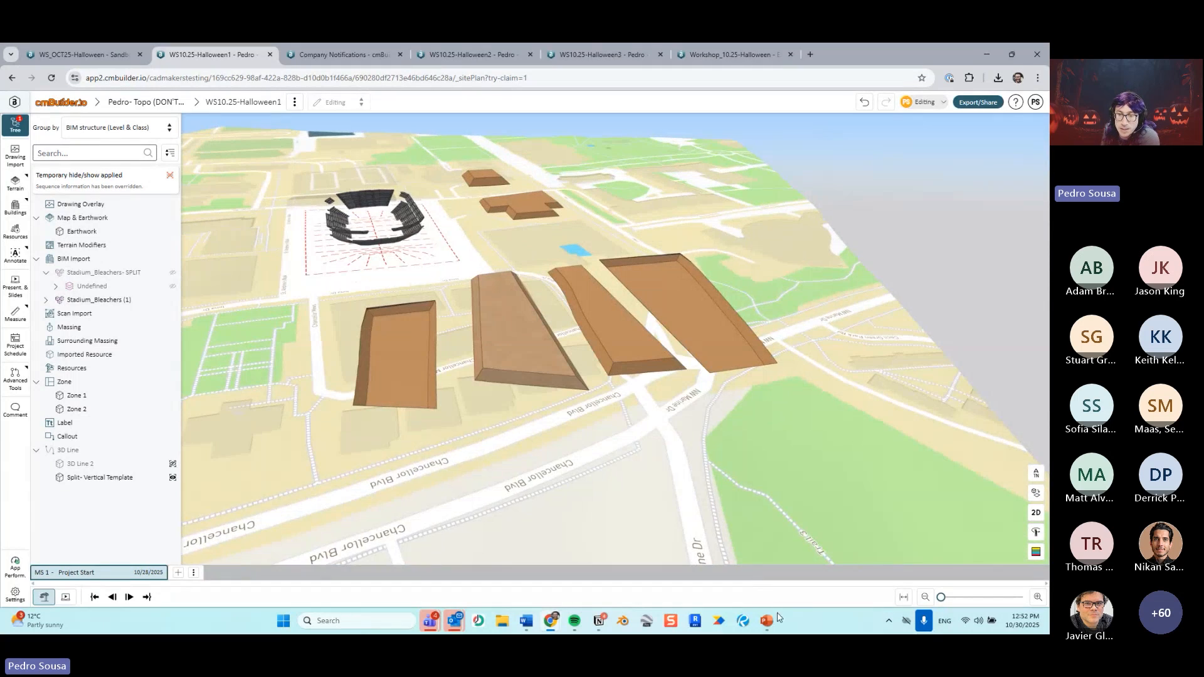
Step: Switch to the PowerPoint workshop presentation and show slide 11, "Remember this..."
left_click(775, 620)
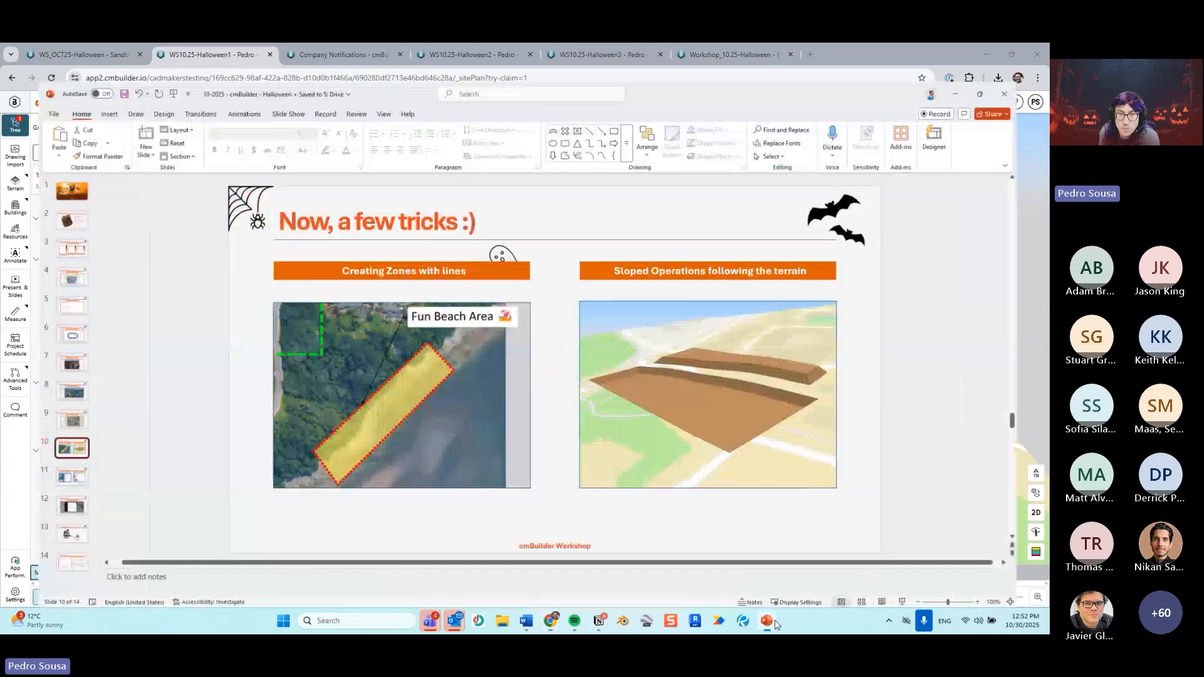
left_click(50, 470)
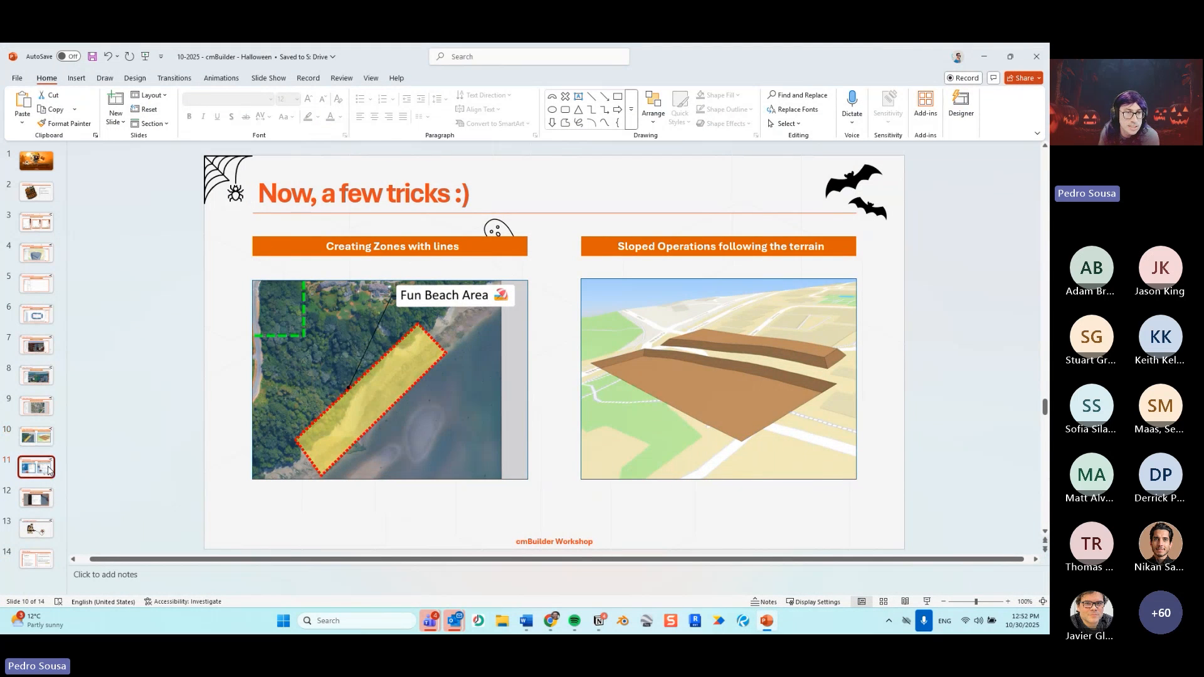
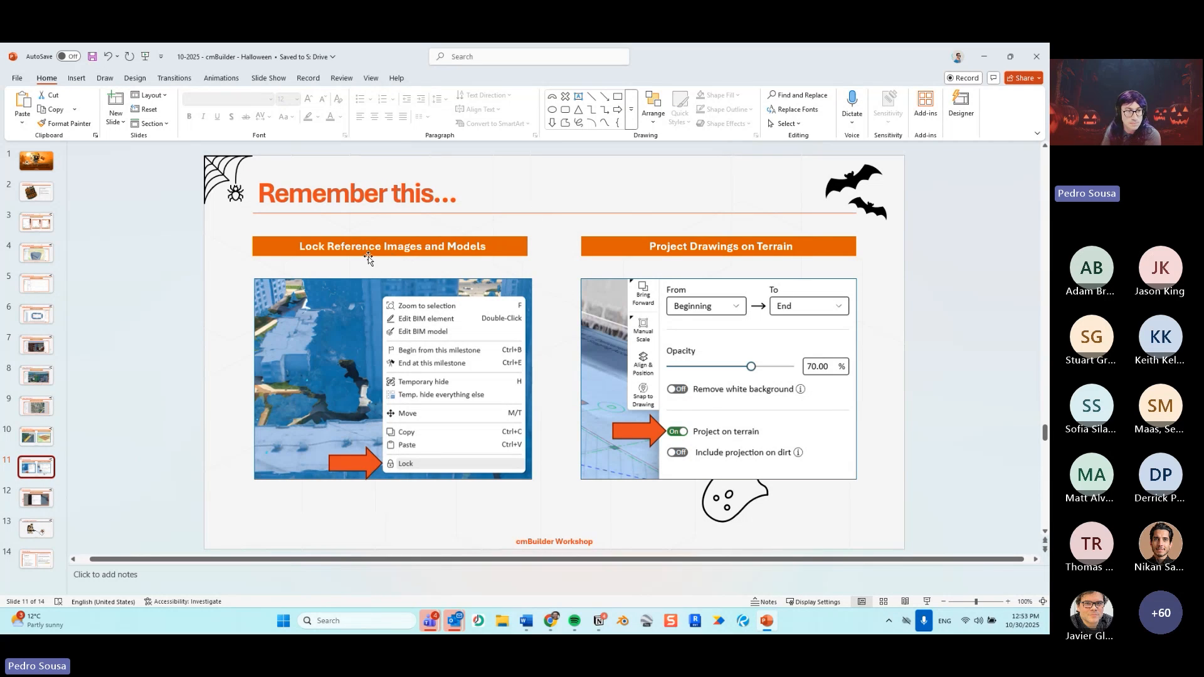
Step: Switch to cmBuilder's WS10.25-Halloween2 site plan and finish editing the DEMOLISH! callout
key("alt+Tab")
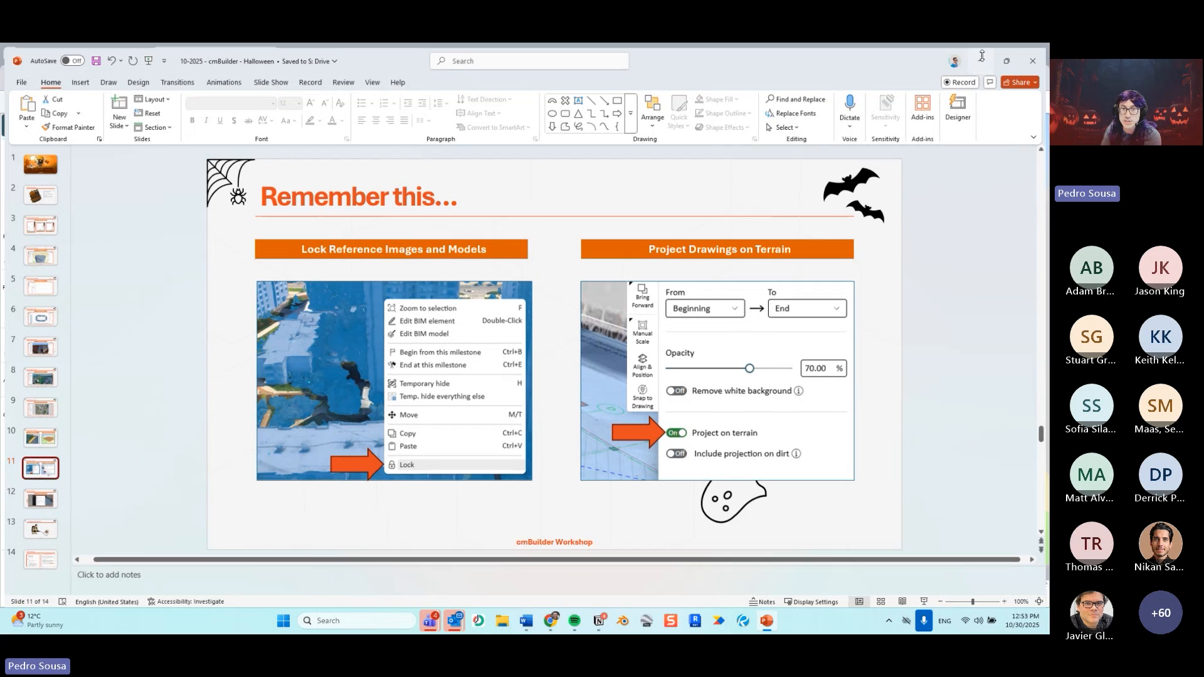
left_click_drag(580, 260, 538, 252)
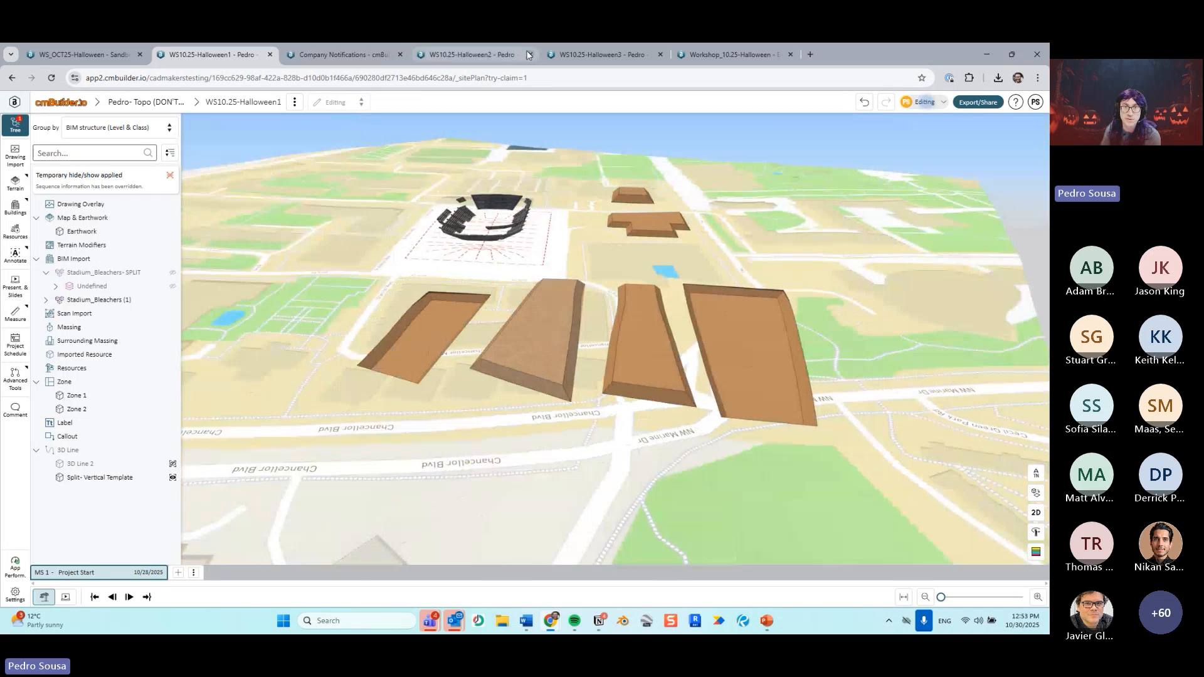
left_click(476, 54)
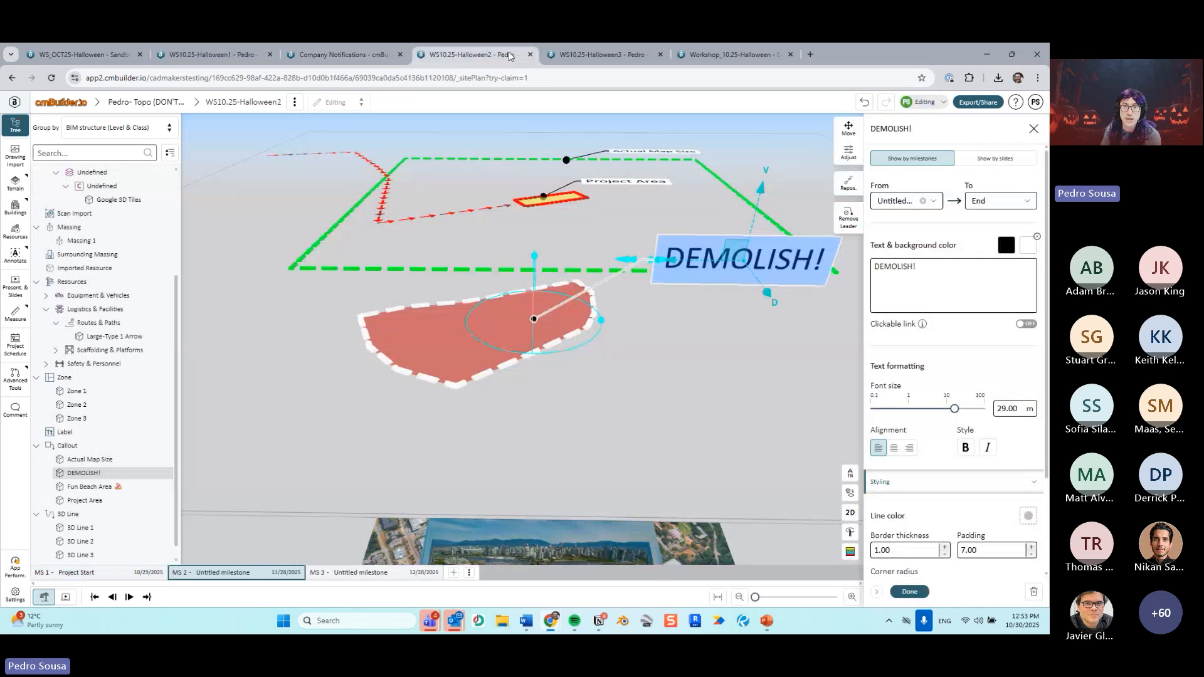
left_click(909, 593)
Step: Lock the ubc_area drawing overlay that forms the ground around the cmBuilder-branded building, and deselect it
right_click_drag(562, 445, 525, 357)
left_click_drag(524, 358, 505, 438)
scroll(505, 489, "up", 3)
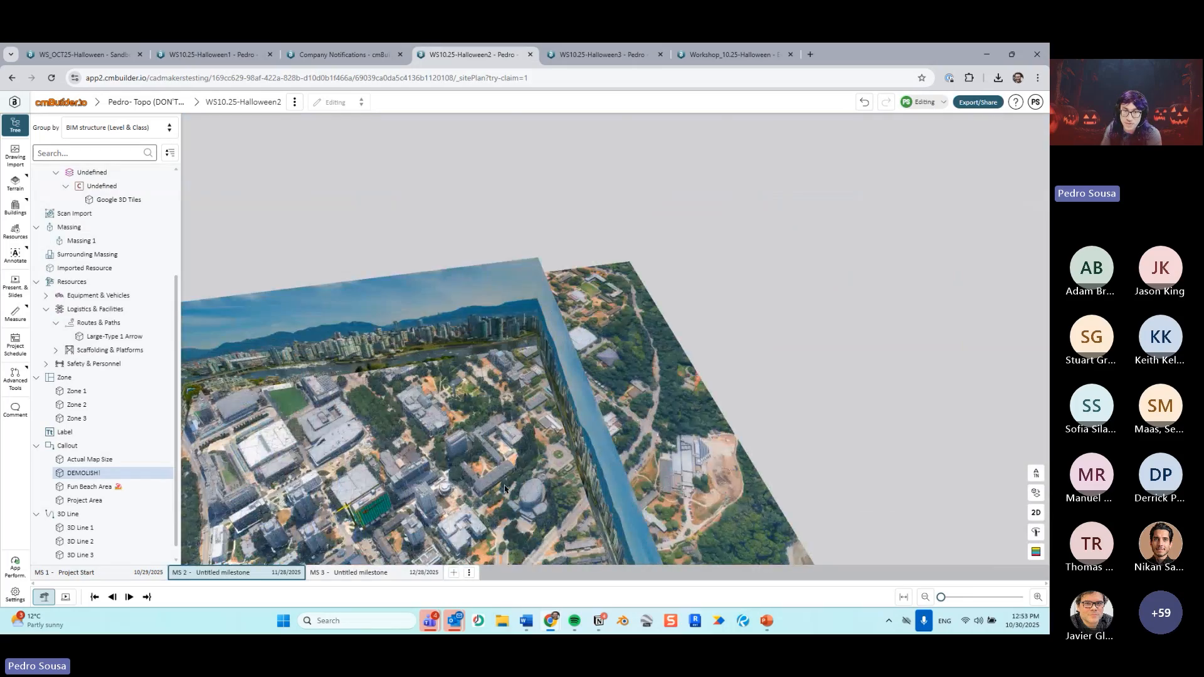
scroll(505, 489, "up", 5)
right_click_drag(652, 301, 620, 407)
left_click_drag(621, 408, 579, 328)
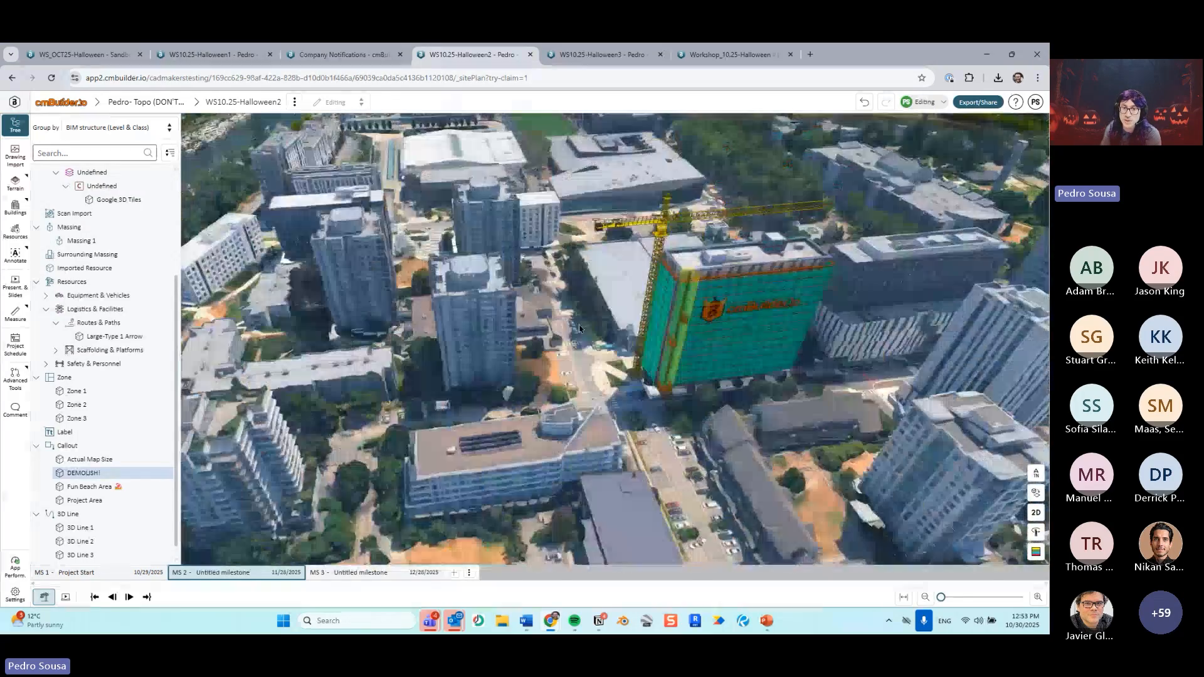
right_click_drag(579, 328, 457, 417)
left_click(458, 417)
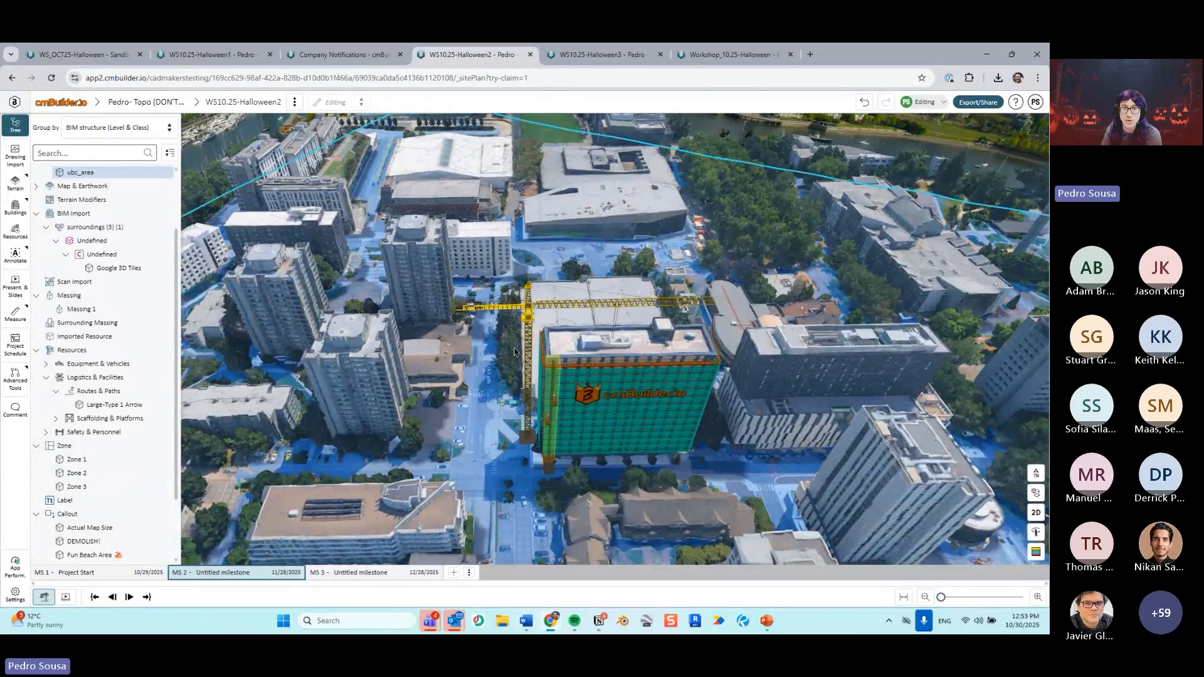
scroll(516, 353, "down", 6)
scroll(578, 369, "up", 3)
scroll(532, 405, "up", 5)
scroll(511, 438, "down", 3)
scroll(511, 437, "up", 1)
scroll(511, 438, "up", 3)
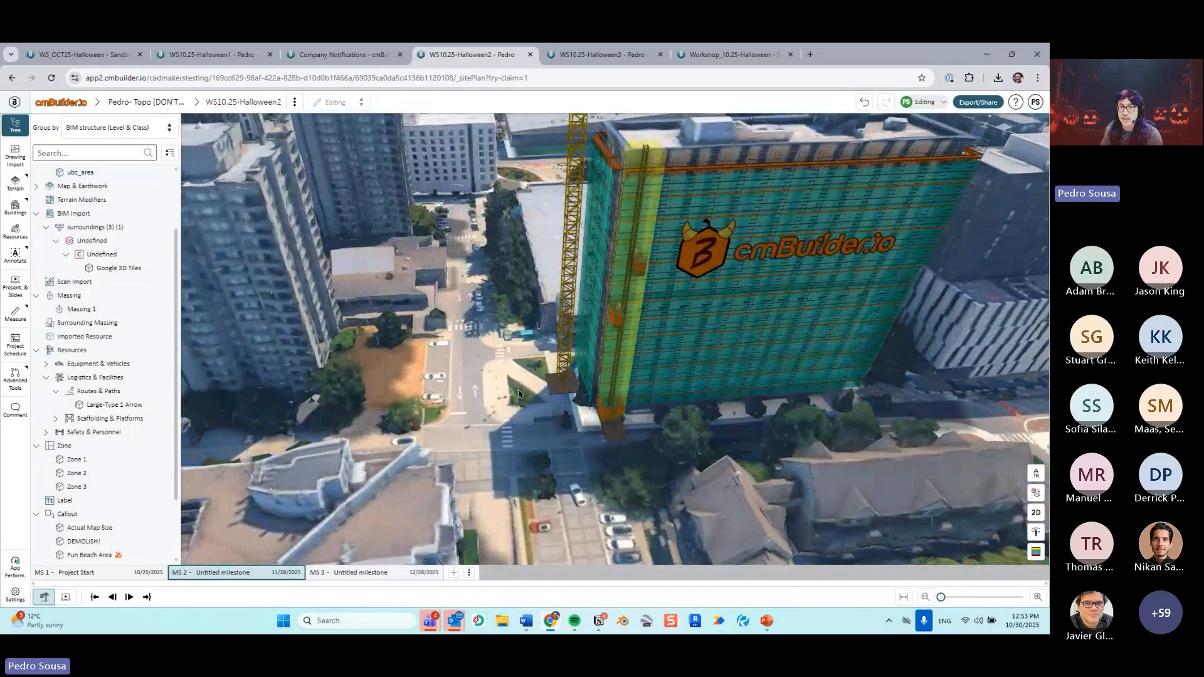
scroll(449, 396, "up", 3)
left_click(447, 394)
right_click(447, 394)
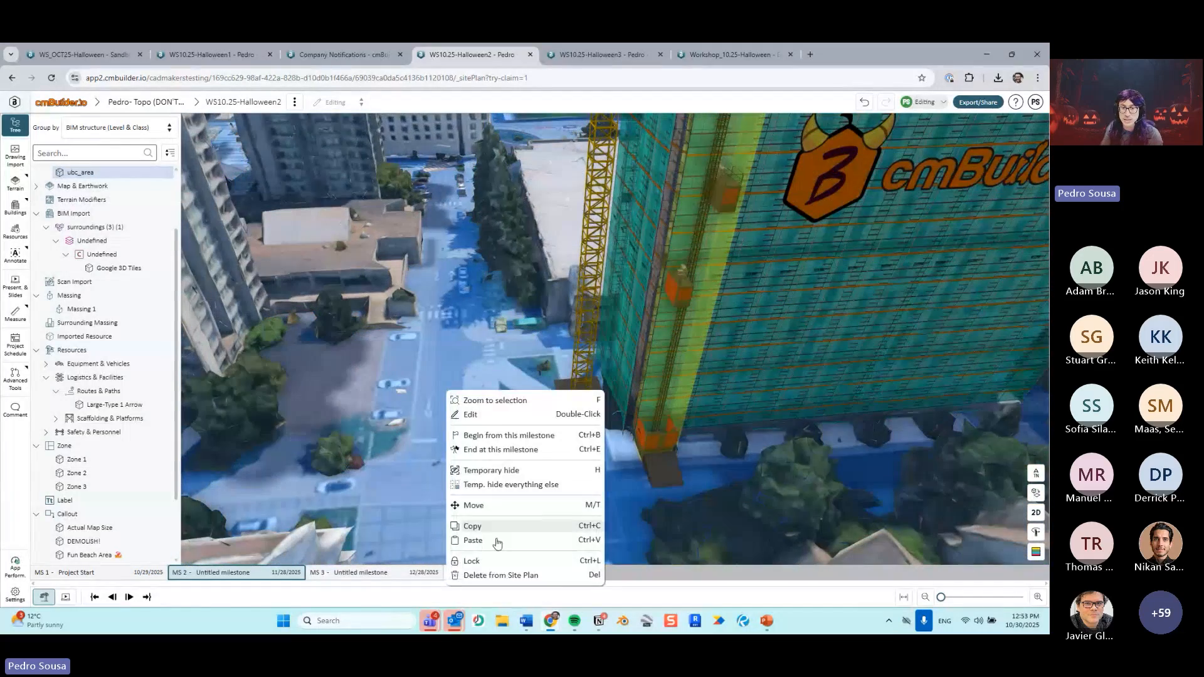
left_click(494, 565)
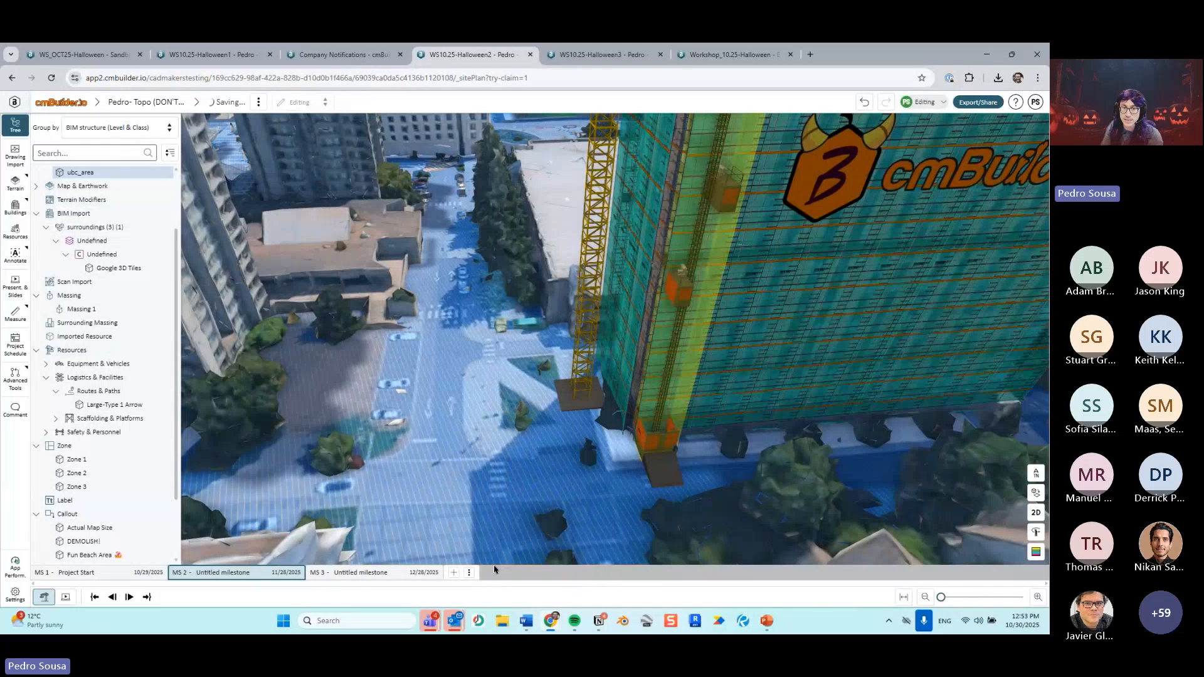
left_click(434, 404)
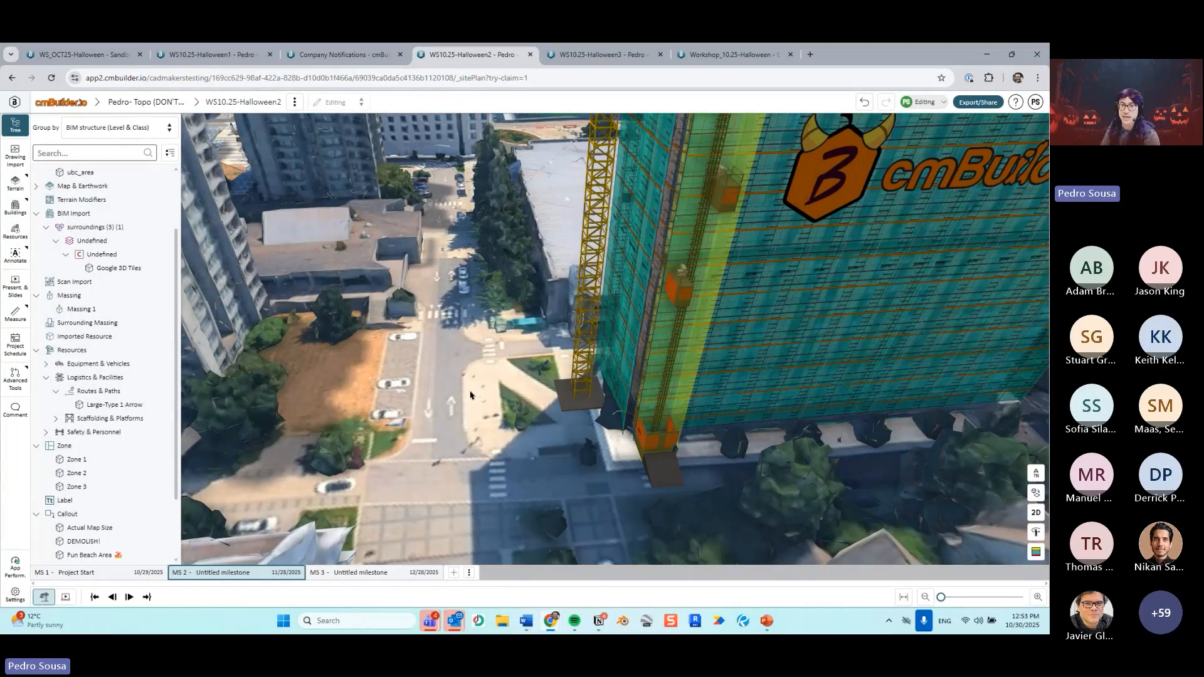
Step: Lock the surroundings (3) (1) BIM model that contains the Google 3D Tiles buildings
scroll(469, 394, "down", 3)
left_click_drag(255, 293, 461, 338)
scroll(448, 340, "down", 4)
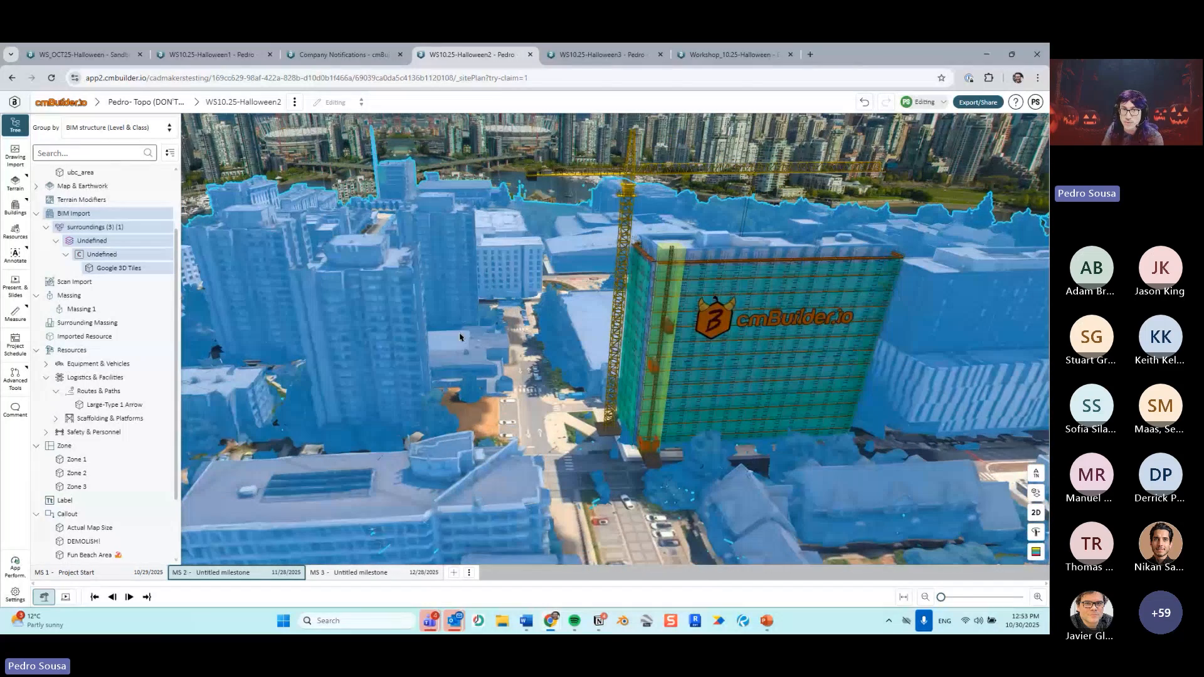
right_click(448, 296)
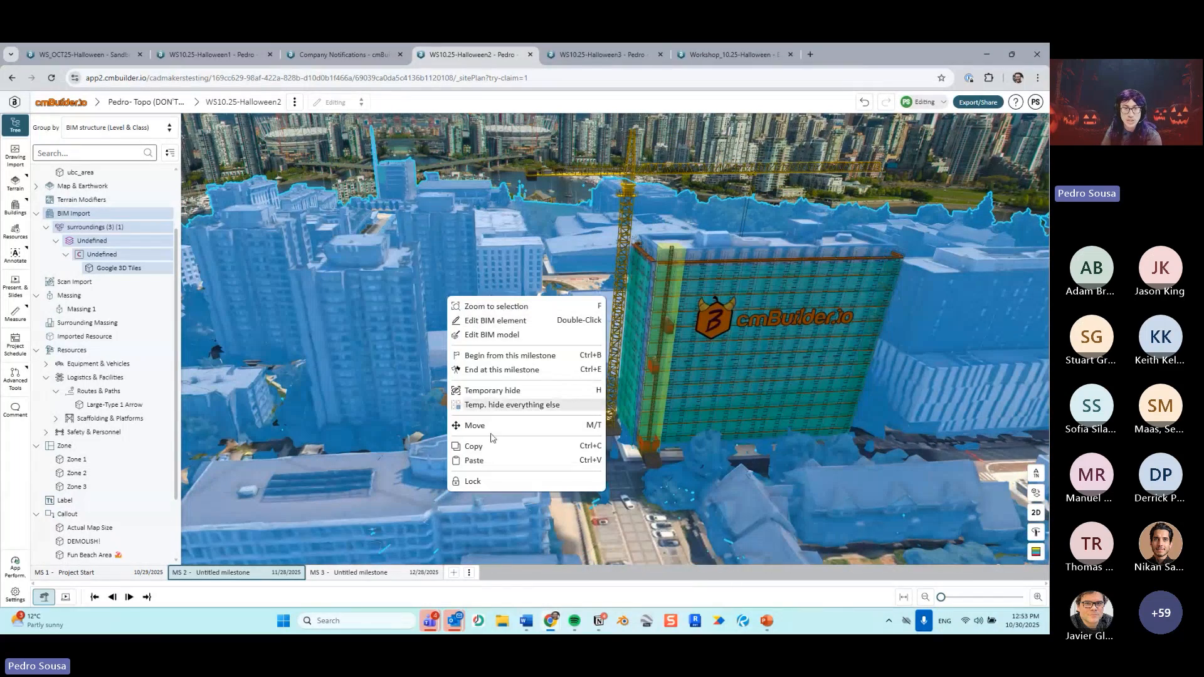
left_click(497, 482)
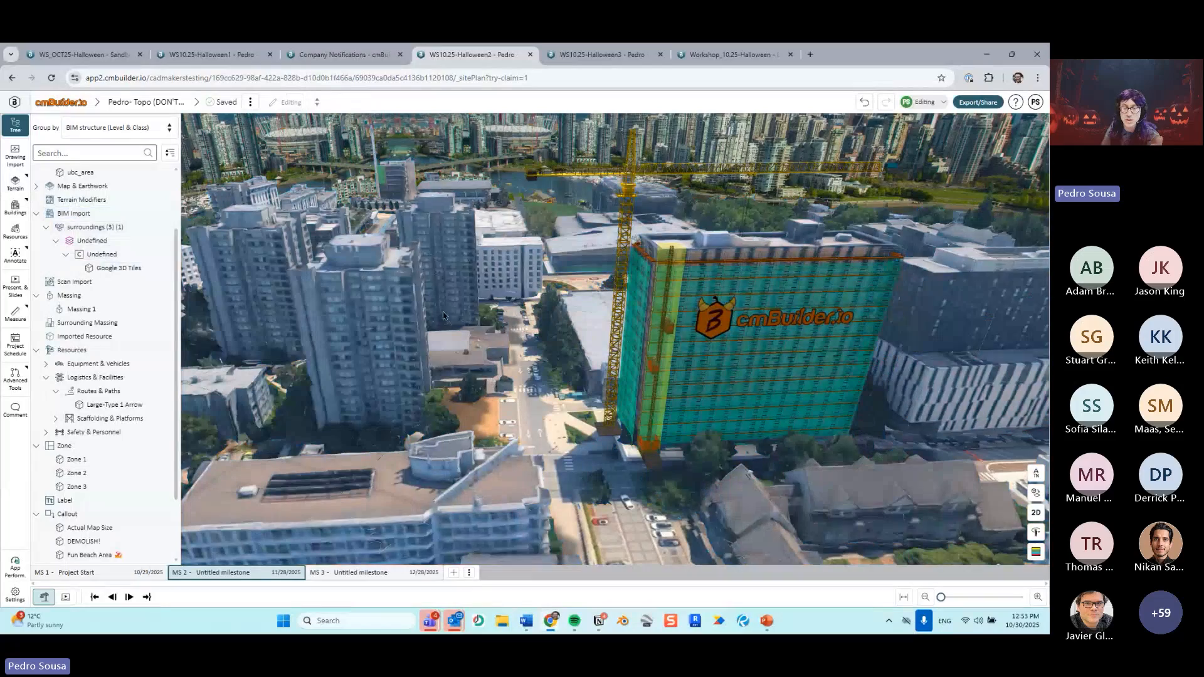
Step: Try to edit the locked surroundings model and inspect which commands are available for the locked ubc_area overlay
scroll(544, 427, "up", 5)
left_click(528, 415)
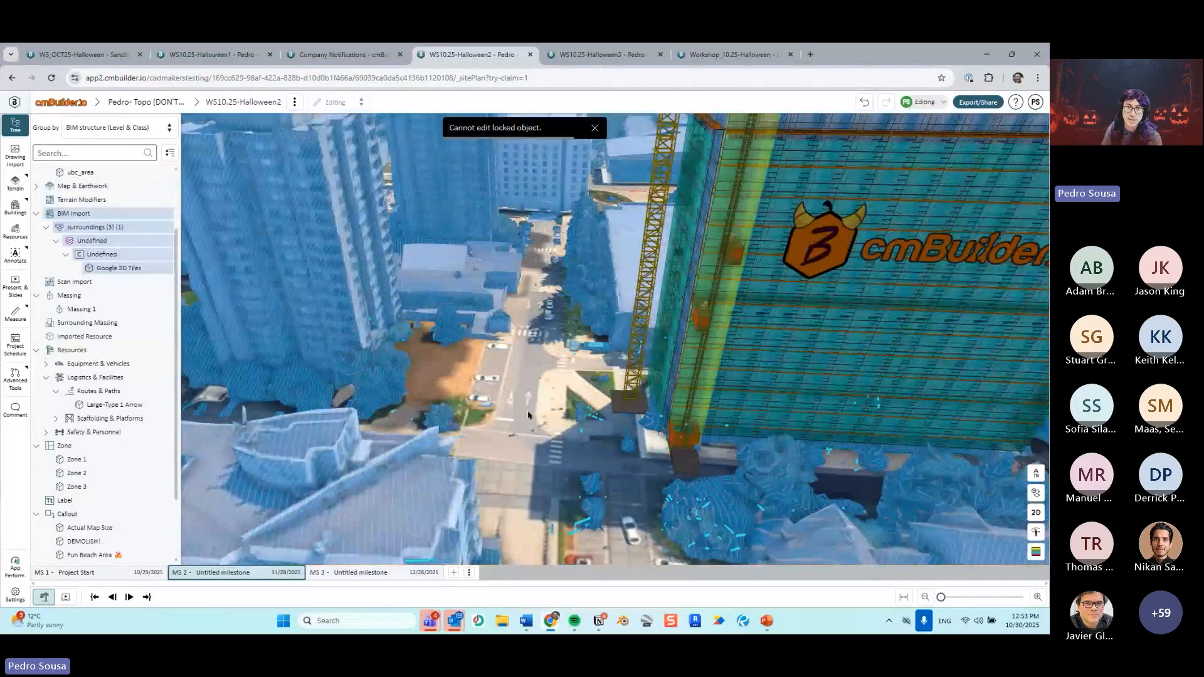
left_click(525, 409)
right_click(513, 382)
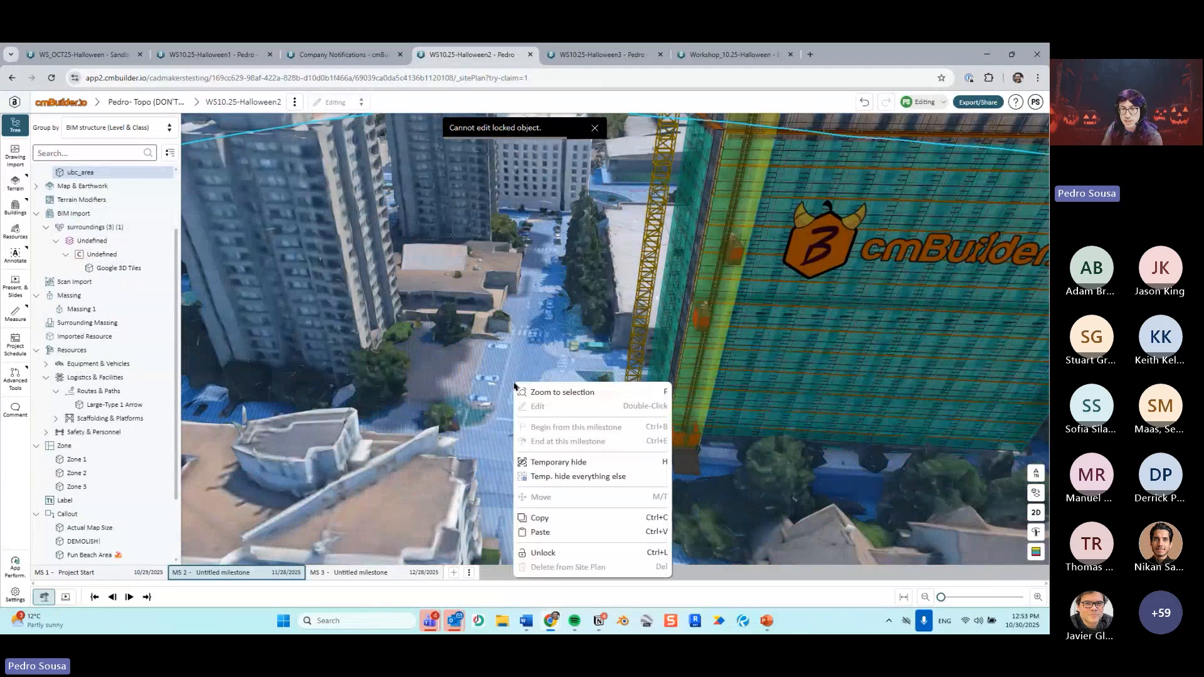
left_click(464, 352)
right_click(490, 379)
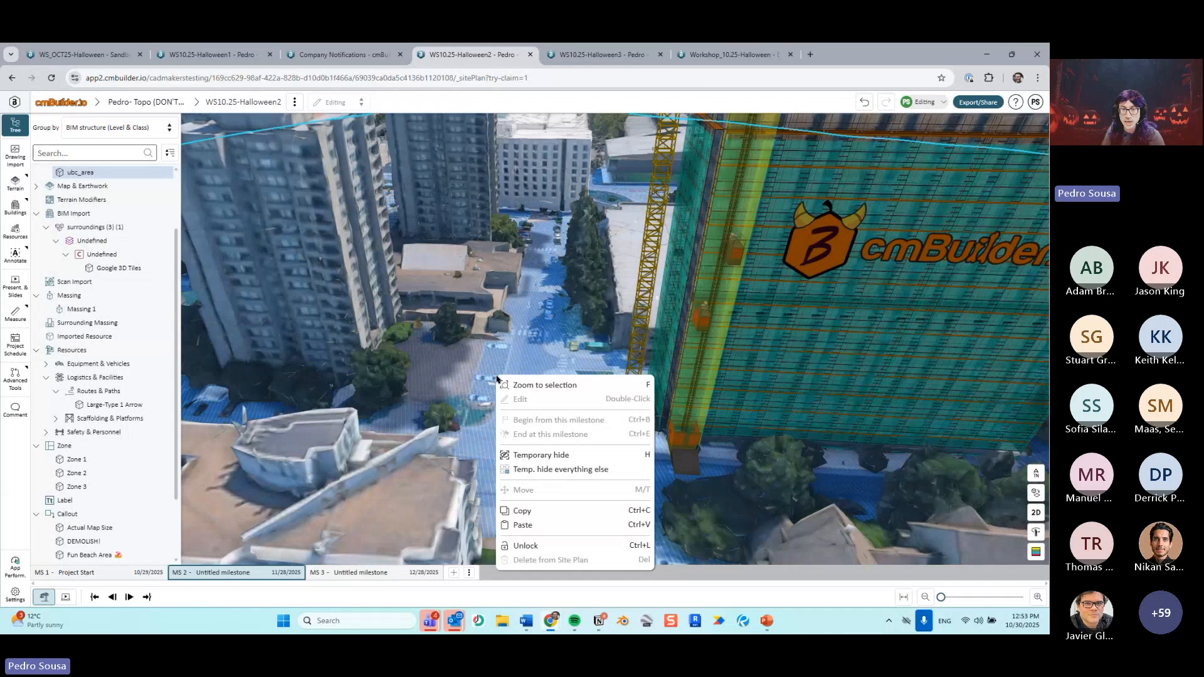
left_click(545, 458)
left_click(512, 409)
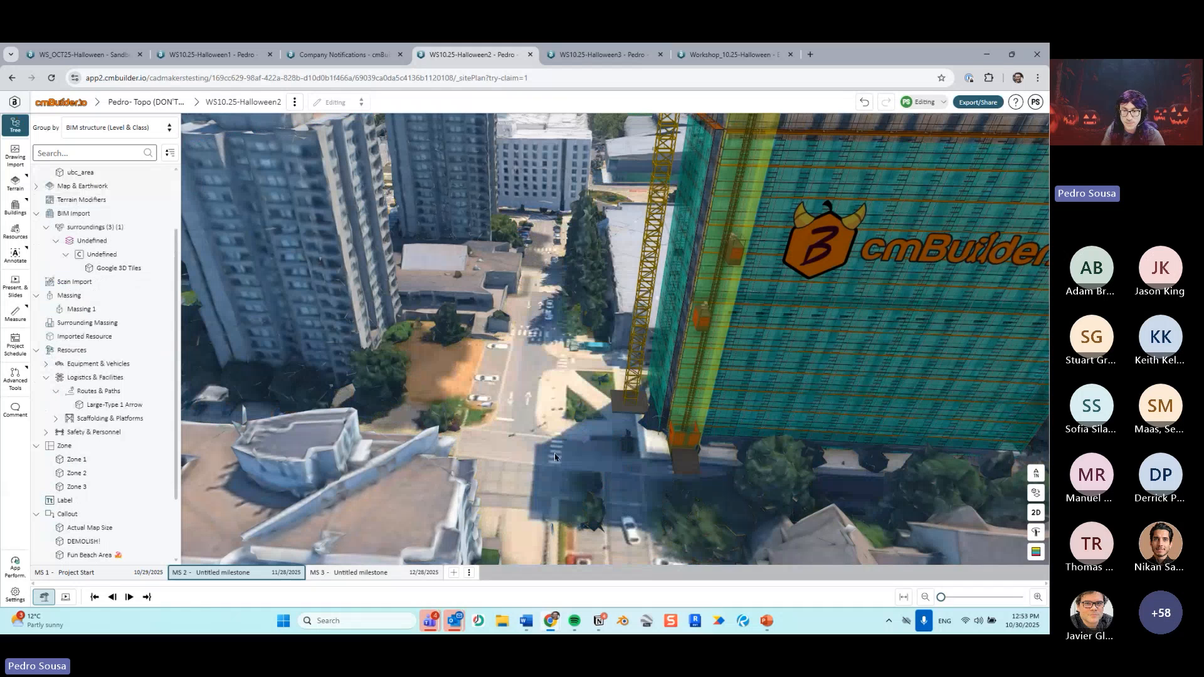
Step: Show the "Remember this..." slide in PowerPoint and return to cmBuilder's WS10.25-Halloween1 site plan
left_click(766, 621)
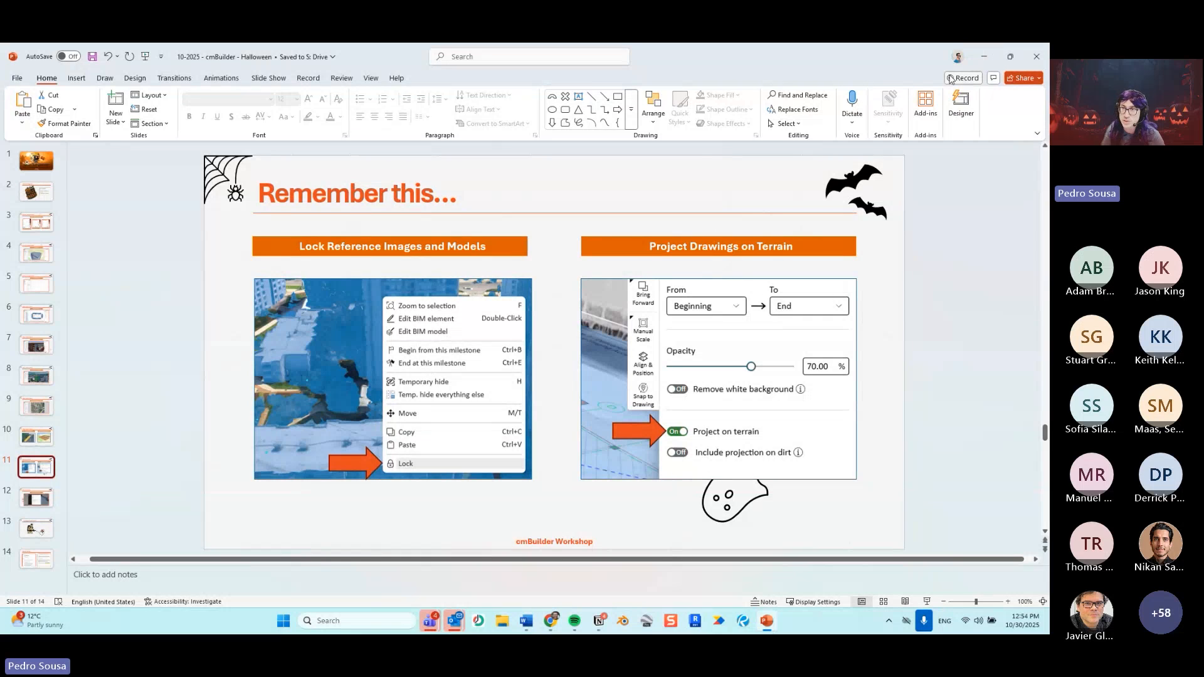
left_click(984, 57)
left_click(702, 55)
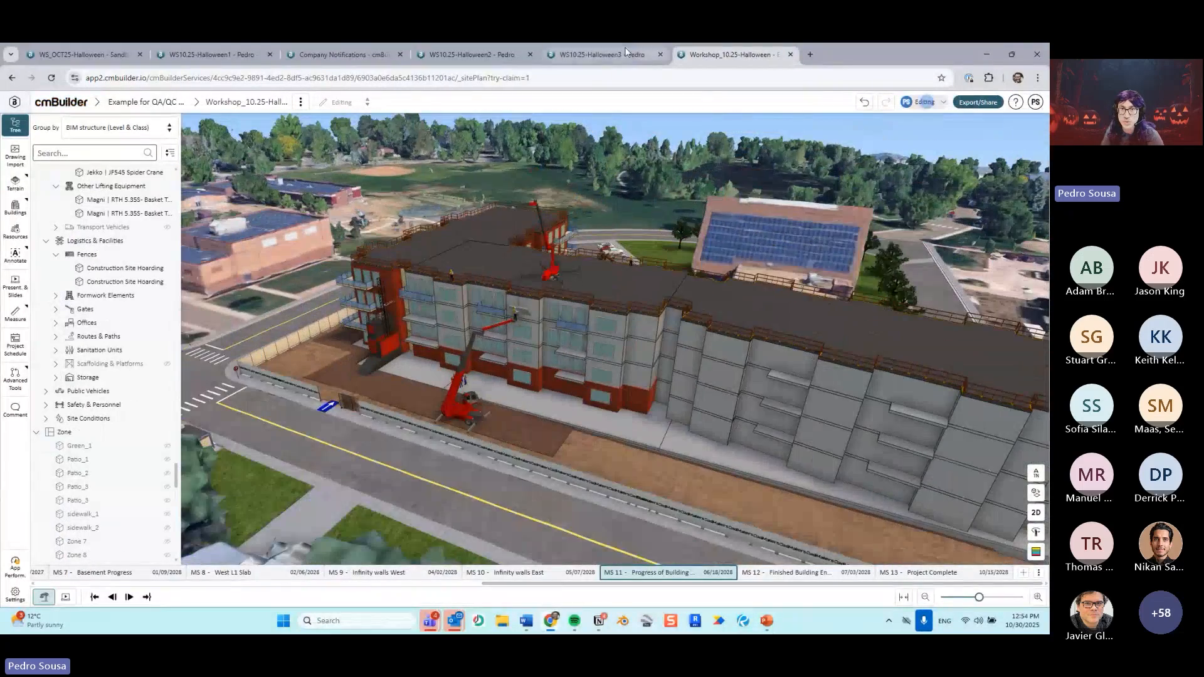
left_click(599, 55)
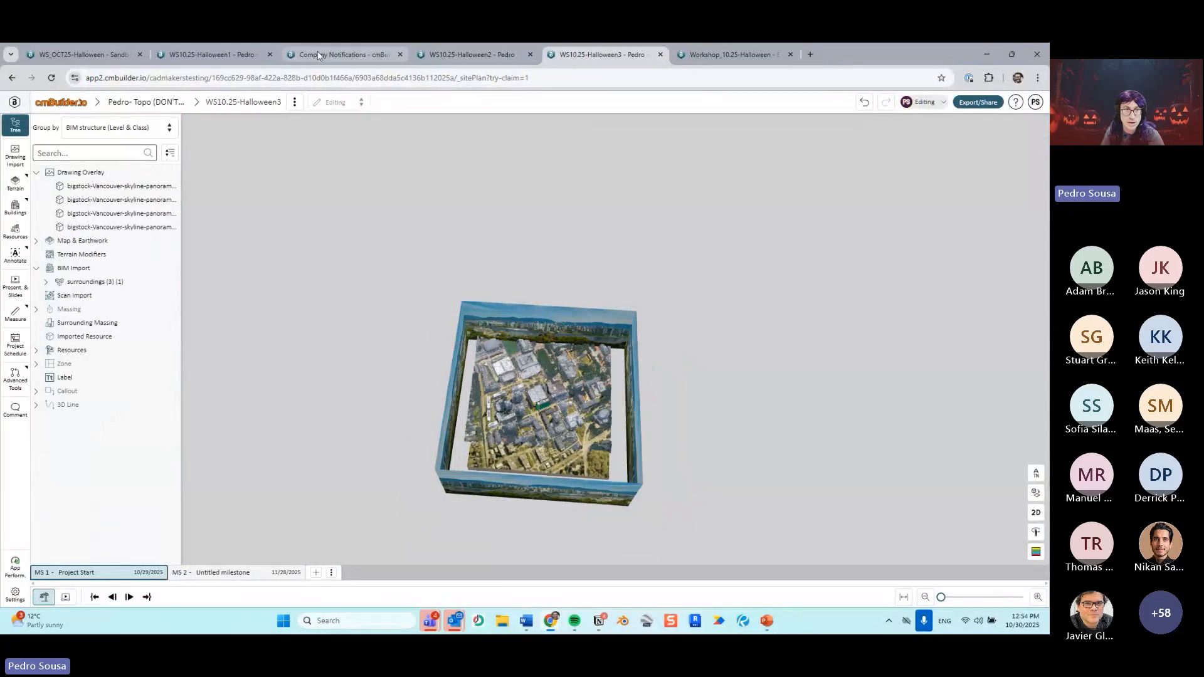
left_click(205, 55)
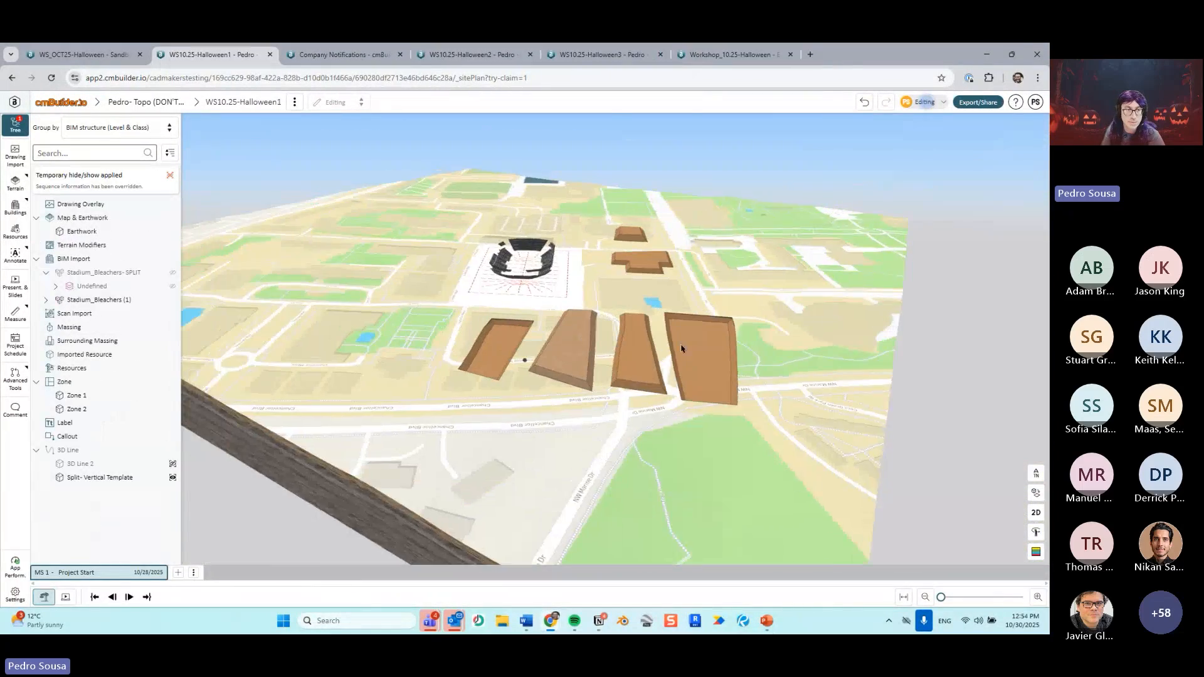
Step: Import the ubc_area JPG as a drawing overlay on the site plan and finish it with the default settings
left_click(172, 204)
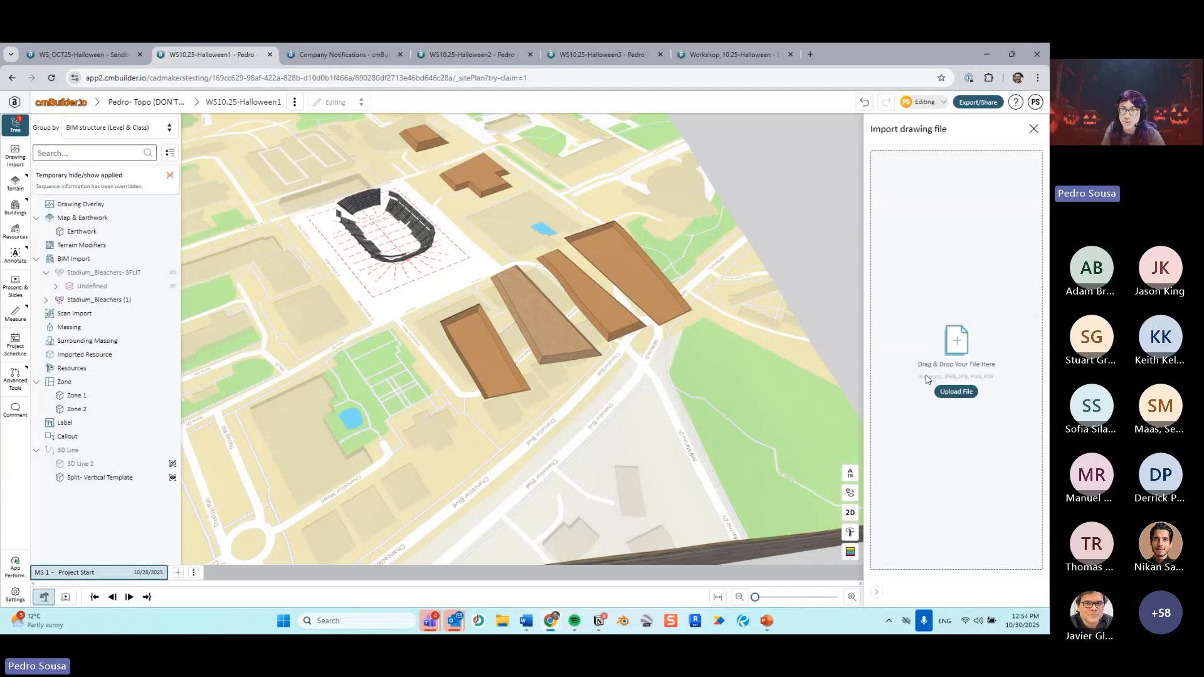
left_click(955, 391)
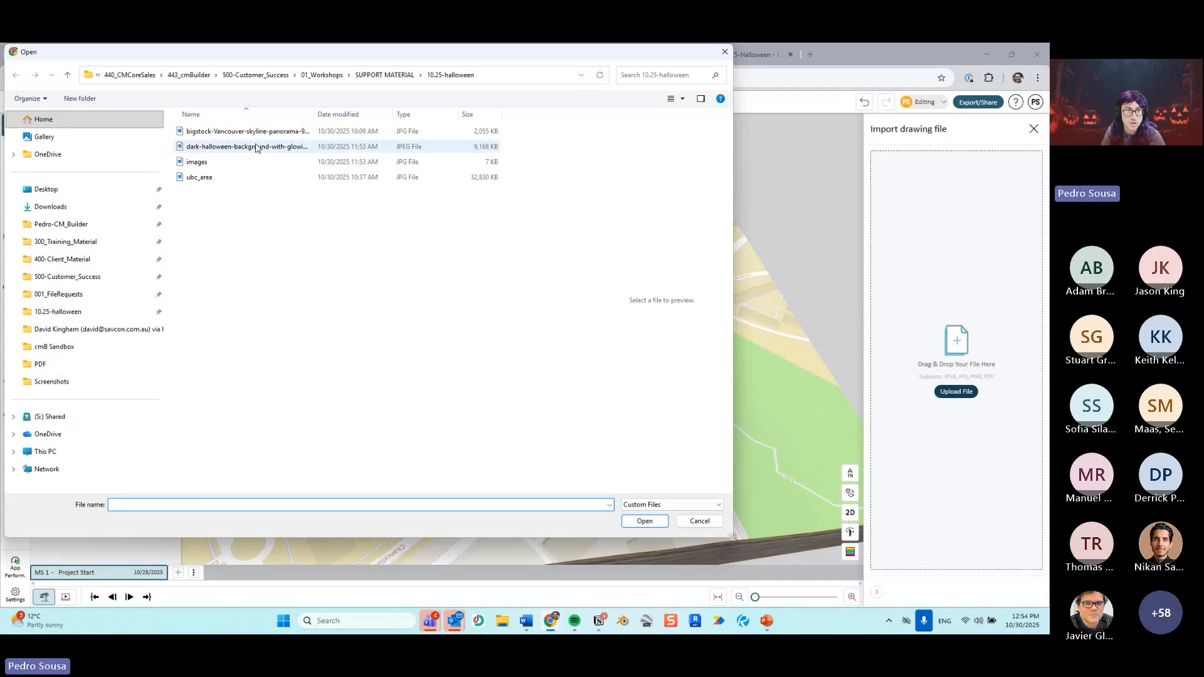
left_click(260, 177)
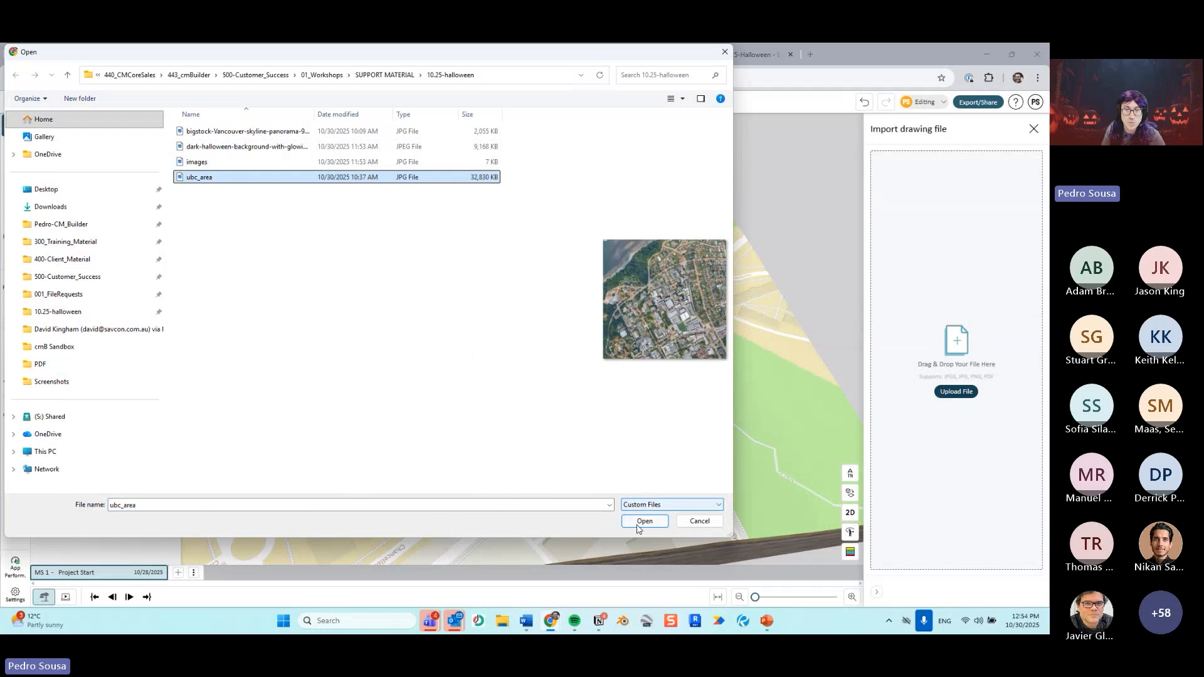
left_click(644, 521)
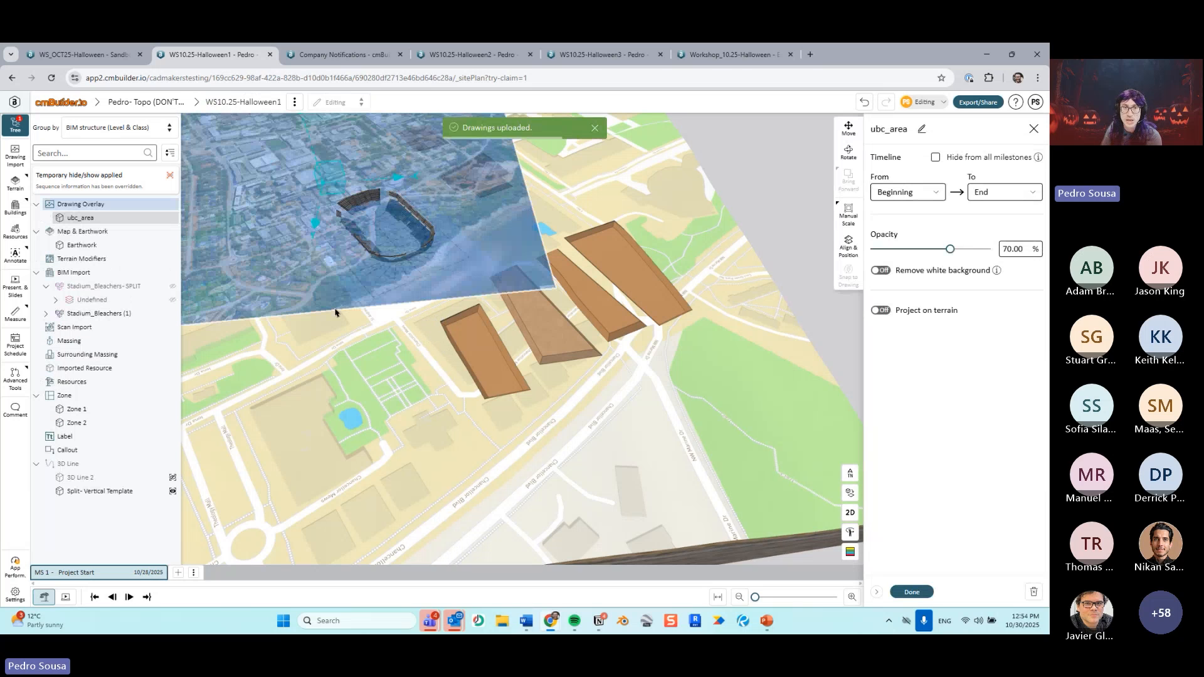
left_click(652, 491)
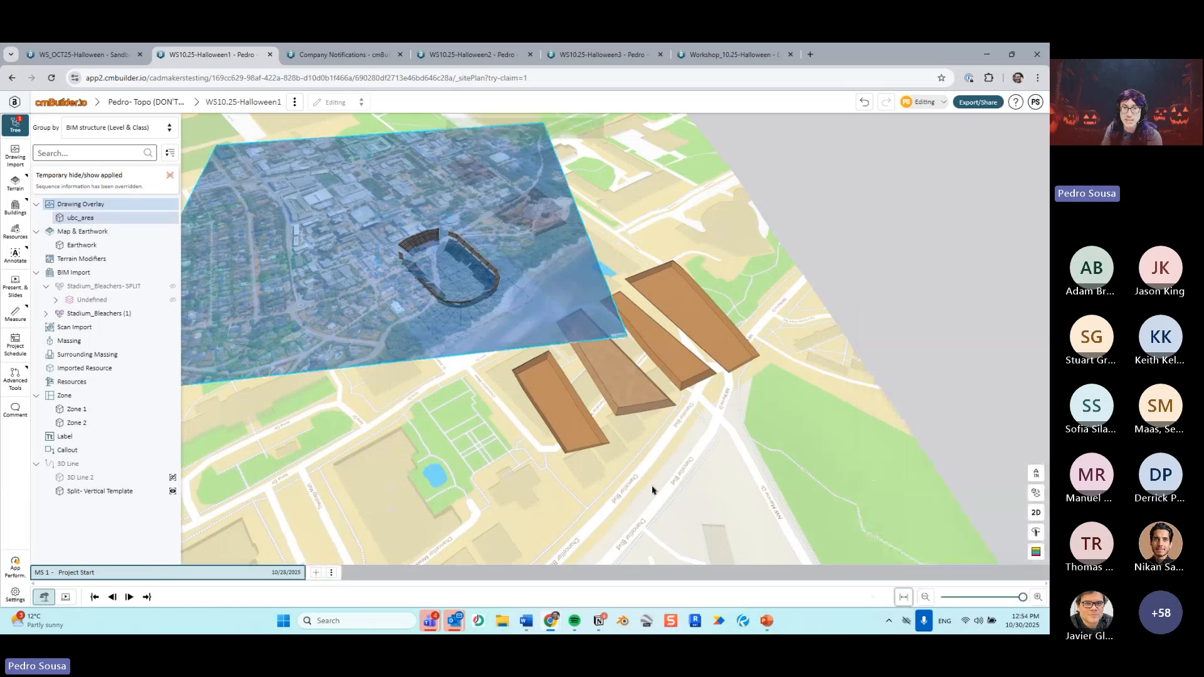
Step: Place a Cela DT25 Spyder Boom Lift on the street between the campus buildings of the ubc_area overlay and finish it
left_click_drag(446, 417, 693, 462)
right_click_drag(693, 463, 546, 416)
left_click_drag(545, 417, 750, 525)
right_click_drag(750, 524, 558, 370)
left_click_drag(558, 370, 768, 354)
right_click_drag(768, 354, 750, 313)
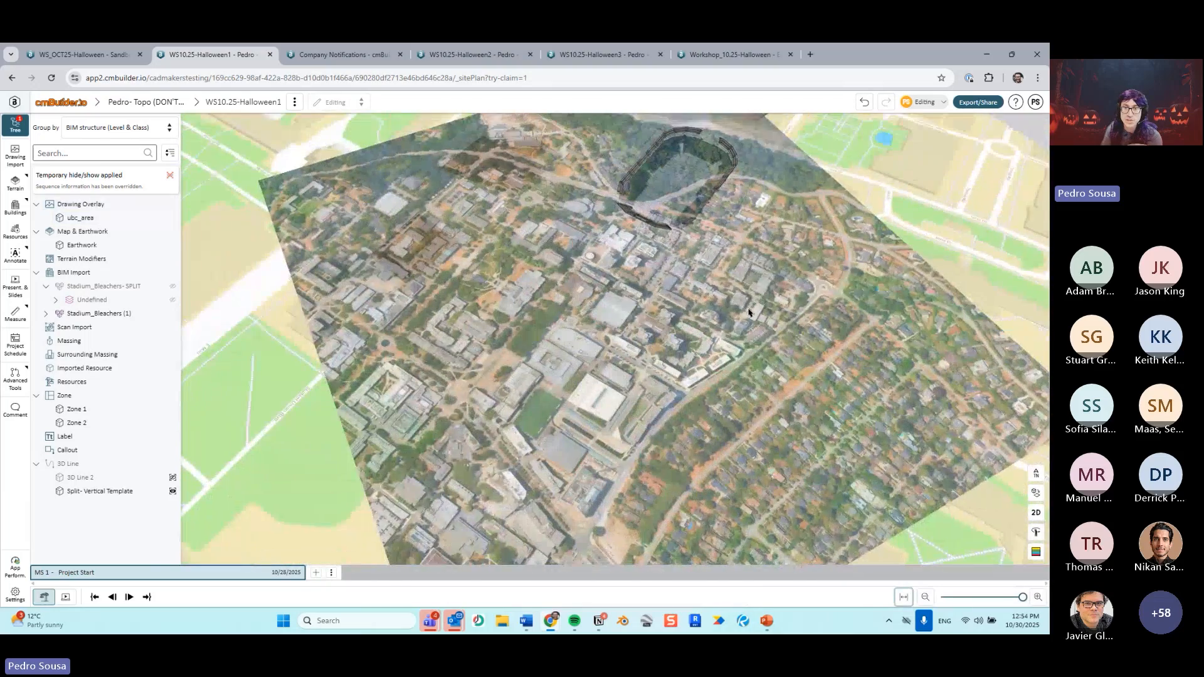
scroll(750, 313, "up", 5)
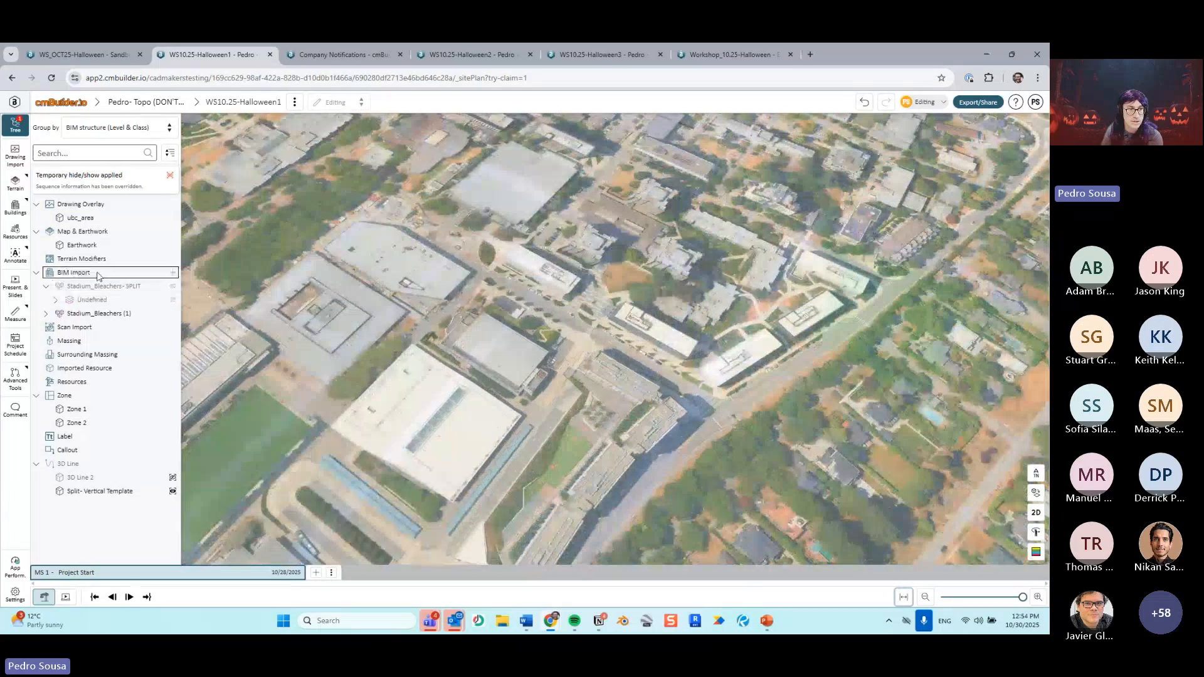
left_click(13, 231)
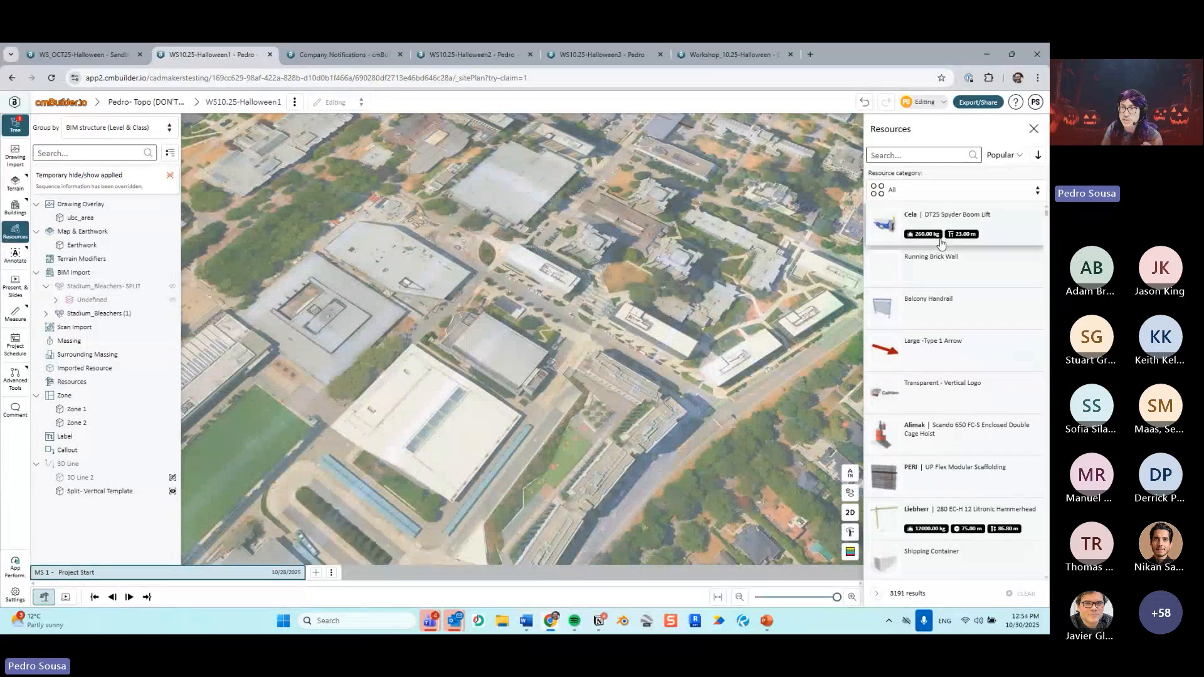
left_click(951, 226)
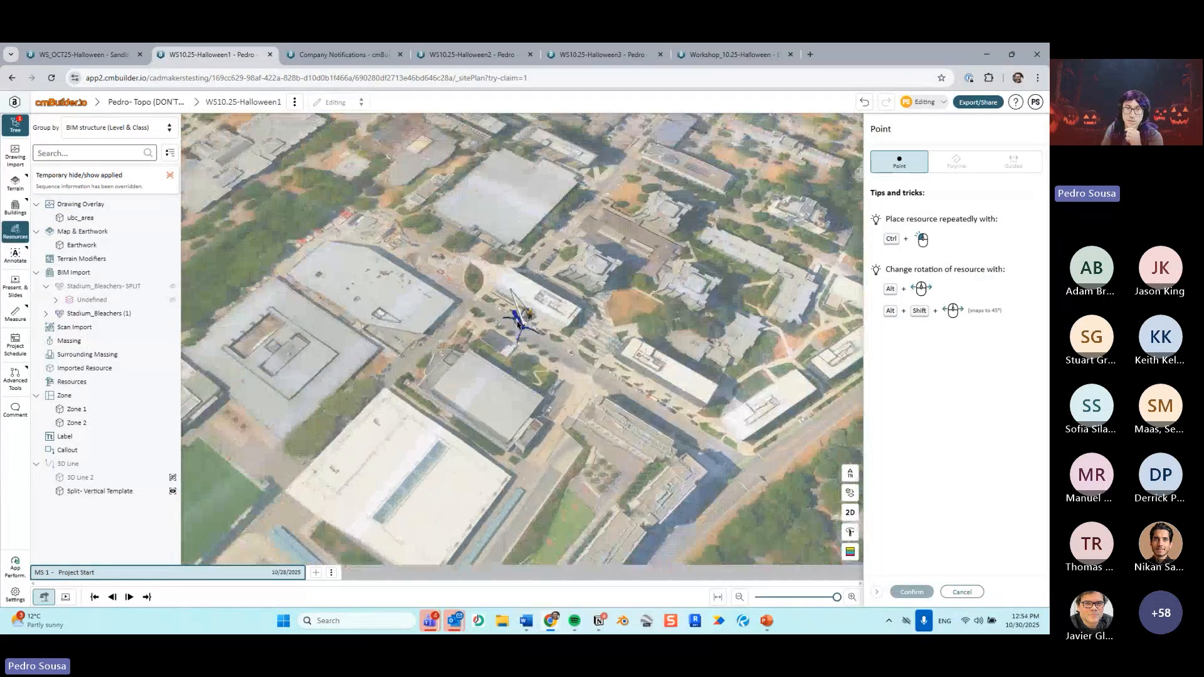
left_click(518, 323)
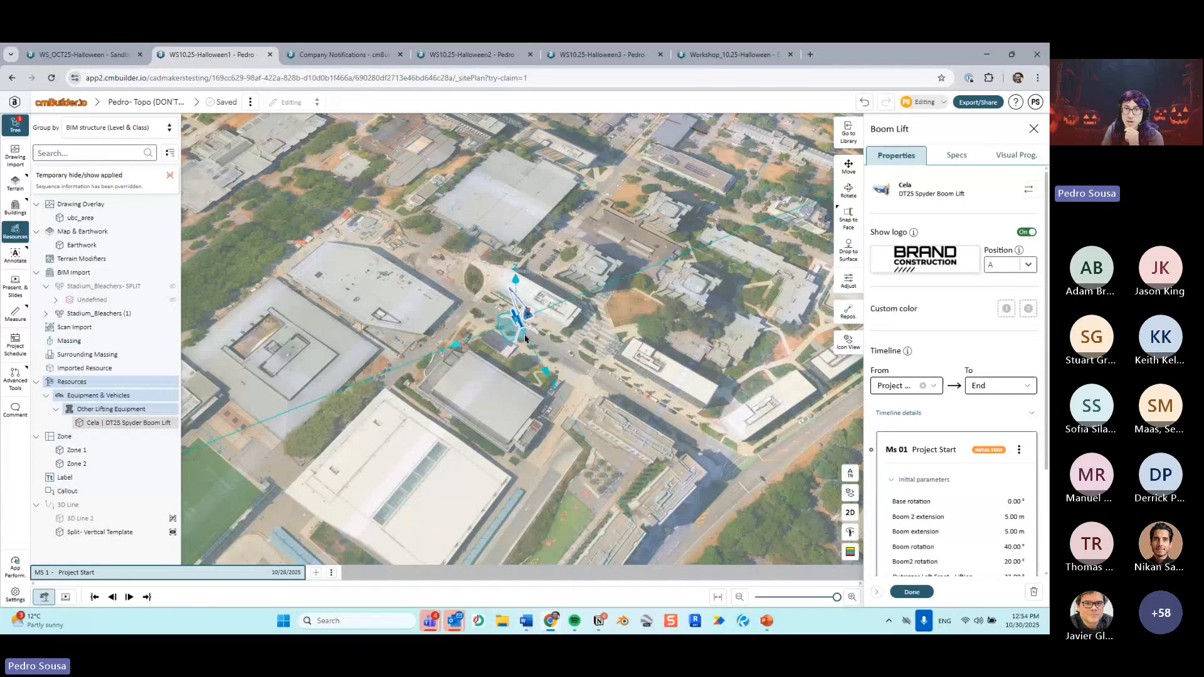
left_click(911, 592)
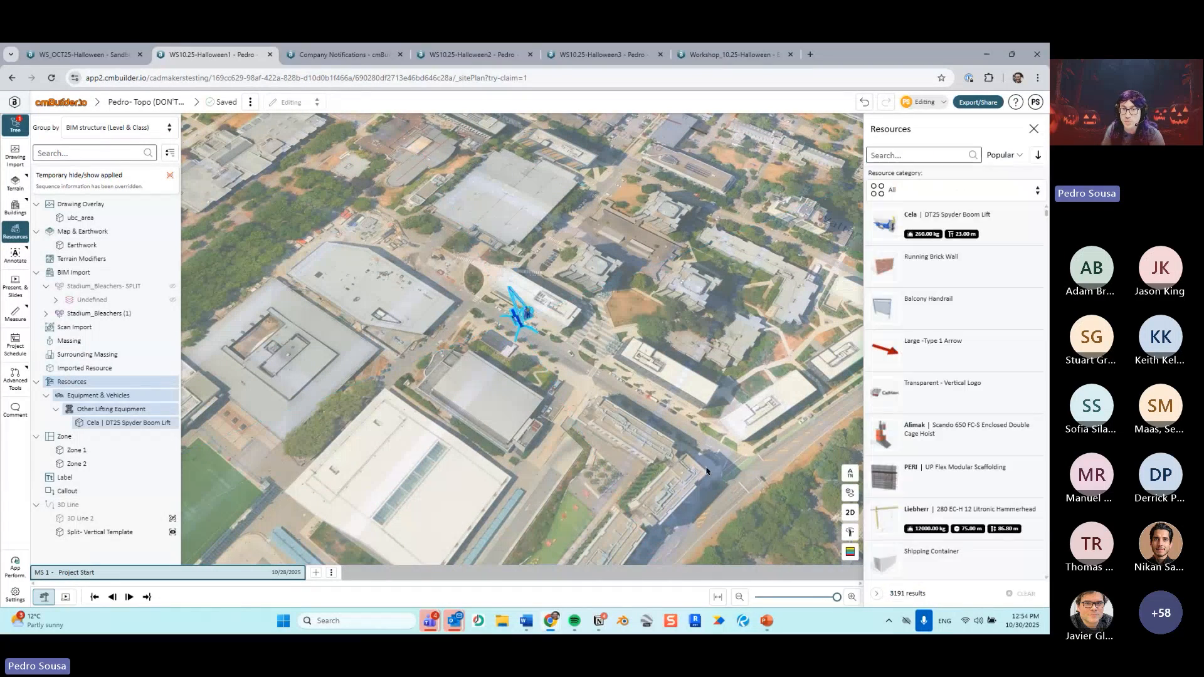
left_click(691, 456)
Step: Compare the boom lift's height with the terrain by temporarily hiding the ubc_area overlay, and show the overlay again
left_click_drag(691, 456, 643, 410)
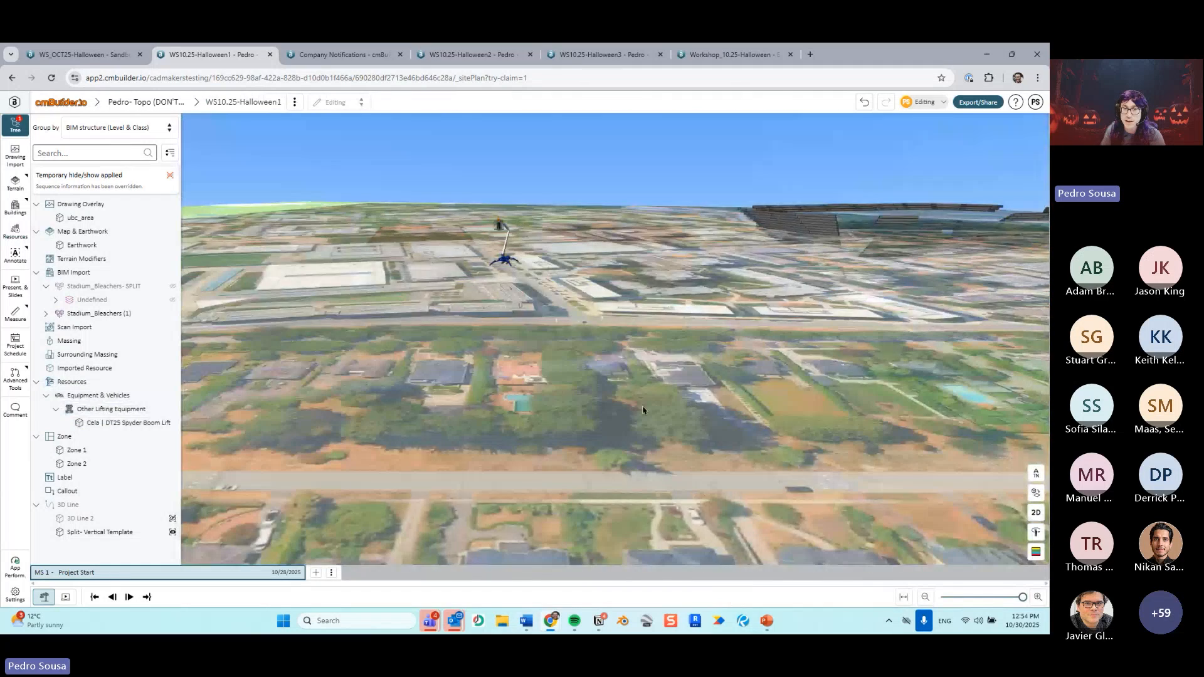
scroll(643, 410, "up", 5)
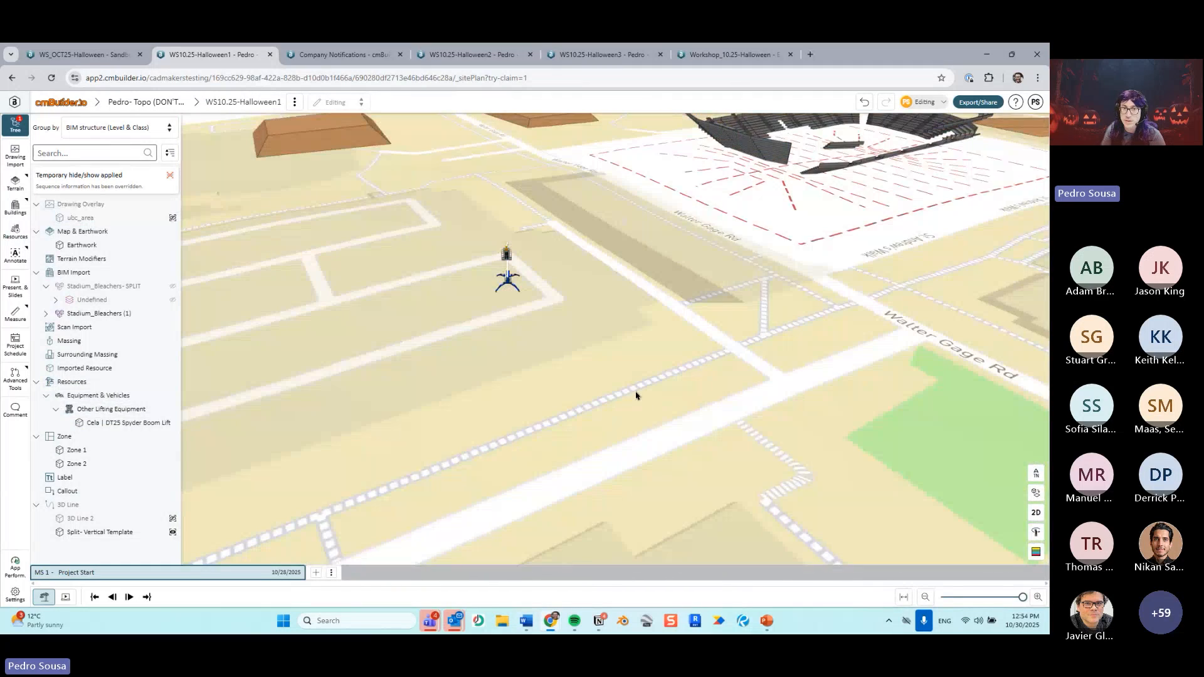
mouse_move(636, 395)
left_mouse_down()
mouse_move(597, 349)
mouse_move(632, 398)
left_mouse_up()
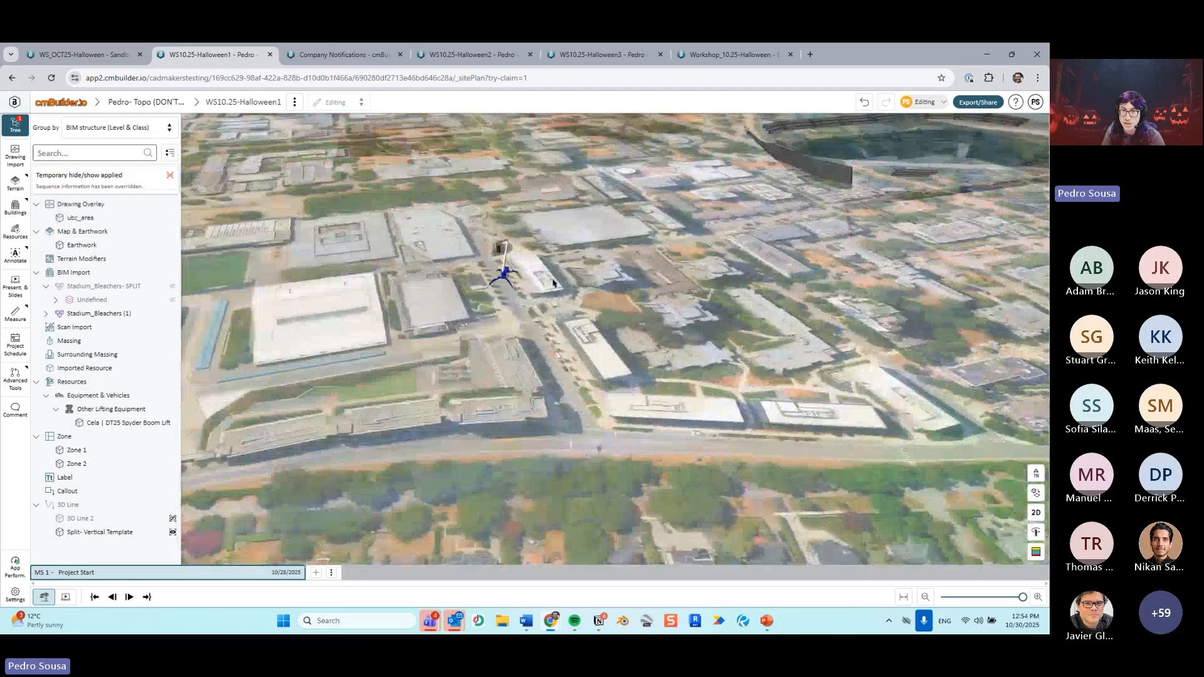
Step: Project the ubc_area drawing overlay on the terrain, finish editing it, and inspect how it drapes beneath the boom lift
left_click(553, 283)
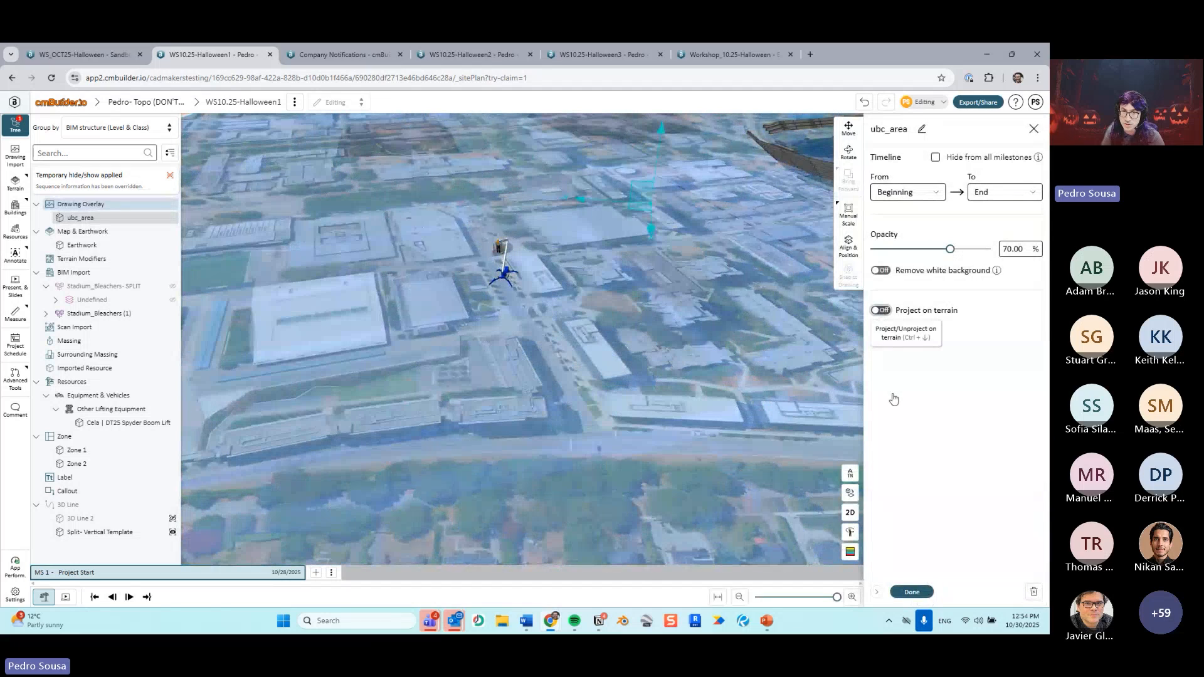
left_click(911, 591)
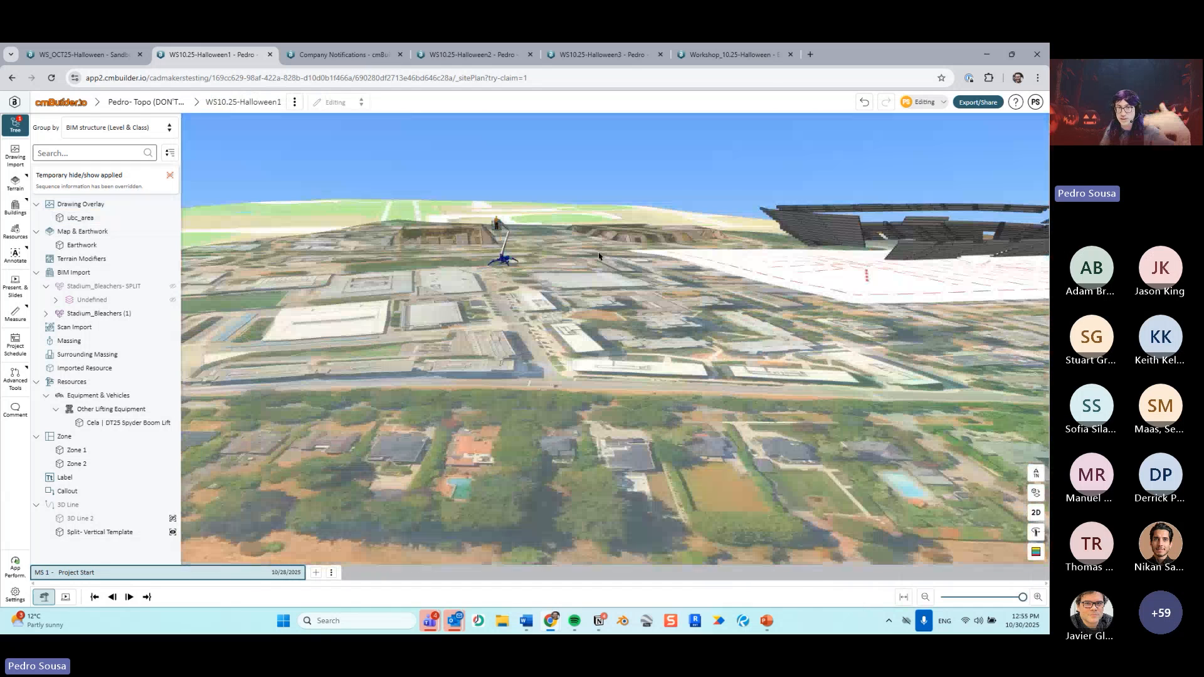
left_click_drag(598, 256, 593, 262)
left_click(560, 340)
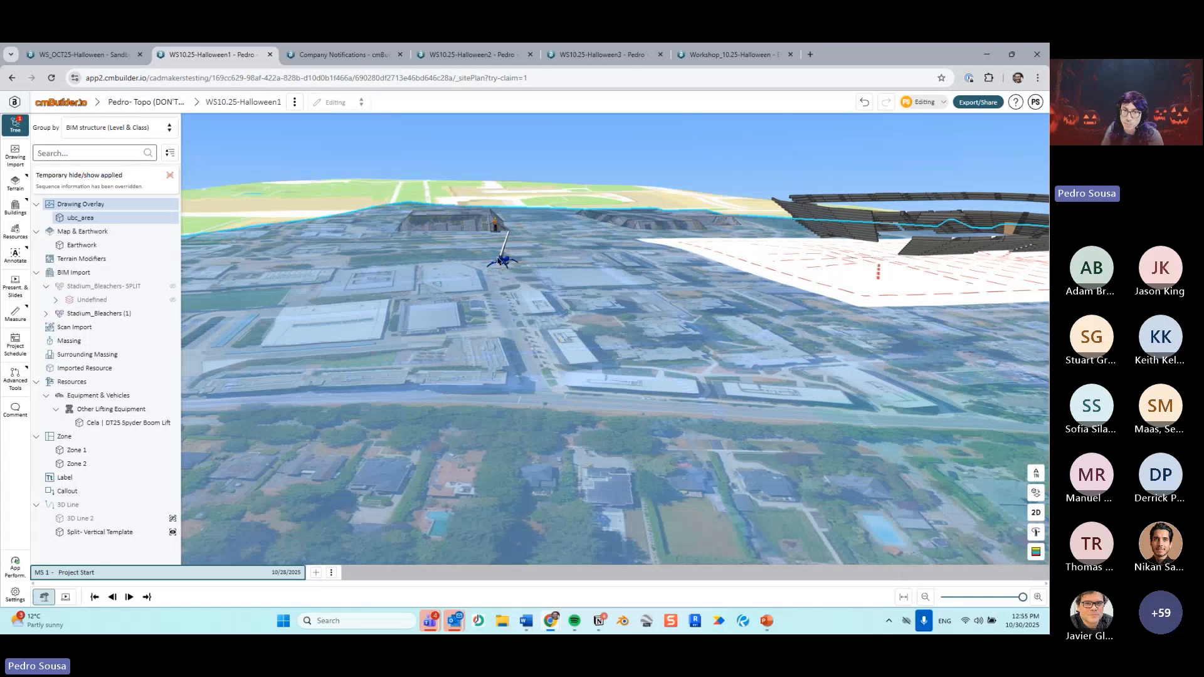
left_click_drag(531, 294, 569, 290)
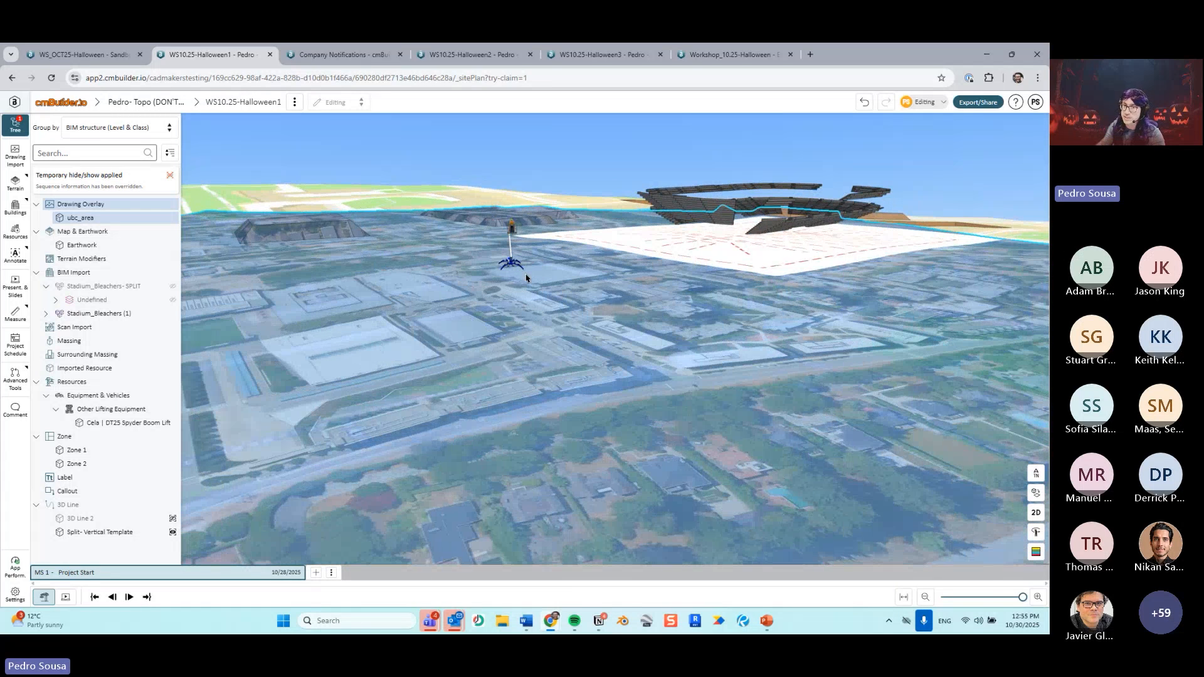
Step: Switch to PowerPoint, show the slide on the new Milestone/Presentation Layout, and return to cmBuilder
left_click(767, 621)
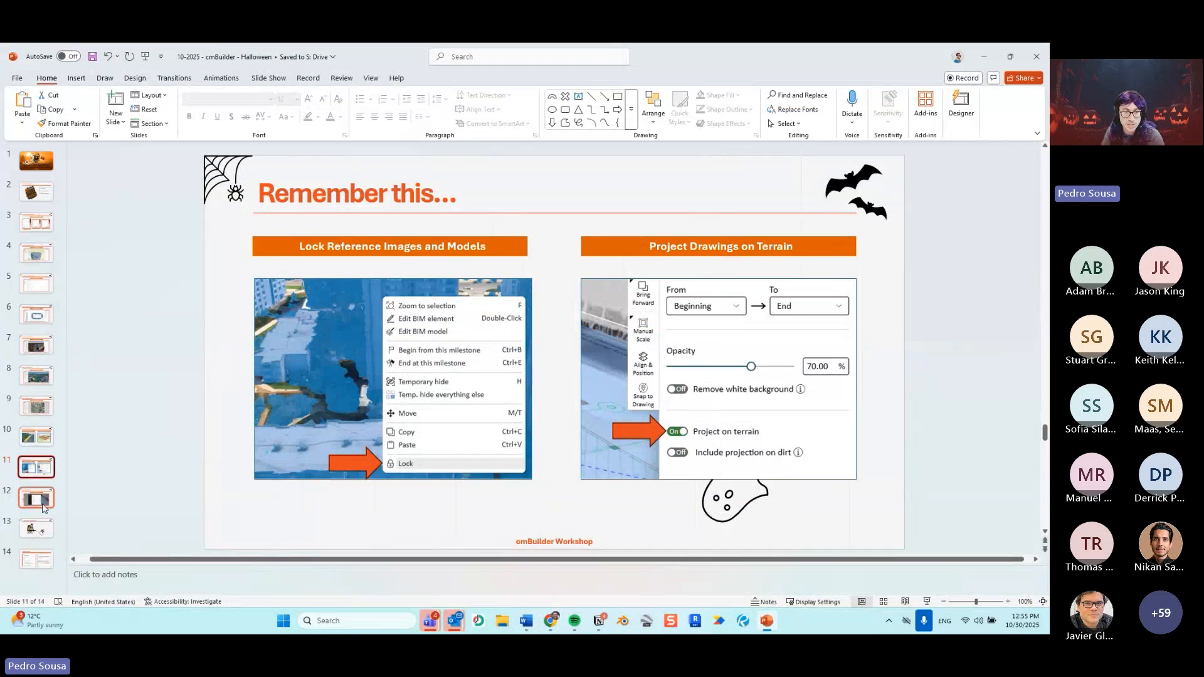
left_click(39, 500)
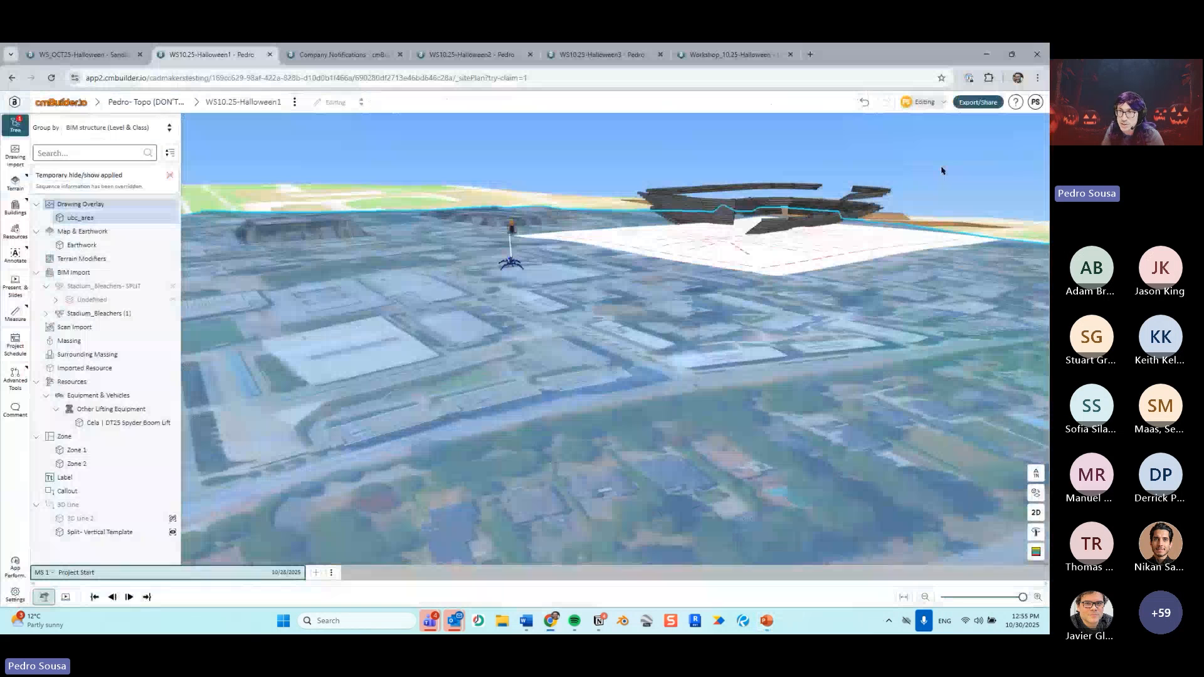
left_click(984, 56)
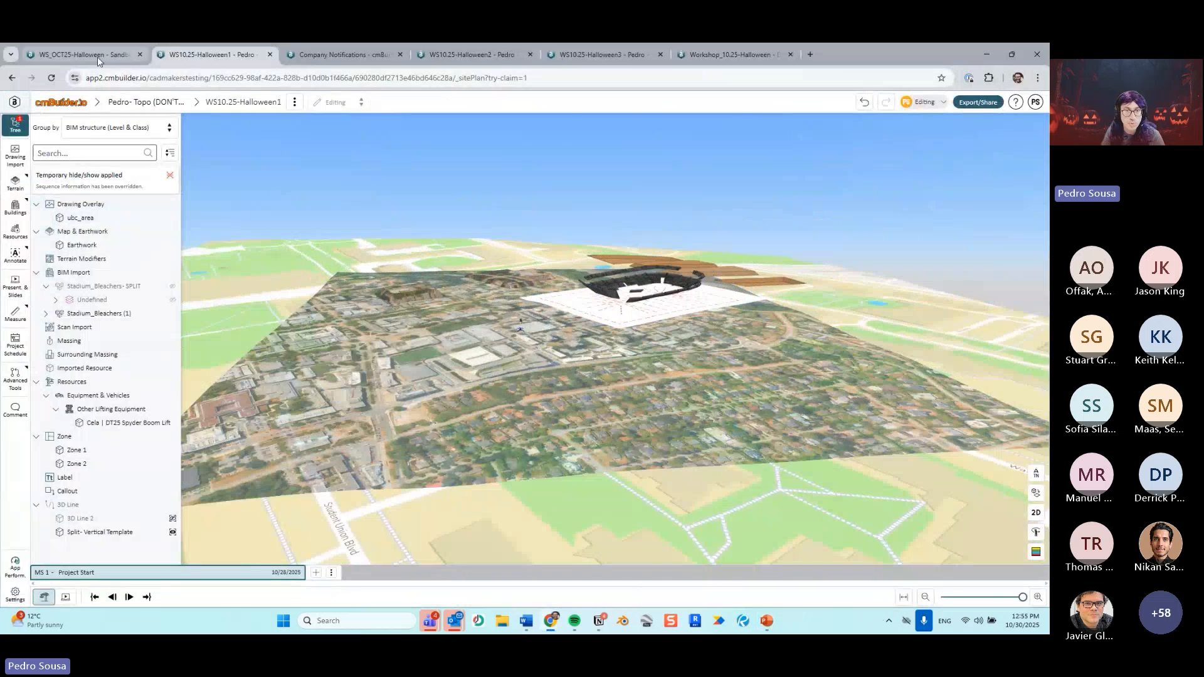
Step: Open the WS_OCT25-Halloween site plan, change its navigation from Walk to Orbit, and dismiss the navigation help
left_click(82, 54)
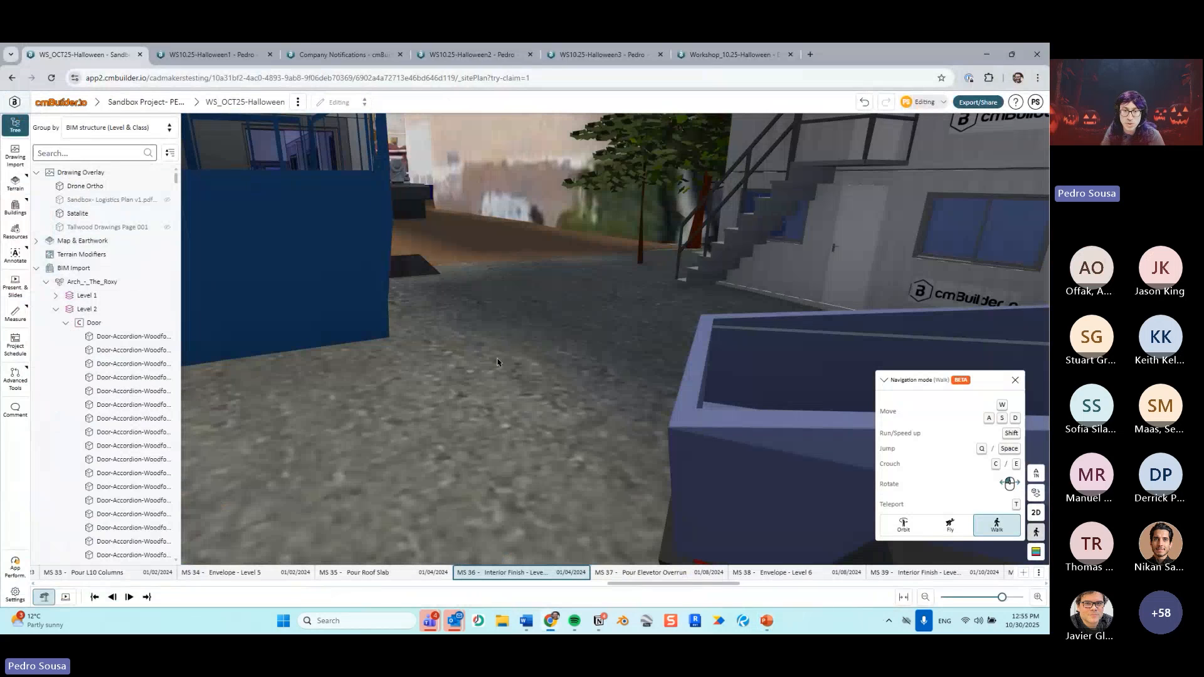
left_click(1014, 380)
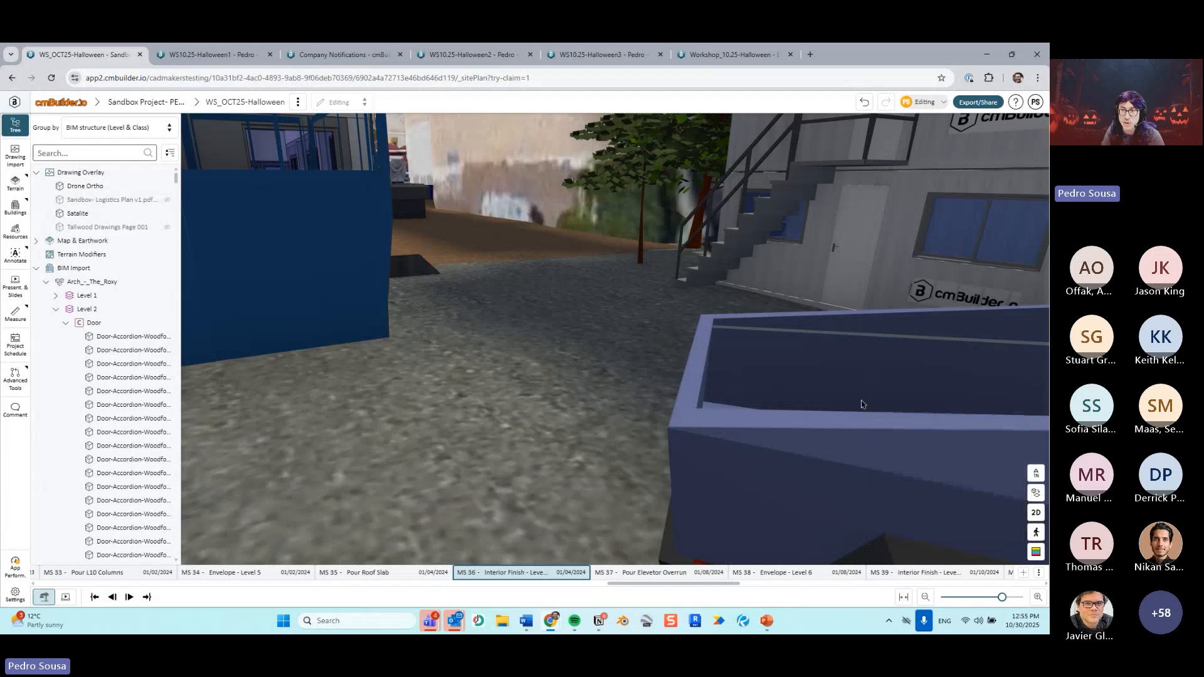
left_click(1036, 531)
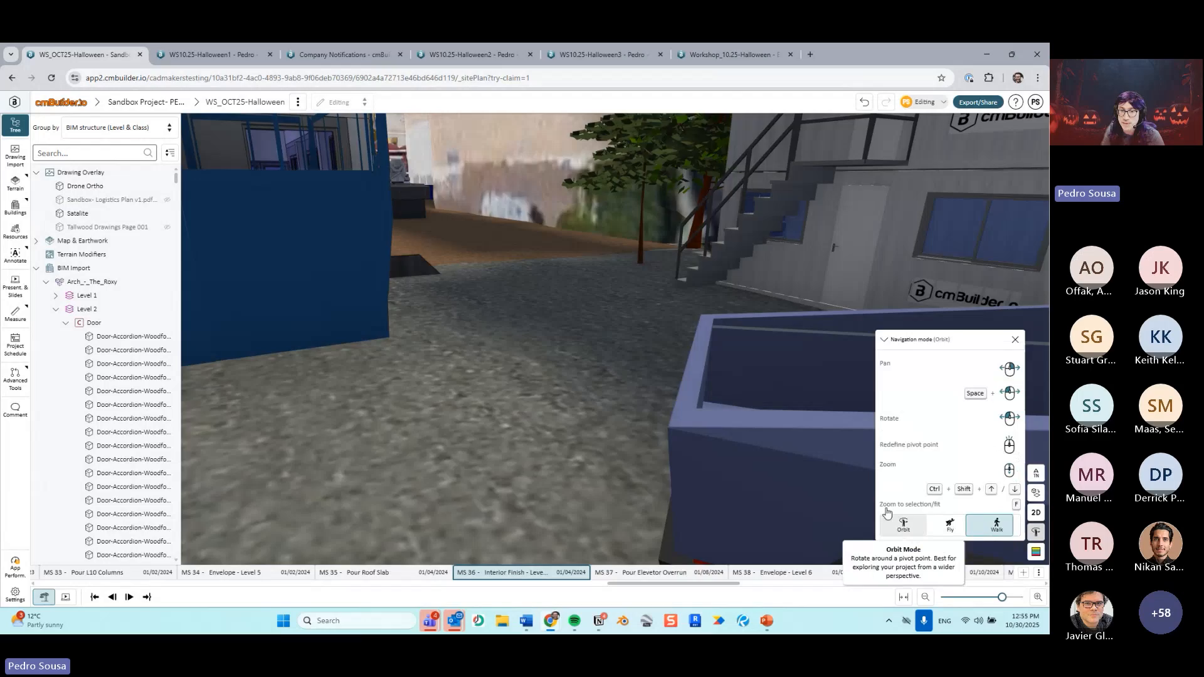
left_click(903, 525)
scroll(642, 381, "down", 10)
left_click_drag(642, 381, 513, 161)
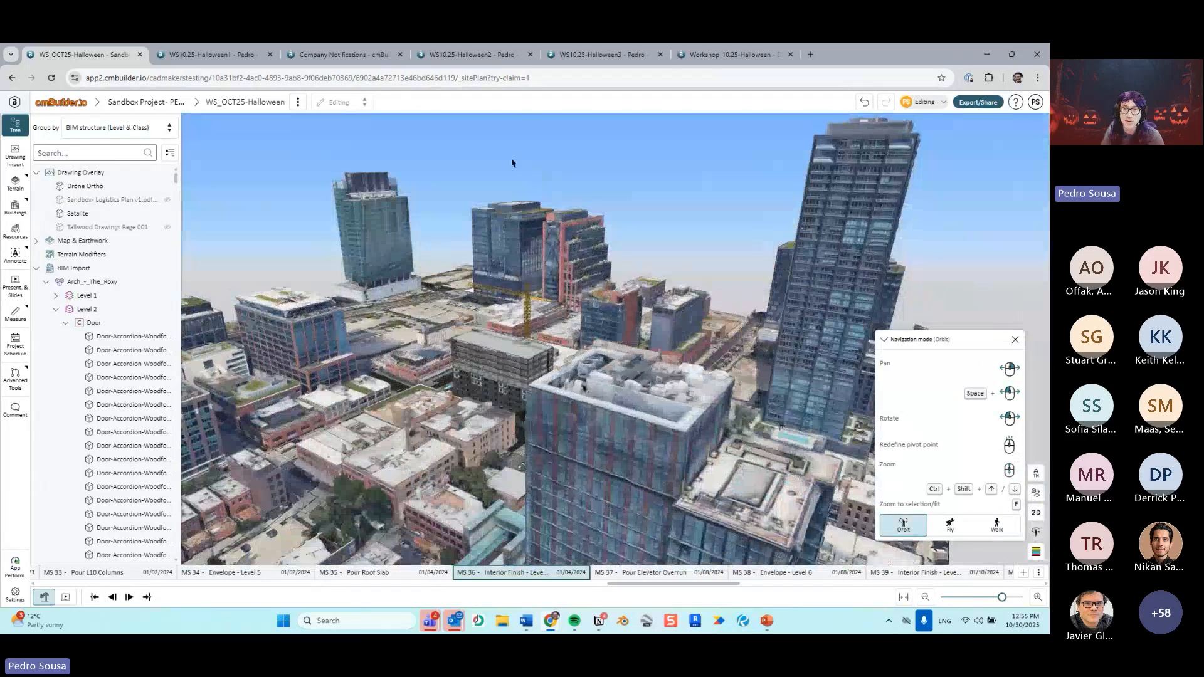
left_click(1037, 535)
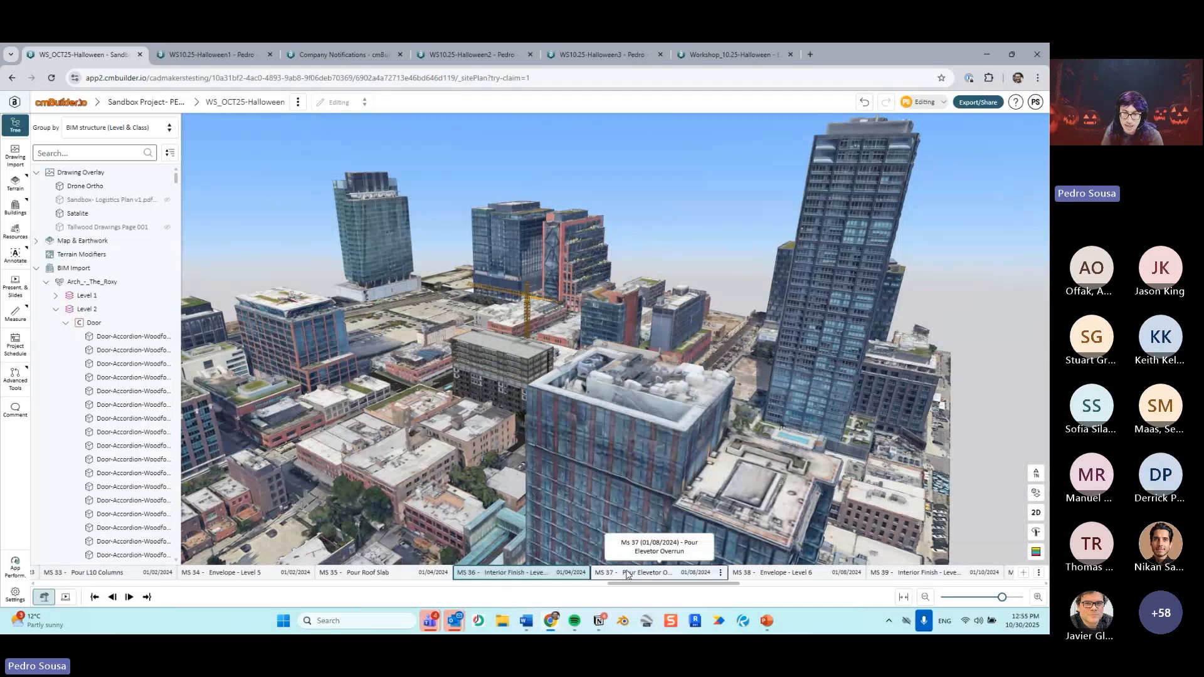
Step: Turn off the experimental feature Edit Presentation as Timeline in the user settings and dismiss the notification
left_click_drag(665, 584, 103, 597)
left_click(1036, 102)
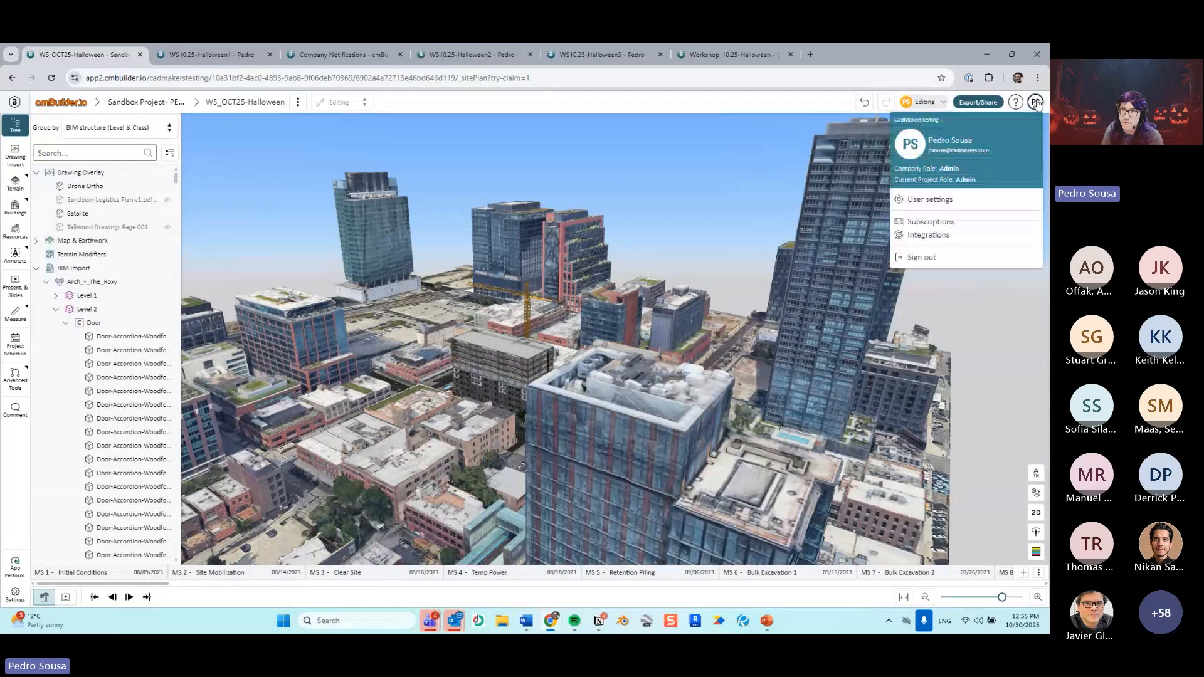
left_click(978, 199)
scroll(646, 382, "down", 3)
key("ctrl")
key("ctrl")
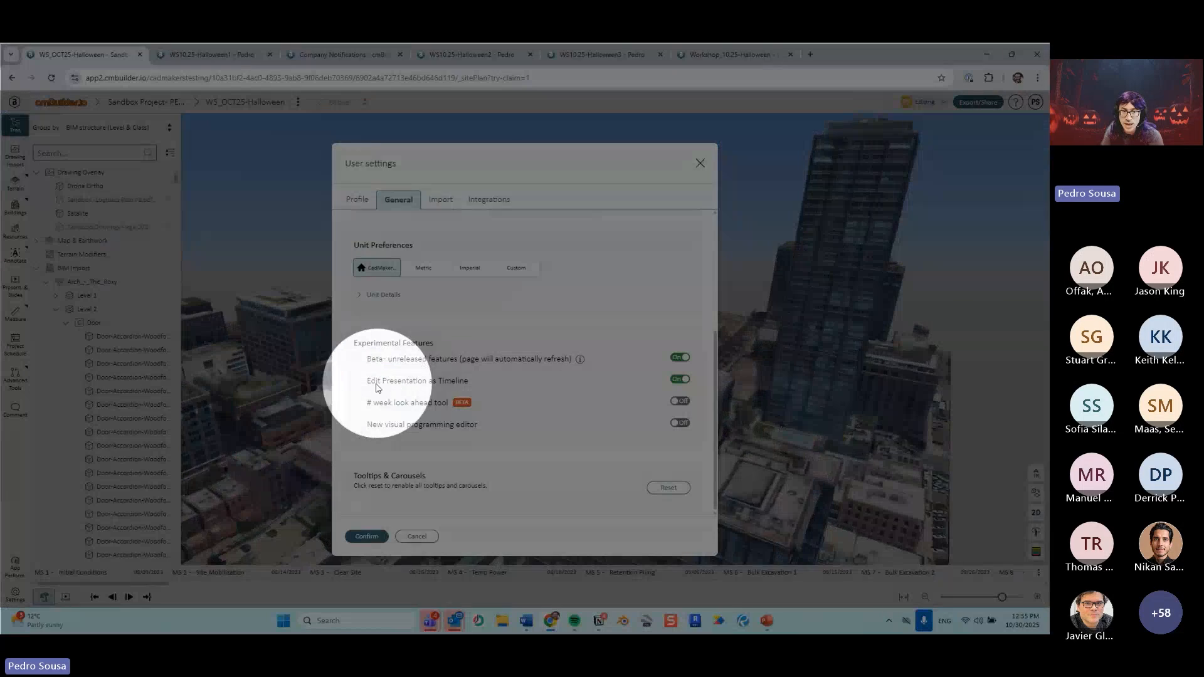
left_click(685, 380)
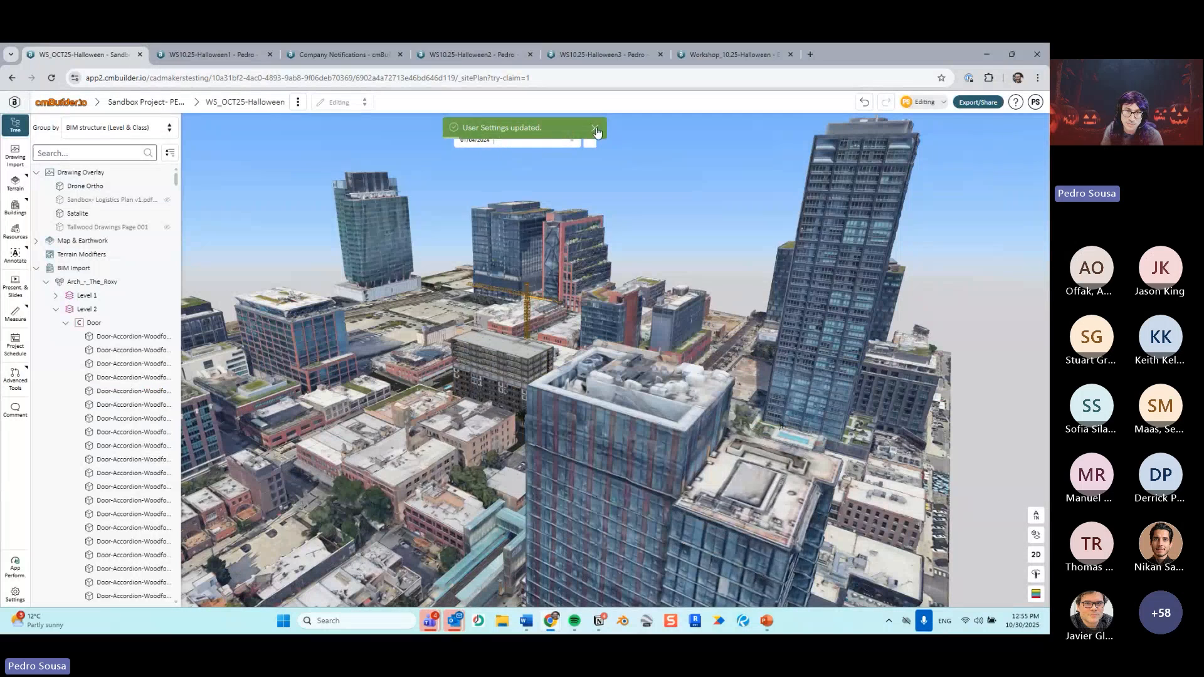
left_click(595, 129)
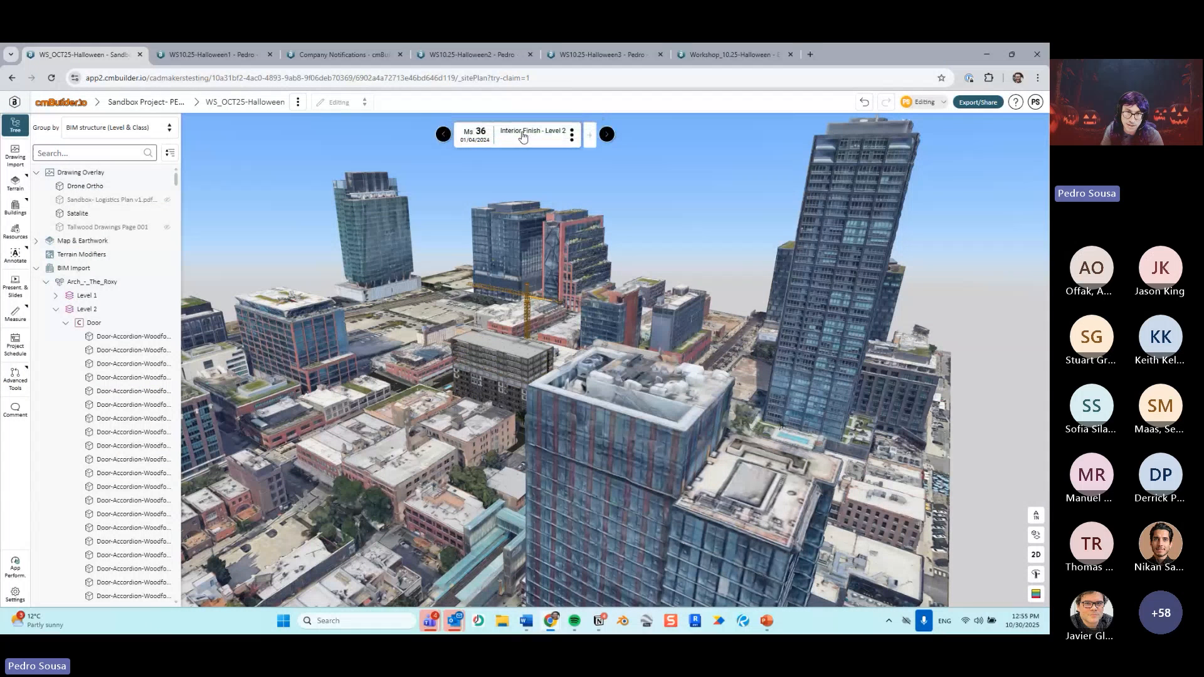
Step: Turn the Edit Presentation as Timeline feature back on in the user settings and confirm
left_click(1036, 104)
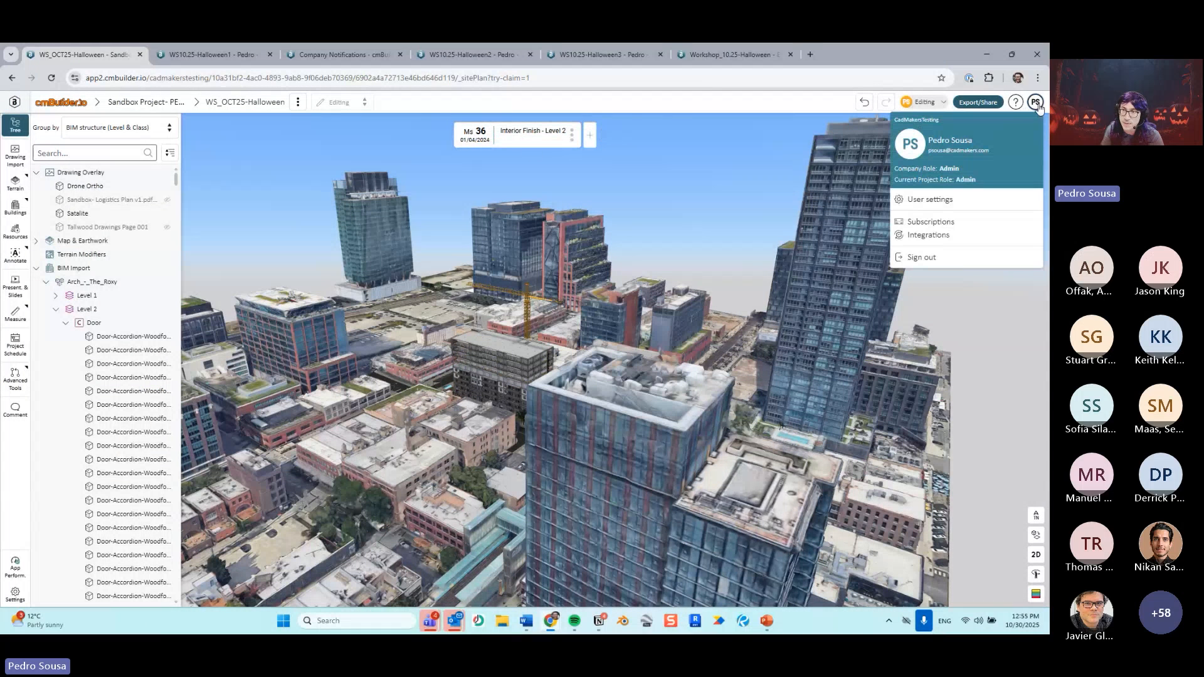
left_click(972, 201)
scroll(652, 411, "down", 5)
left_click(680, 380)
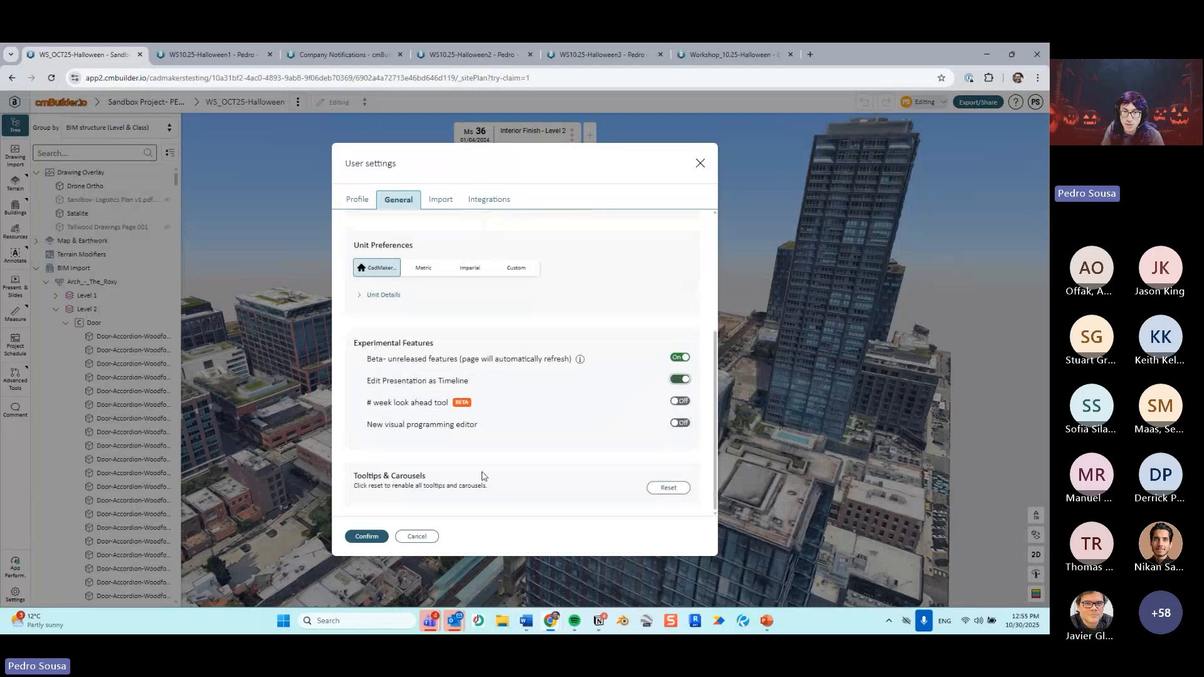
left_click(366, 536)
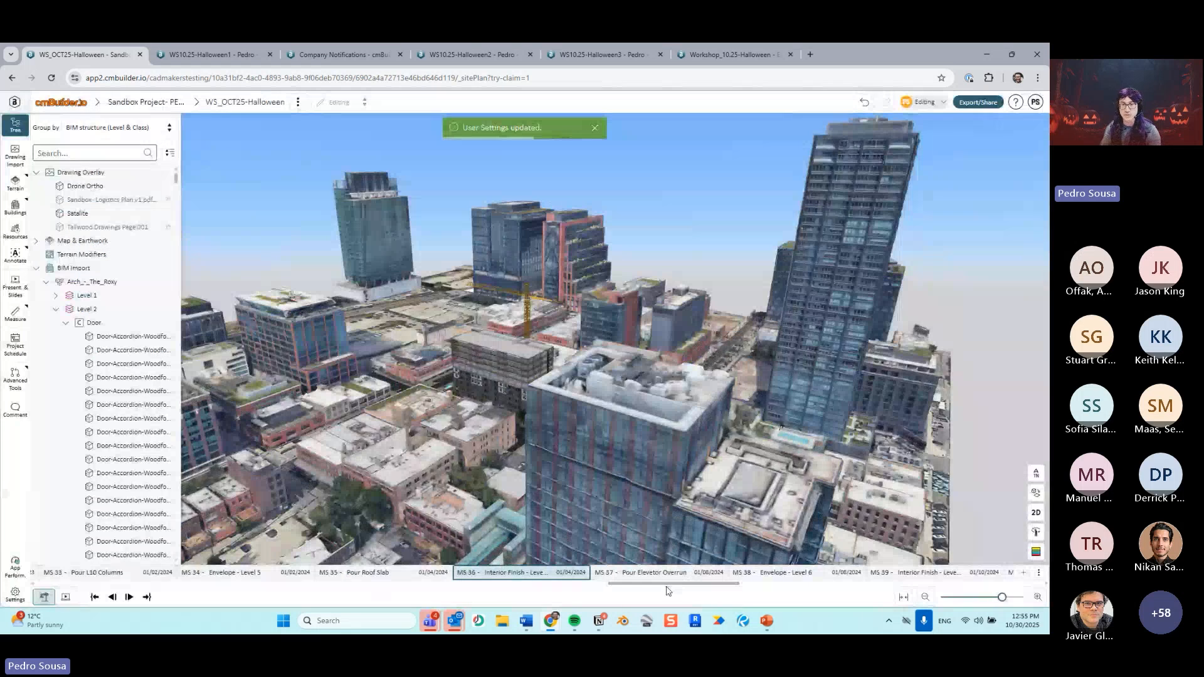
Step: Activate the MS 4 - Temp Power milestone from the start of the timeline and display the construction site
left_click_drag(668, 590, 60, 592)
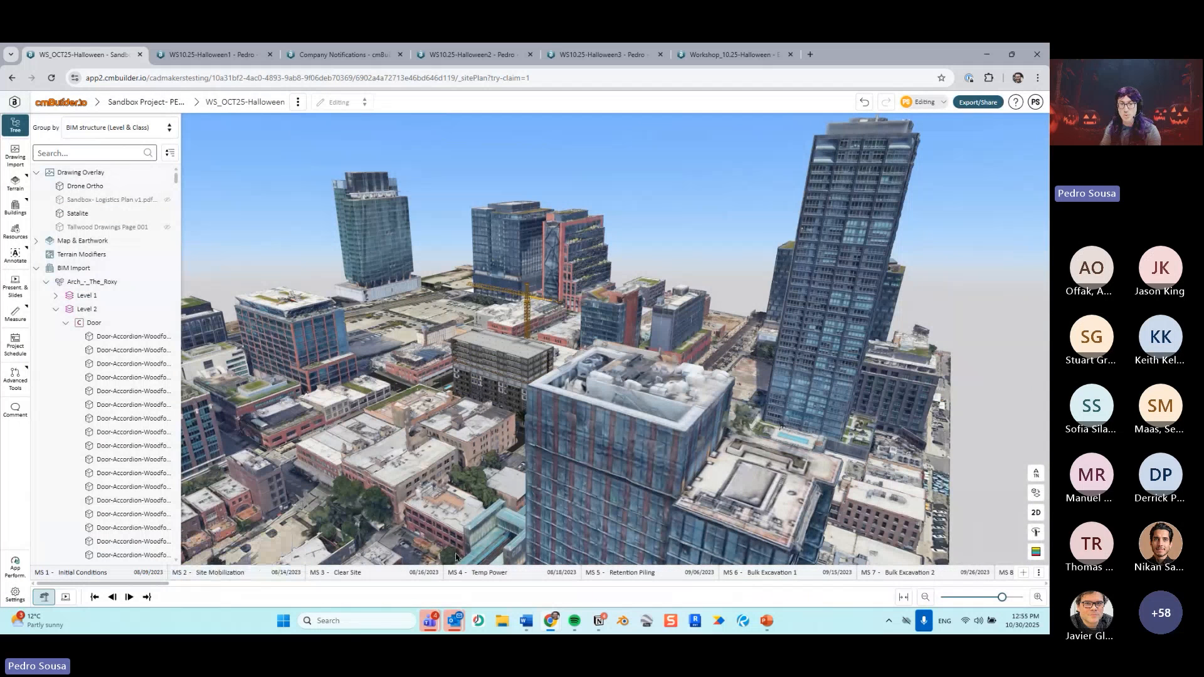
left_click(514, 575)
left_click(515, 578)
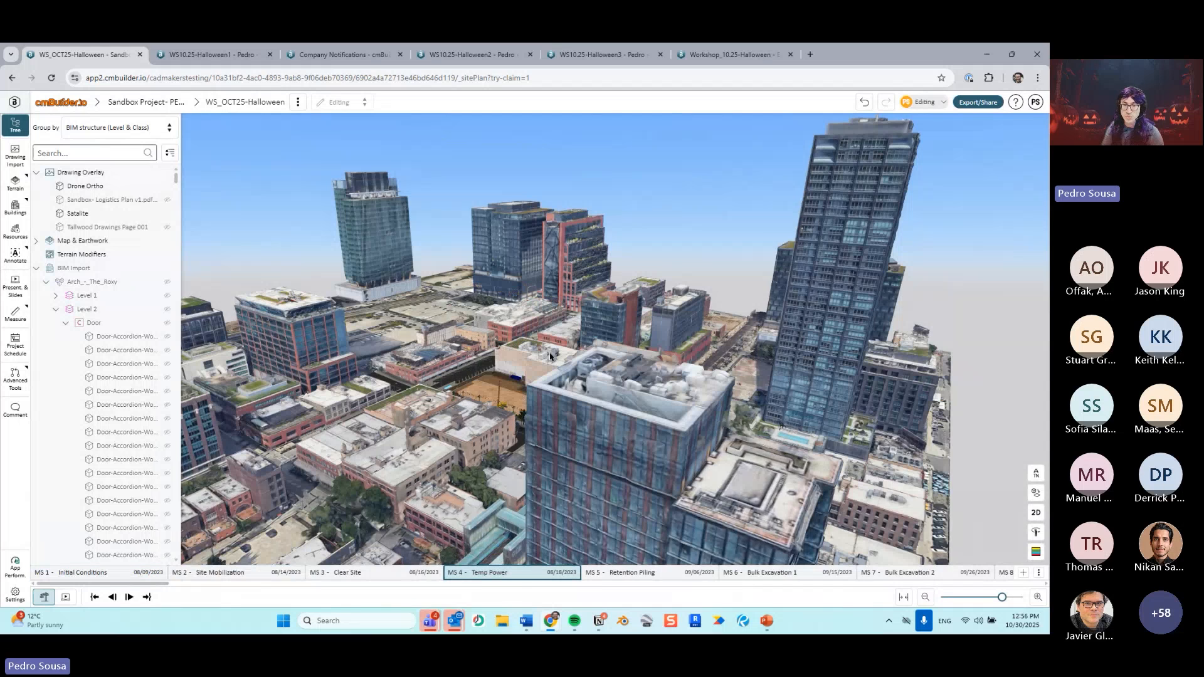
scroll(550, 358, "down", 2)
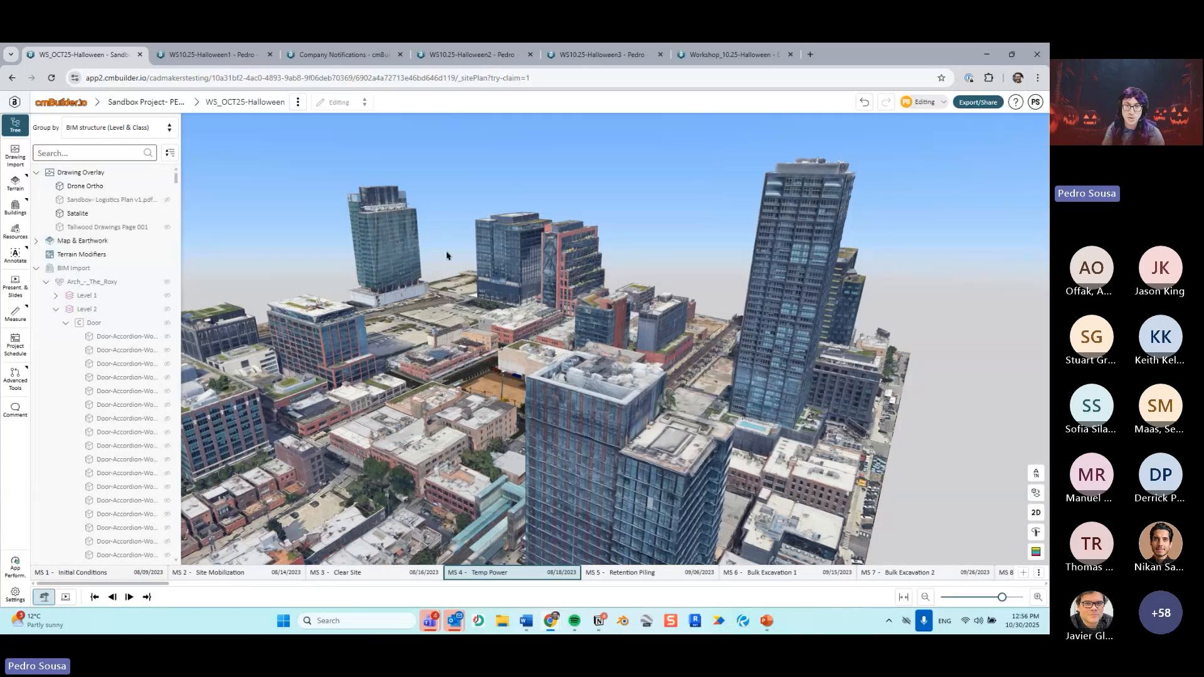
scroll(448, 256, "down", 3)
left_click_drag(456, 261, 502, 358)
scroll(503, 357, "up", 4)
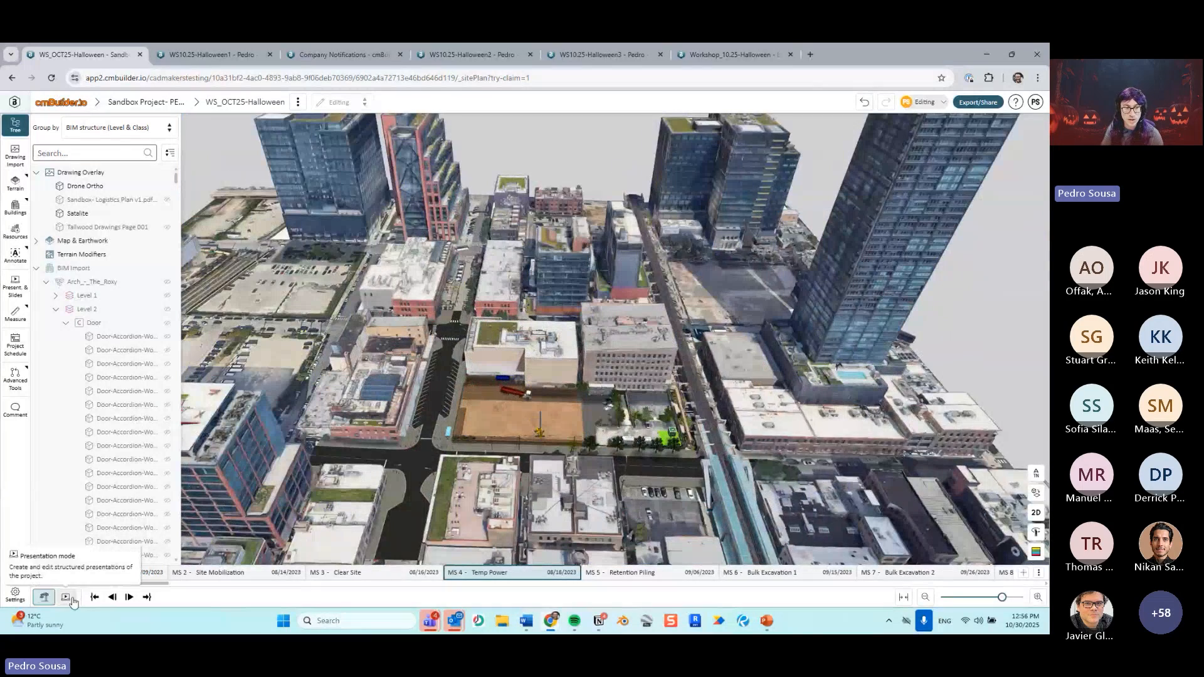
scroll(250, 505, "up", 2)
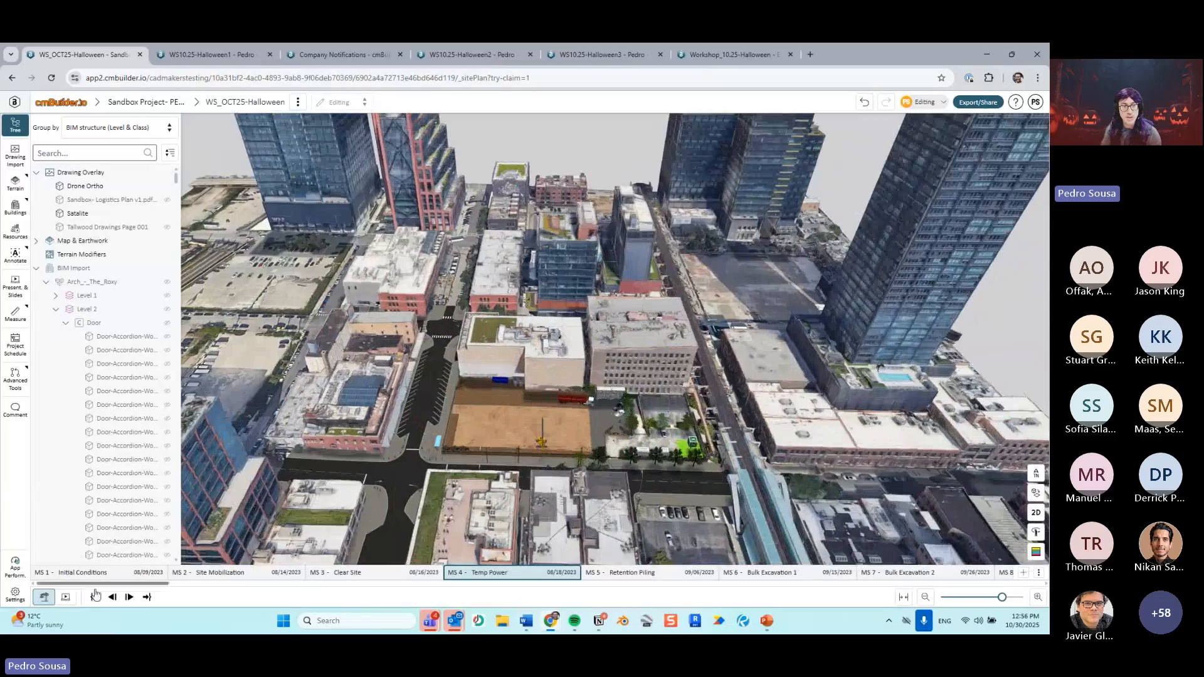
Step: Switch the site plan to presentation editing mode and hide the project tree to show the site above the slide timeline
left_click(69, 598)
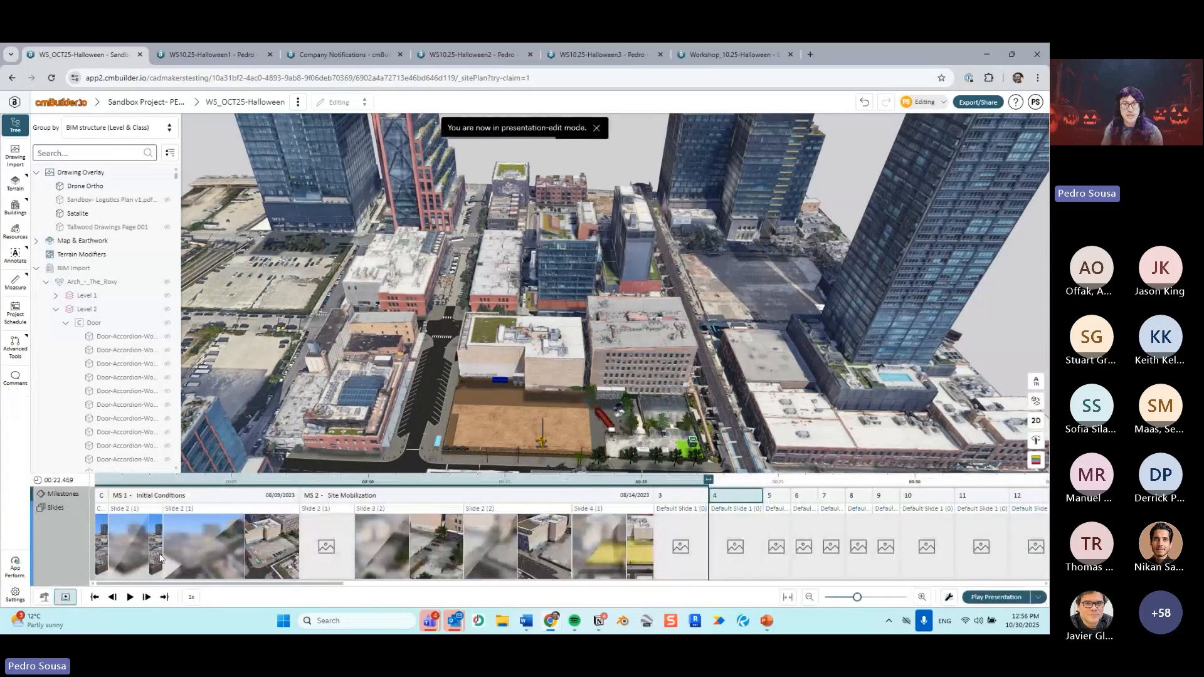
scroll(710, 230, "down", 5)
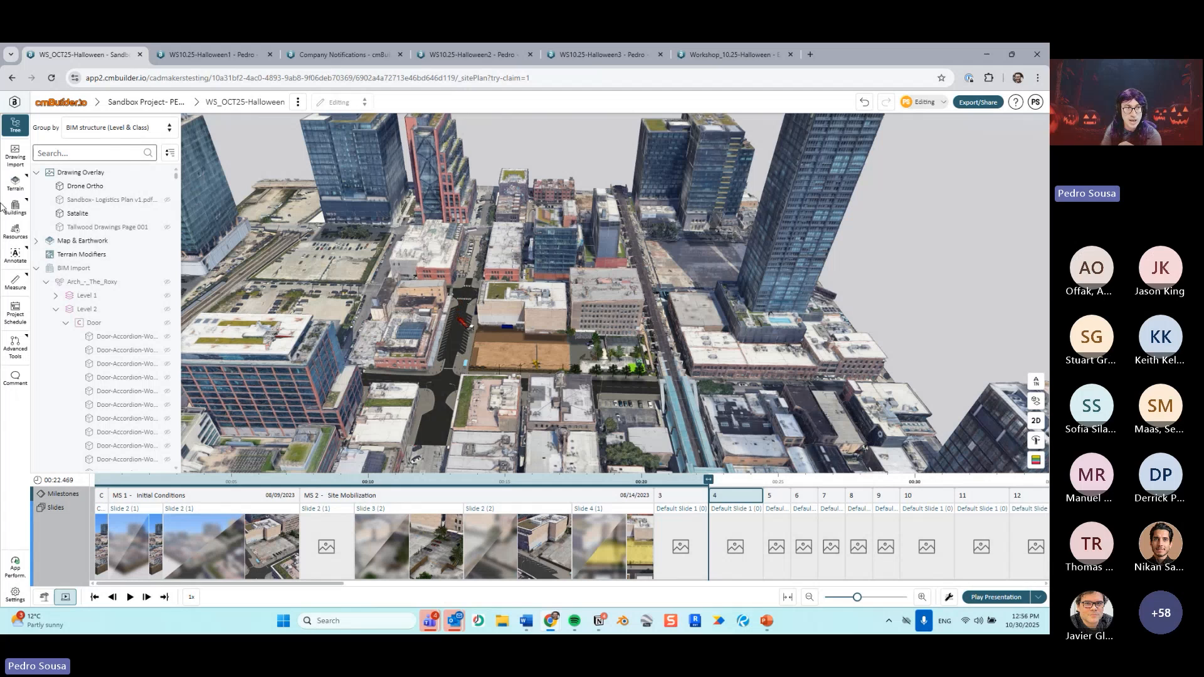
left_click(15, 124)
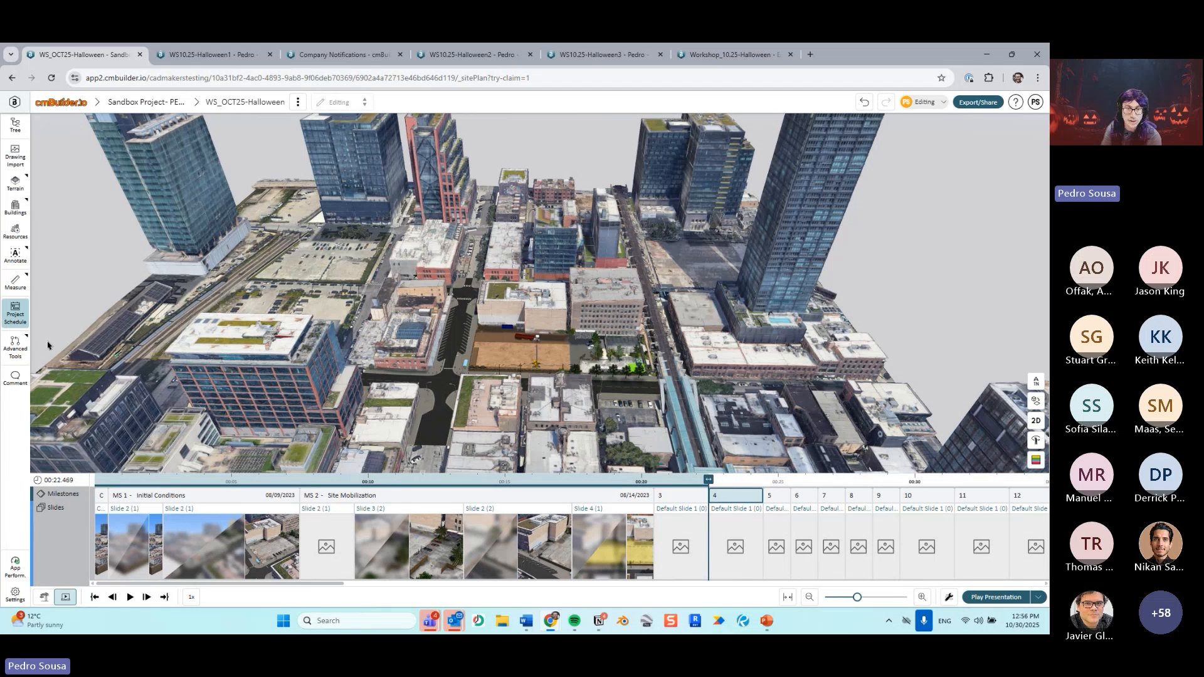
scroll(533, 375, "up", 5)
left_click_drag(534, 375, 497, 343)
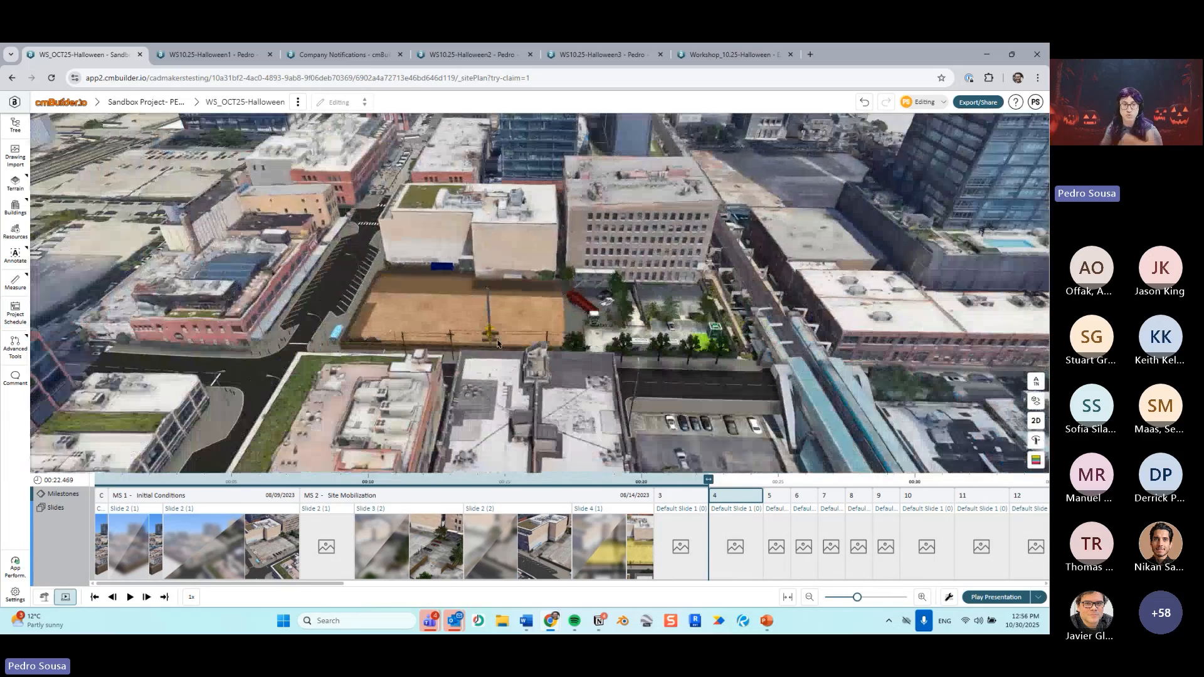
right_click_drag(498, 343, 512, 407)
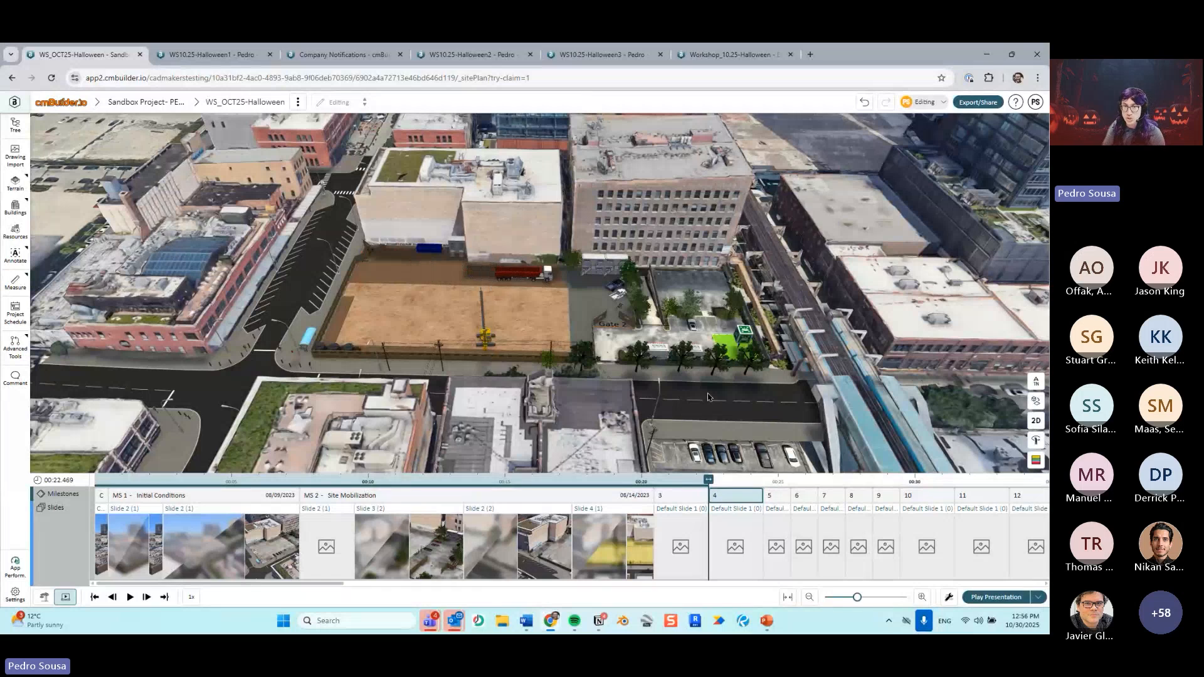
Step: Switch to PowerPoint and advance from the Milestone/Presentation Layout slide to the closing Session Recap slide
left_click(766, 621)
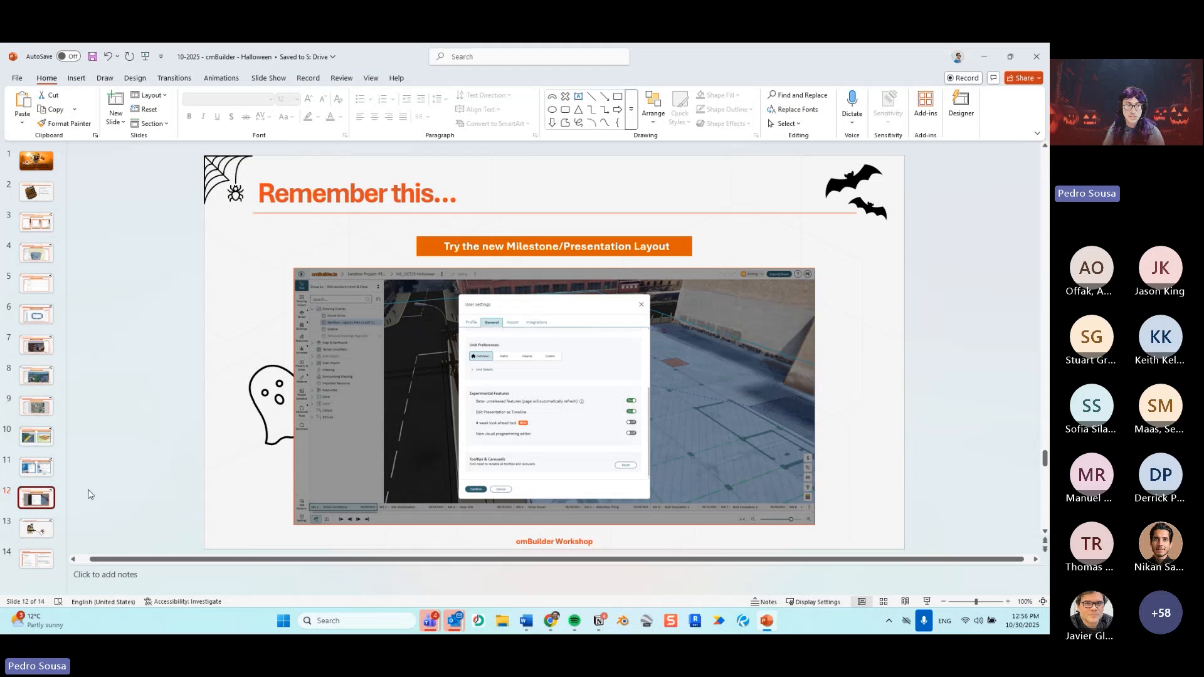
left_click(41, 528)
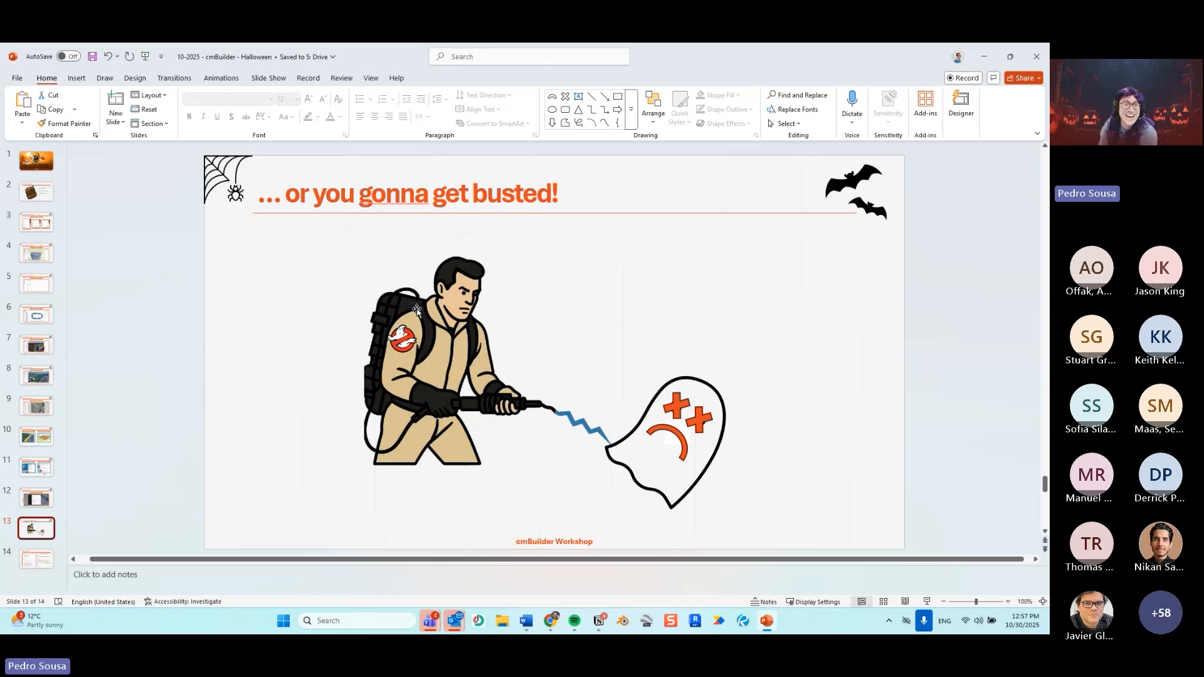
left_click(47, 555)
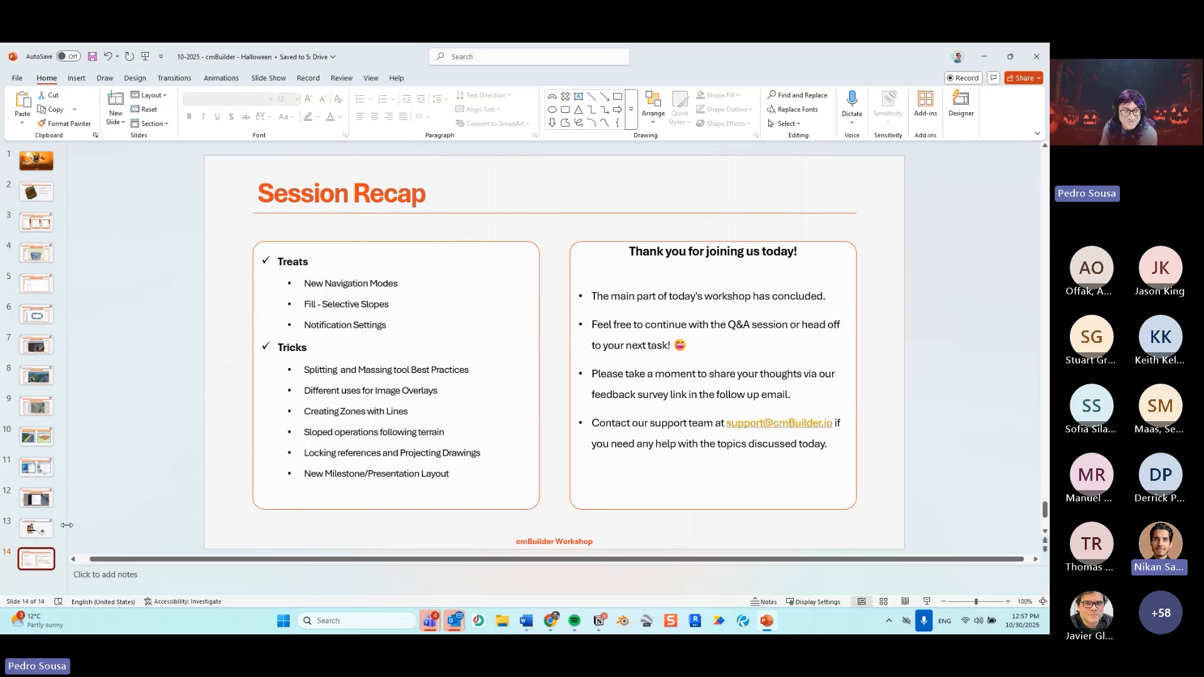